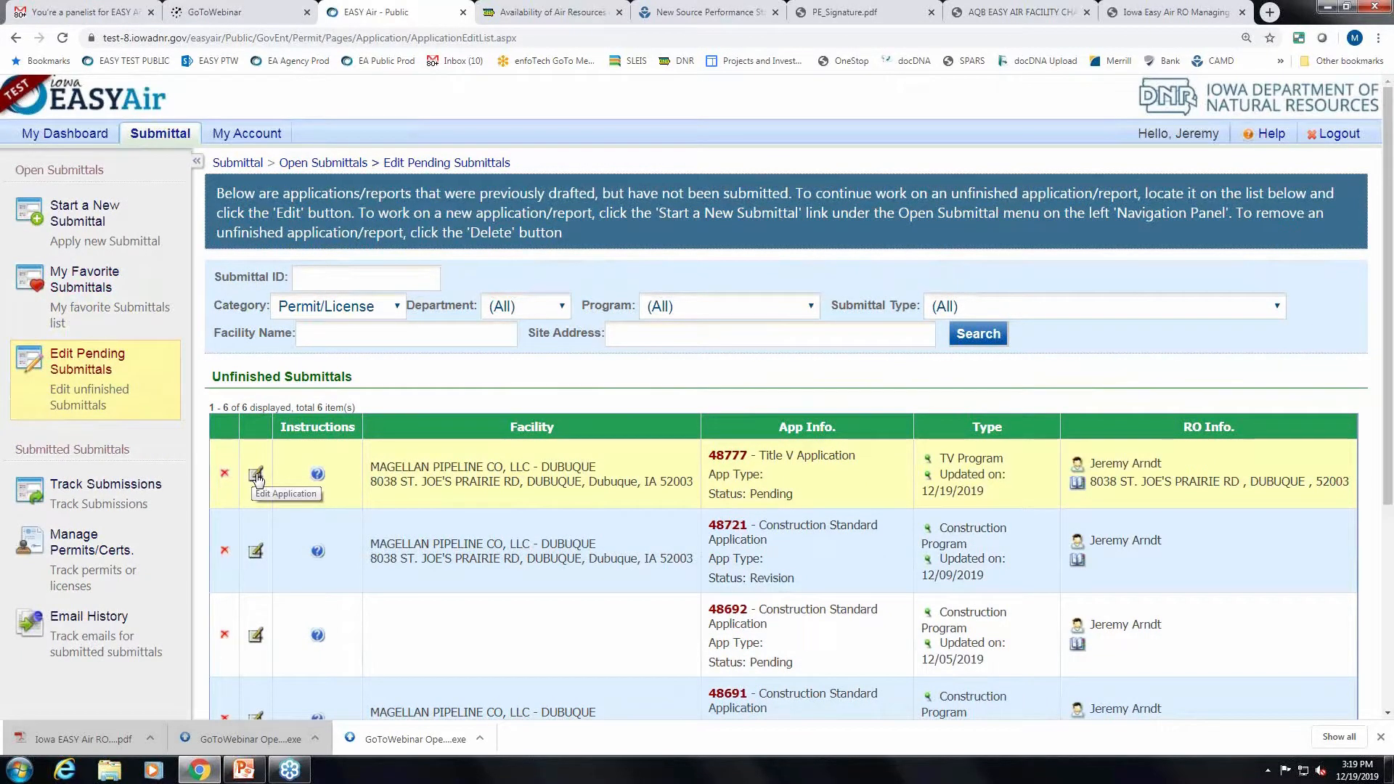
Open pending Title V submittal 48777 at Form 1.0 and review its prefilled facility and contact details.
click(256, 476)
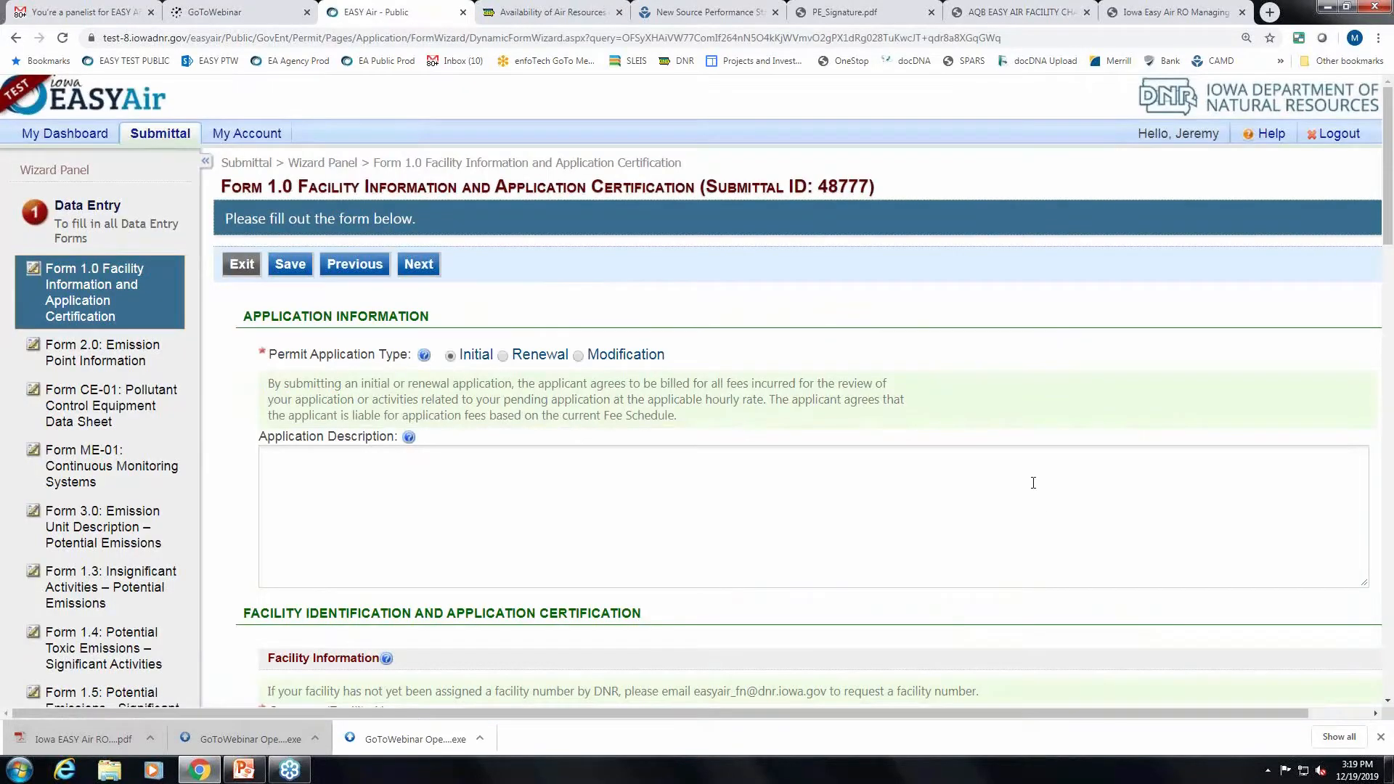
scroll(1050, 402, down, 1)
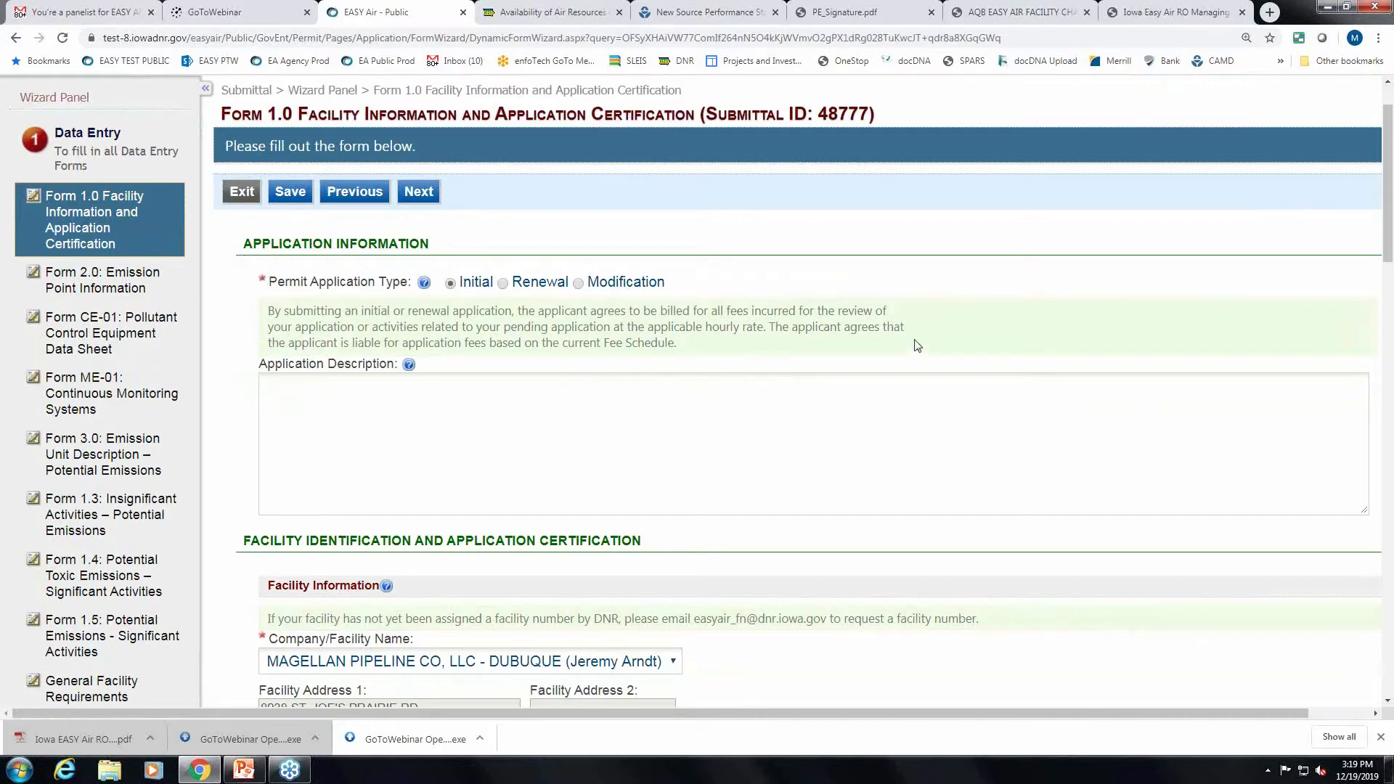
mouse_move(423, 286)
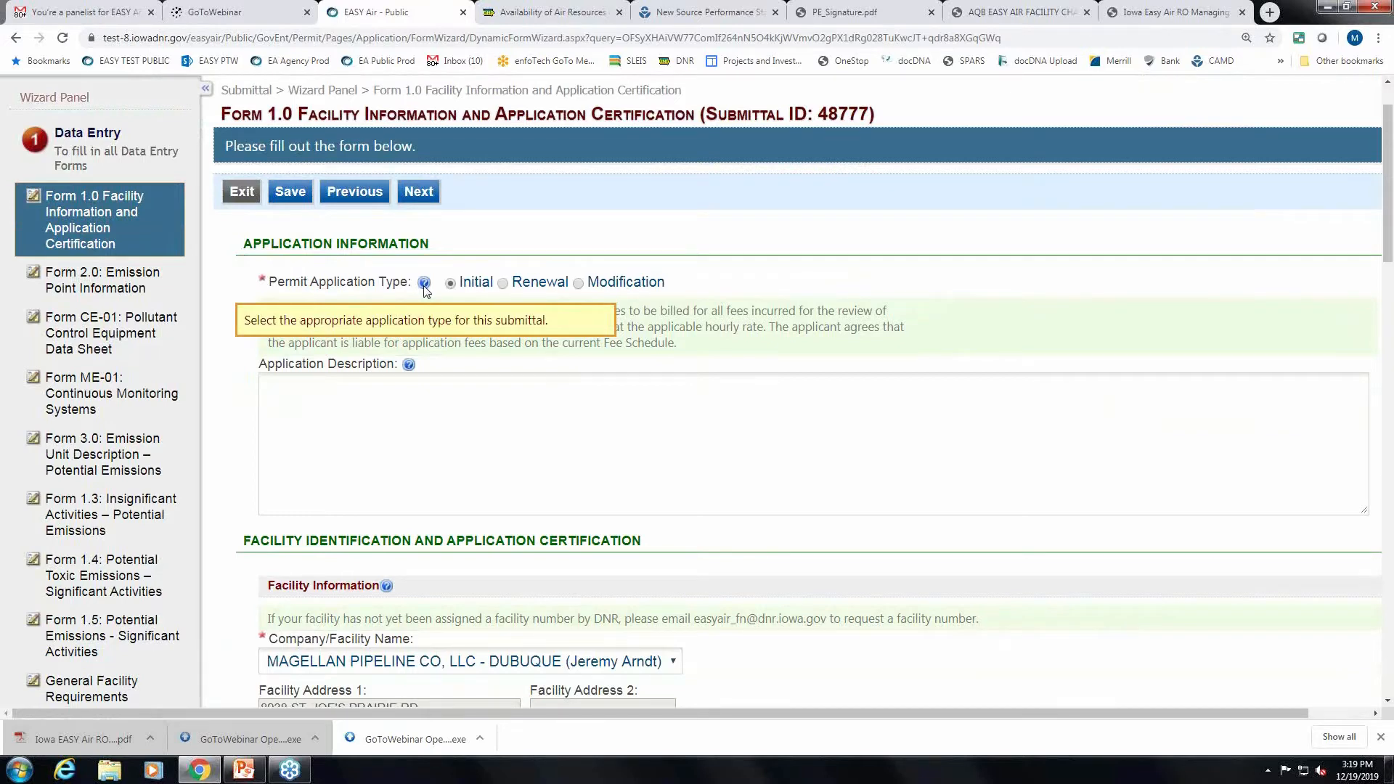
scroll(703, 352, down, 1)
scroll(703, 352, up, 1)
scroll(702, 353, down, 1)
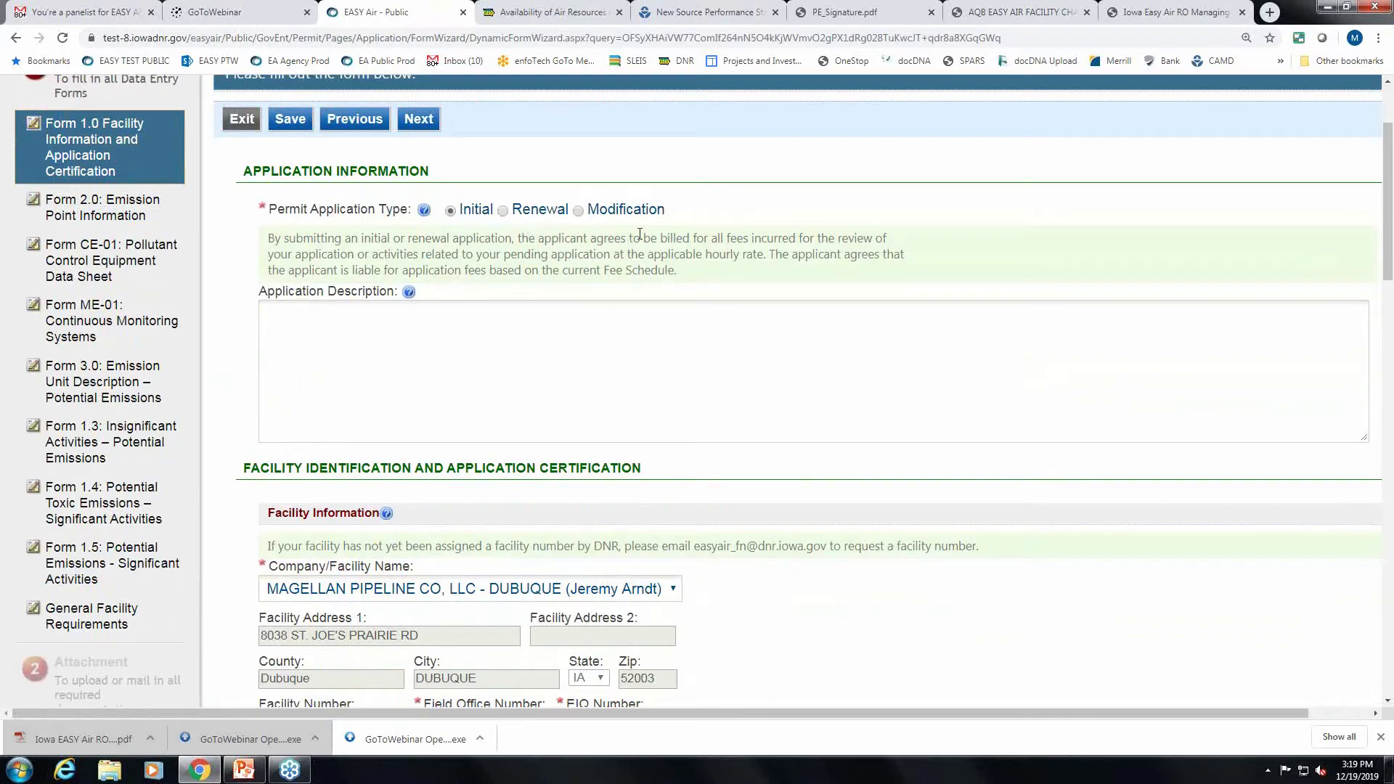
scroll(637, 234, down, 1)
scroll(995, 455, down, 4)
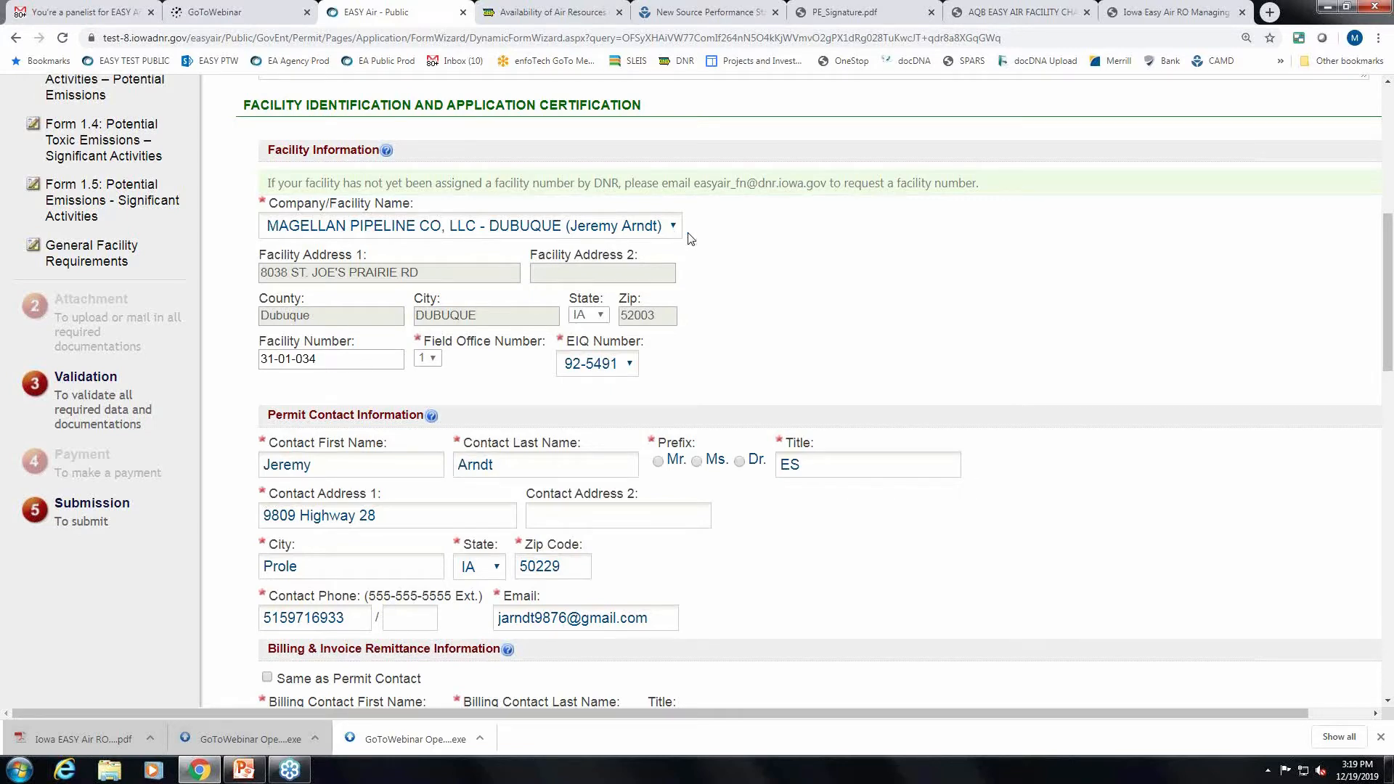
scroll(730, 250, down, 1)
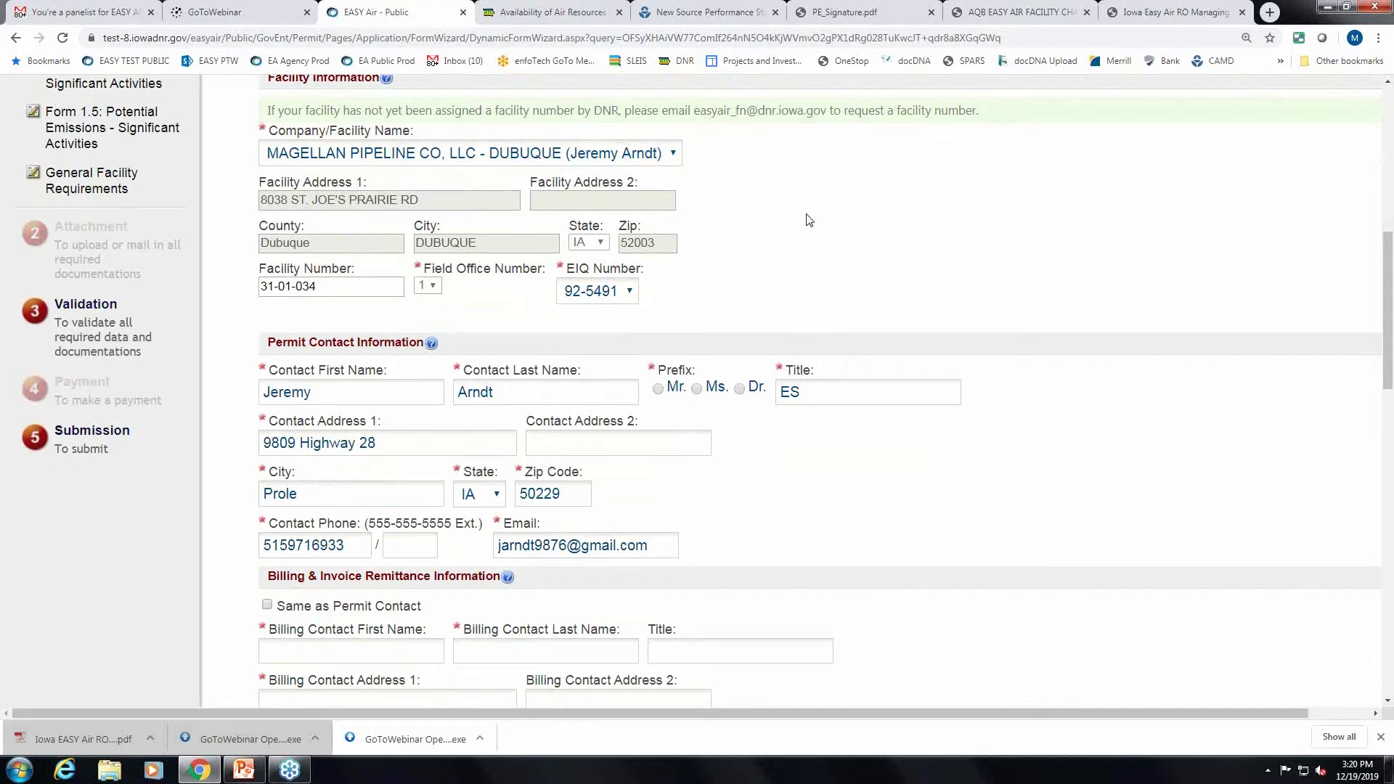
scroll(835, 216, down, 1)
scroll(903, 219, up, 1)
scroll(907, 218, down, 1)
scroll(906, 218, down, 1)
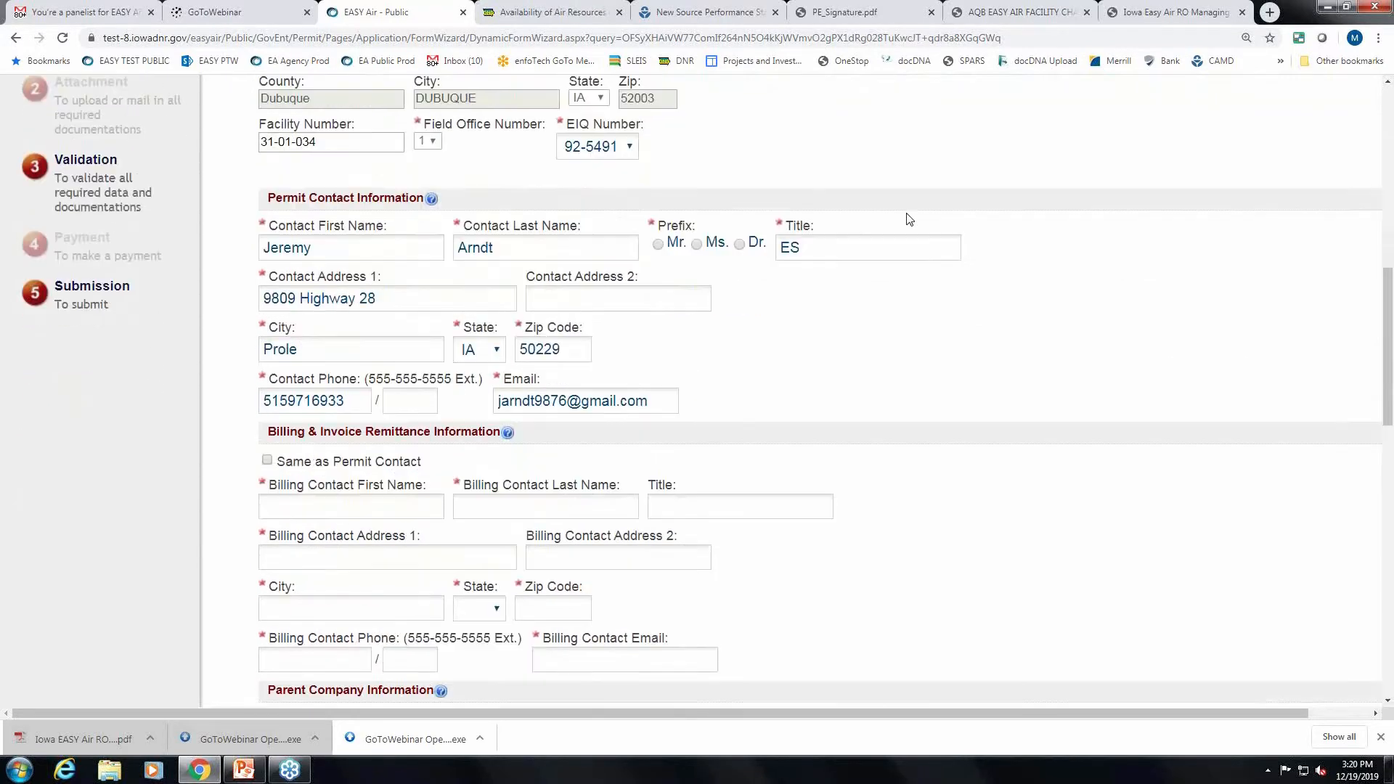
scroll(1014, 294, down, 1)
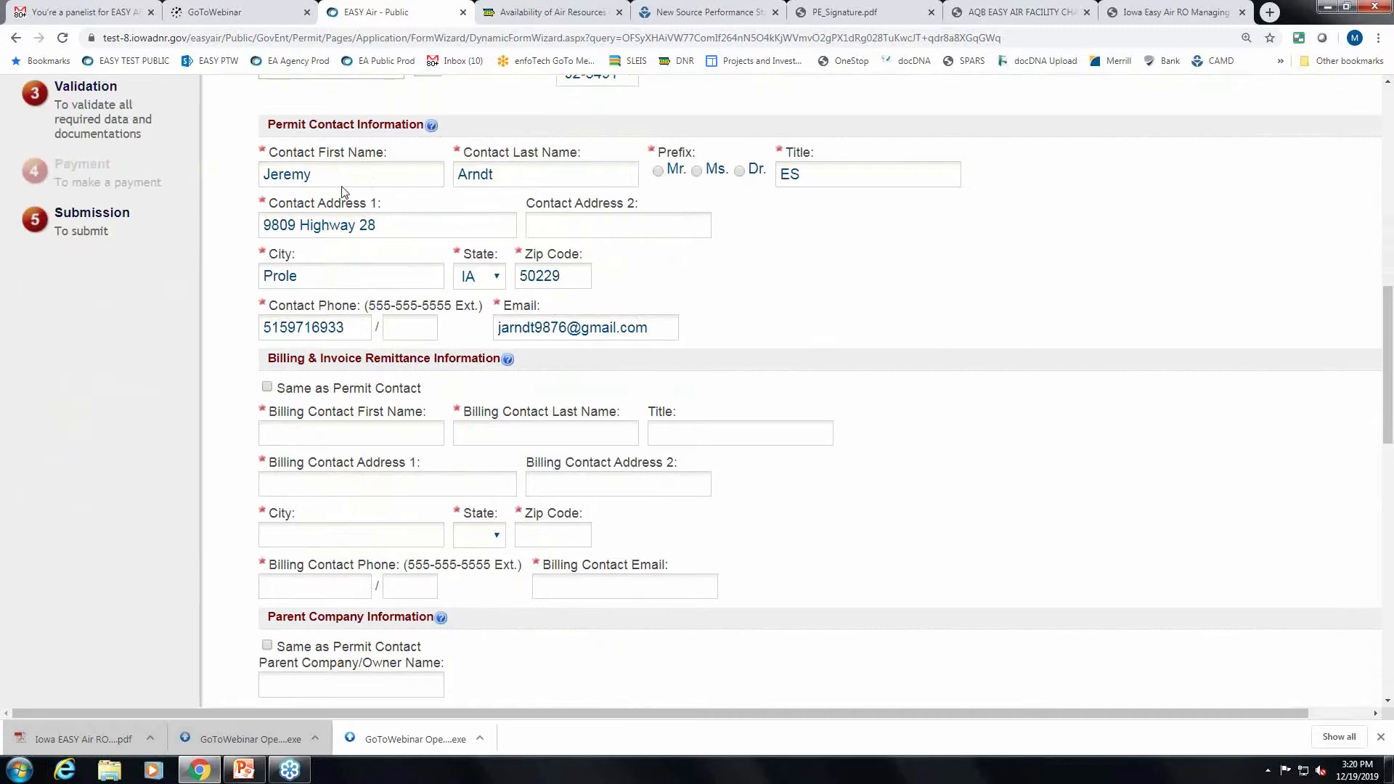
Set the permit contact prefix to Mr. and copy the permit contact's details into the billing contact.
click(659, 171)
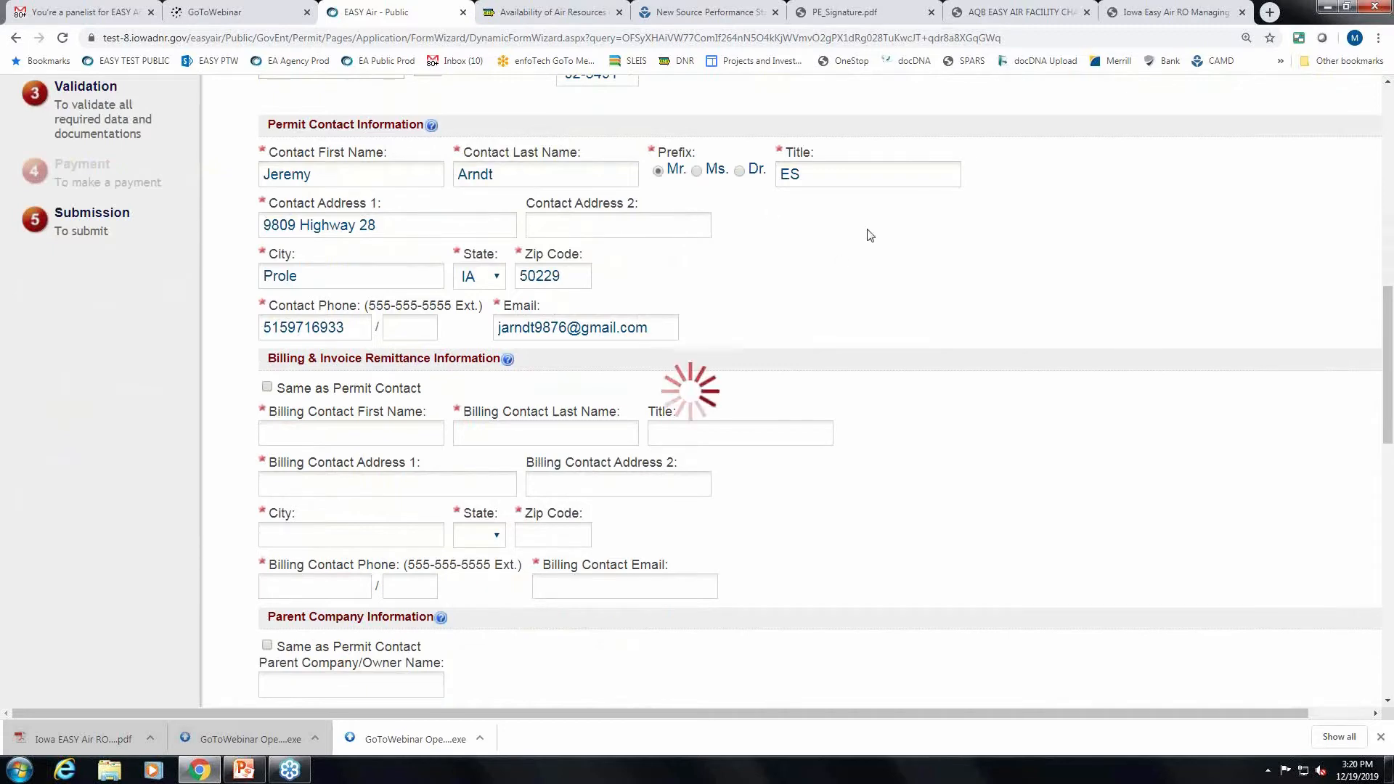
scroll(879, 240, down, 2)
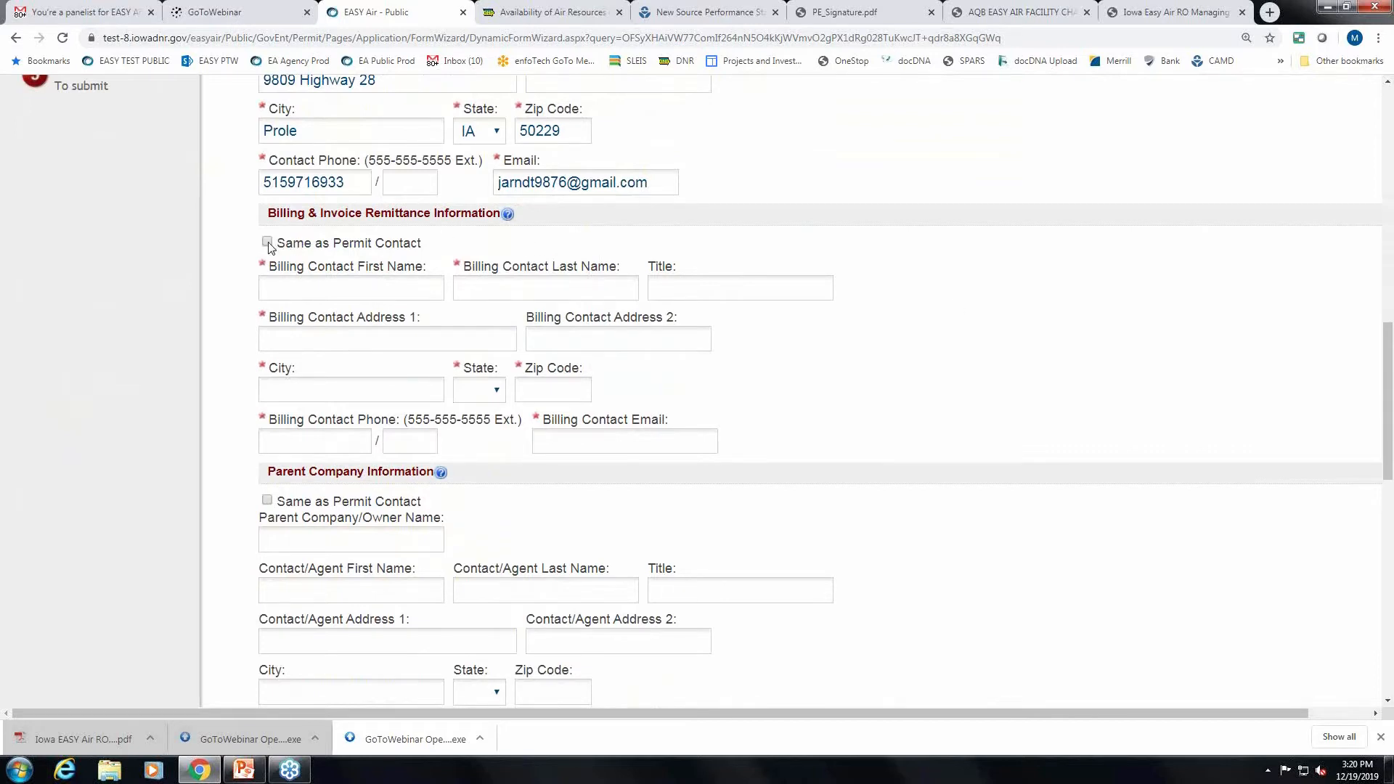
click(268, 243)
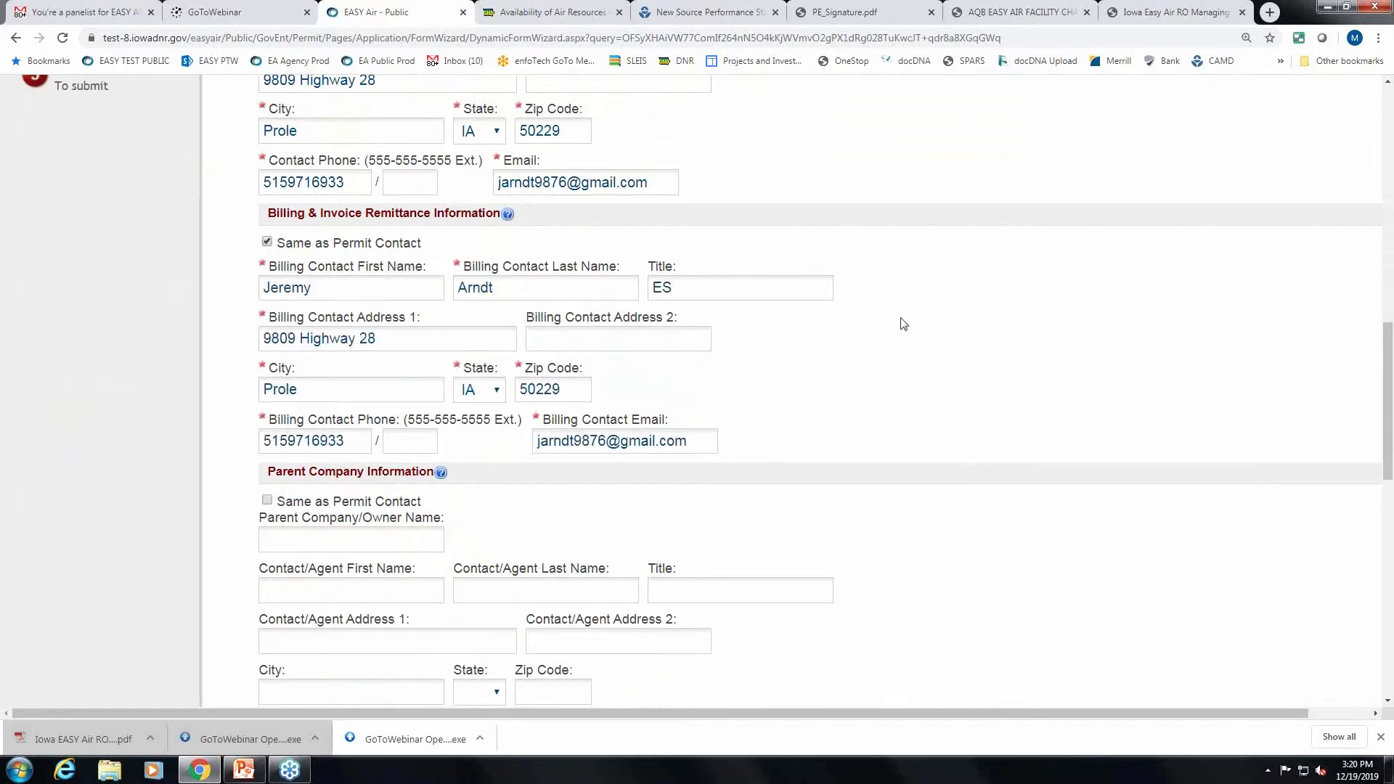
scroll(903, 324, down, 4)
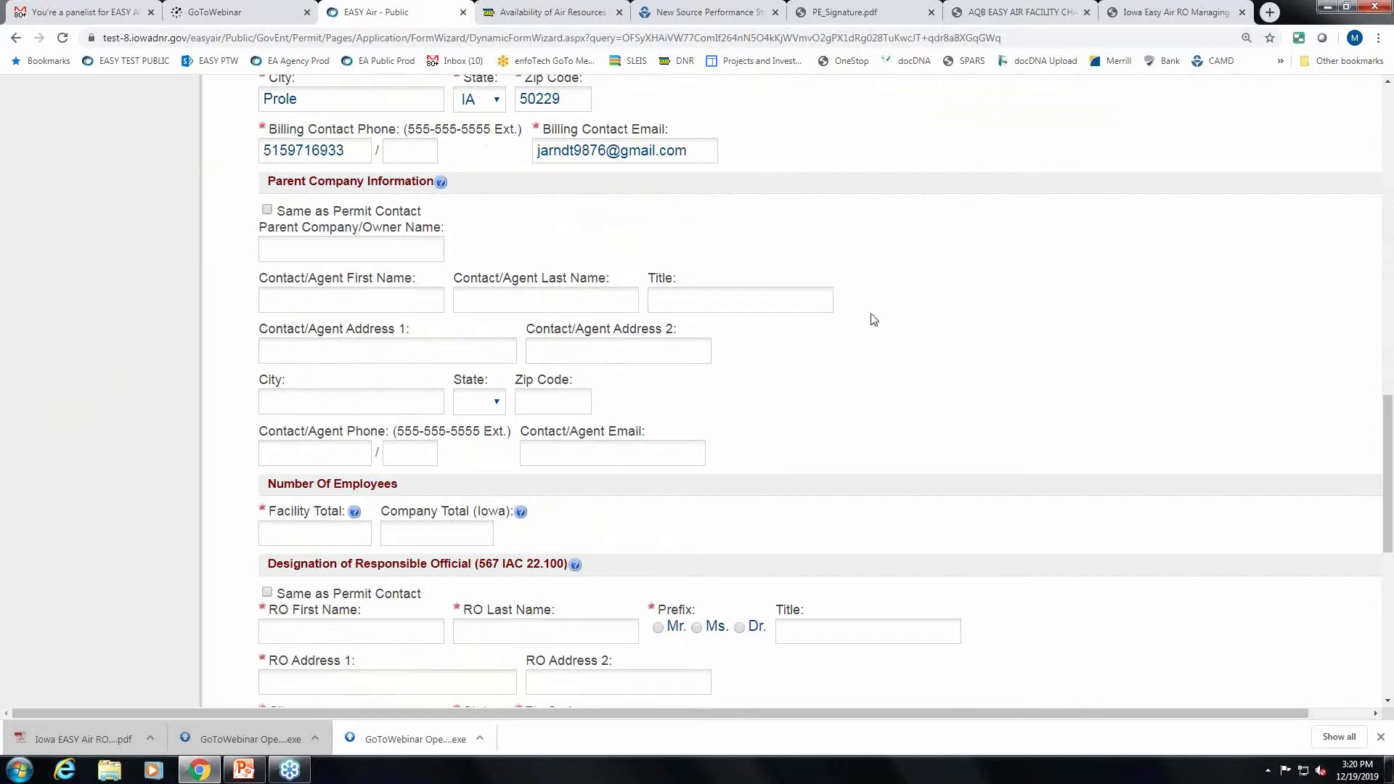
scroll(891, 321, down, 1)
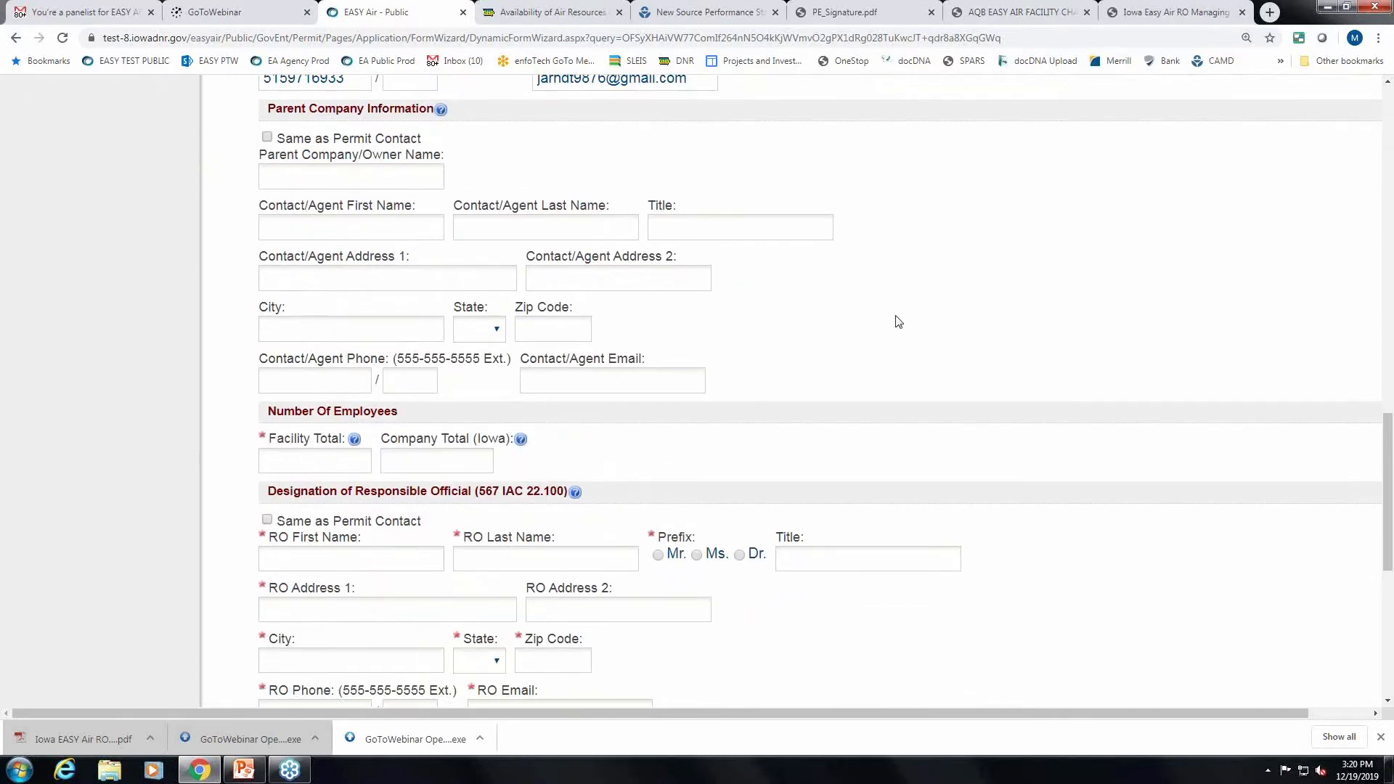
scroll(957, 321, down, 2)
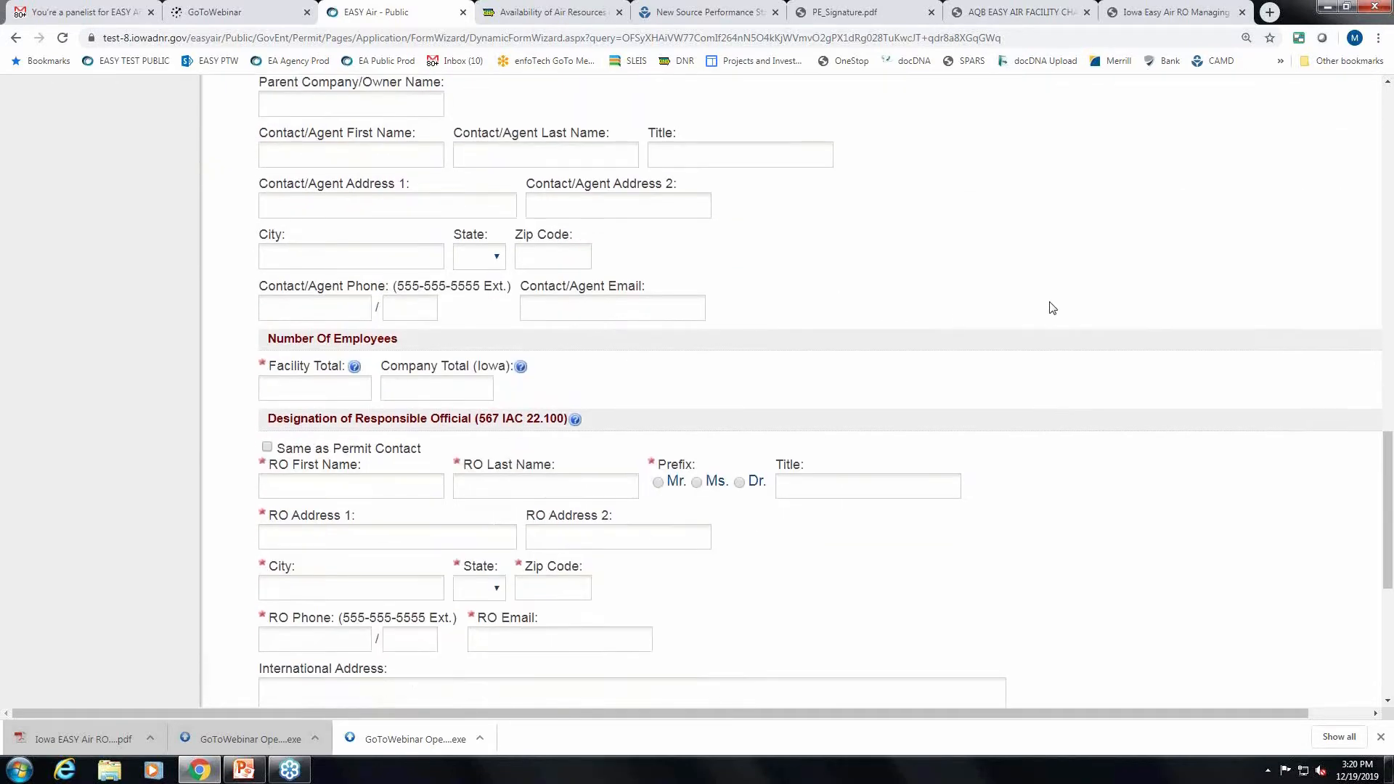
Enter 55 as the facility's total number of employees.
click(297, 318)
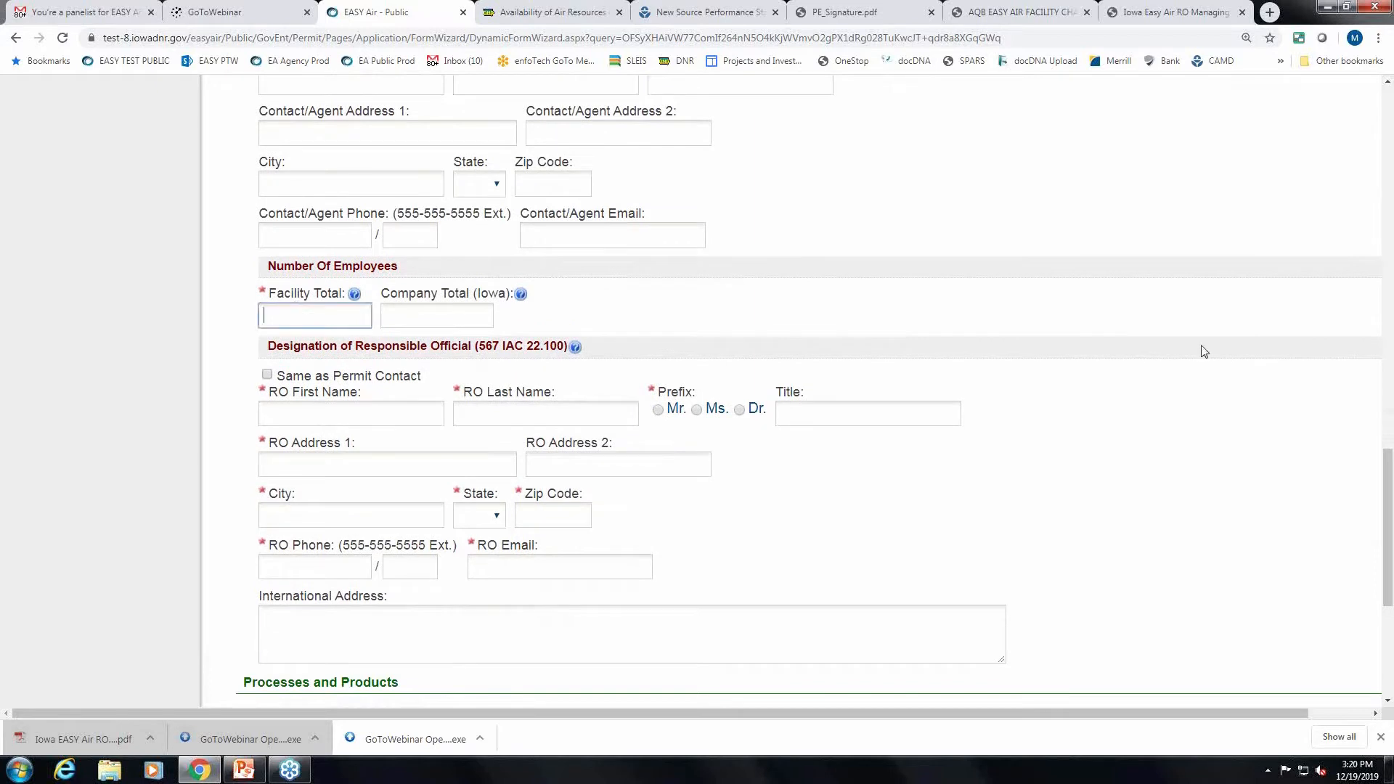
text(55)
scroll(1127, 354, down, 1)
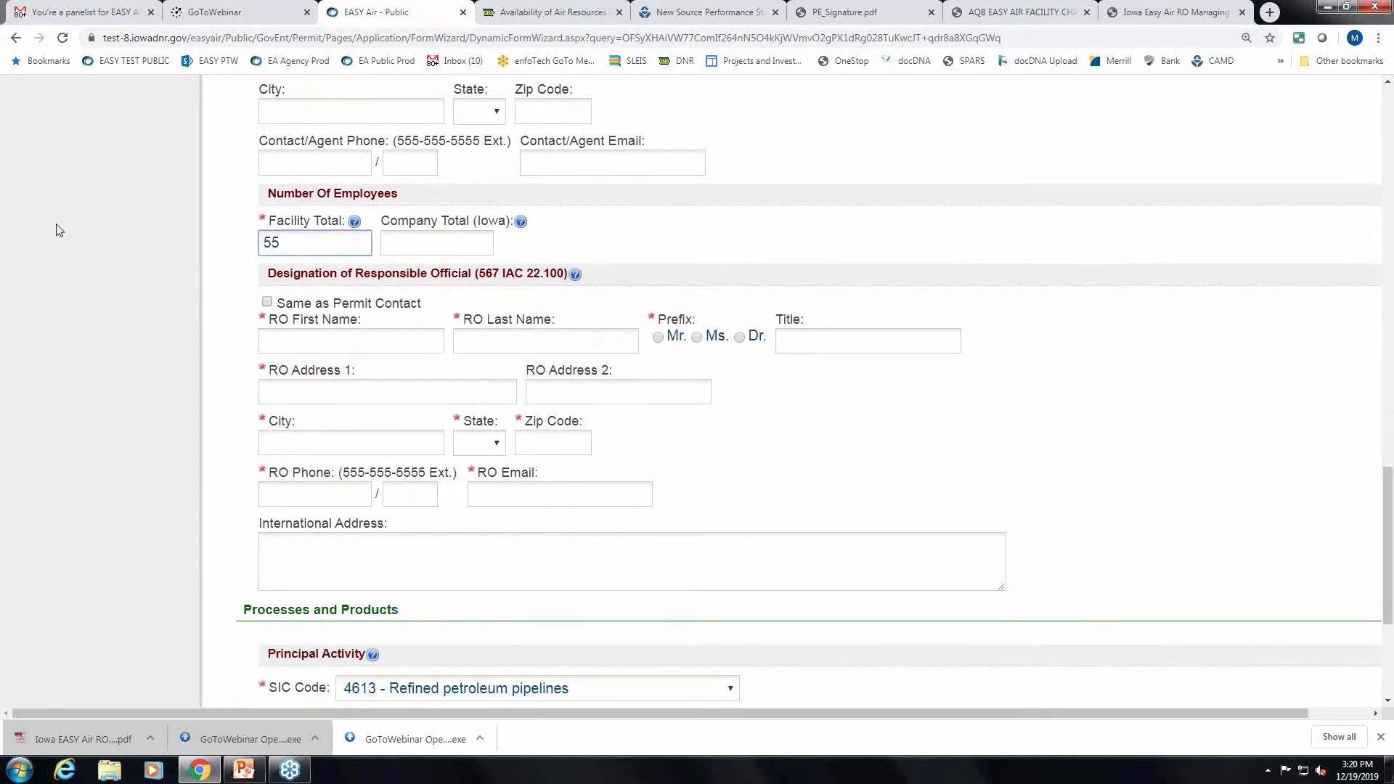
Make the responsible official the same as the permit contact and save Form 1.0.
click(267, 303)
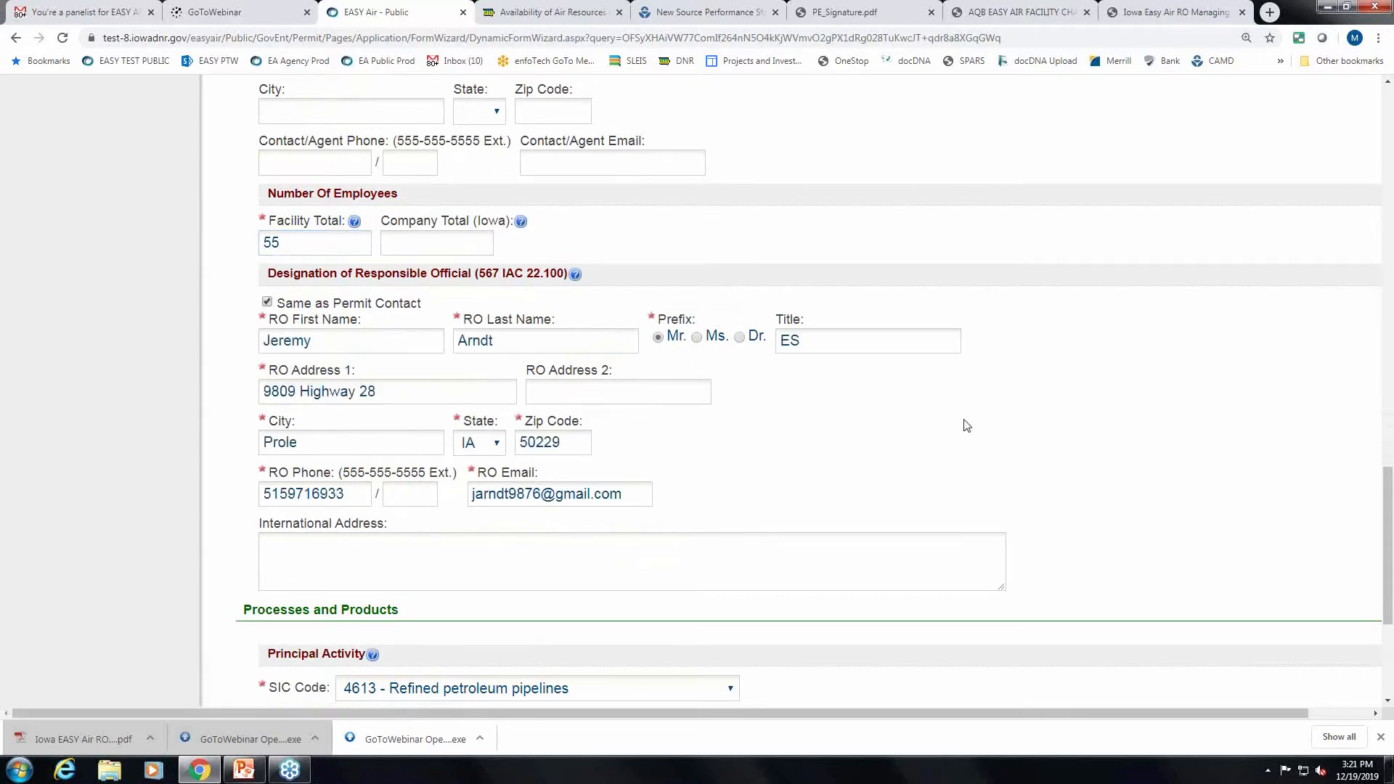
scroll(964, 426, down, 1)
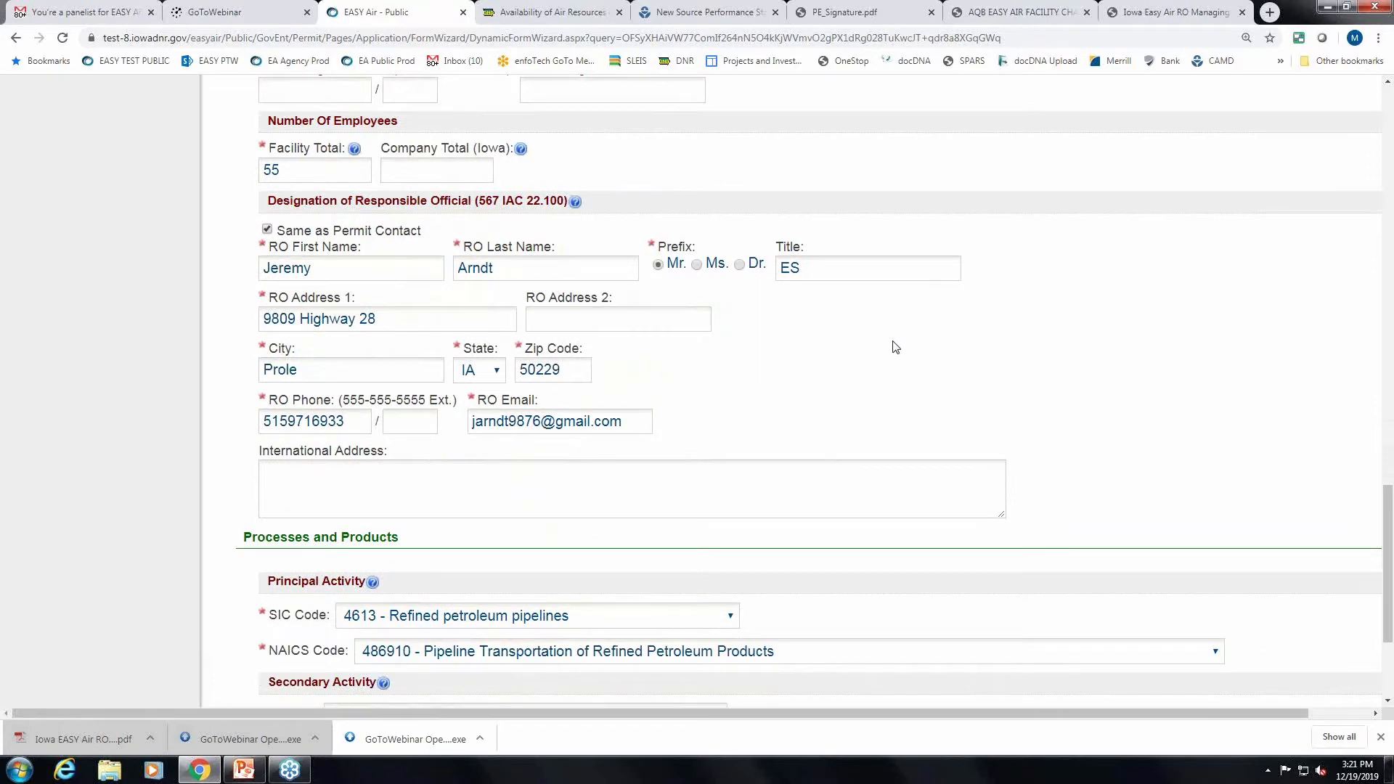
scroll(895, 347, down, 3)
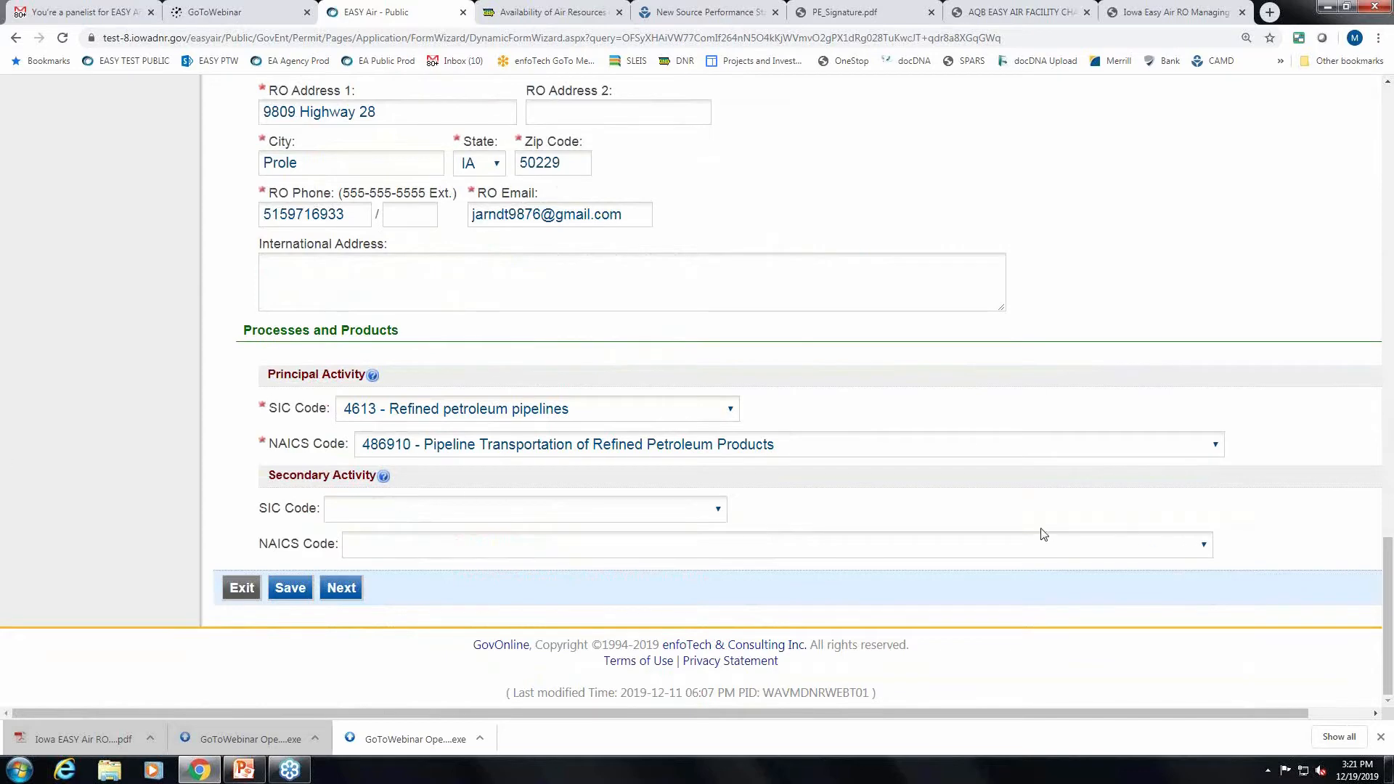
scroll(964, 355, up, 2)
scroll(964, 355, down, 2)
click(291, 589)
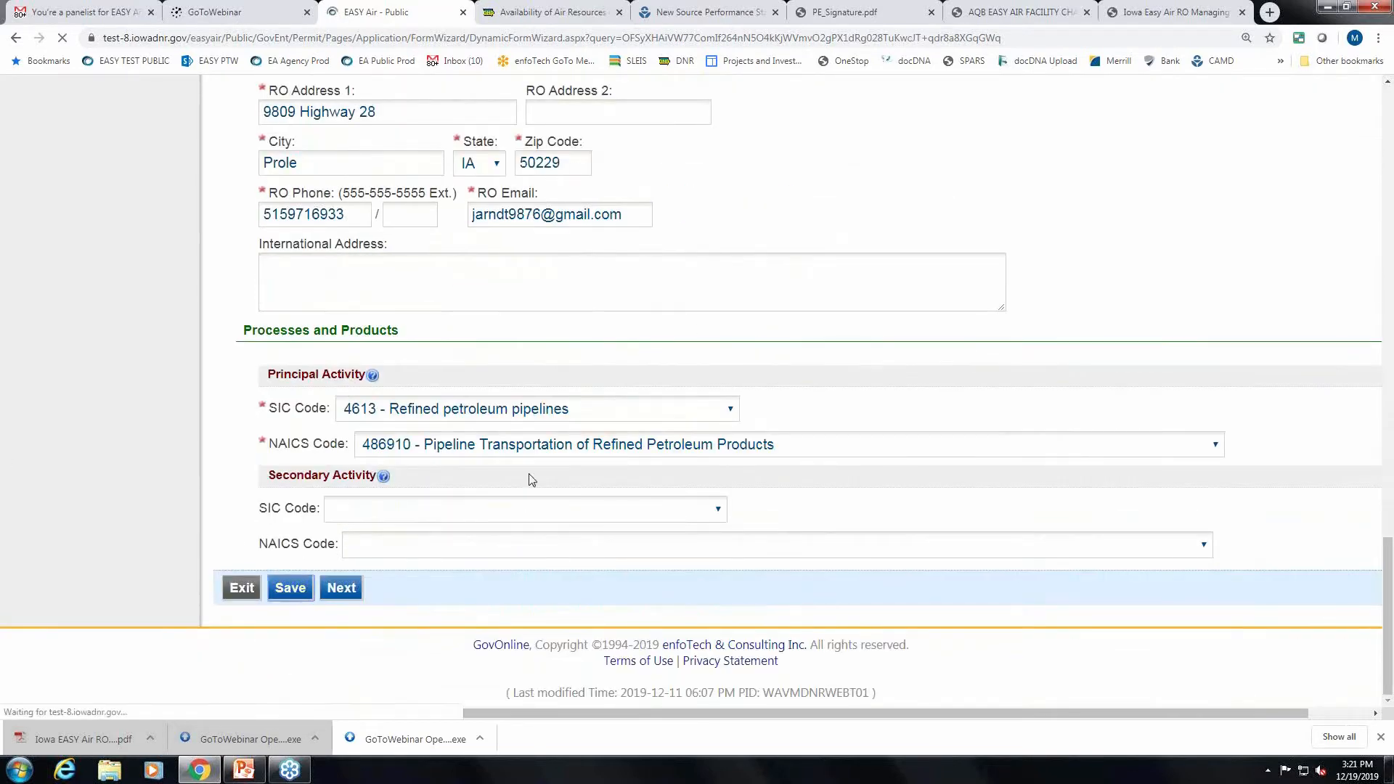
scroll(530, 473, down, 5)
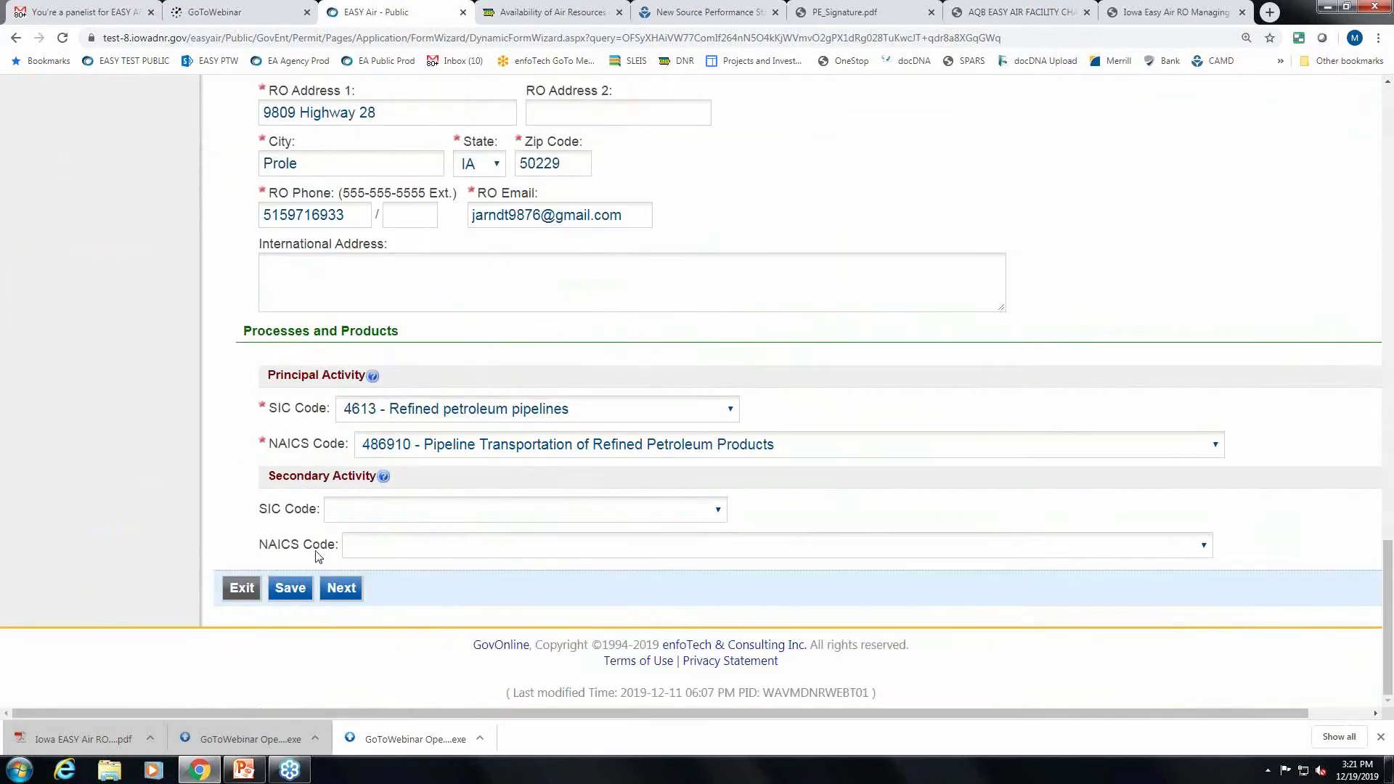
Advance to Form 2.0 and review its 13 listed emission points.
click(341, 588)
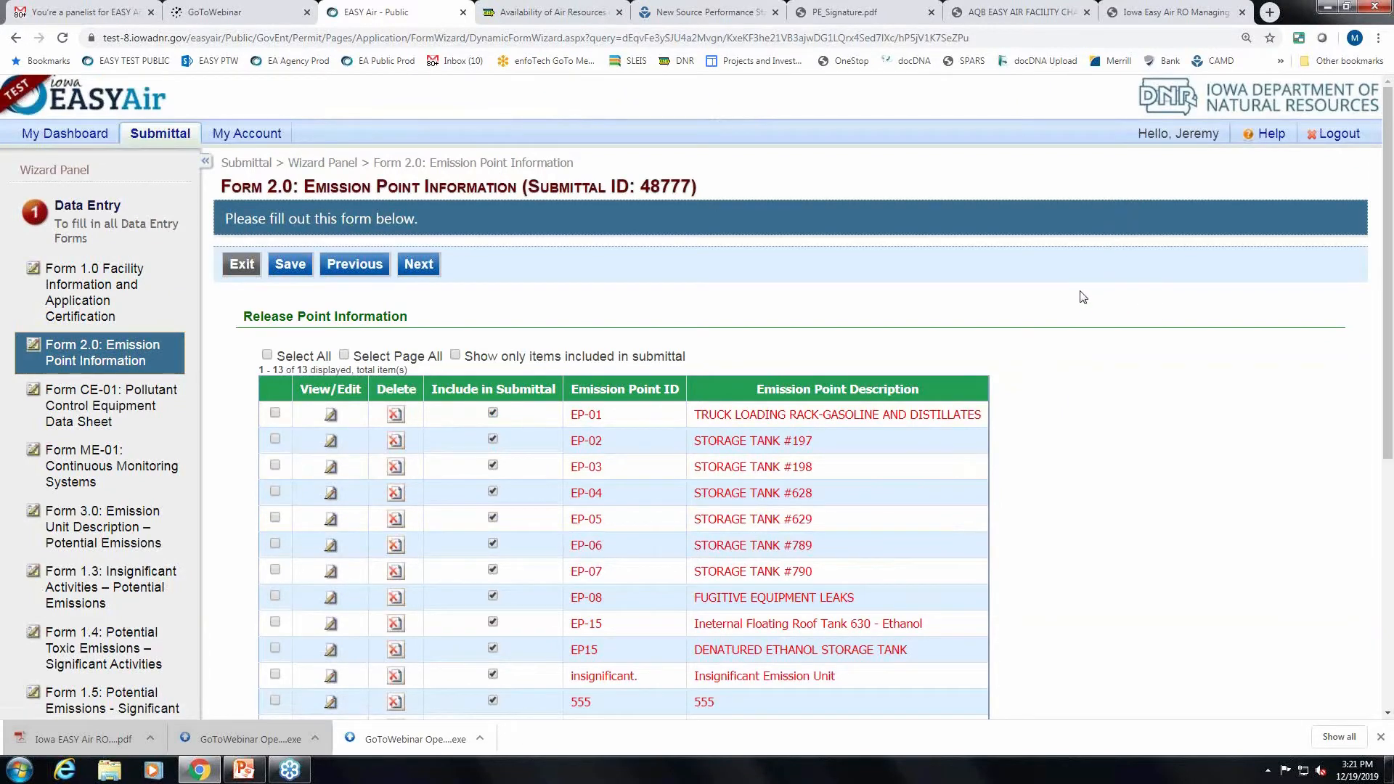
scroll(1157, 318, down, 2)
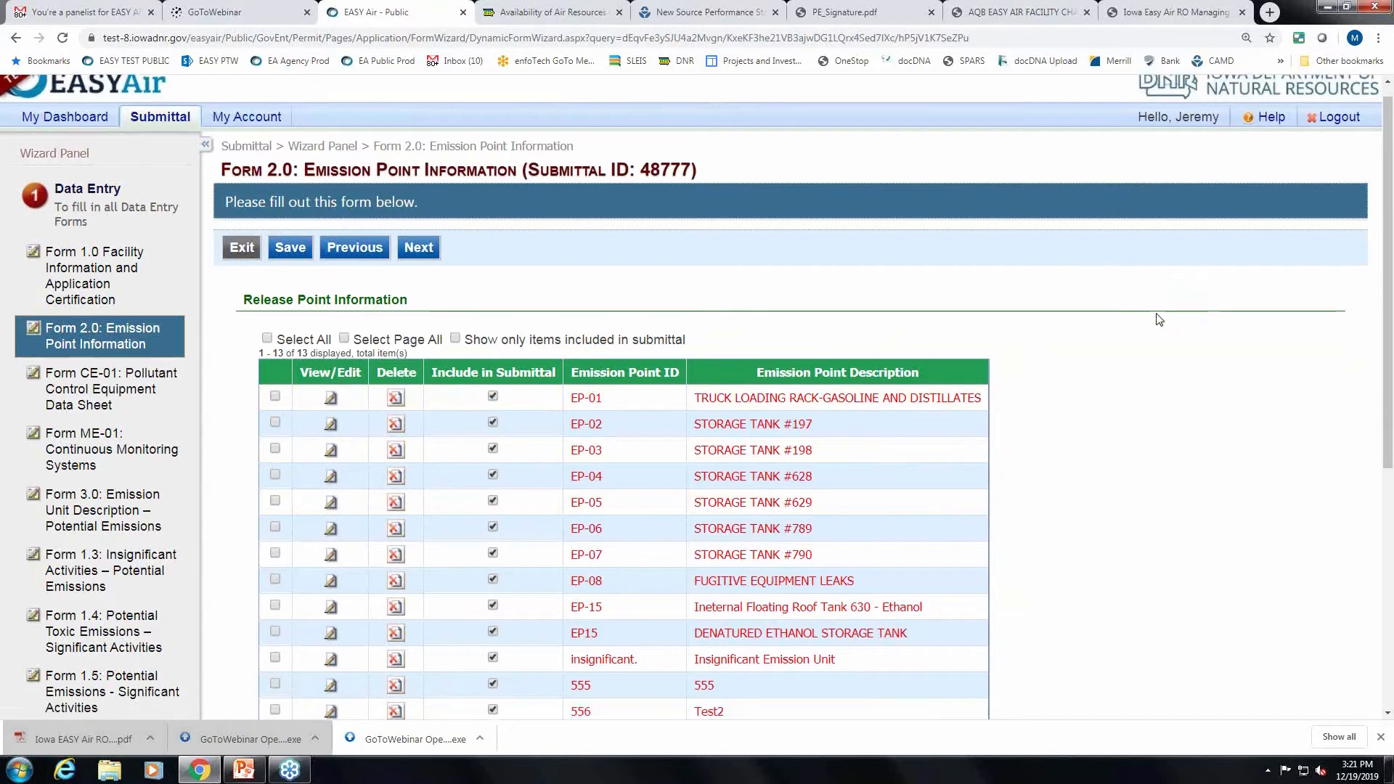
scroll(1159, 321, up, 1)
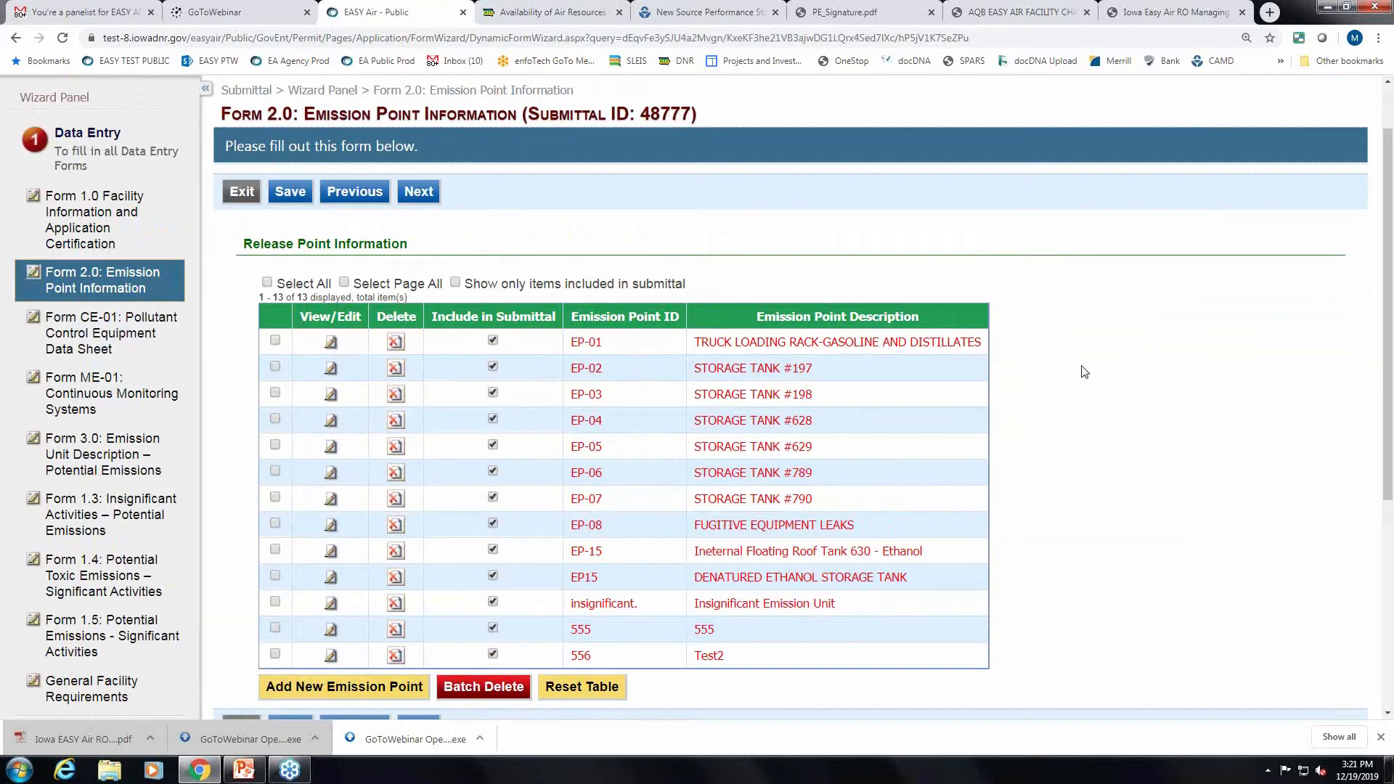
scroll(1084, 371, down, 1)
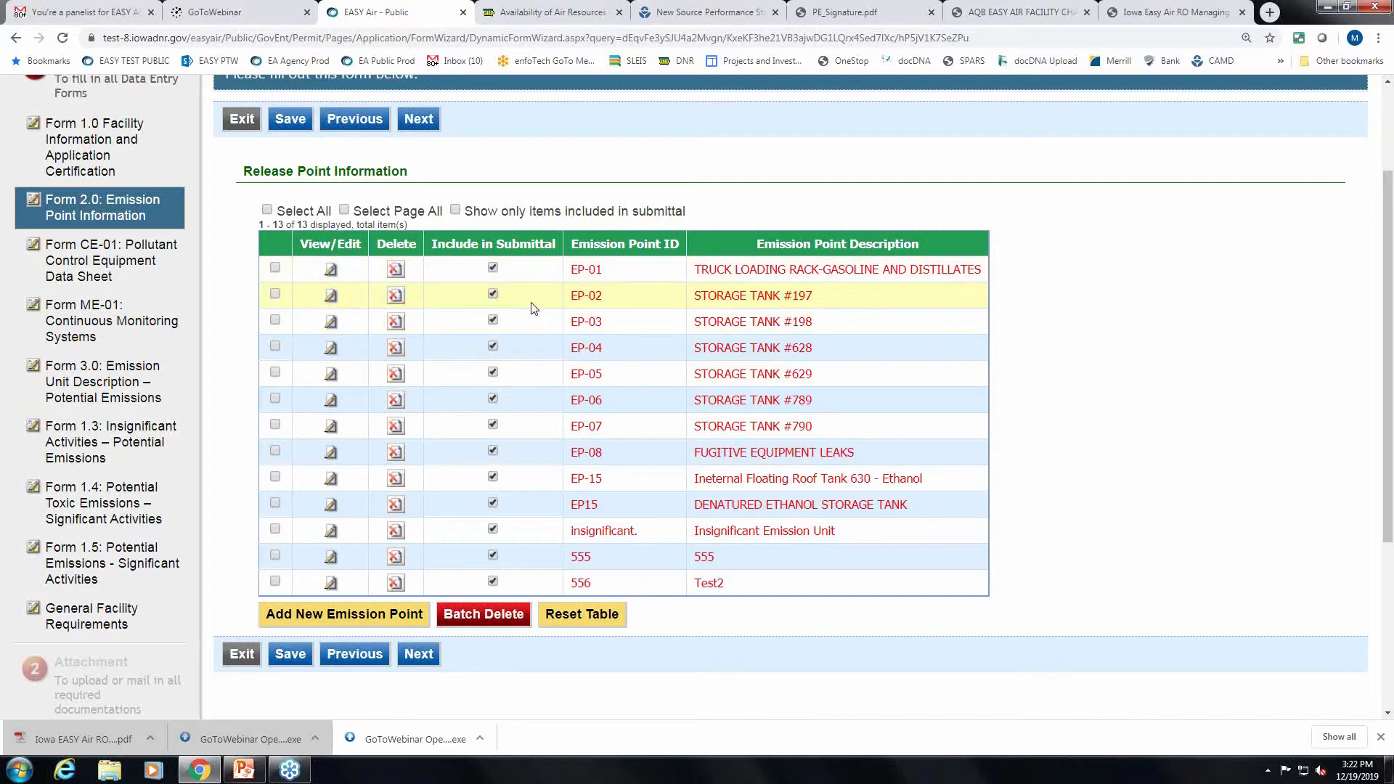
Scroll through Form 2.0's release point table, EP-01 to 556, back up to the top bar.
scroll(532, 292, down, 1)
scroll(533, 291, up, 1)
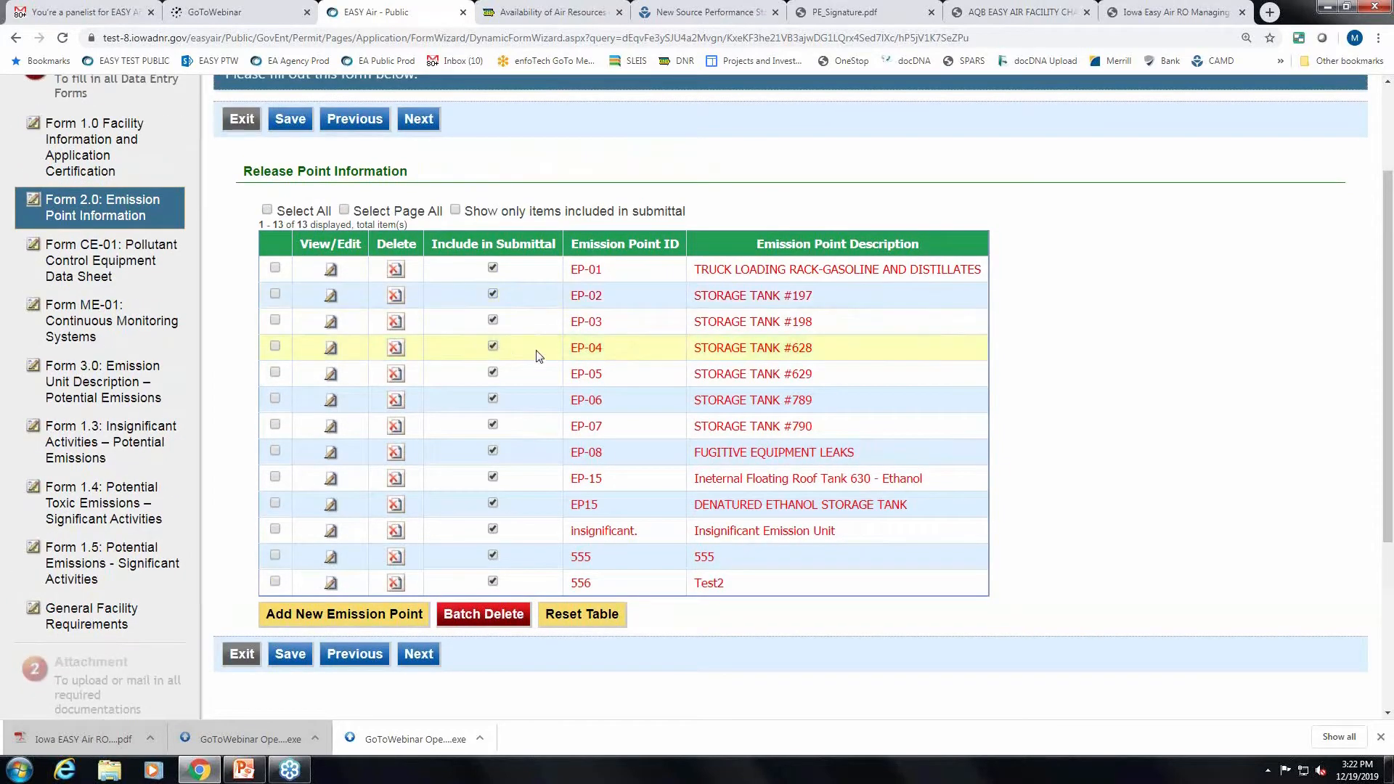
scroll(541, 396, down, 1)
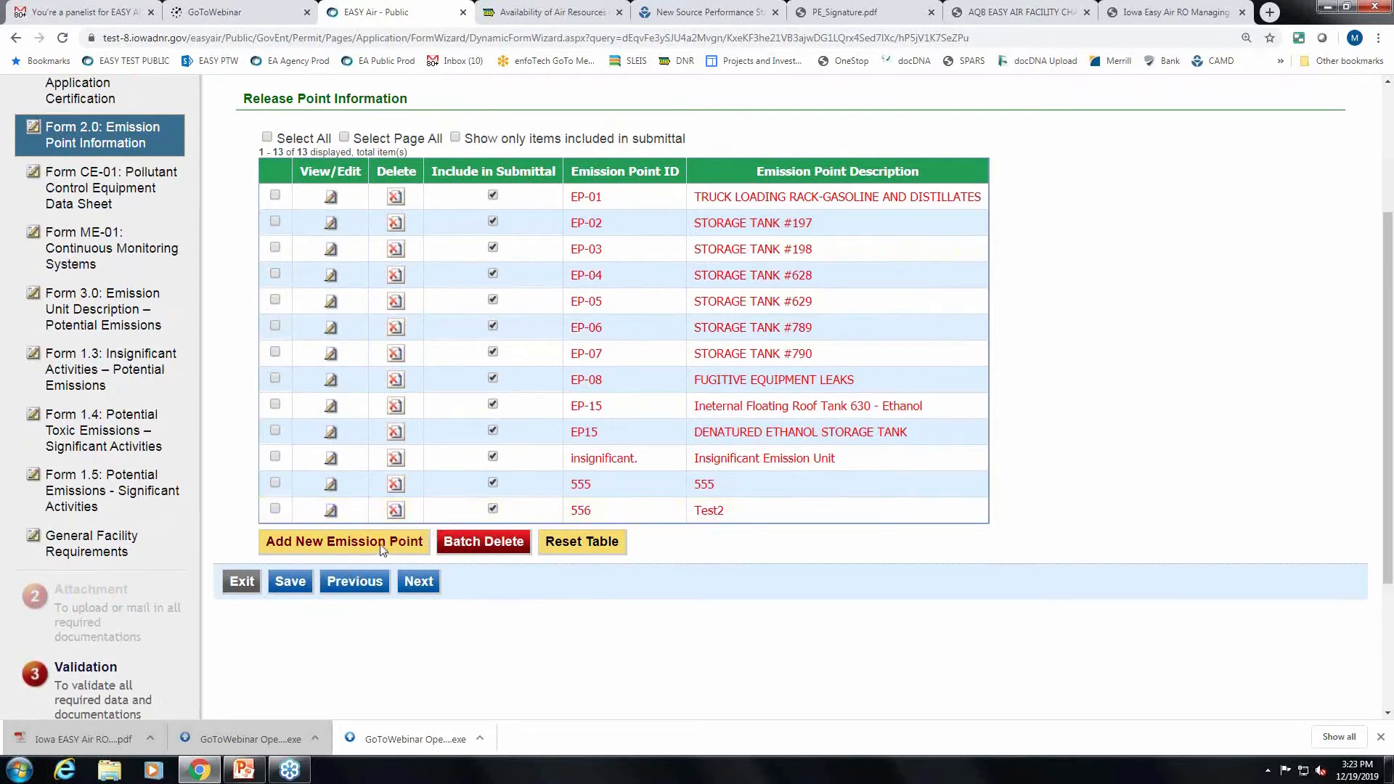
scroll(508, 574, down, 1)
scroll(647, 591, up, 1)
scroll(999, 551, down, 1)
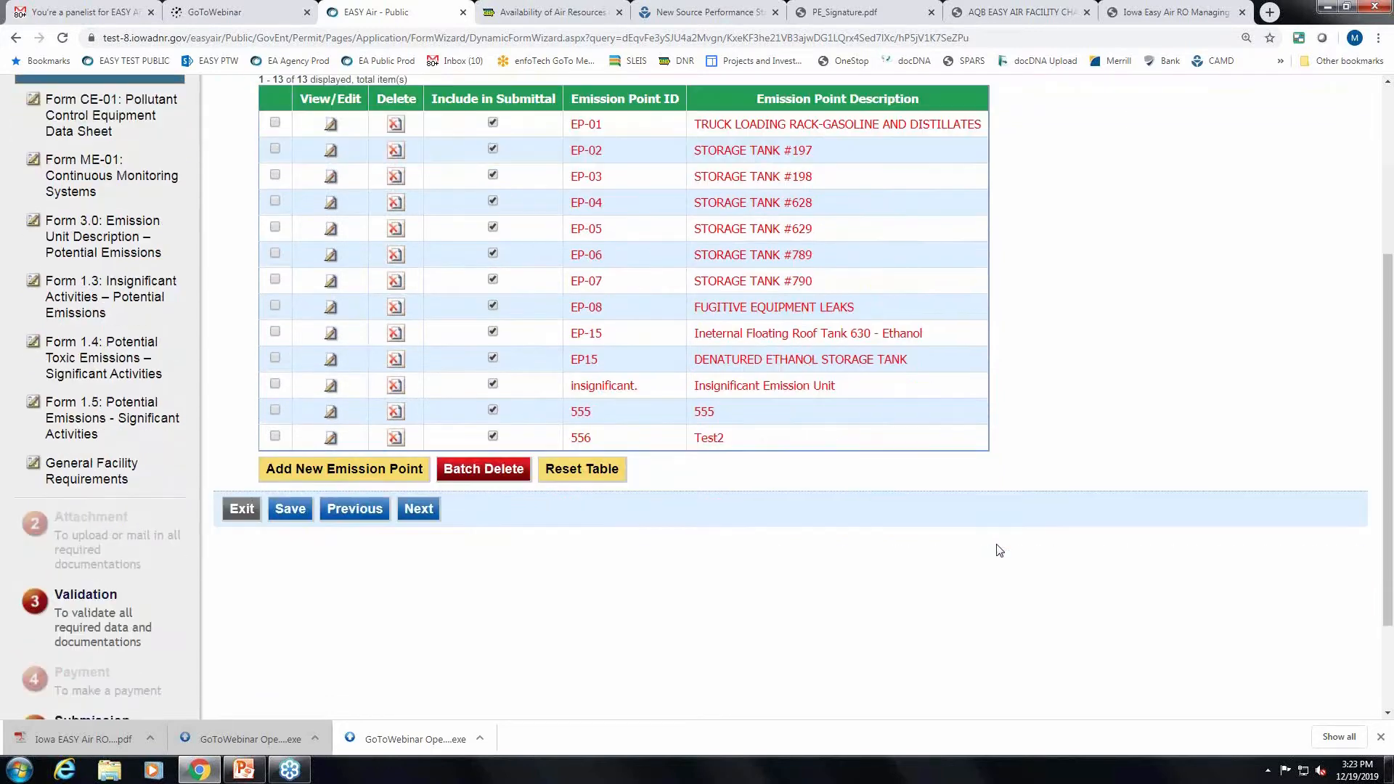
scroll(998, 550, up, 1)
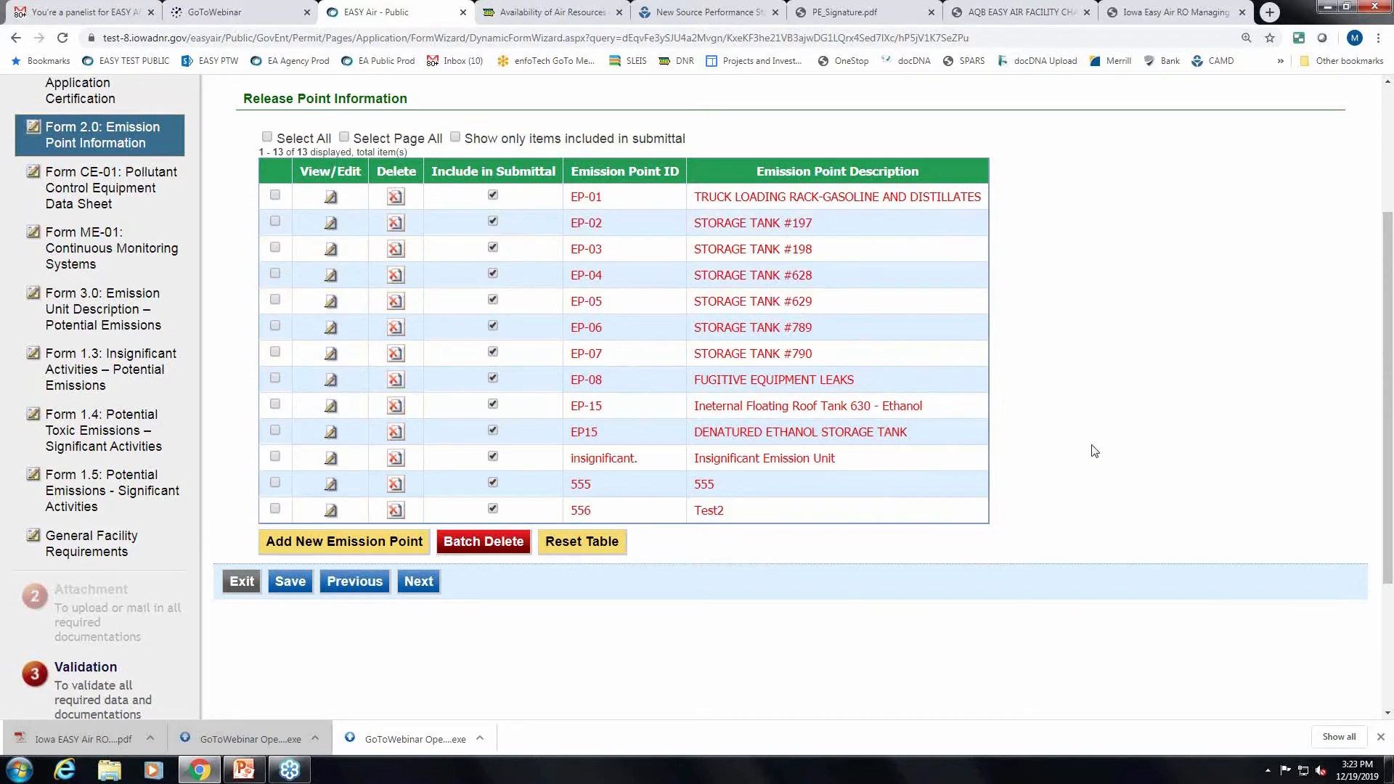
scroll(1093, 452, up, 1)
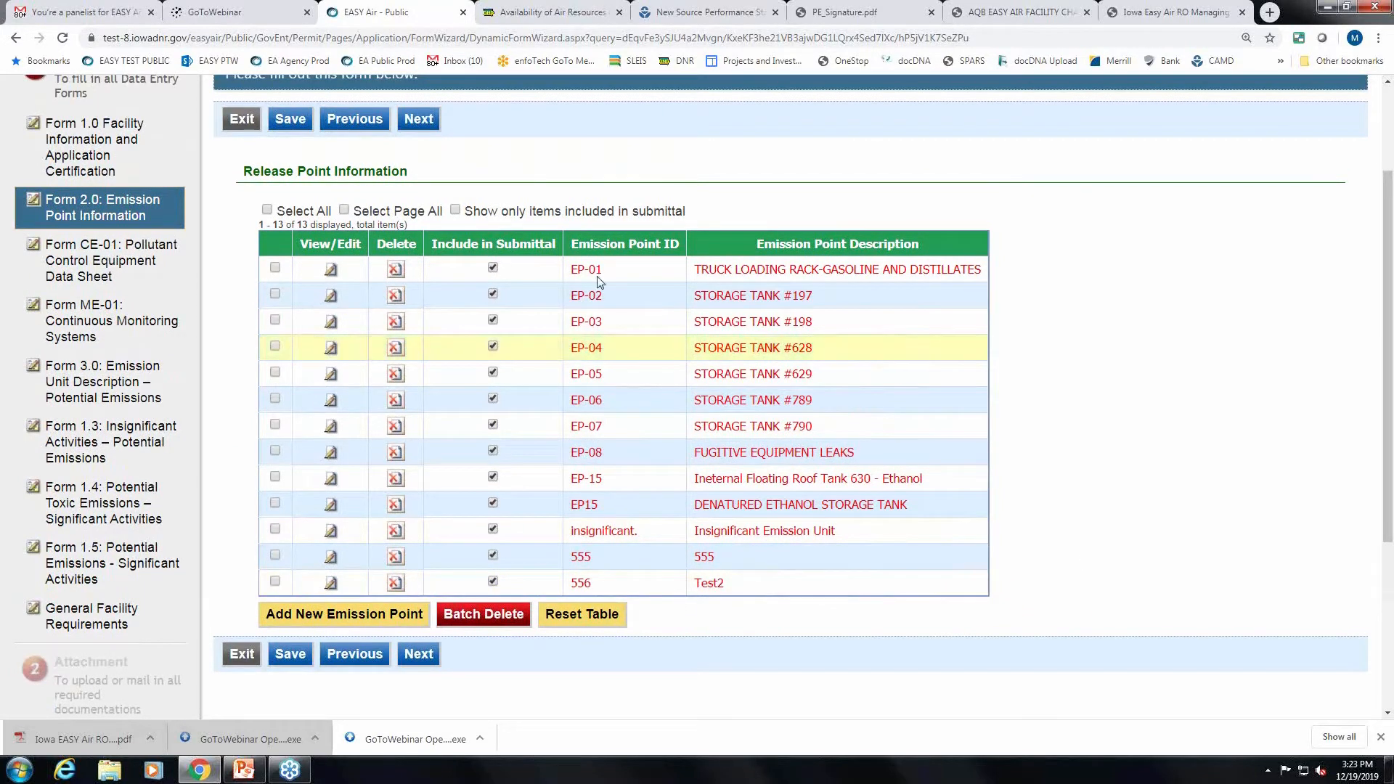
Give EP-01 a Fugitive discharge style and an ambient stack temperature, then save it.
click(331, 274)
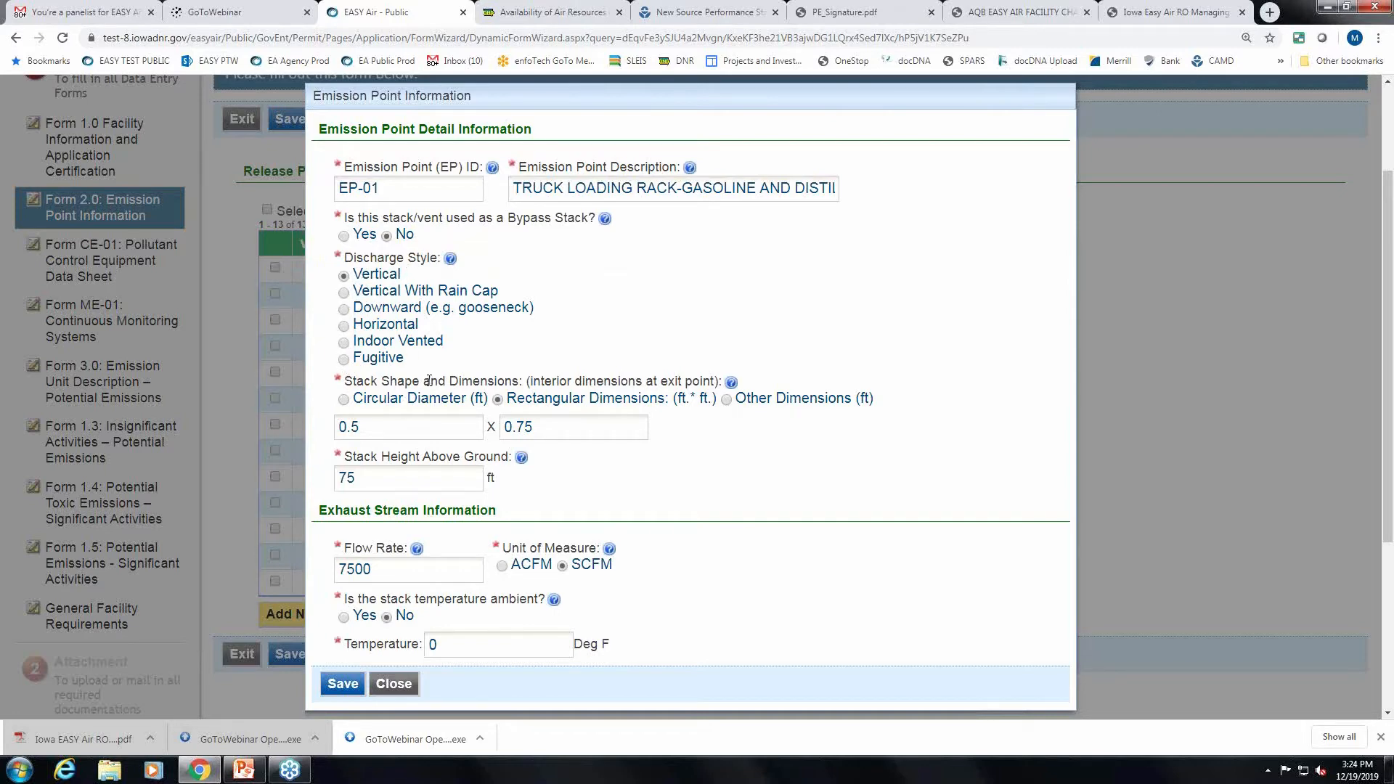
click(344, 360)
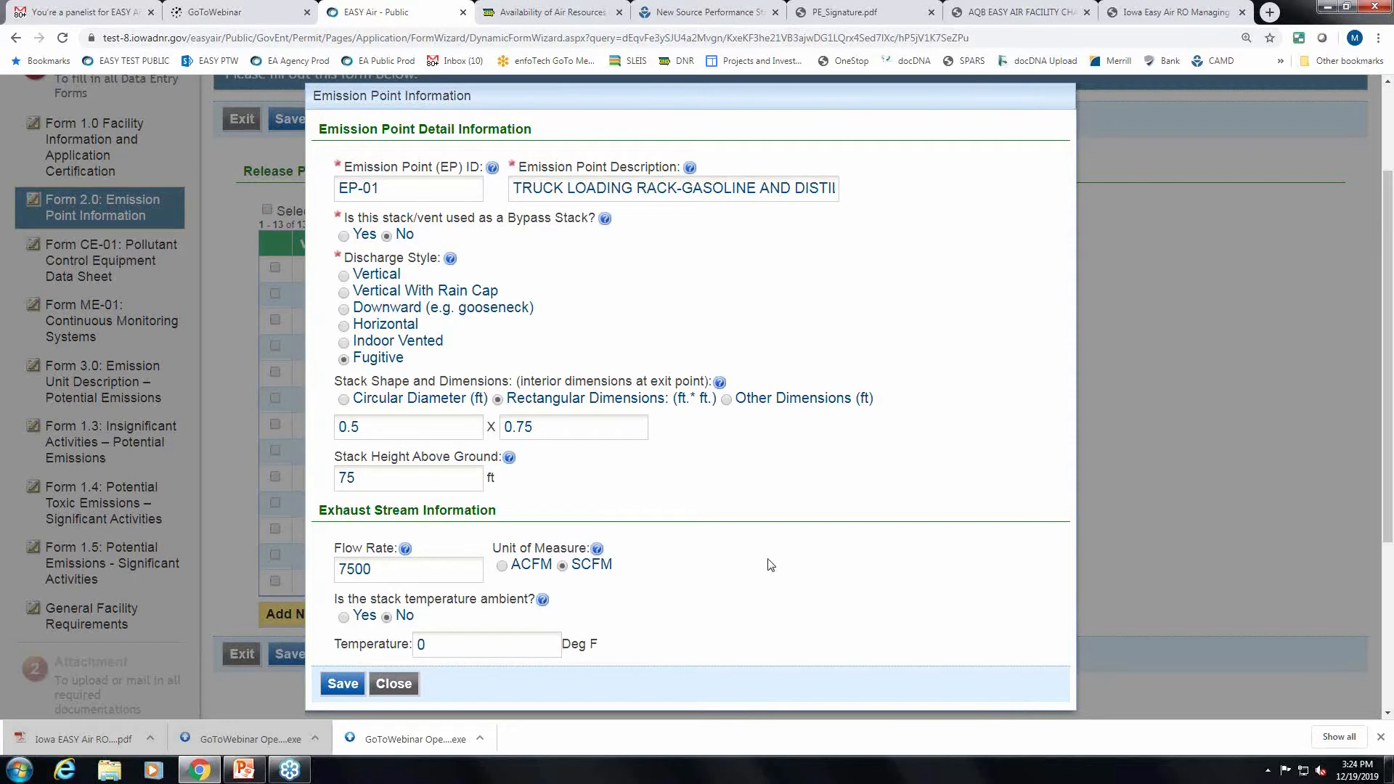
scroll(770, 564, down, 1)
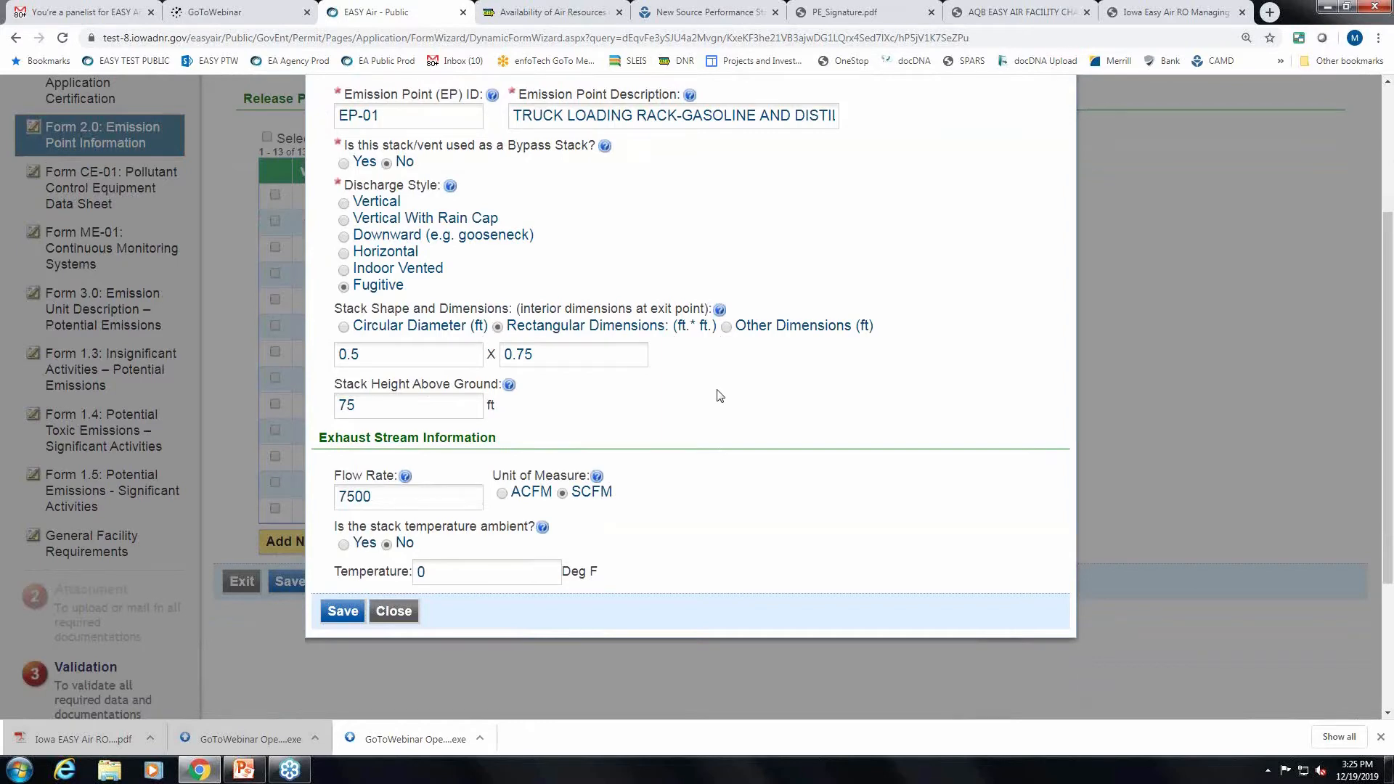
scroll(719, 396, up, 1)
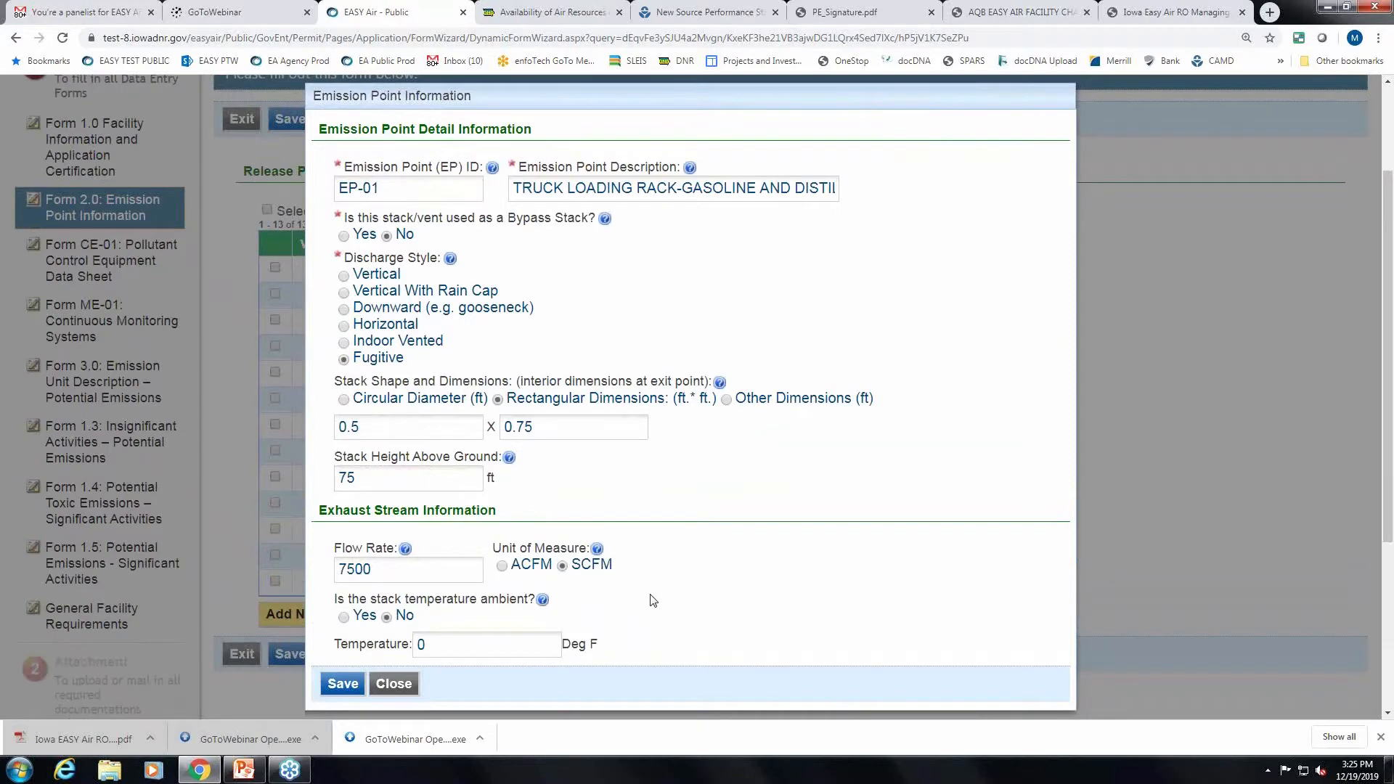
scroll(654, 598, down, 1)
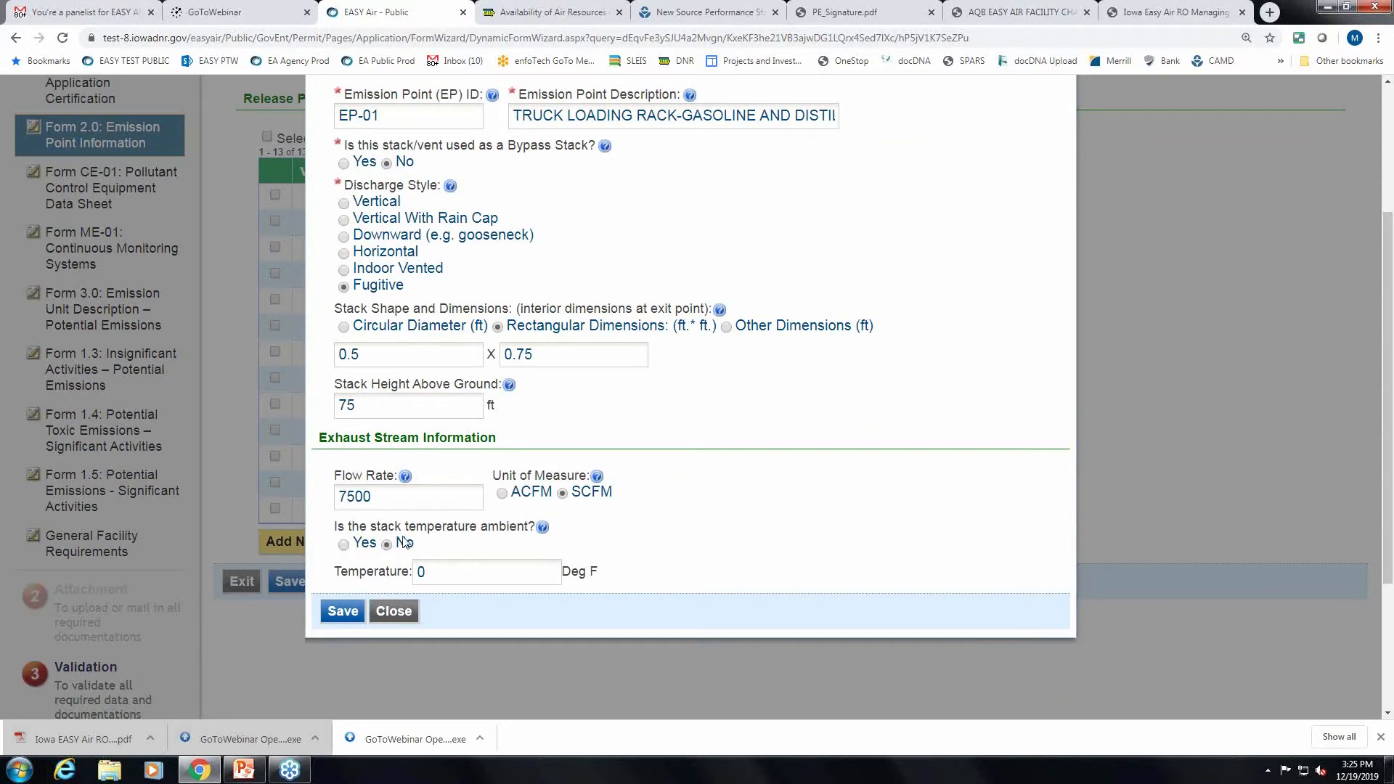
click(344, 546)
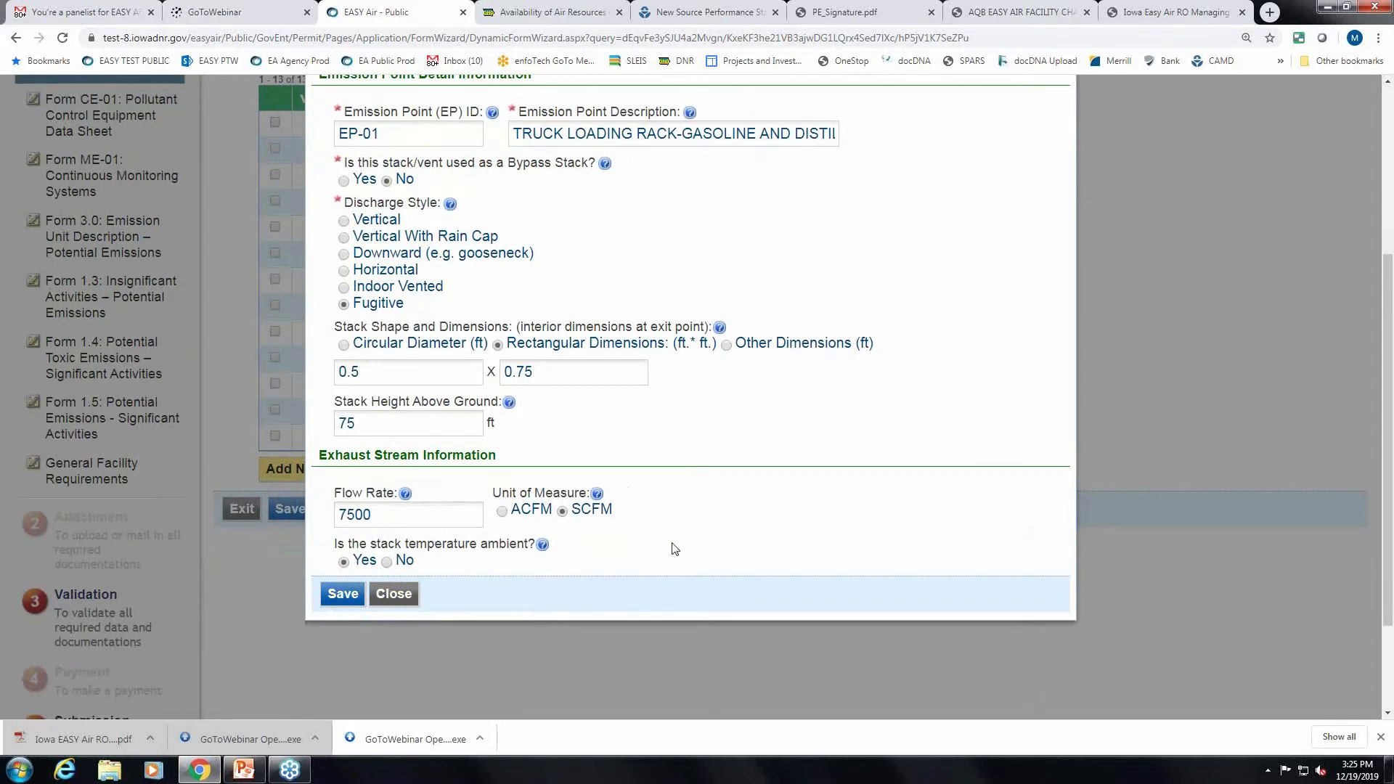
scroll(674, 549, up, 1)
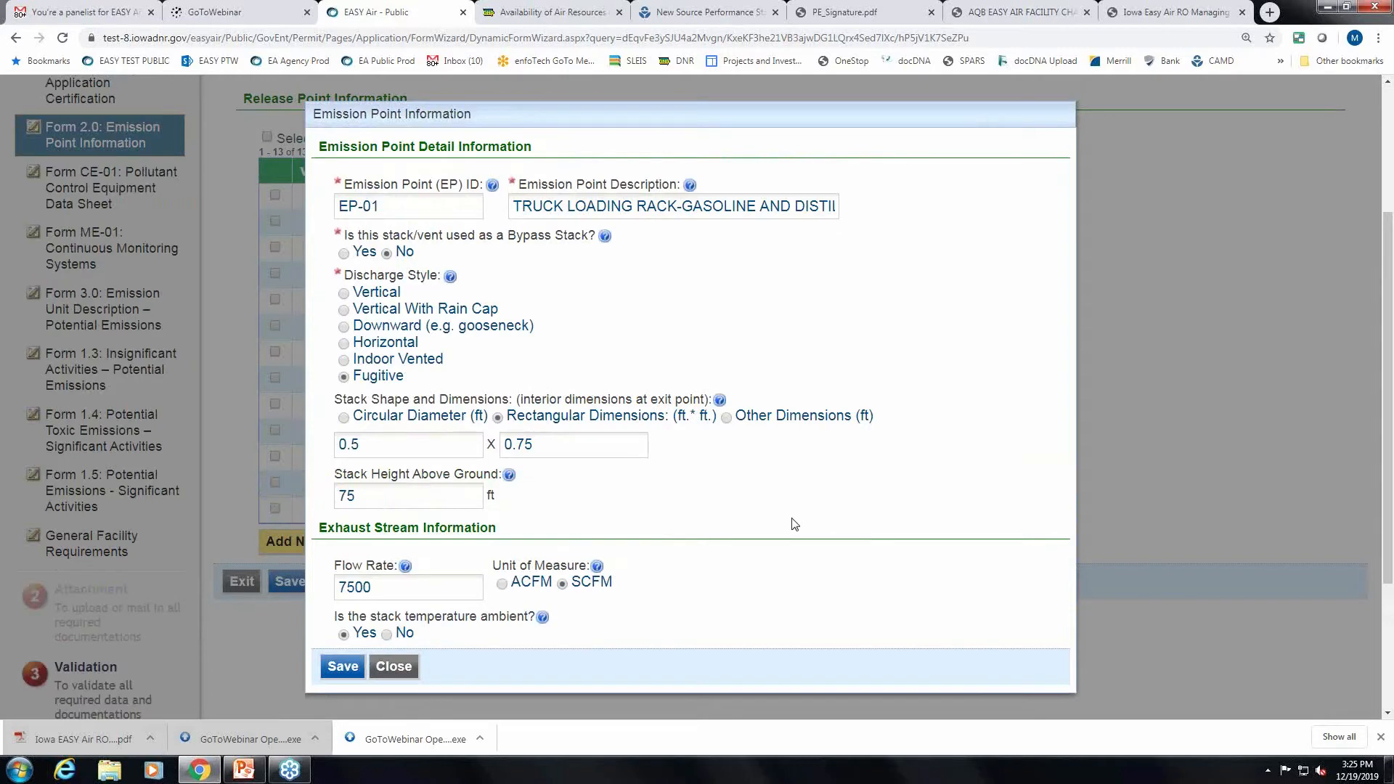
click(342, 668)
Close the EP-01 details and save the Form 2.0 emission point list.
scroll(669, 629, down, 1)
click(392, 604)
scroll(1097, 576, up, 1)
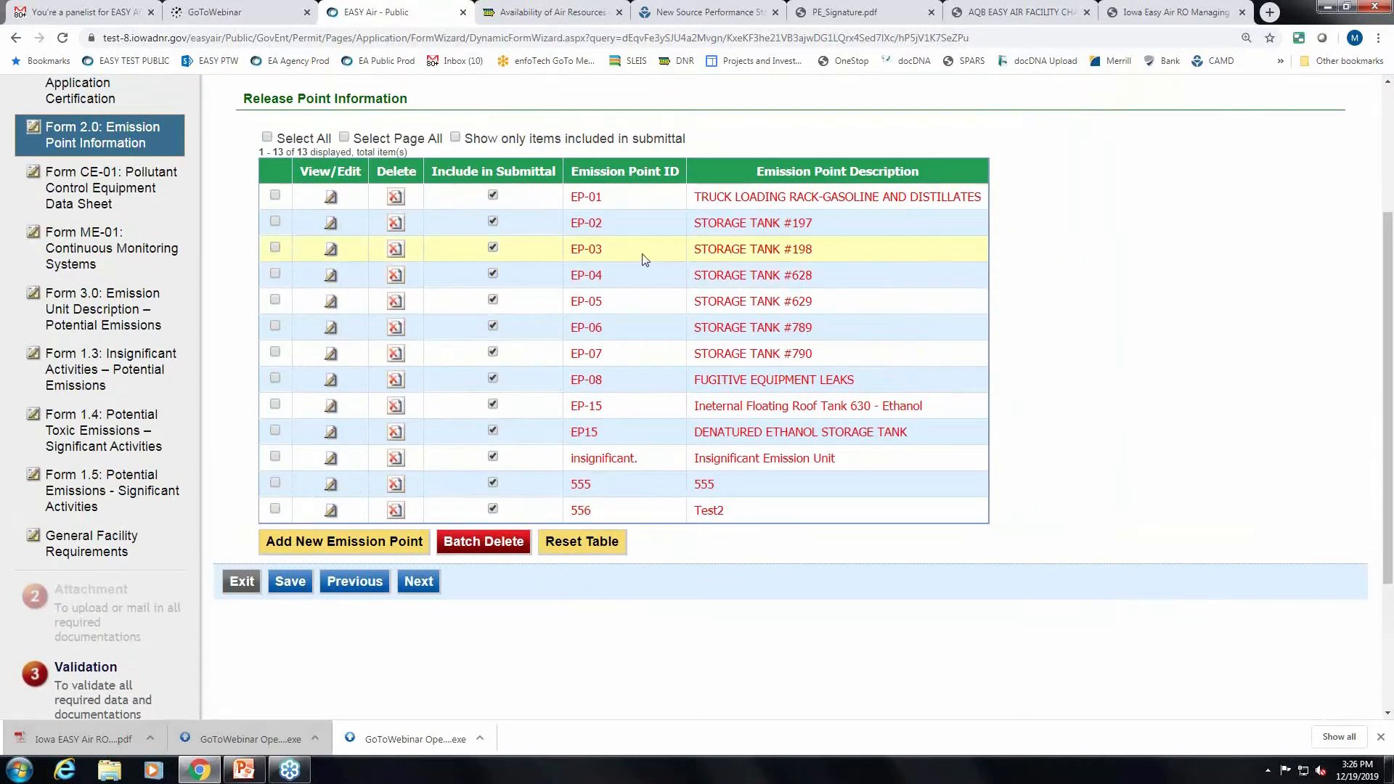
scroll(1133, 422, up, 1)
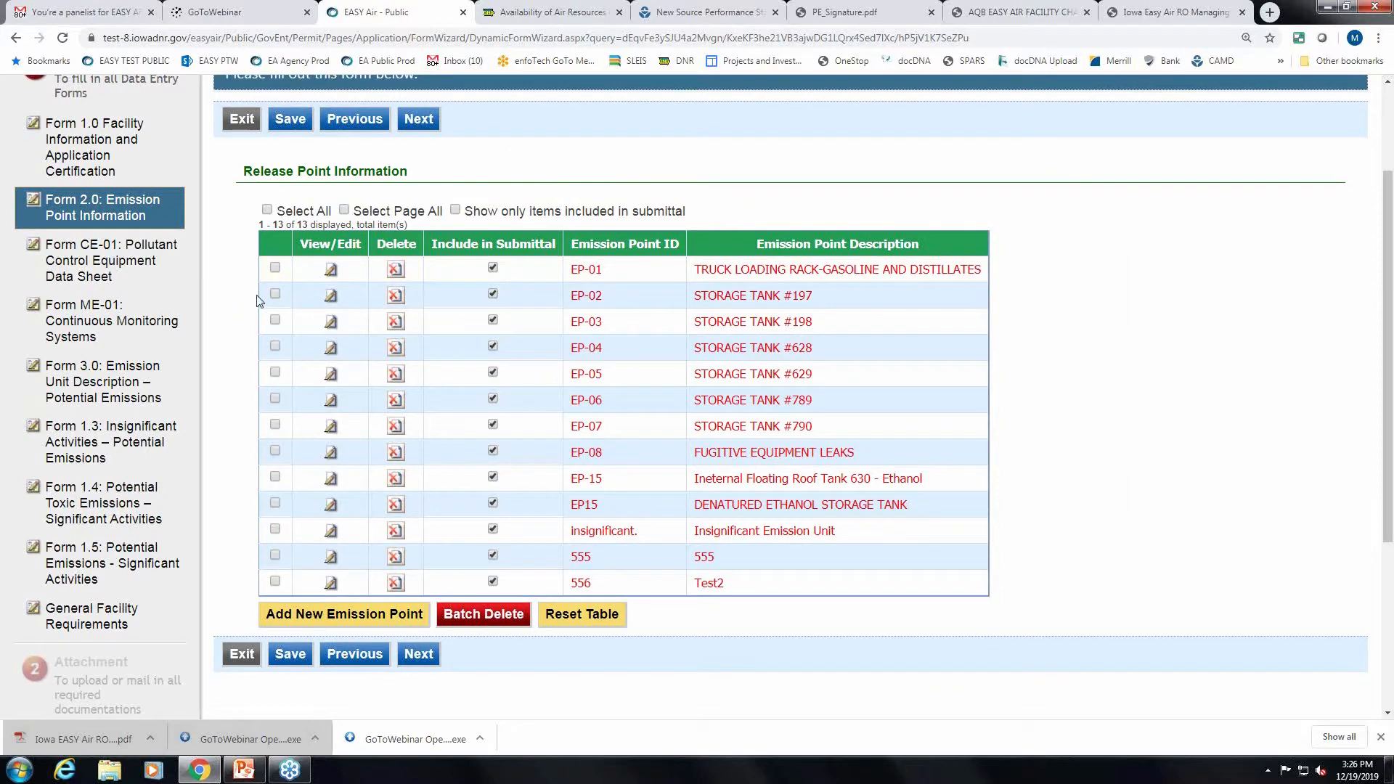
click(292, 655)
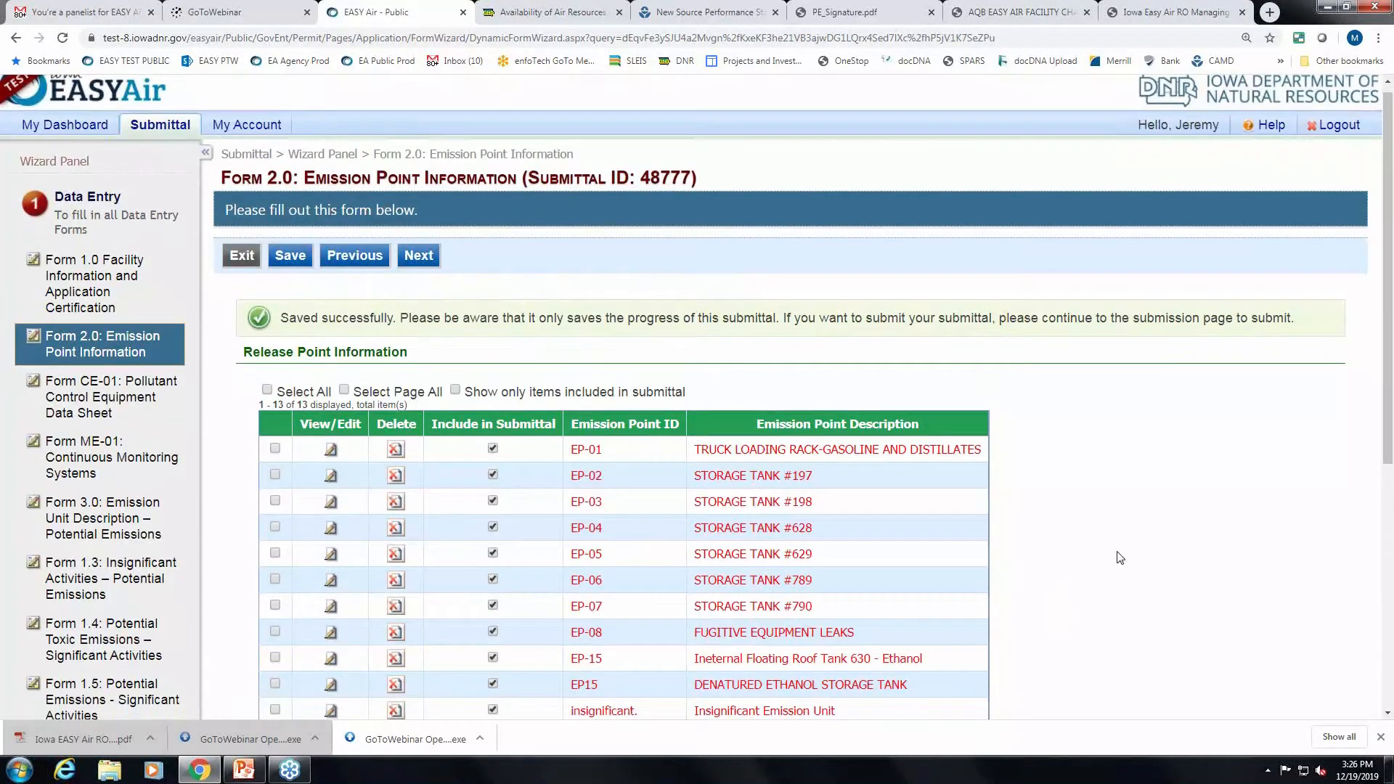
scroll(1120, 557, down, 1)
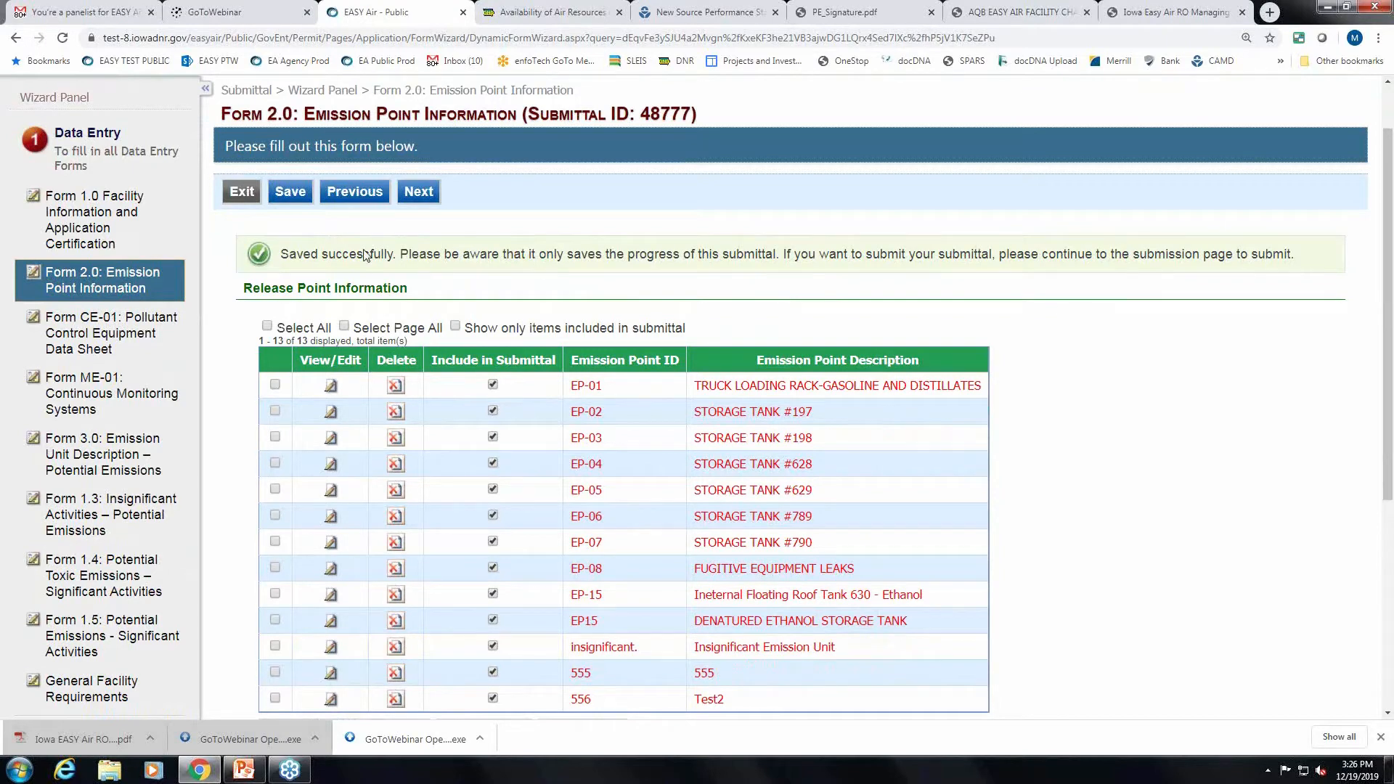
scroll(1052, 352, down, 1)
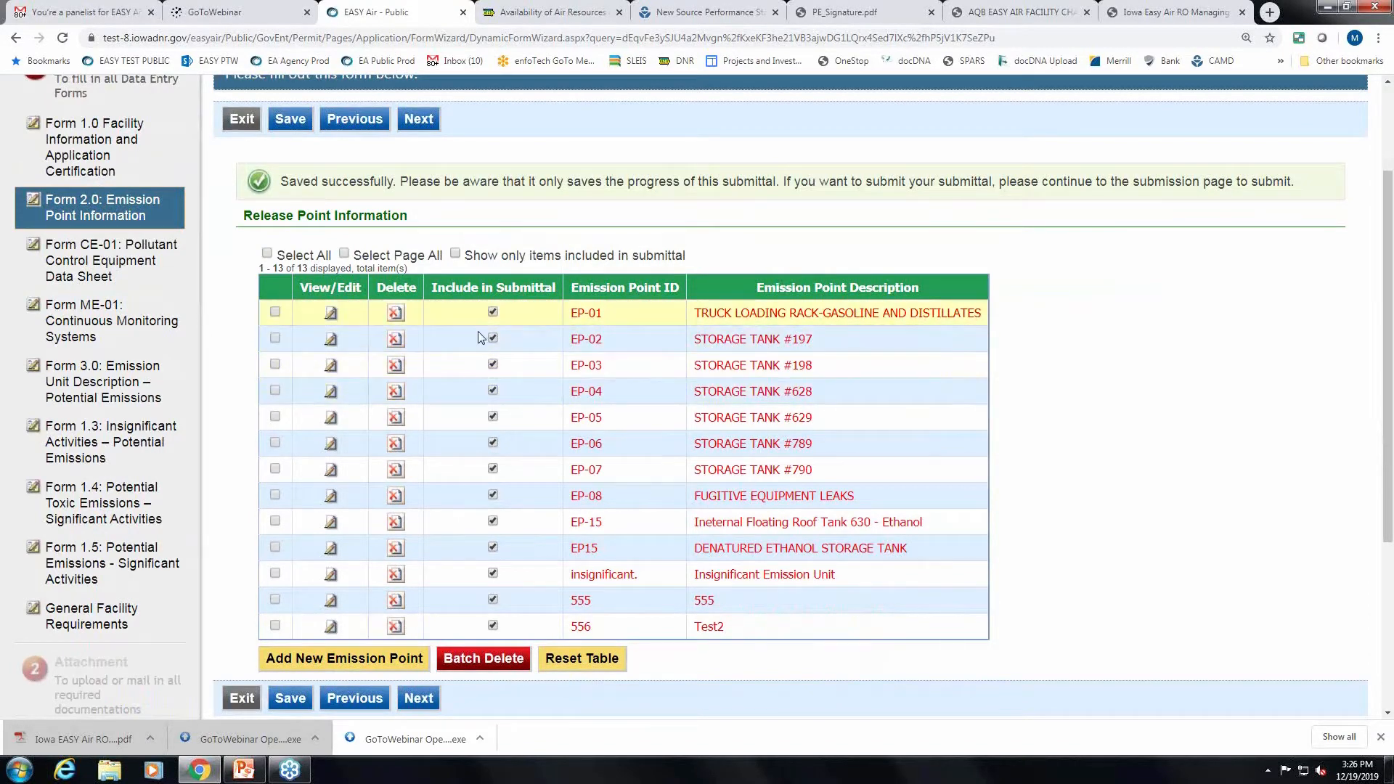
scroll(750, 382, down, 1)
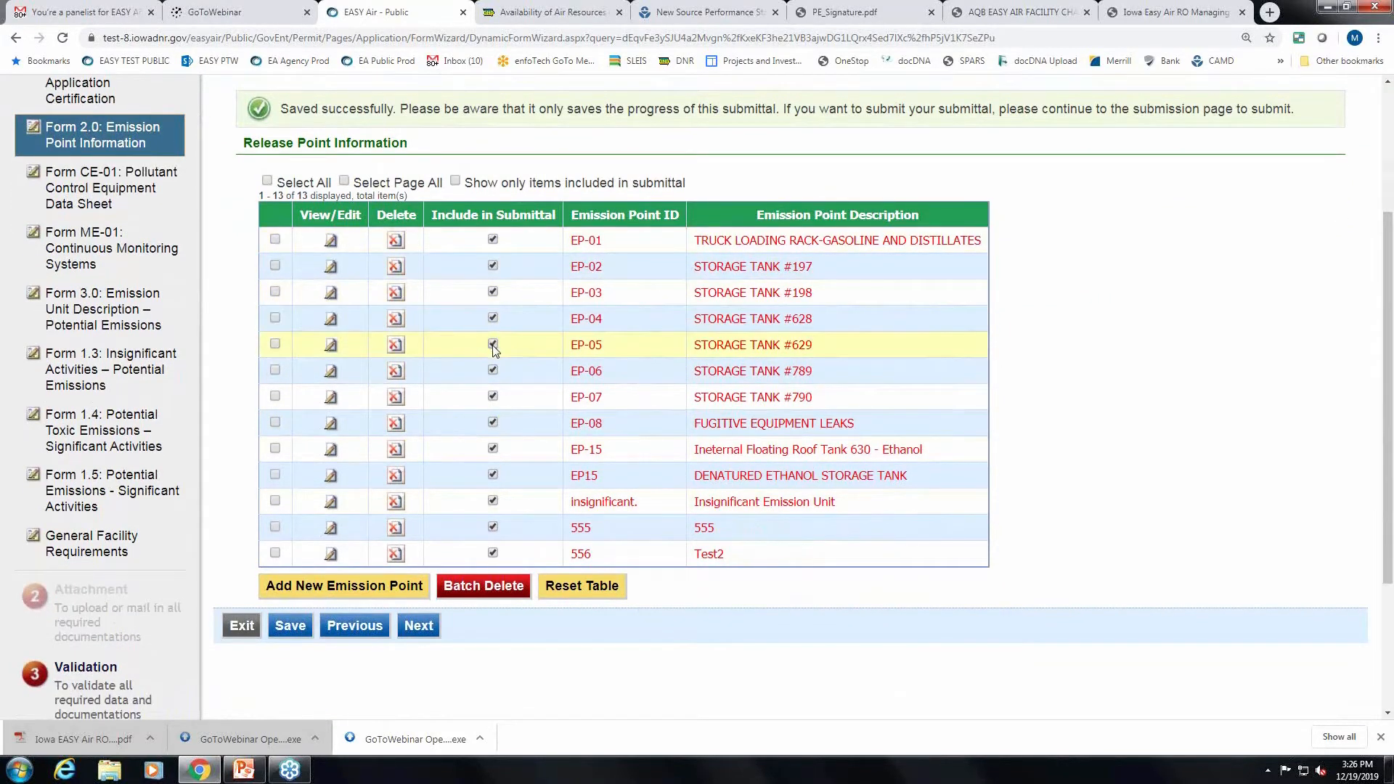
Exclude EP-04 through EP-08, EP15, the insignificant unit, 555 and 556 from the submittal.
click(493, 318)
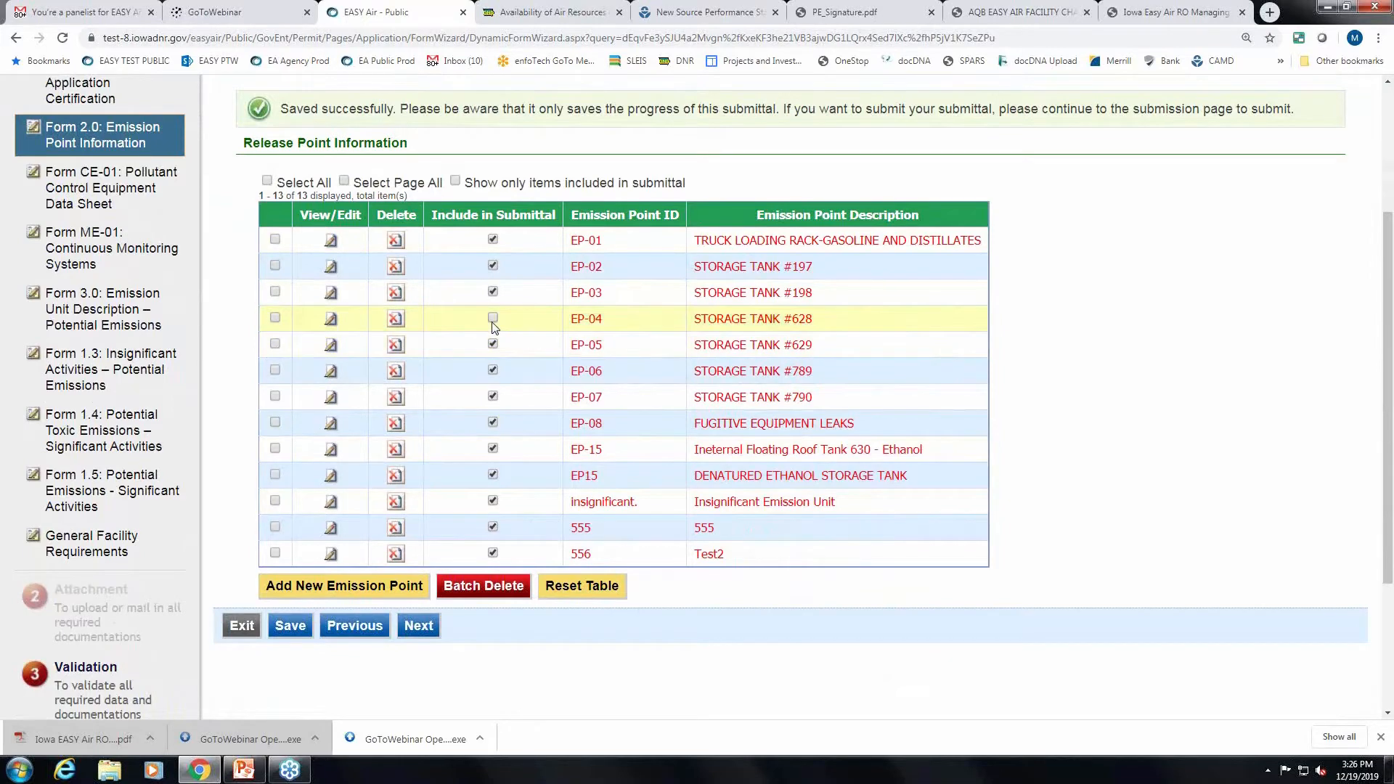
click(493, 299)
click(493, 325)
click(493, 353)
click(493, 378)
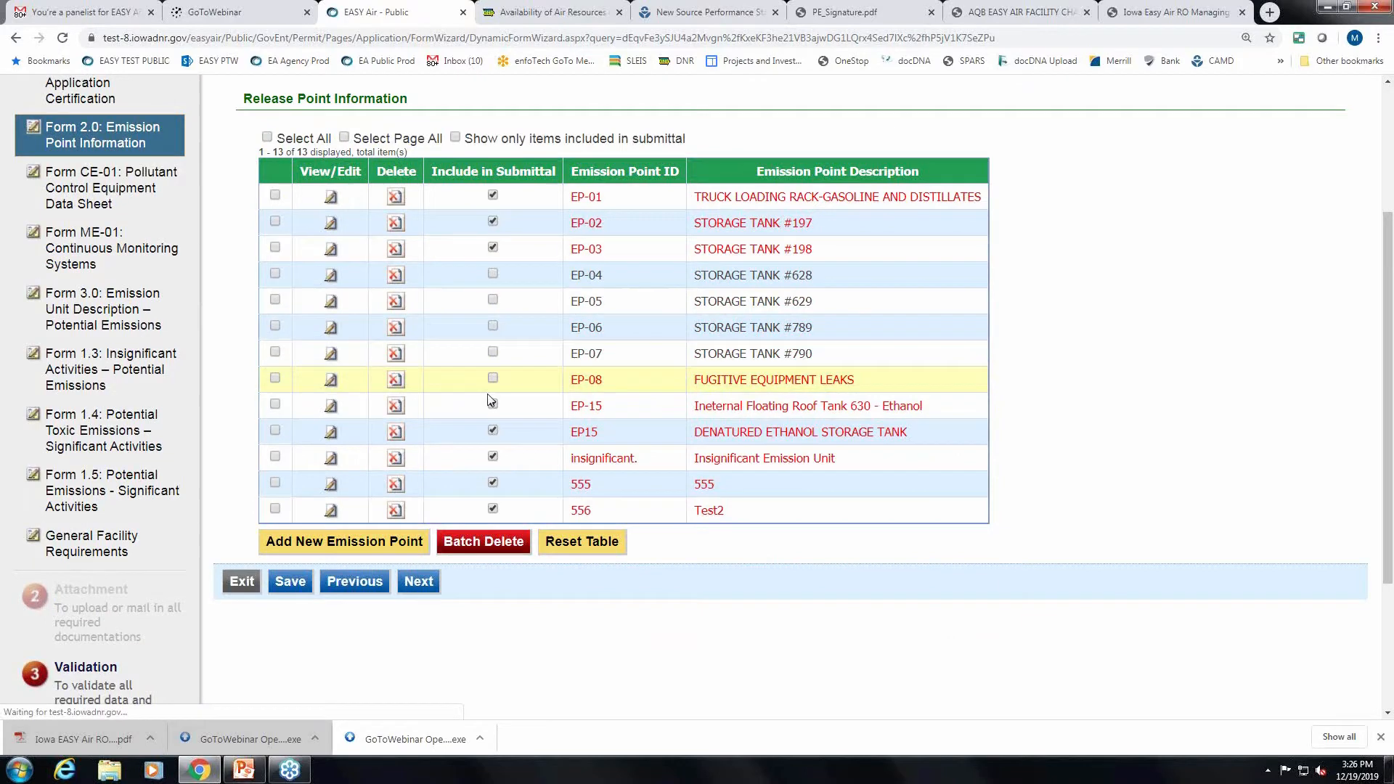
click(493, 430)
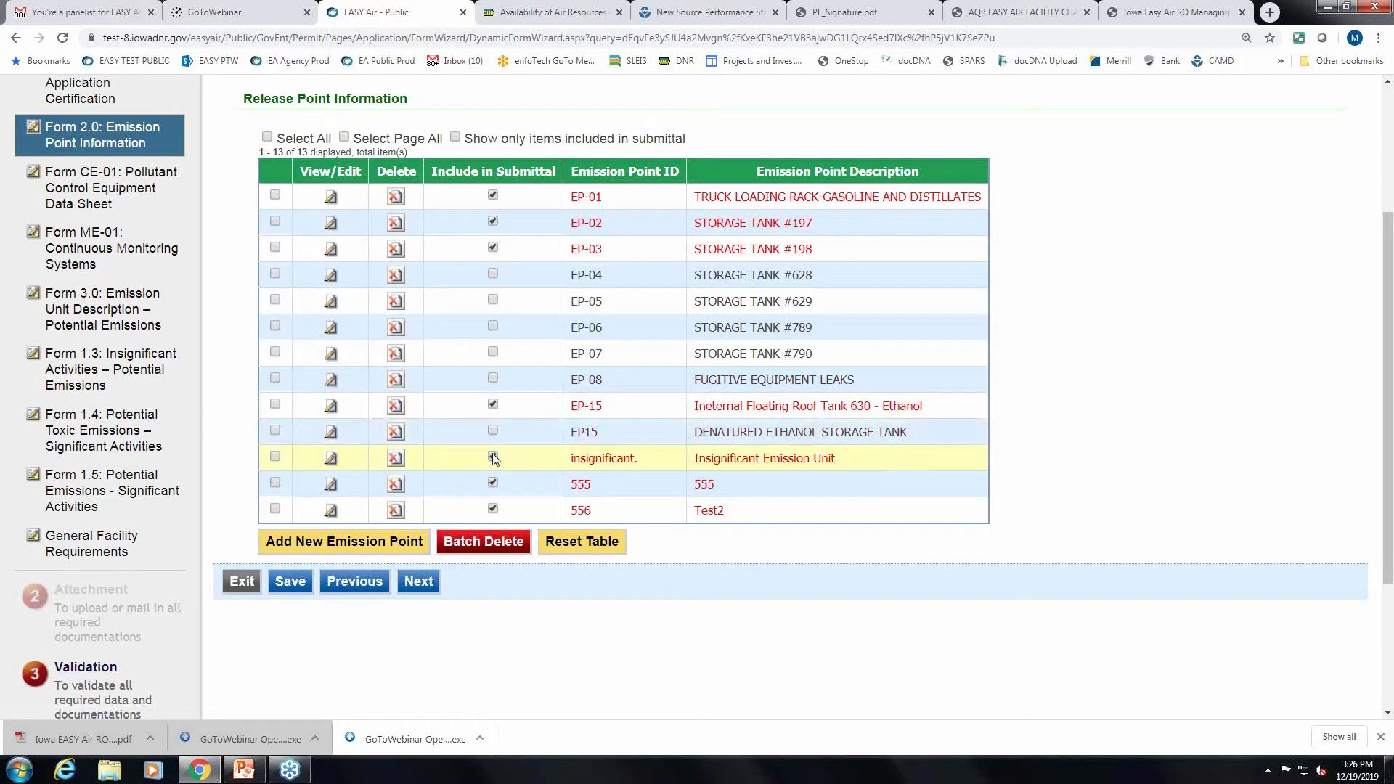
click(493, 456)
click(493, 483)
click(493, 510)
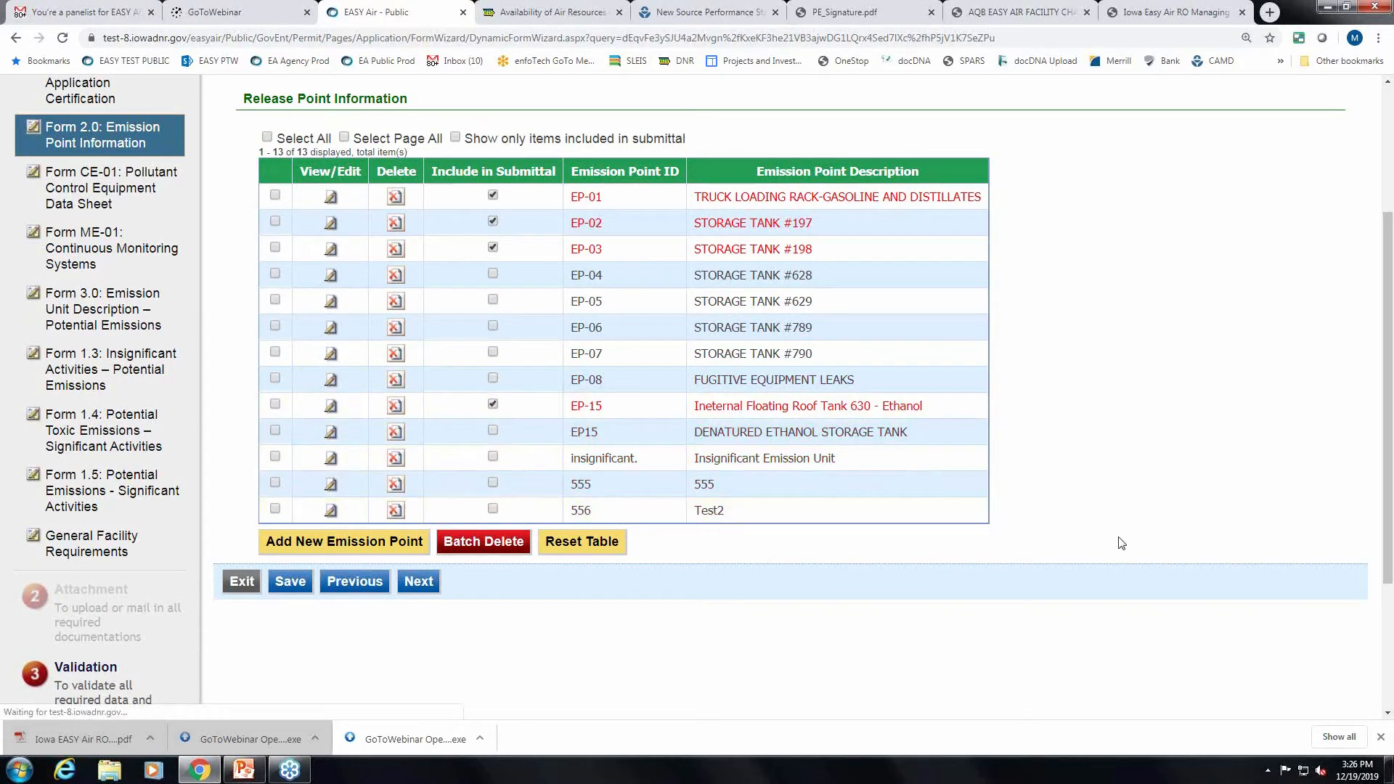
Show only the included emission points and continue to the Control Equipment form.
scroll(1107, 520, up, 1)
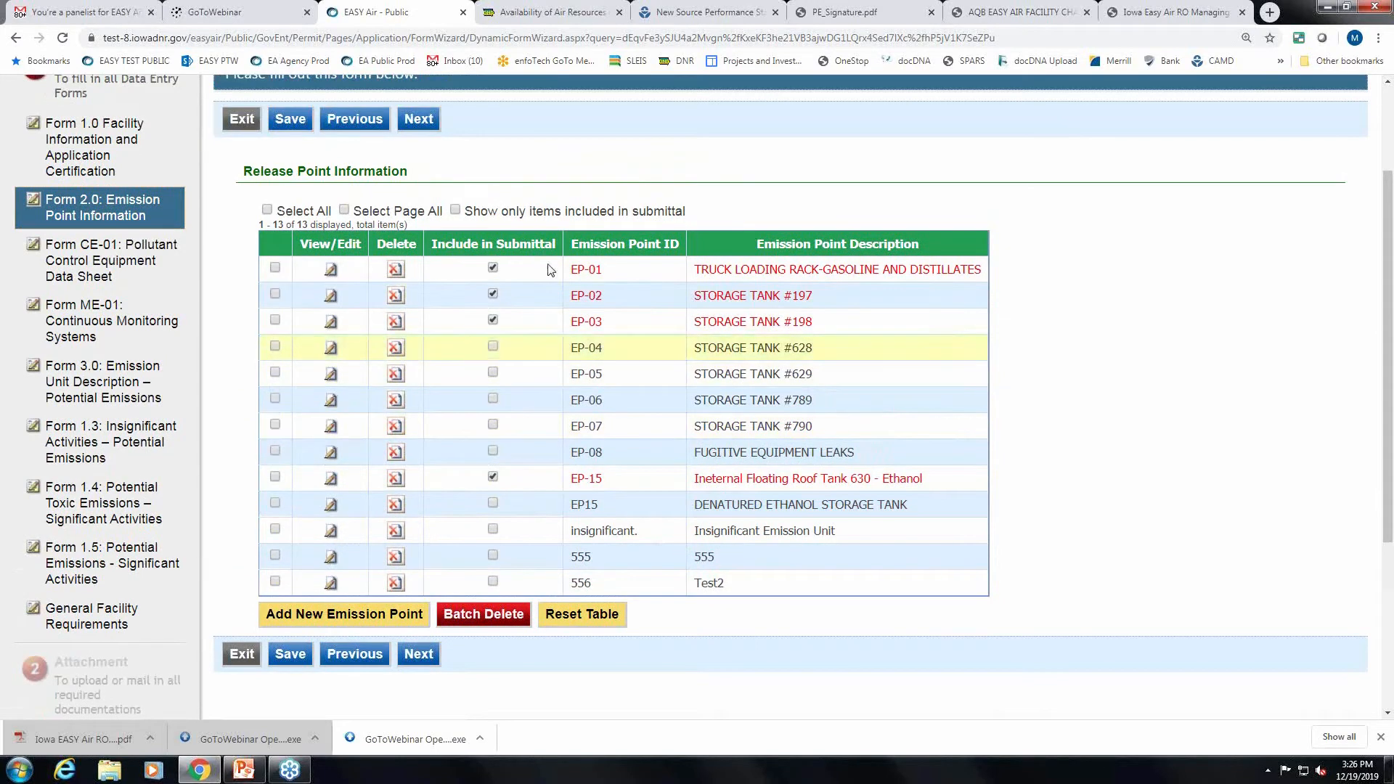
click(455, 211)
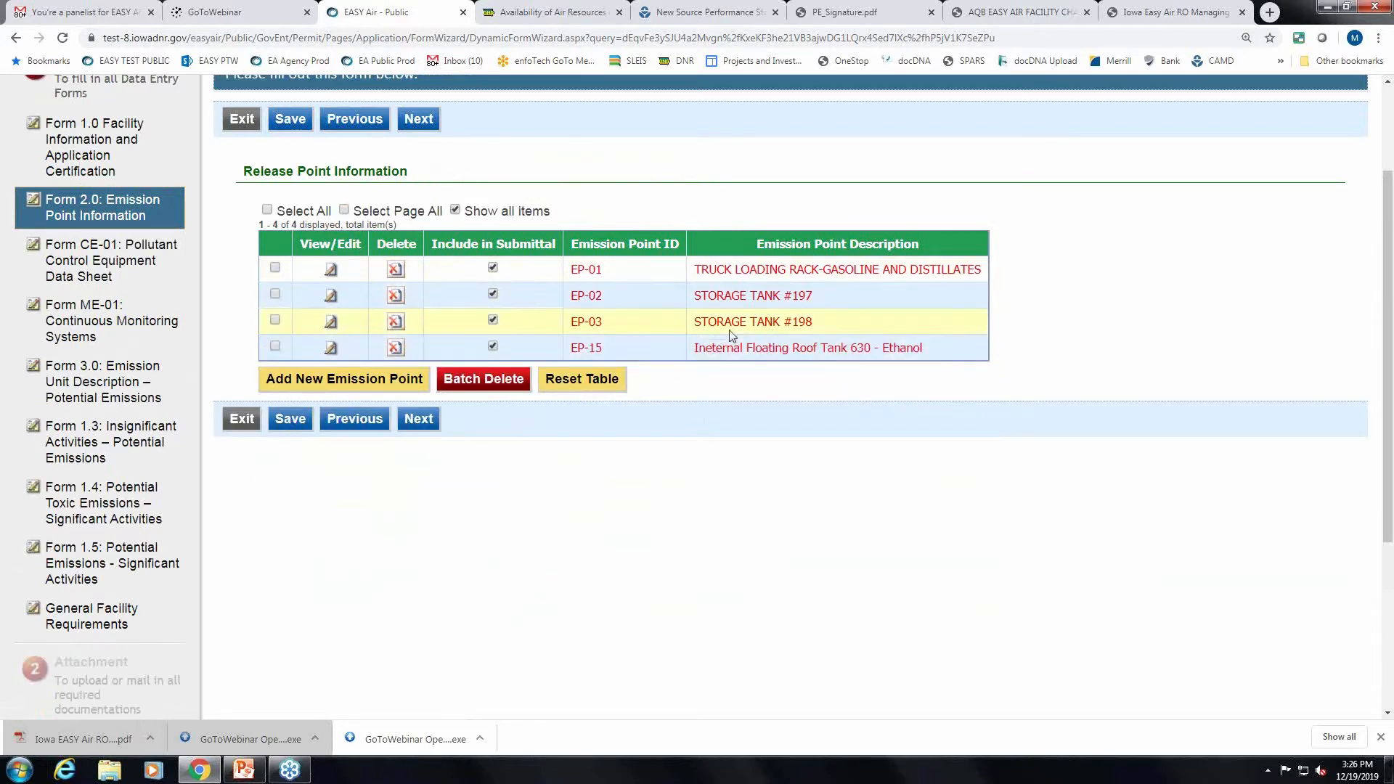
click(423, 425)
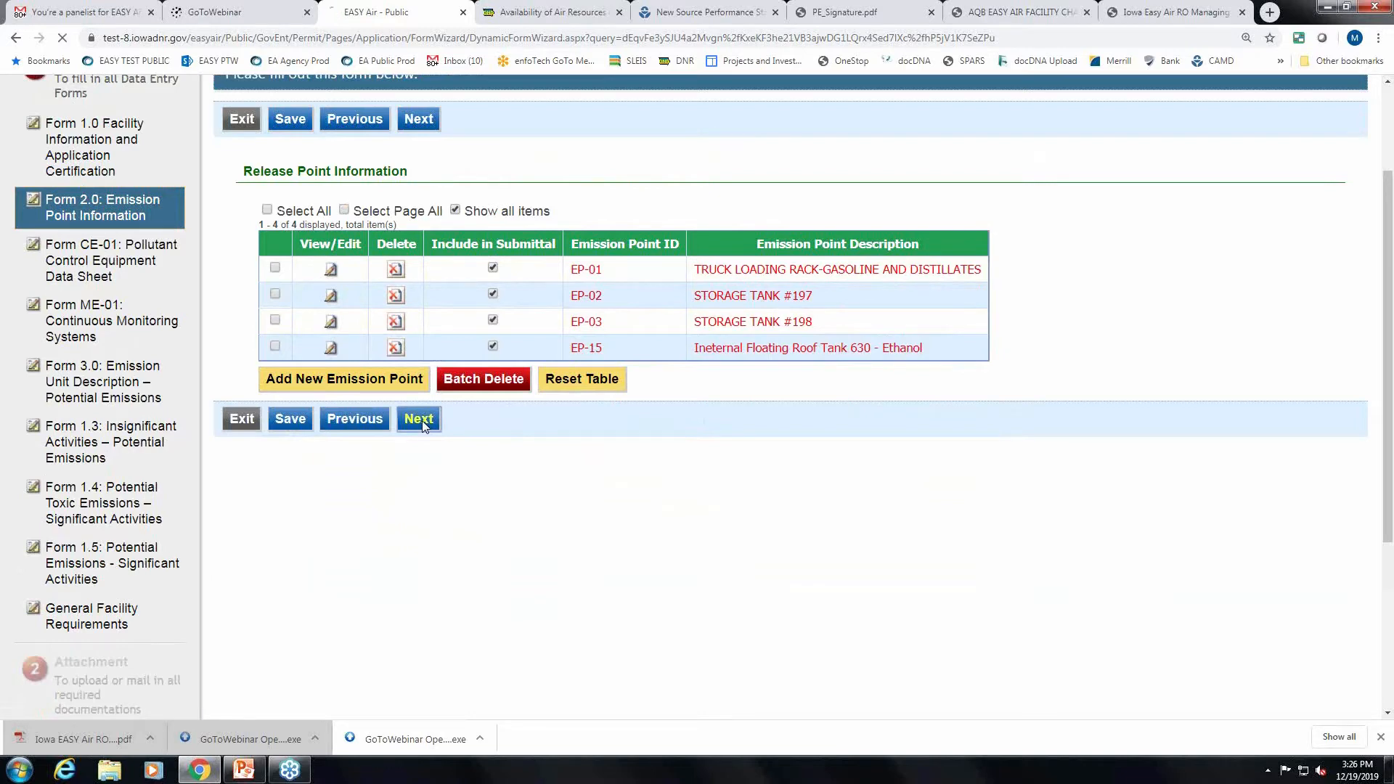
scroll(965, 515, down, 2)
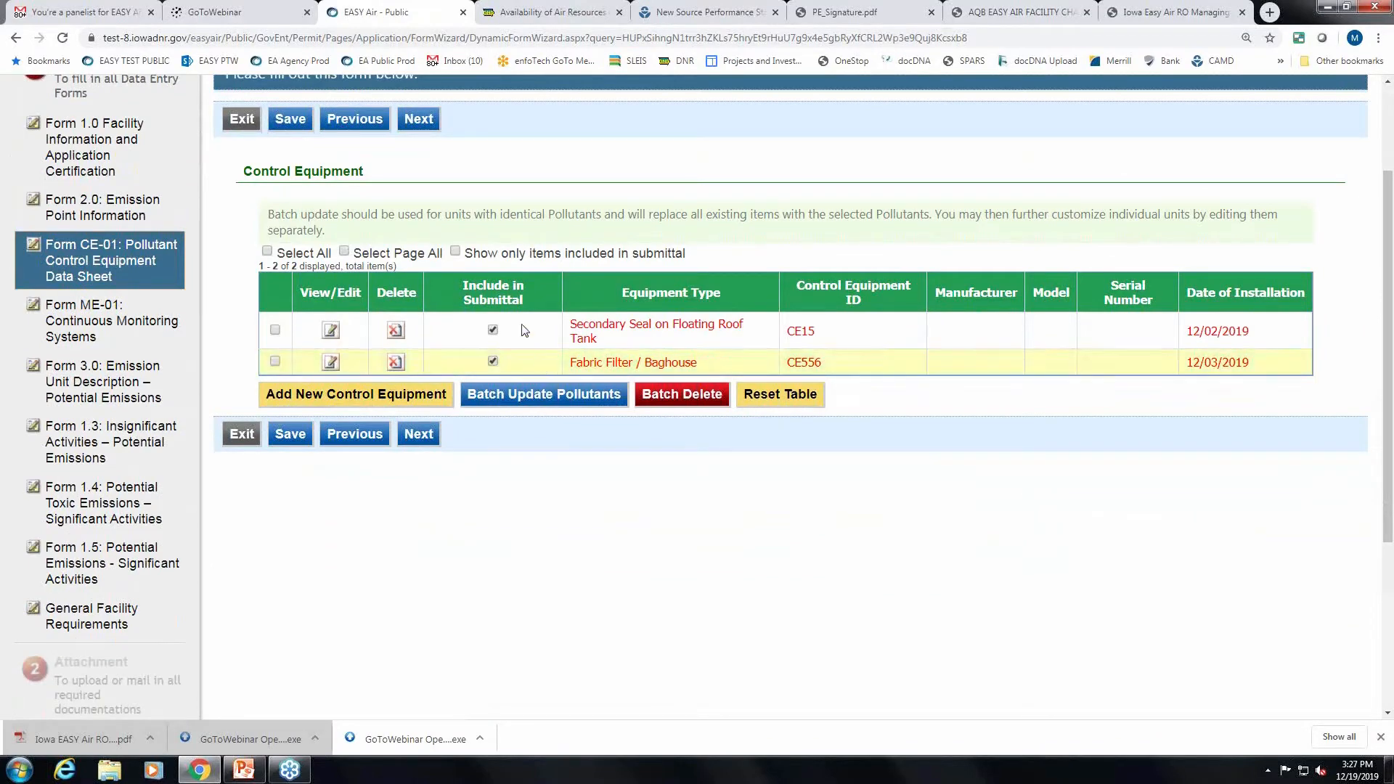
Open CE15, the Secondary Seal on Floating Roof Tank installed 12/02/2019, for editing.
click(331, 333)
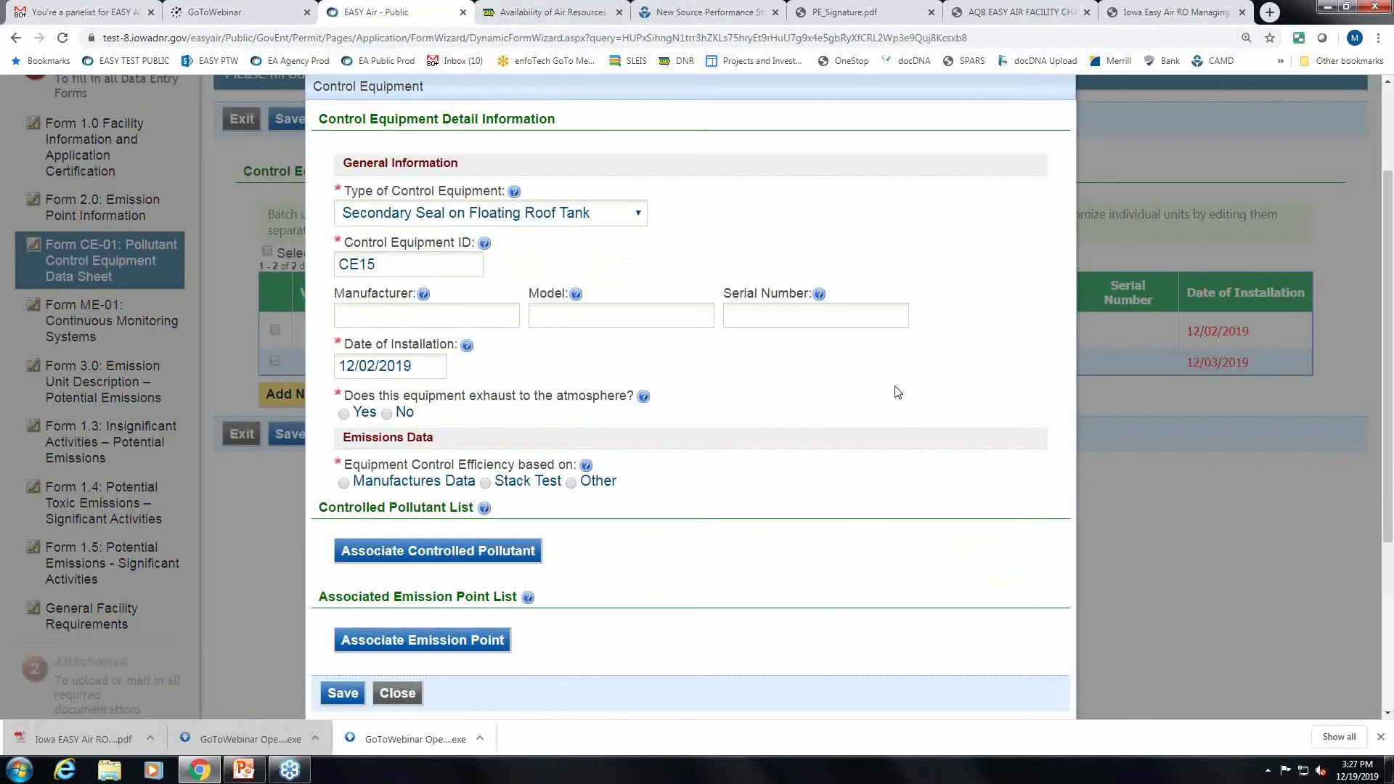
scroll(898, 393, down, 1)
scroll(898, 392, up, 1)
Set CE15's equipment type to Other Control Device.
click(638, 216)
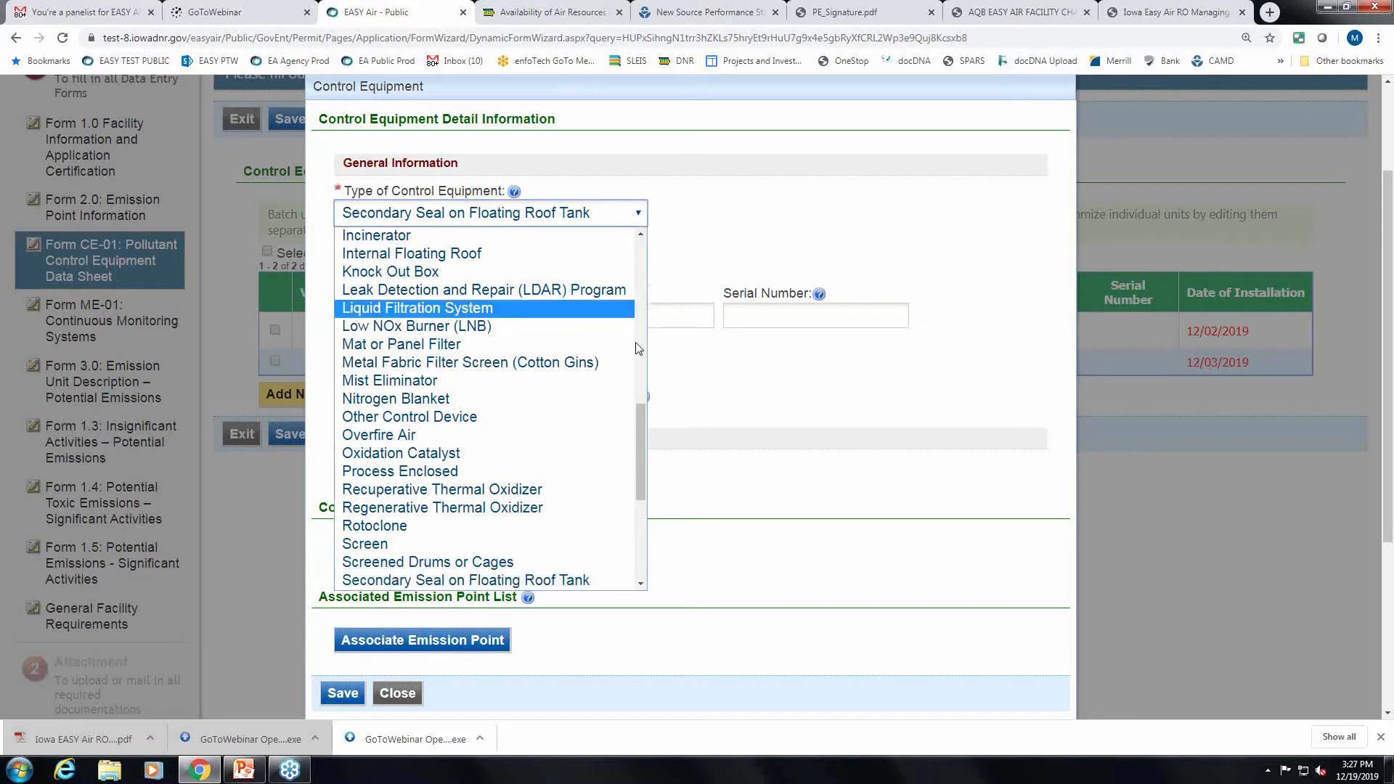
drag(639, 427, 639, 435)
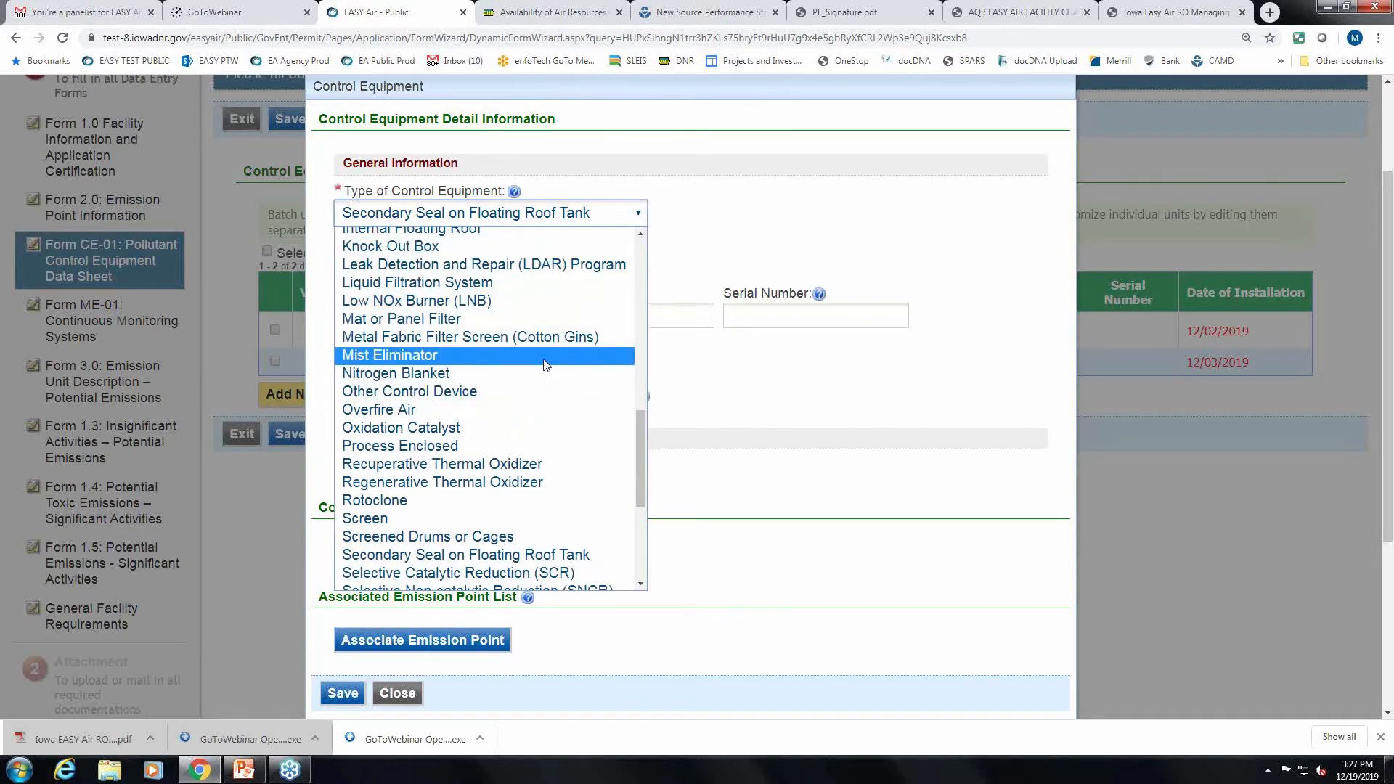
click(476, 390)
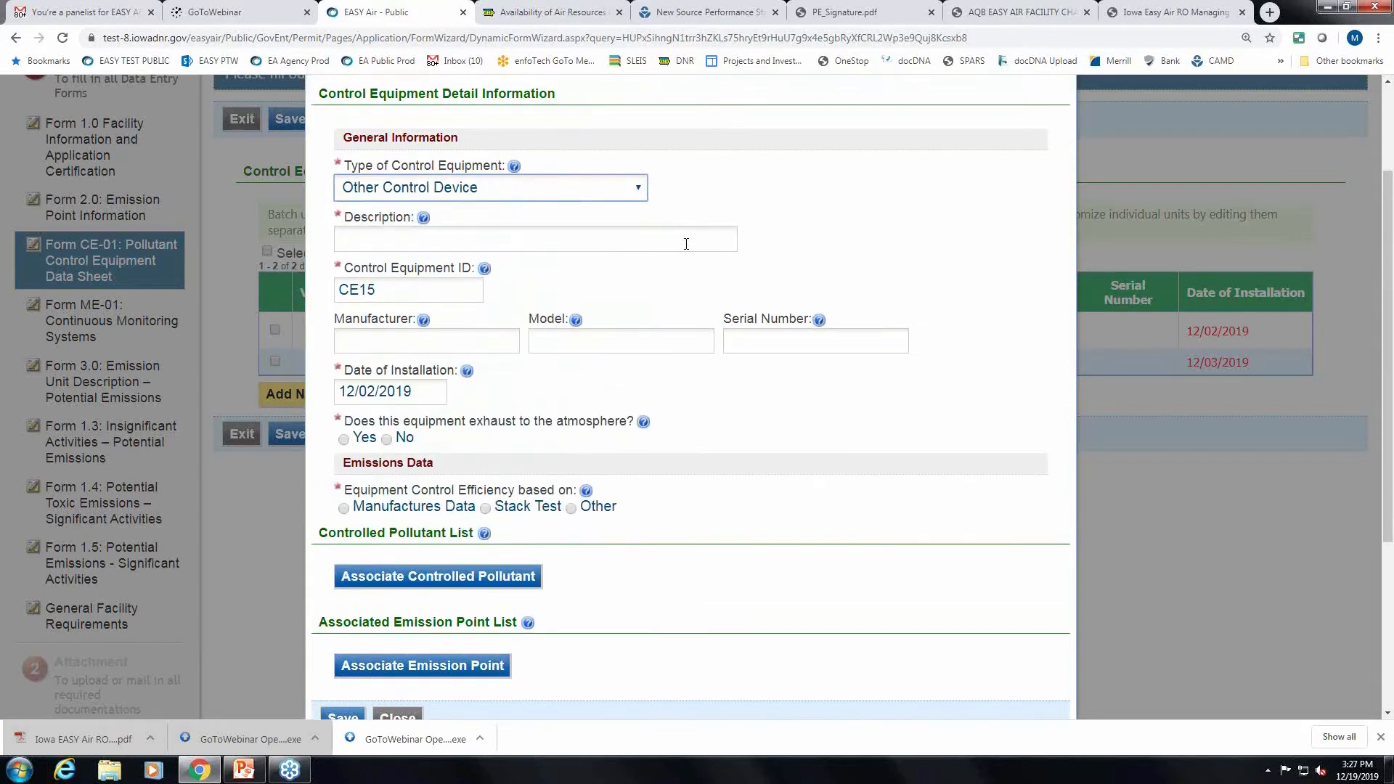
Describe CE15 as 'Other' and mark it as exhausting to the atmosphere.
click(605, 245)
text(Other)
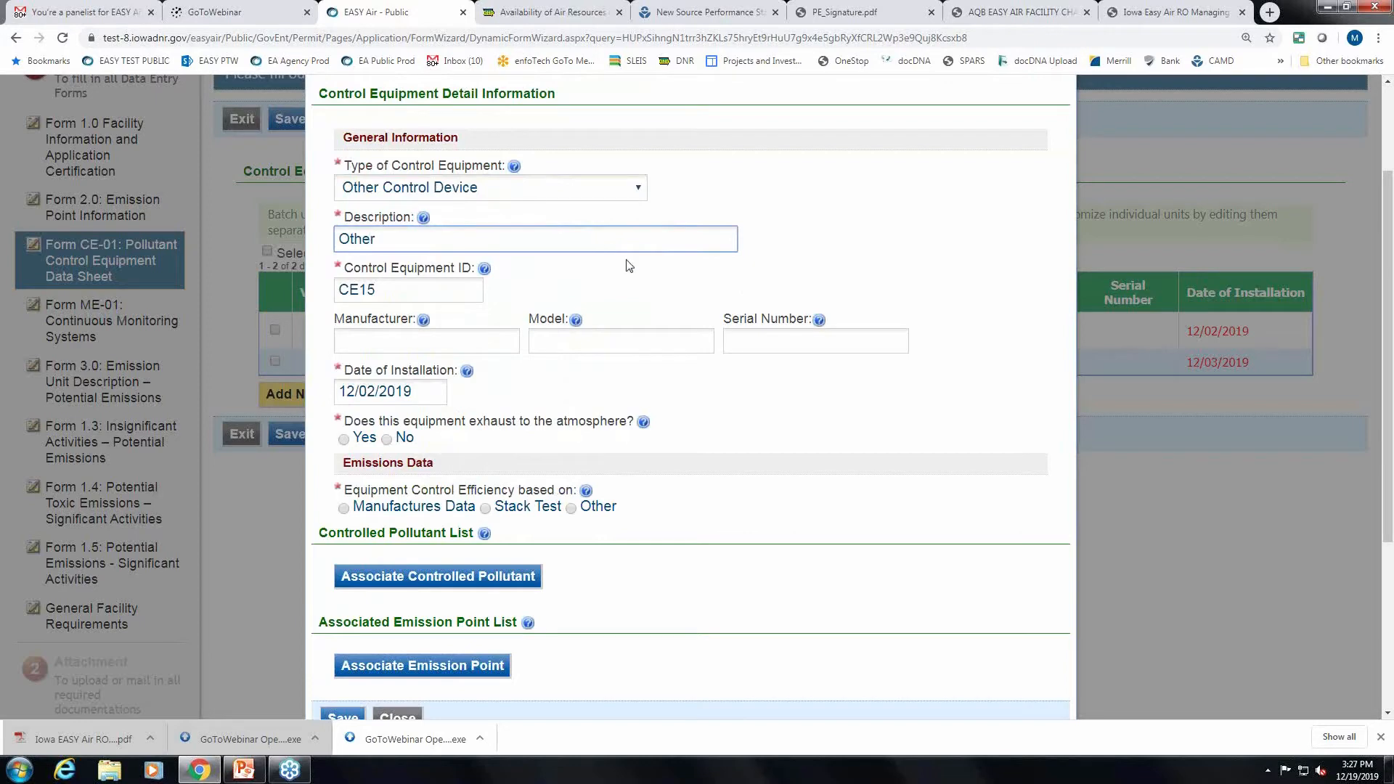
scroll(855, 255, down, 1)
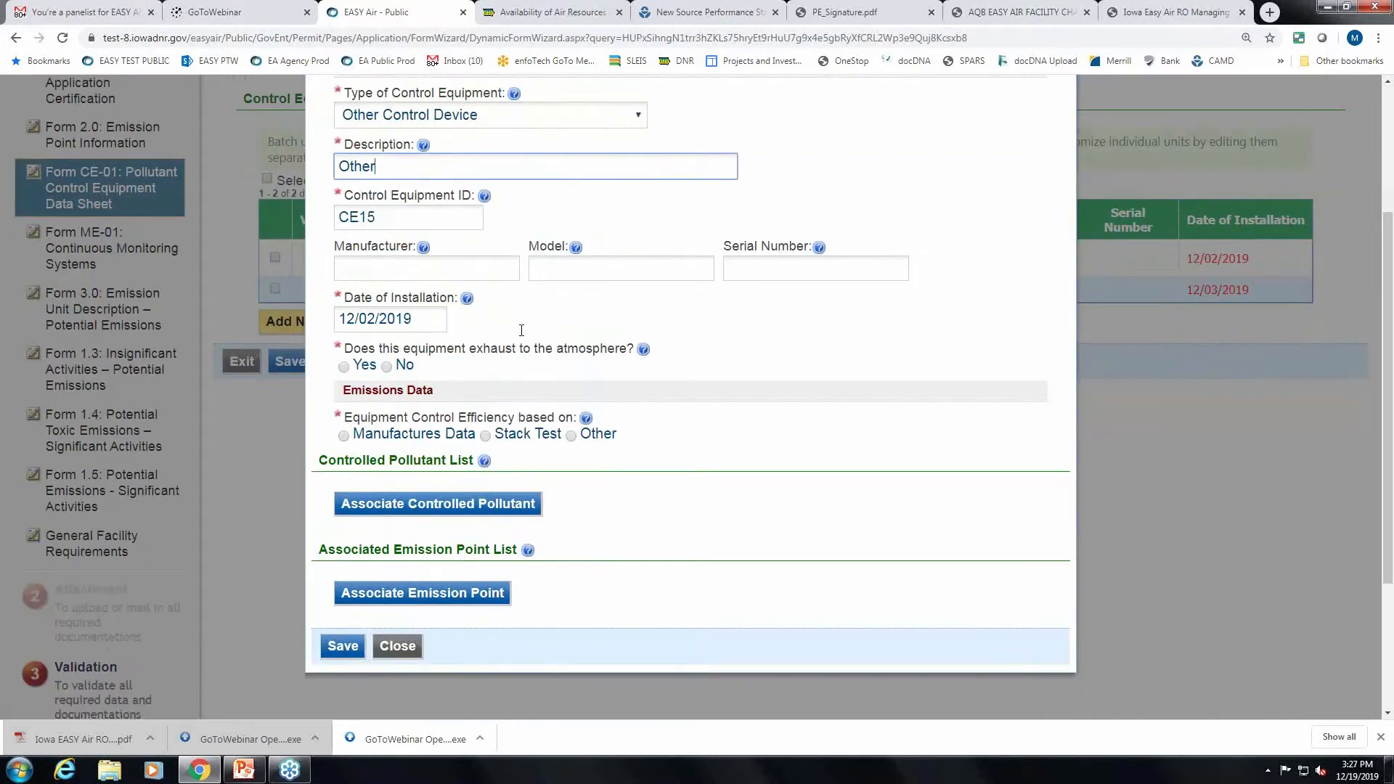
click(433, 225)
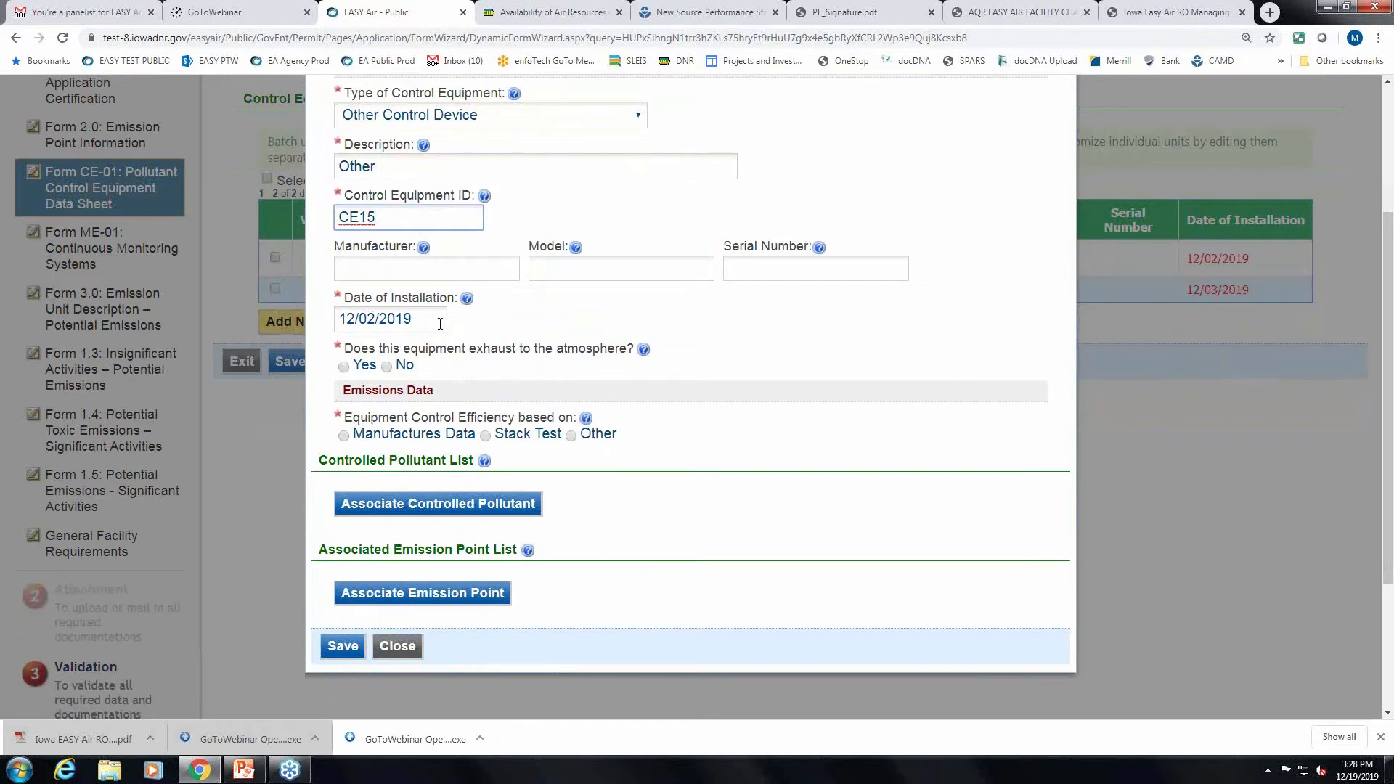
scroll(586, 305, down, 1)
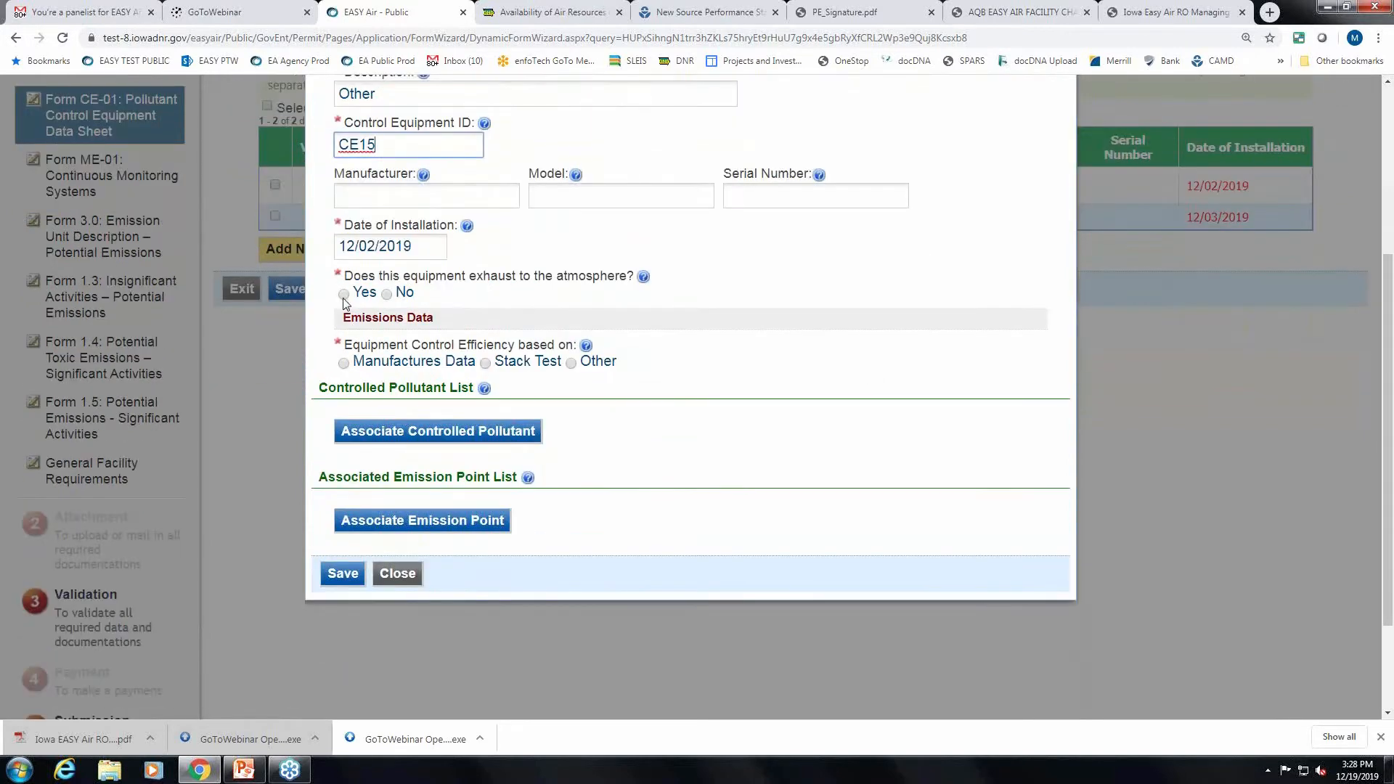
click(345, 294)
scroll(813, 377, down, 1)
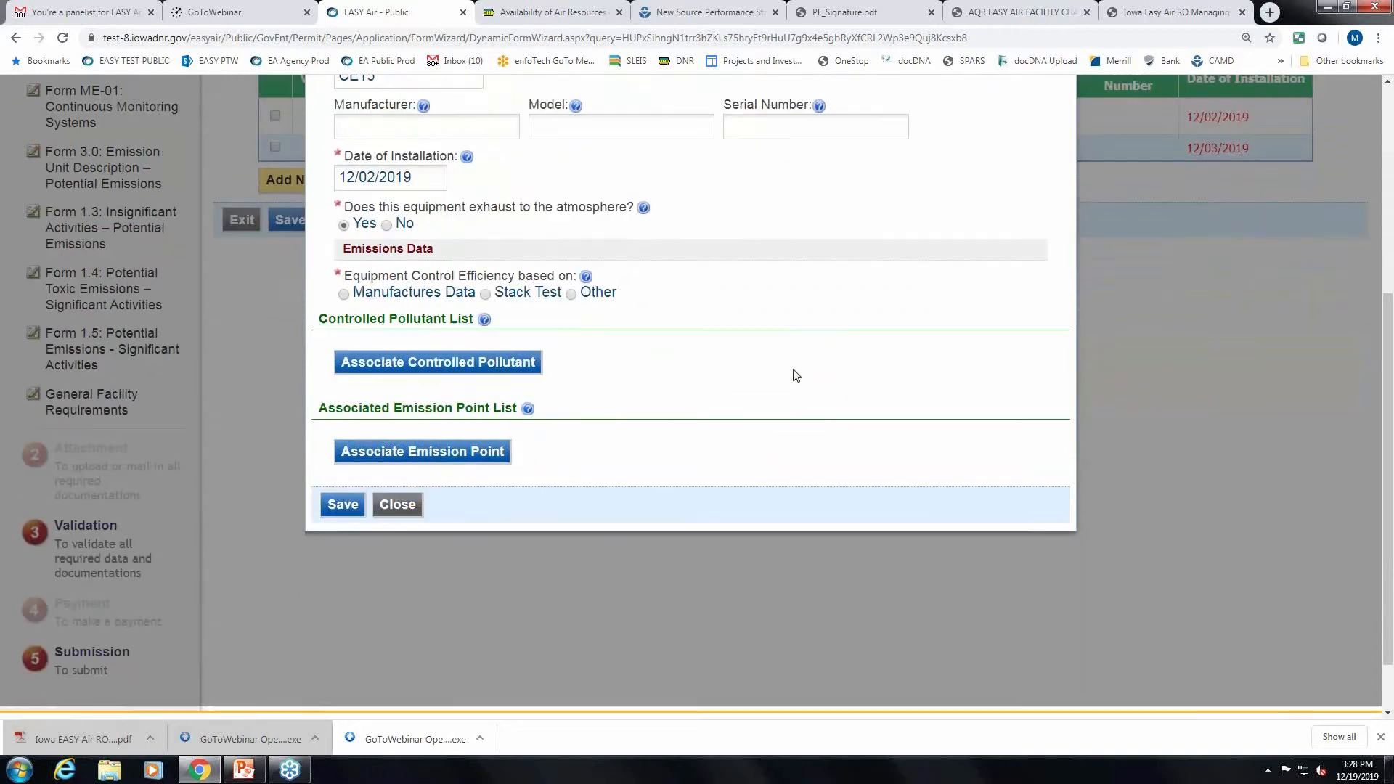
After trying manufacturer's data and stack test, base CE15's efficiency on Other, specified as 'Other'.
click(344, 291)
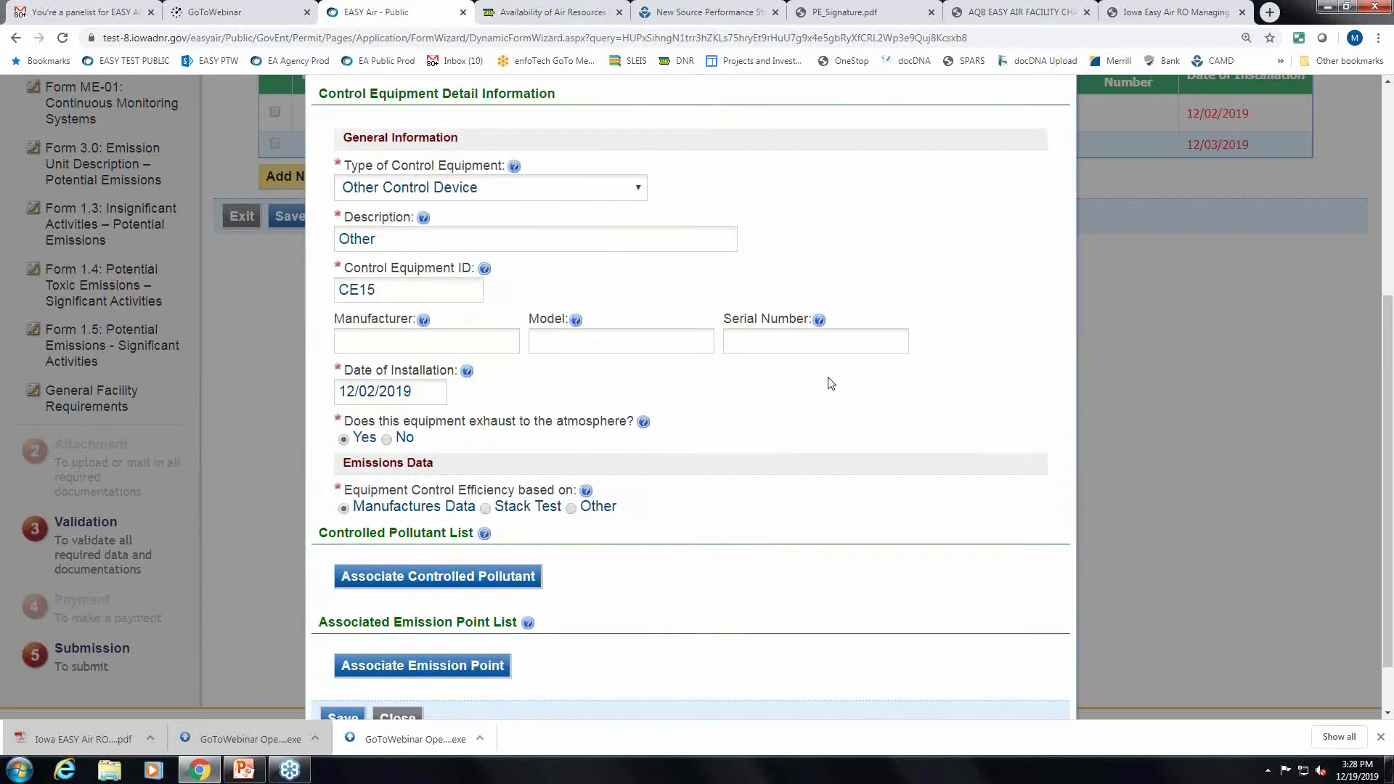
scroll(832, 383, down, 1)
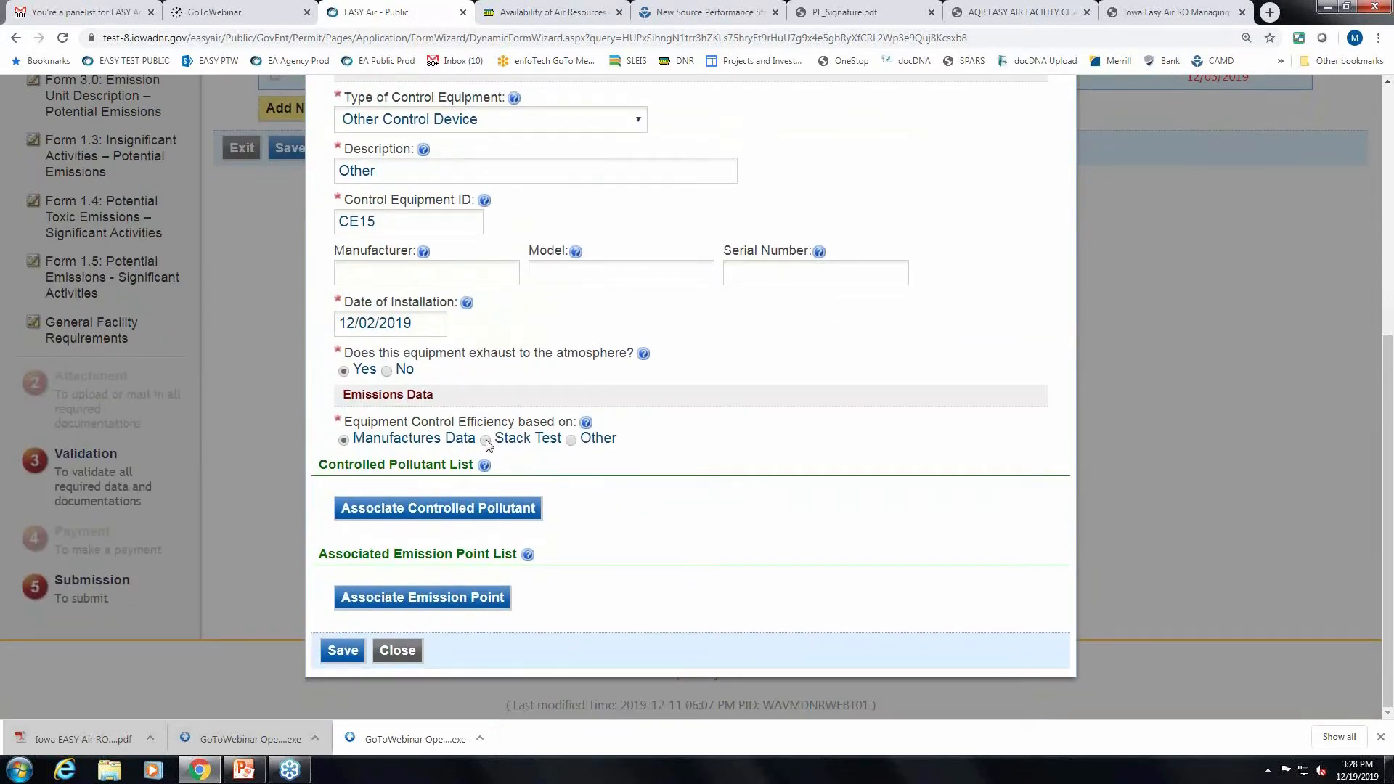
click(485, 440)
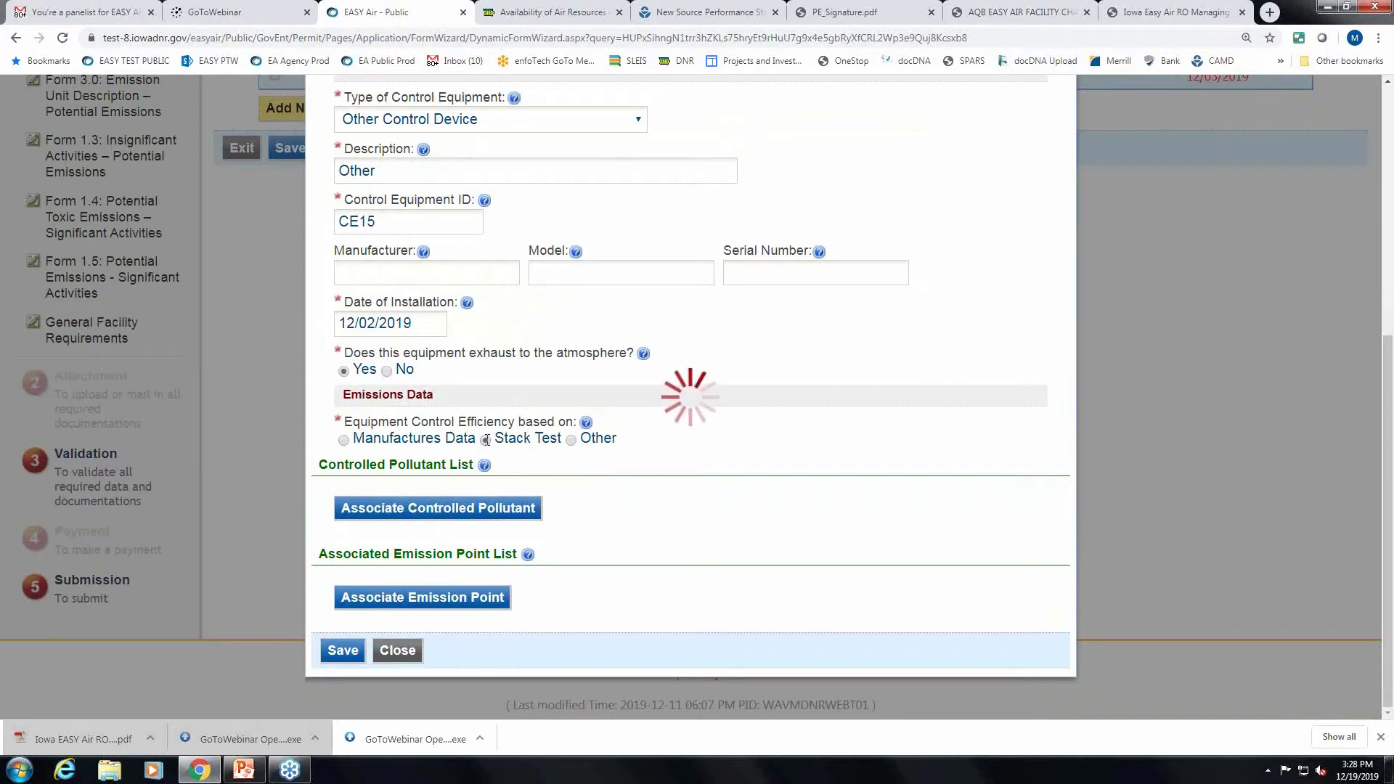
scroll(915, 483, down, 2)
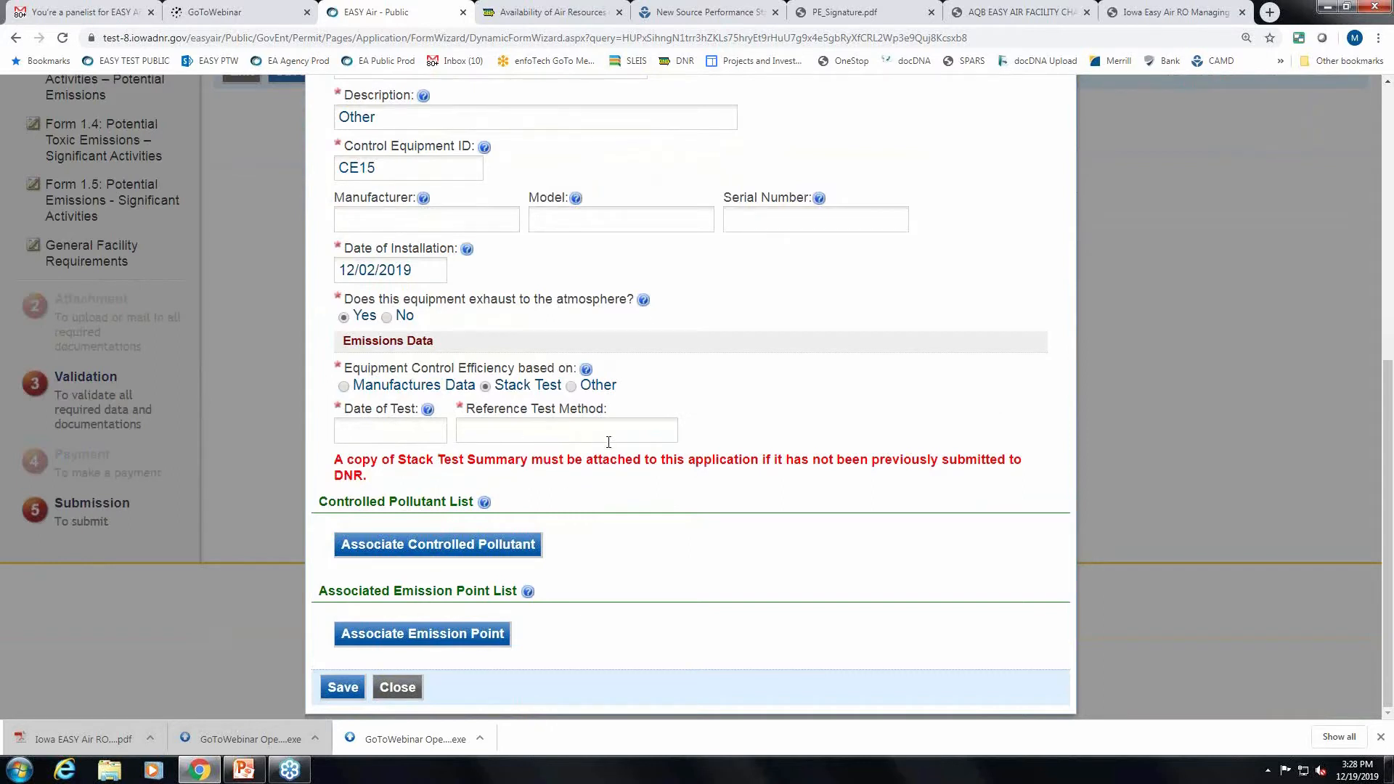
click(571, 387)
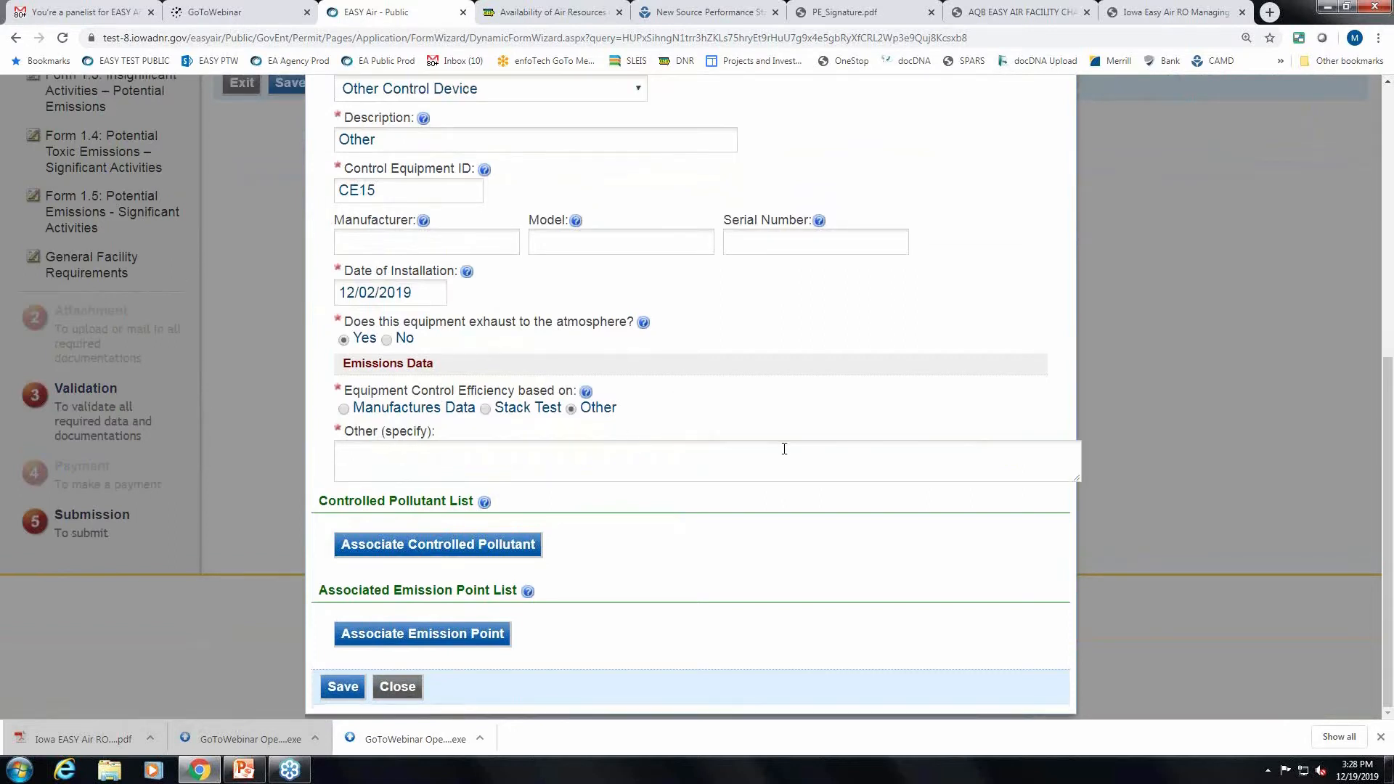
click(456, 459)
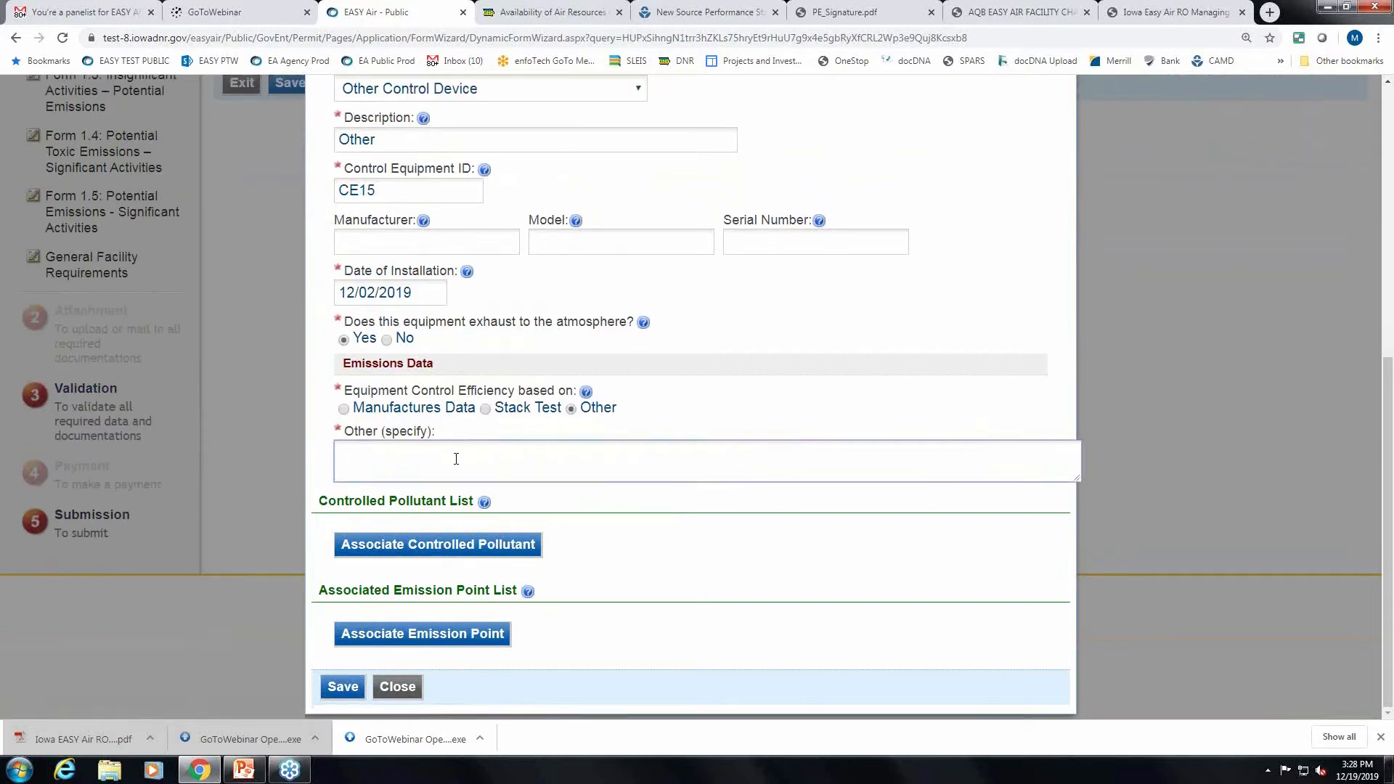
text(Other)
click(499, 548)
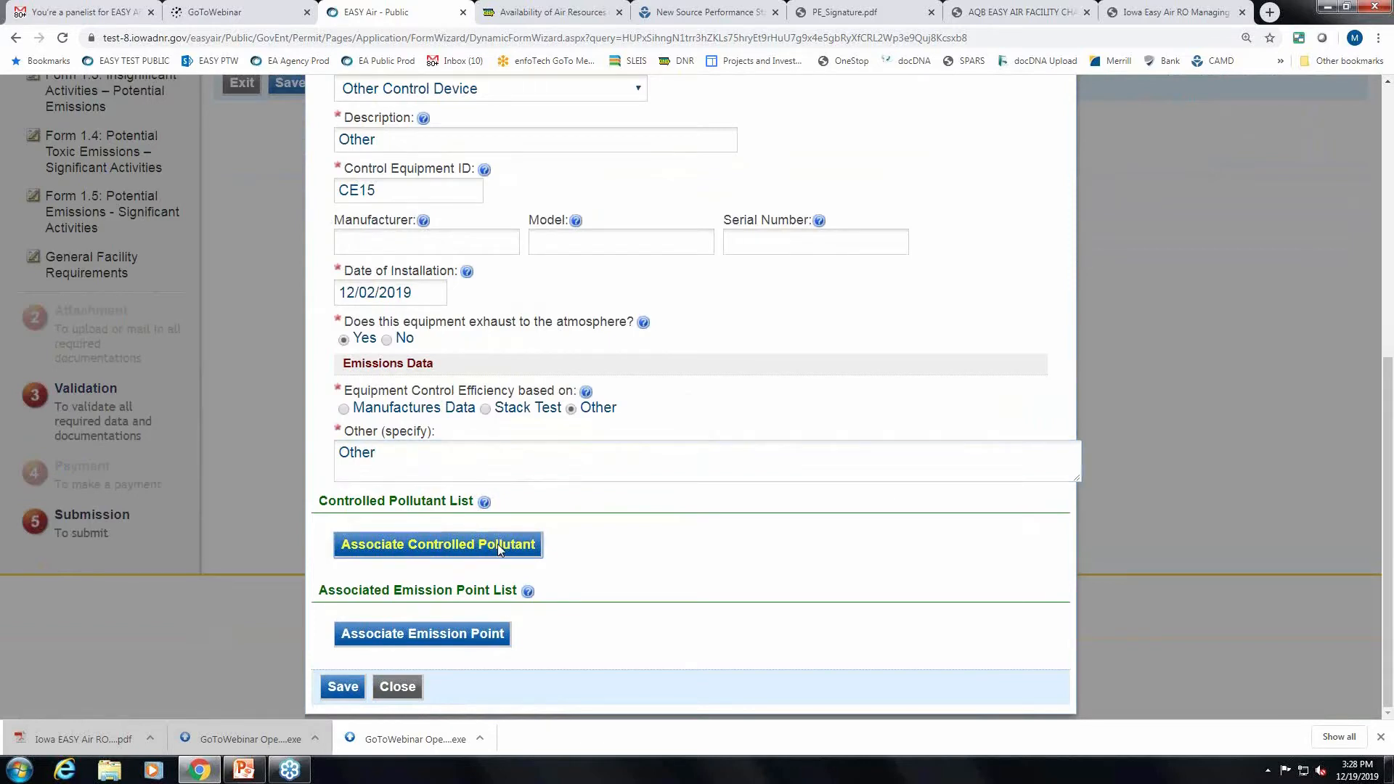
Start associating a controlled pollutant with CE15 and search pollutant code 'pm'.
click(498, 543)
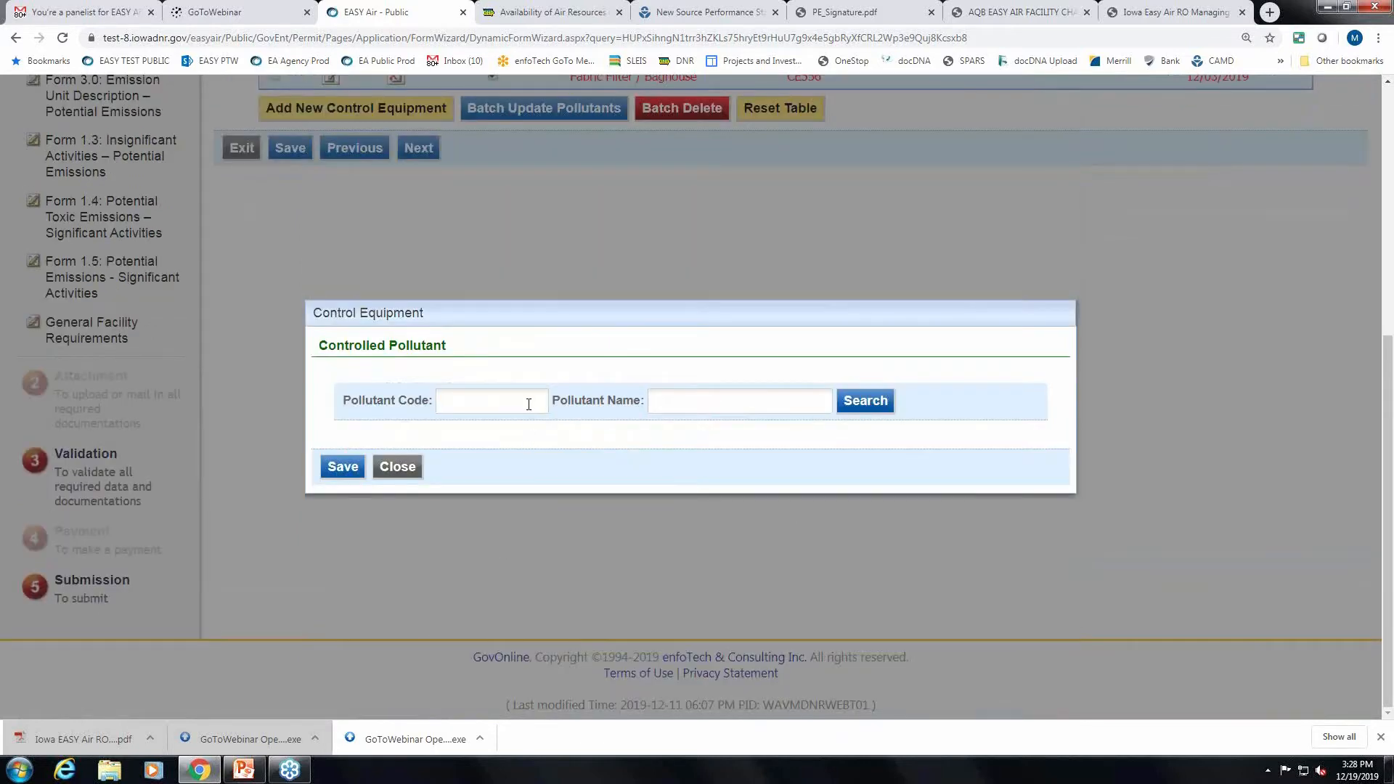
click(528, 403)
text(p)
drag(464, 392, 421, 398)
key(BackSpace)
click(701, 406)
click(463, 396)
text(pm)
click(863, 409)
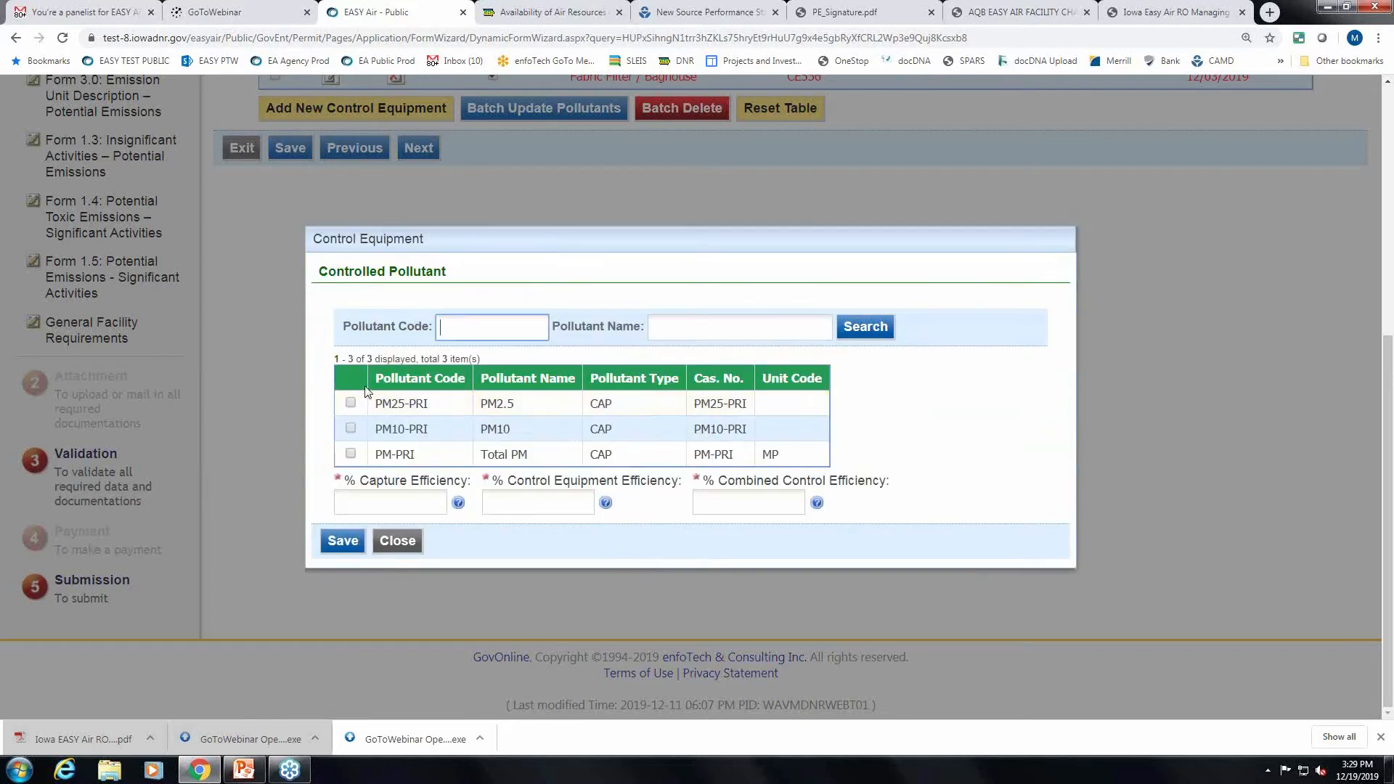
Add PM25-PRI, PM10-PRI and PM-PRI at 95% capture, control and combined efficiency.
click(350, 403)
click(350, 429)
click(350, 453)
click(414, 511)
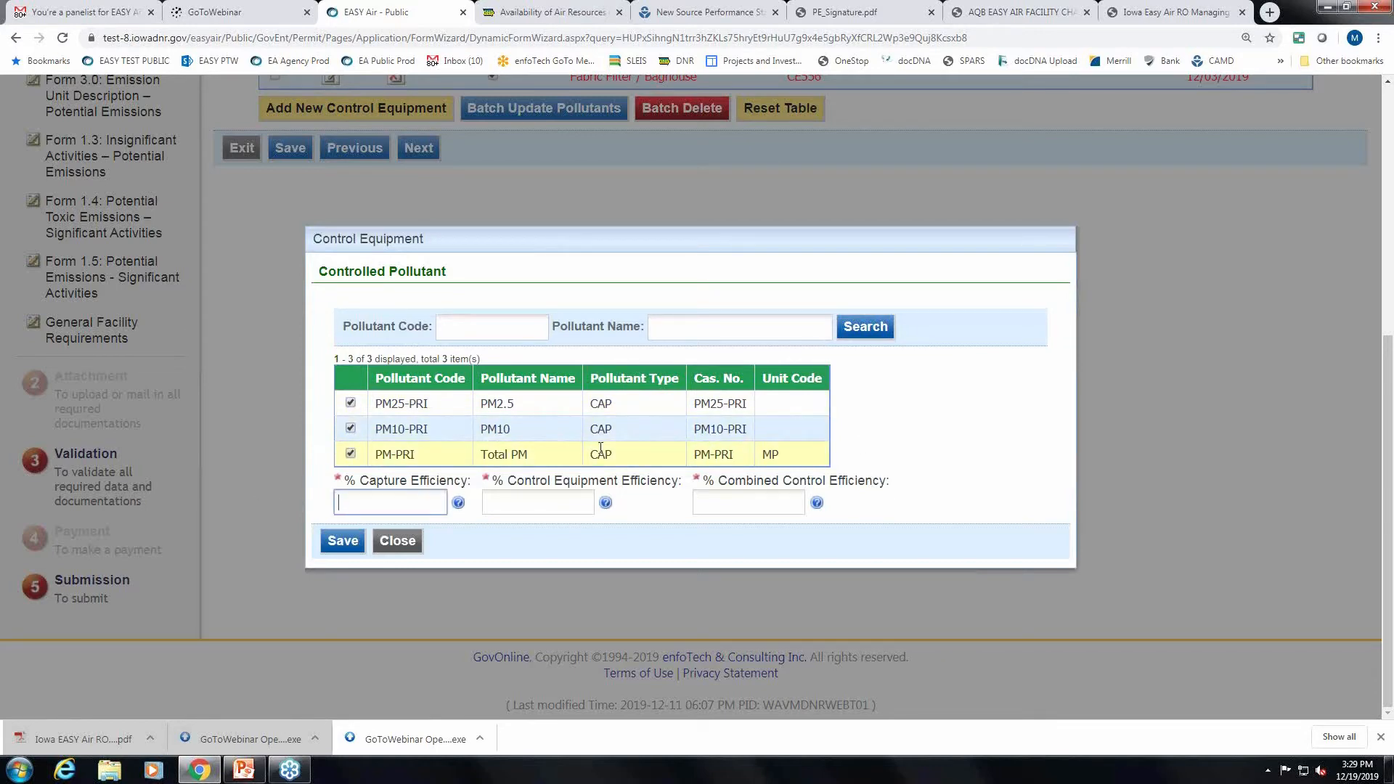
text(95)
click(548, 497)
text(95)
click(721, 499)
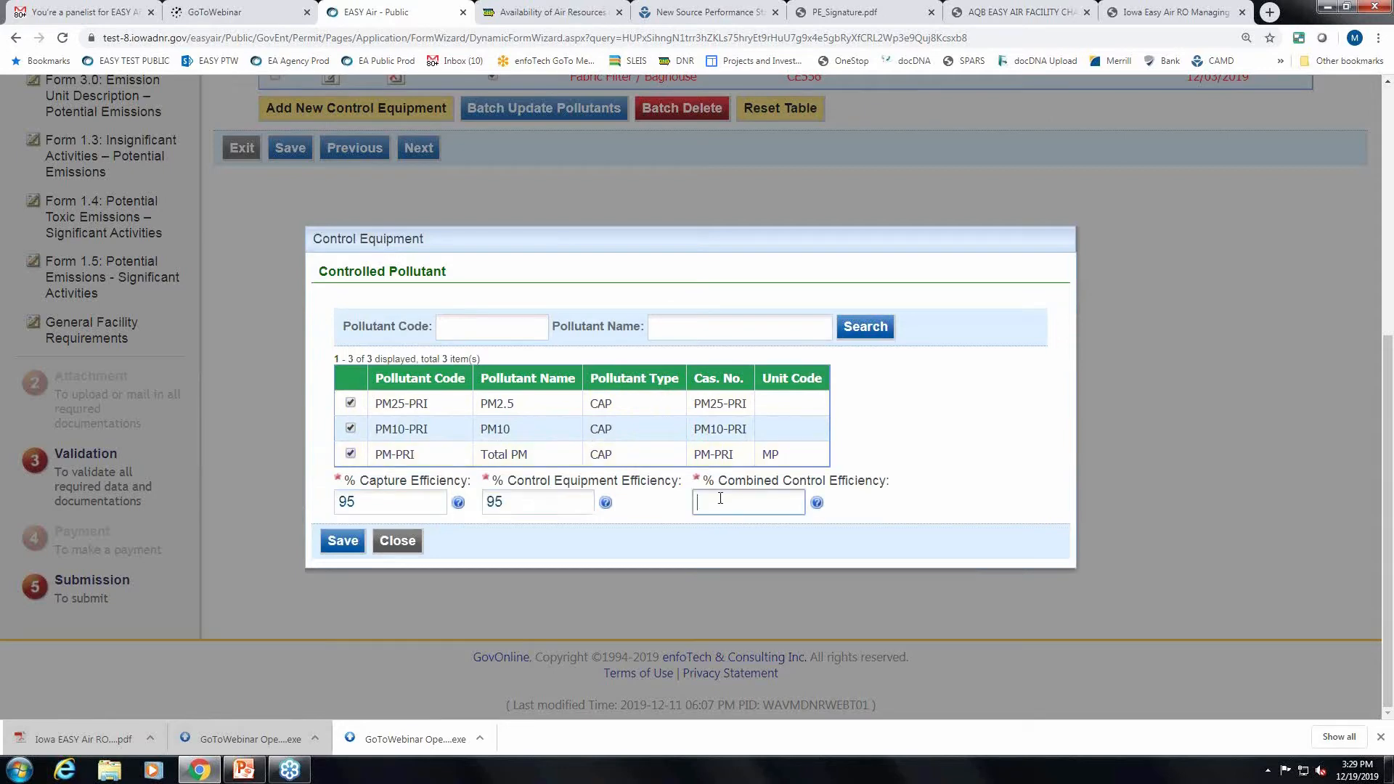
text(95)
click(354, 538)
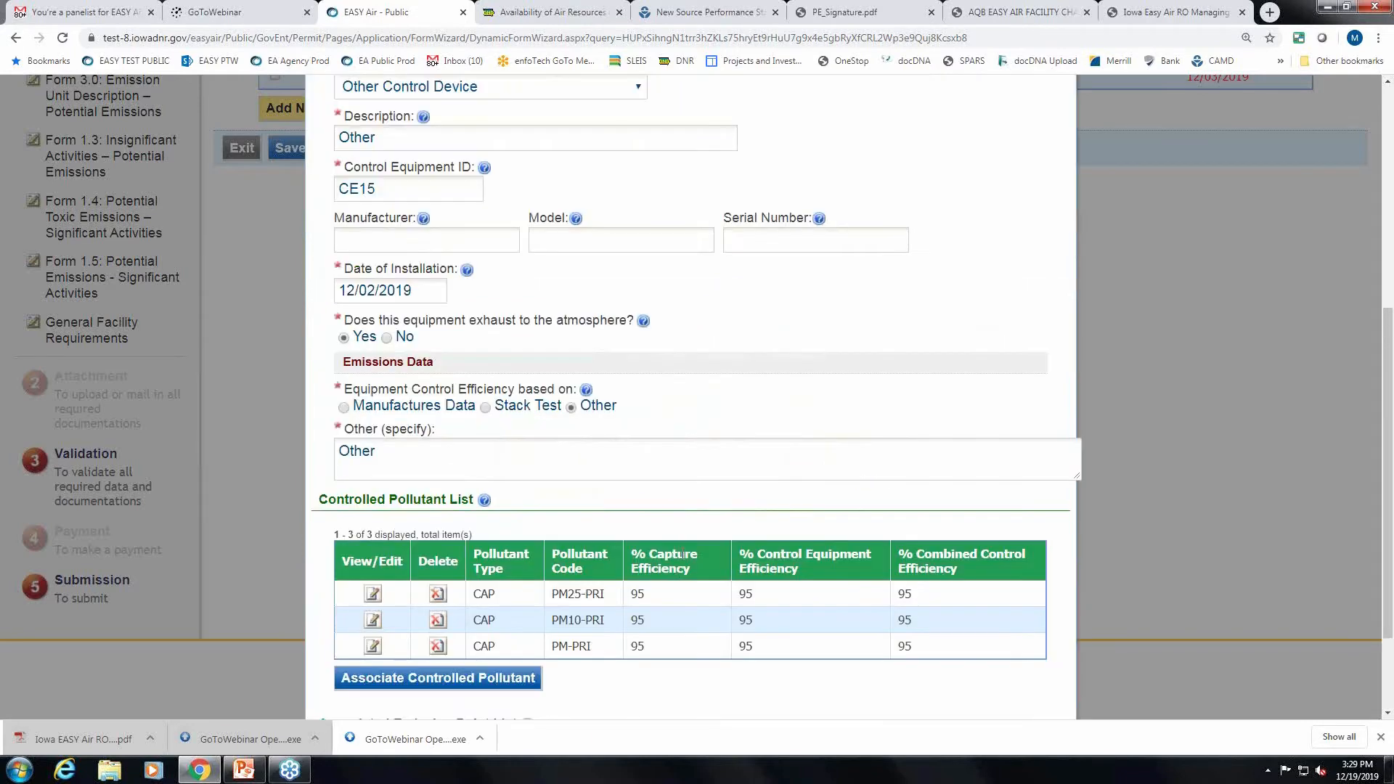
Change PM25-PRI's capture, control and combined efficiencies from 95 to 90 and save.
scroll(680, 554, down, 2)
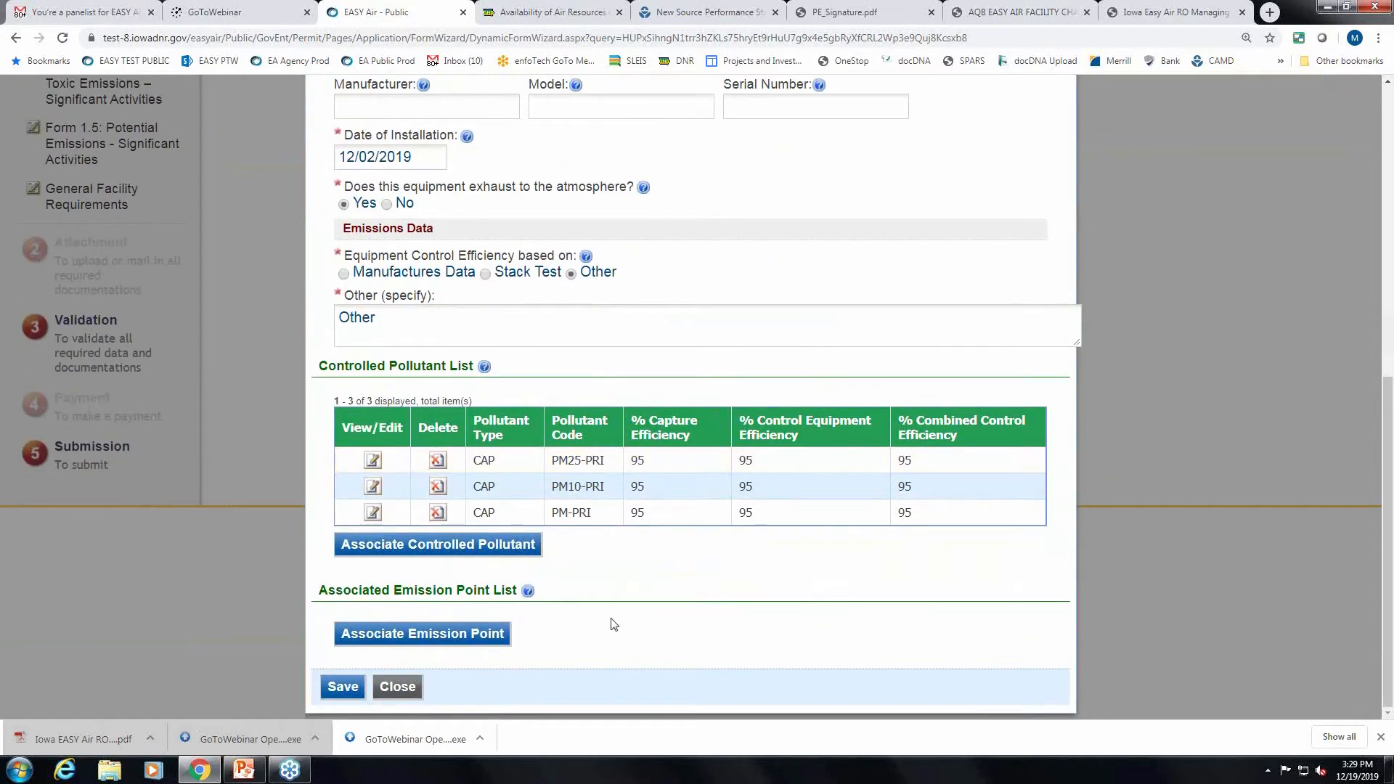
click(373, 461)
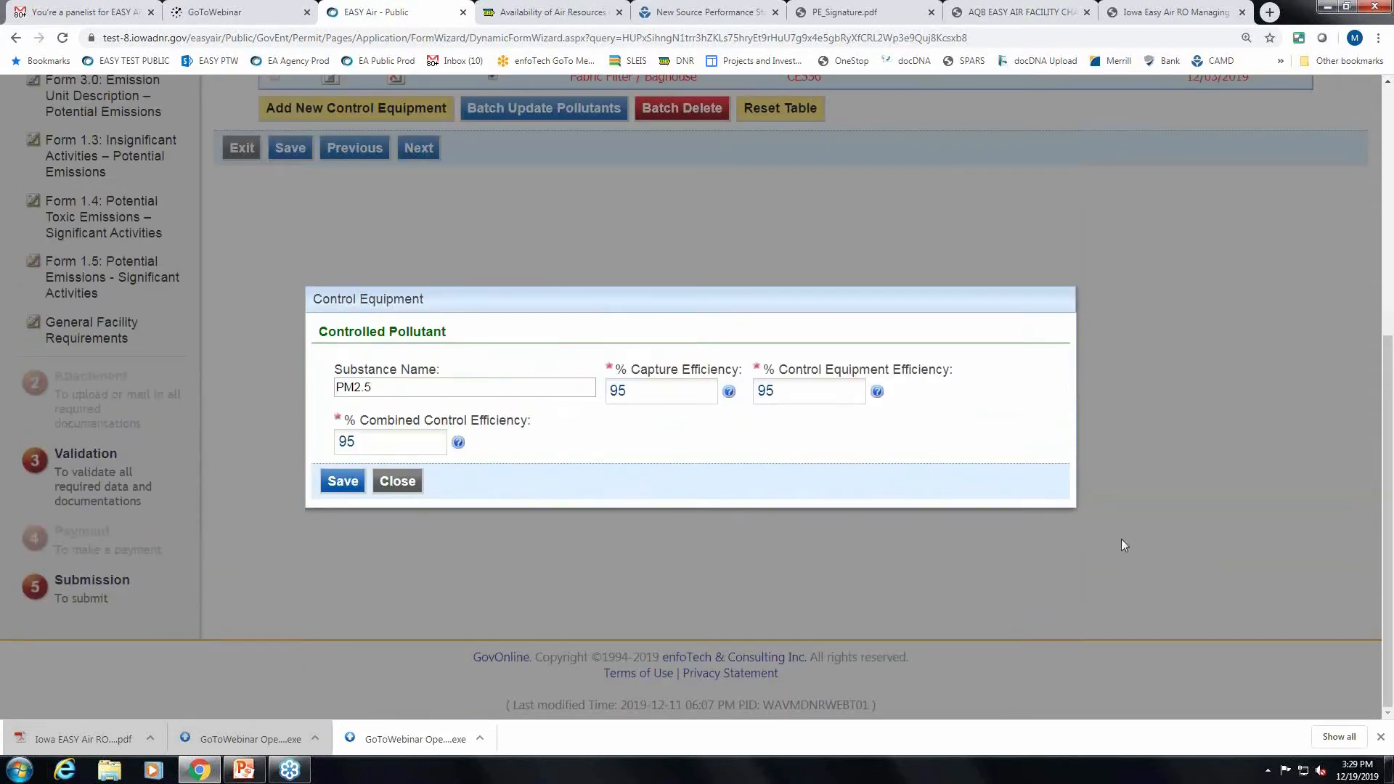
click(647, 387)
key(BackSpace)
text(0)
click(777, 395)
key(BackSpace)
text(0)
click(385, 434)
text(0)
click(356, 486)
scroll(711, 535, down, 1)
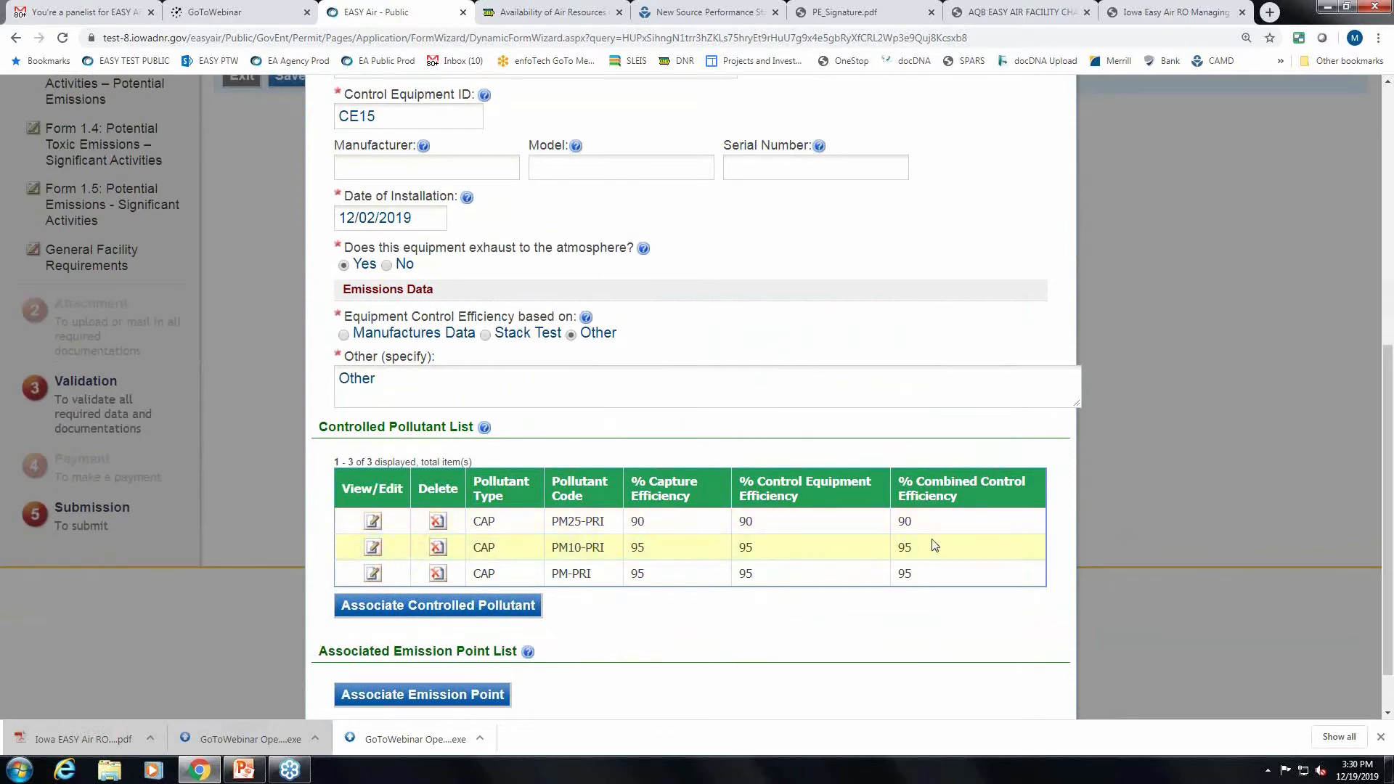
scroll(866, 596, down, 1)
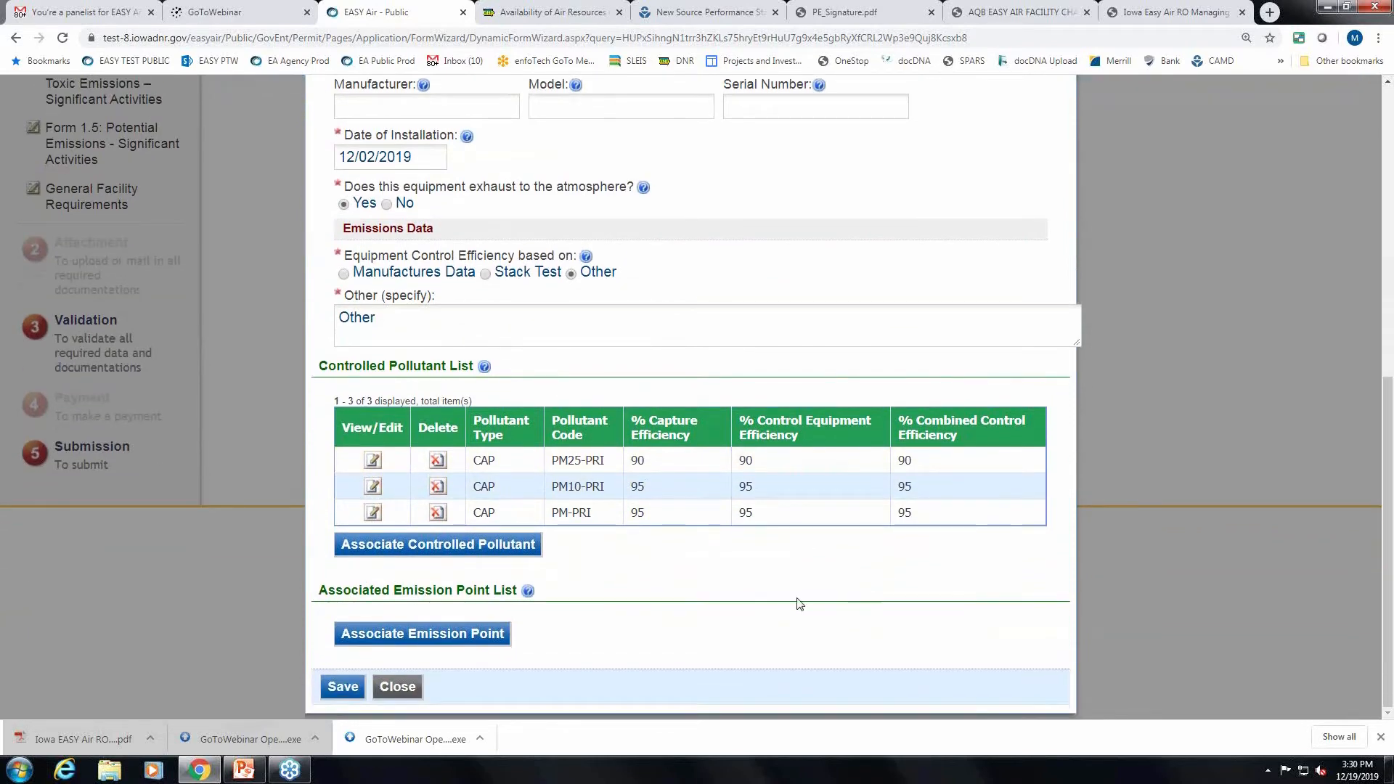
Associate emission point EP-01 with CE15.
click(451, 635)
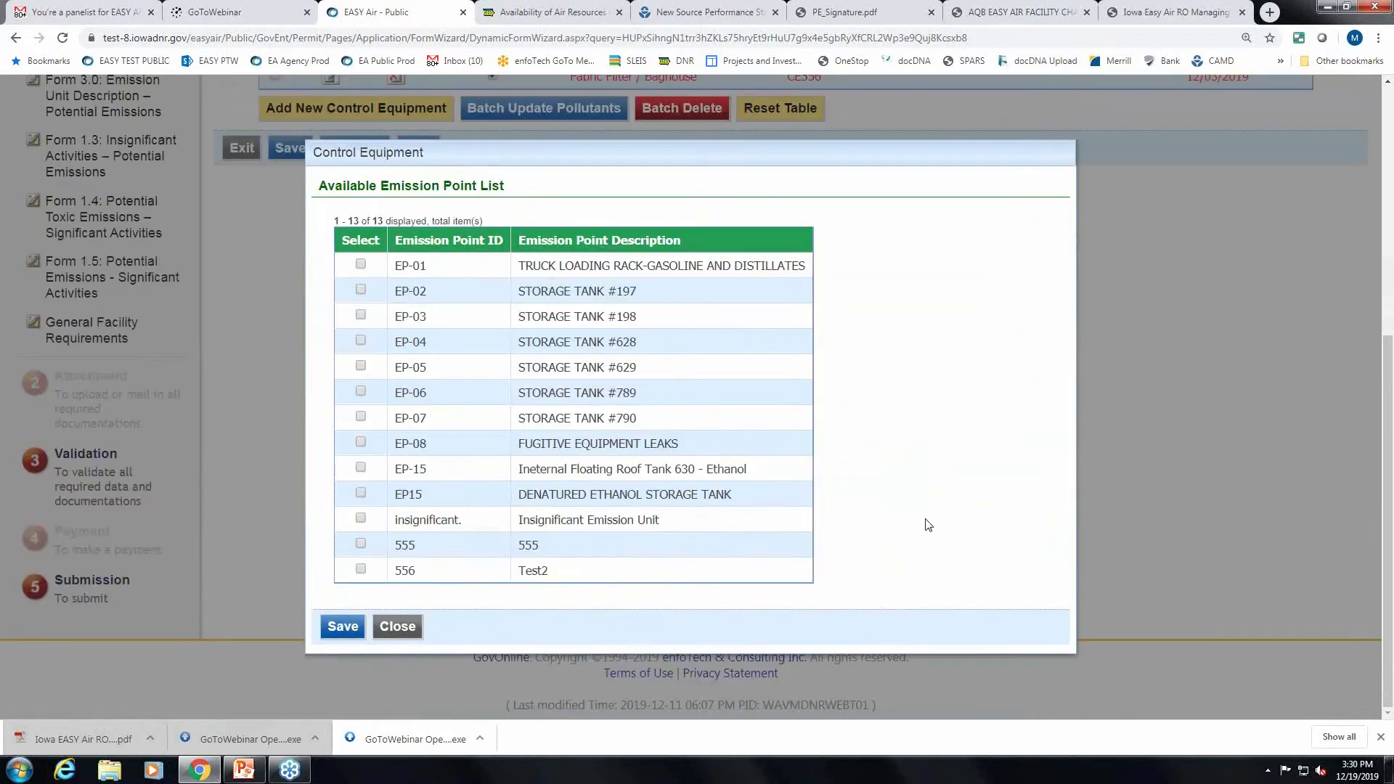
click(360, 264)
click(341, 626)
Save the CE15 control equipment details and then the CE-01 form.
scroll(866, 644, down, 2)
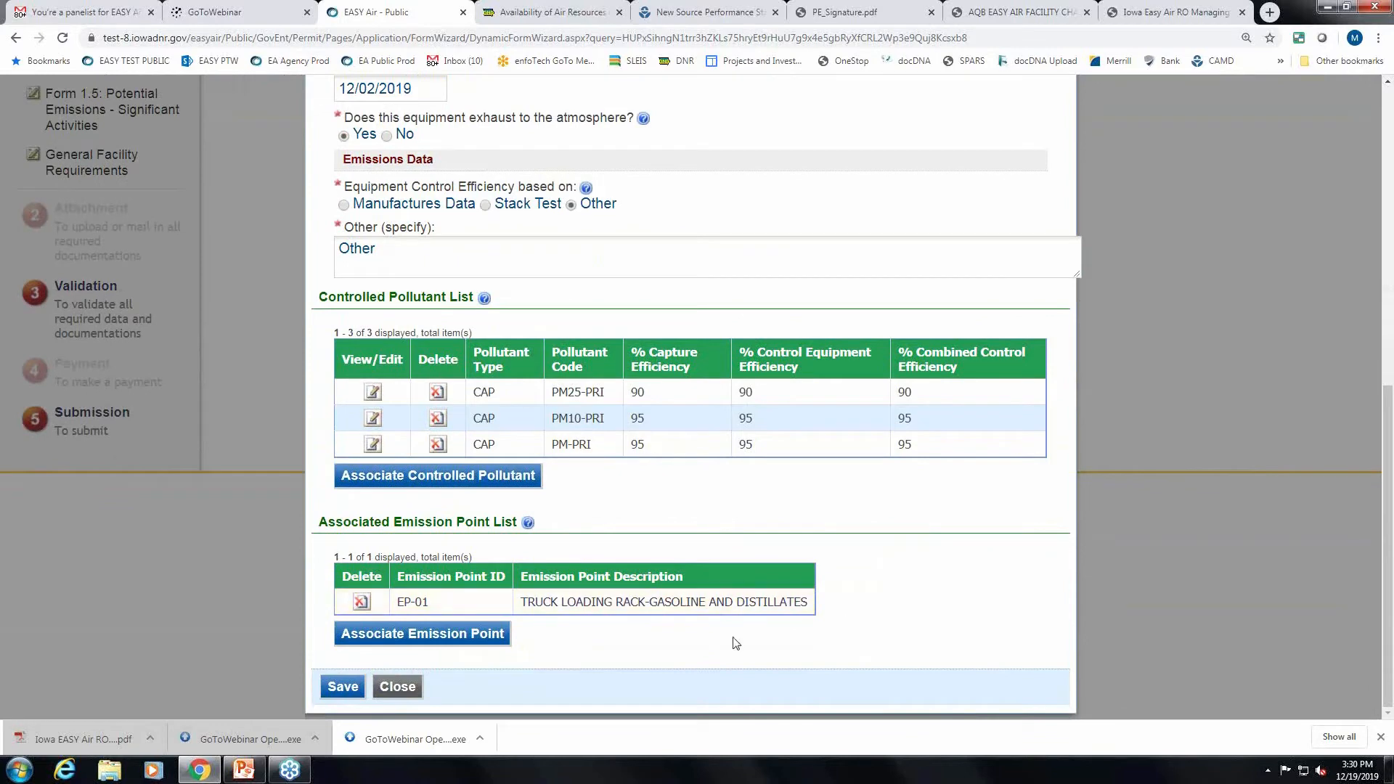
click(338, 684)
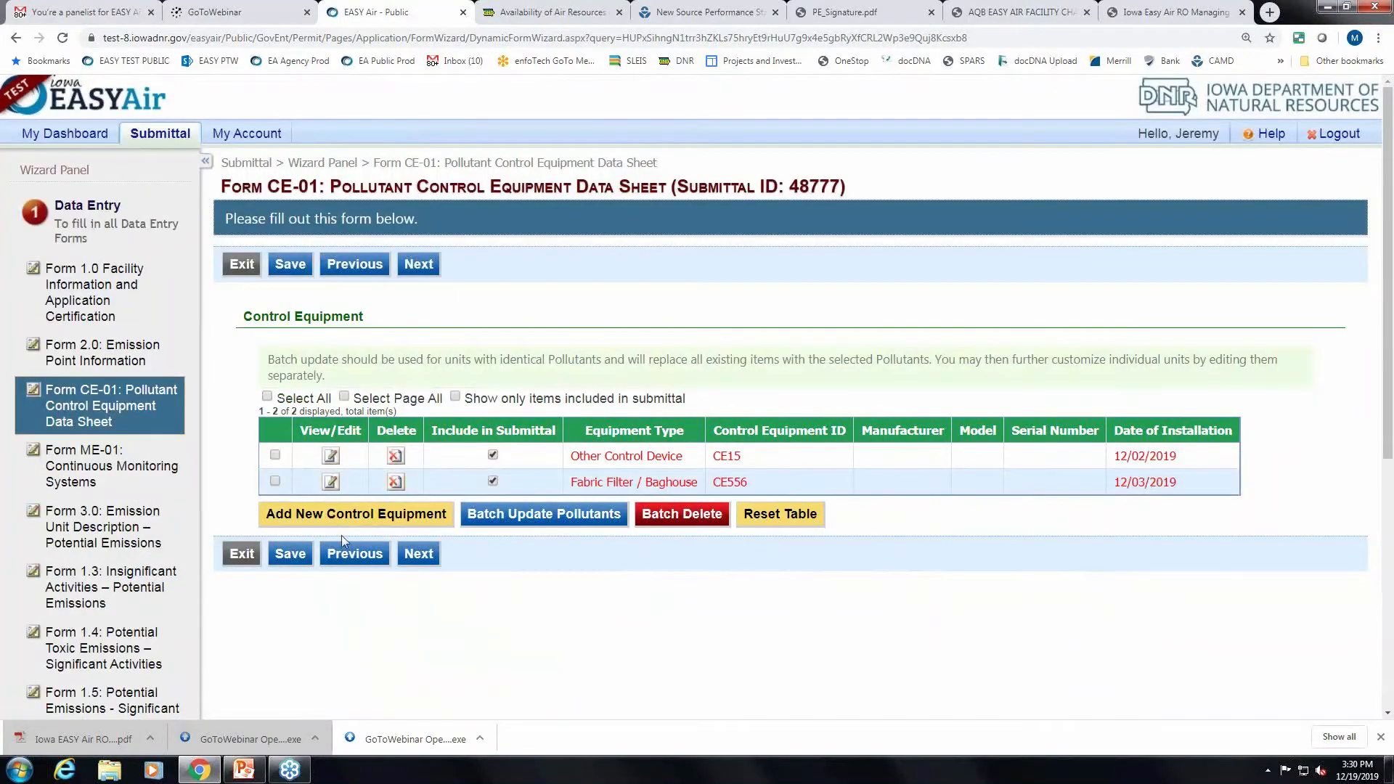
click(291, 555)
scroll(906, 596, down, 1)
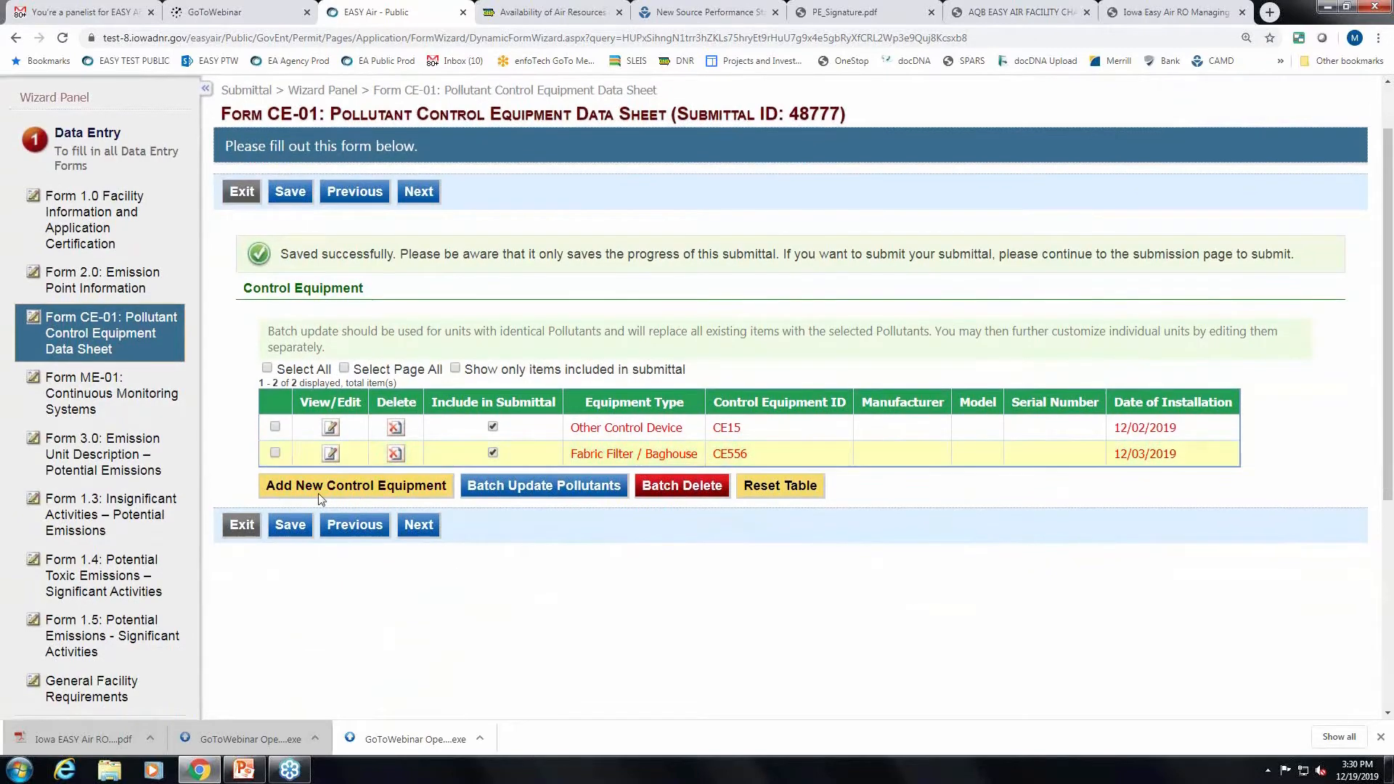
Review the CE556 fabric filter details and close them unchanged.
click(331, 455)
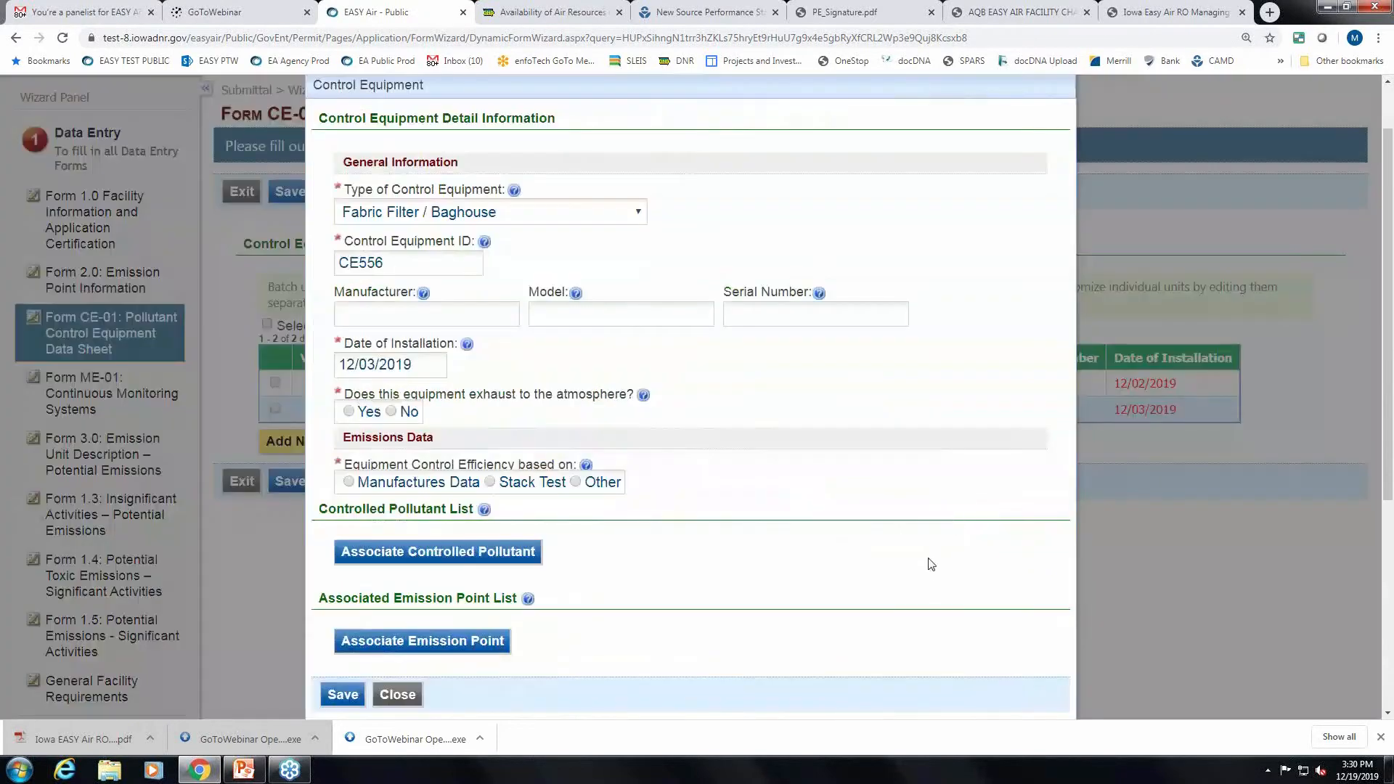
scroll(873, 489, down, 1)
scroll(873, 489, up, 1)
scroll(857, 492, down, 2)
scroll(837, 489, up, 1)
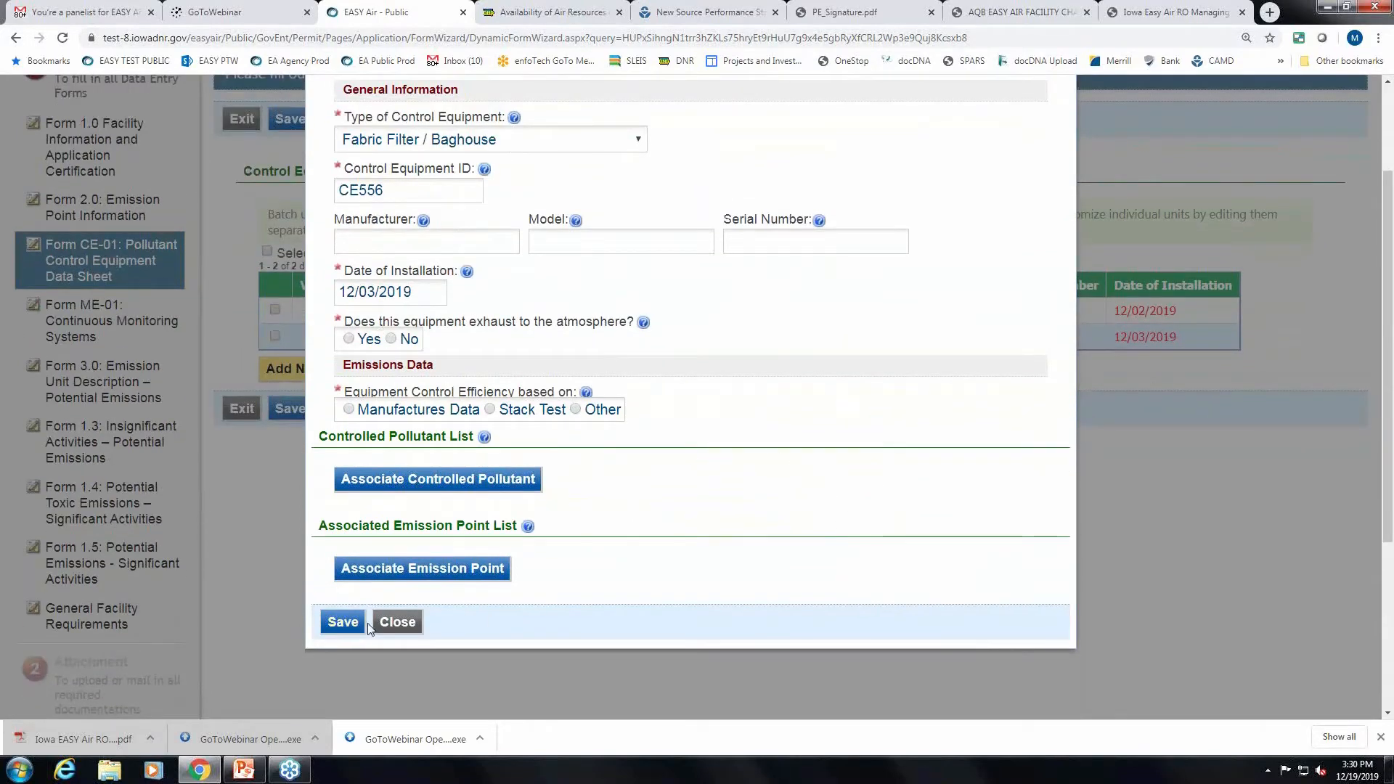
click(400, 623)
Reopen CE556, attempt saving its incomplete details, then close the dialog.
click(330, 337)
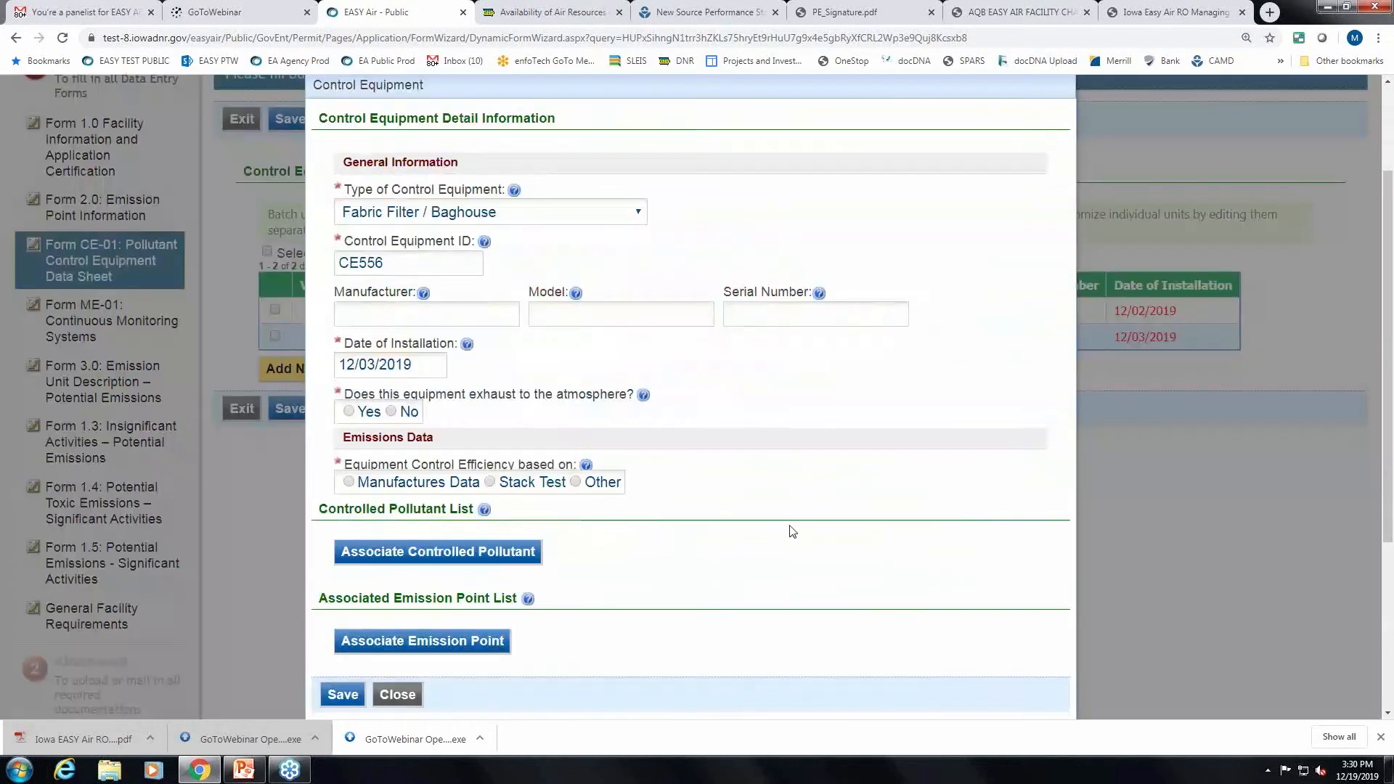
scroll(817, 528, down, 2)
click(344, 550)
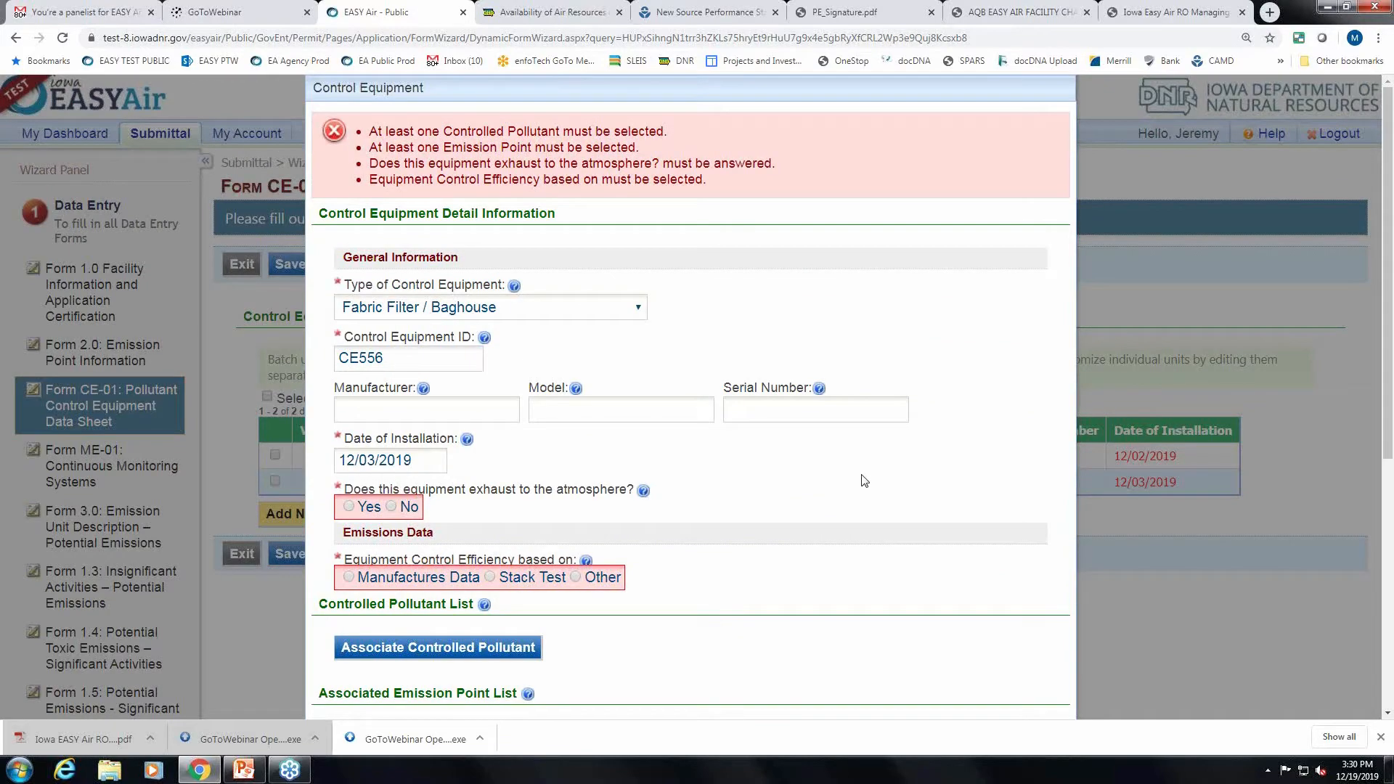
scroll(864, 481, down, 1)
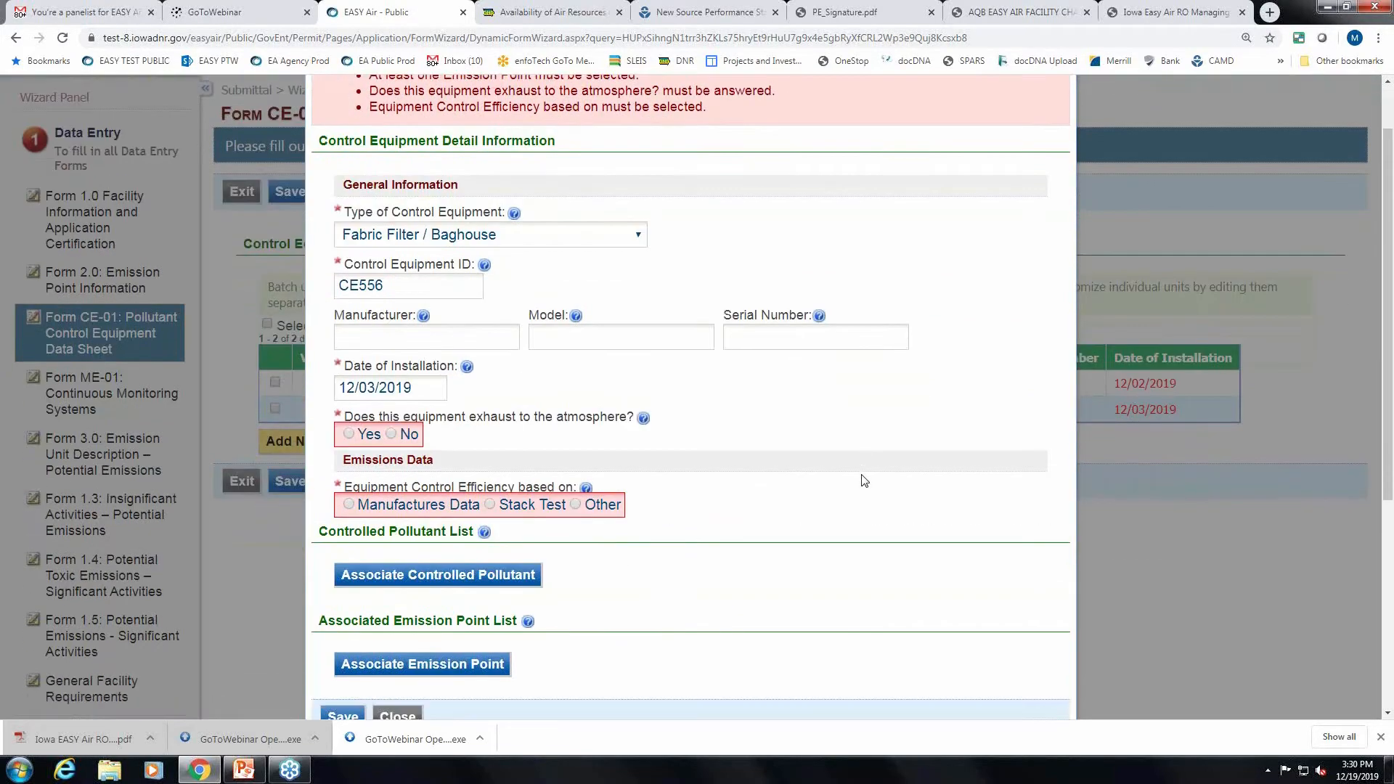
scroll(864, 481, up, 1)
scroll(862, 477, down, 1)
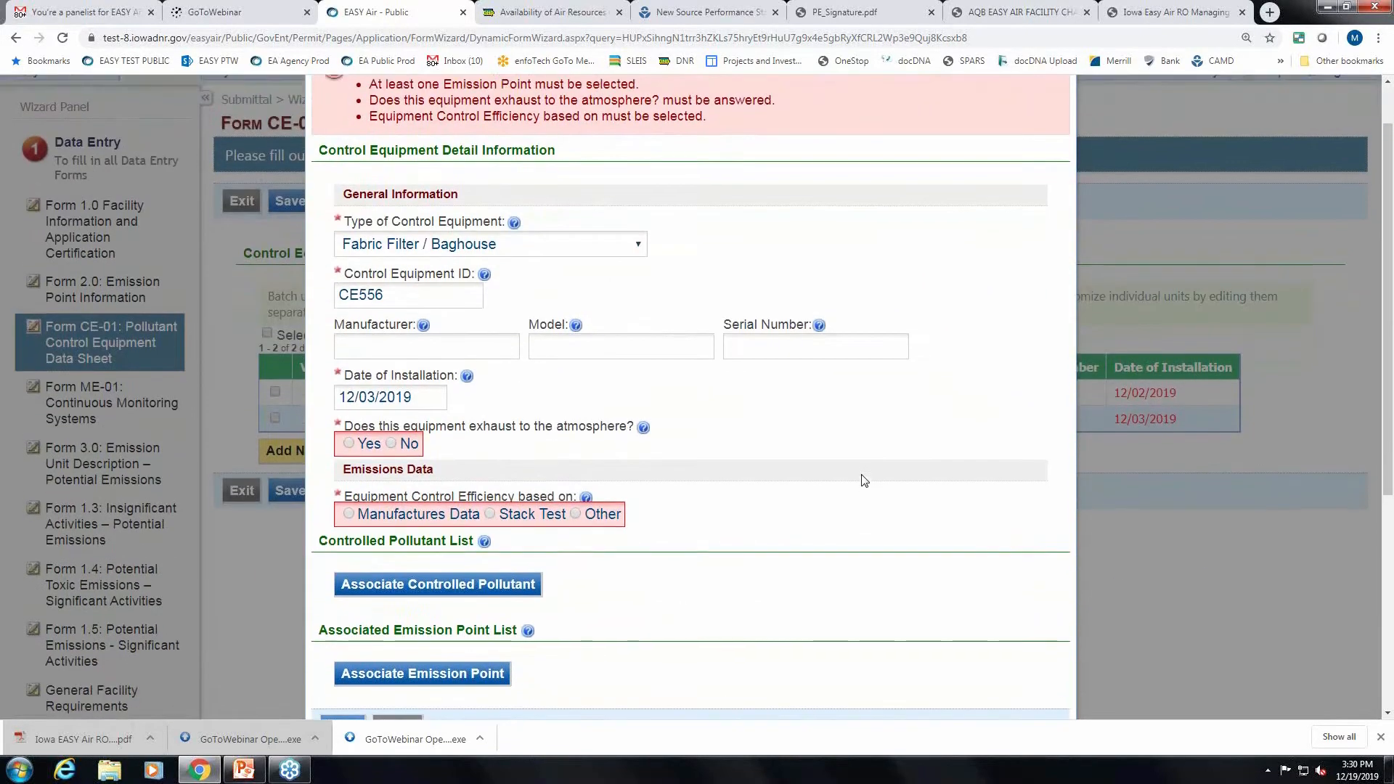
scroll(861, 476, up, 1)
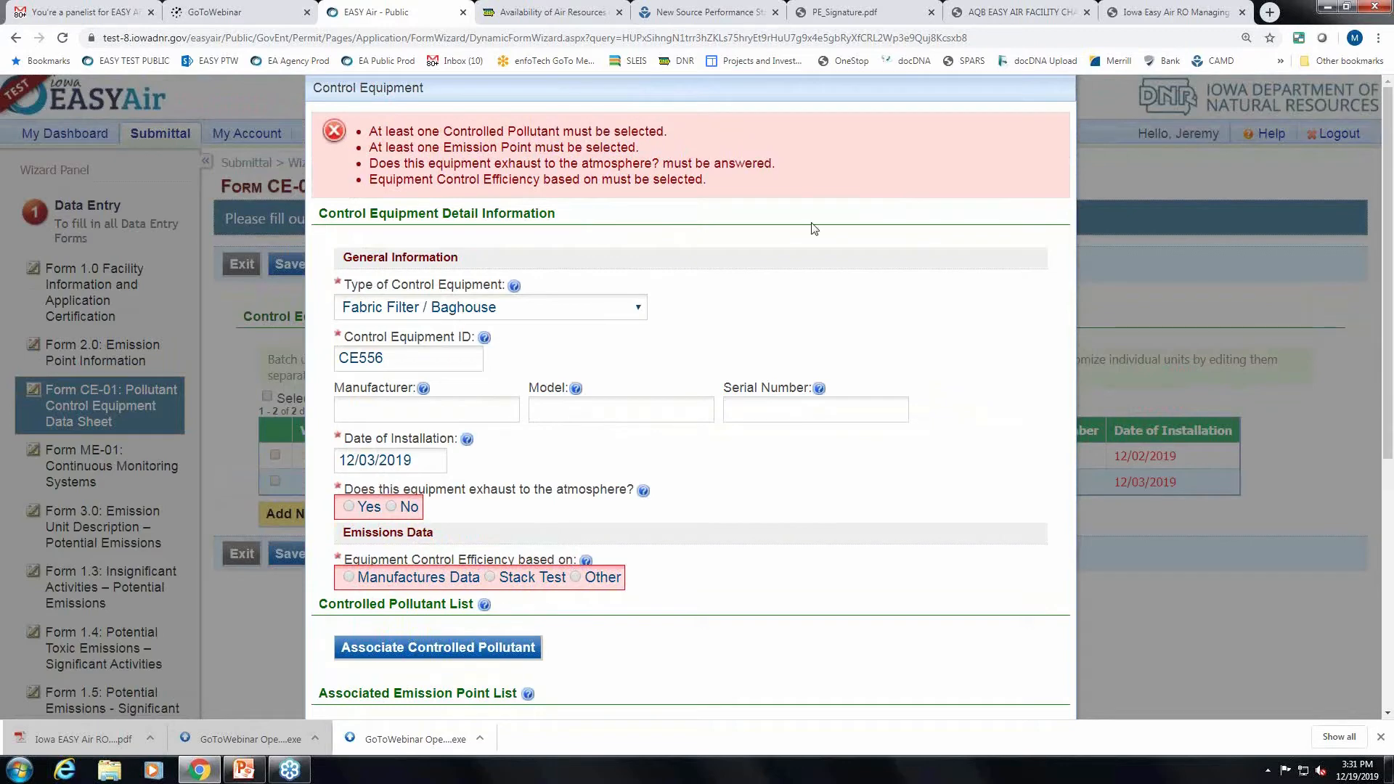
scroll(814, 229, down, 2)
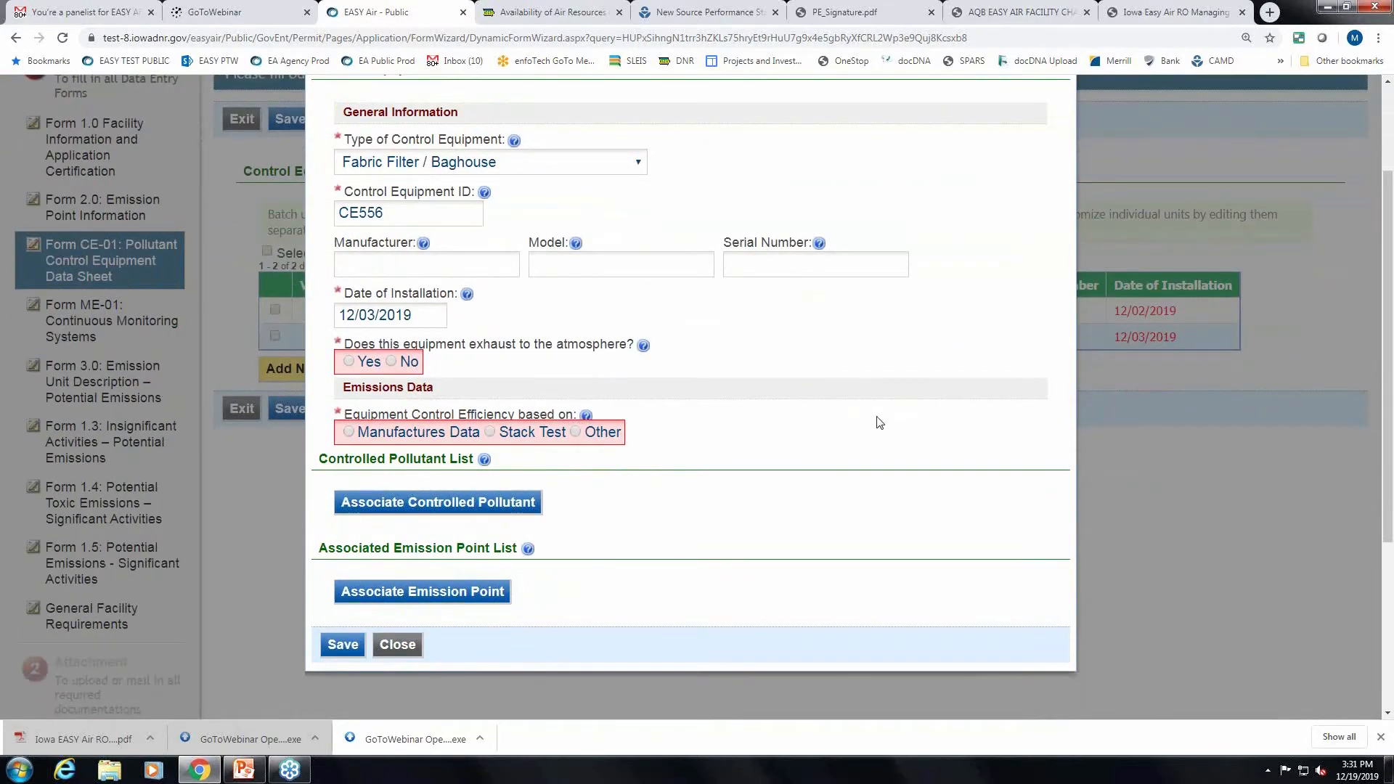
scroll(879, 423, down, 1)
scroll(880, 423, down, 1)
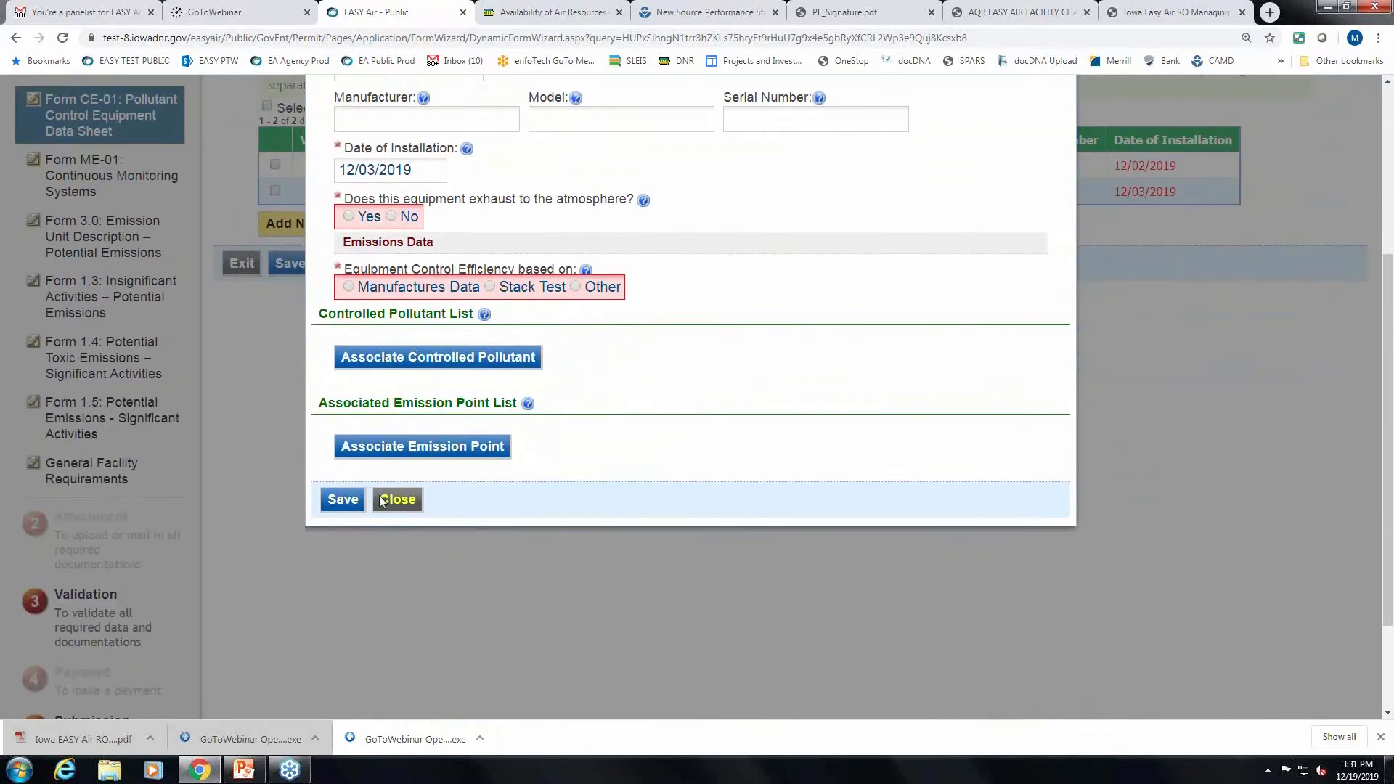
scroll(643, 430, up, 3)
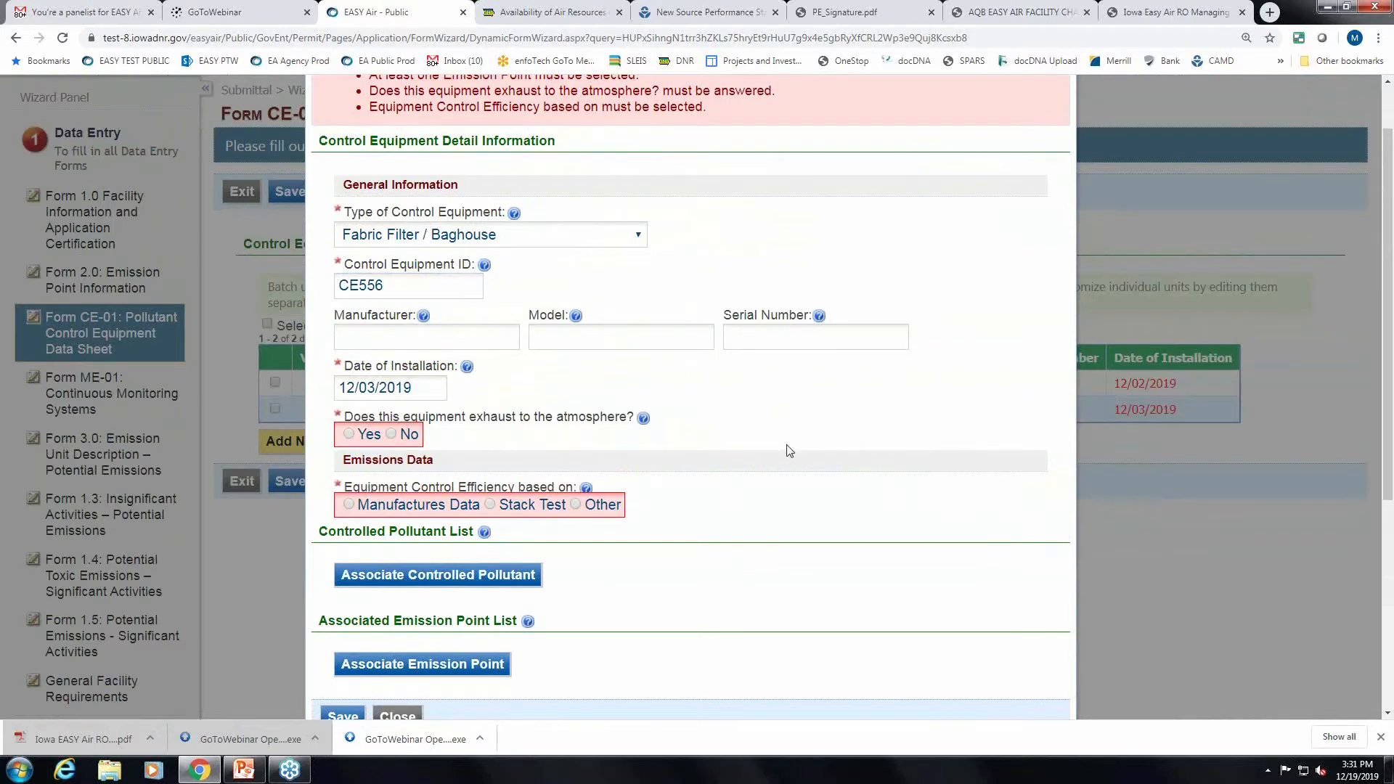
scroll(789, 450, down, 1)
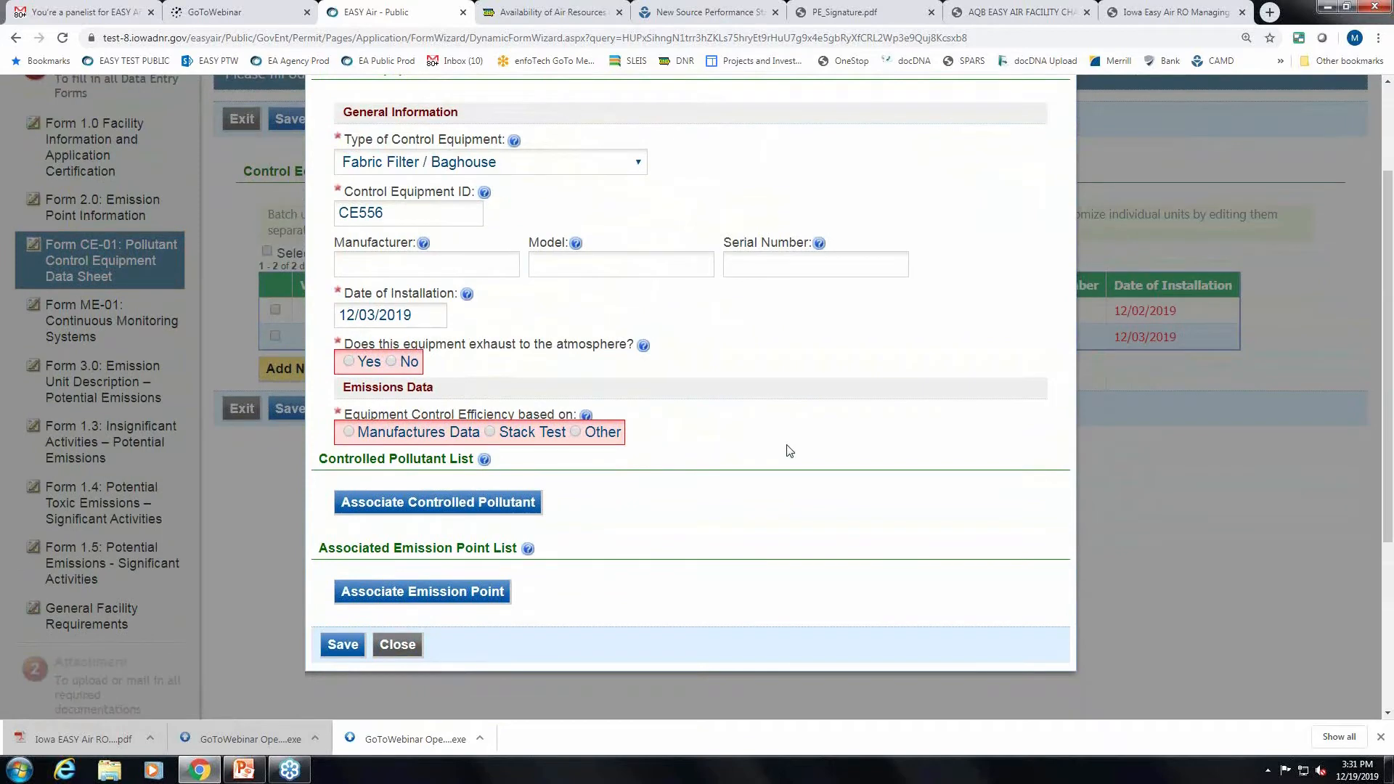
scroll(790, 450, up, 1)
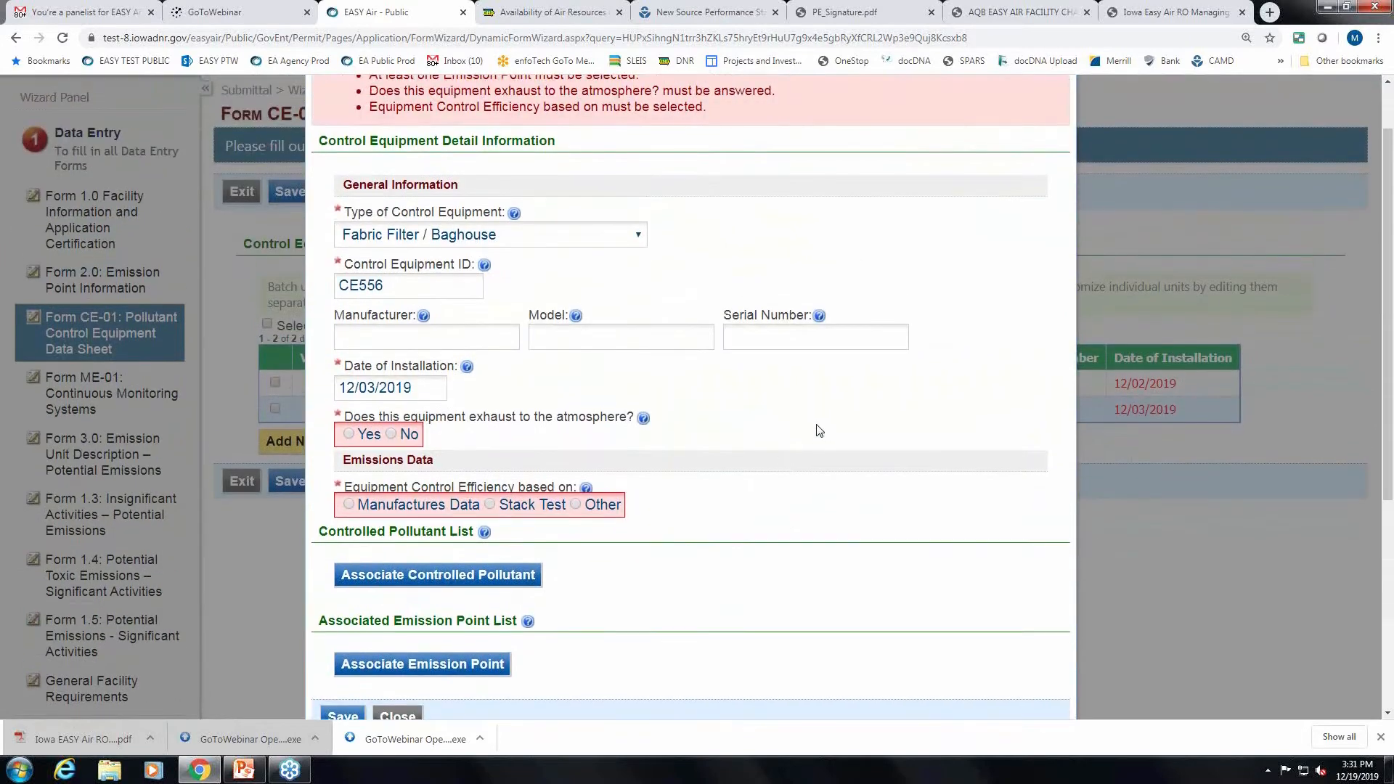
scroll(819, 431, down, 1)
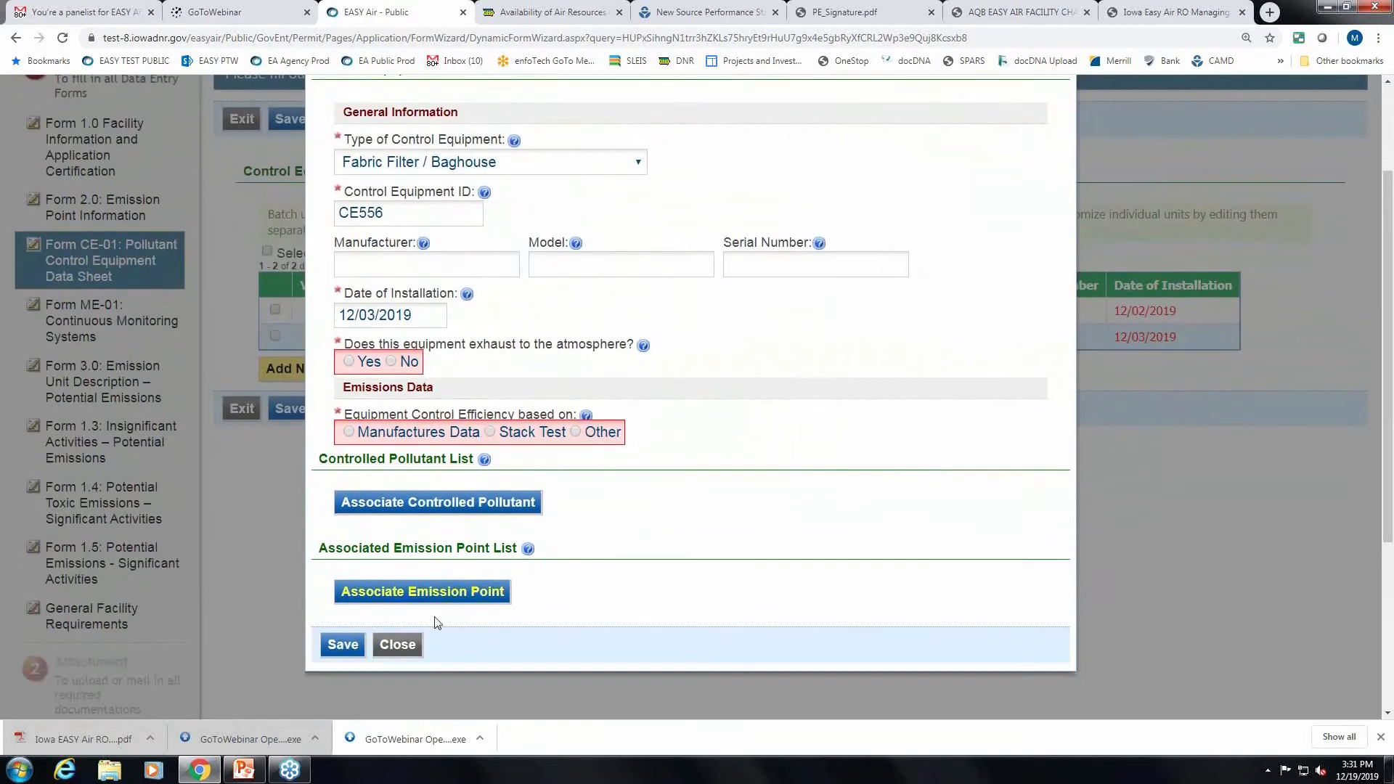
click(398, 645)
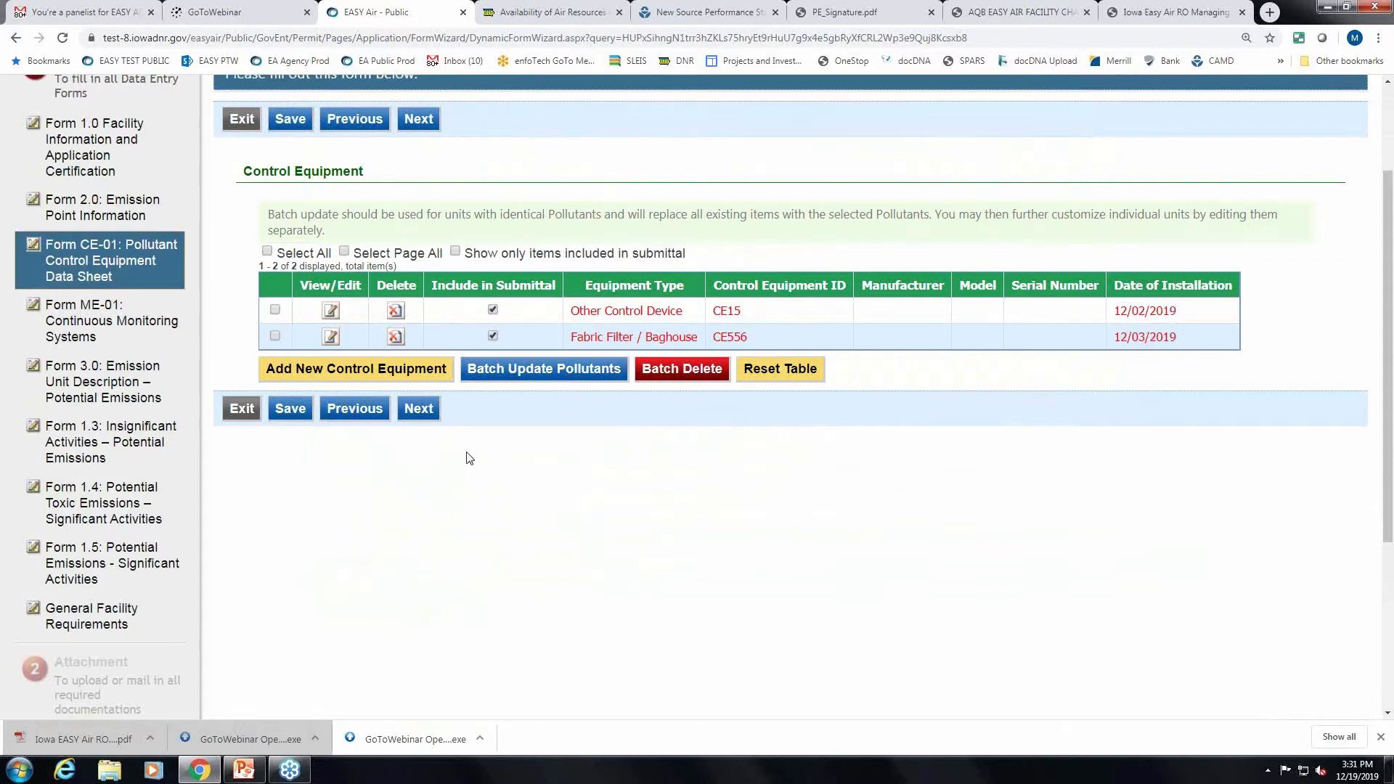
Save Form CE-01 progress and proceed to the next wizard form.
scroll(469, 458, up, 1)
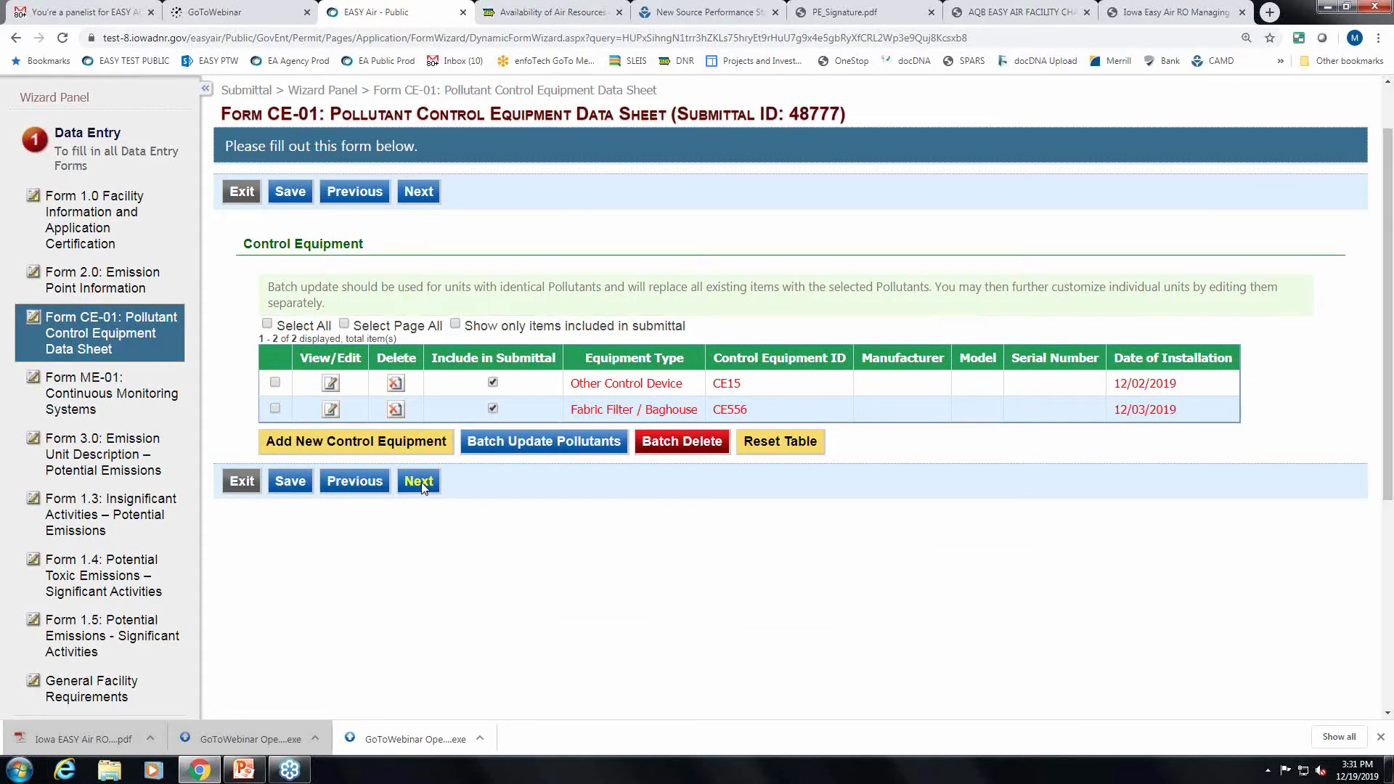
click(289, 482)
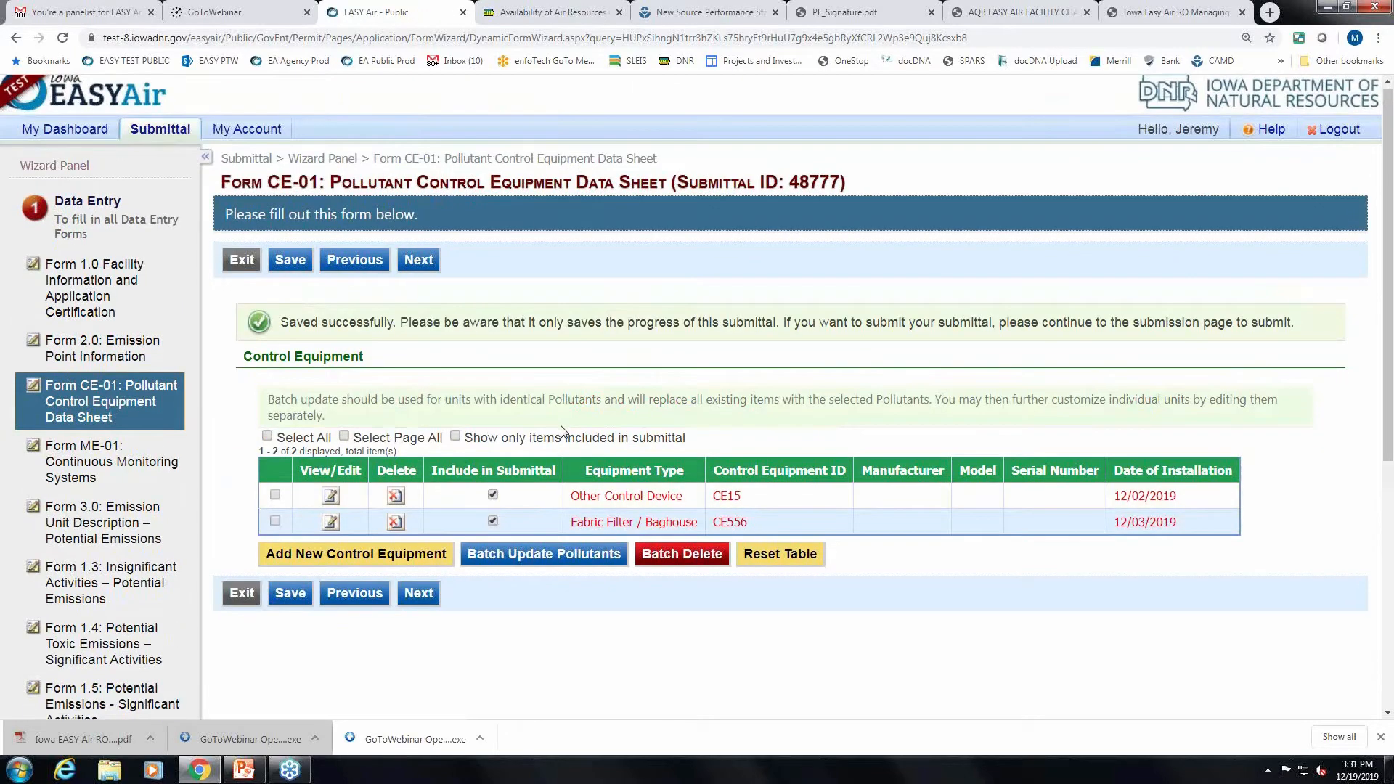
scroll(558, 475, up, 2)
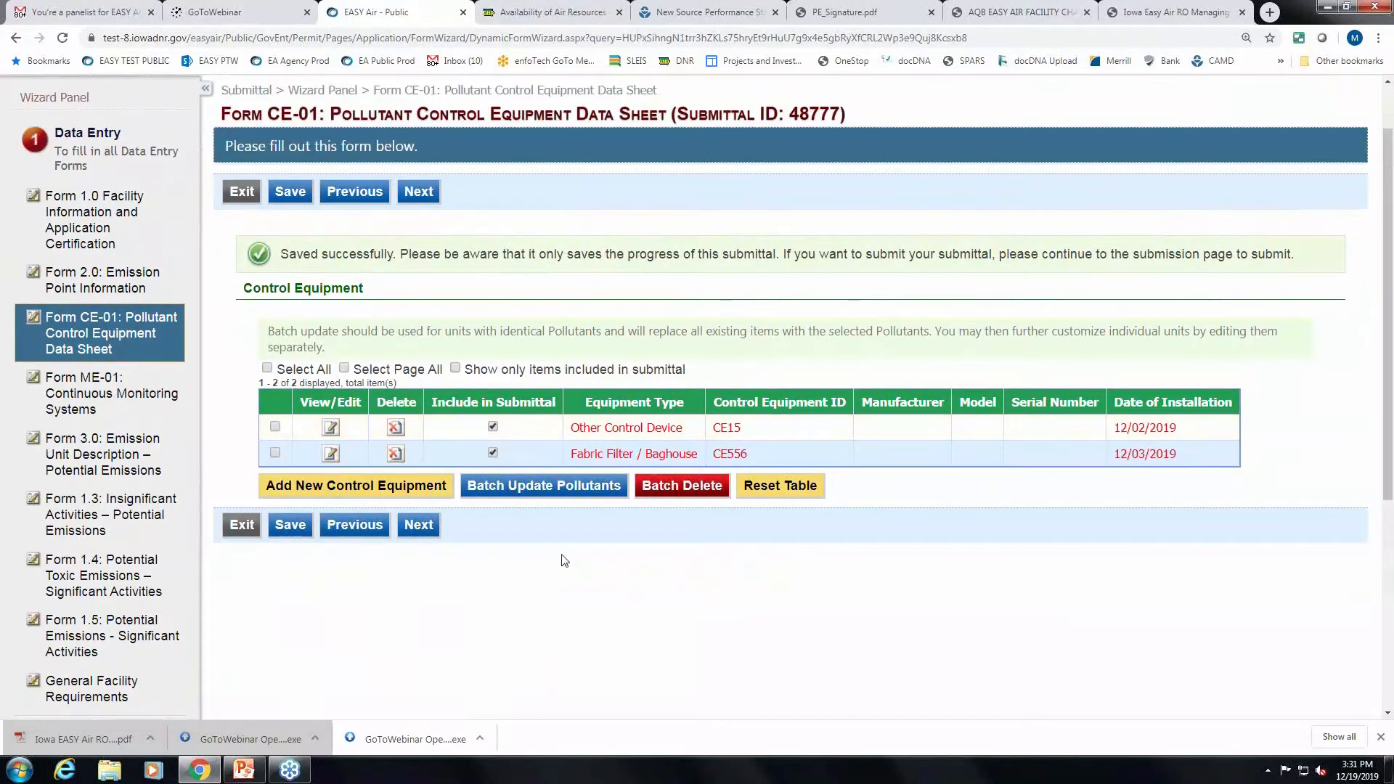
scroll(528, 565, down, 1)
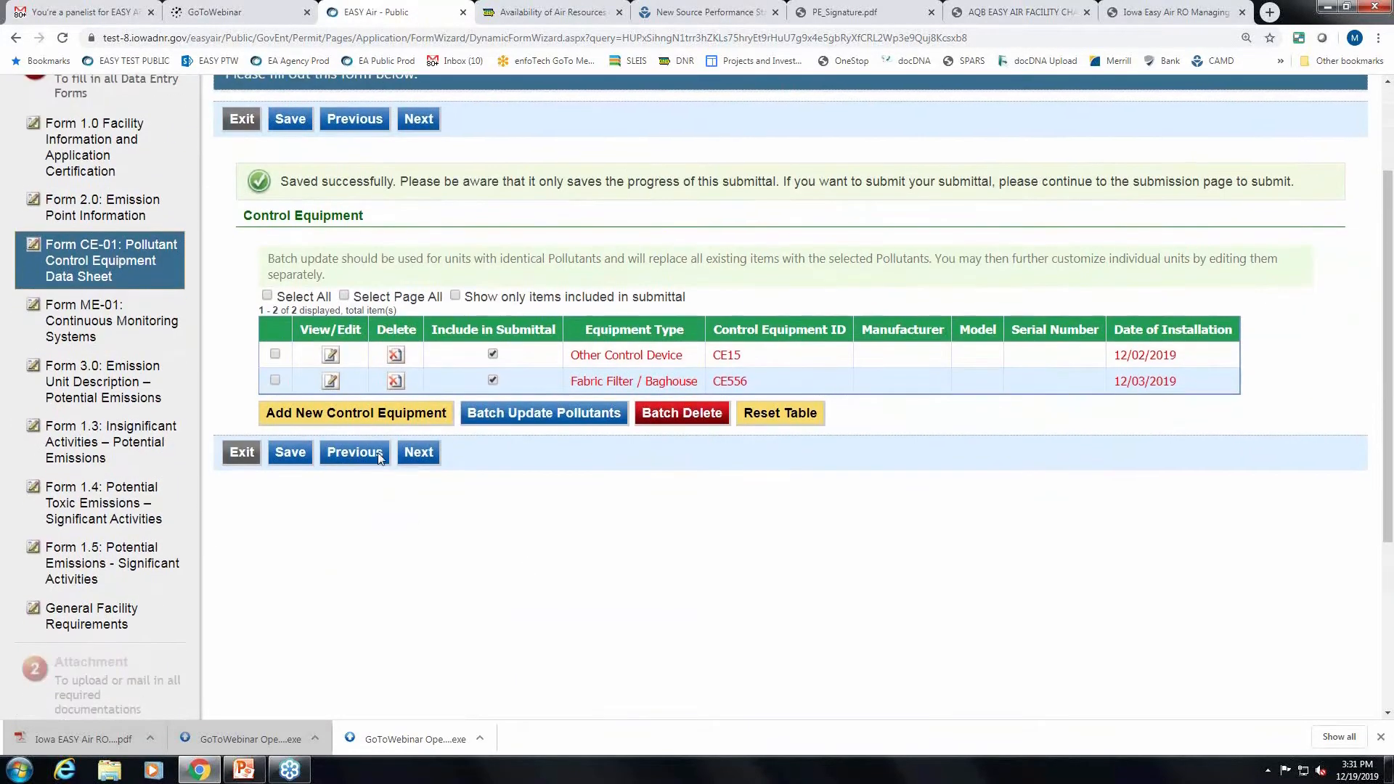
click(428, 461)
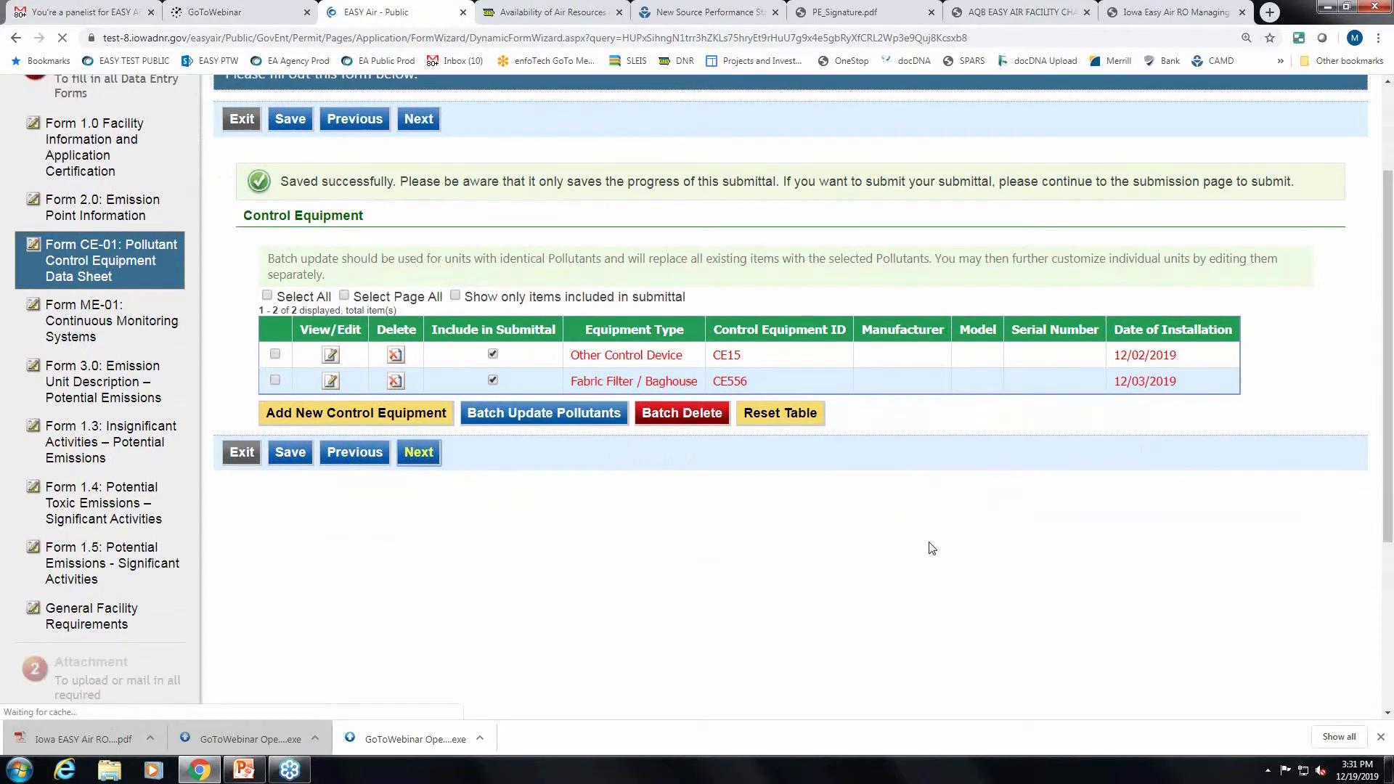
Review the CE556 incomplete error, then switch to Form ME-01 Continuous Monitoring Systems.
scroll(725, 348, up, 2)
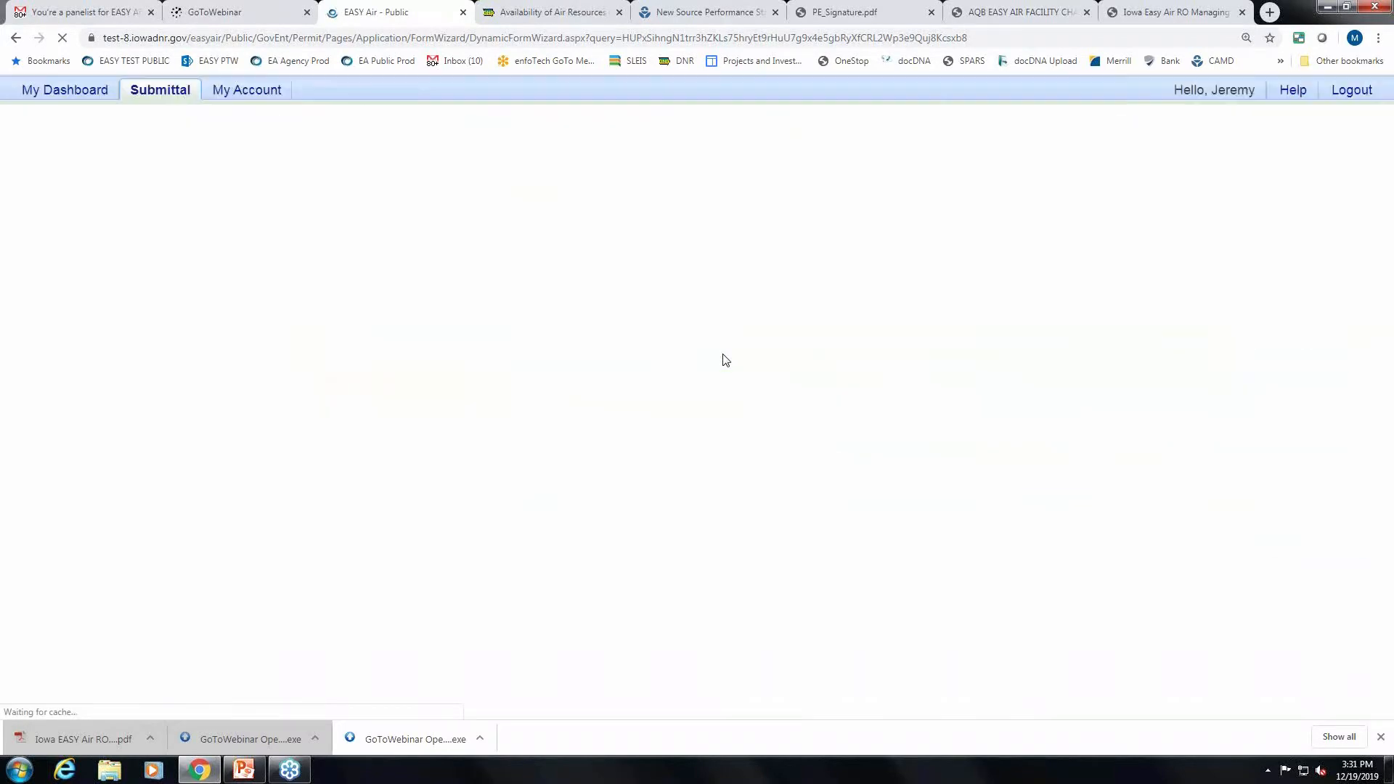
scroll(723, 355, down, 1)
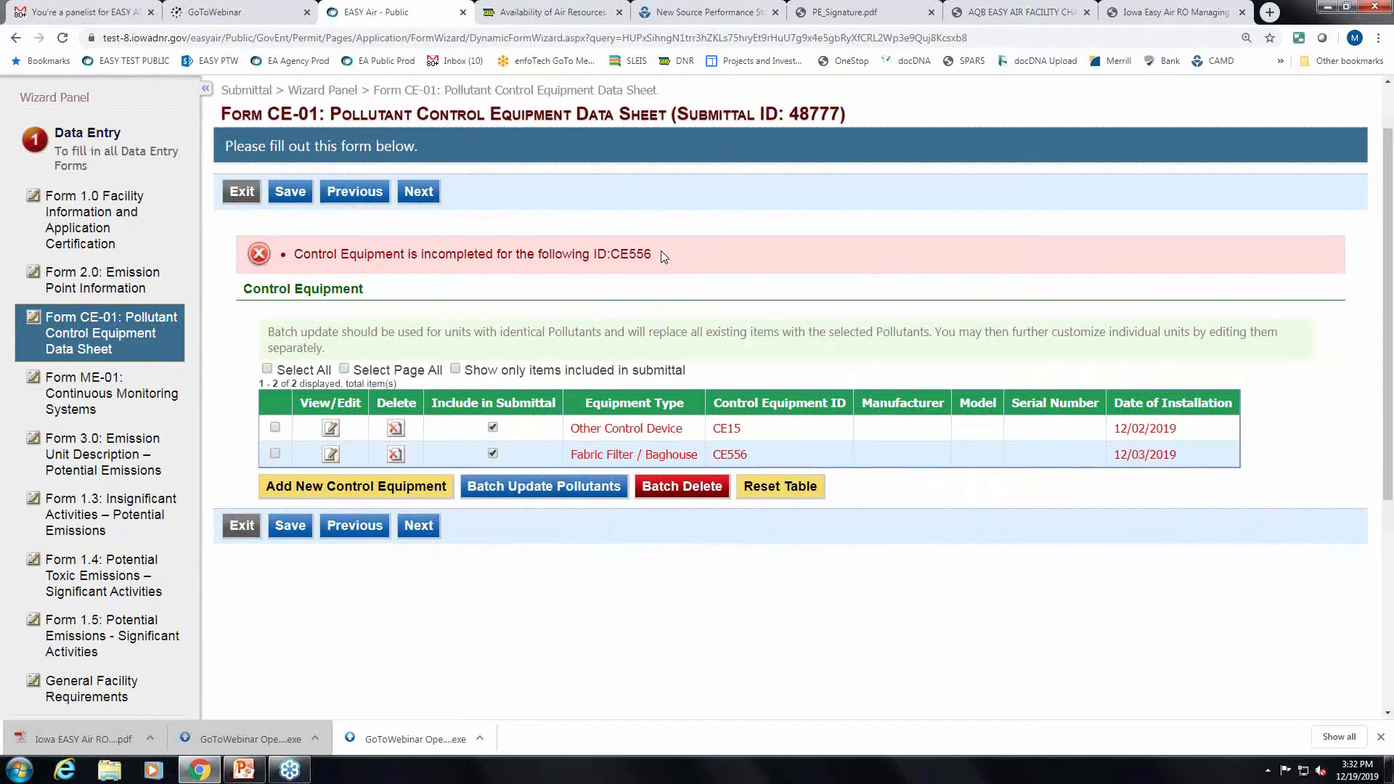
scroll(661, 250, down, 1)
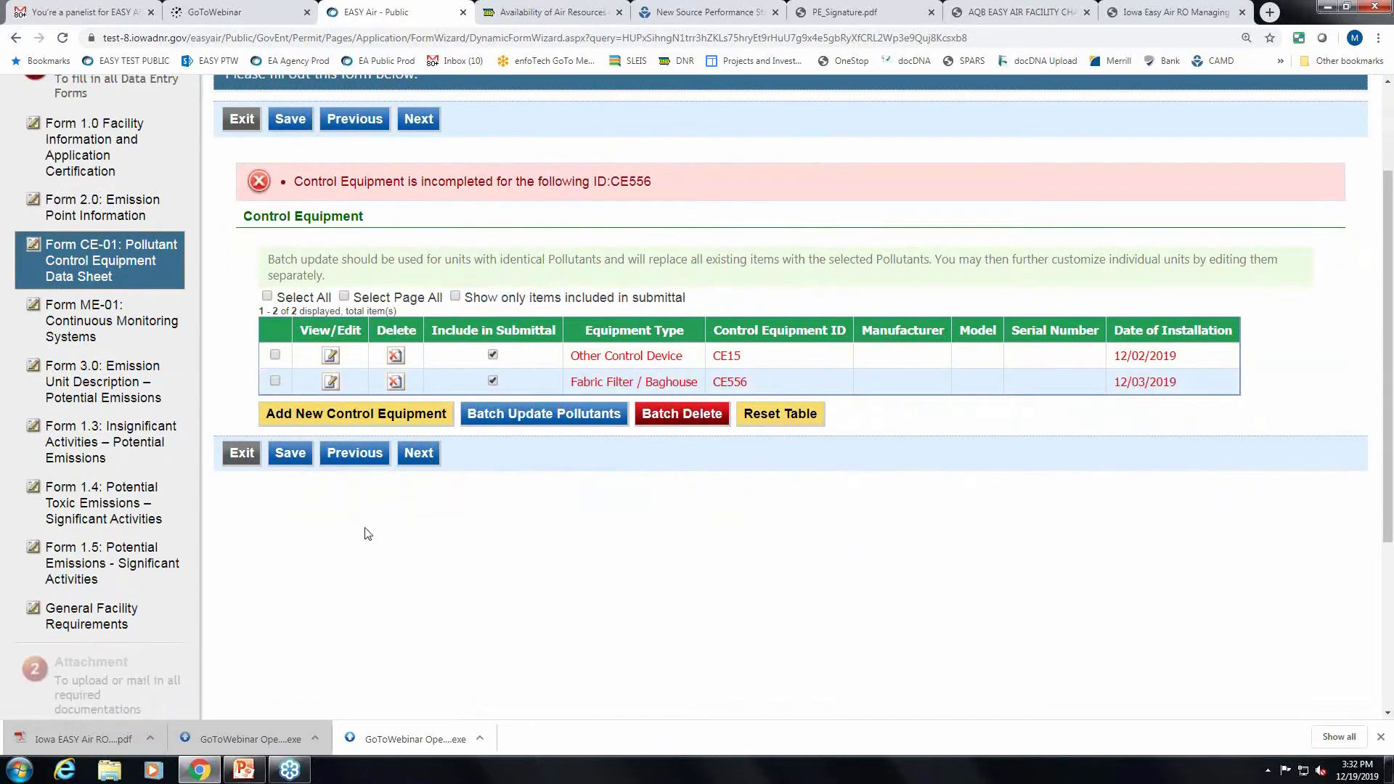
scroll(367, 534, up, 1)
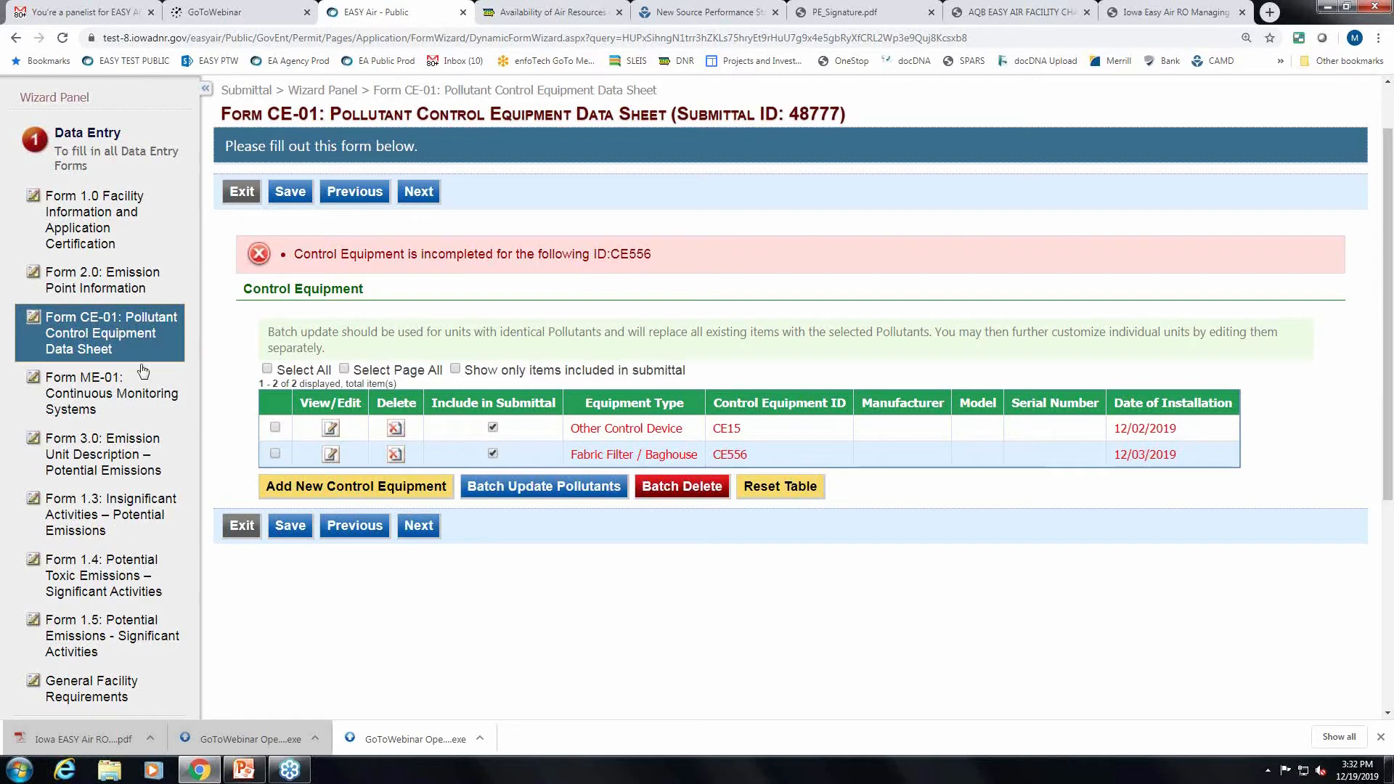
click(71, 393)
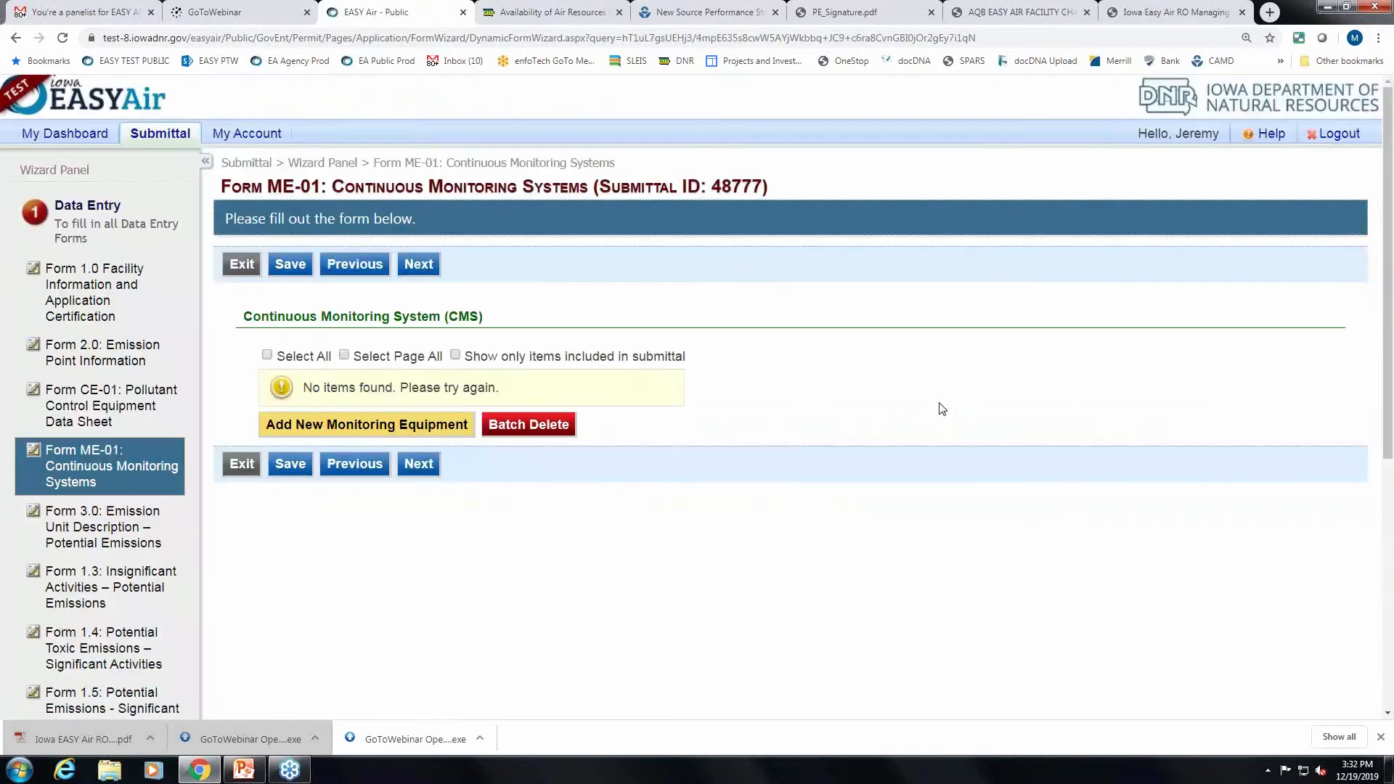
scroll(941, 410, down, 2)
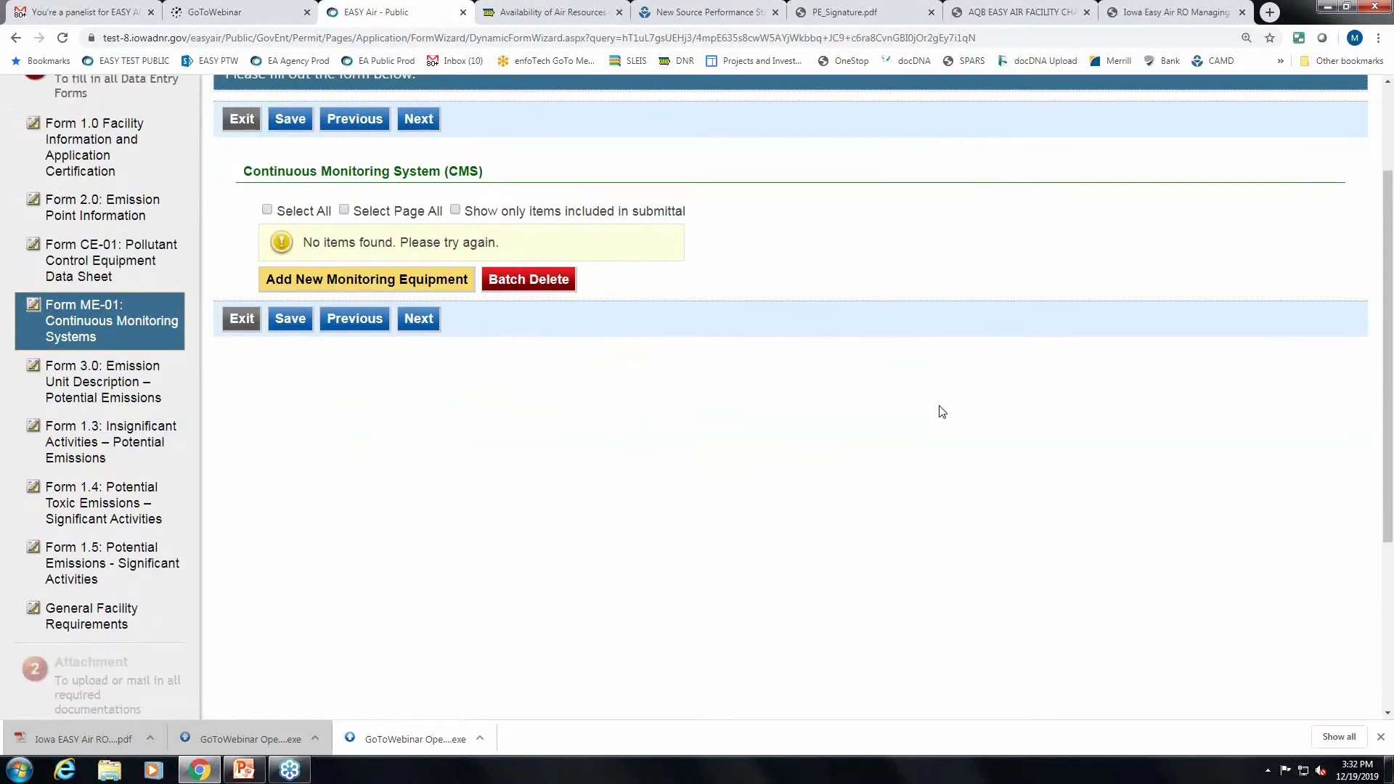
scroll(942, 410, up, 2)
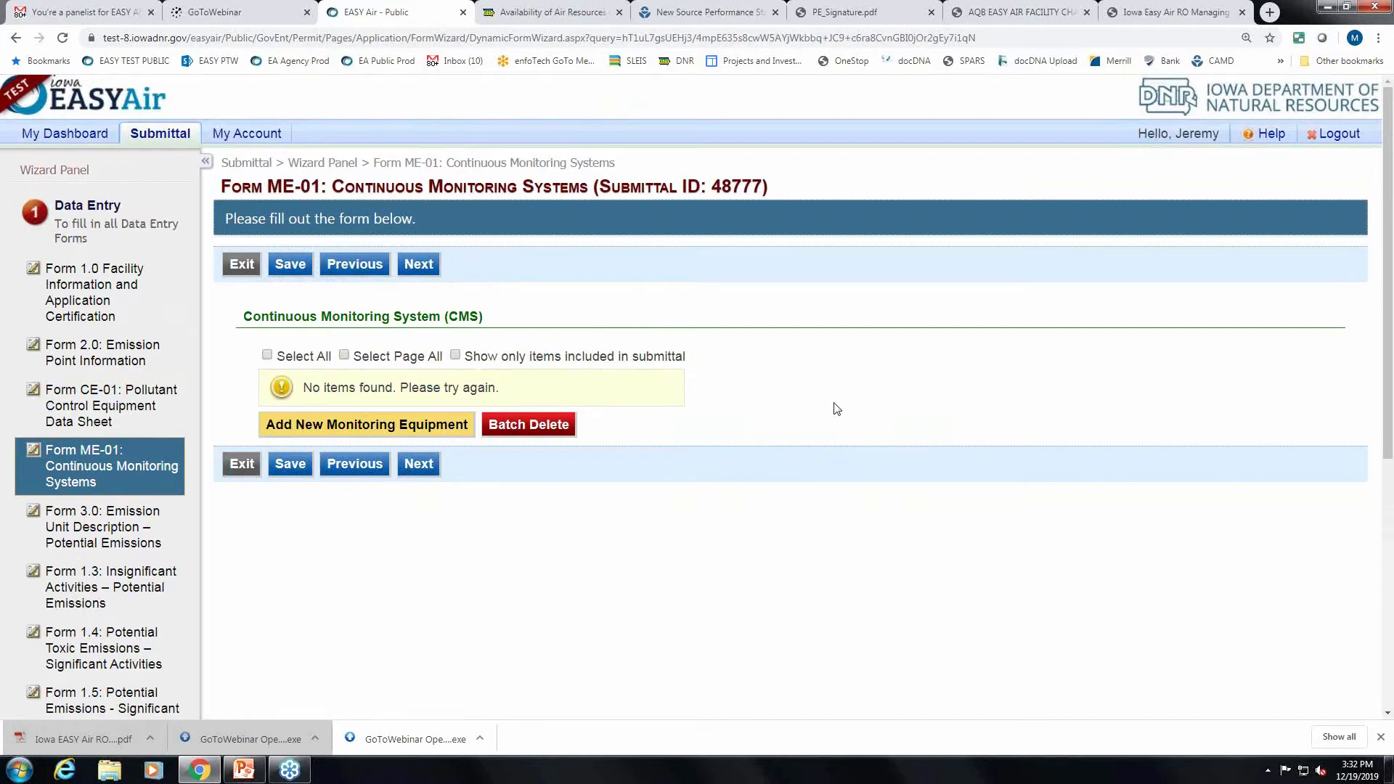
Add monitoring equipment 155, installed 12/02/2019, with a Computer DAS recording every 15 minutes.
click(345, 427)
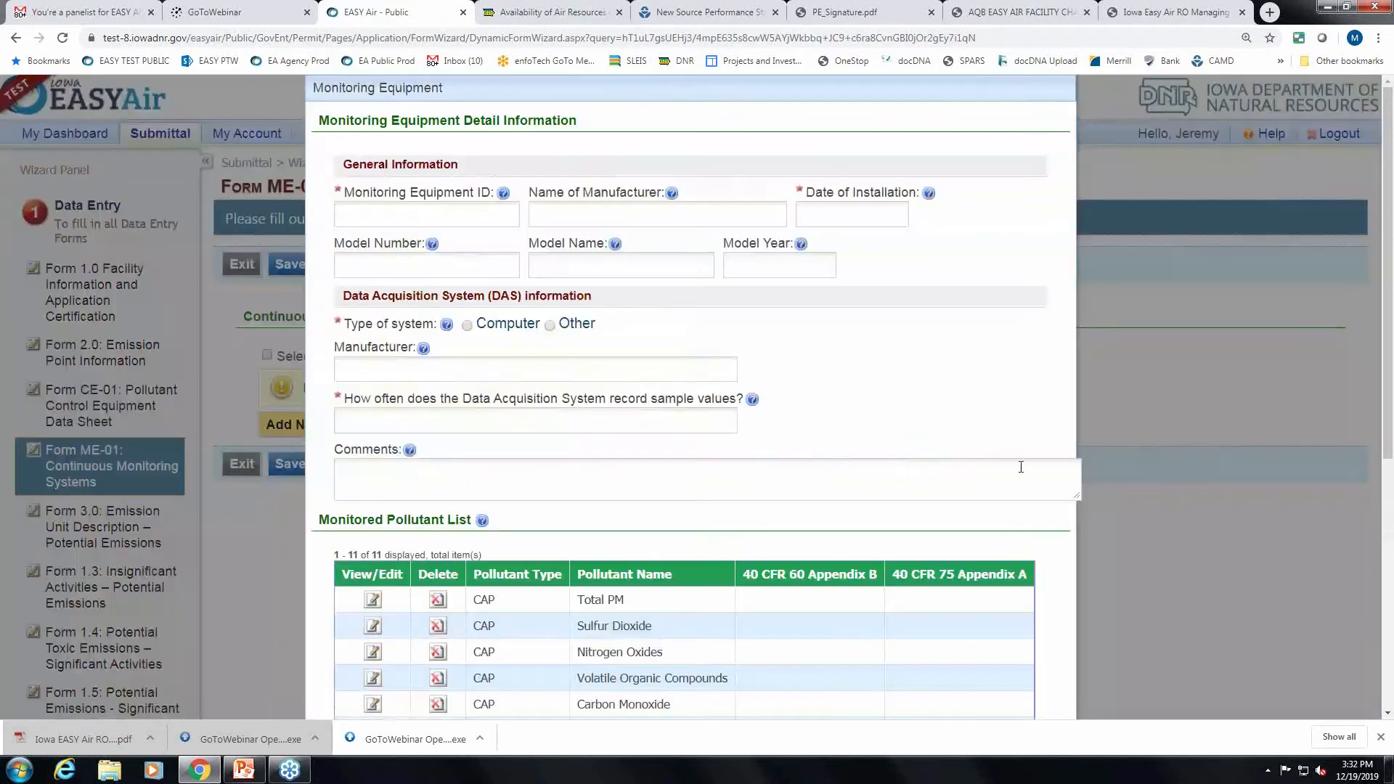
scroll(601, 261, down, 2)
scroll(601, 260, up, 2)
click(491, 216)
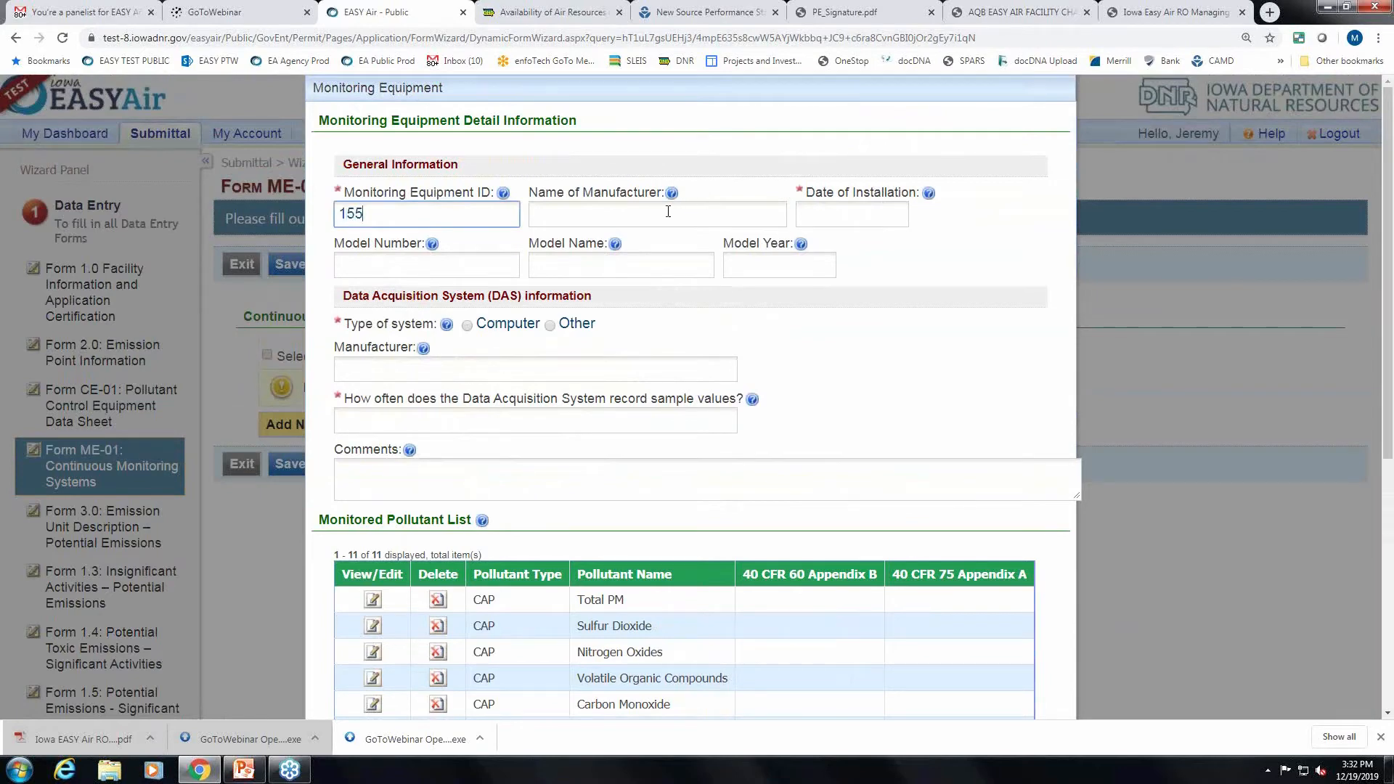
click(825, 217)
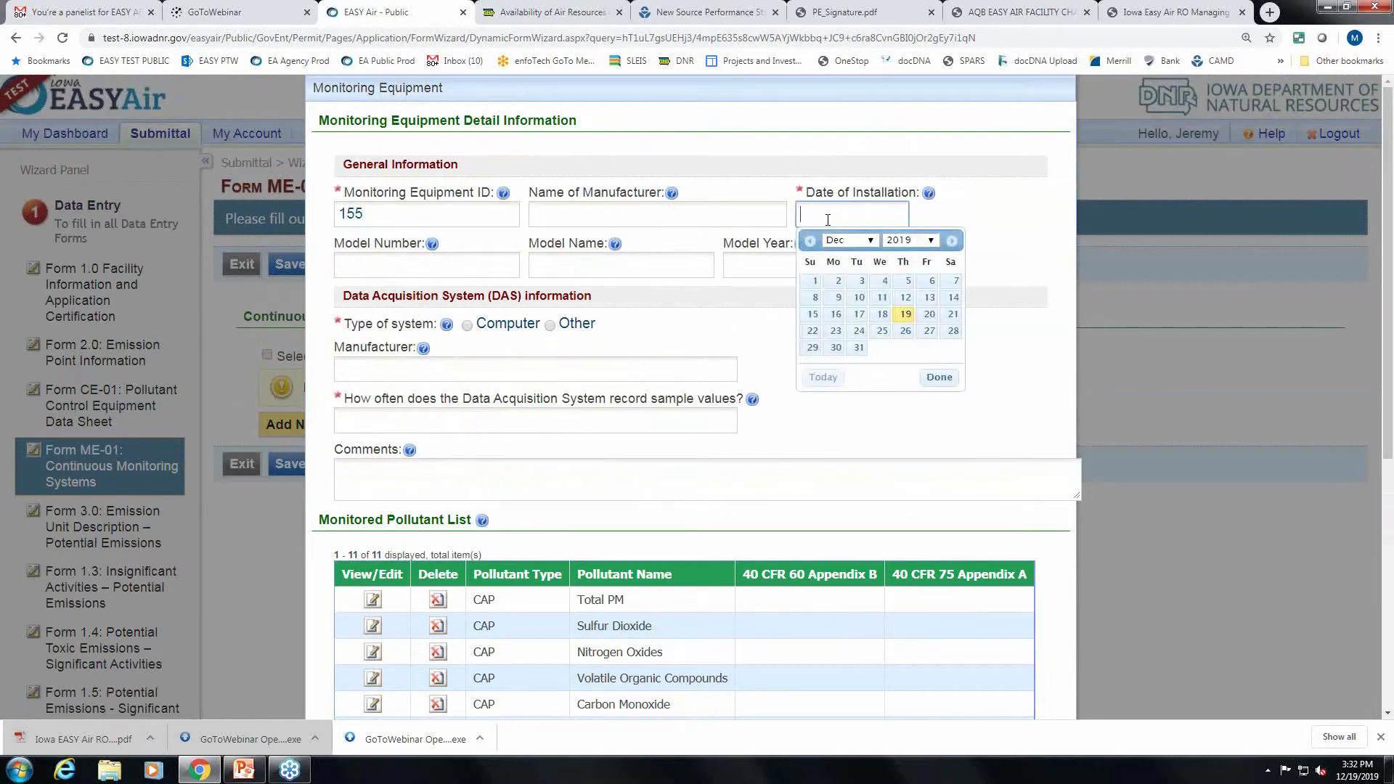
click(838, 280)
scroll(920, 333, down, 1)
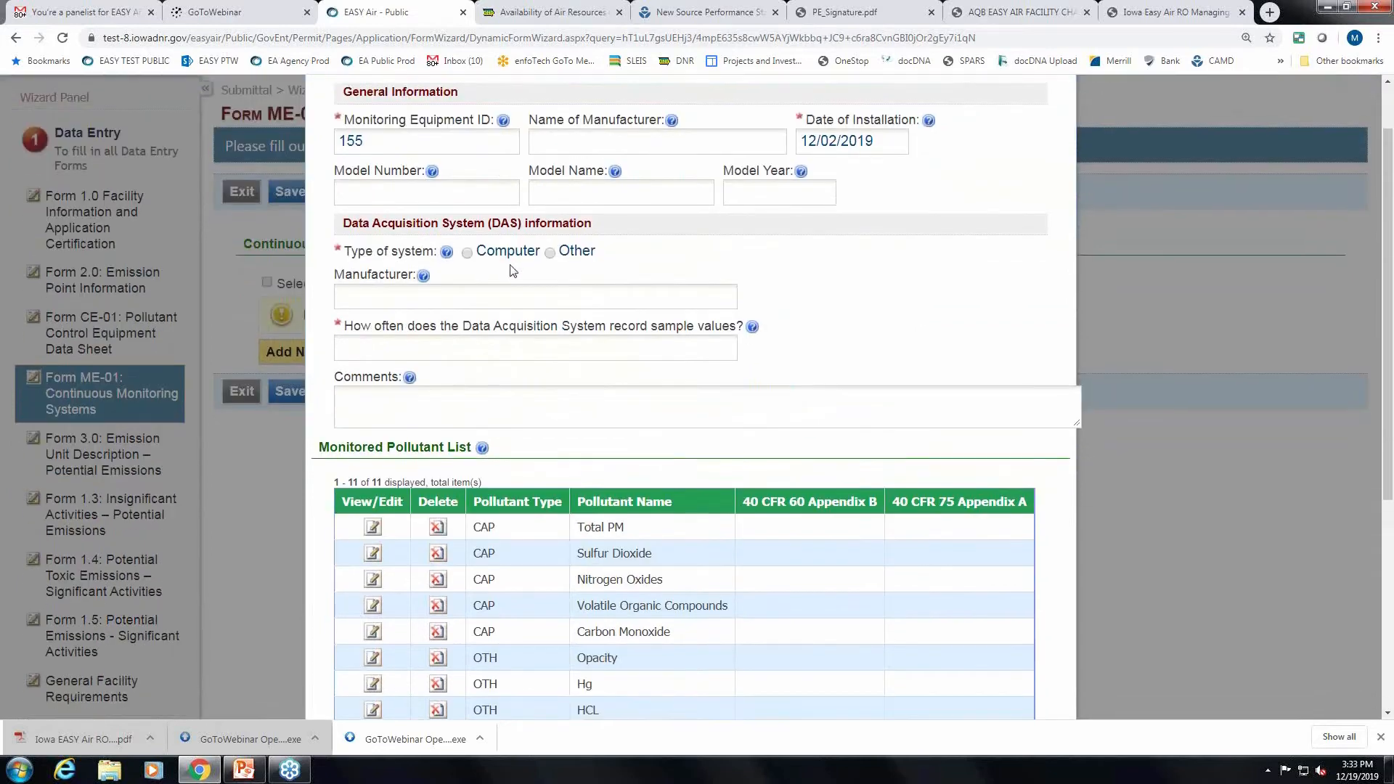
click(468, 253)
click(426, 349)
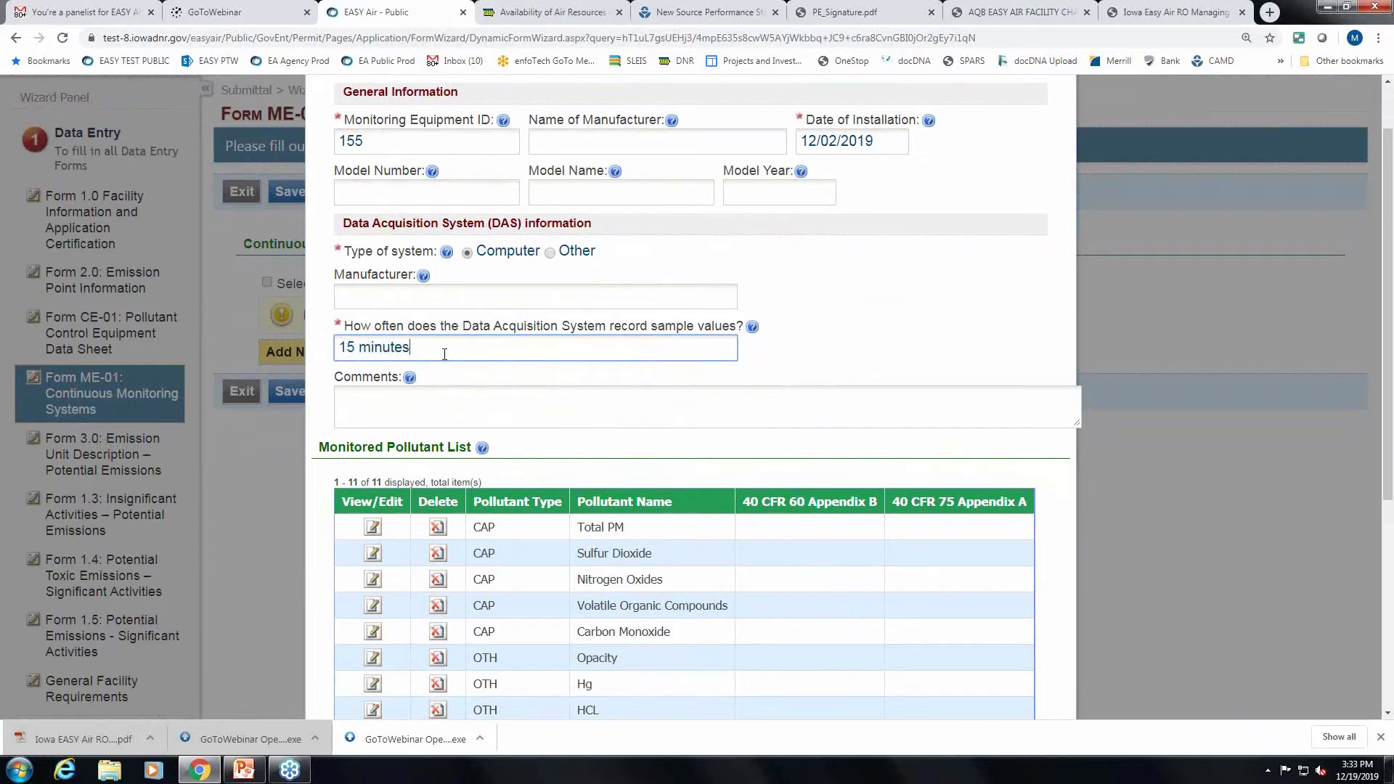
scroll(452, 342, down, 4)
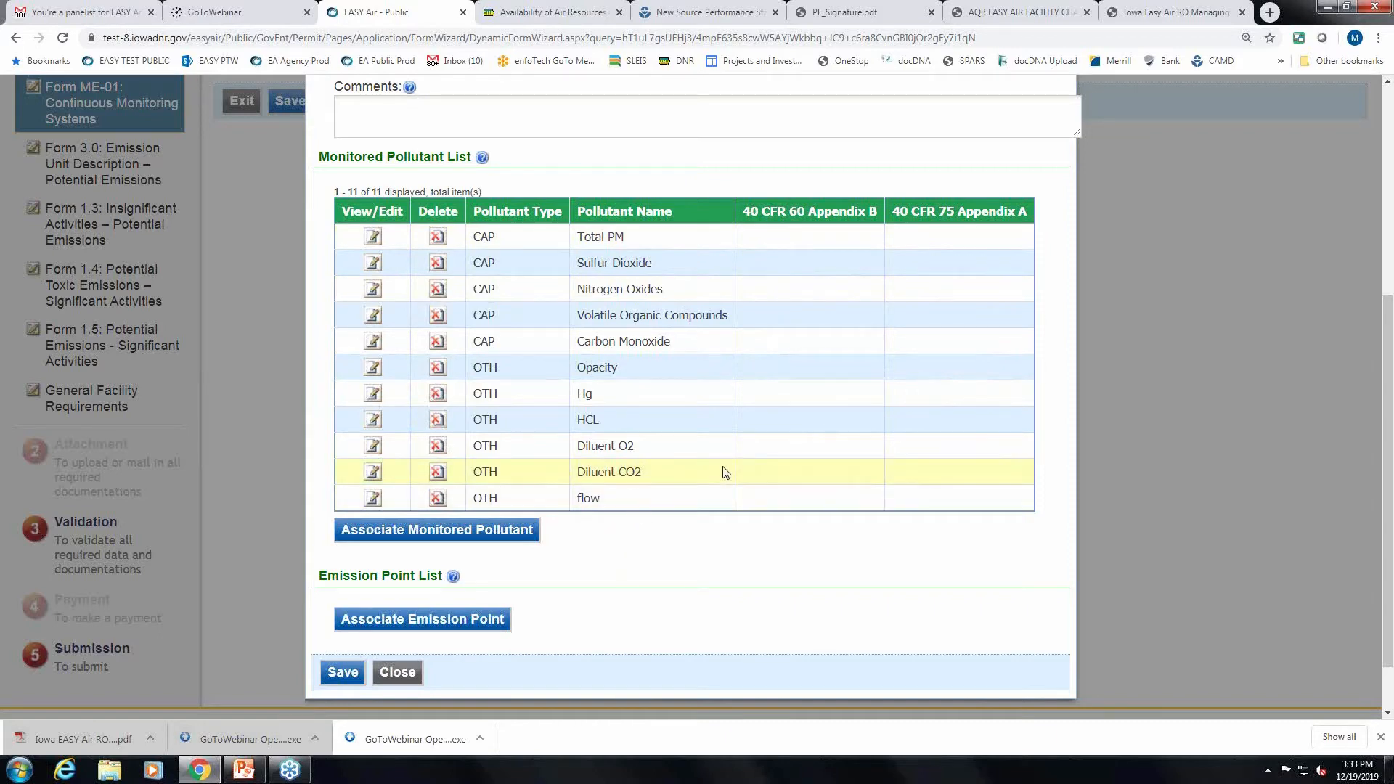
Delete Total PM and Sulfur Dioxide from the monitored pollutant list.
scroll(726, 473, down, 1)
scroll(726, 473, up, 1)
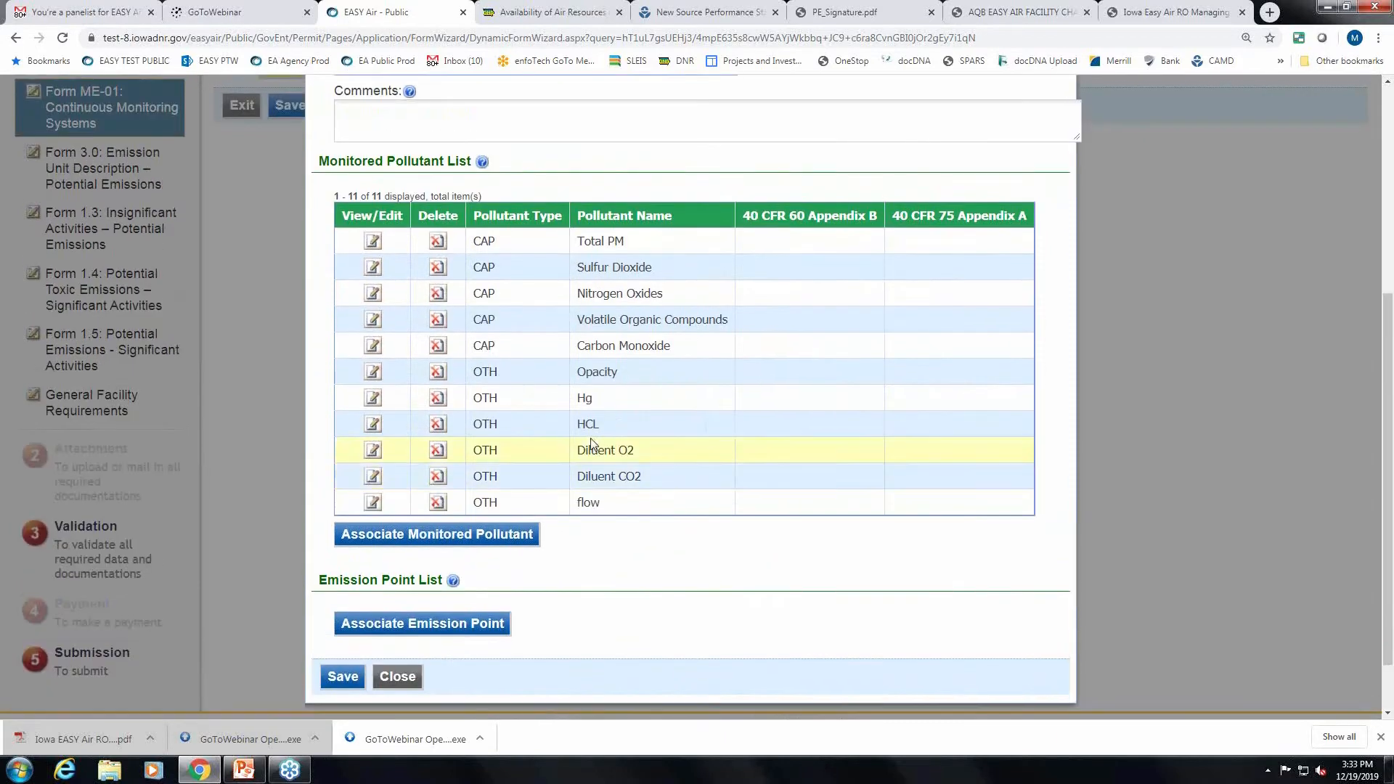
click(438, 242)
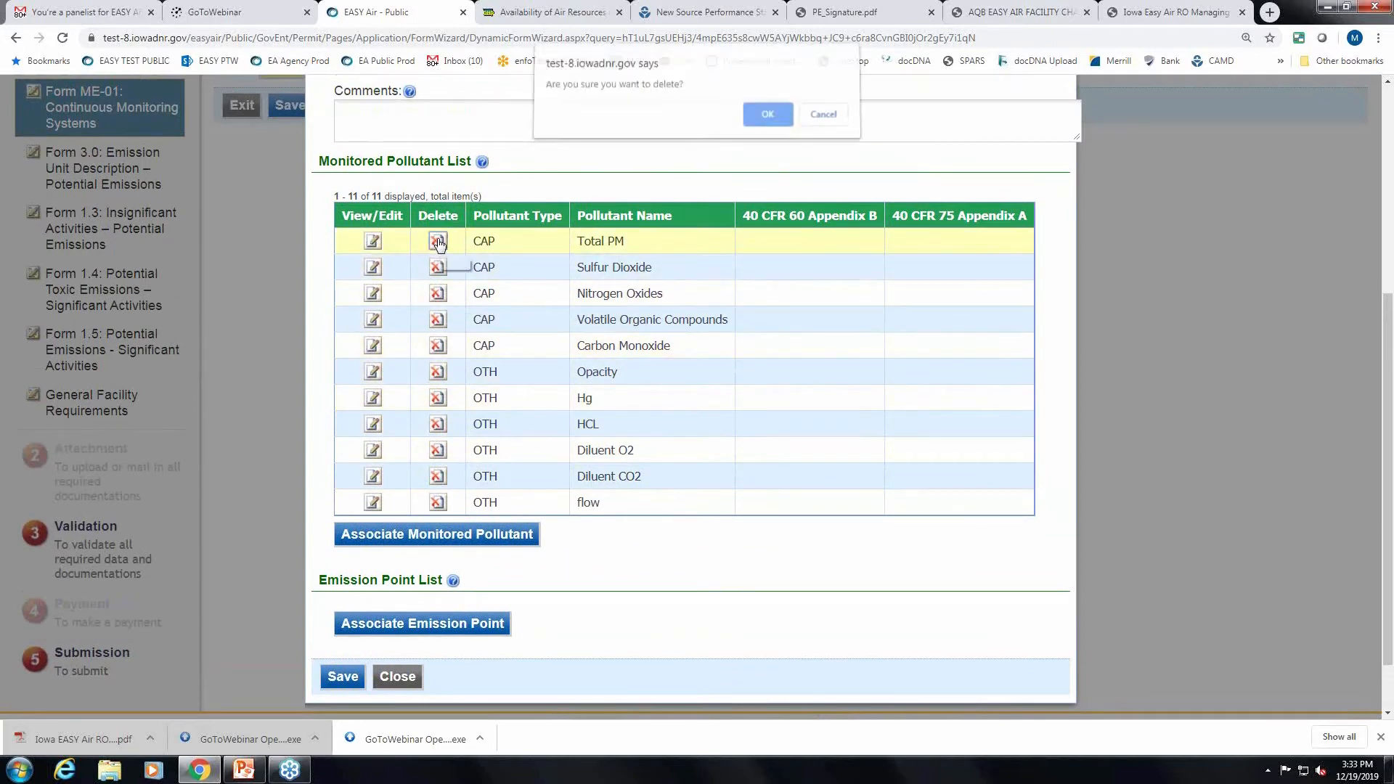
click(764, 117)
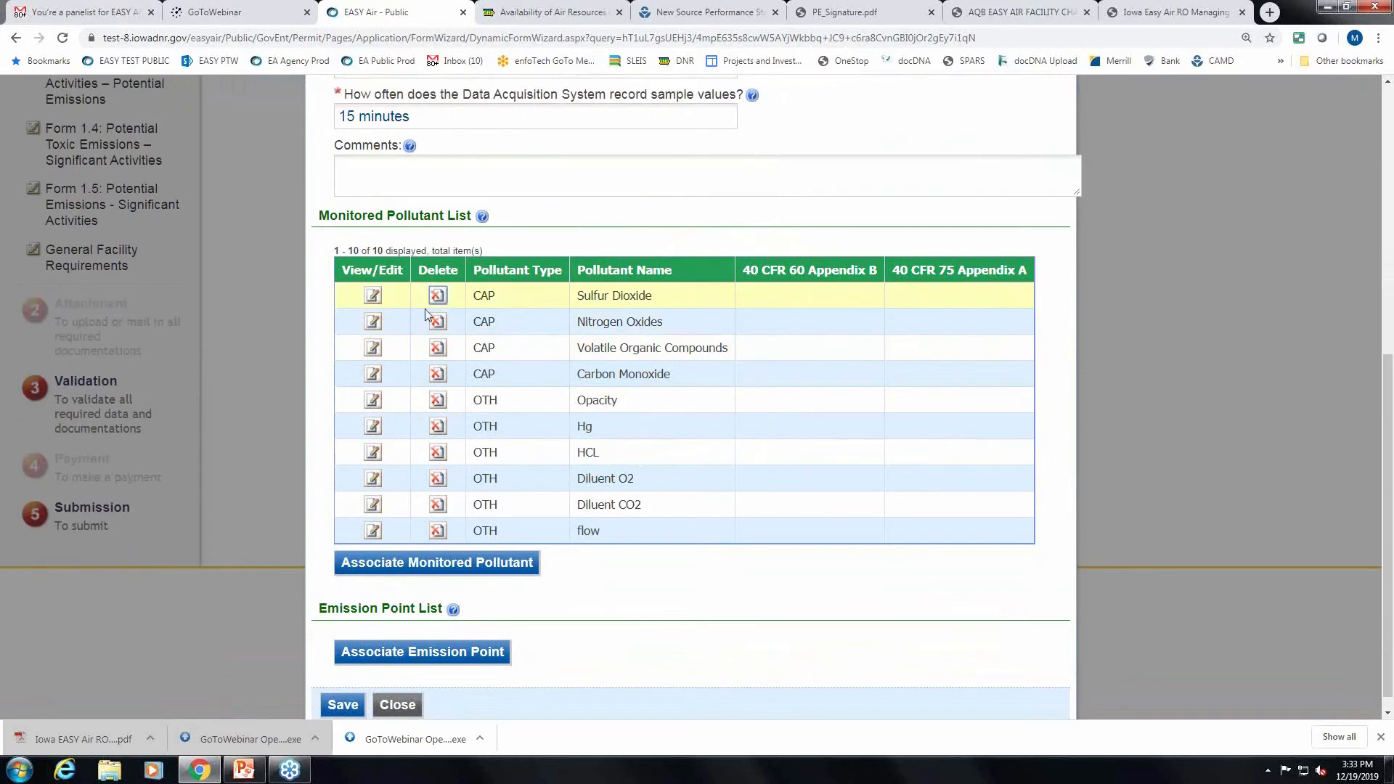
click(438, 296)
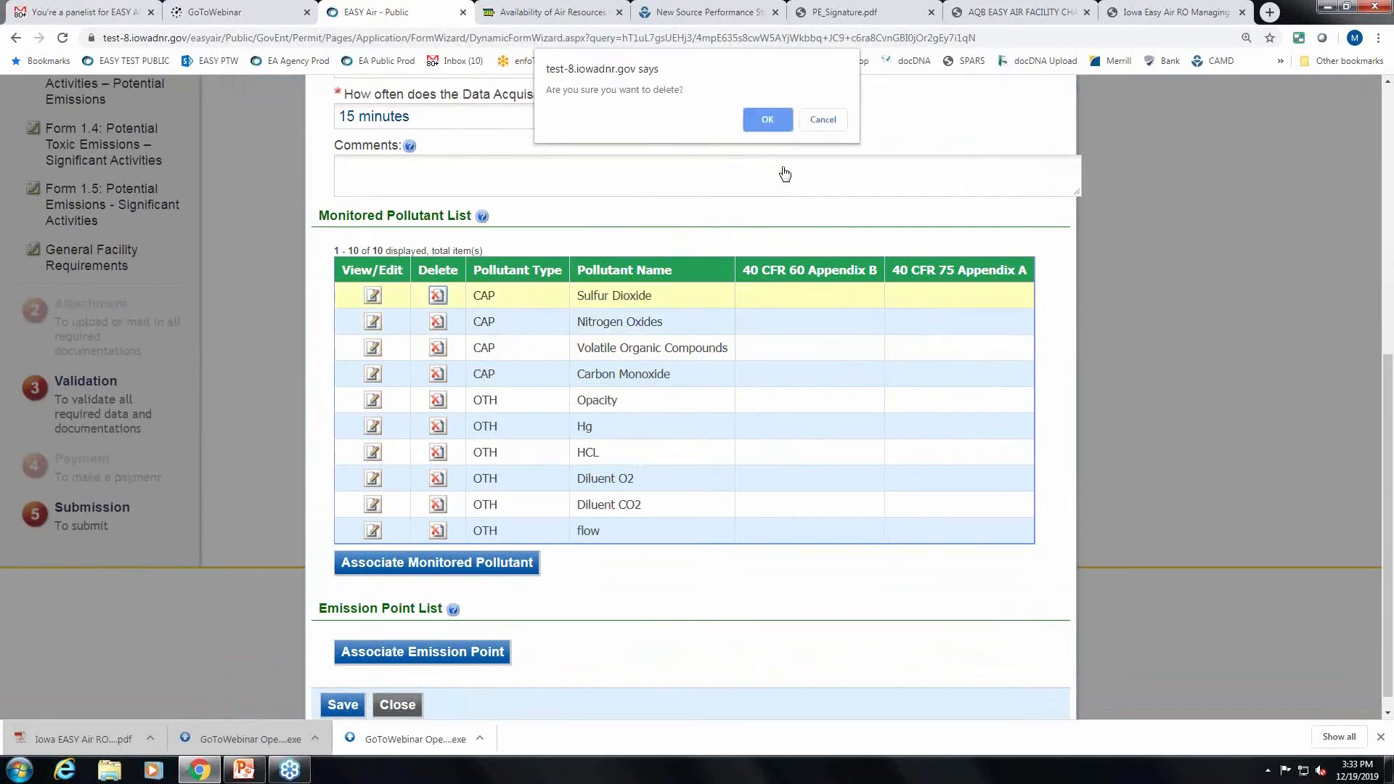
click(763, 120)
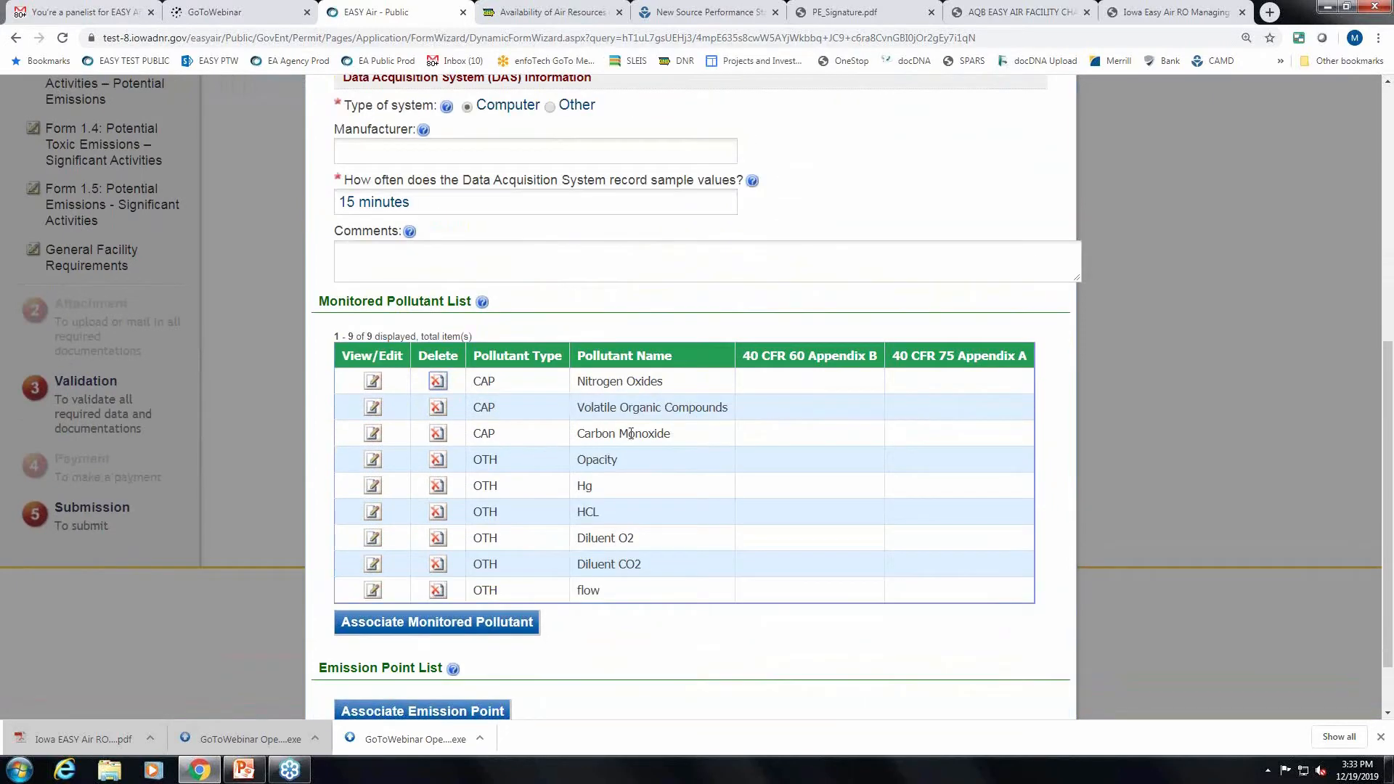
Delete Volatile Organic Compounds, Hg and HCL from the monitored pollutant list.
click(436, 408)
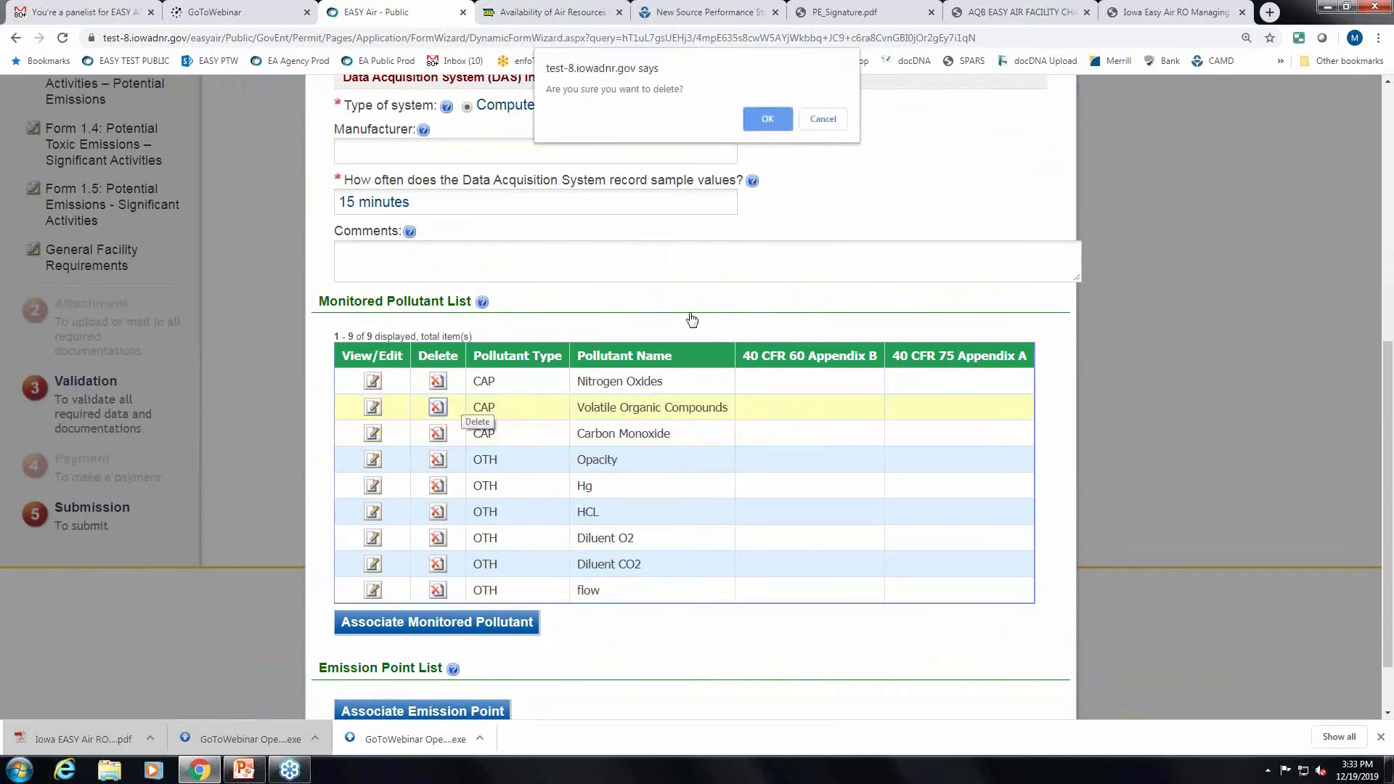
click(772, 122)
click(437, 474)
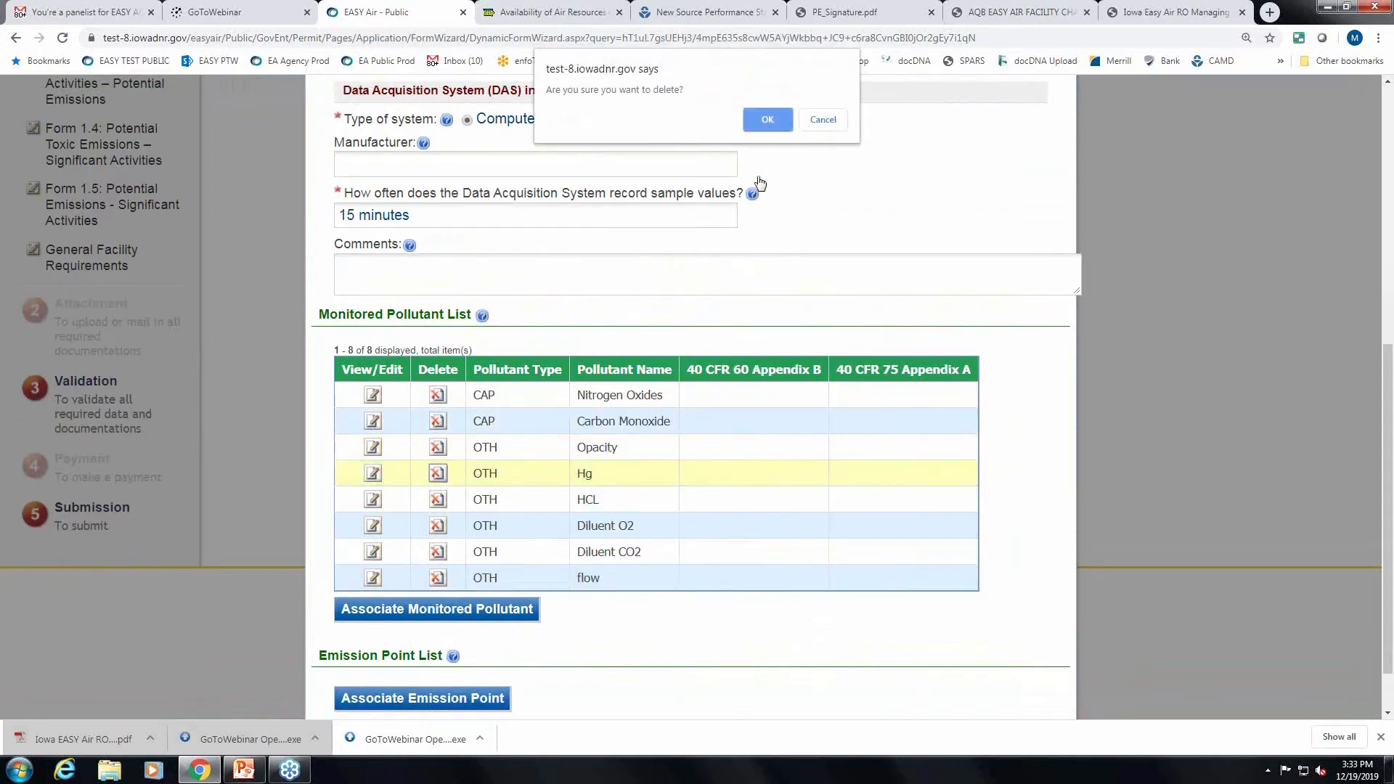
click(765, 120)
click(437, 486)
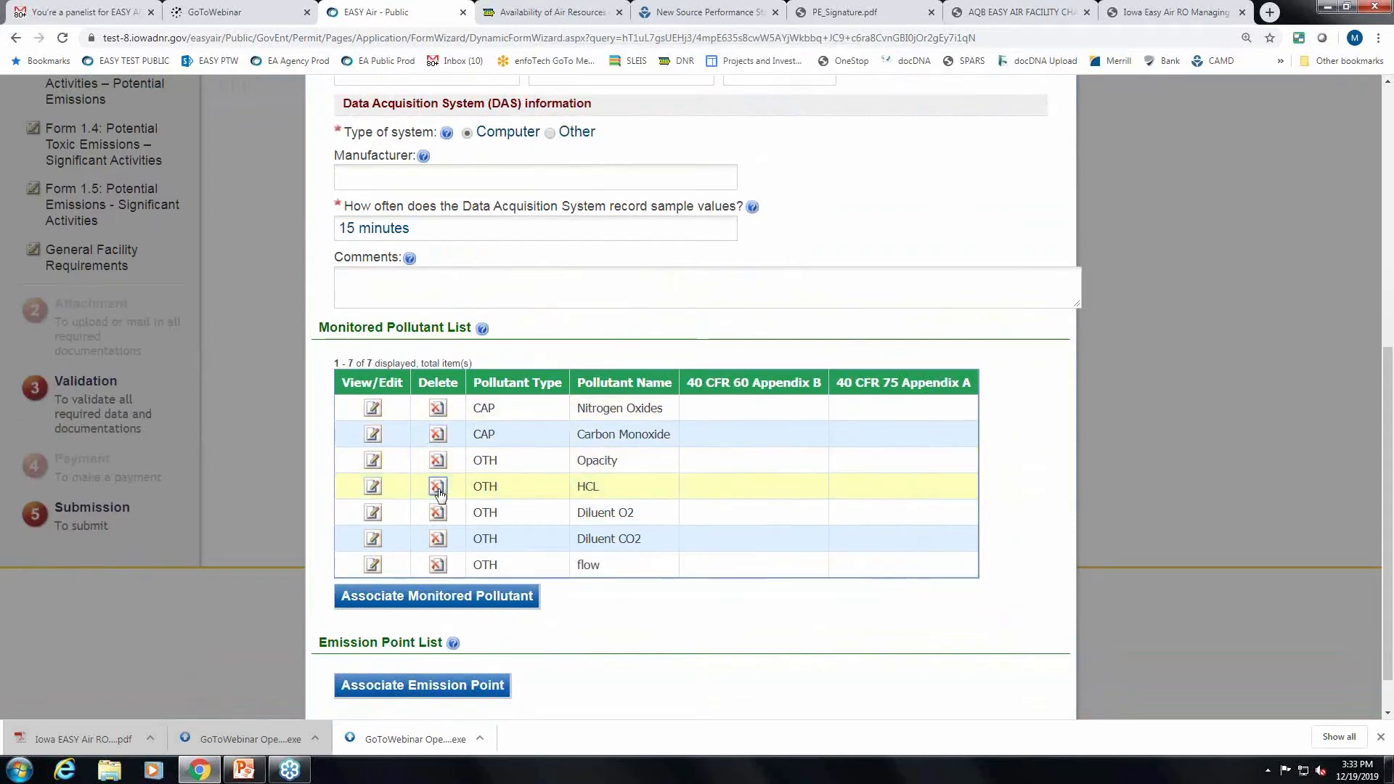
click(768, 121)
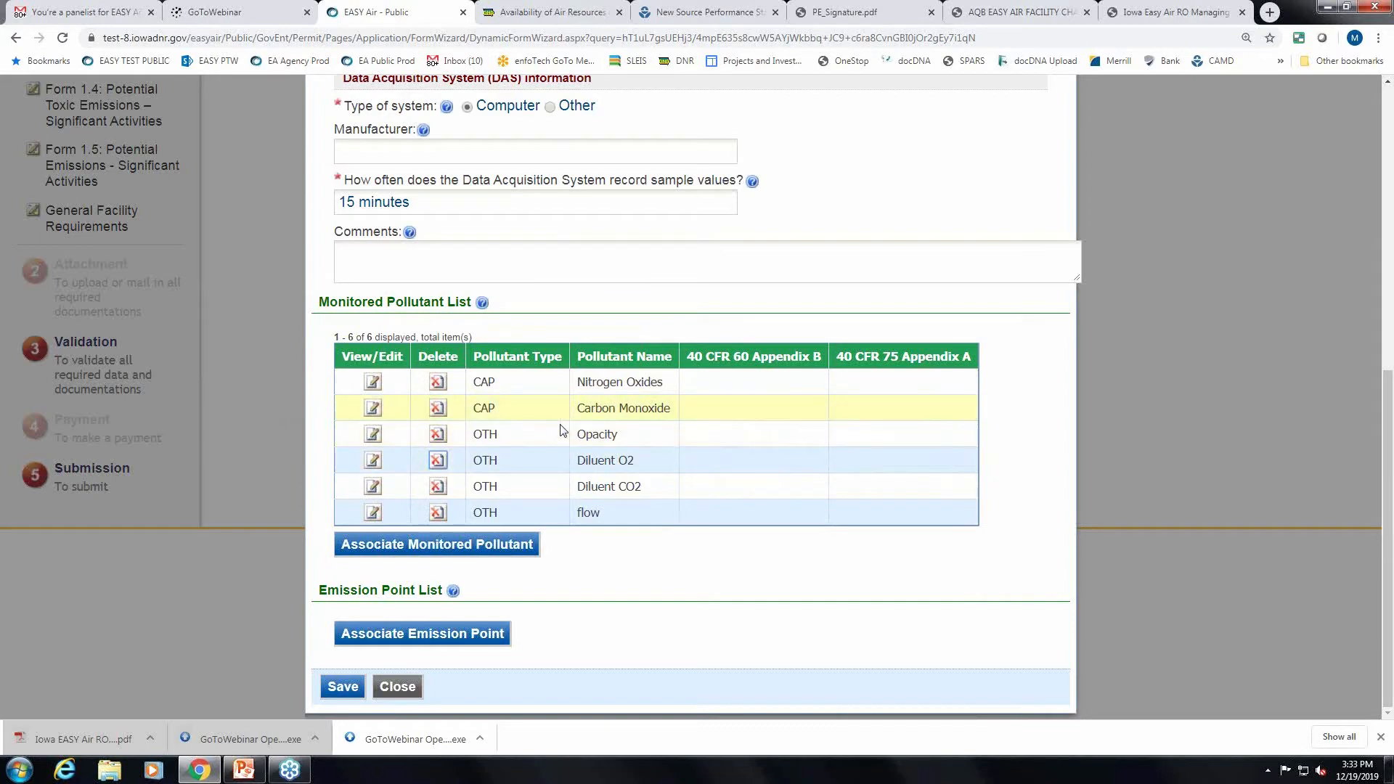
Answer No for Nitrogen Oxides' 40 CFR 60 Appendix B and 40 CFR 75 Appendix A tests.
click(372, 382)
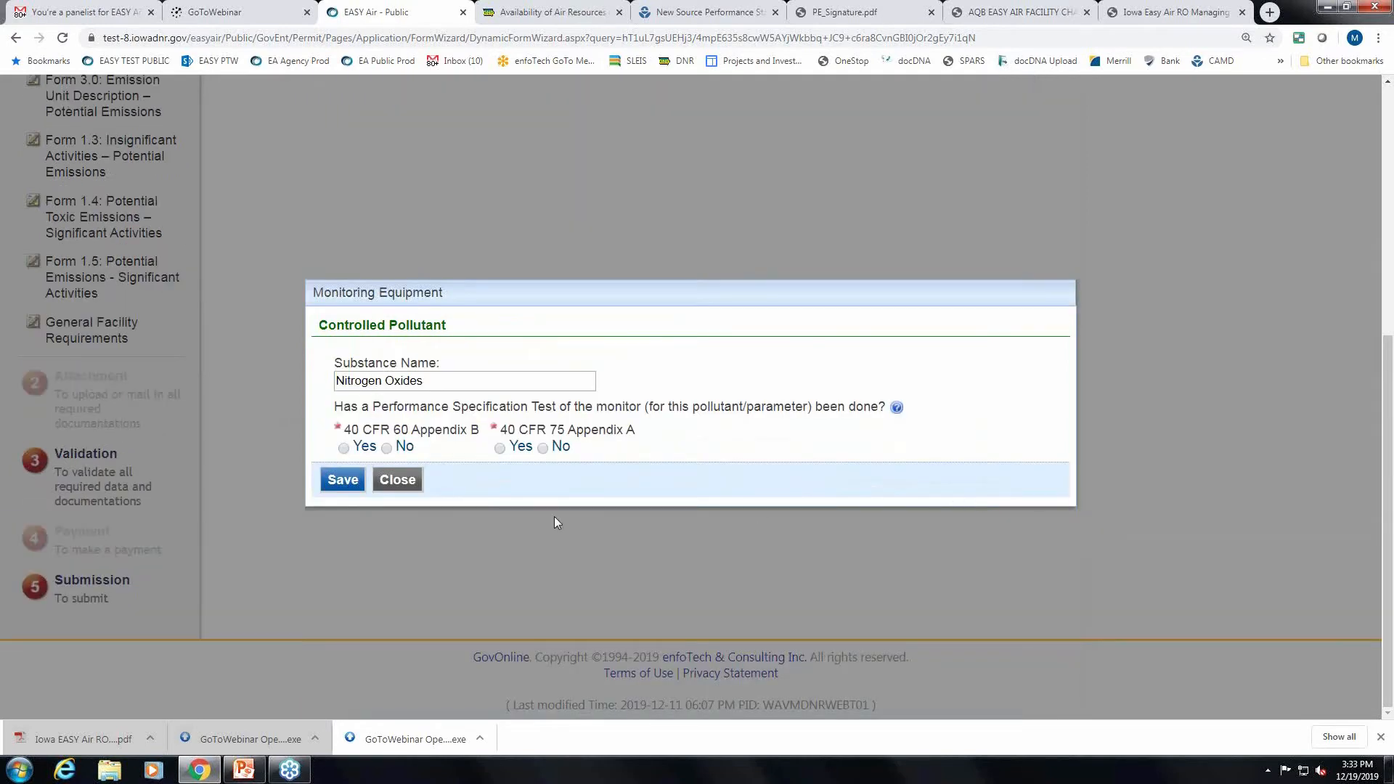
click(404, 447)
click(544, 448)
click(350, 484)
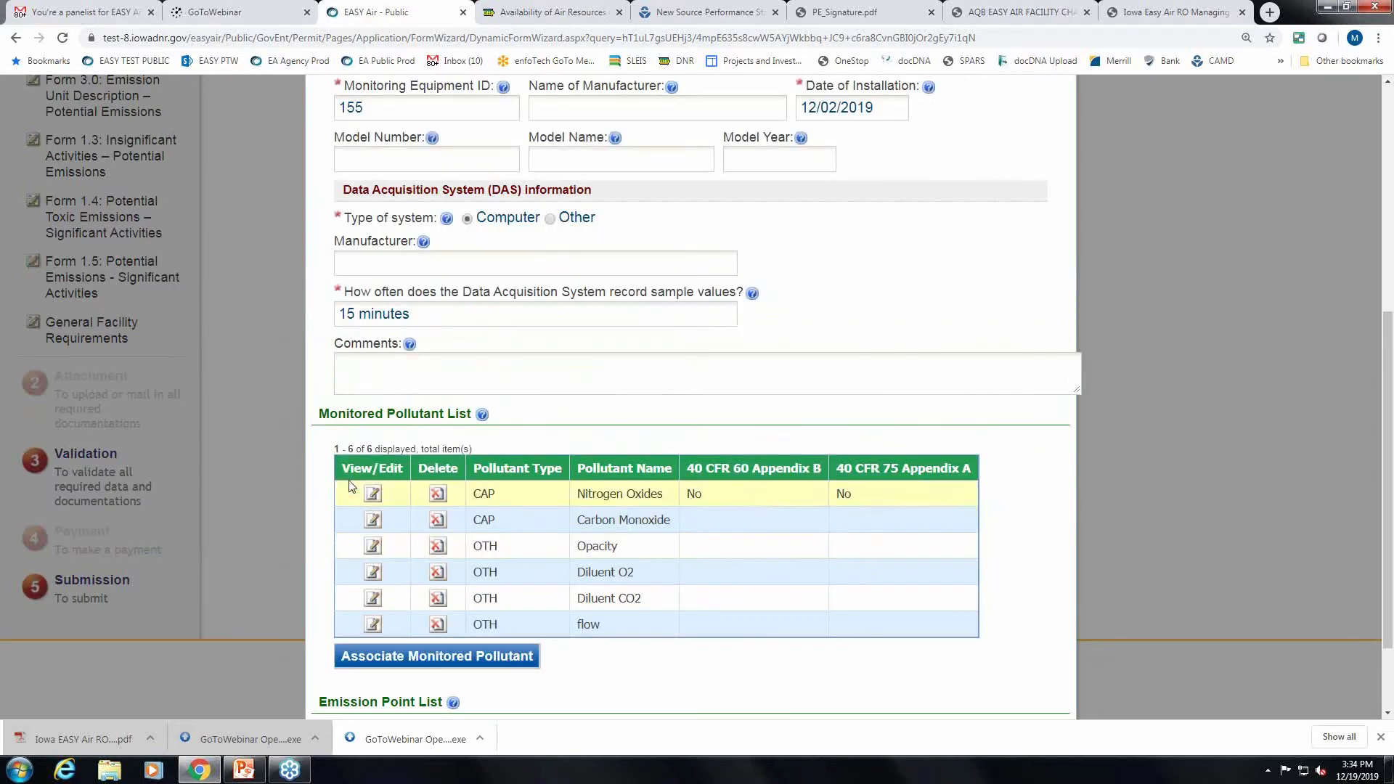
scroll(1144, 568, down, 3)
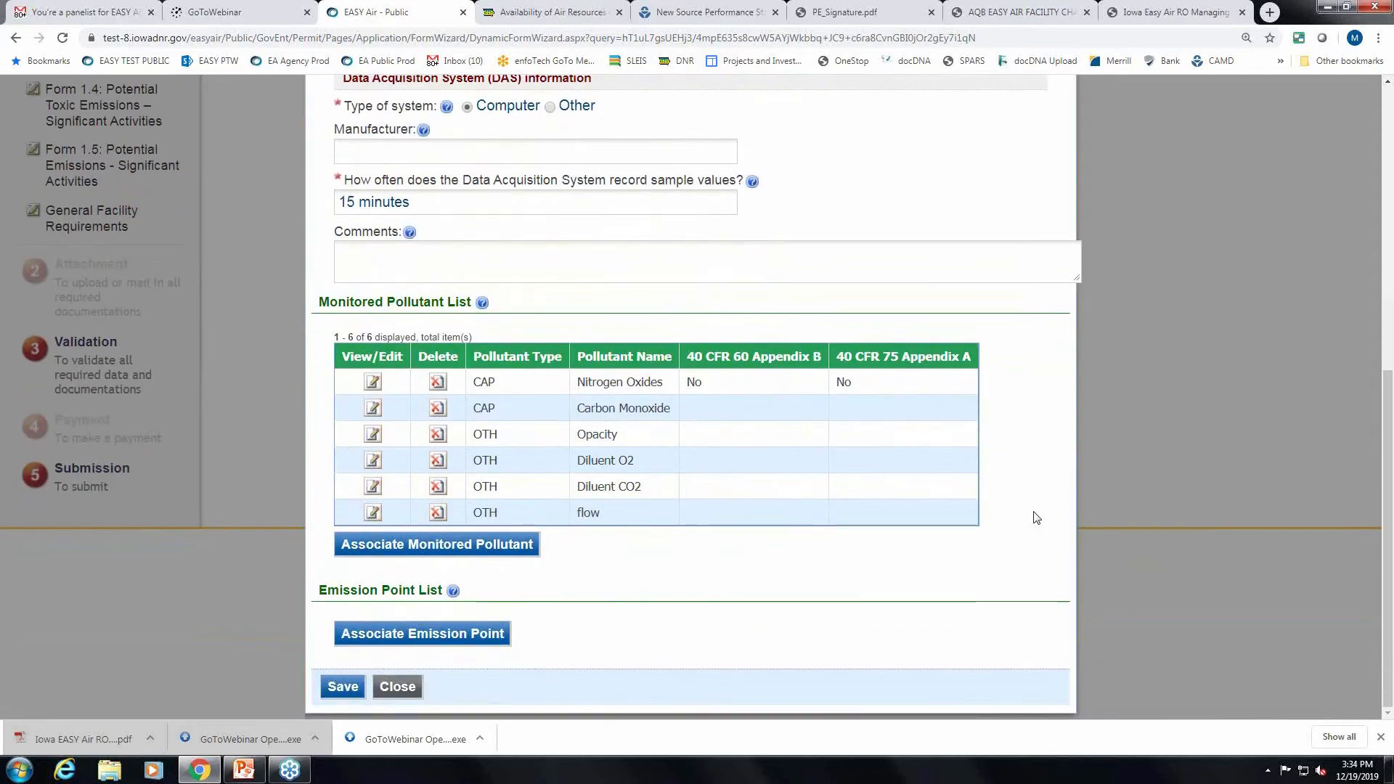
Associate emission point EP-01 with monitoring equipment 155 and save the equipment record.
click(475, 639)
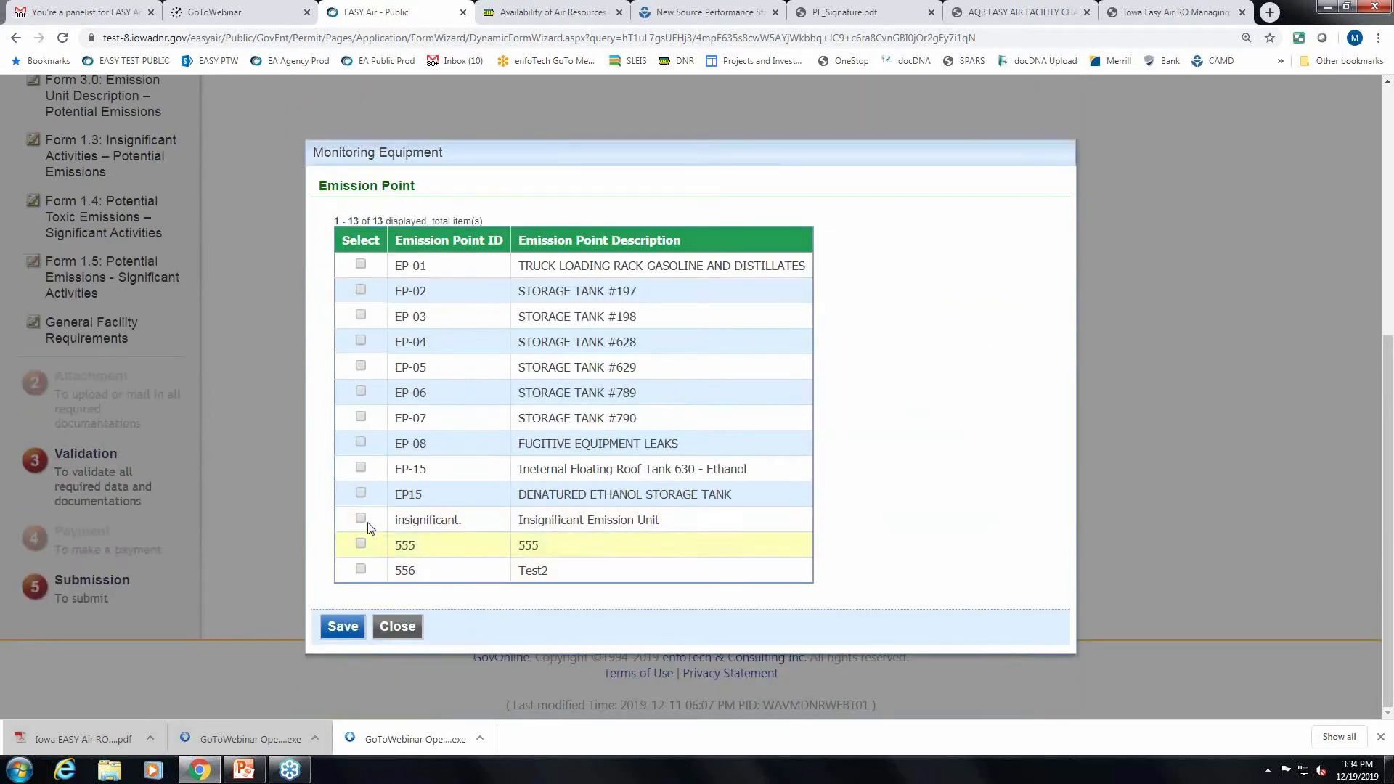
click(361, 265)
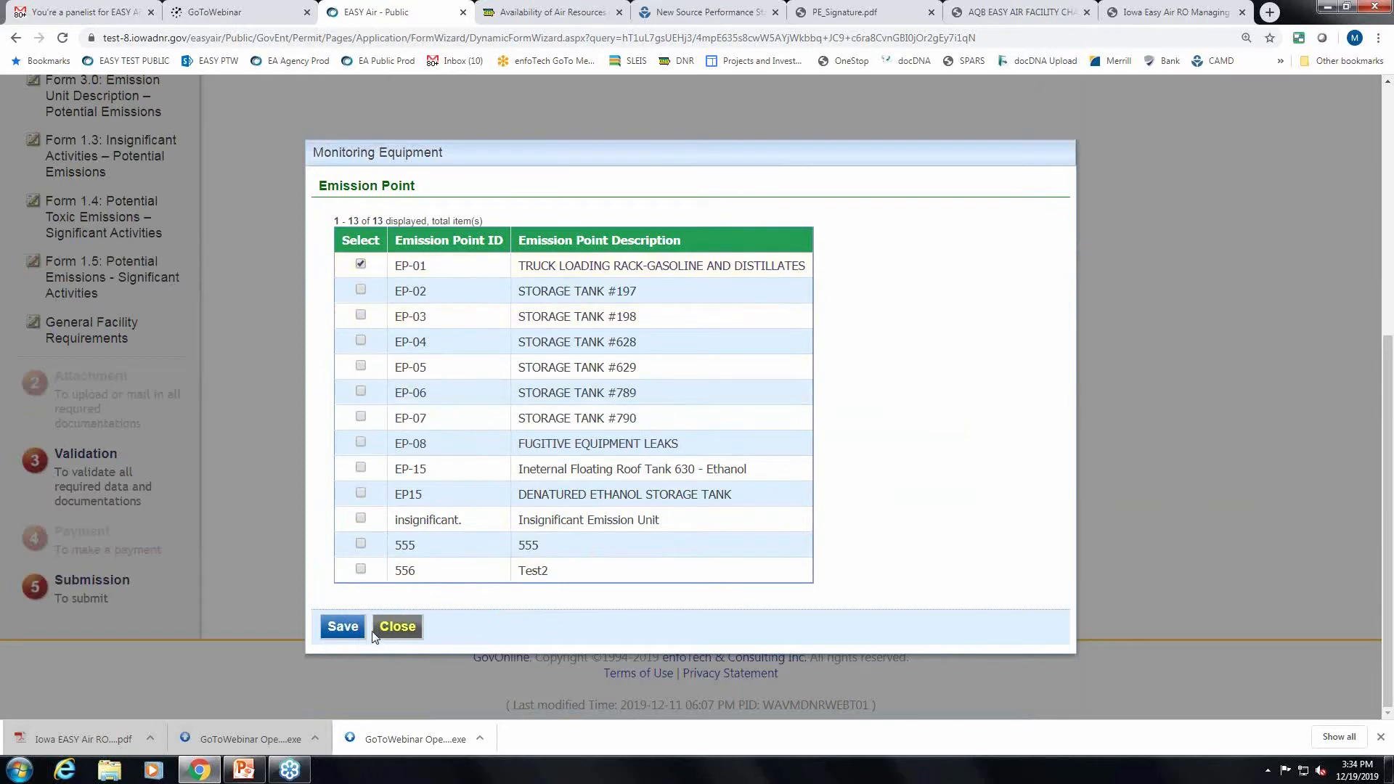
click(346, 627)
scroll(881, 504, down, 2)
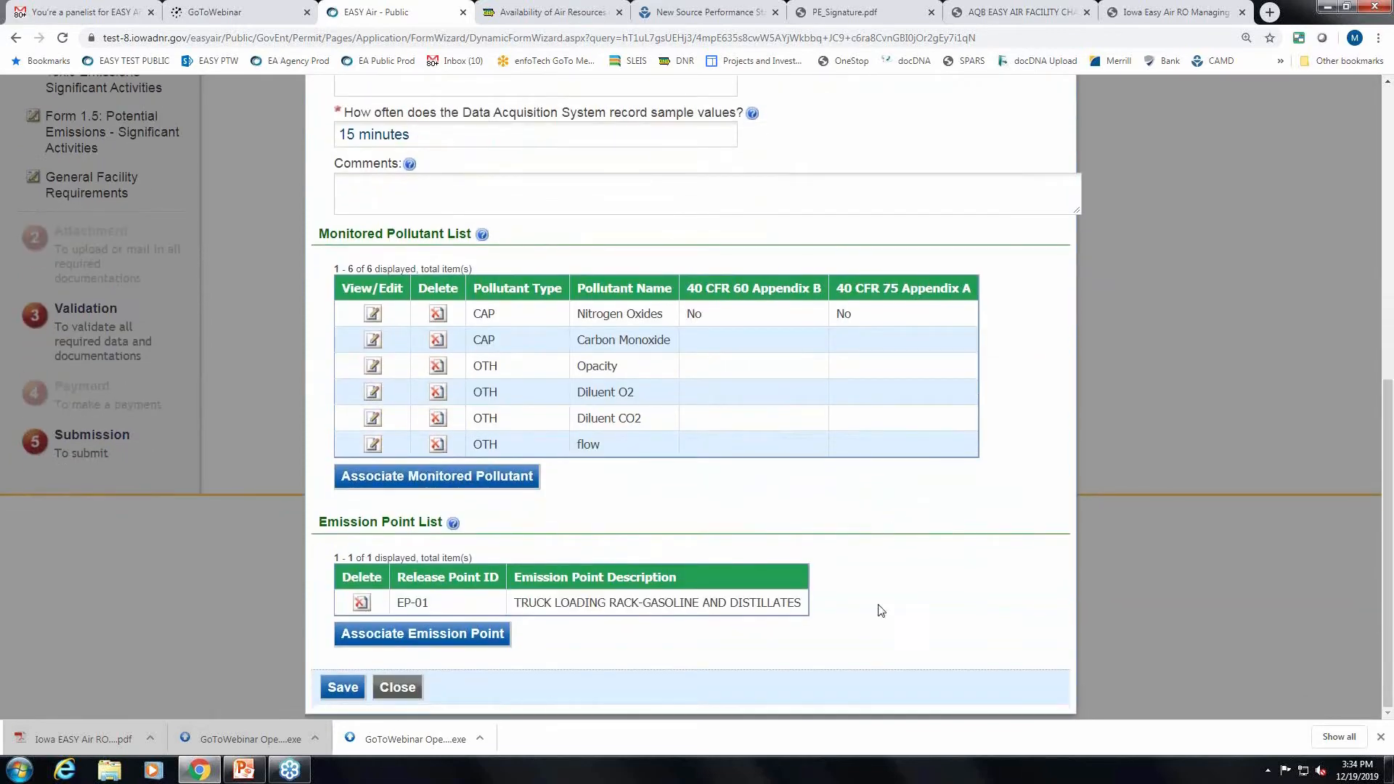
click(342, 687)
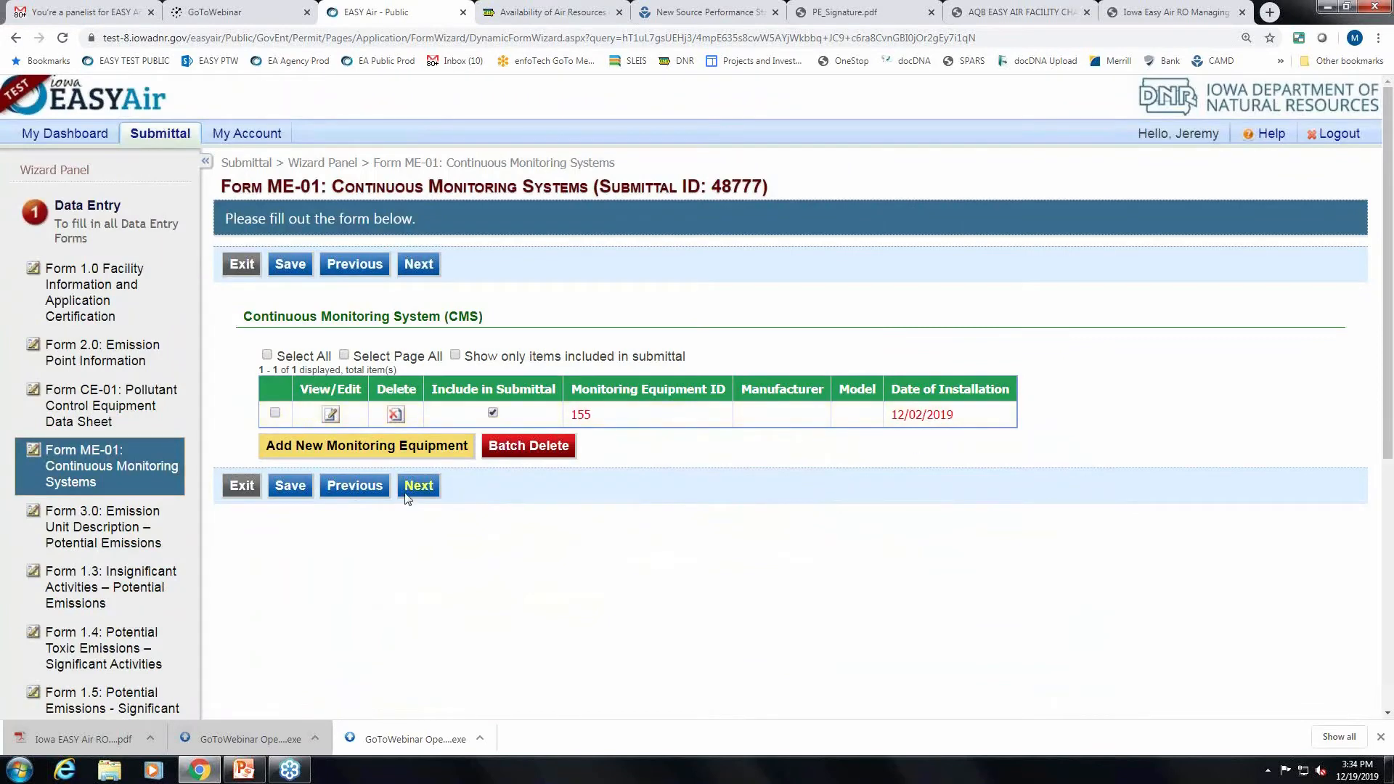
Save Form ME-01 and continue to the Form 3.0 emission unit list.
click(302, 493)
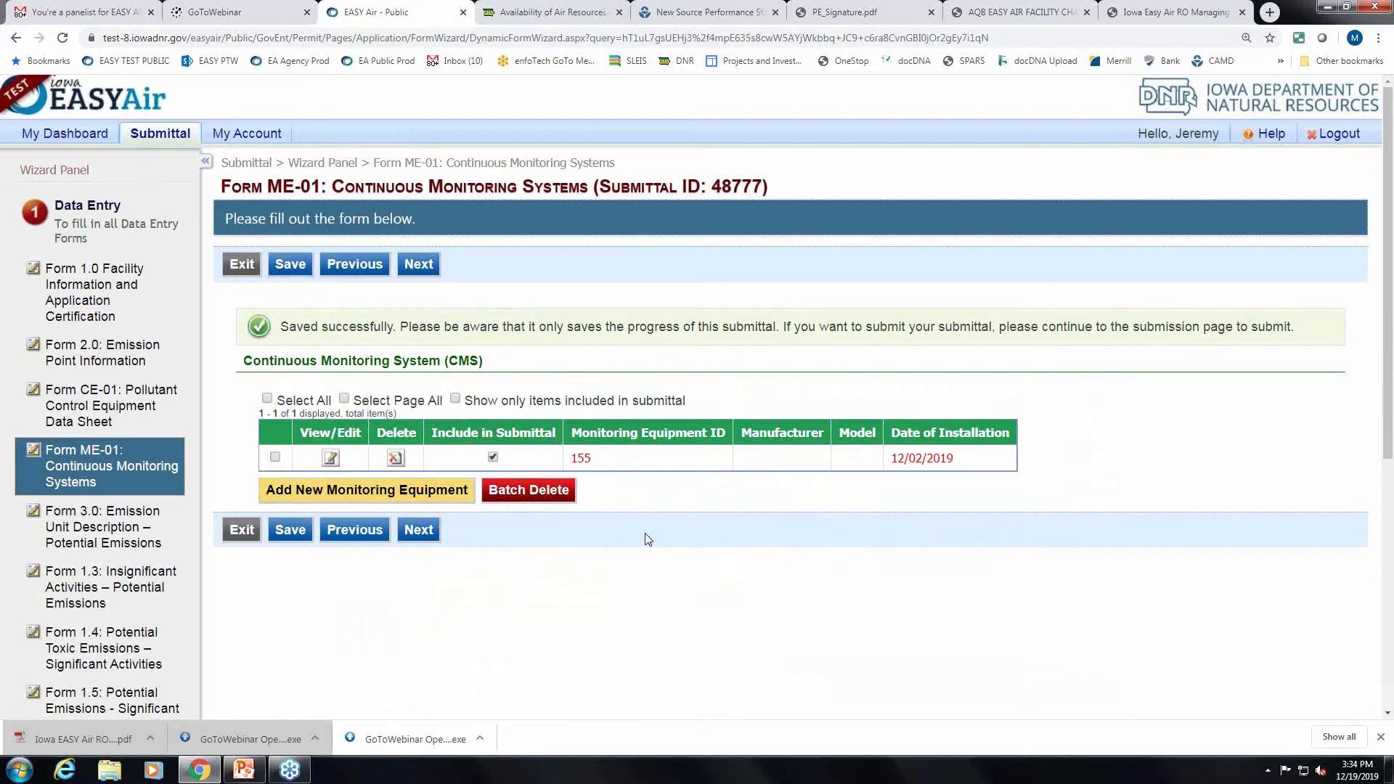
scroll(647, 539, down, 1)
click(419, 459)
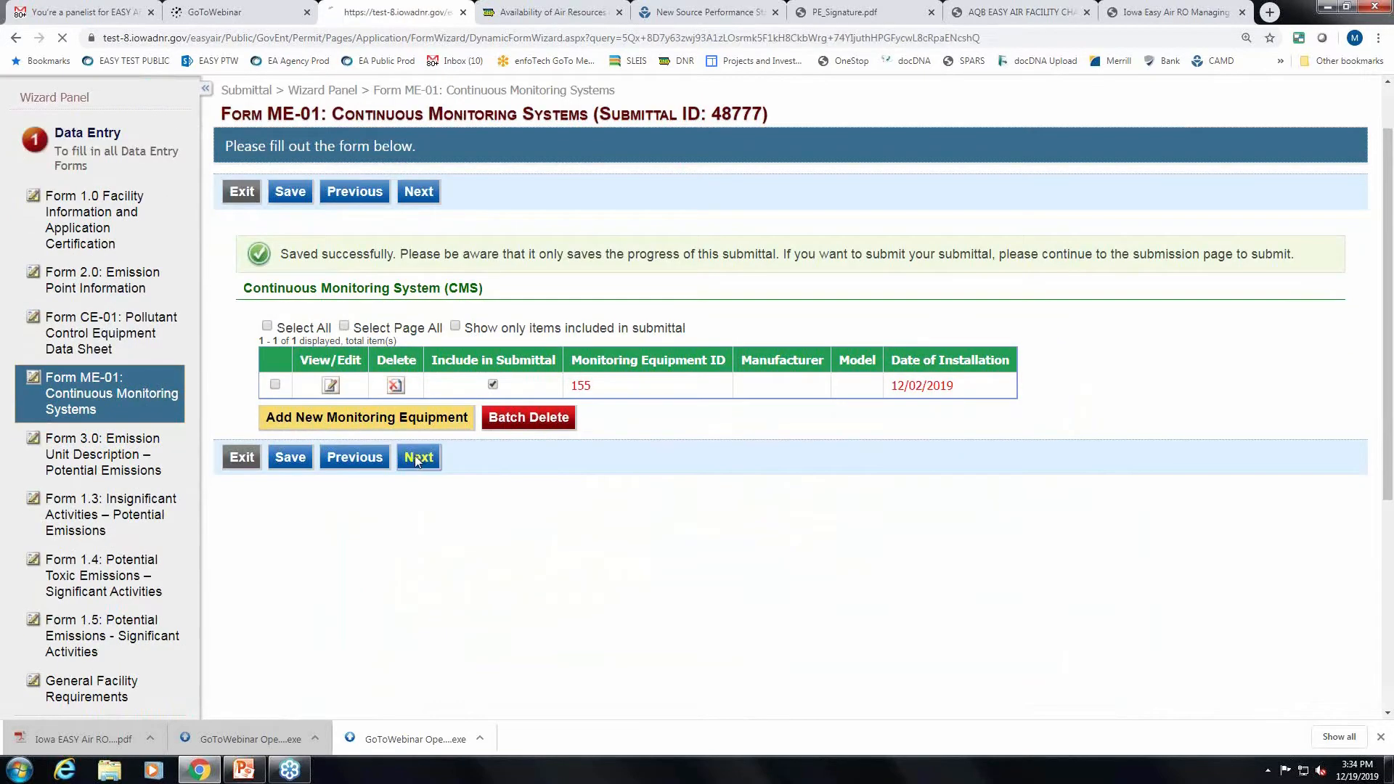
scroll(1243, 545, down, 2)
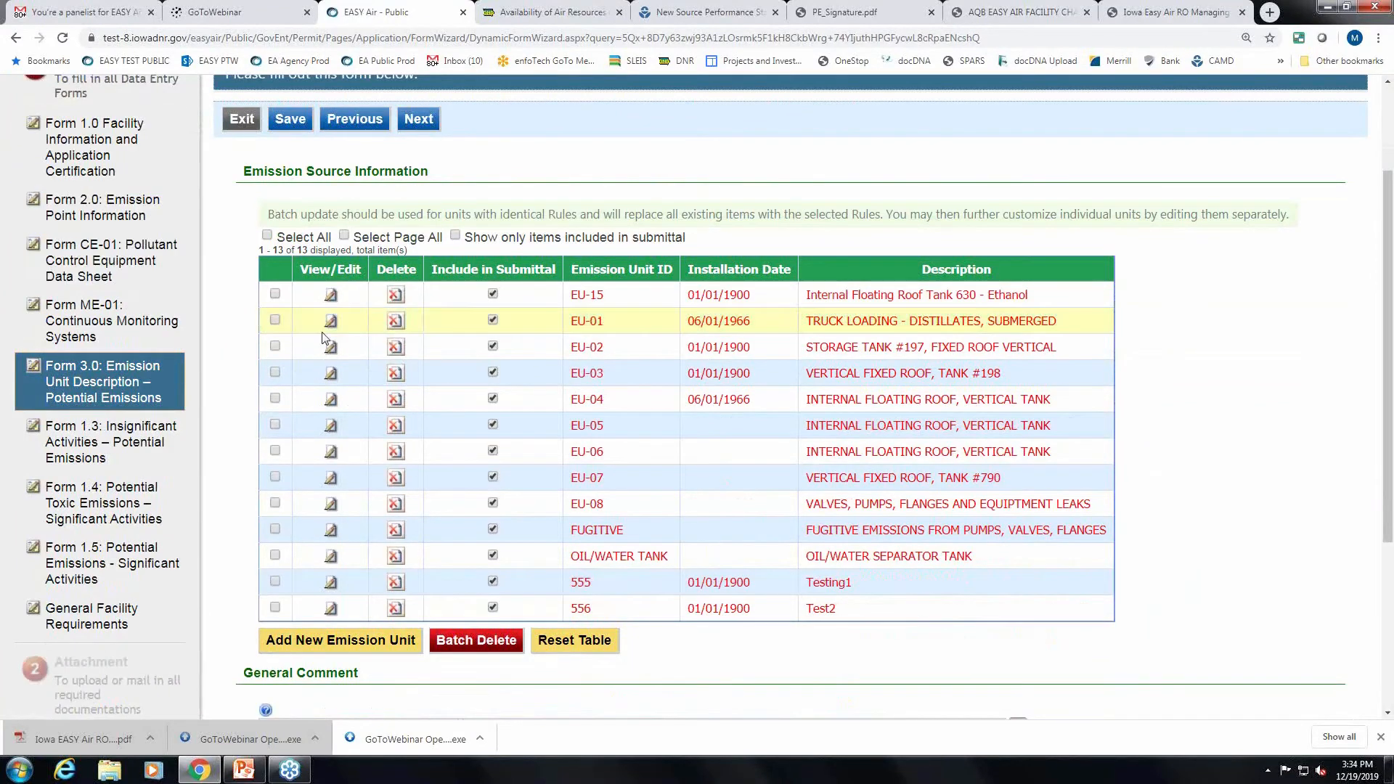
Open emission unit EU-15 and review its SCC codes, raw materials and design rate.
click(330, 295)
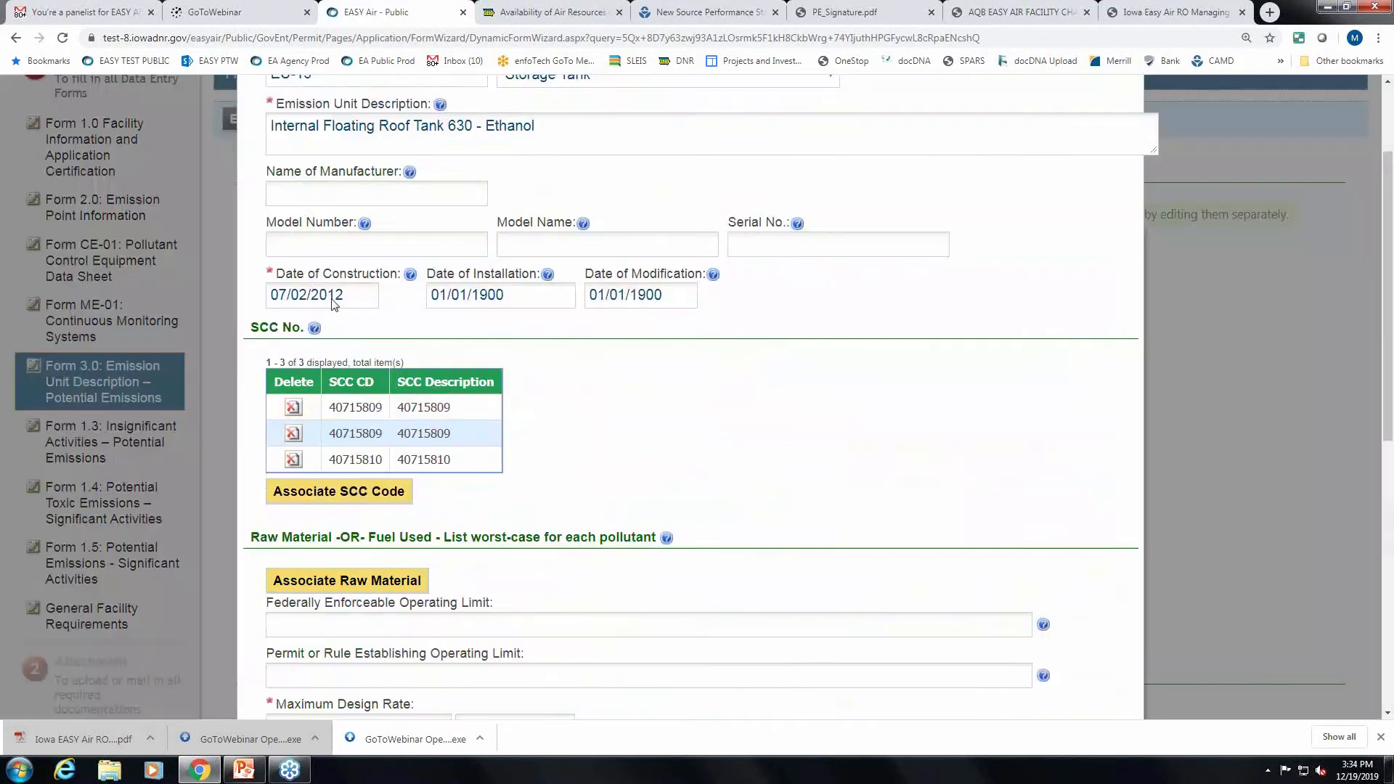
scroll(943, 438, up, 2)
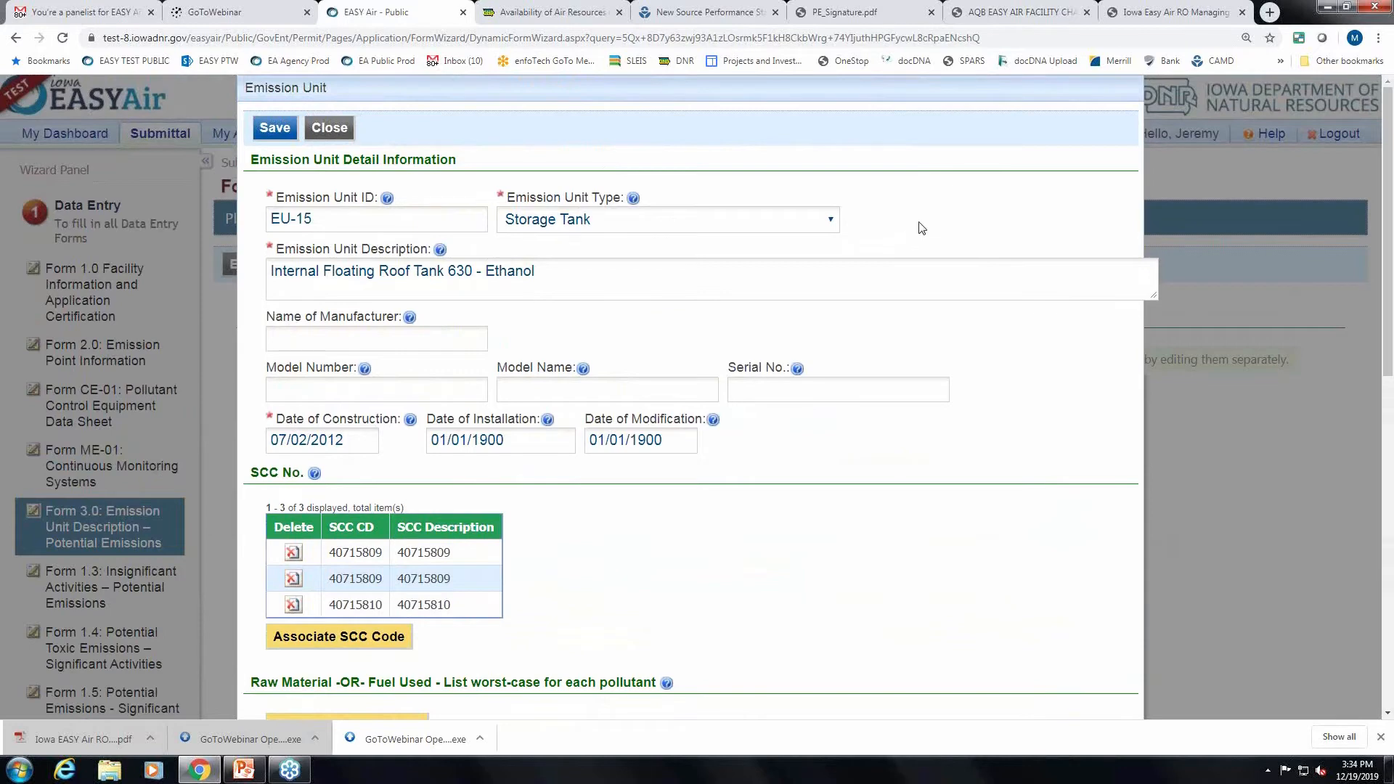
scroll(970, 334, down, 1)
scroll(1008, 350, up, 1)
scroll(965, 232, down, 1)
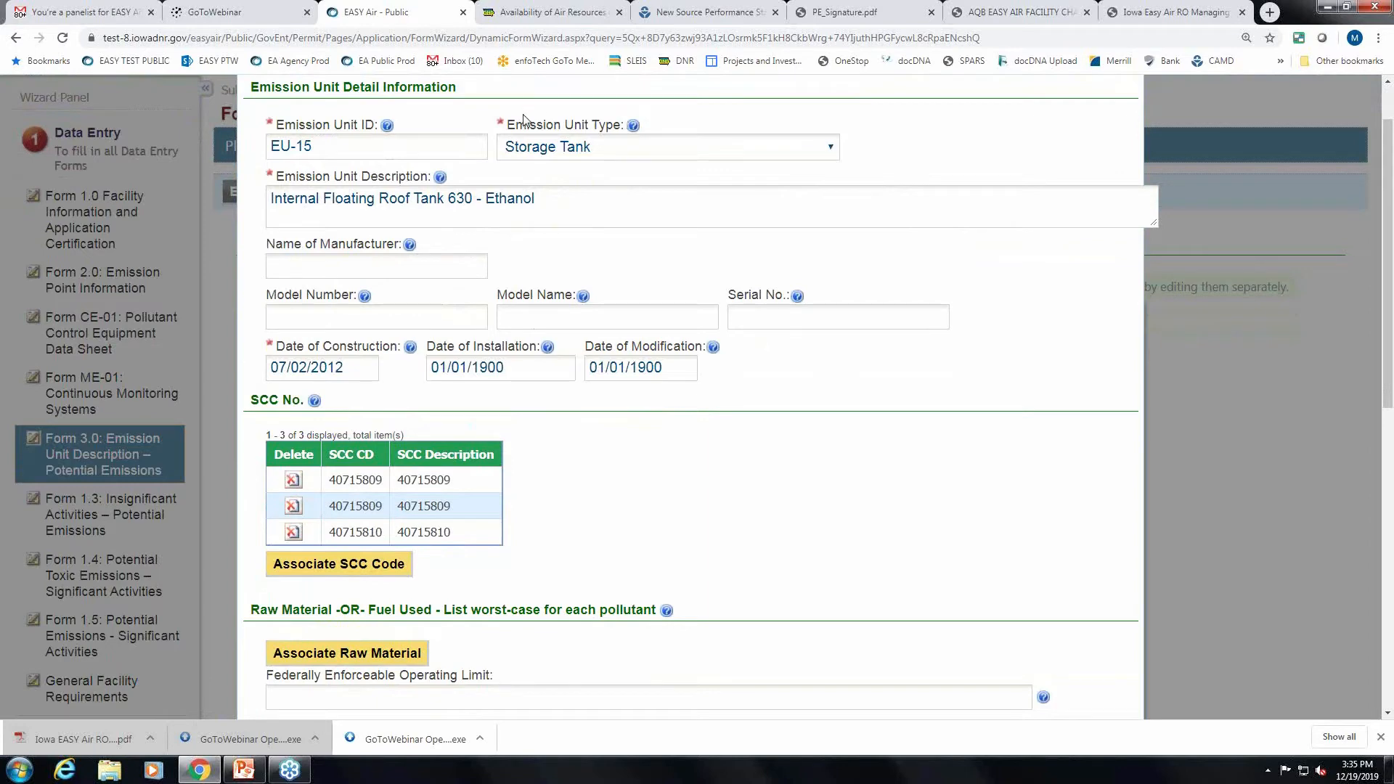
drag(512, 122, 617, 125)
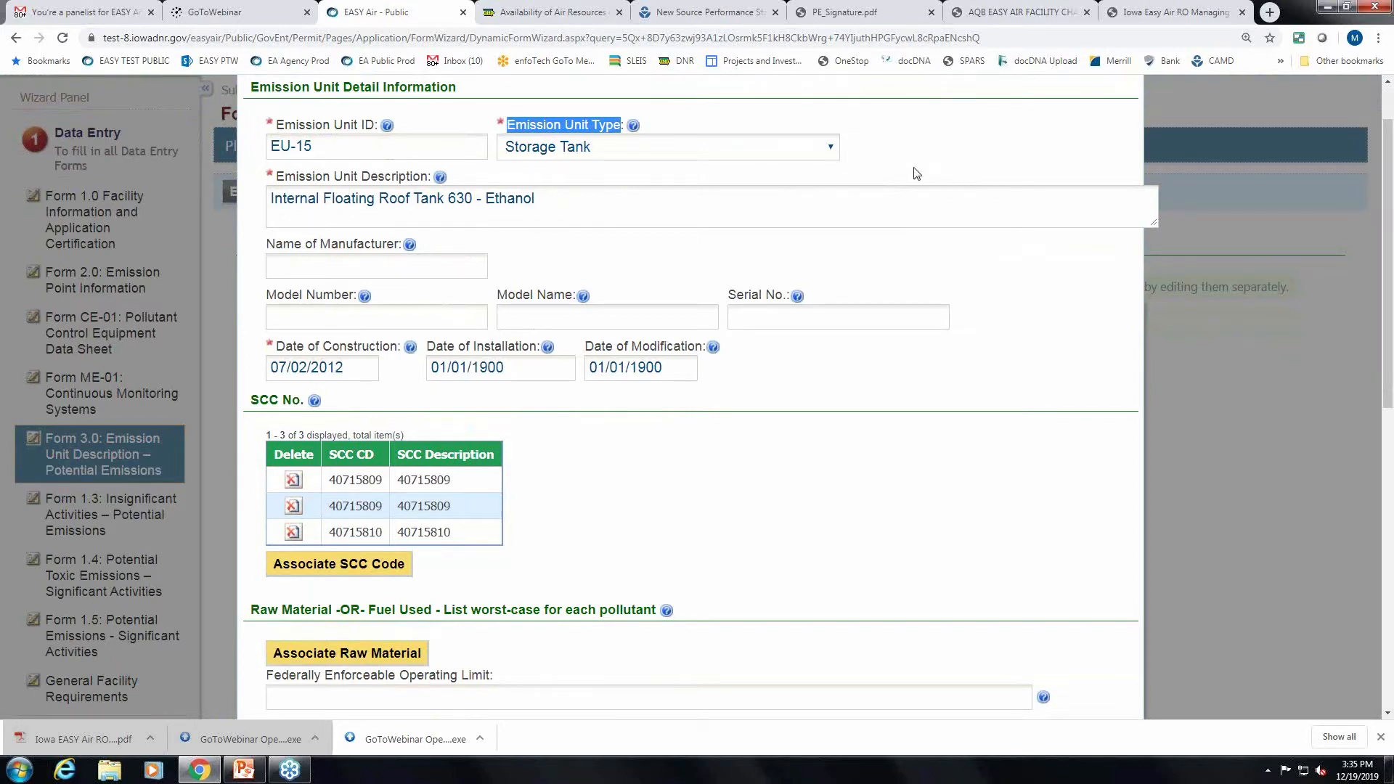
scroll(919, 174, up, 1)
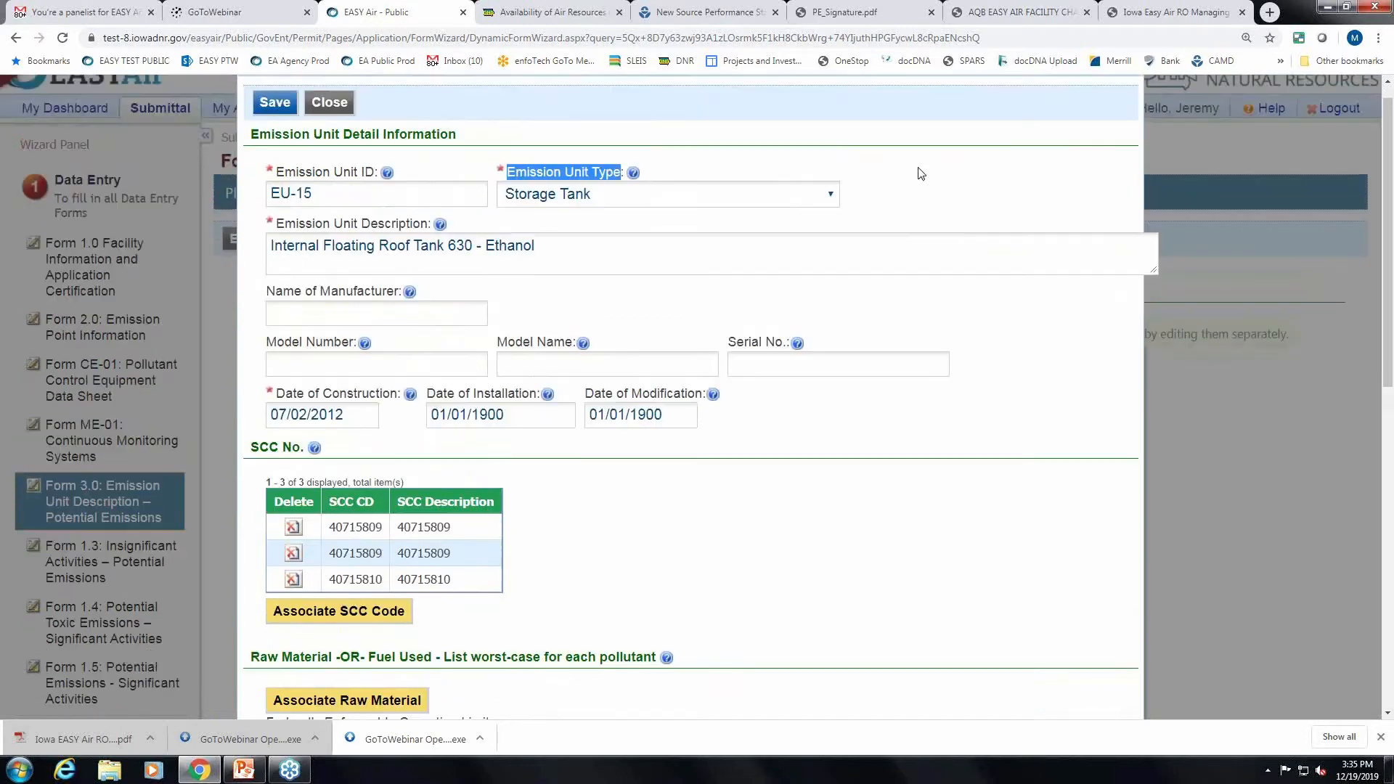
Set EU-15's unit type to Other fugitive, correcting an initial Other combustion choice.
click(831, 218)
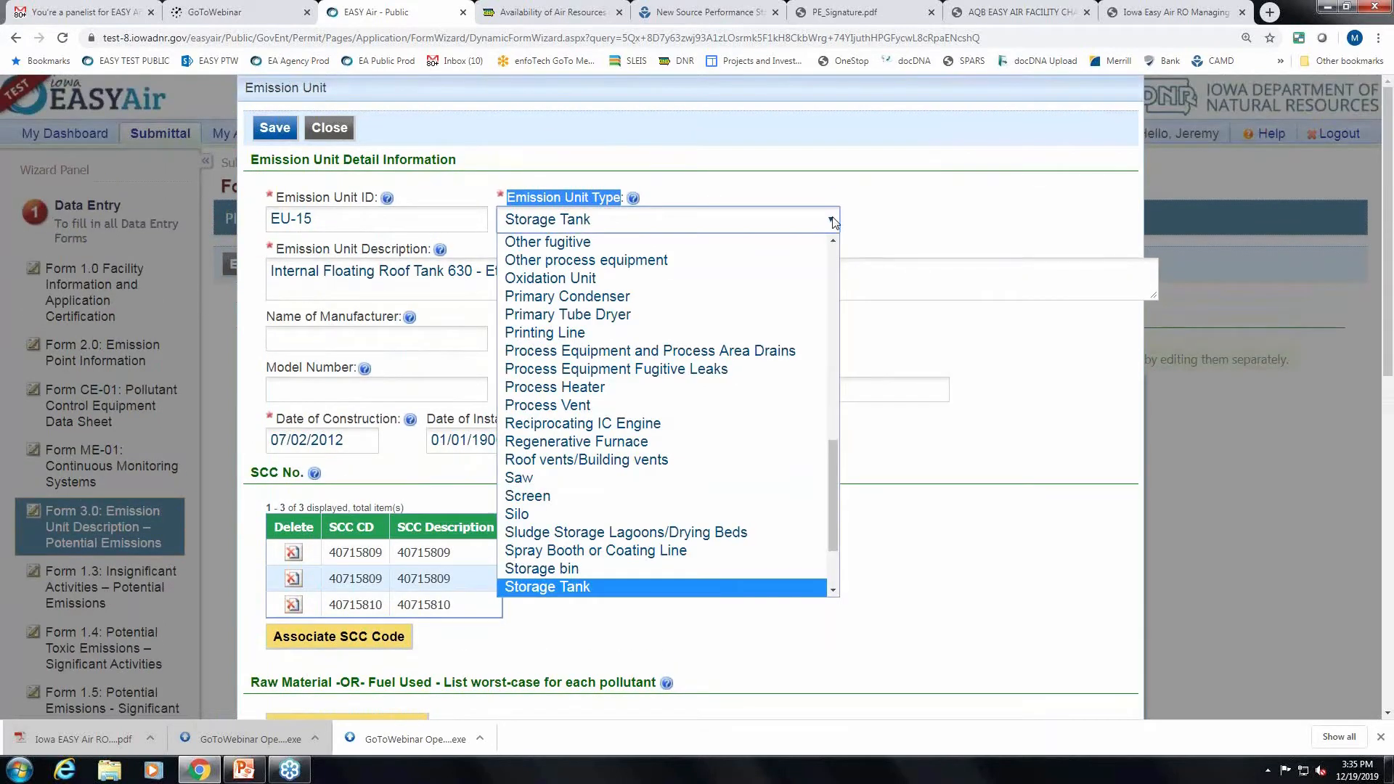
scroll(671, 569, up, 1)
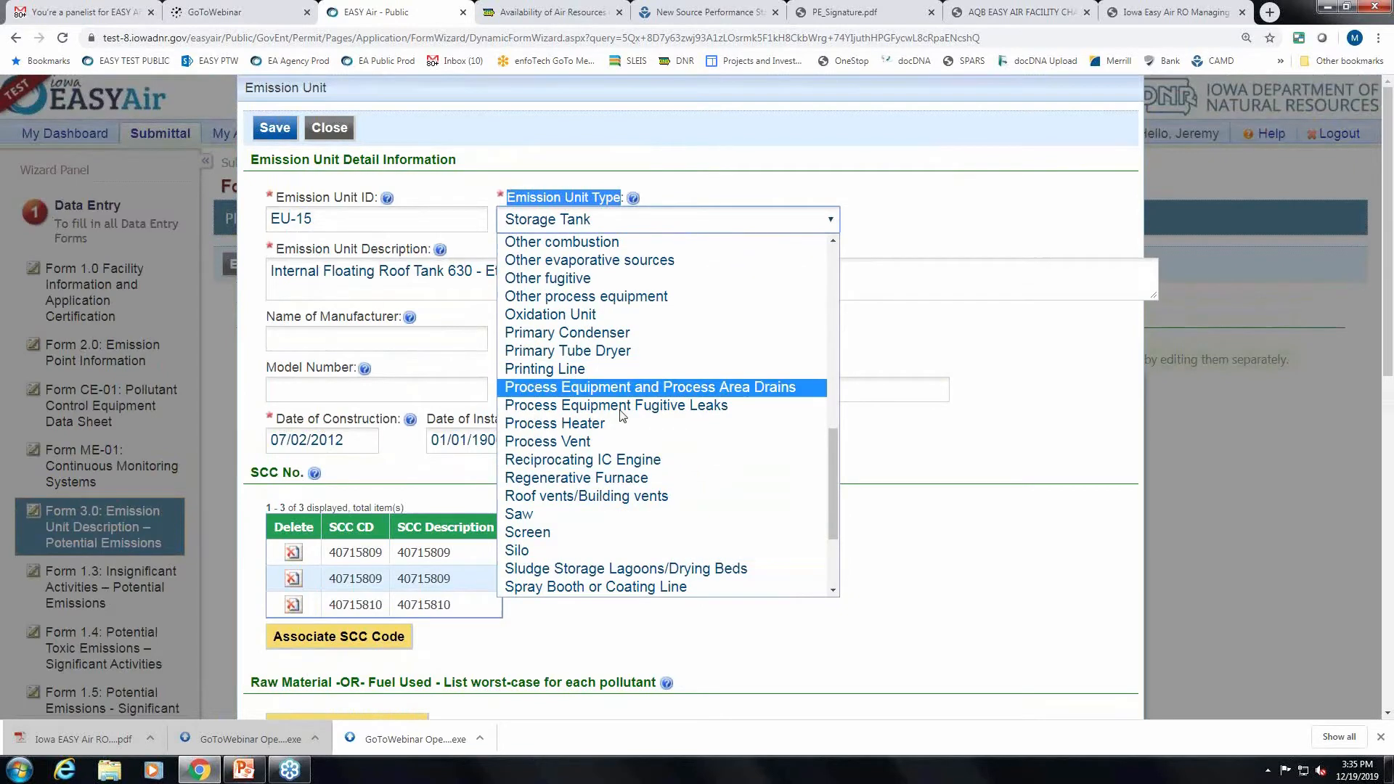
click(611, 245)
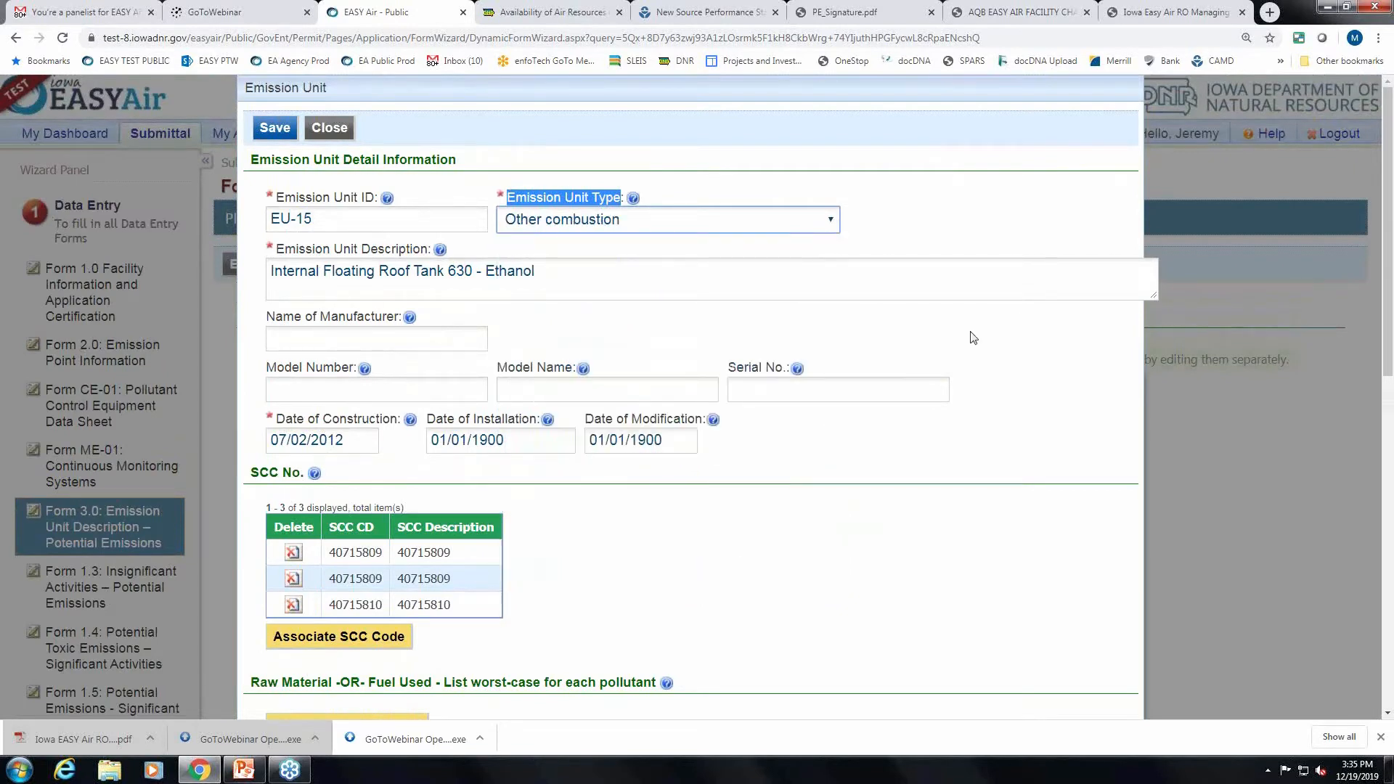
scroll(995, 358, down, 1)
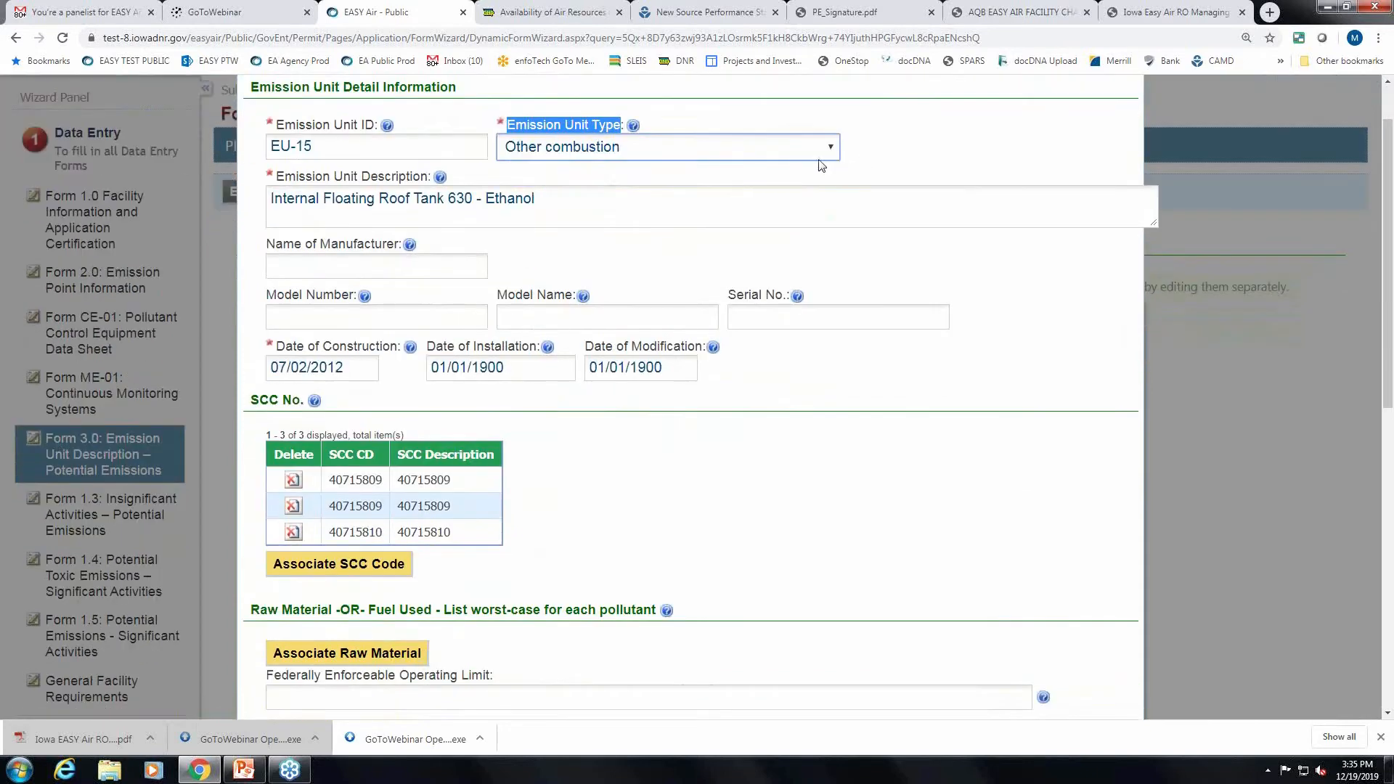
click(829, 148)
scroll(768, 249, up, 4)
scroll(697, 349, down, 7)
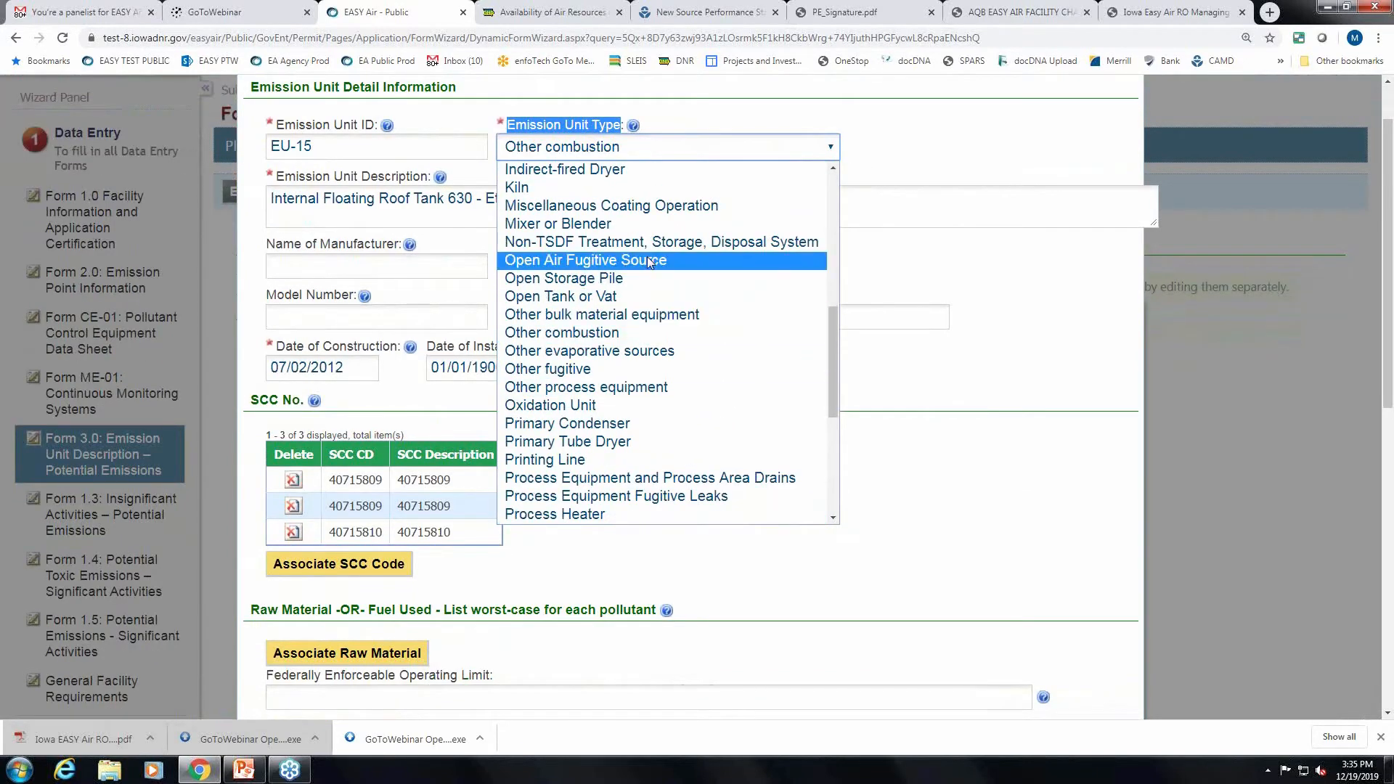
scroll(735, 365, down, 3)
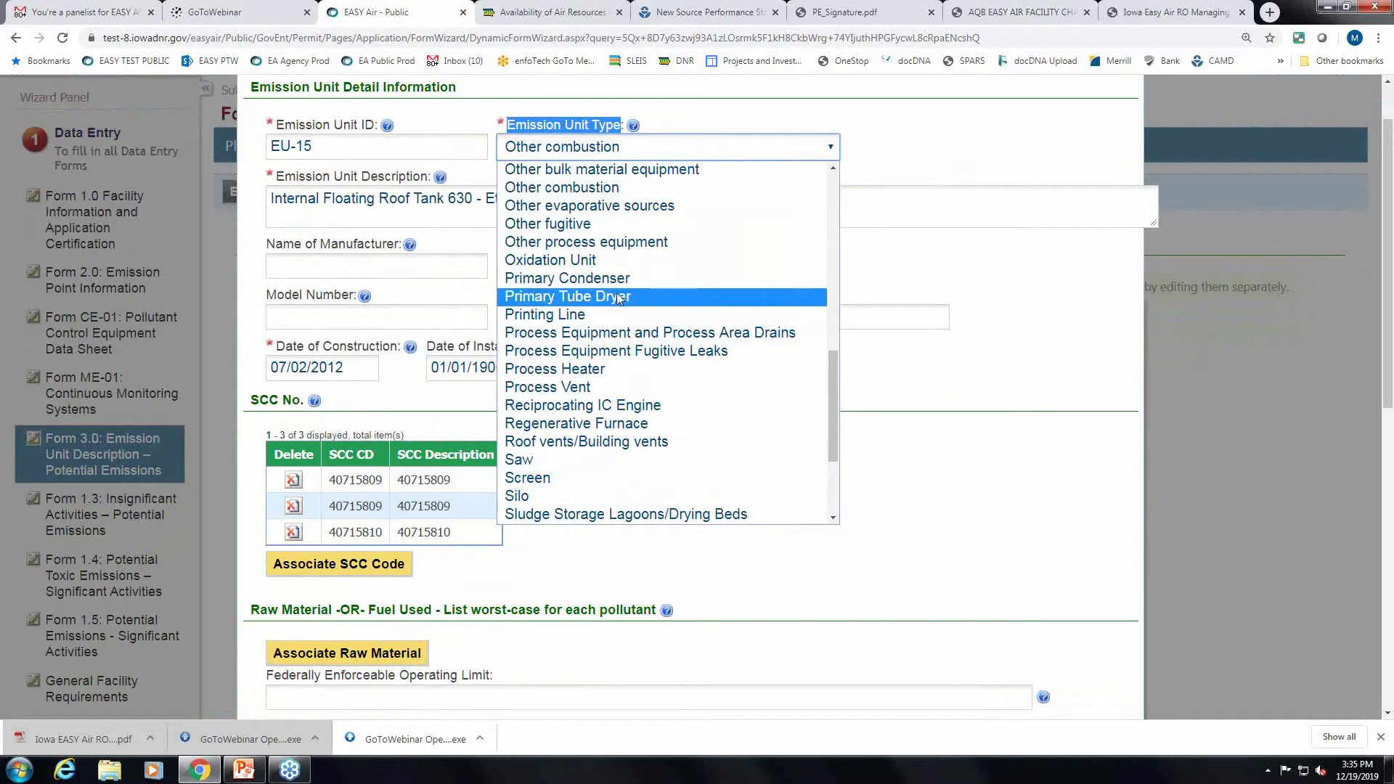
click(599, 222)
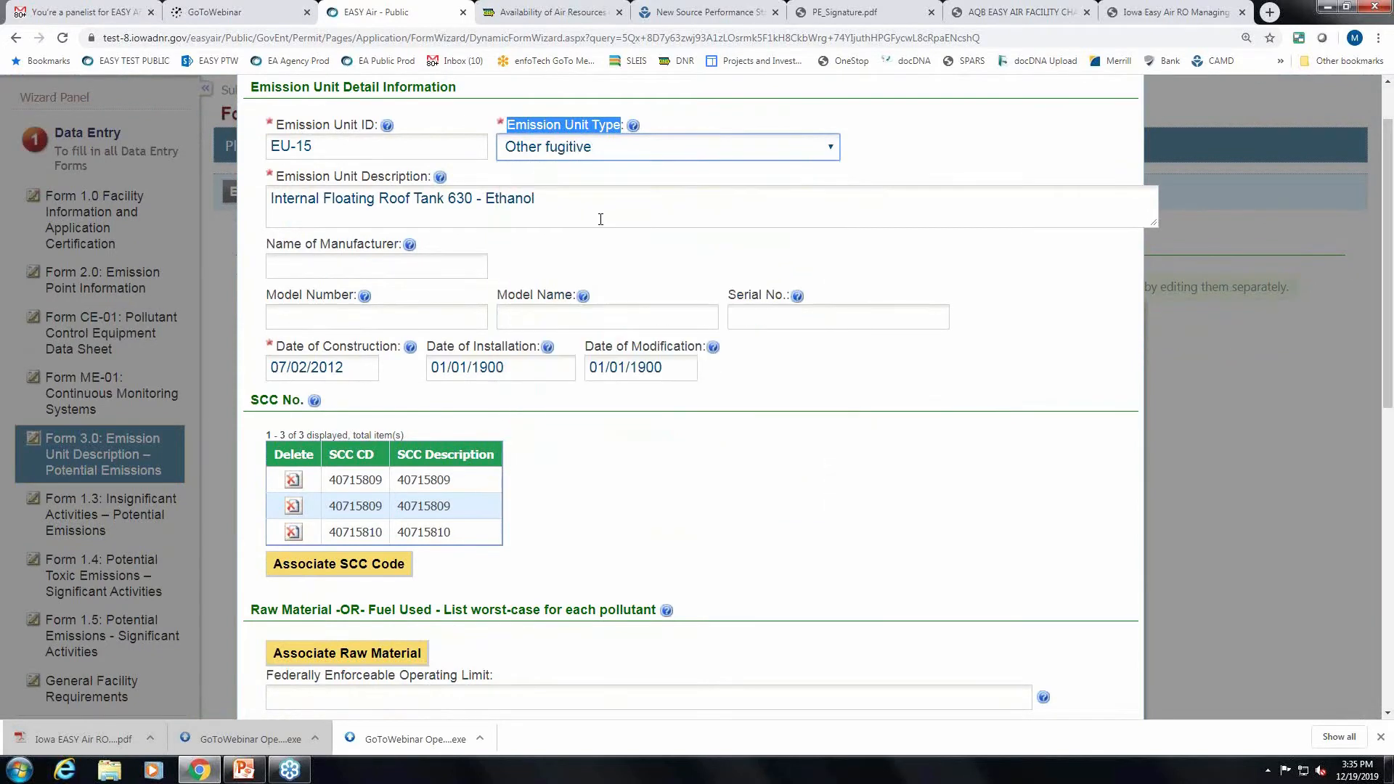
click(1010, 264)
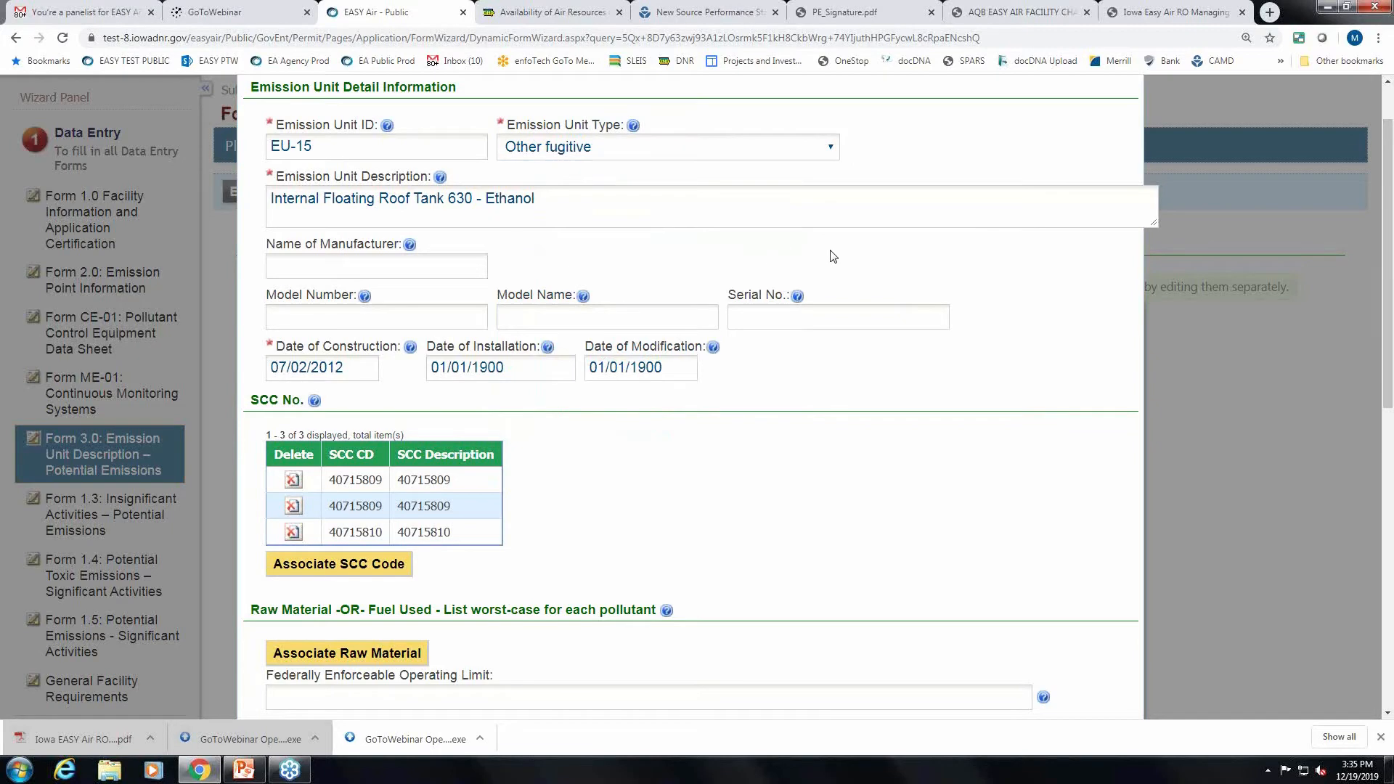
scroll(832, 257, down, 1)
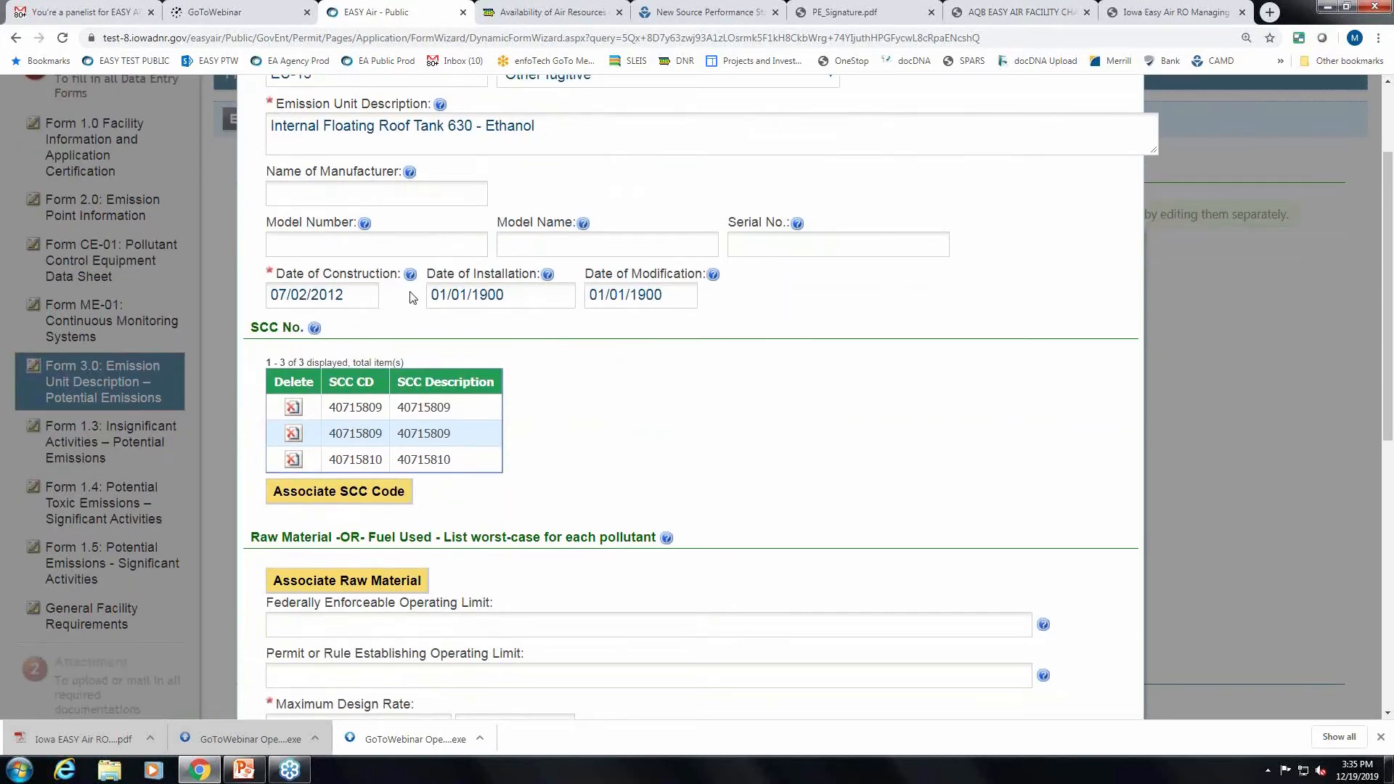
scroll(802, 377, down, 1)
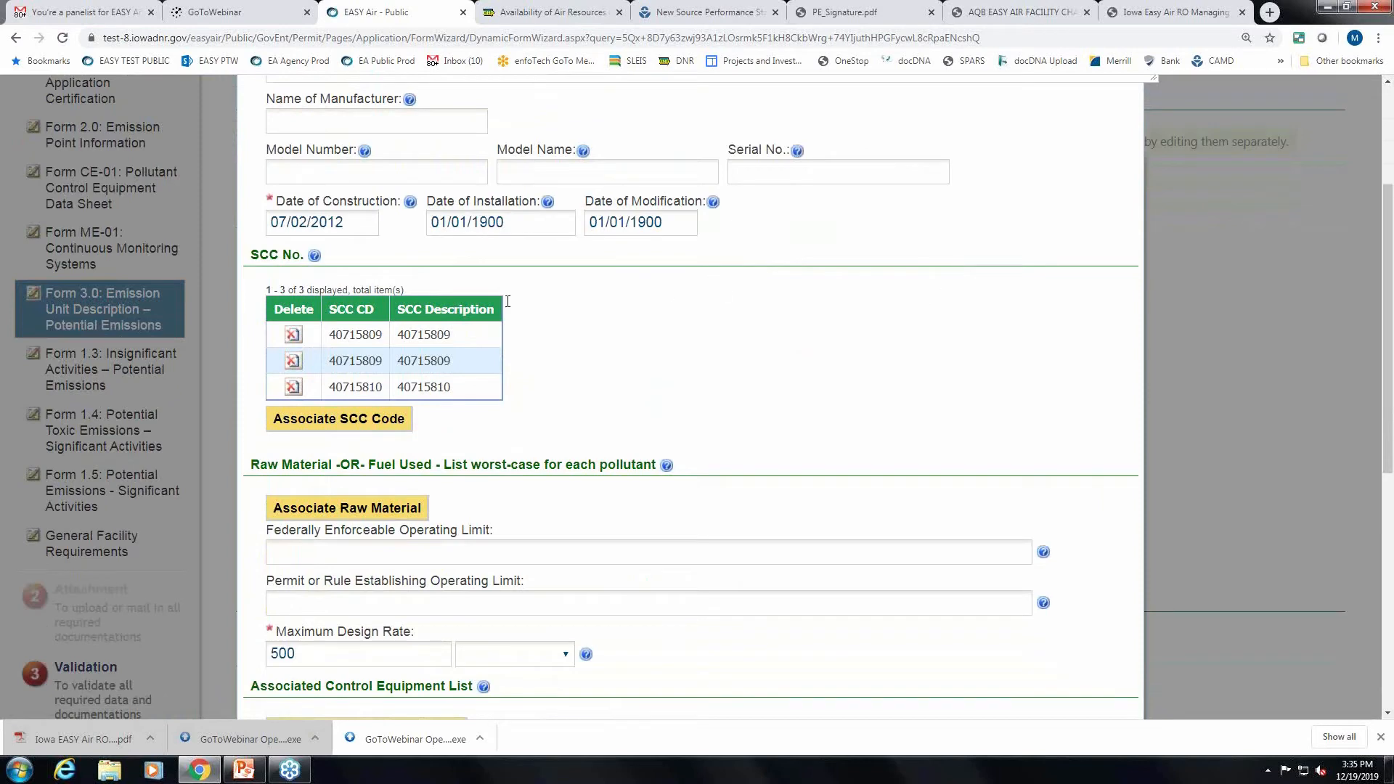
scroll(653, 301, down, 1)
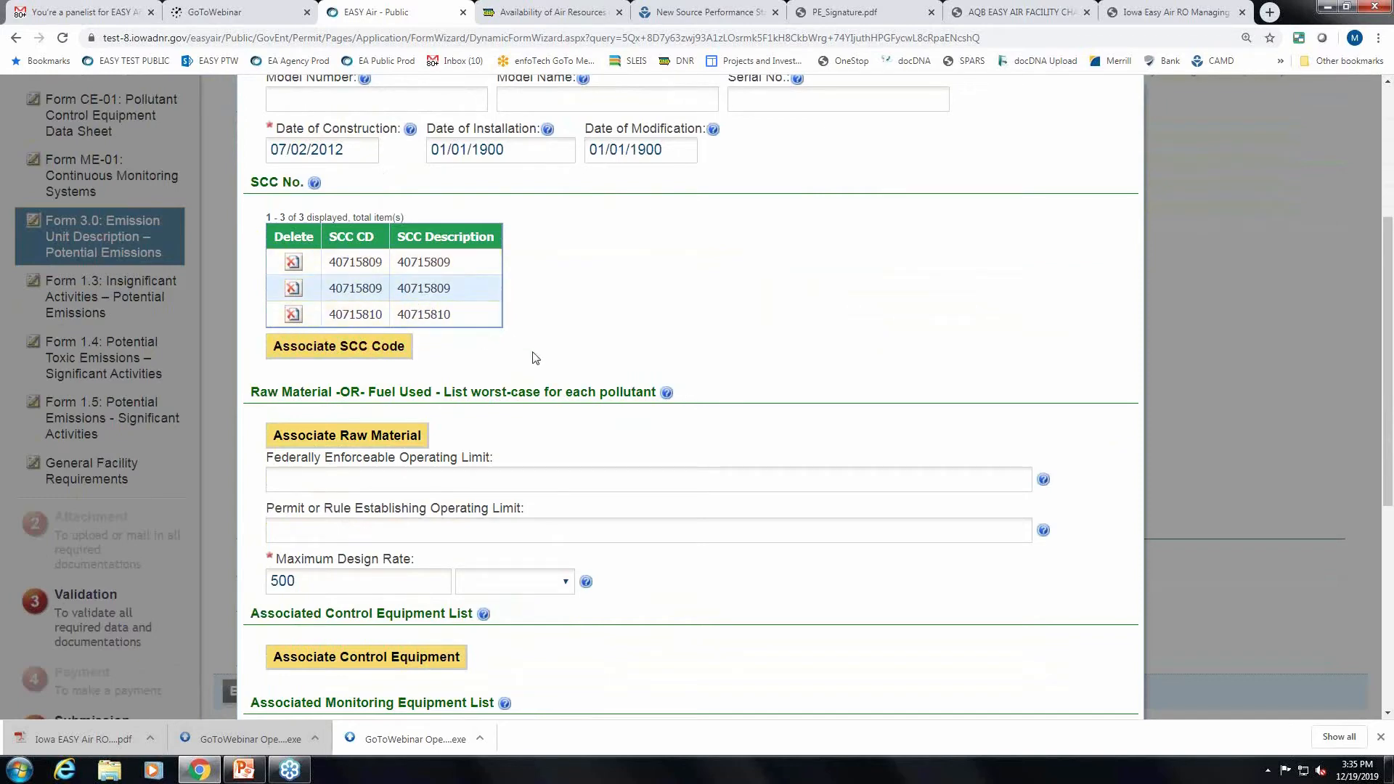
Search SCC codes for 40600 and add 40600131, gasoline tank car and truck submerged loading.
click(350, 347)
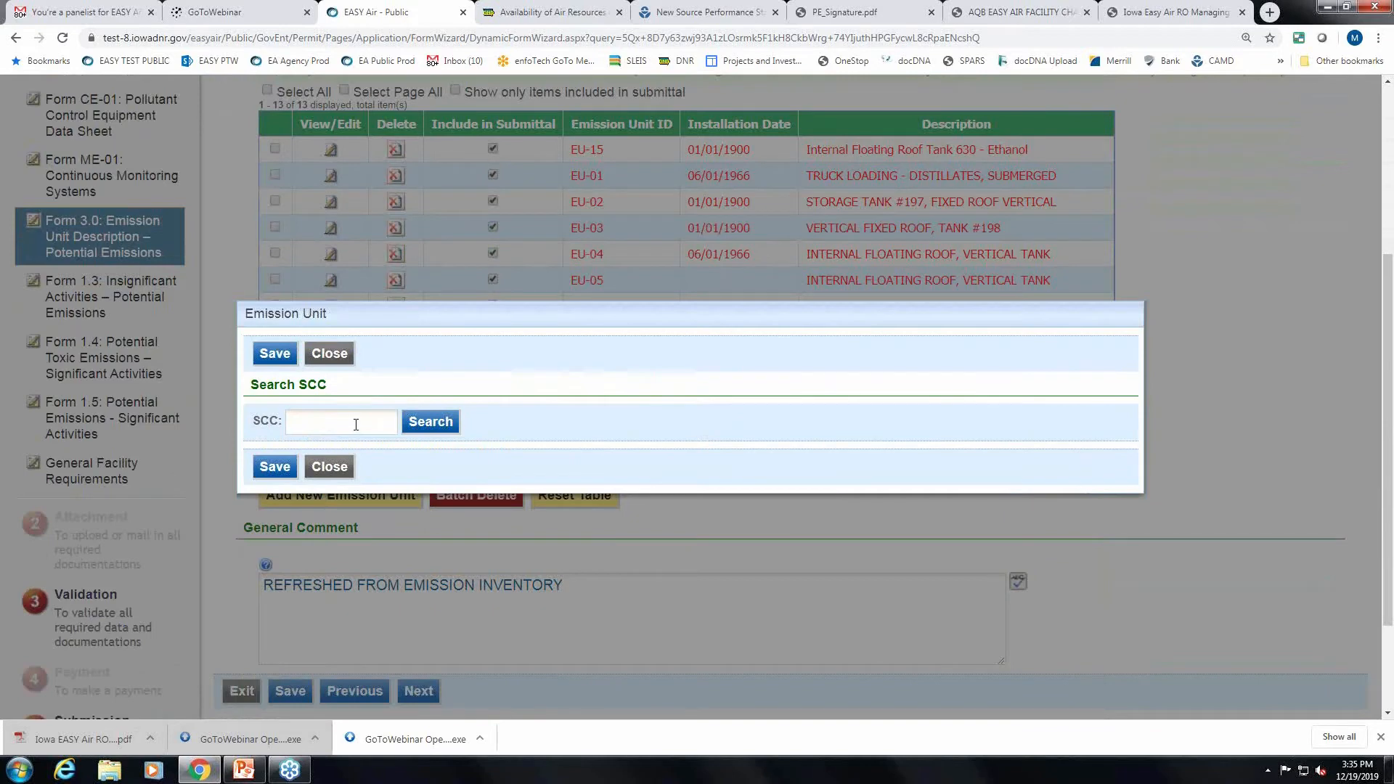
click(356, 424)
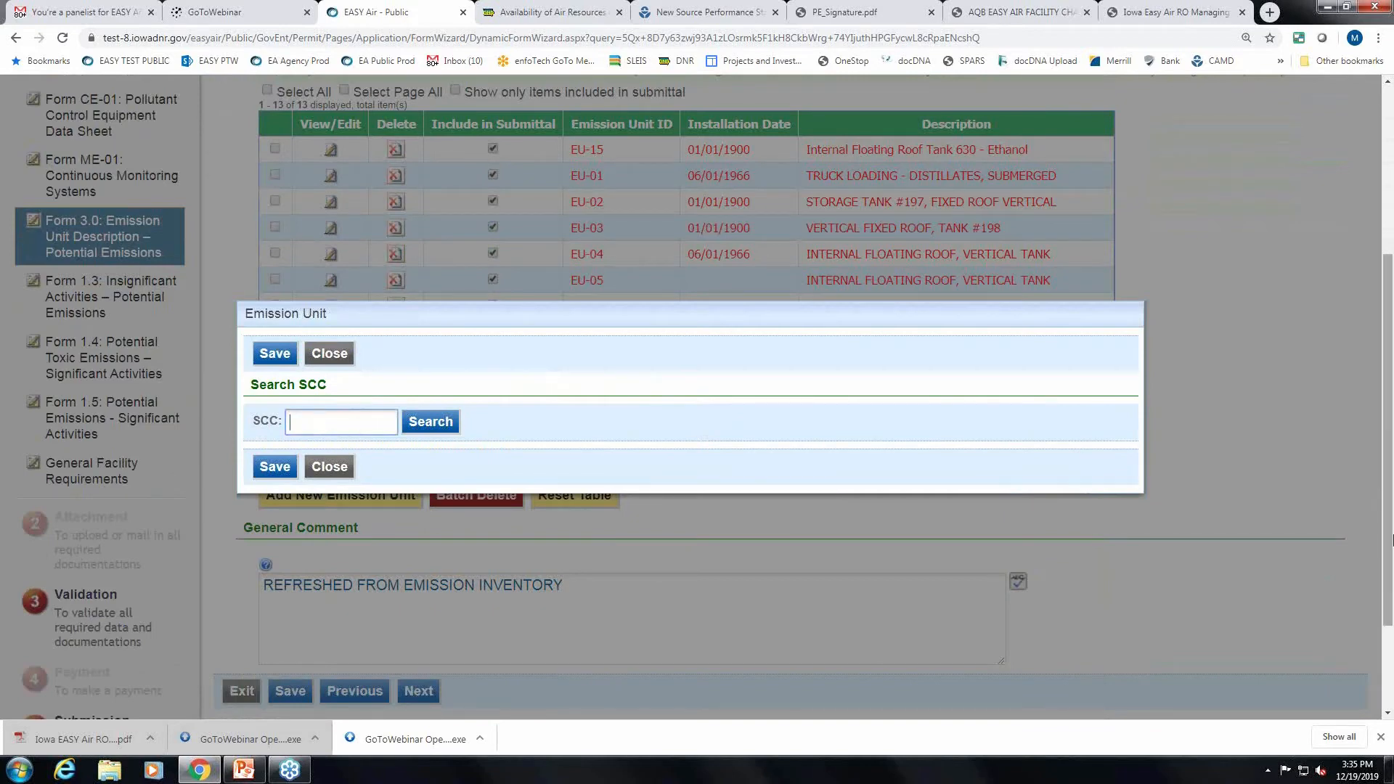
text(40600)
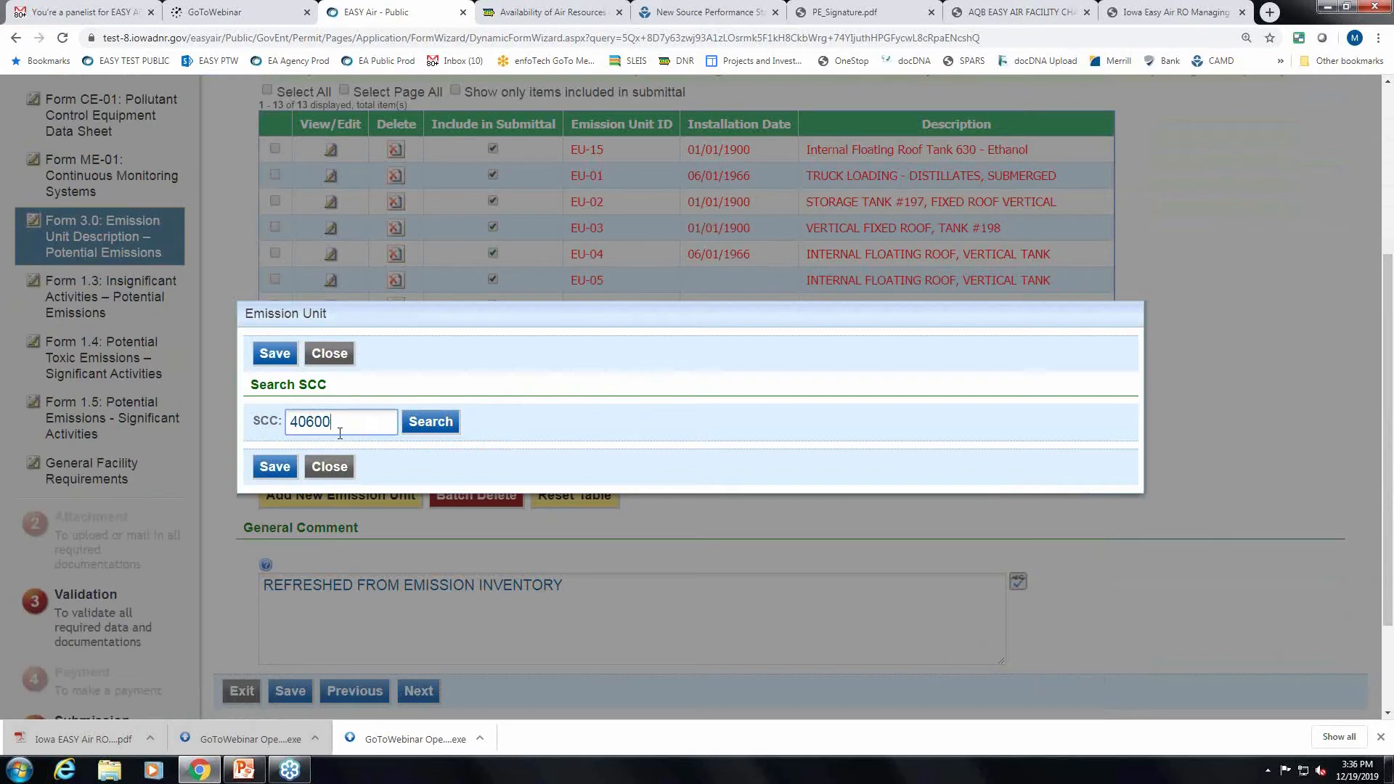
click(441, 427)
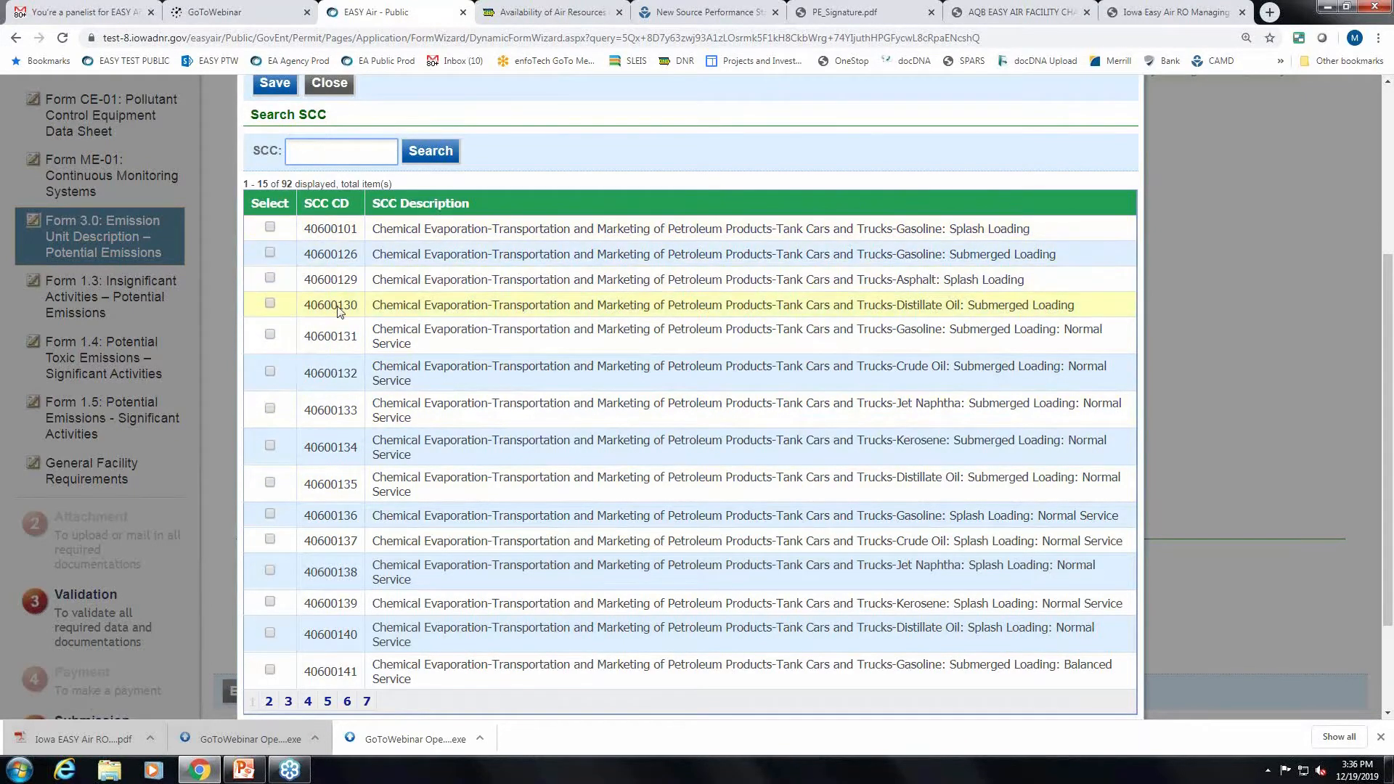
scroll(450, 600, up, 1)
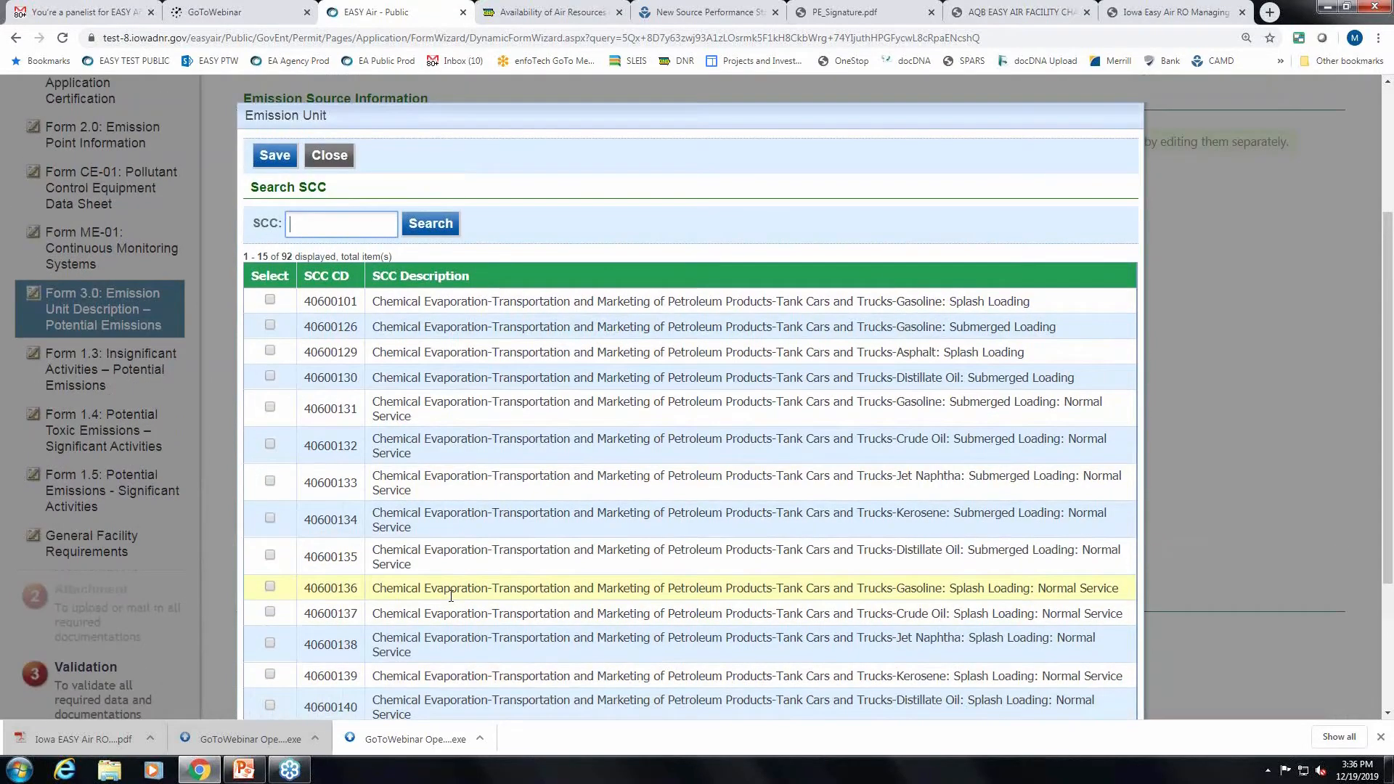
scroll(449, 600, down, 1)
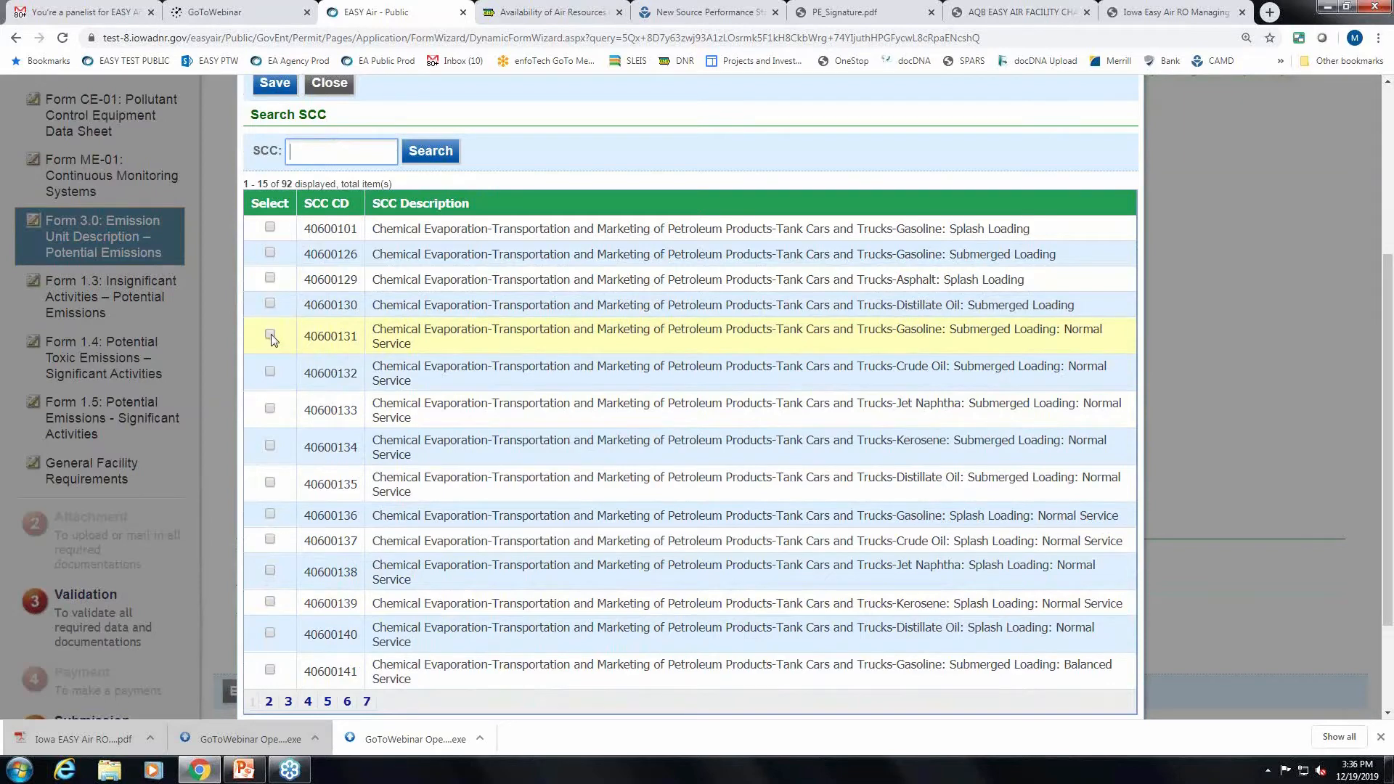
click(270, 336)
scroll(286, 668, down, 1)
click(275, 665)
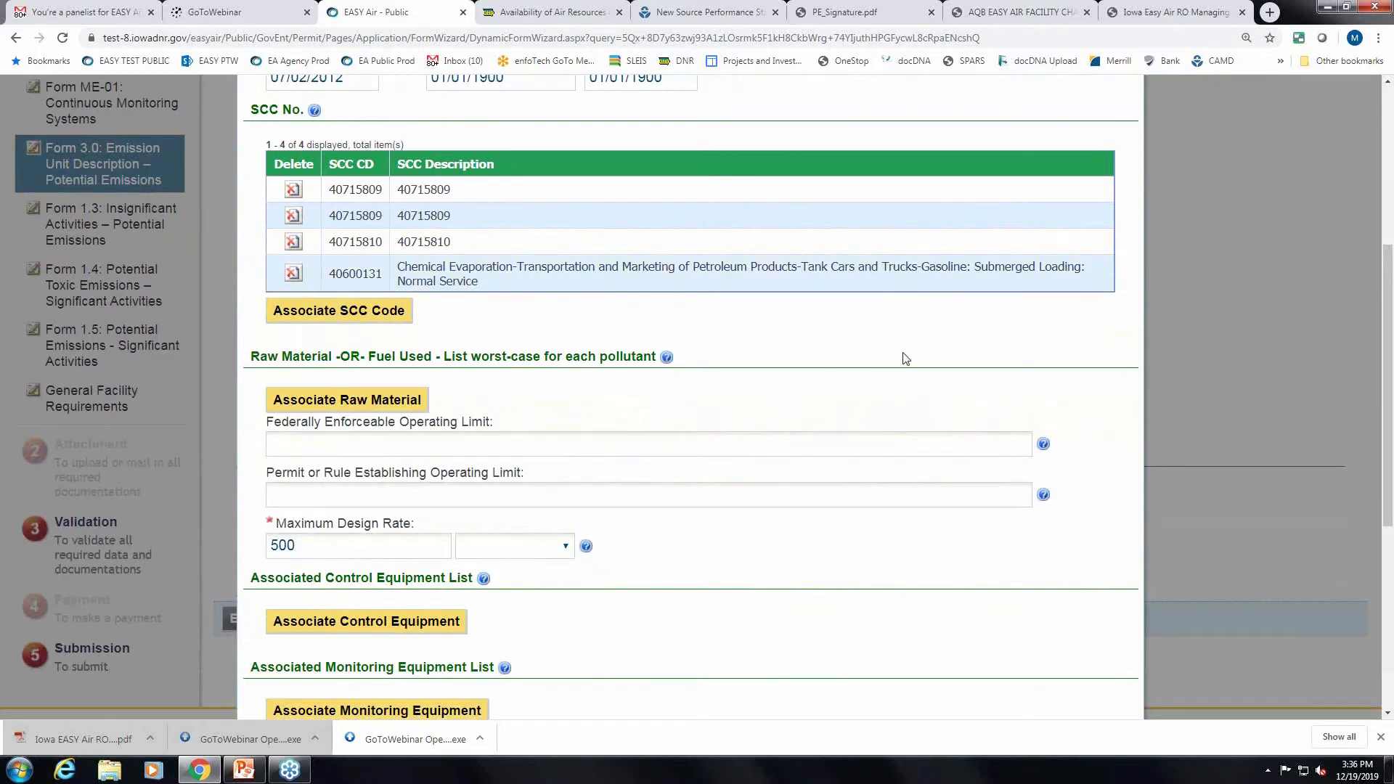
scroll(906, 359, up, 1)
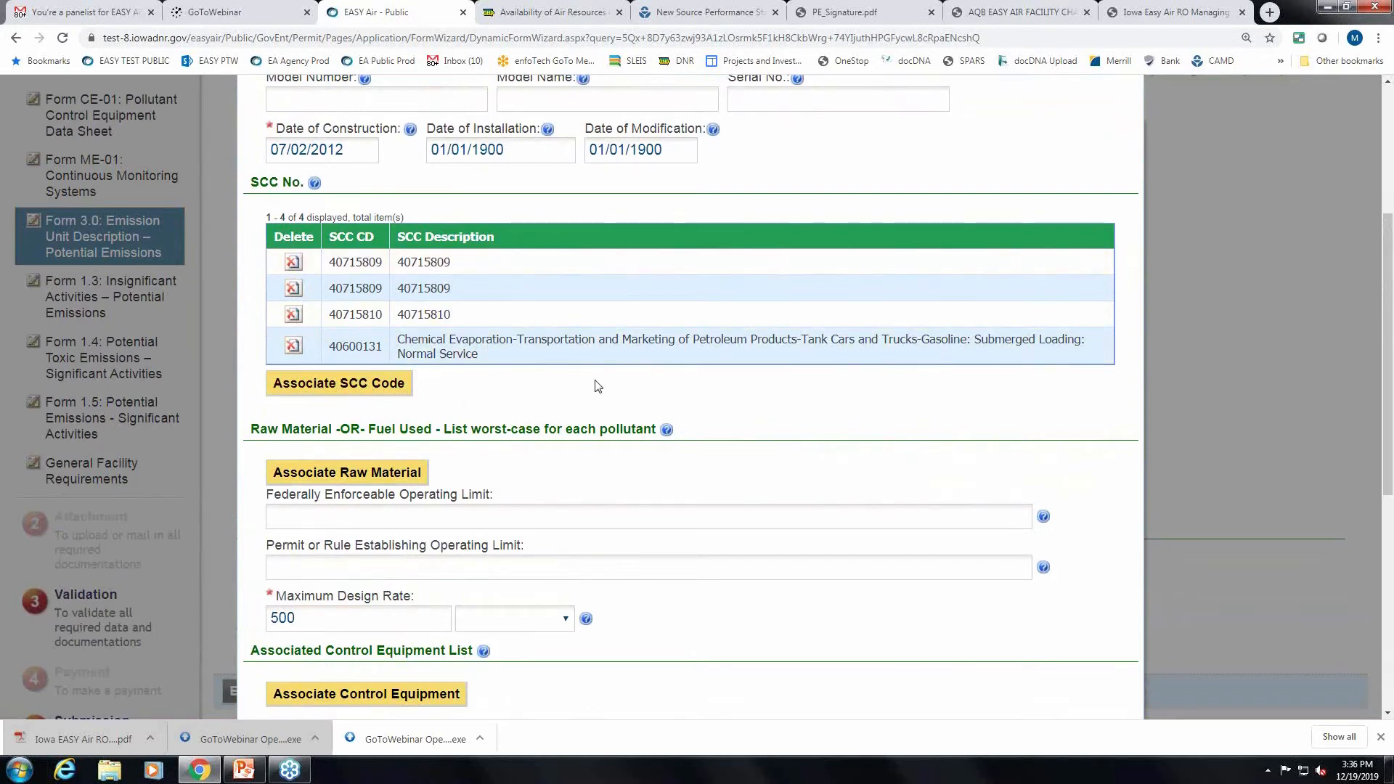
scroll(816, 440, down, 3)
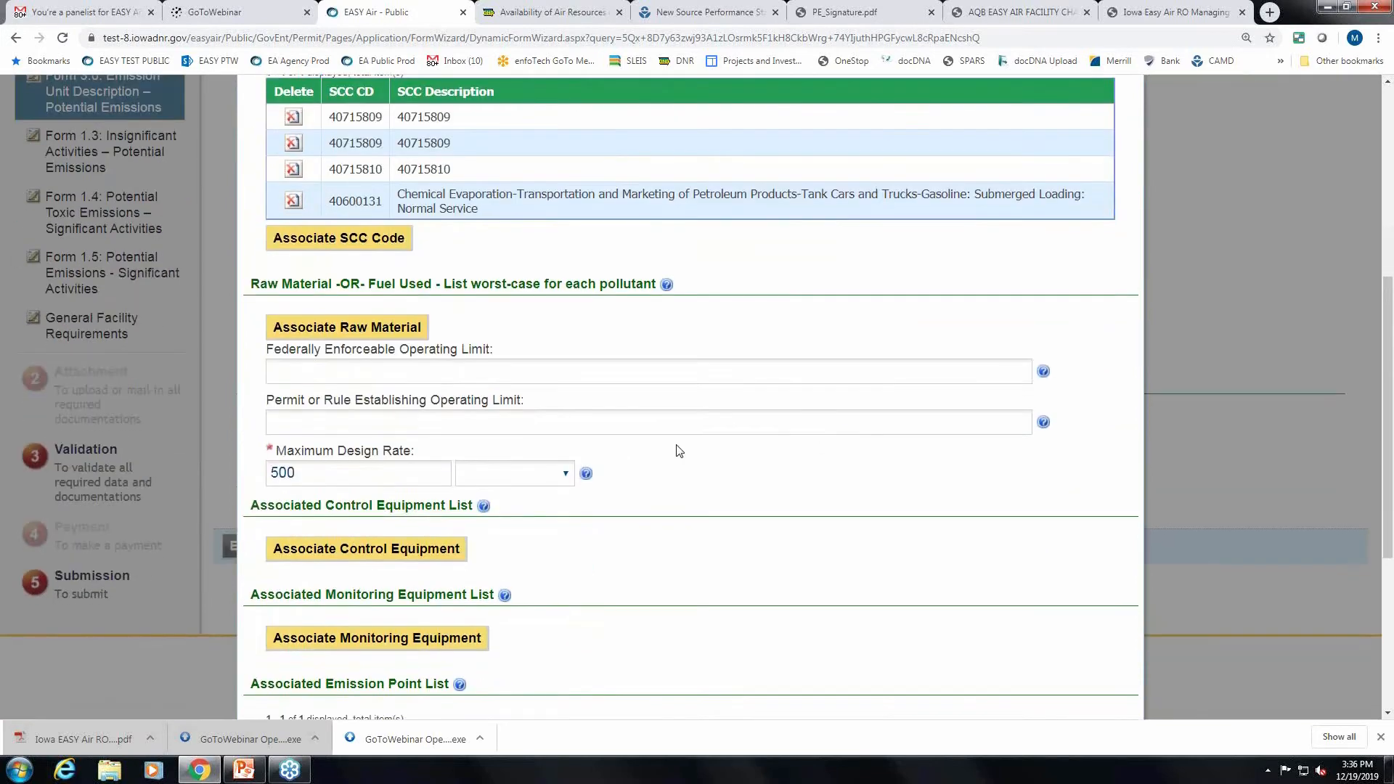
Search raw materials for 'natural gas' and add 209 Natural Gas.
click(395, 260)
click(528, 414)
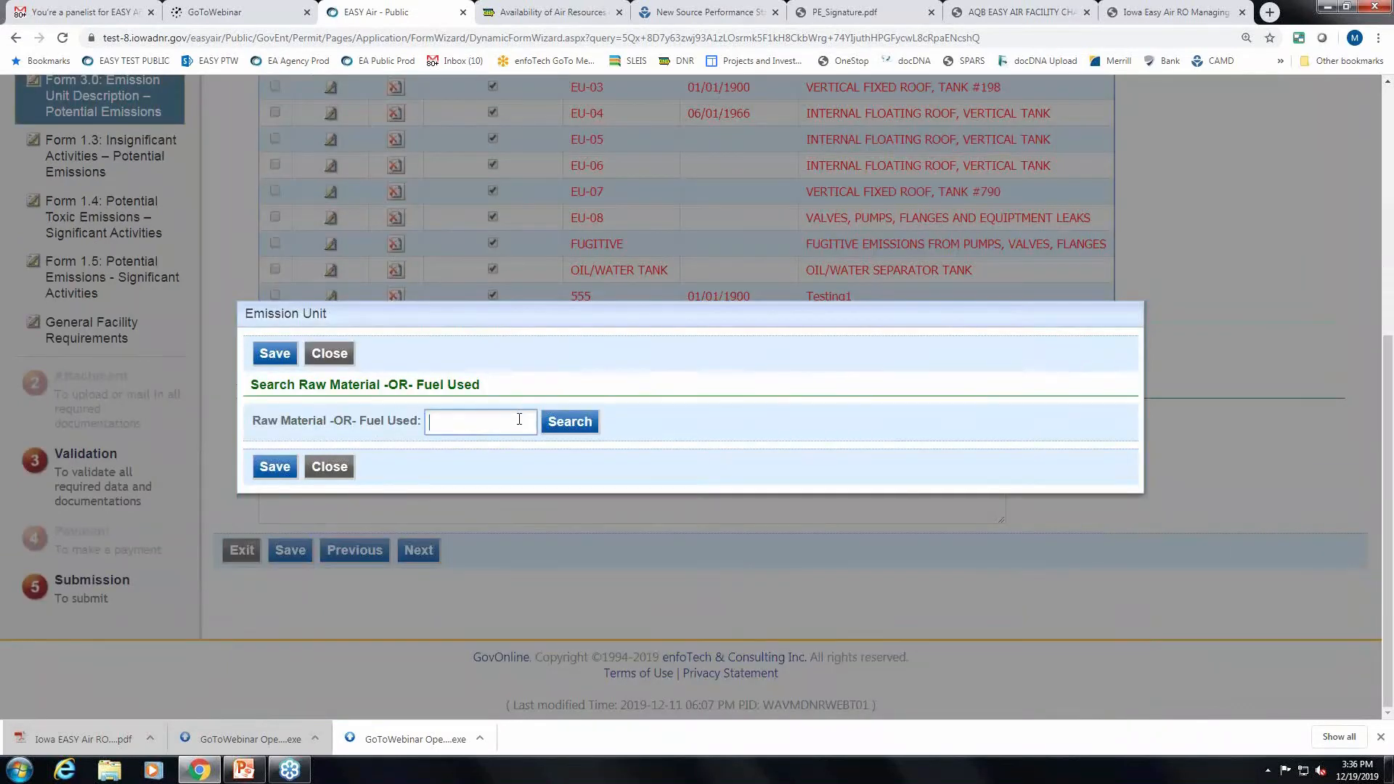
text(natural gas)
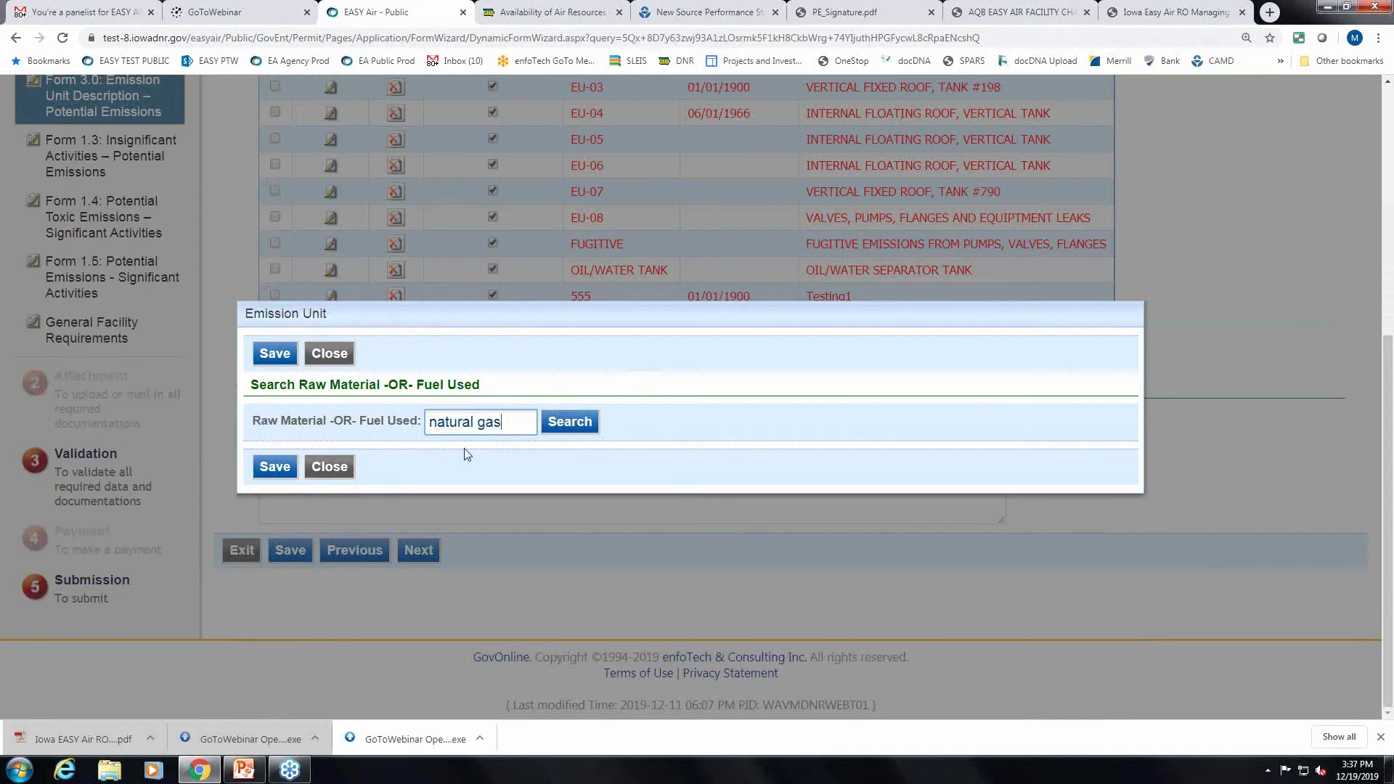
click(553, 423)
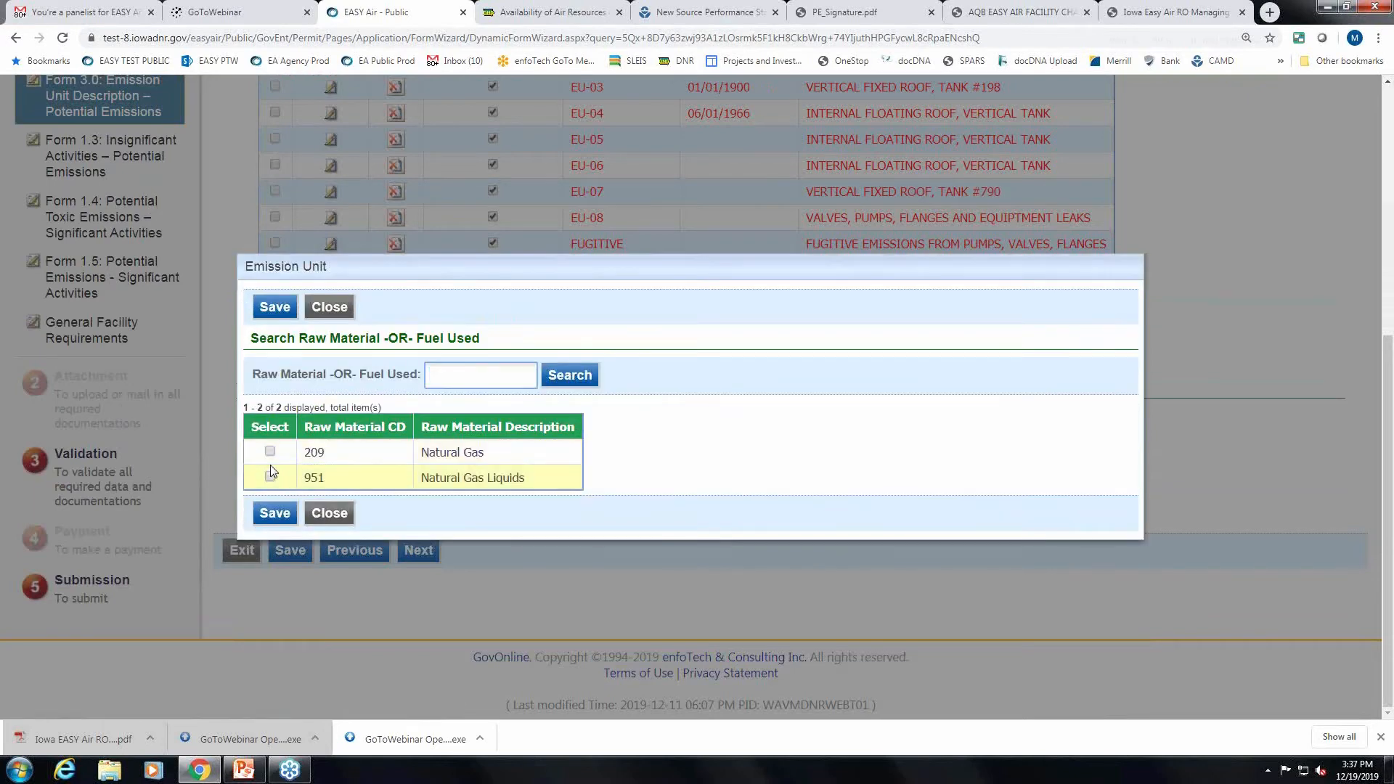
click(276, 514)
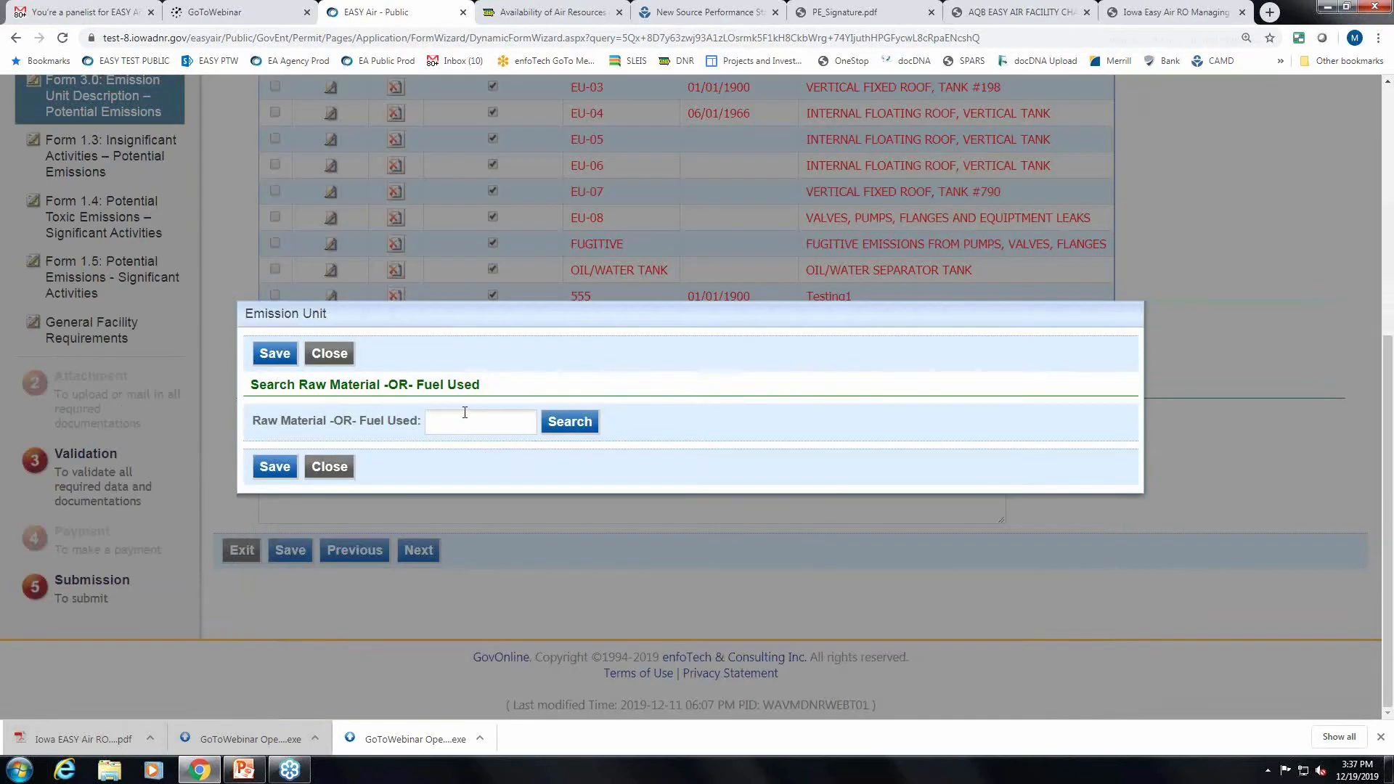
Search raw materials for 'gasoline' and add 127 Gasoline as a second entry.
click(465, 413)
text(gasoline)
click(557, 427)
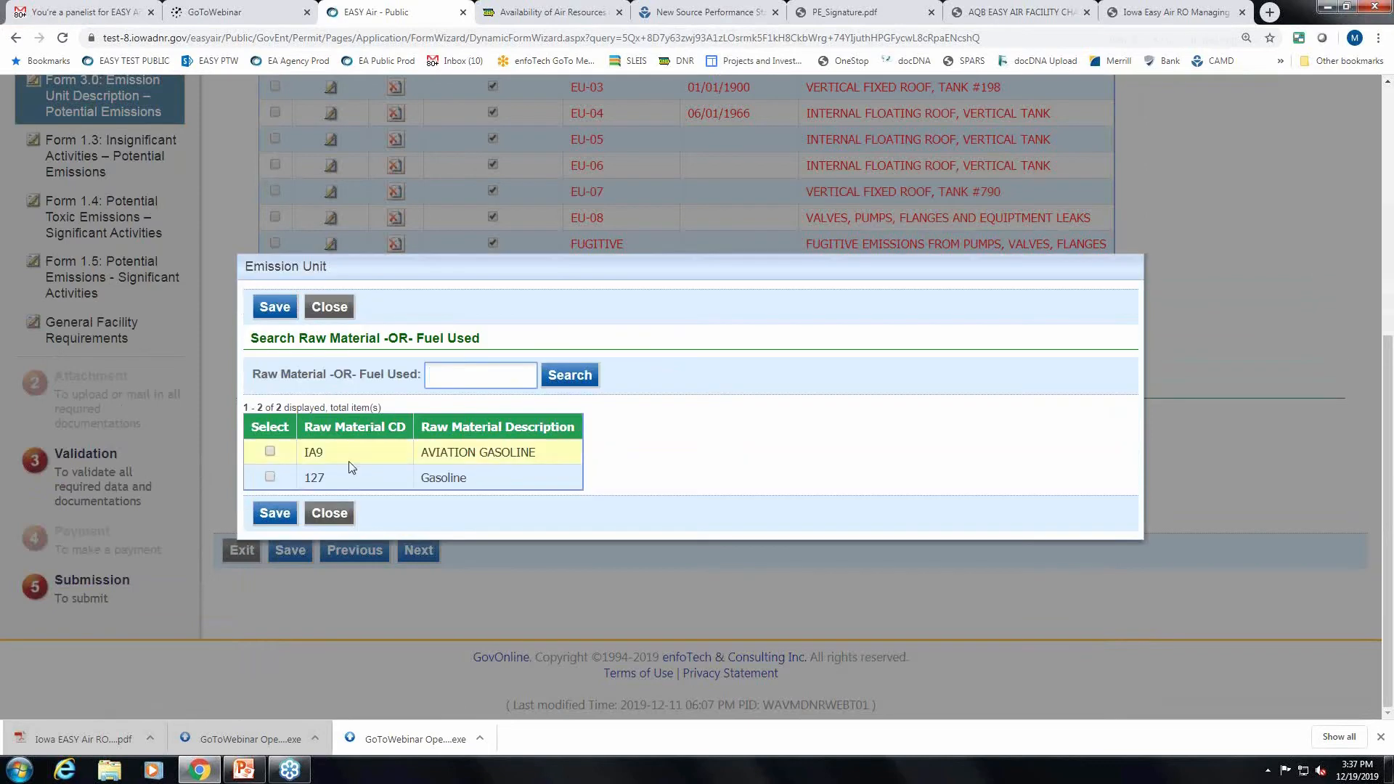
click(269, 477)
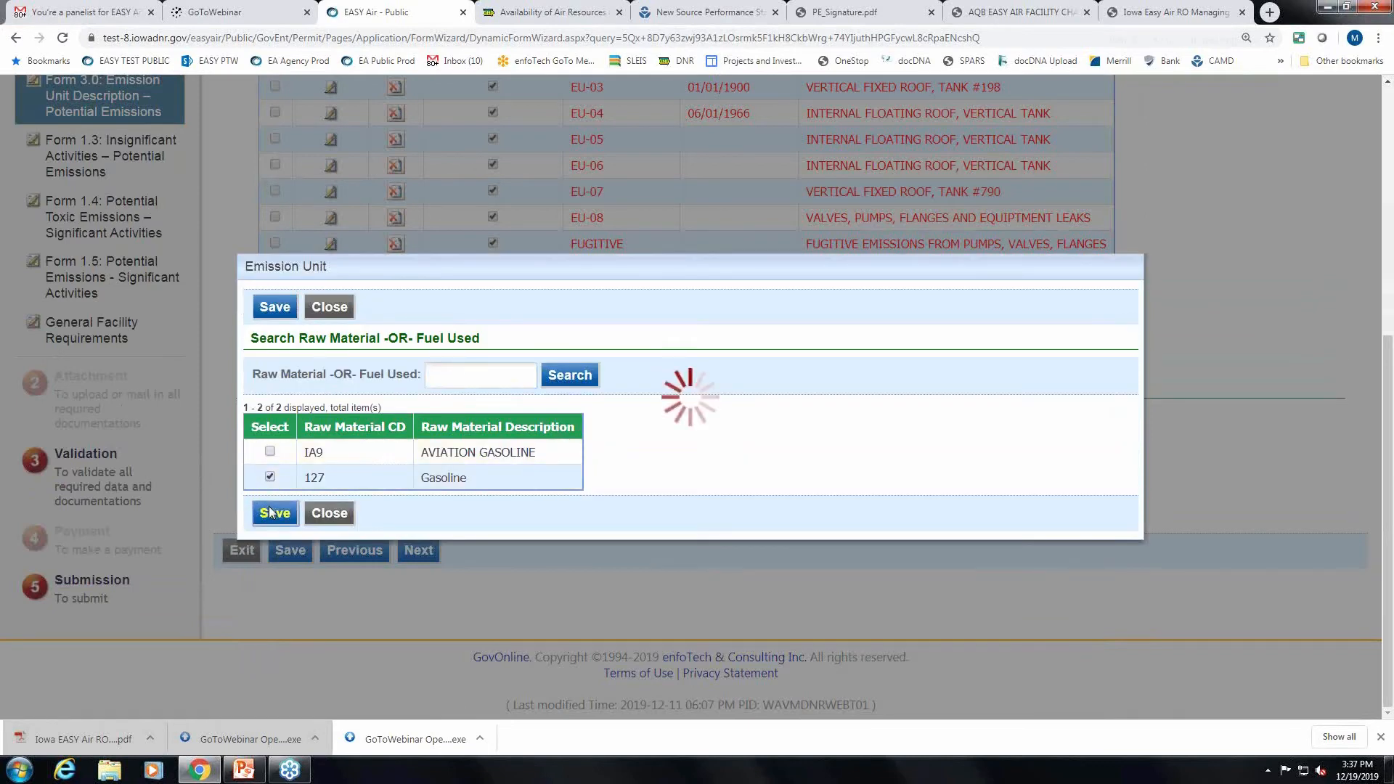
click(275, 513)
scroll(662, 426, down, 1)
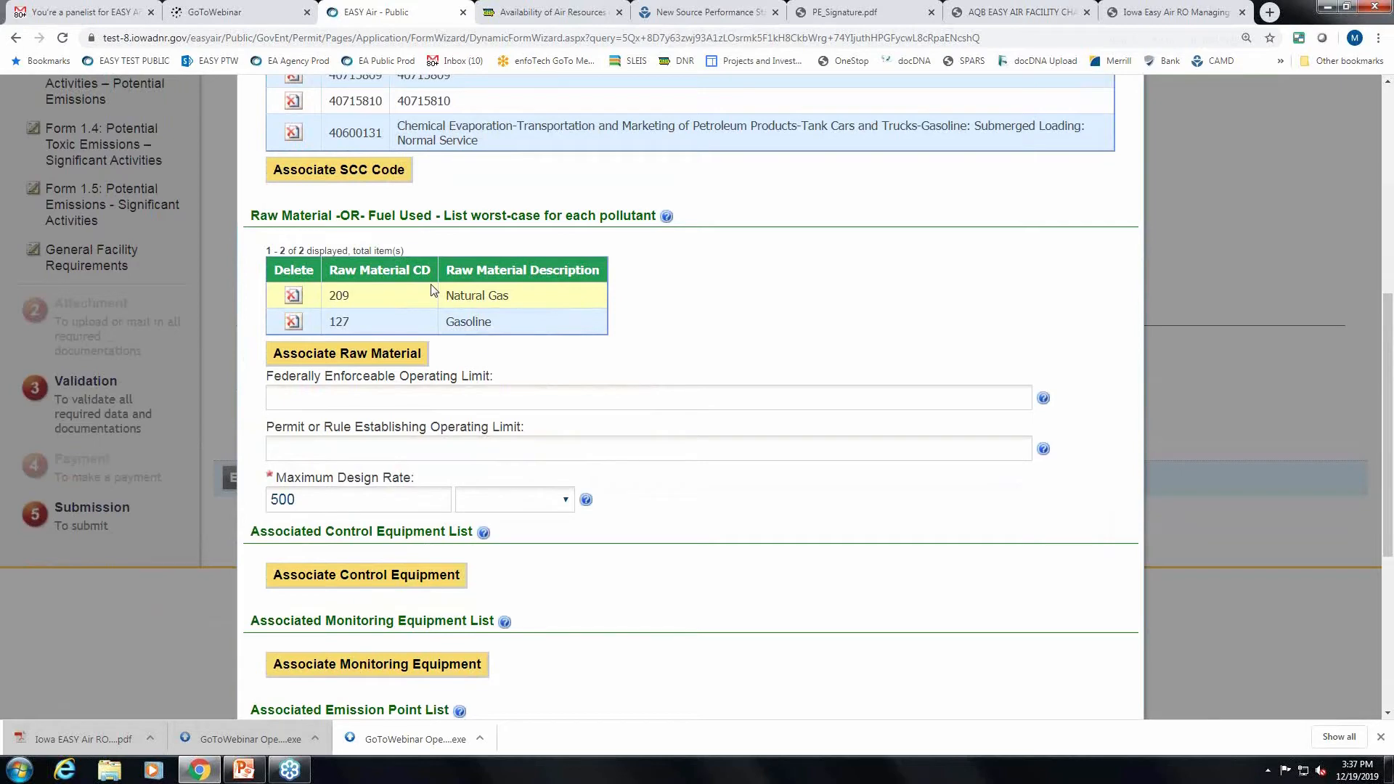
click(588, 400)
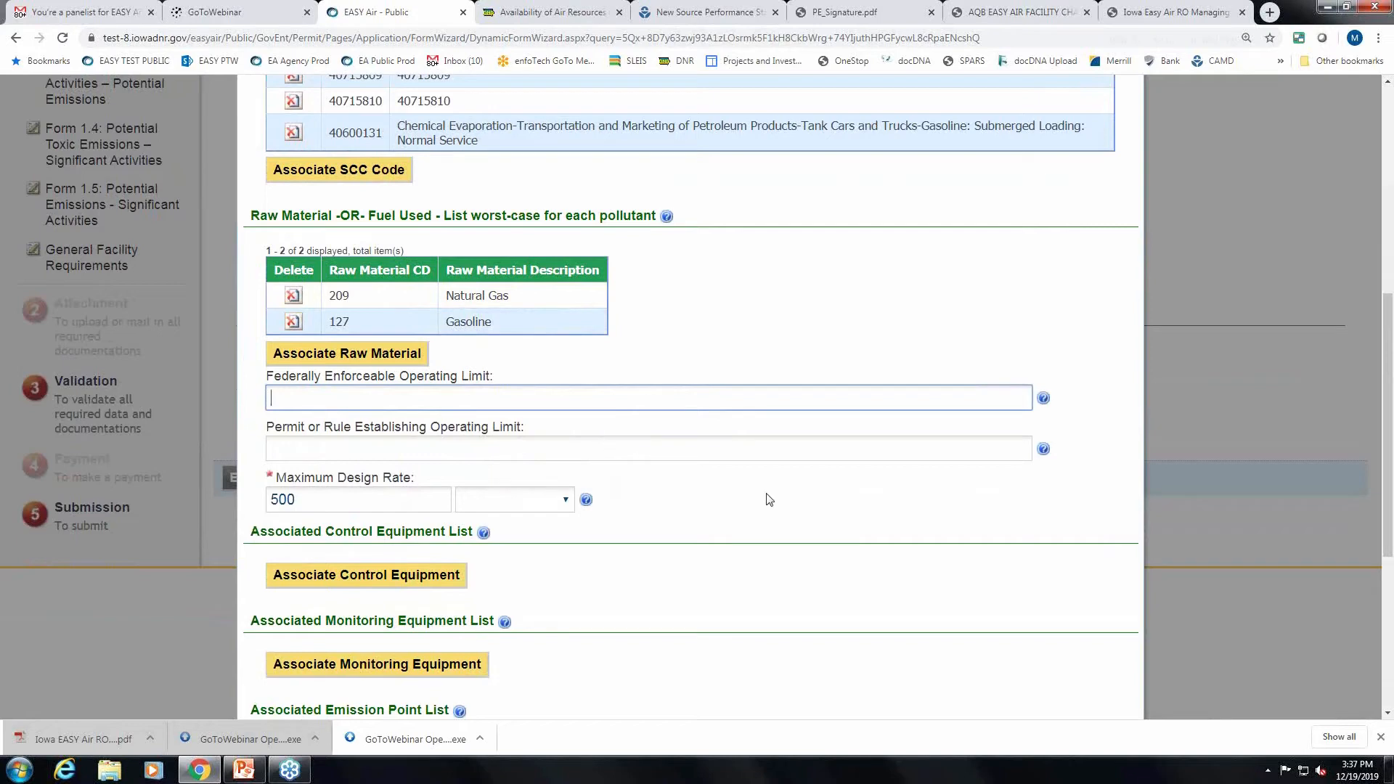
scroll(769, 500, down, 1)
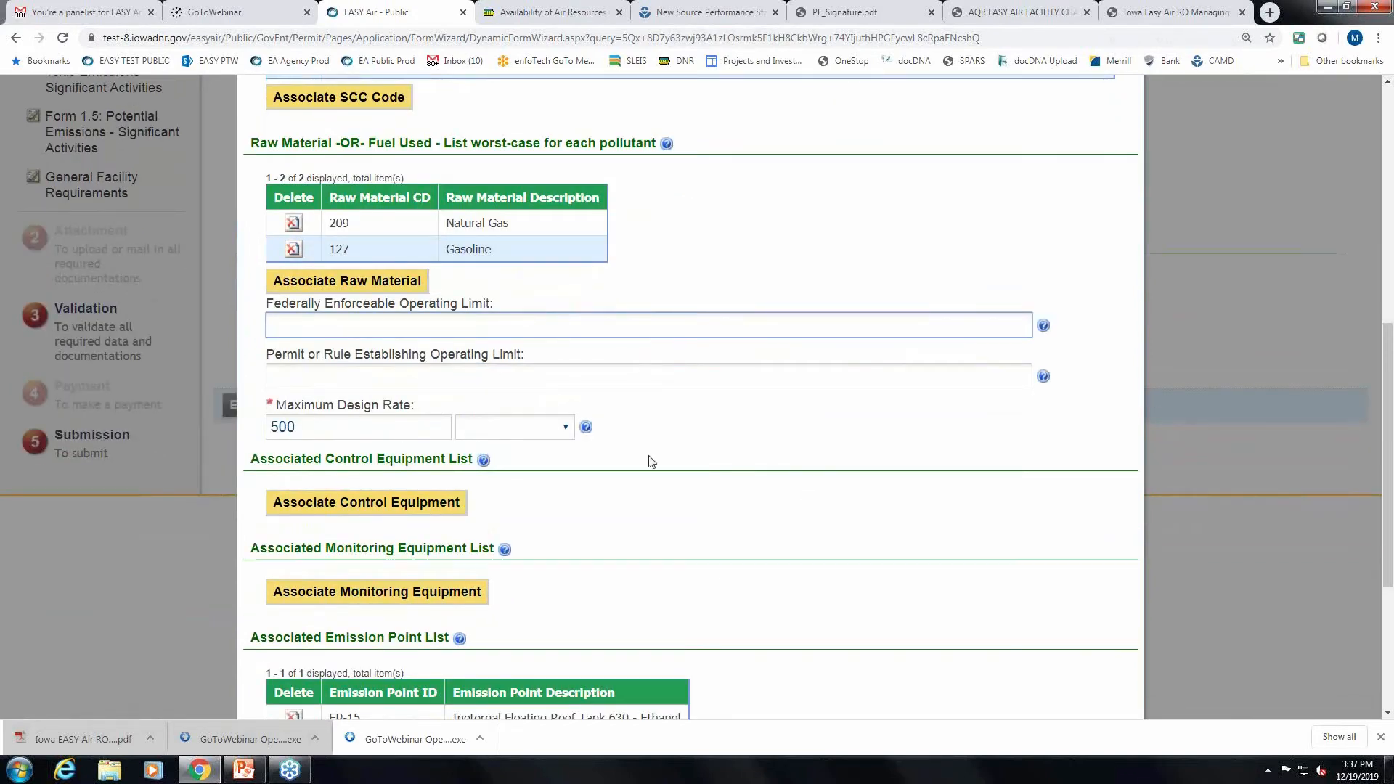
Leave the operating limit blank and set the Maximum Design Rate unit to GAL.
click(280, 403)
drag(280, 403, 408, 403)
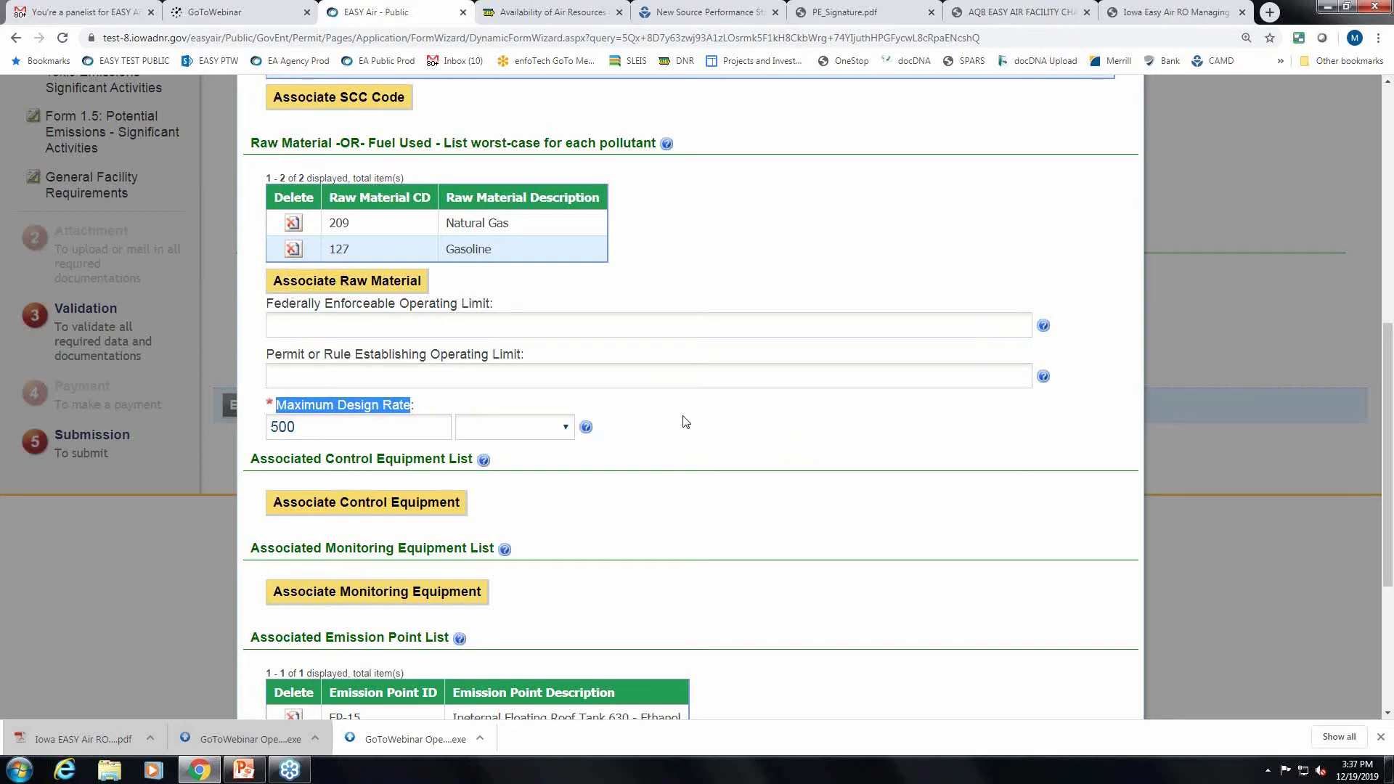
click(567, 428)
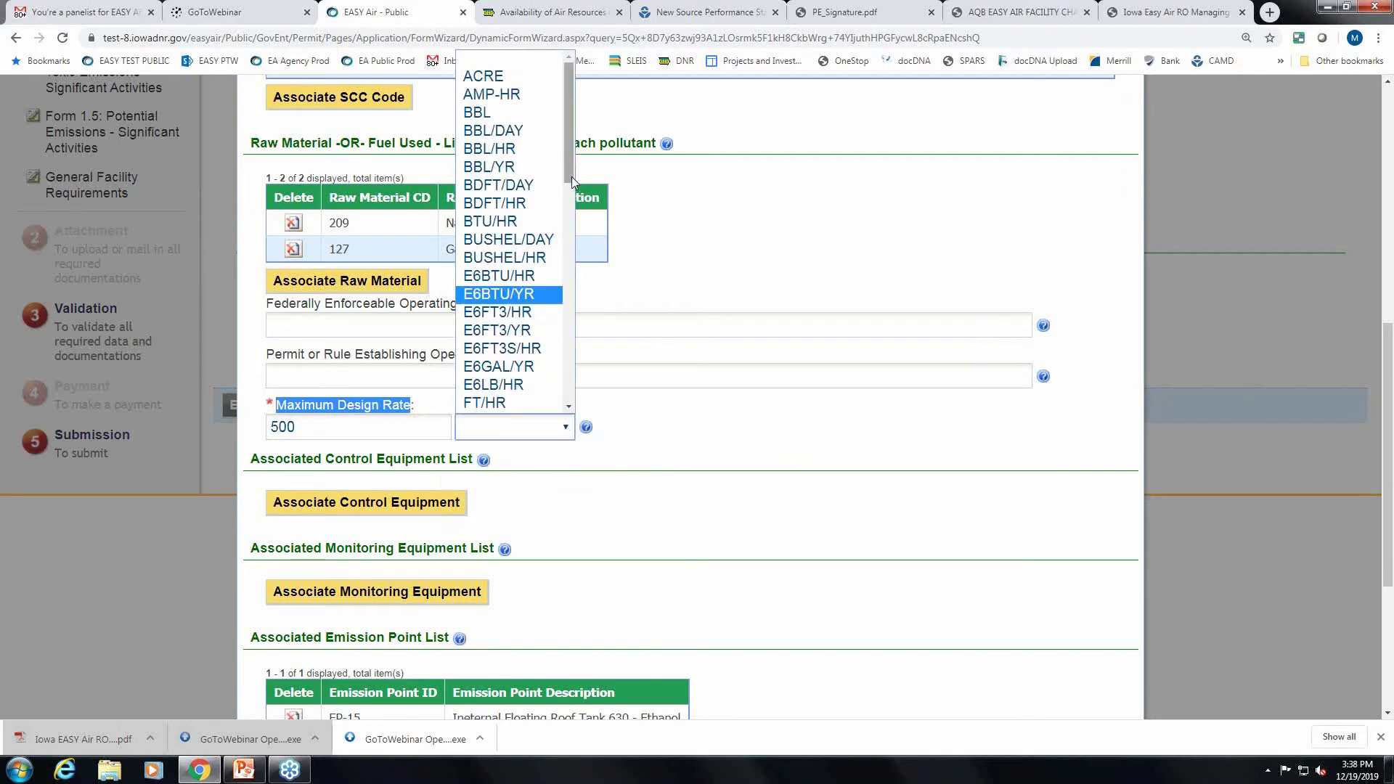
mouse_move(570, 159)
mouse_down()
mouse_move(571, 143)
mouse_move(572, 183)
mouse_up()
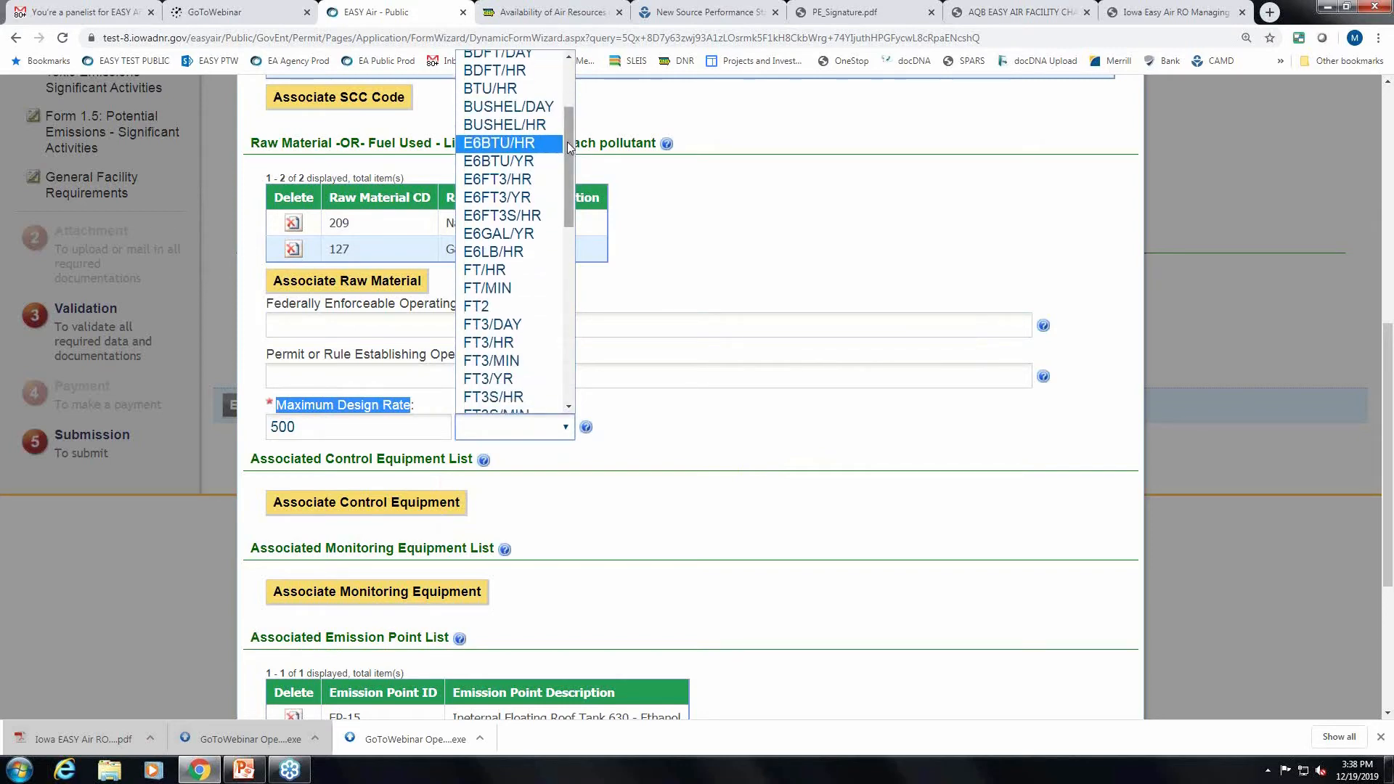
drag(569, 192, 564, 258)
click(481, 254)
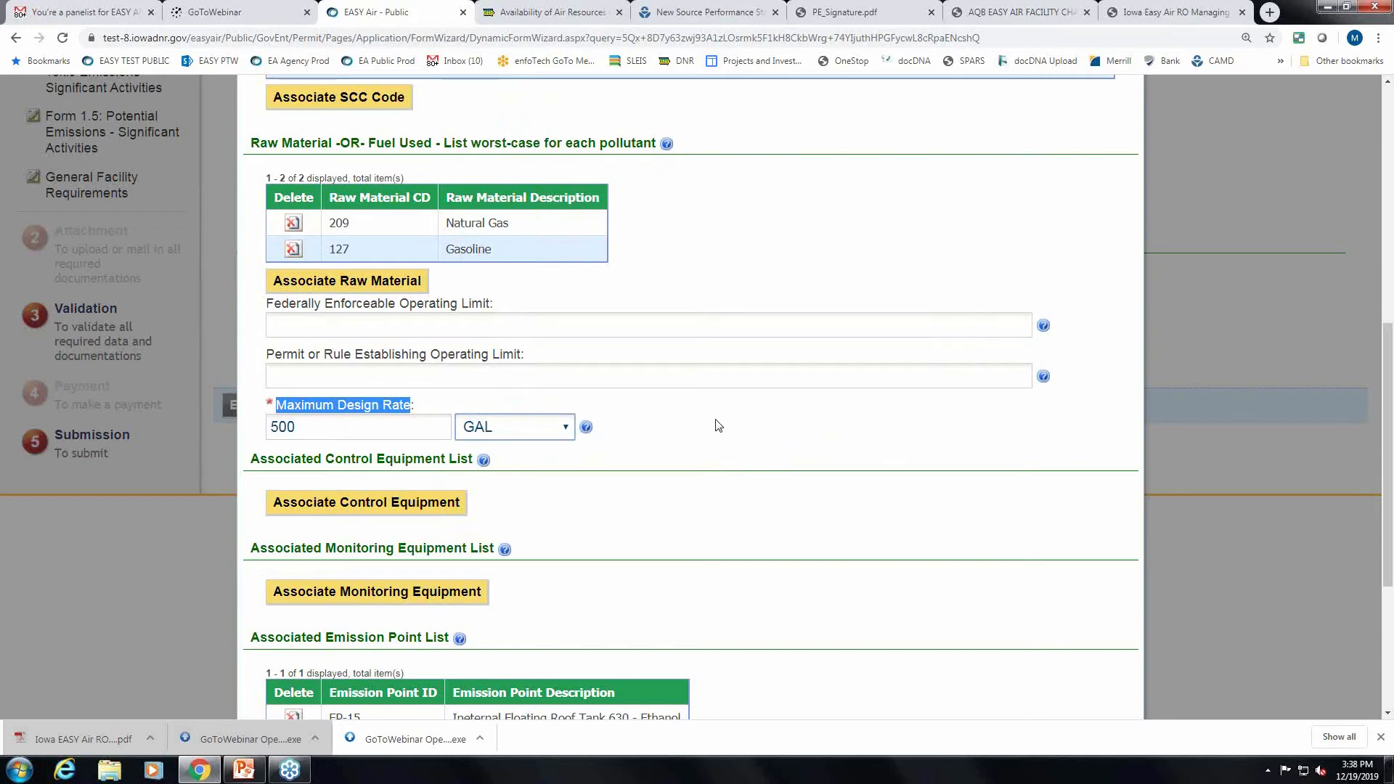
scroll(718, 426, down, 1)
Change the design rate unit from GAL to OTH, keeping the value 500.
click(566, 355)
drag(565, 476, 559, 635)
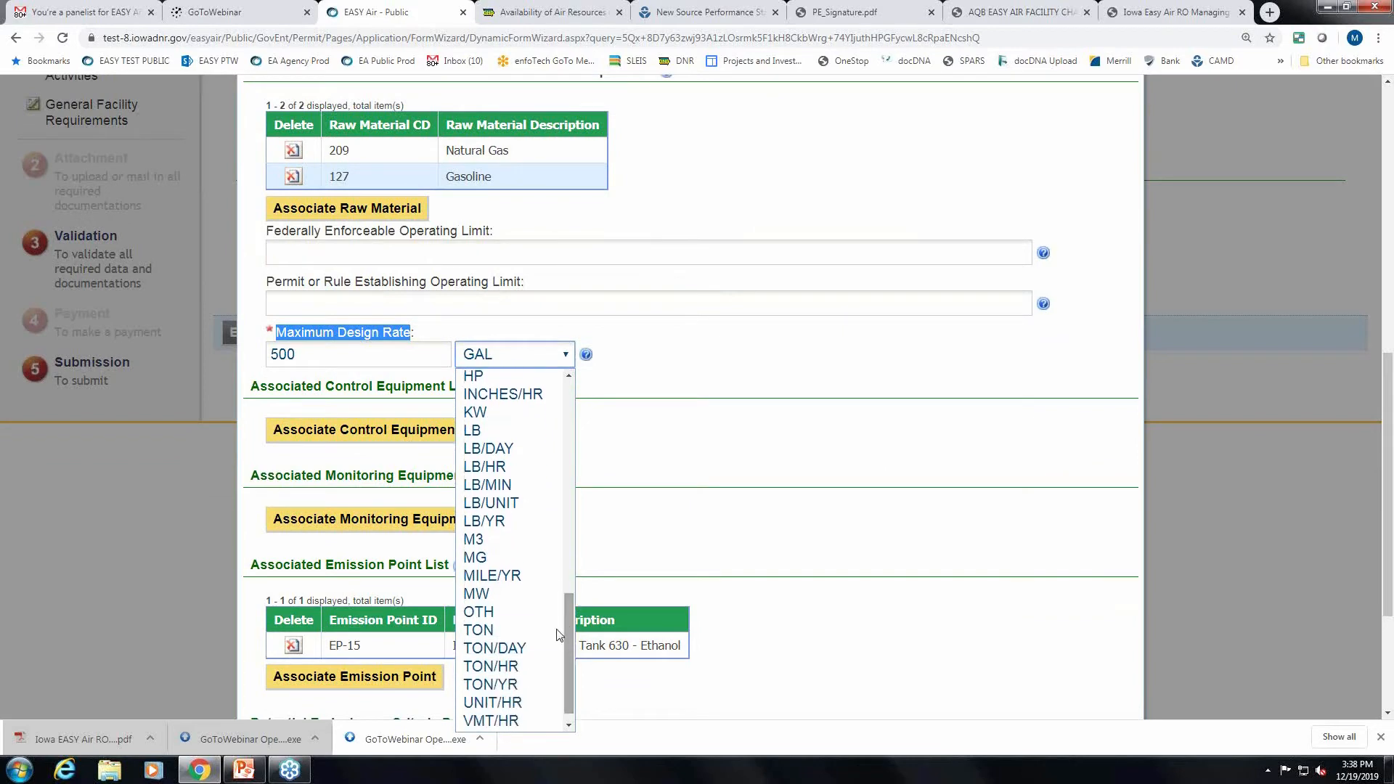
click(500, 612)
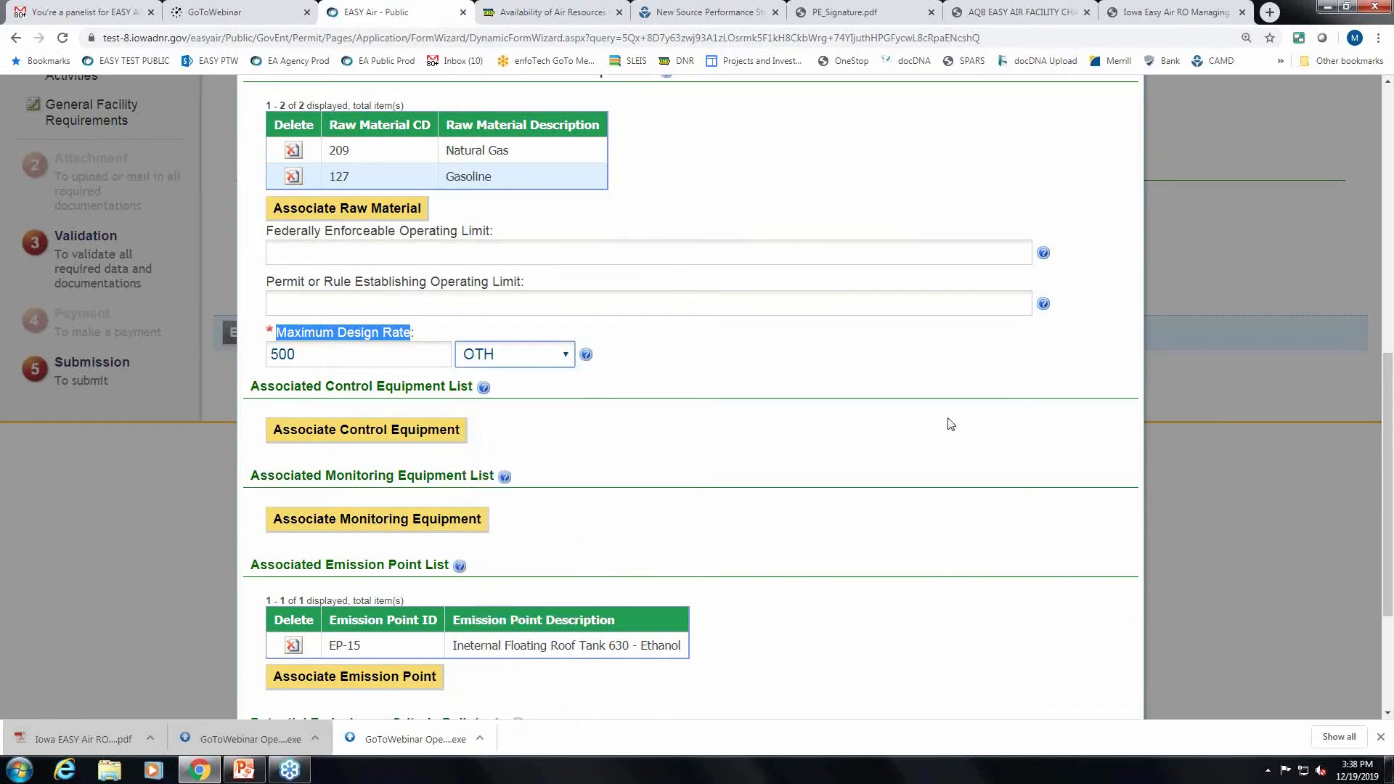
scroll(951, 424, down, 1)
scroll(951, 424, down, 1)
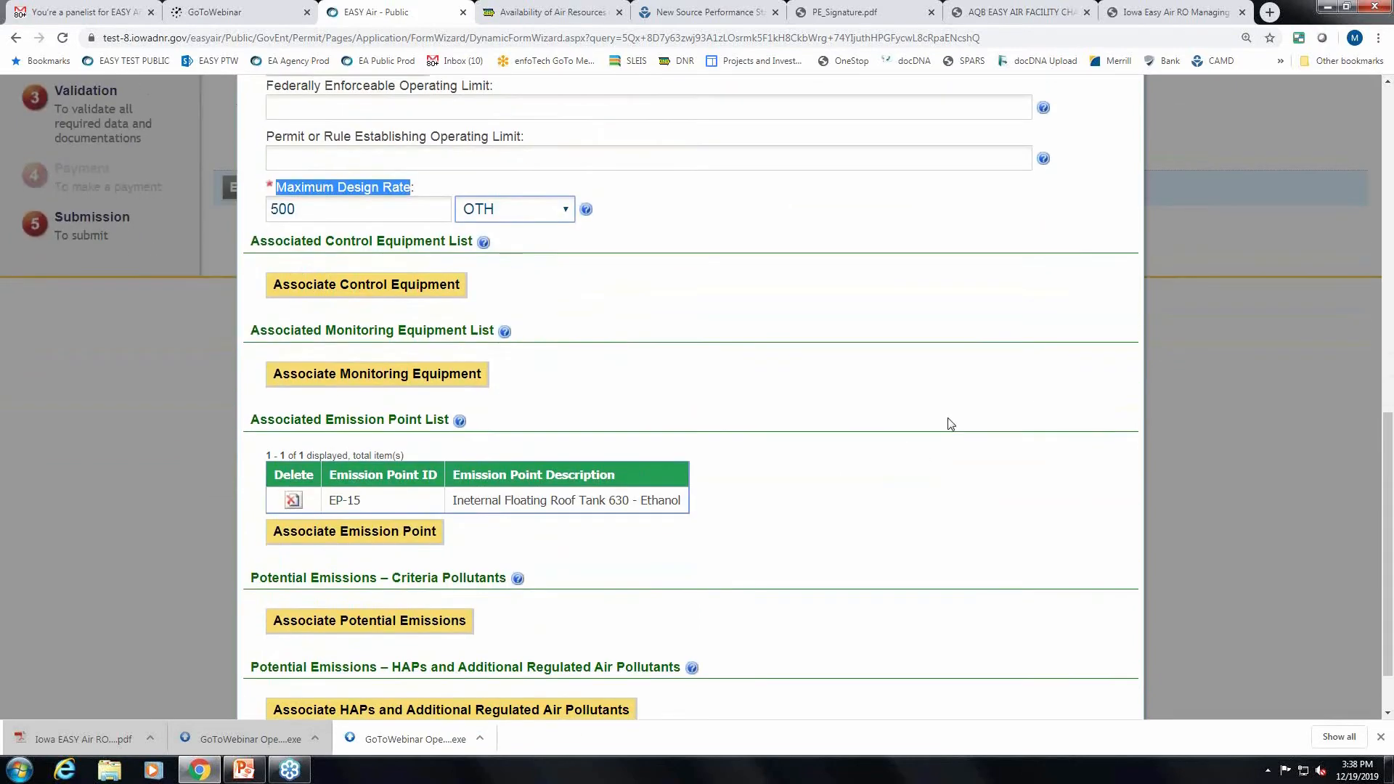
scroll(949, 423, up, 2)
click(388, 363)
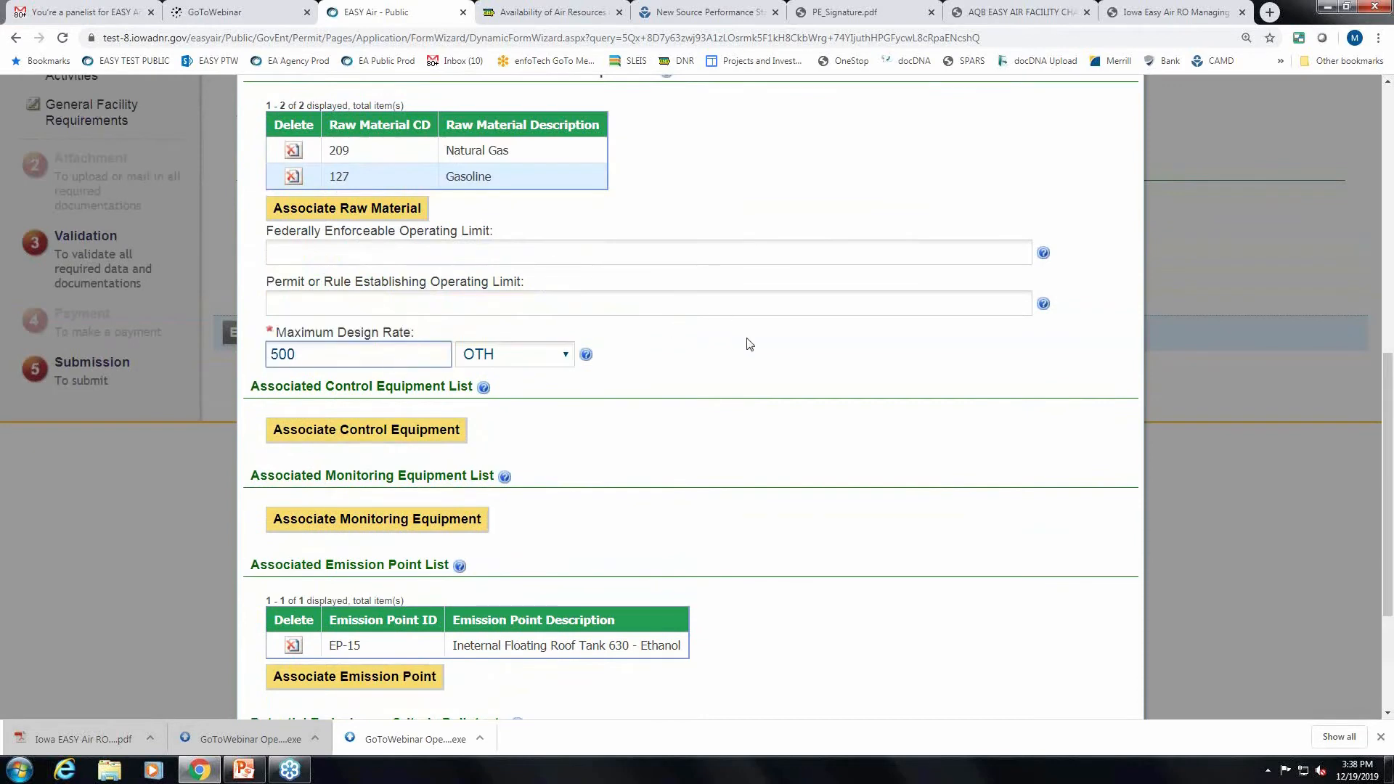
scroll(748, 345, down, 2)
scroll(879, 294, down, 1)
Associate control equipment CE15 with EU-15 and save.
click(428, 215)
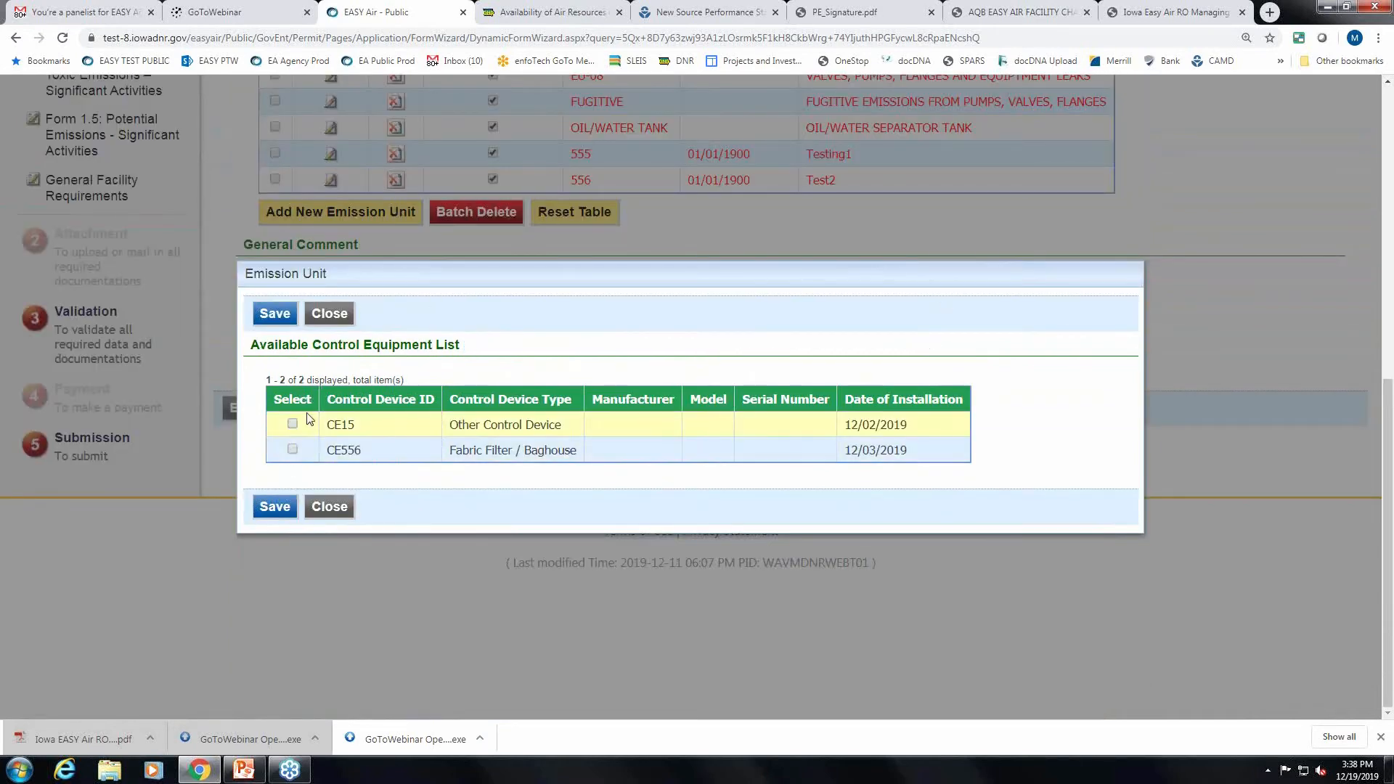
click(292, 424)
click(275, 506)
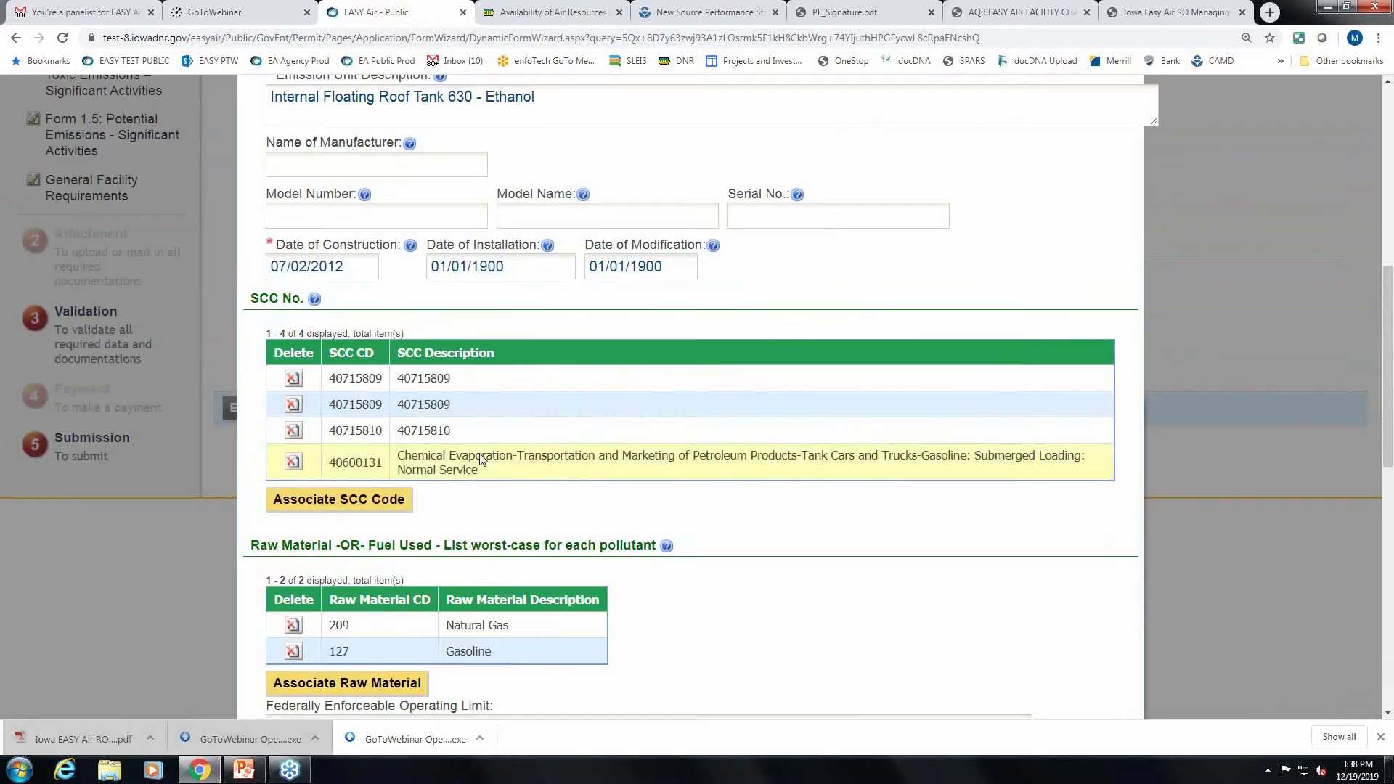
scroll(983, 513, down, 3)
scroll(984, 513, down, 8)
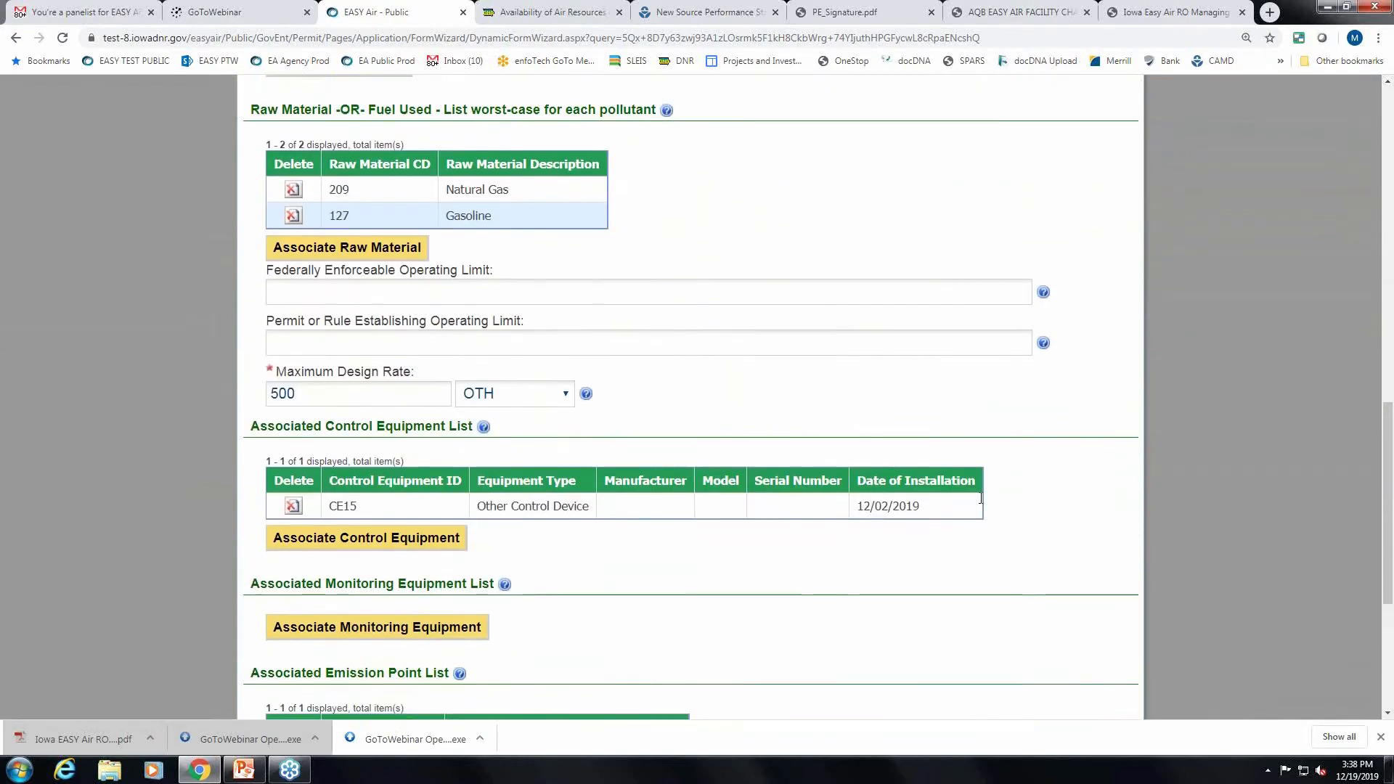
Associate monitoring equipment 155 with EU-15 and save.
click(482, 343)
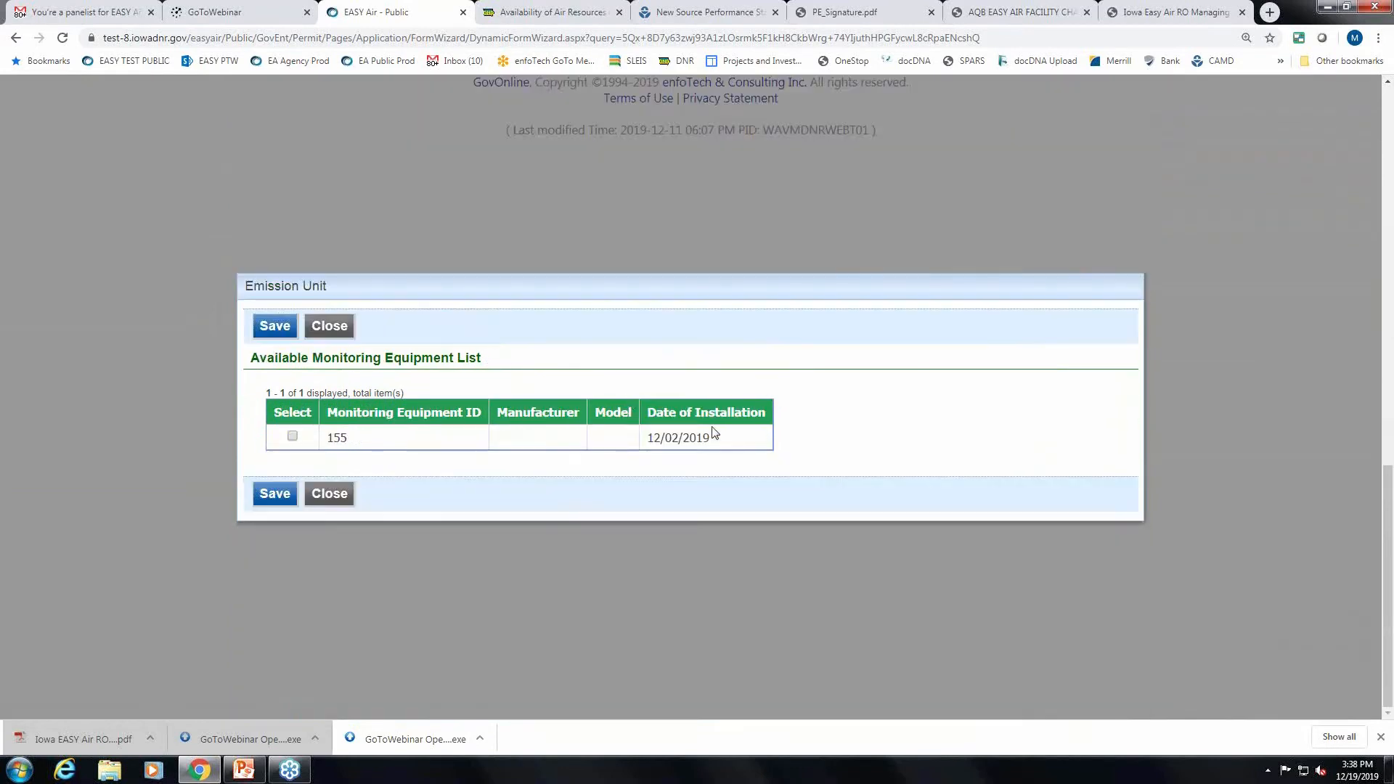
click(291, 435)
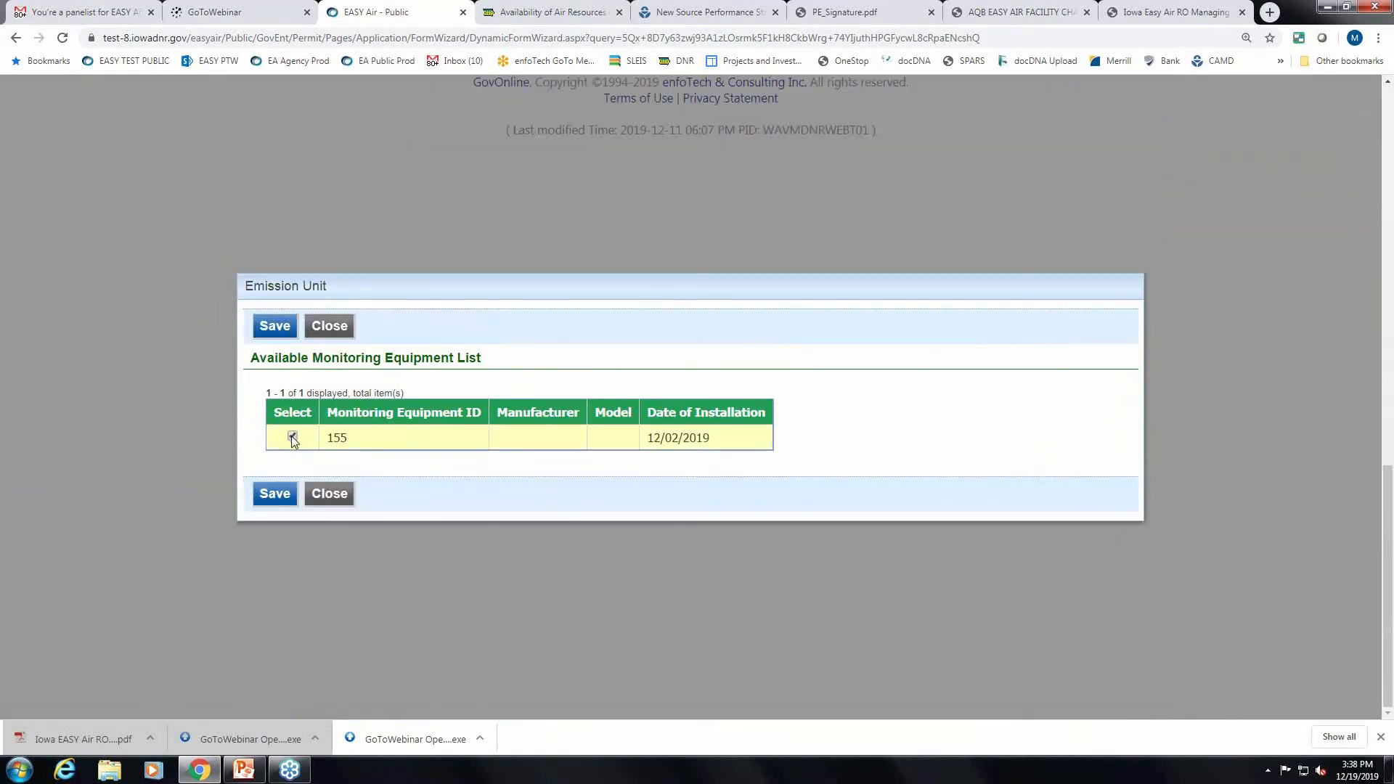
click(274, 493)
scroll(974, 498, down, 7)
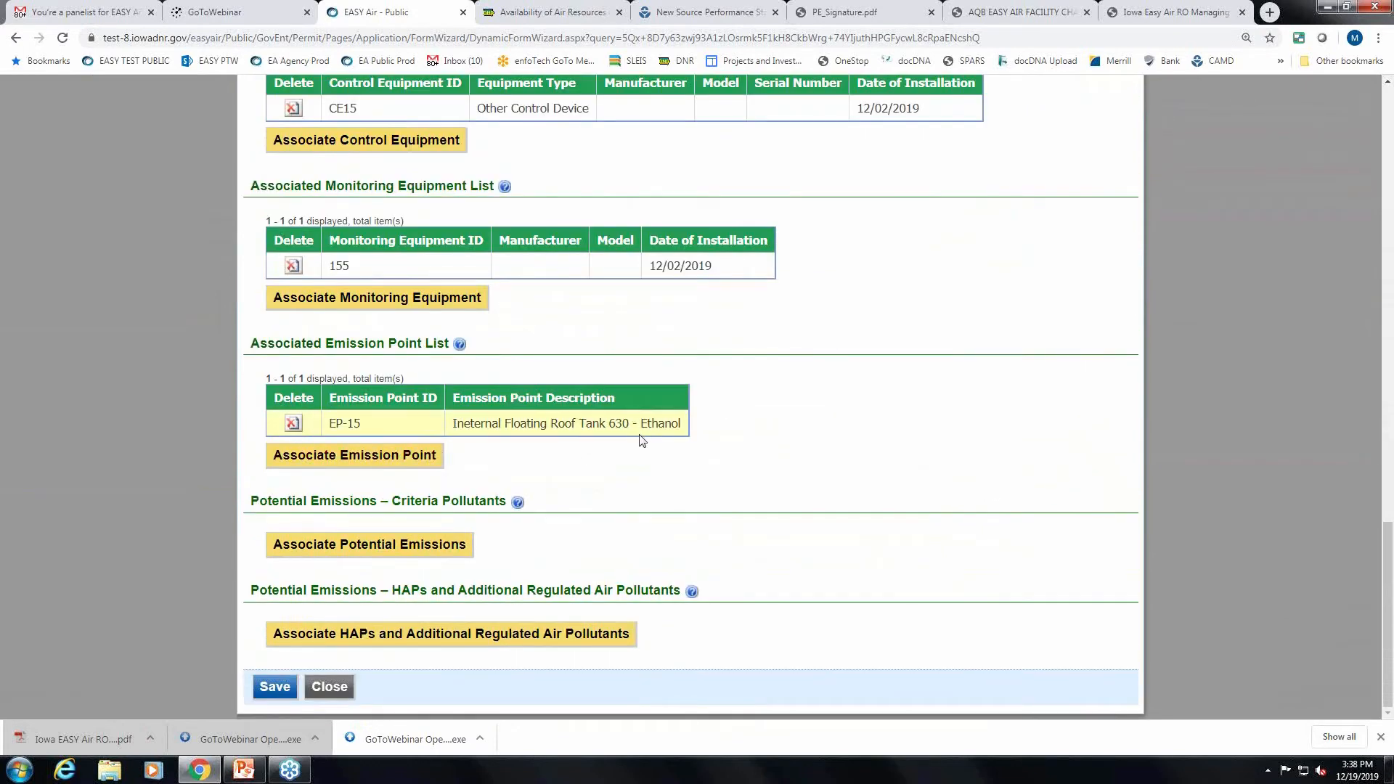
scroll(984, 486, up, 5)
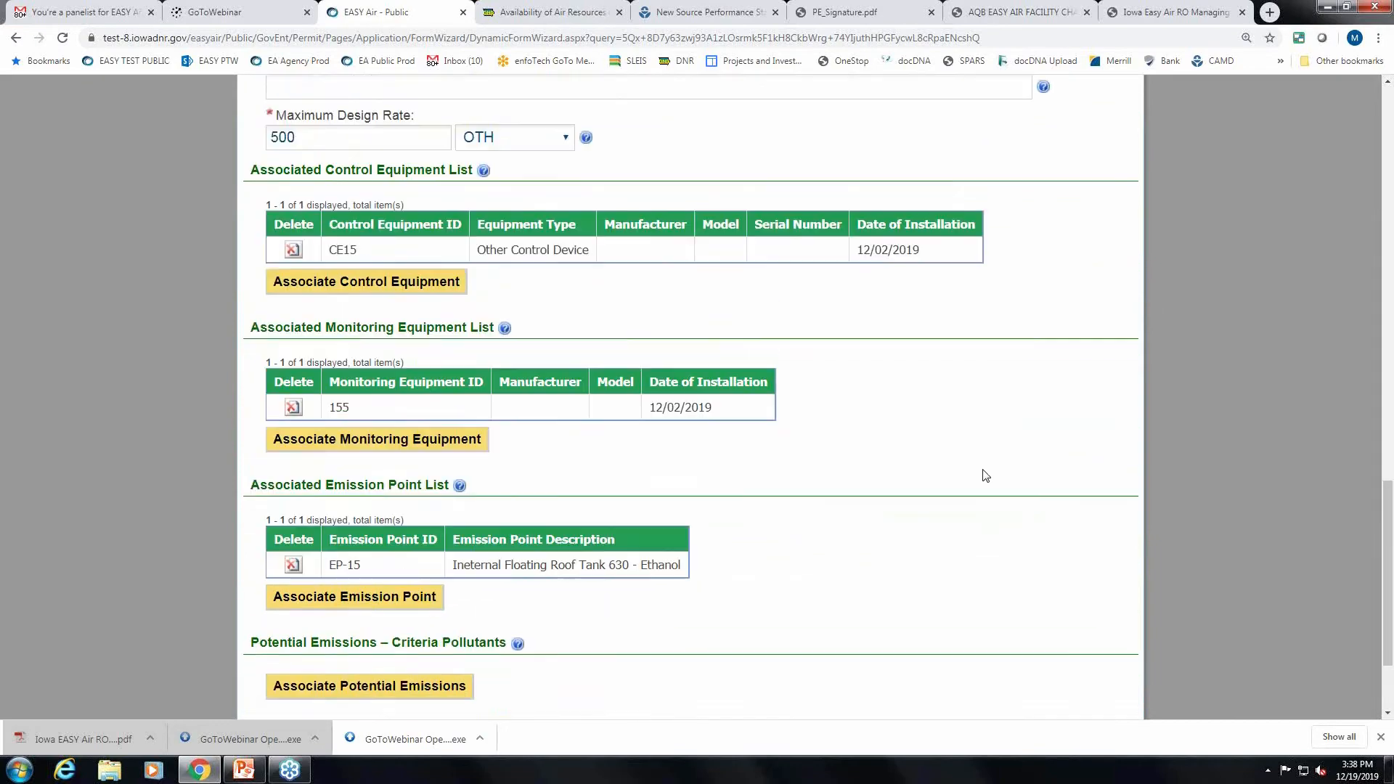
scroll(988, 488, down, 5)
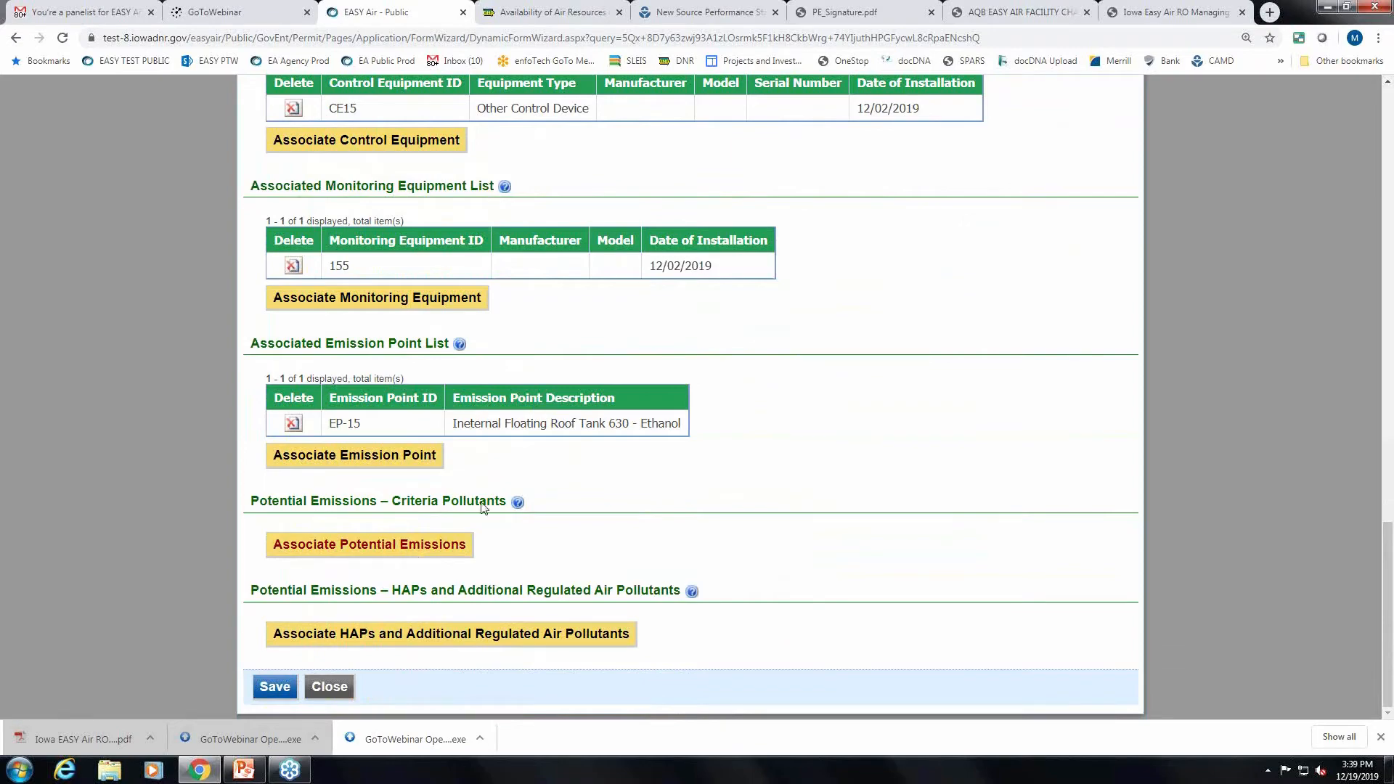
scroll(726, 479, up, 7)
scroll(871, 506, up, 2)
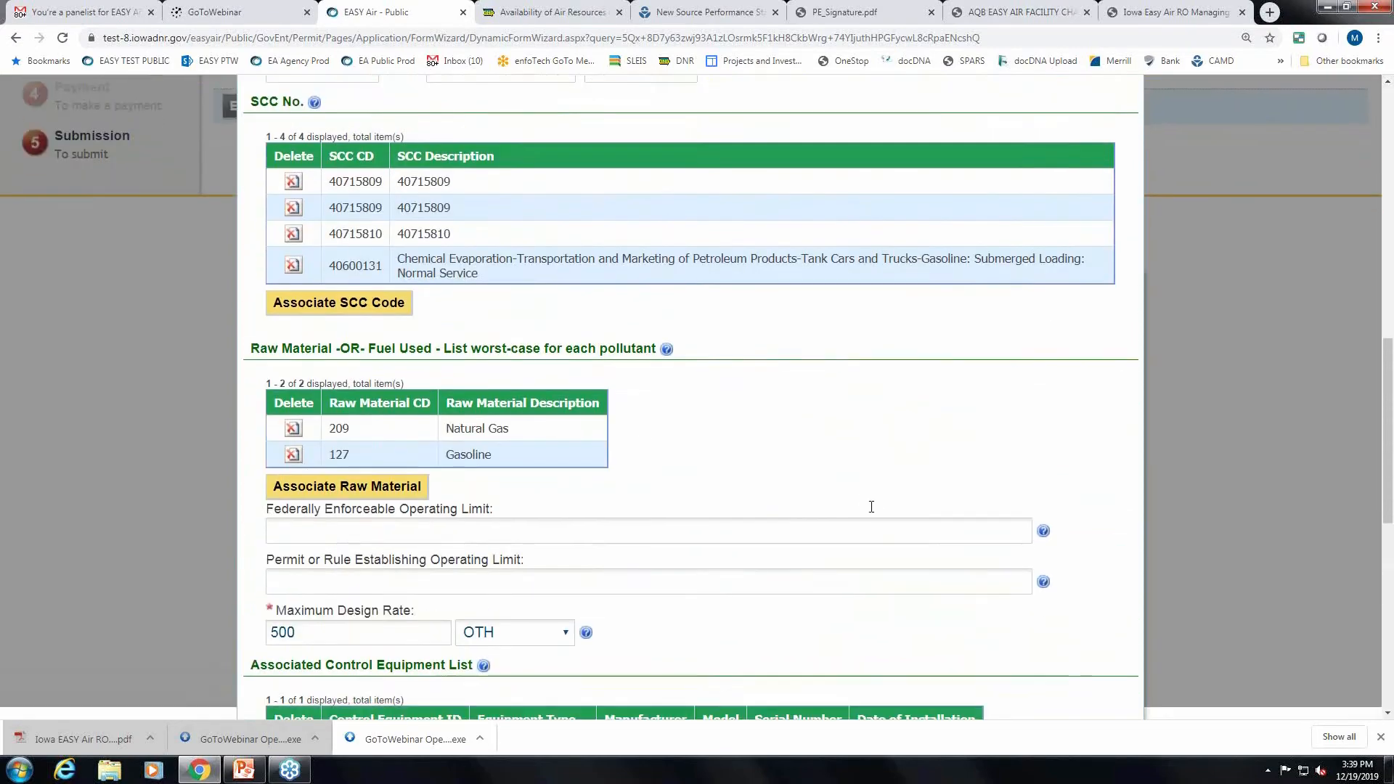
scroll(869, 504, down, 4)
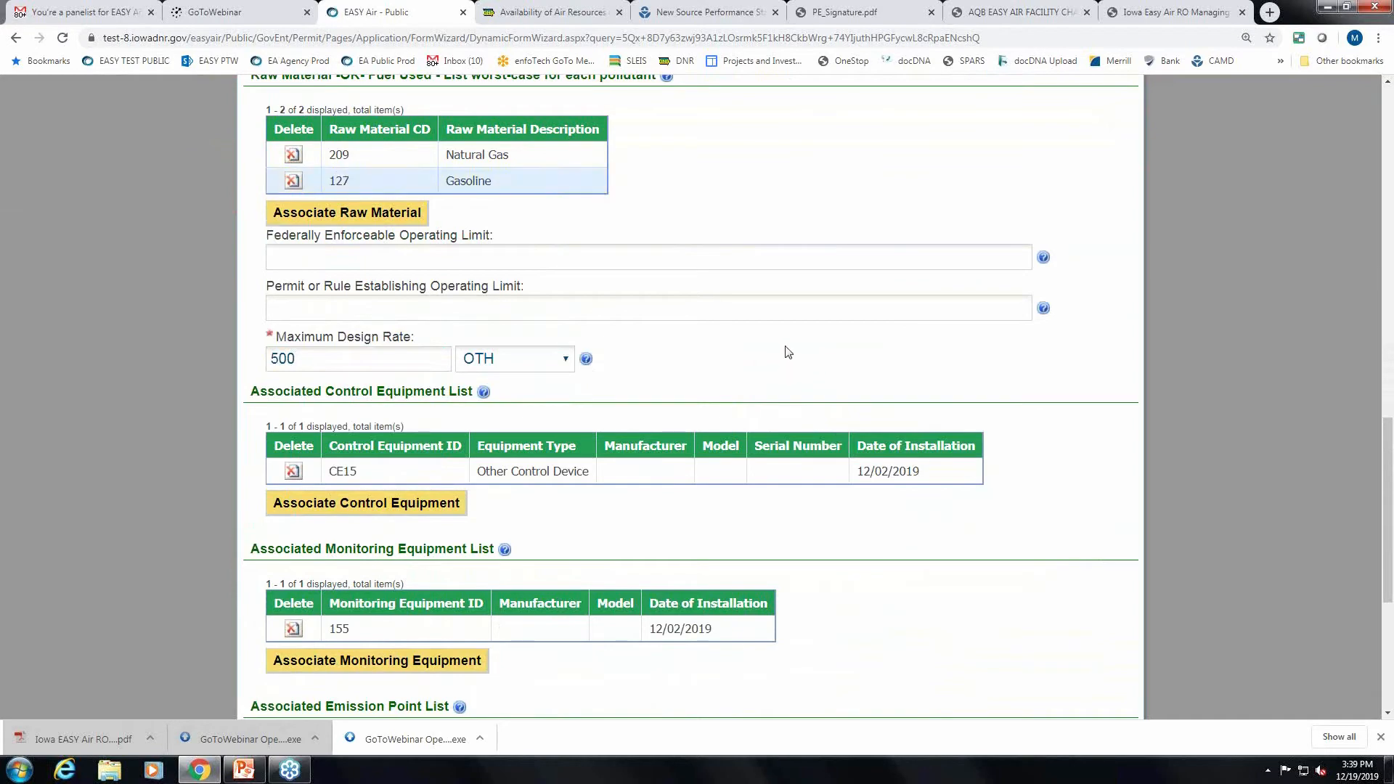
scroll(554, 185, down, 1)
scroll(554, 178, up, 1)
scroll(391, 354, down, 5)
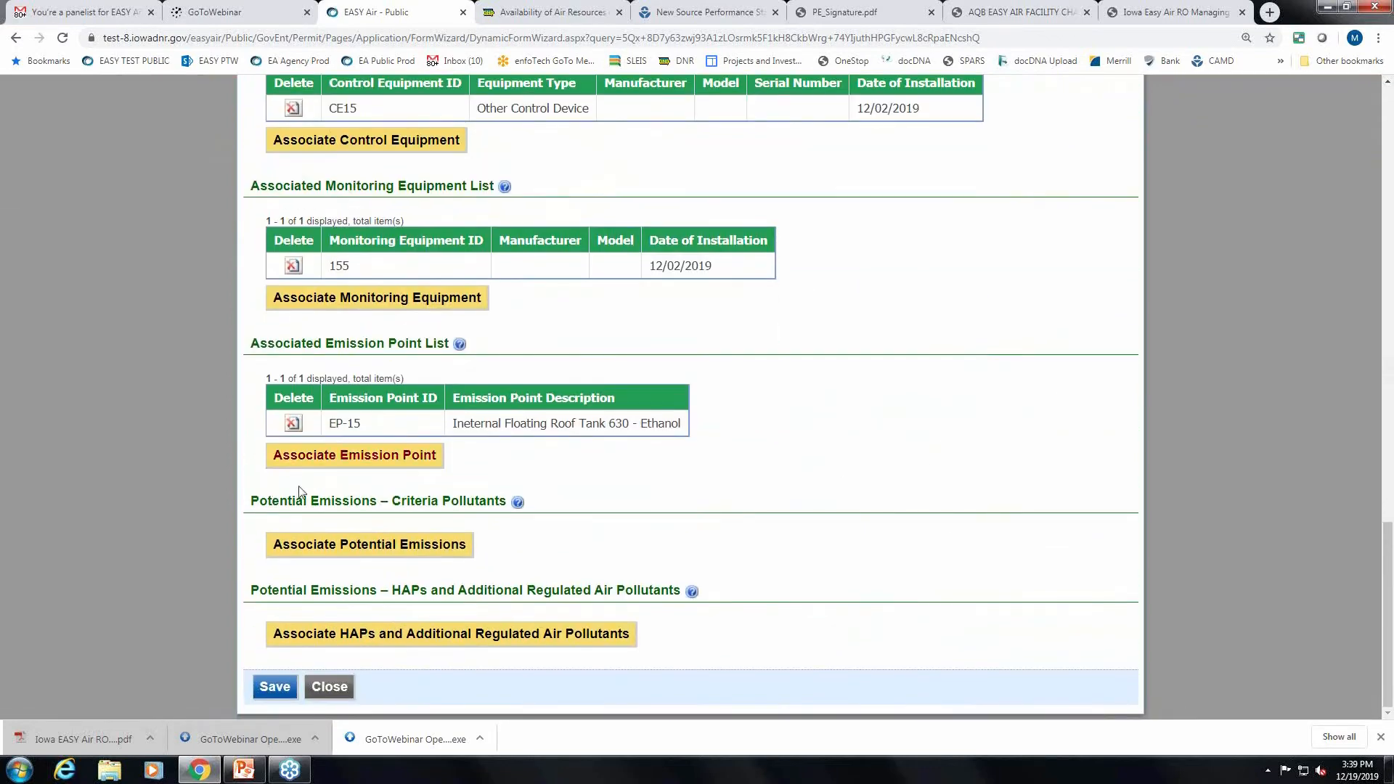
click(369, 543)
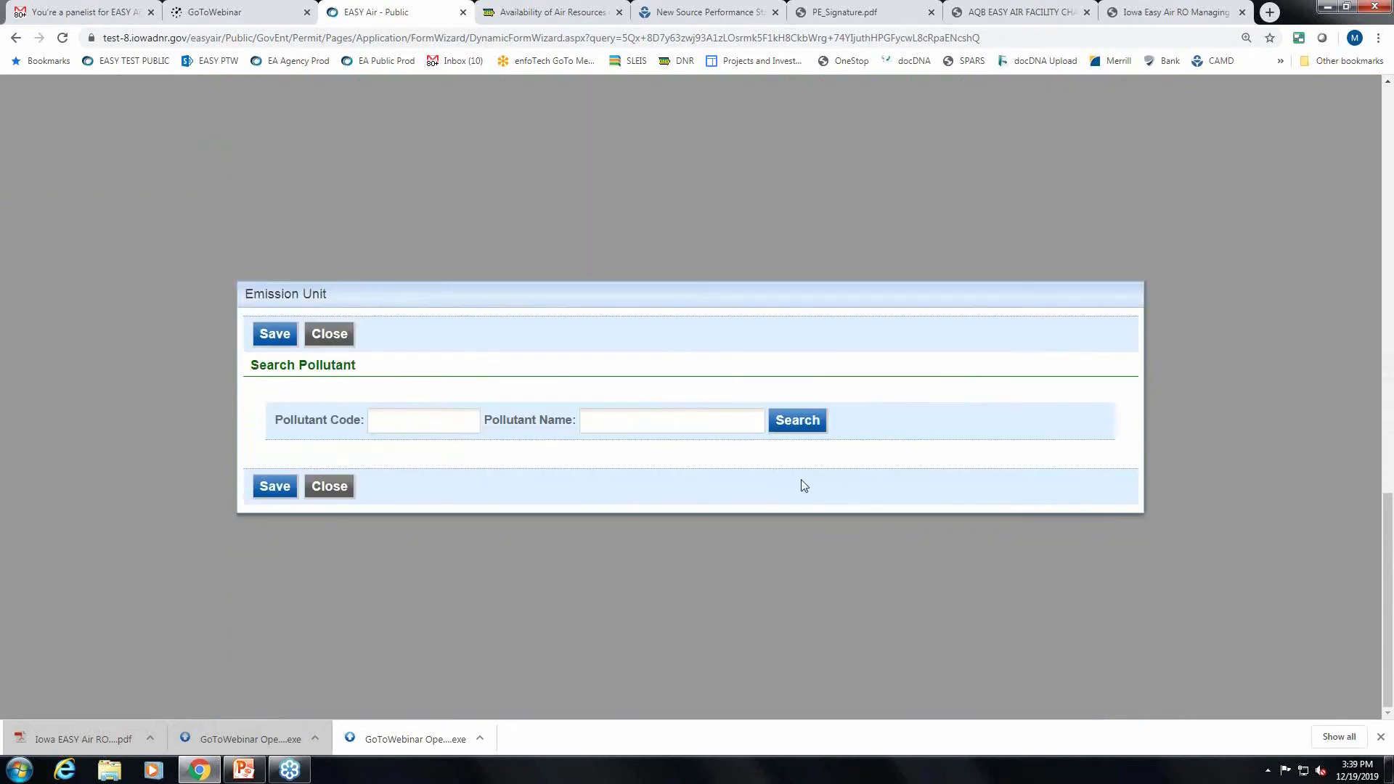
Close the potential emissions pollutant search without adding anything.
click(324, 486)
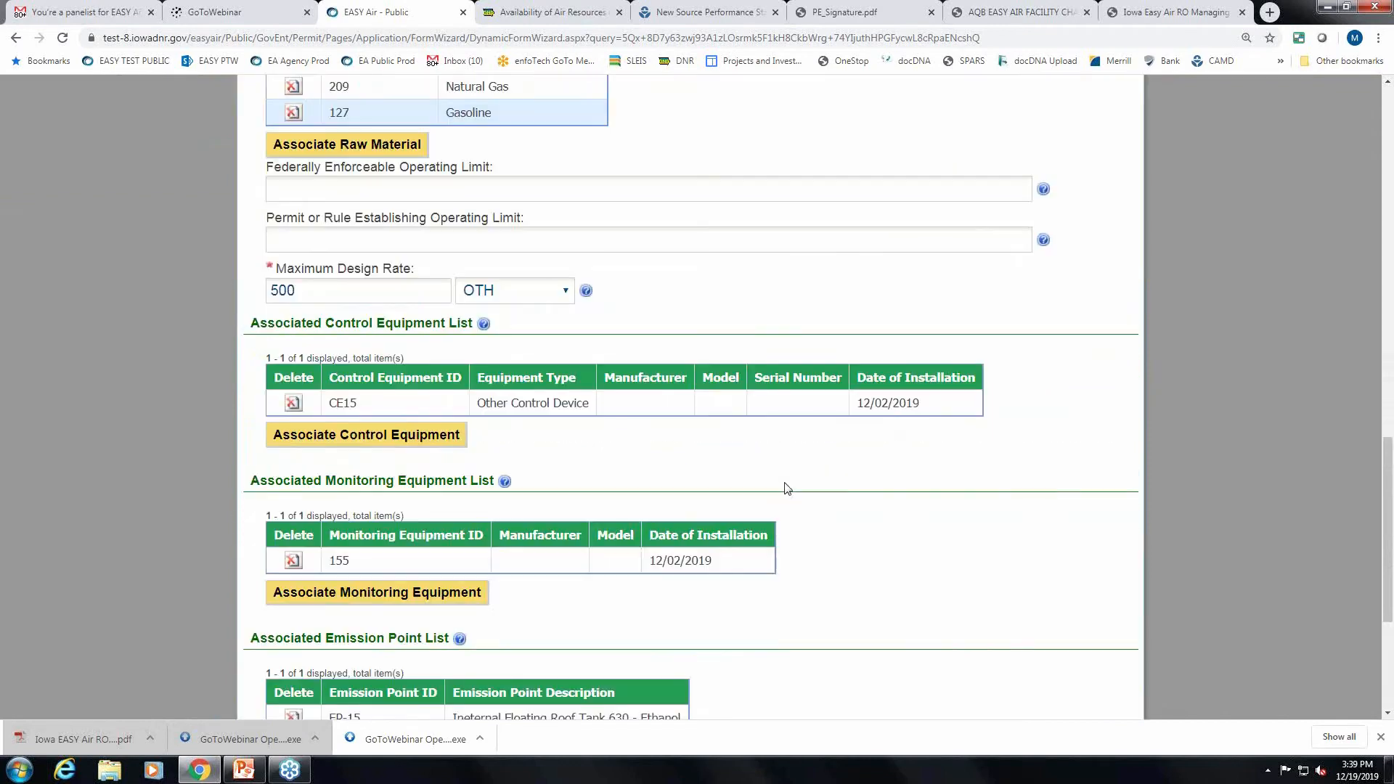
scroll(889, 514, down, 4)
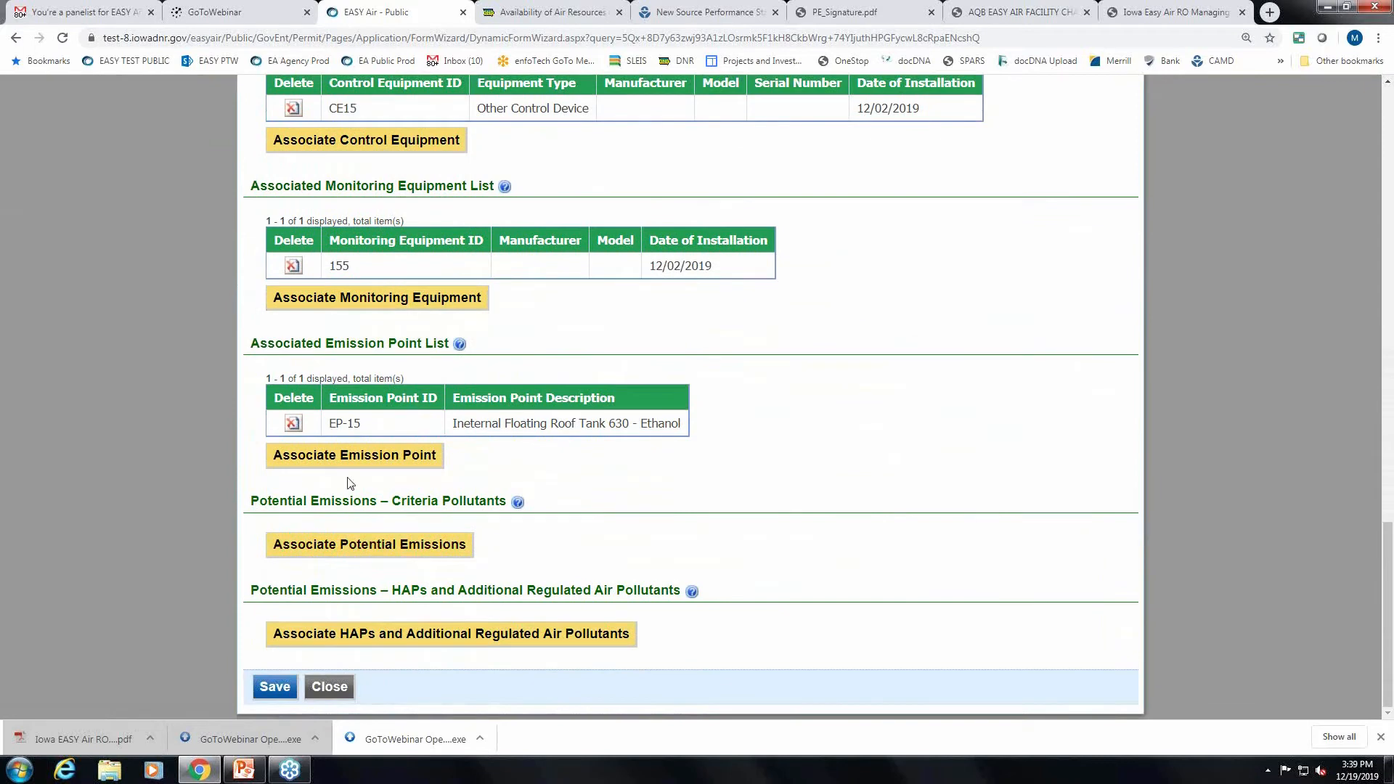
drag(392, 592, 719, 535)
click(722, 509)
Search pollutant code 'pm' and tick PM25-PRI, PM10-PRI and PM-PRI.
click(330, 543)
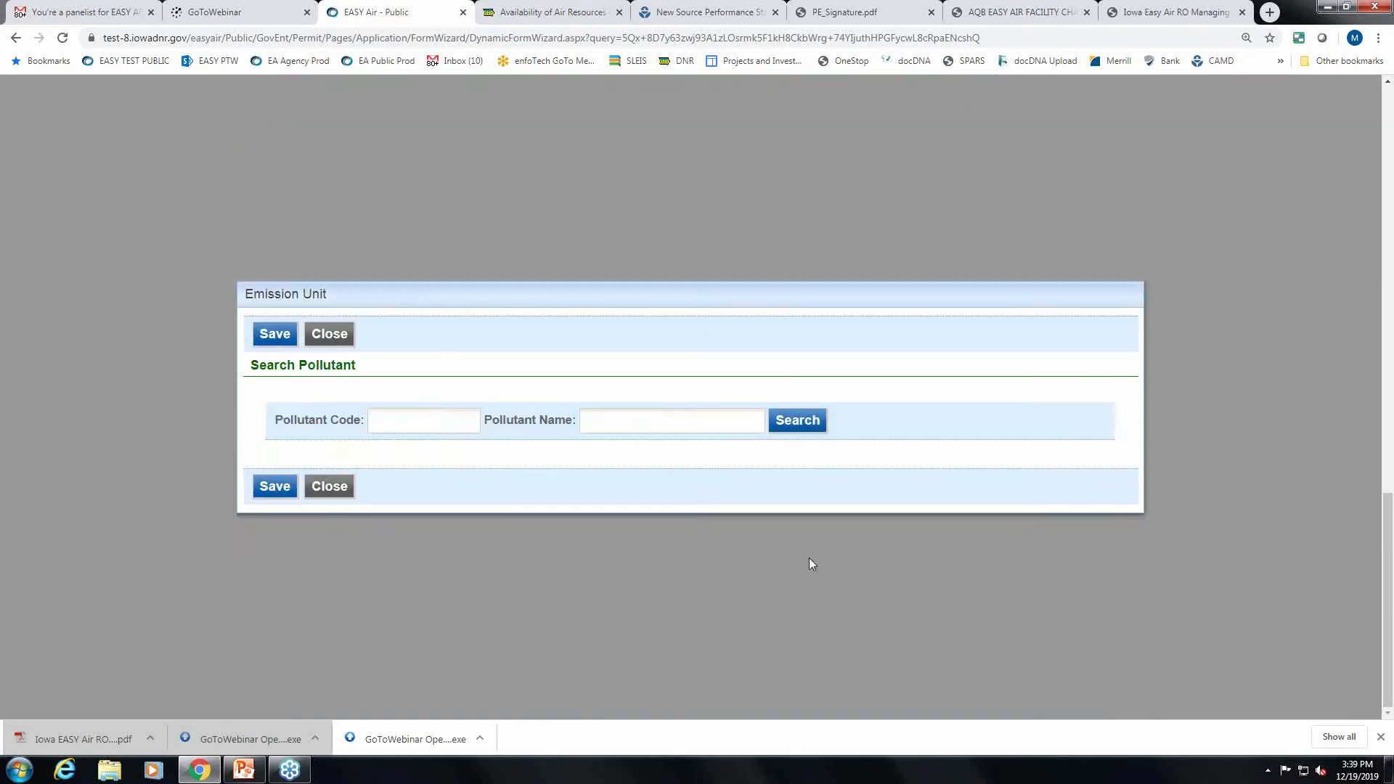
click(419, 425)
text(pm)
click(815, 425)
click(282, 215)
click(282, 241)
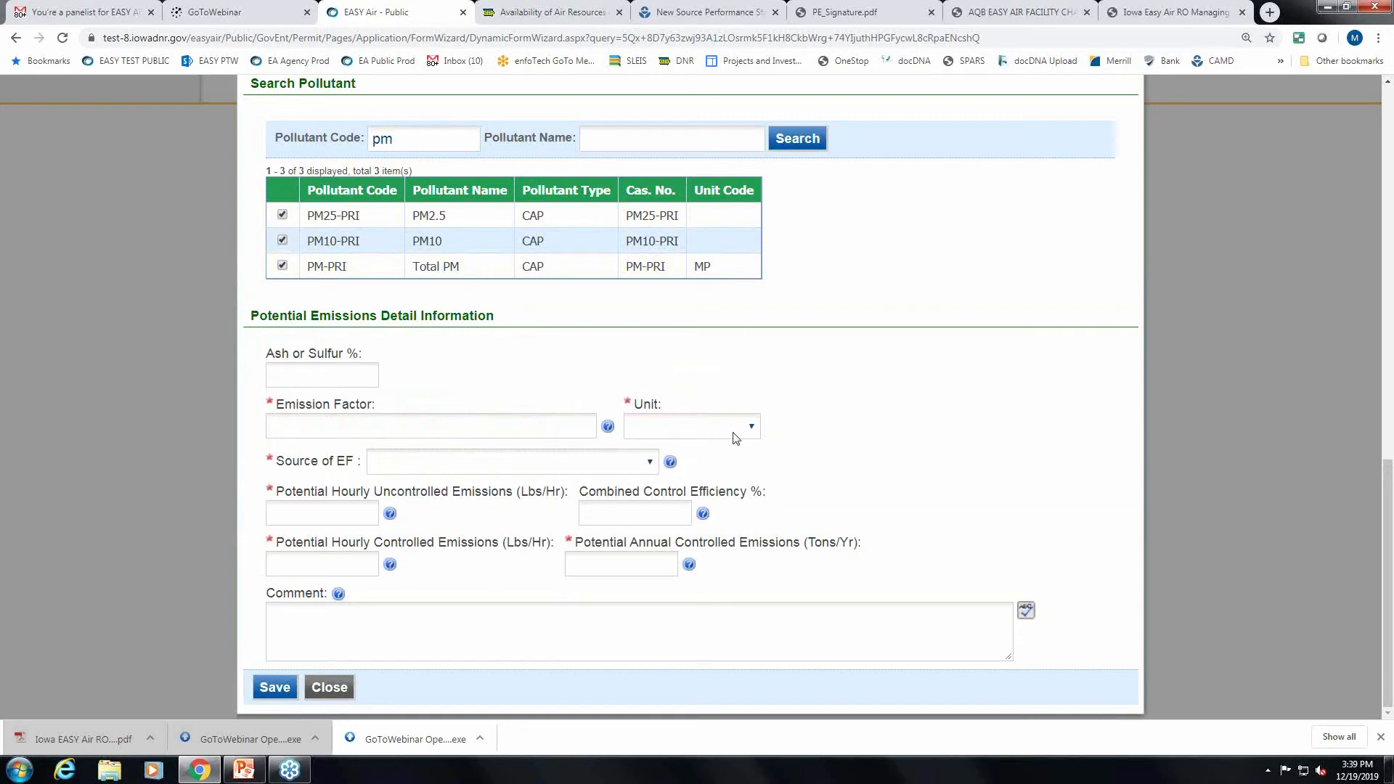
click(375, 424)
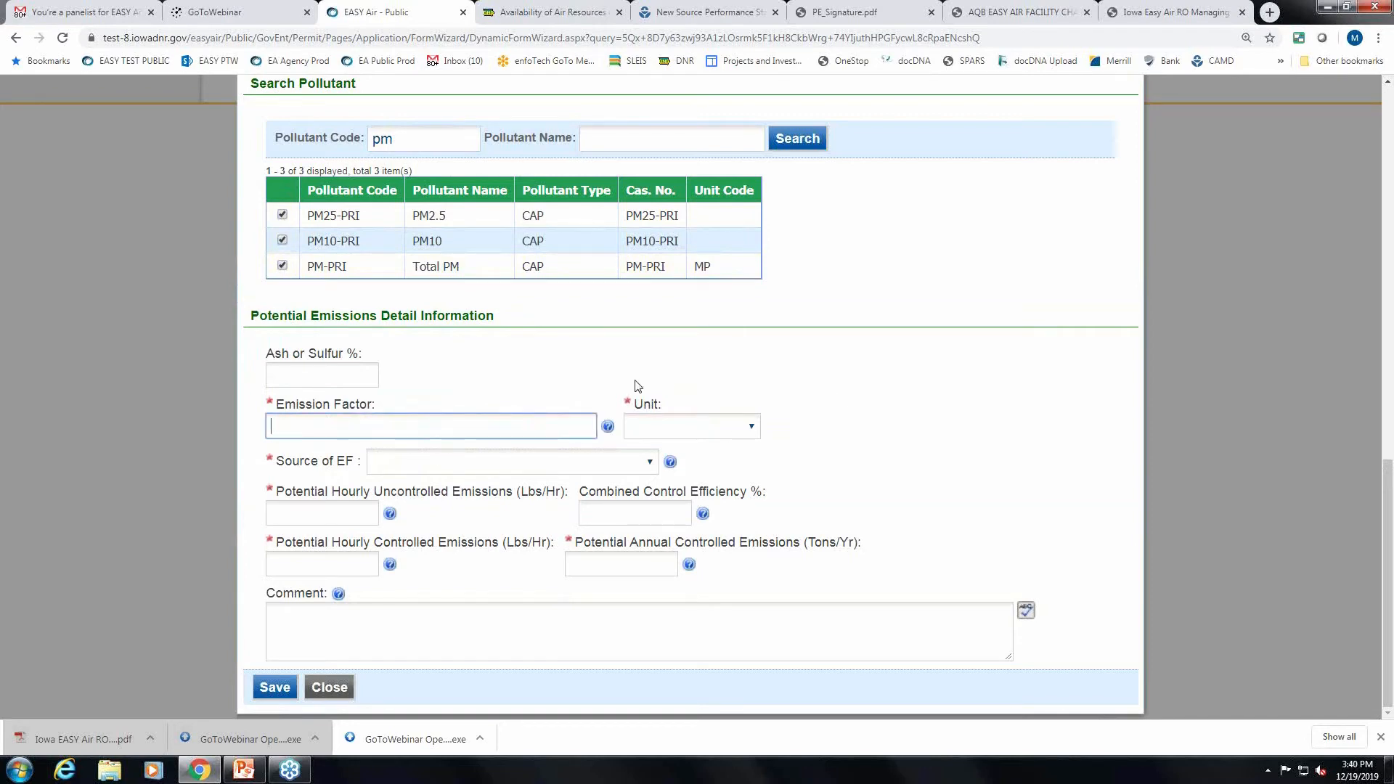
Set the emission factor to .01 LB/OTHER with US EPA as its source.
text(.01)
click(747, 426)
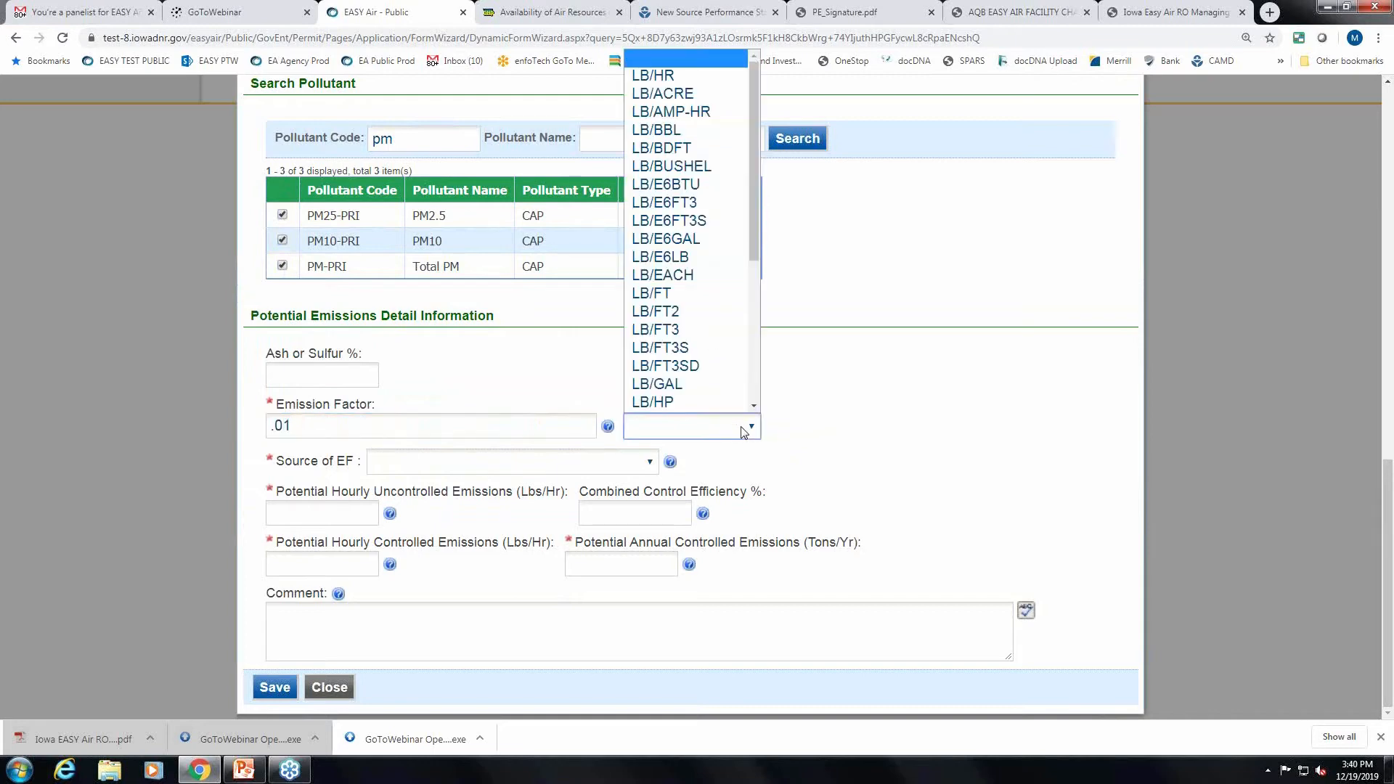
drag(752, 242, 747, 396)
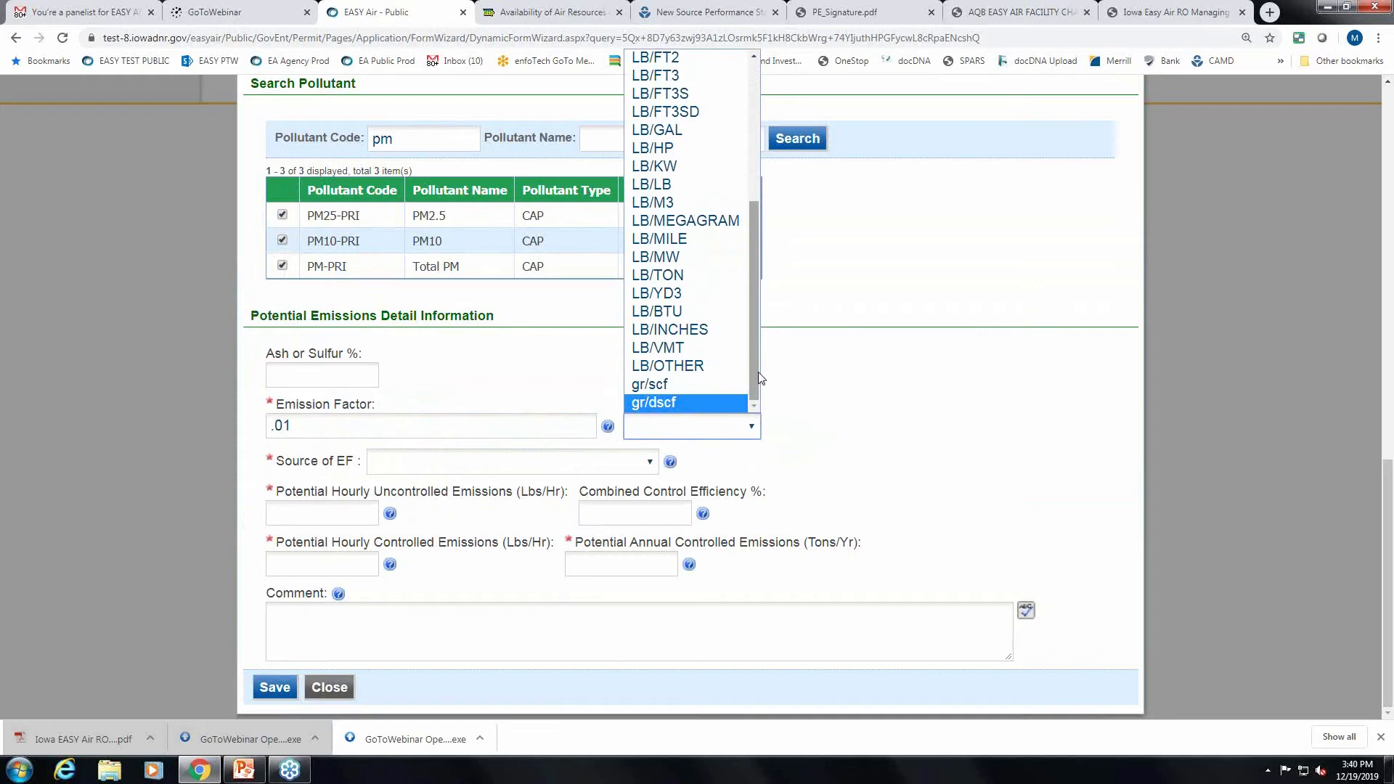
click(698, 366)
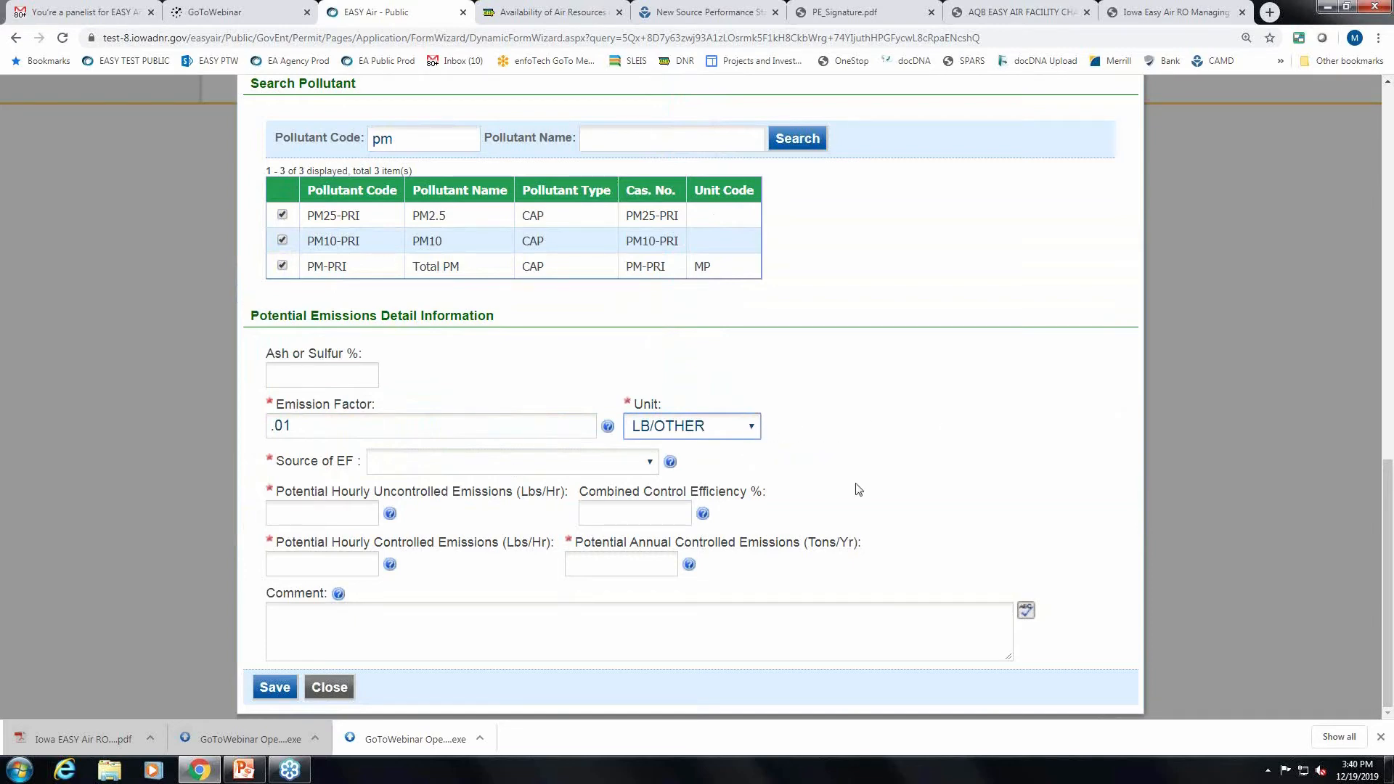
click(643, 463)
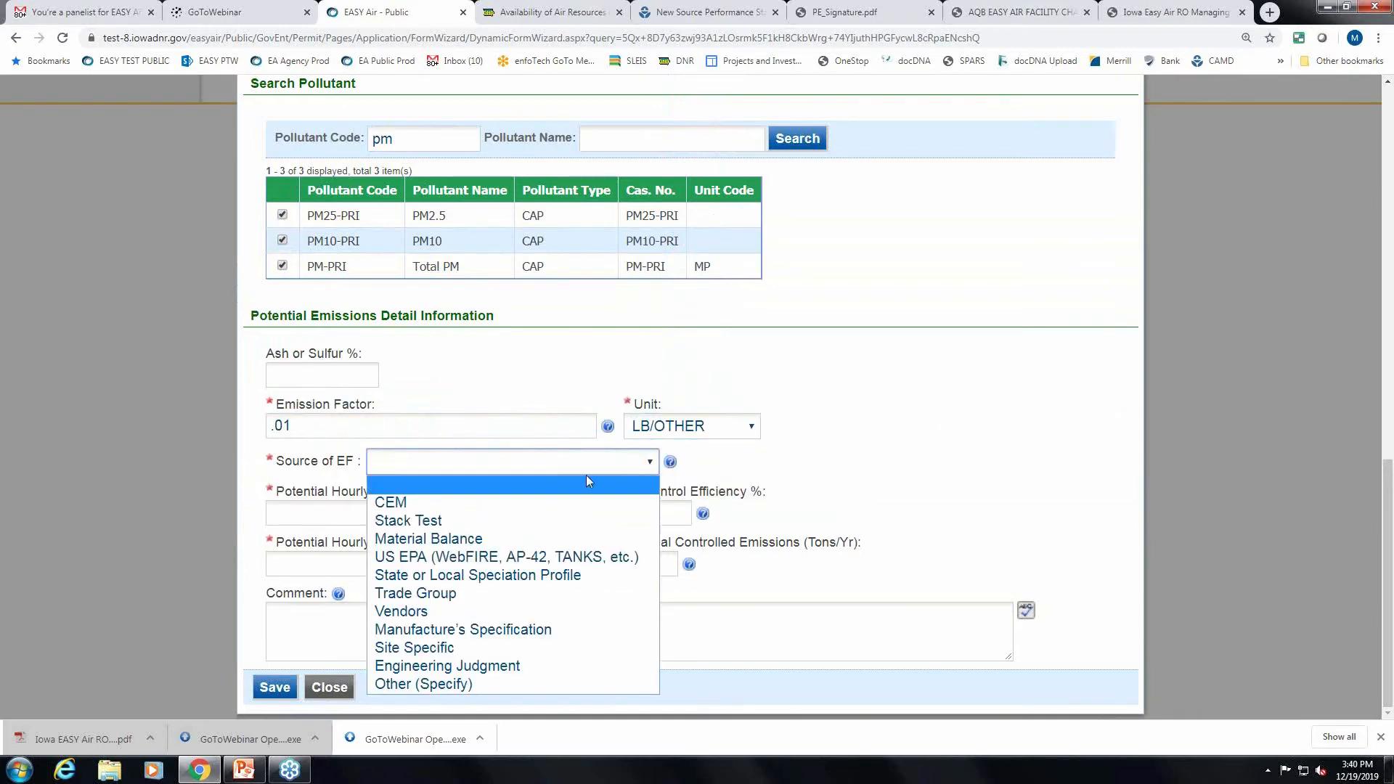
click(494, 557)
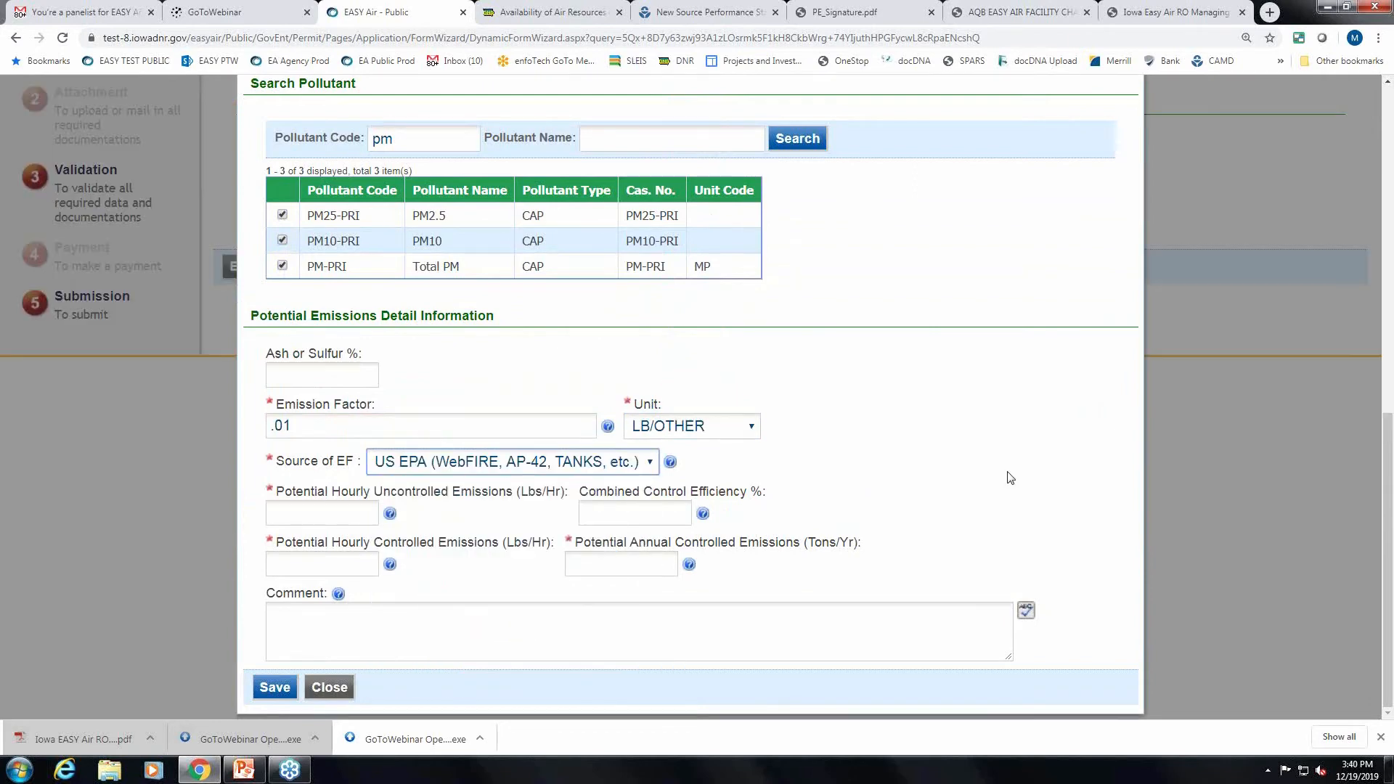
Enter hourly uncontrolled .01, control efficiency 95% and hourly controlled .005 emissions.
click(306, 509)
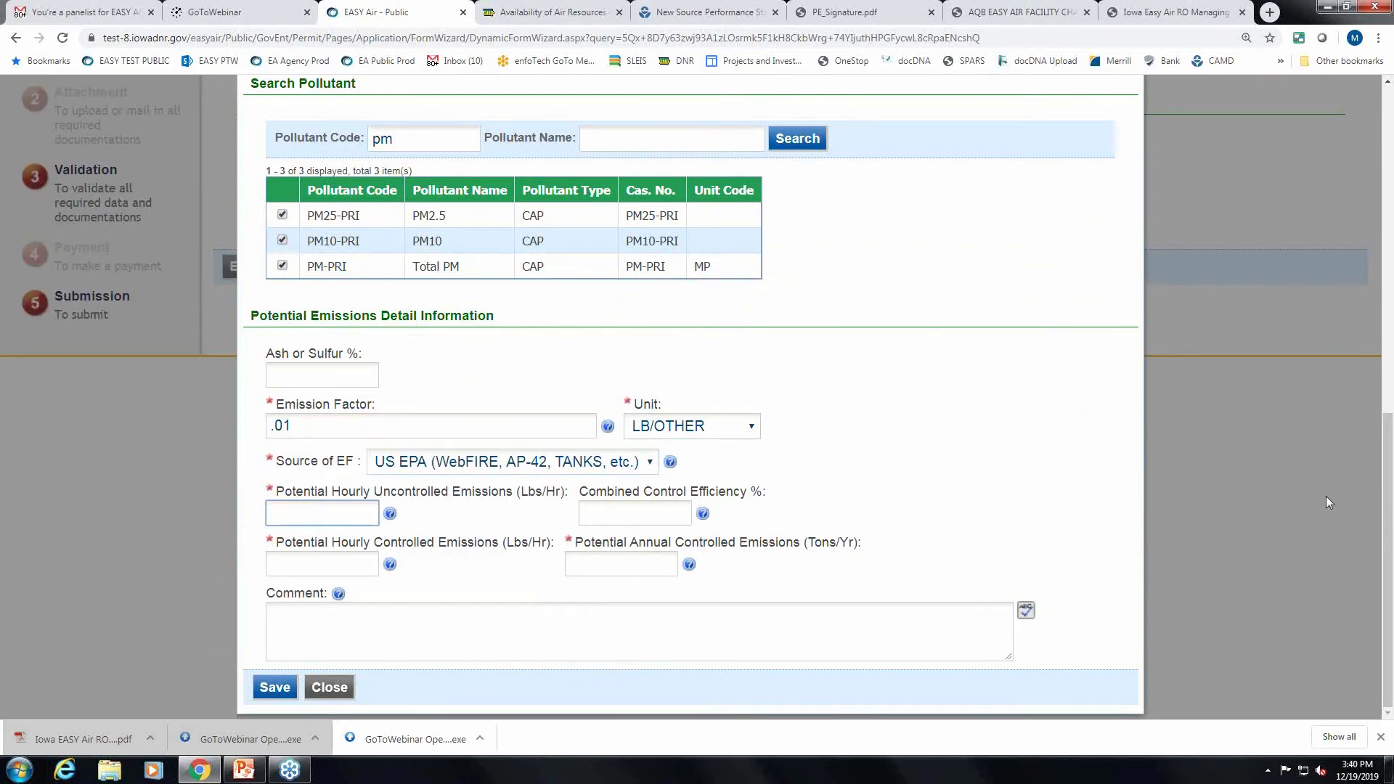
text(.01)
click(342, 561)
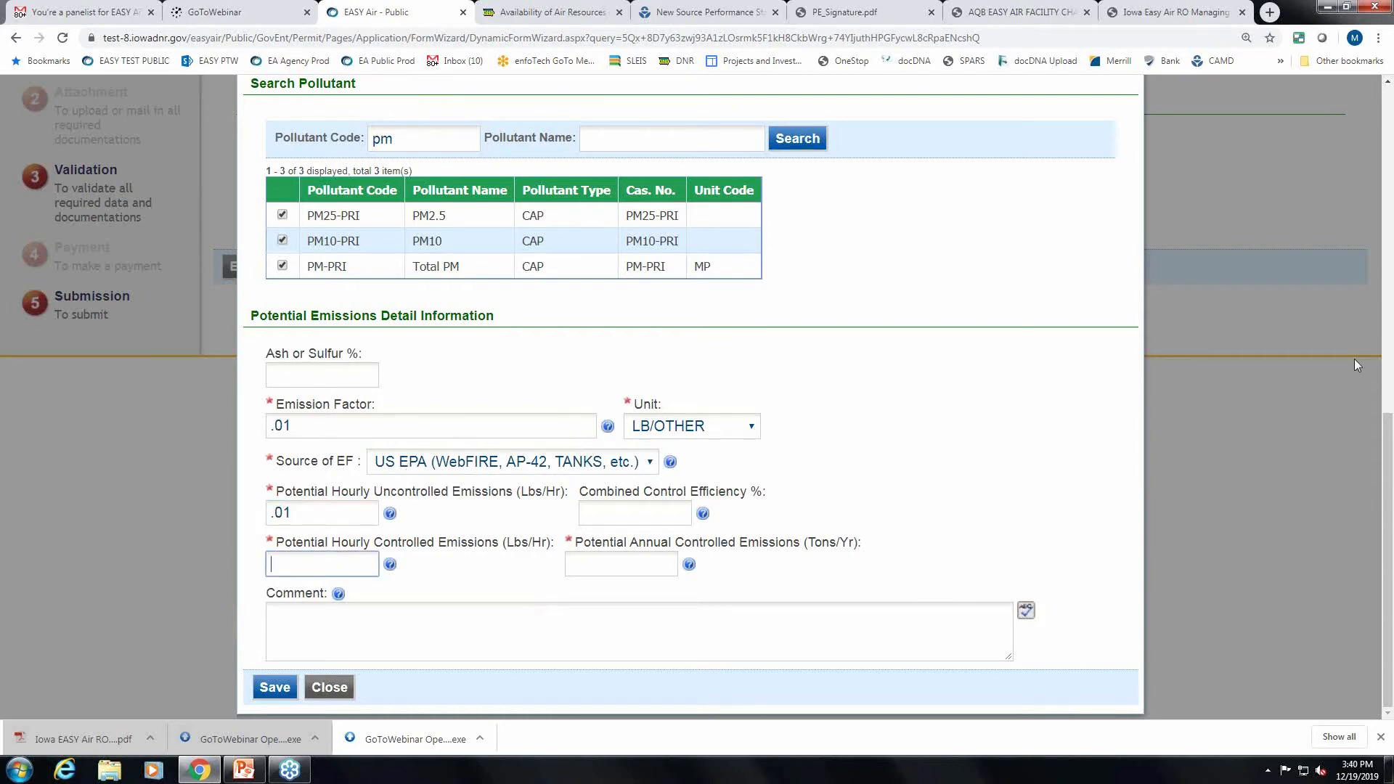
click(632, 517)
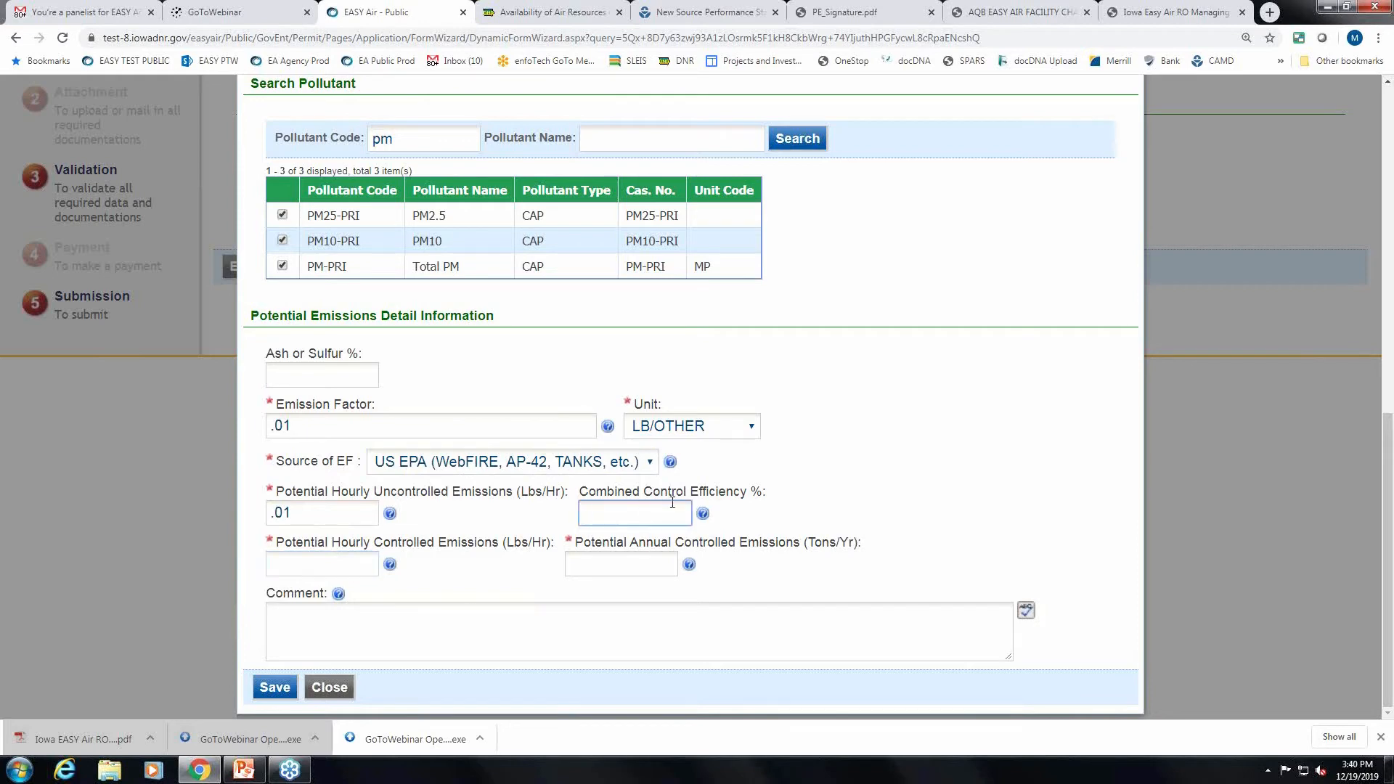
text(95)
click(311, 573)
text(.005)
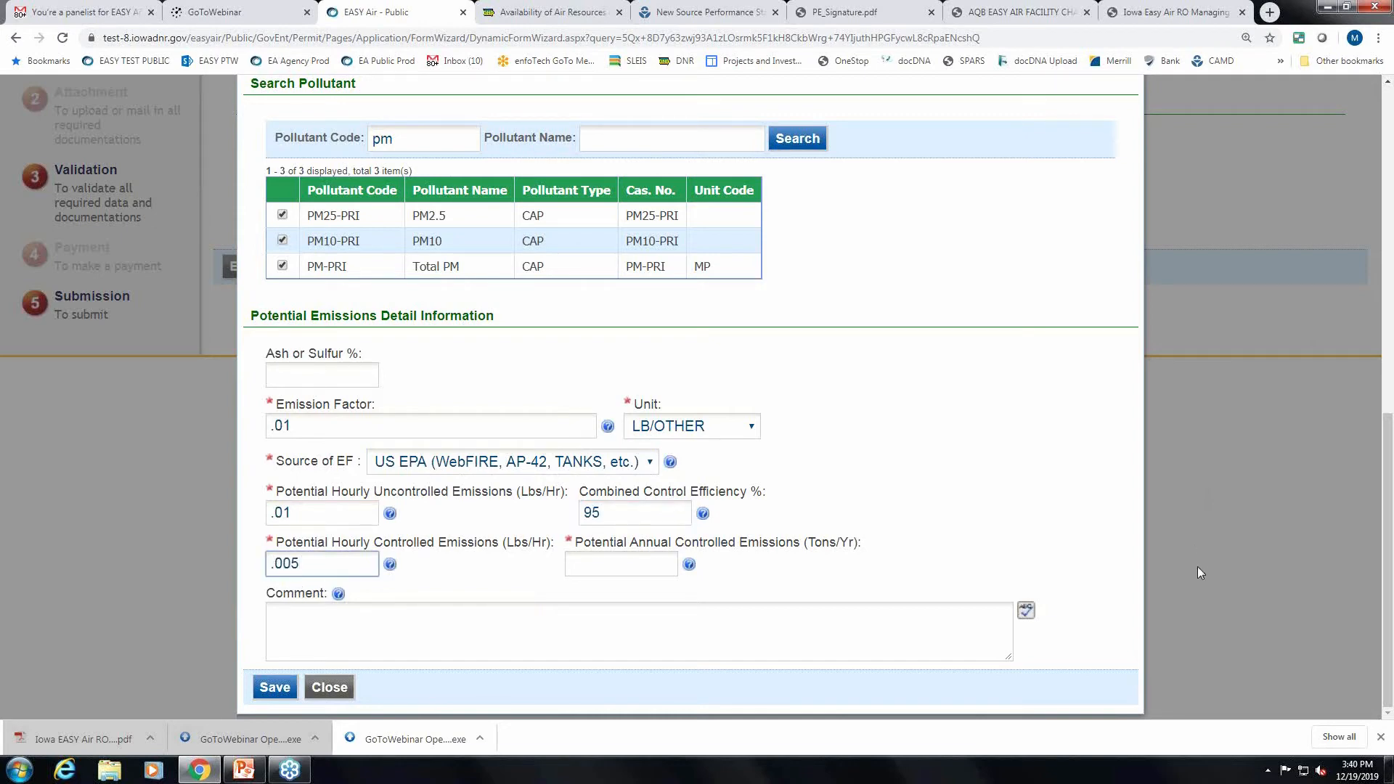
click(630, 563)
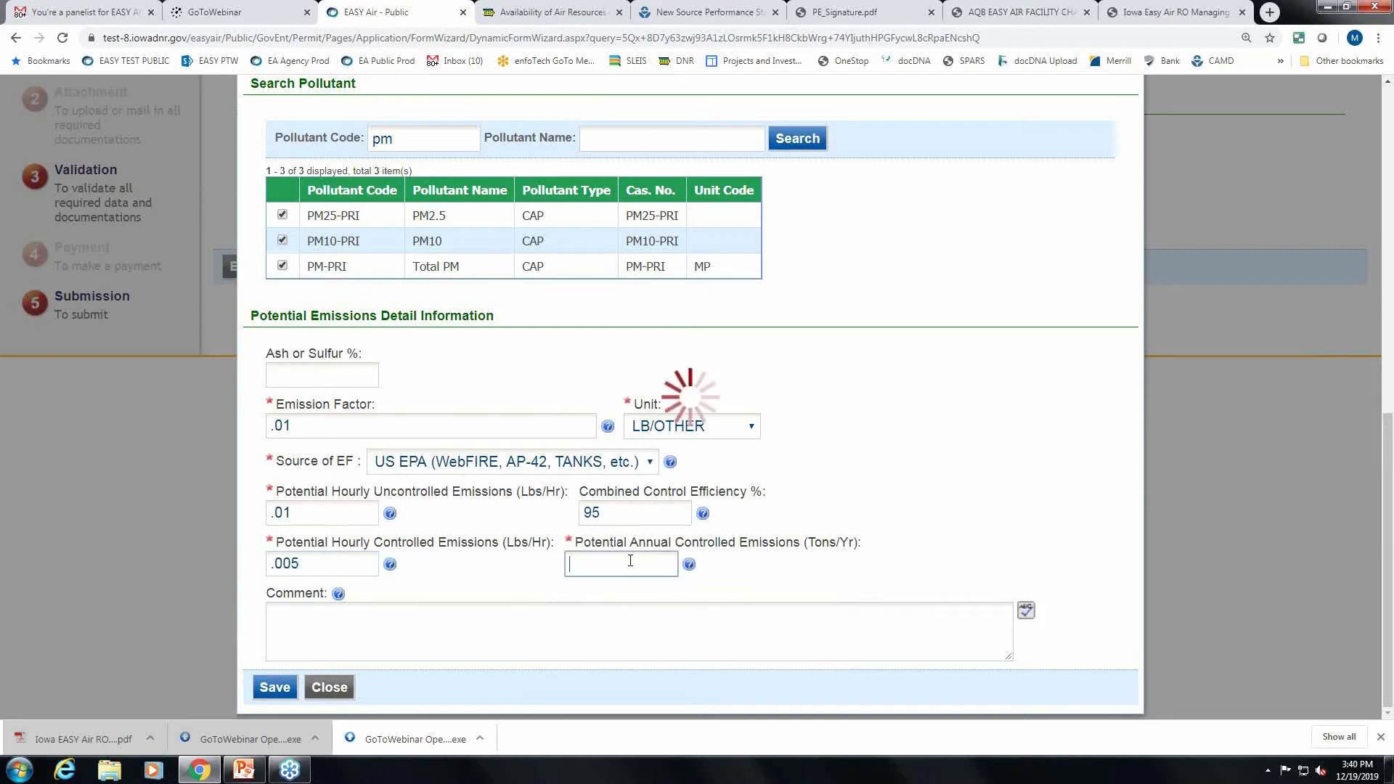
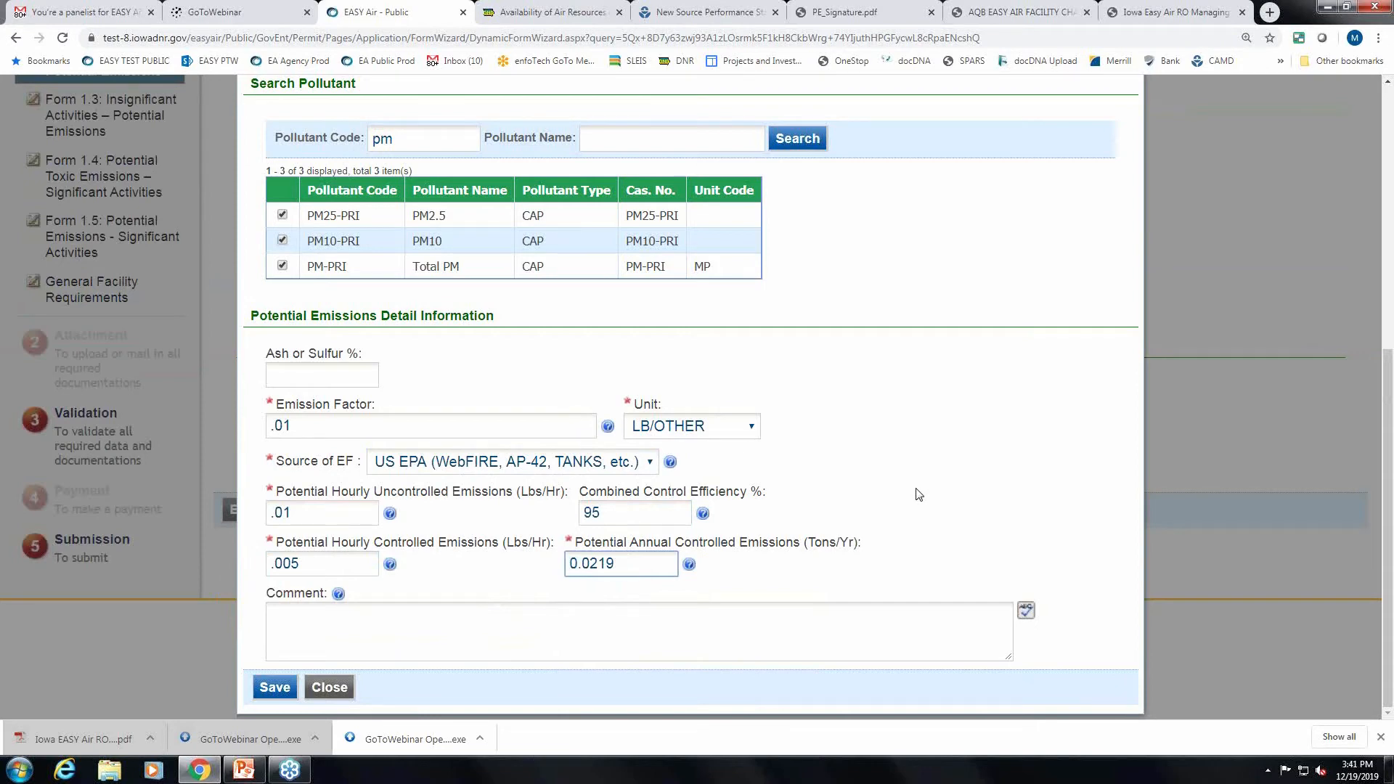
Save the PM entries so PM2.5, PM10 and Total PM each show .01 factor, 95% control and 0.0219 tons/yr.
click(273, 687)
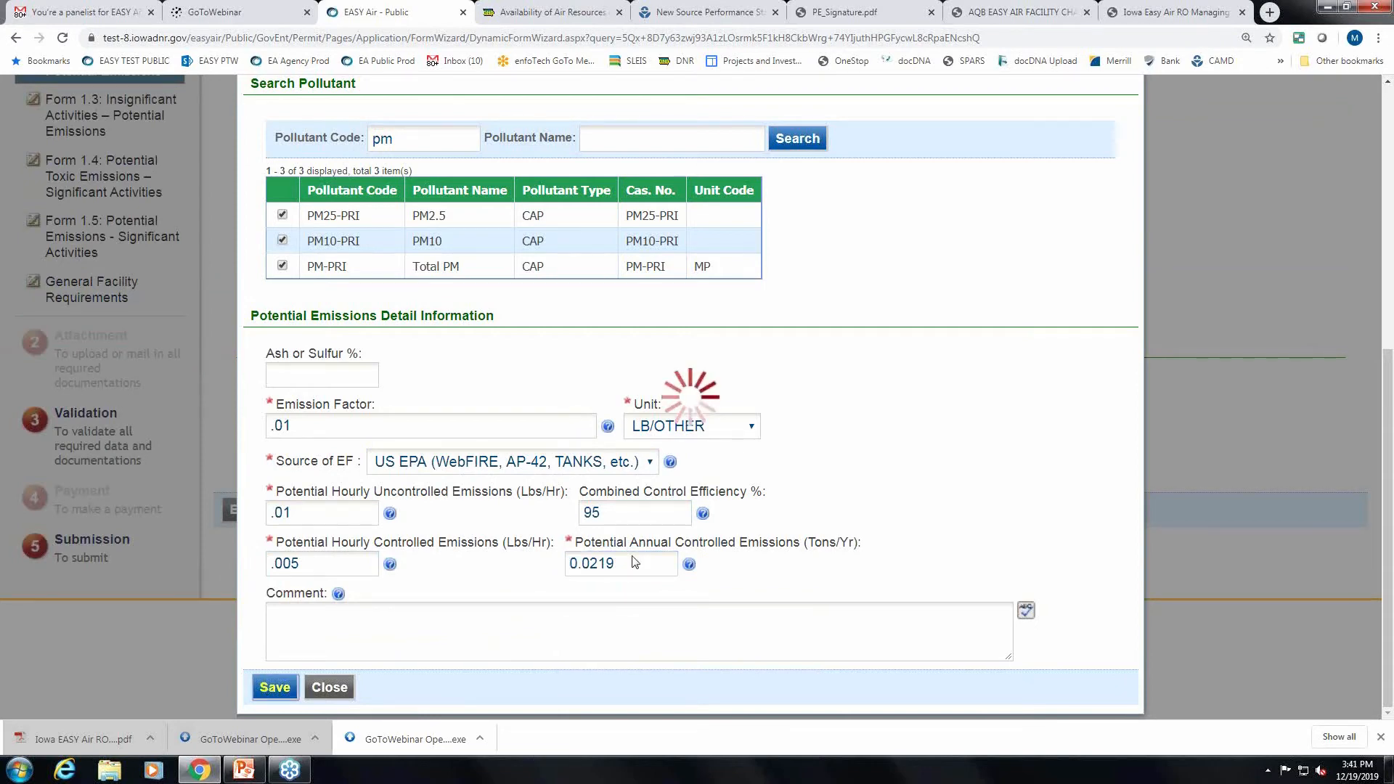
scroll(813, 476, down, 2)
scroll(812, 476, down, 12)
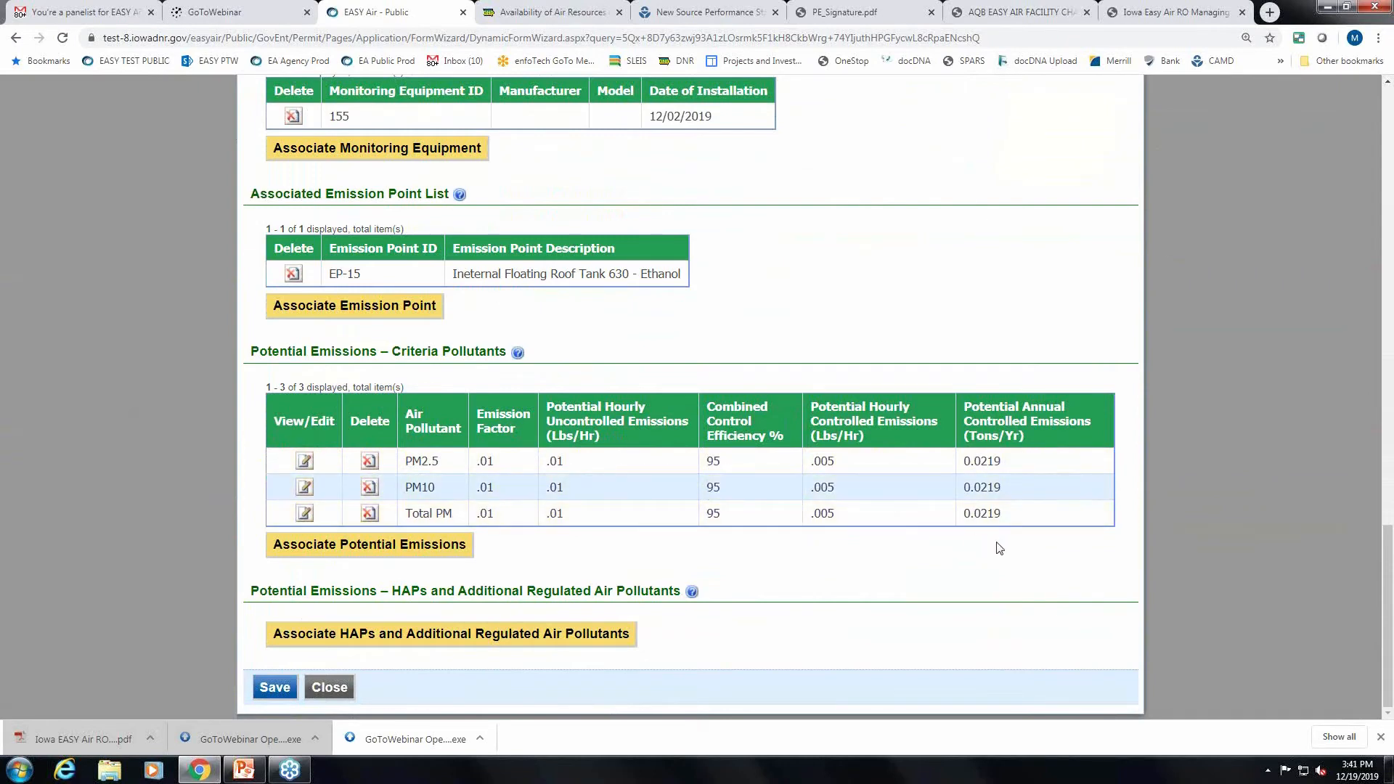
Search the HAP list for 'hexane' and select Hexane.
click(454, 635)
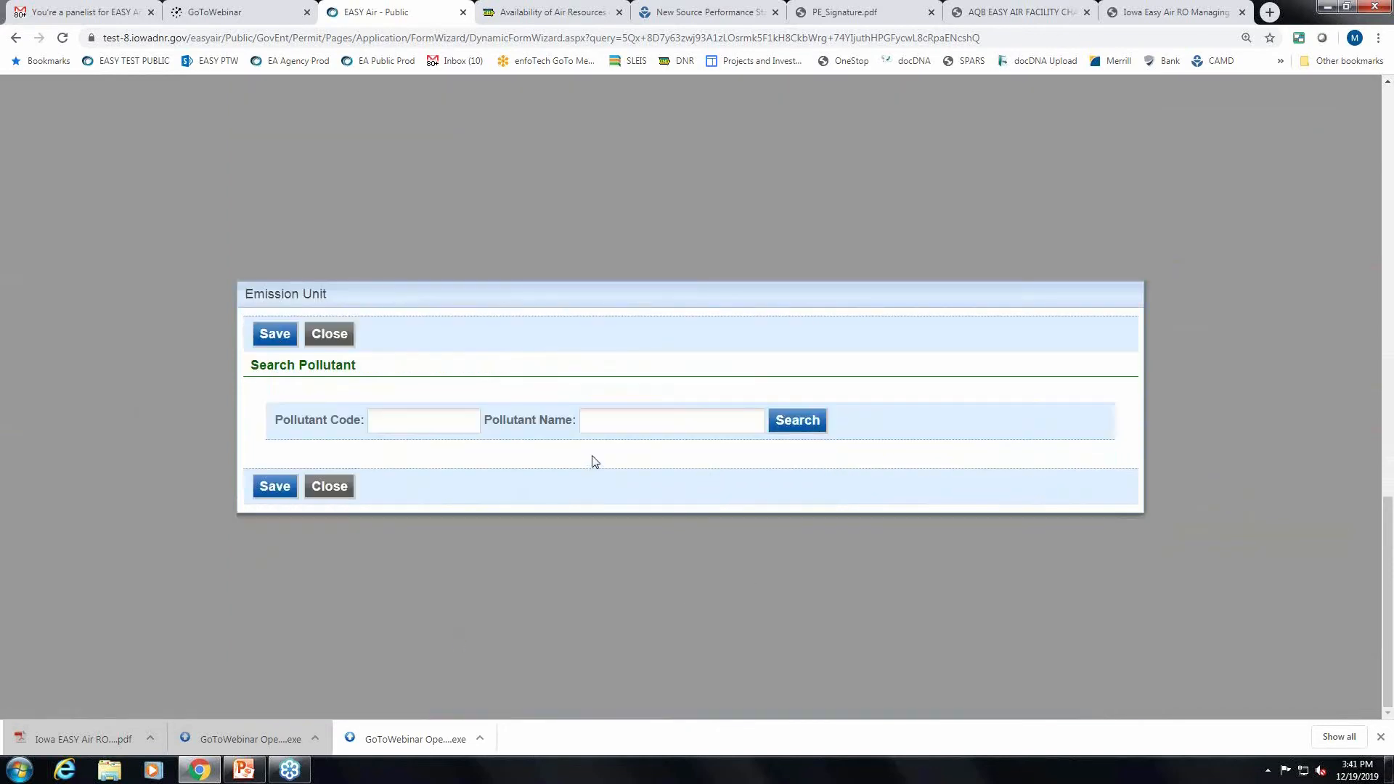
click(613, 428)
text(hexane)
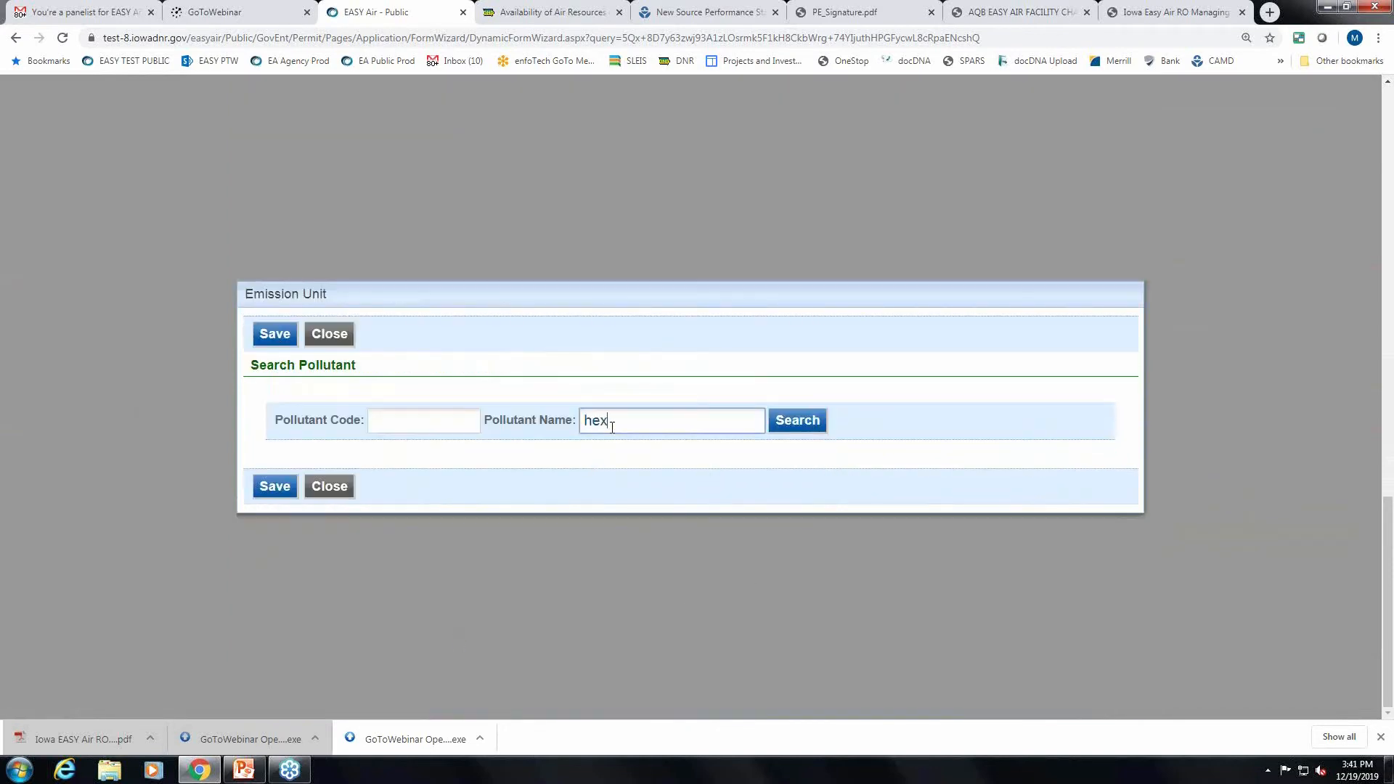
click(789, 431)
click(283, 291)
Set Hexane's emission factor to .005 LB/OTHER with Material Balance as its source.
click(398, 434)
text(.005)
click(750, 432)
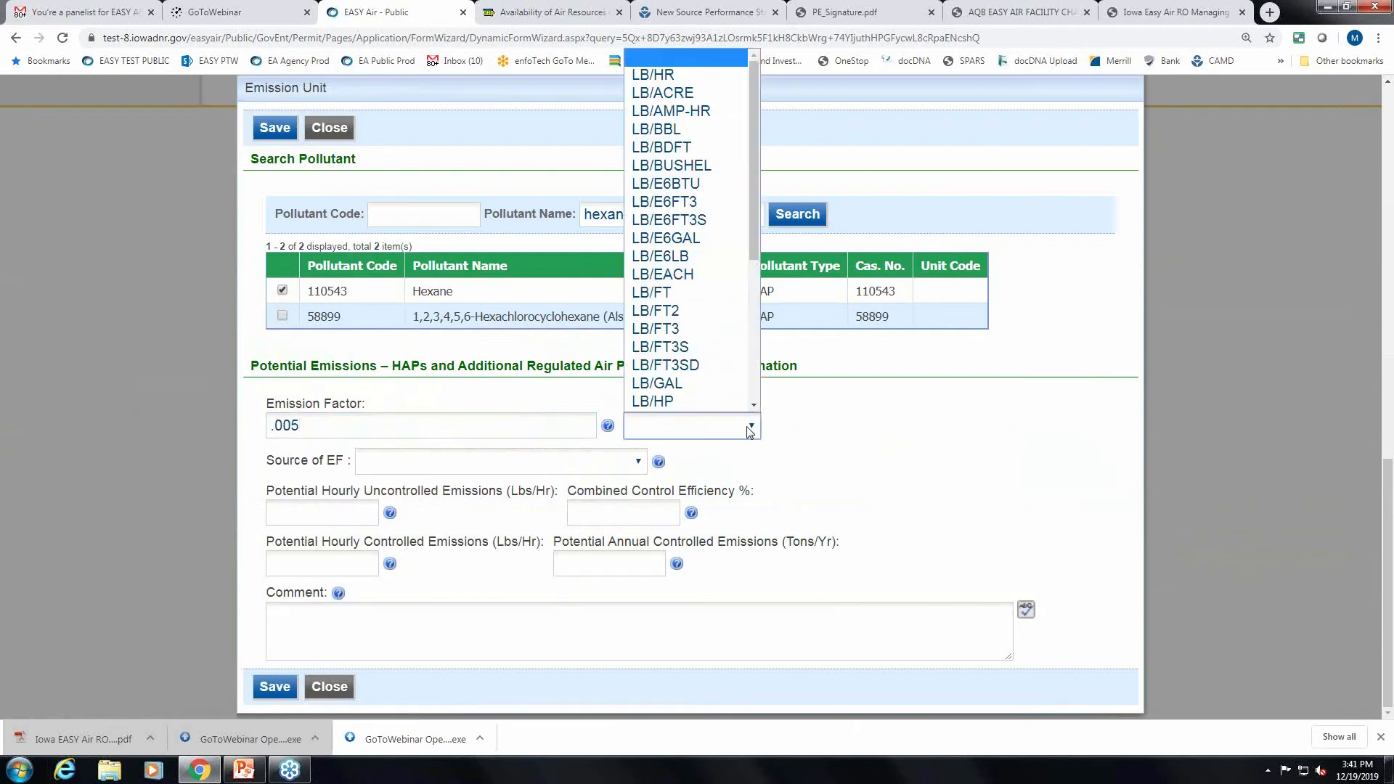
scroll(728, 406, down, 3)
click(722, 365)
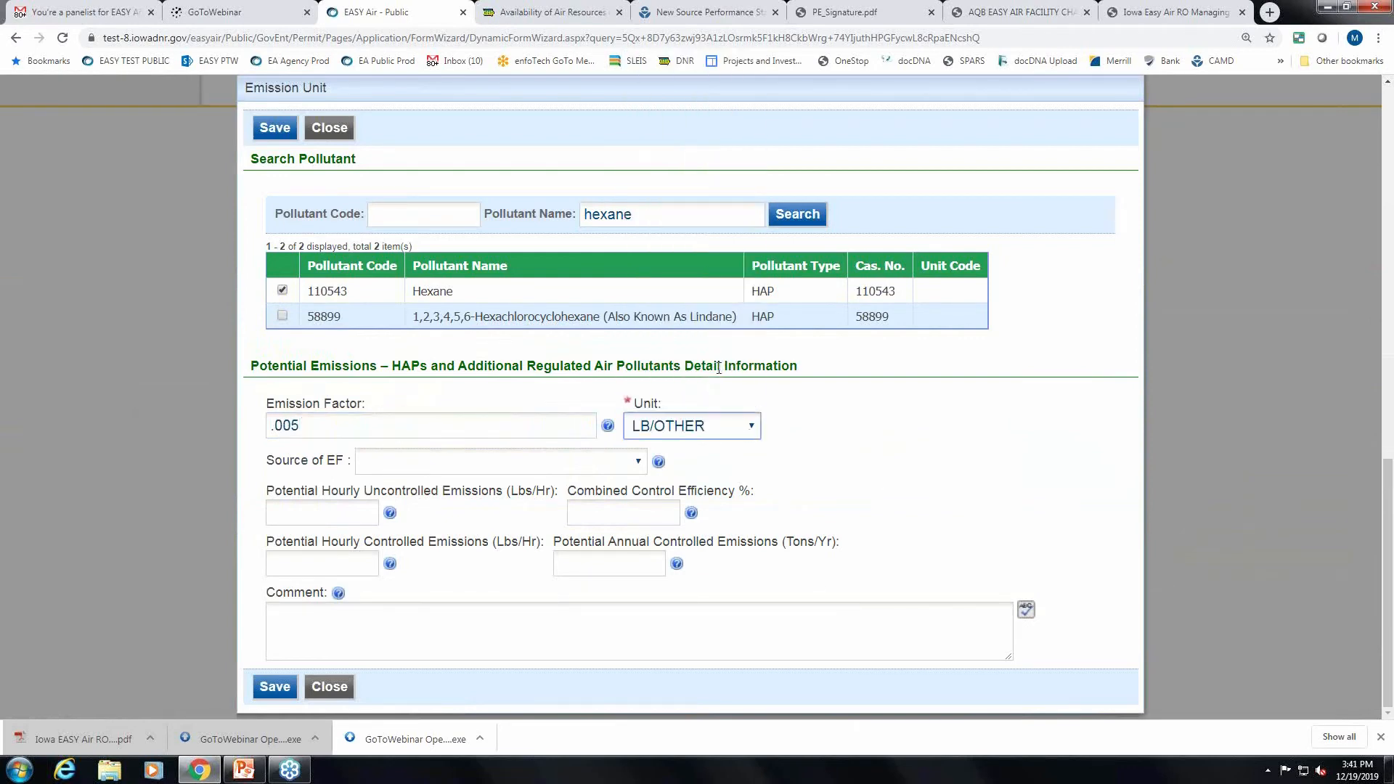
click(486, 462)
click(437, 544)
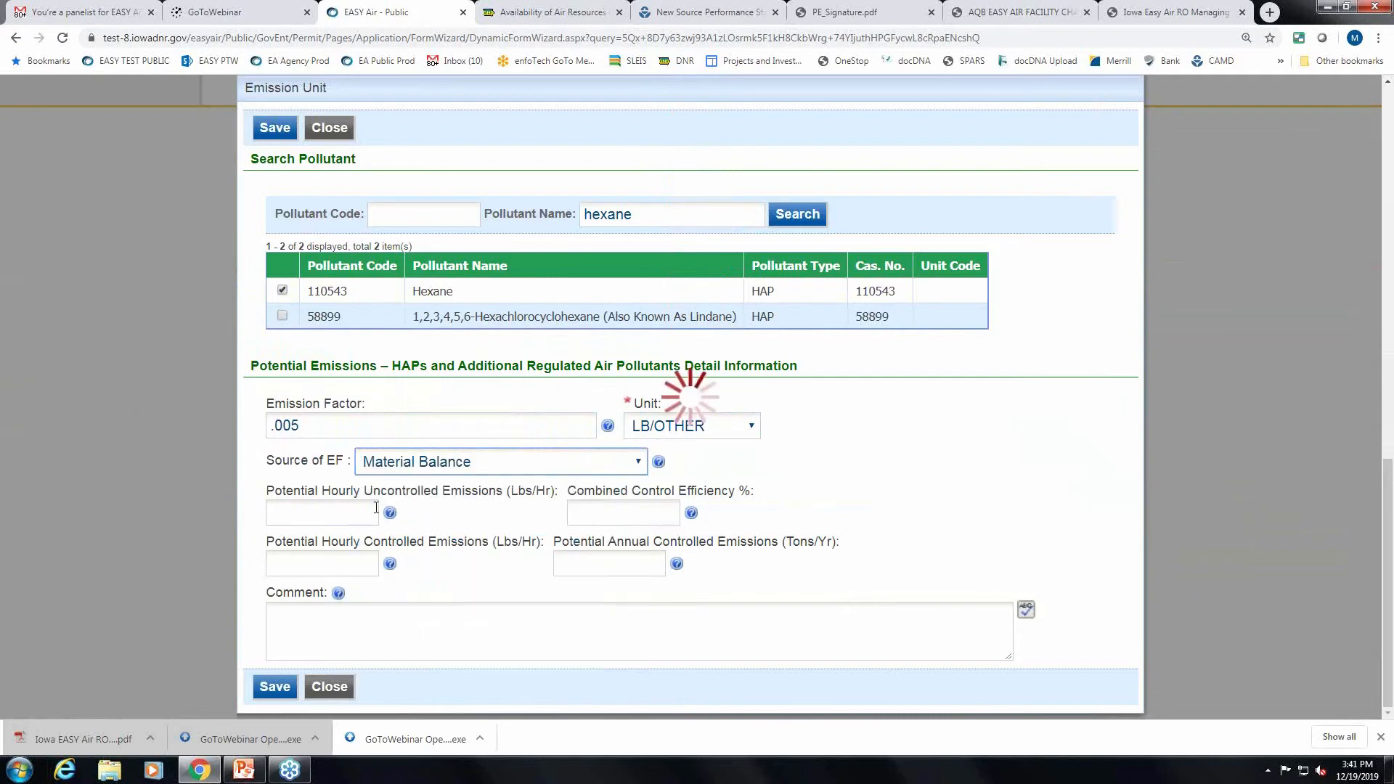
Enter .005 hourly uncontrolled and .005 hourly controlled emissions for Hexane.
click(343, 513)
text(.005)
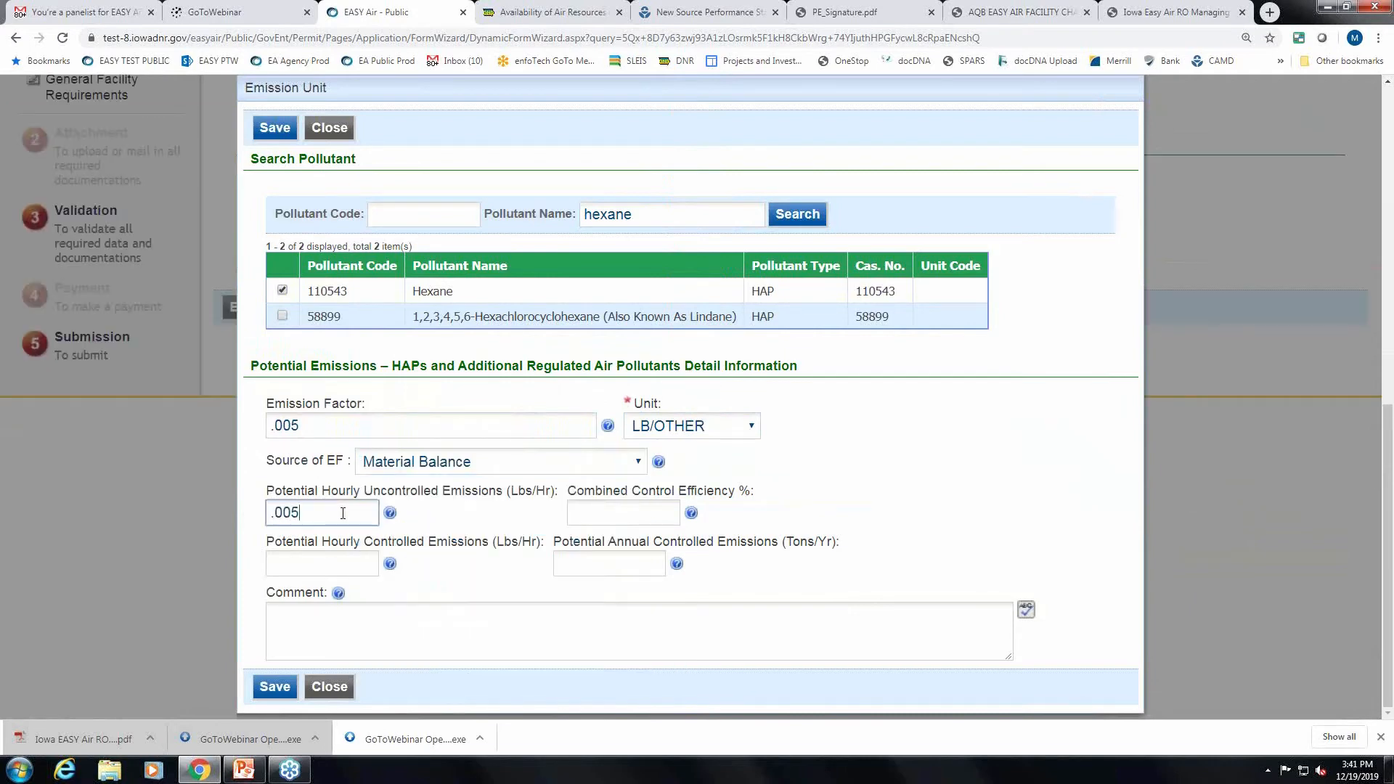
click(327, 567)
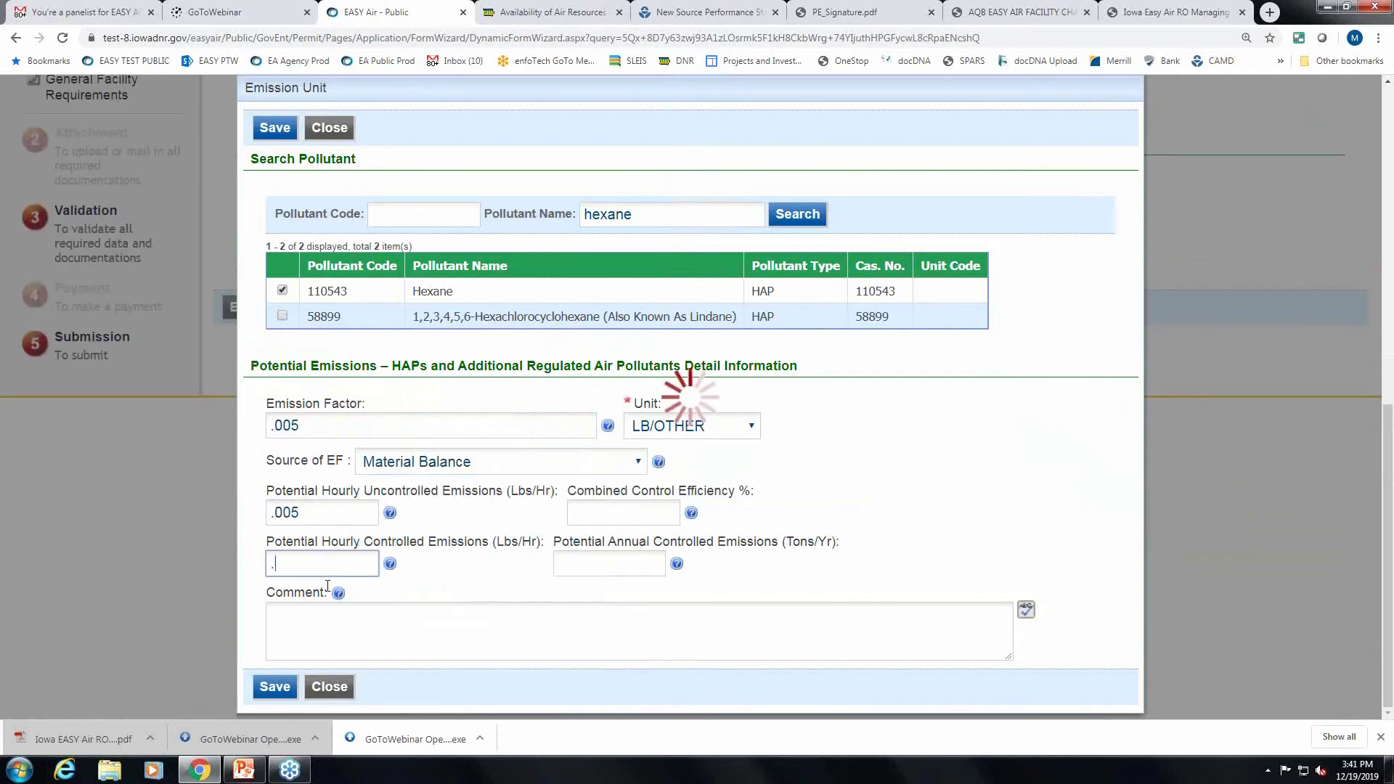
text(.005)
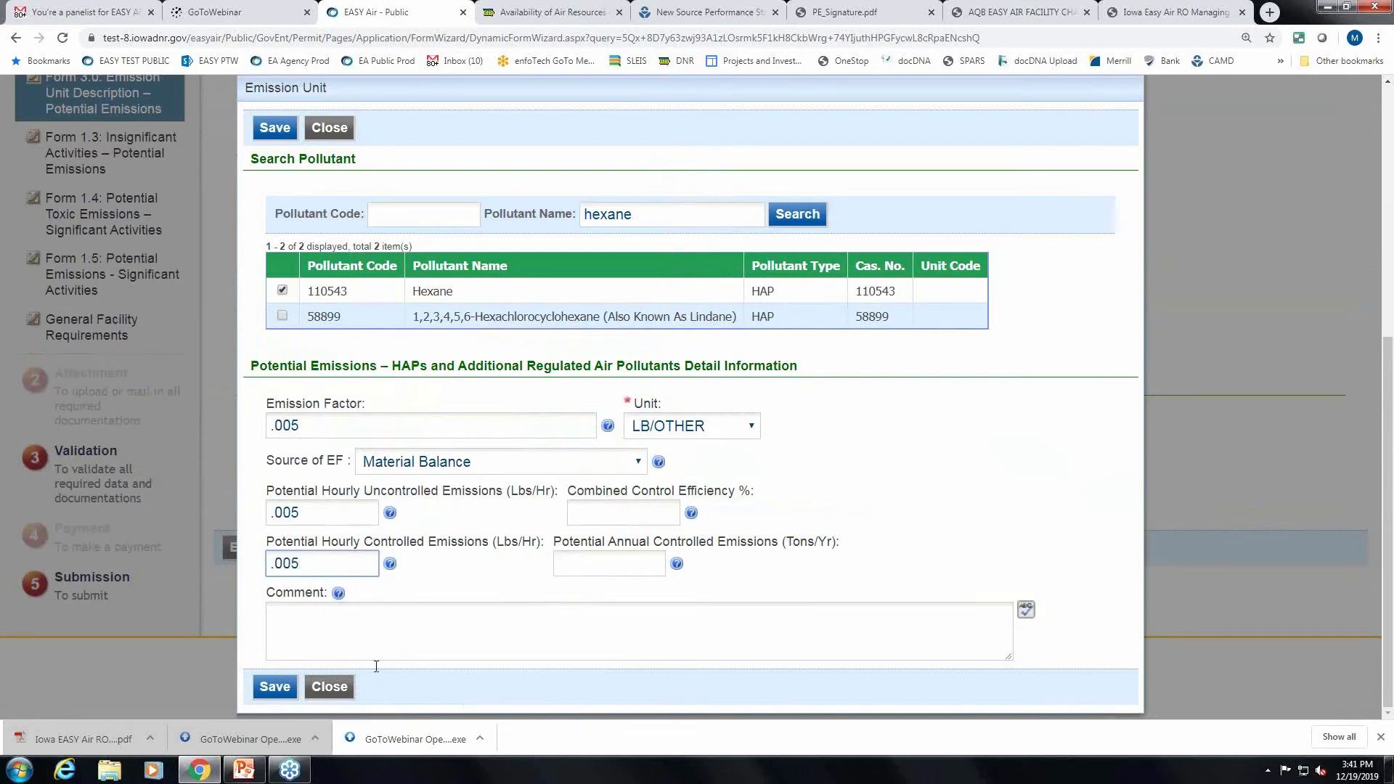
click(588, 564)
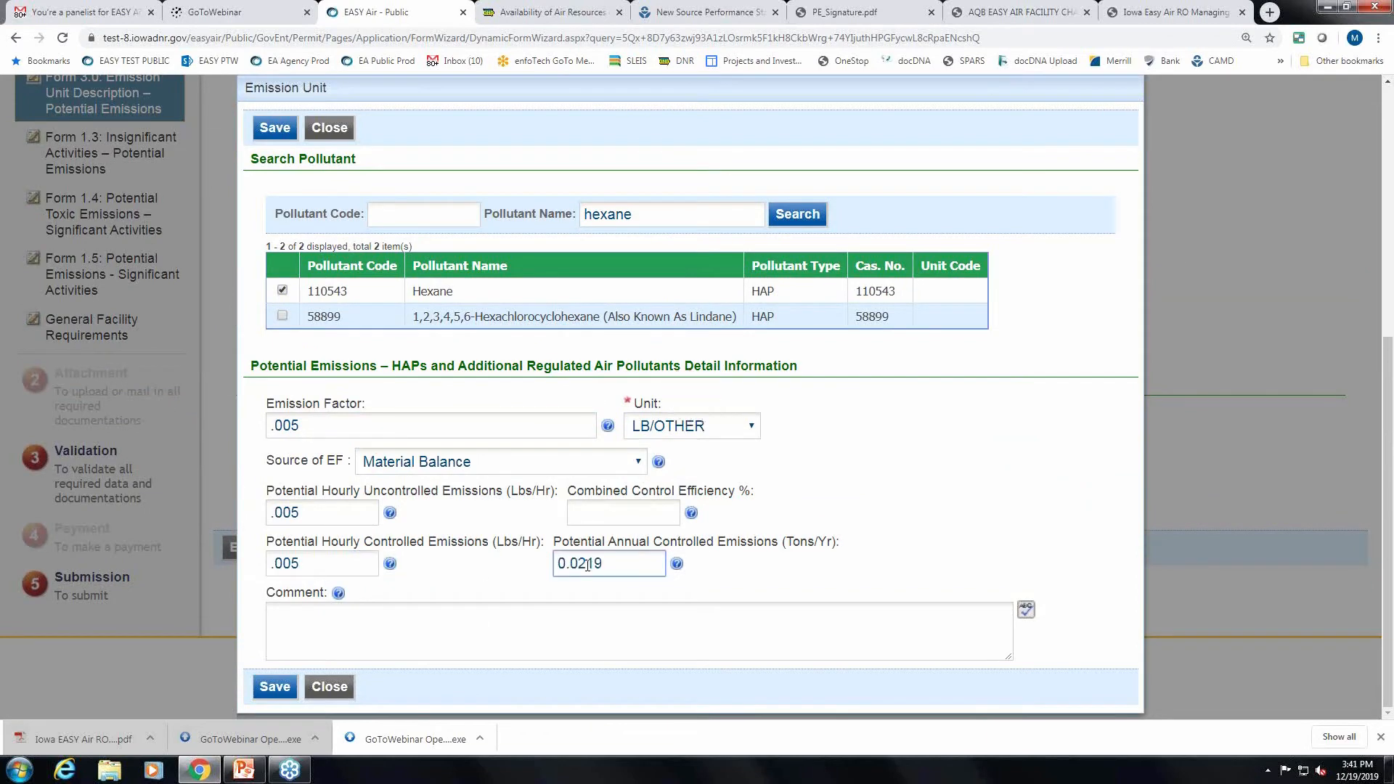
Save the Hexane entry and then the emission unit.
click(275, 687)
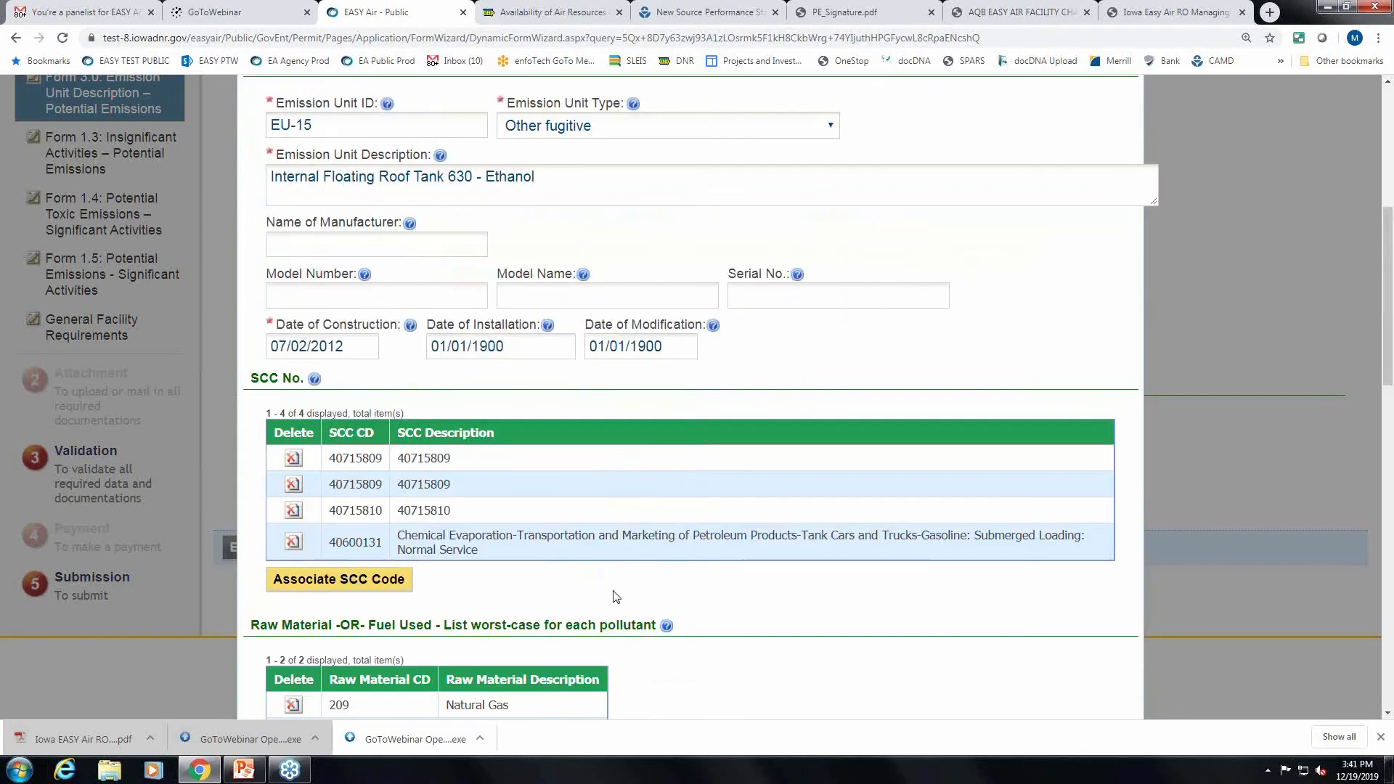
scroll(617, 596, down, 10)
scroll(858, 596, down, 6)
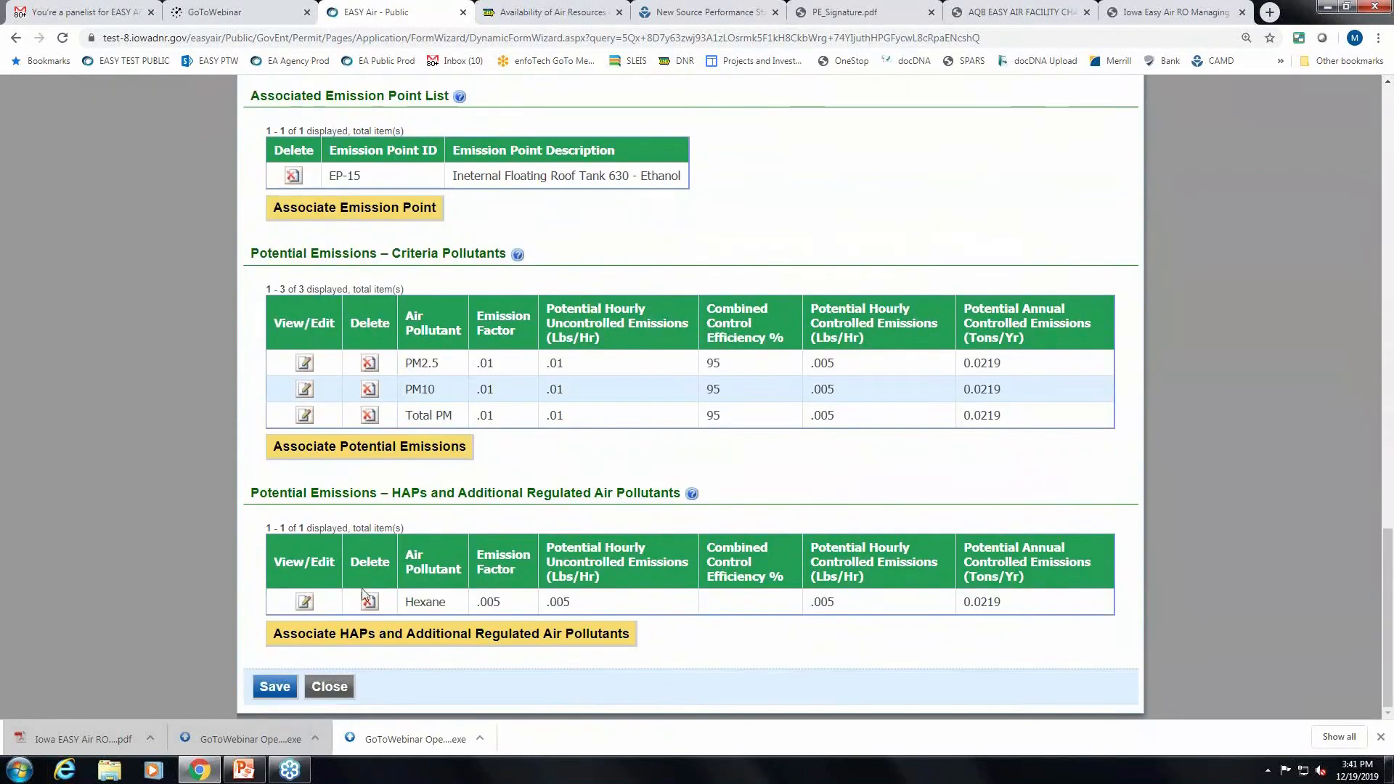
click(291, 687)
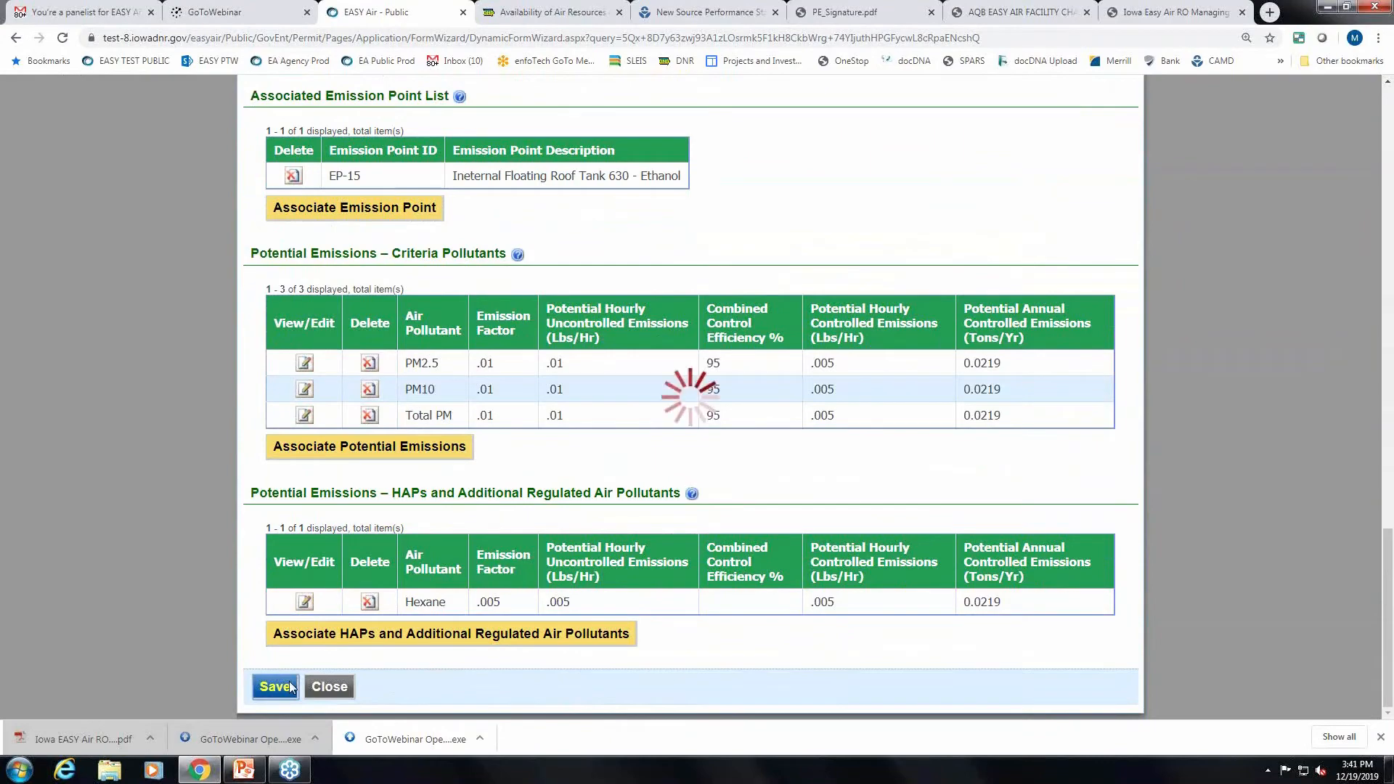
Exclude EU-04 through EU-08, FUGITIVE, OIL/WATER TANK, 555 and 556 from the submittal.
scroll(850, 577, up, 4)
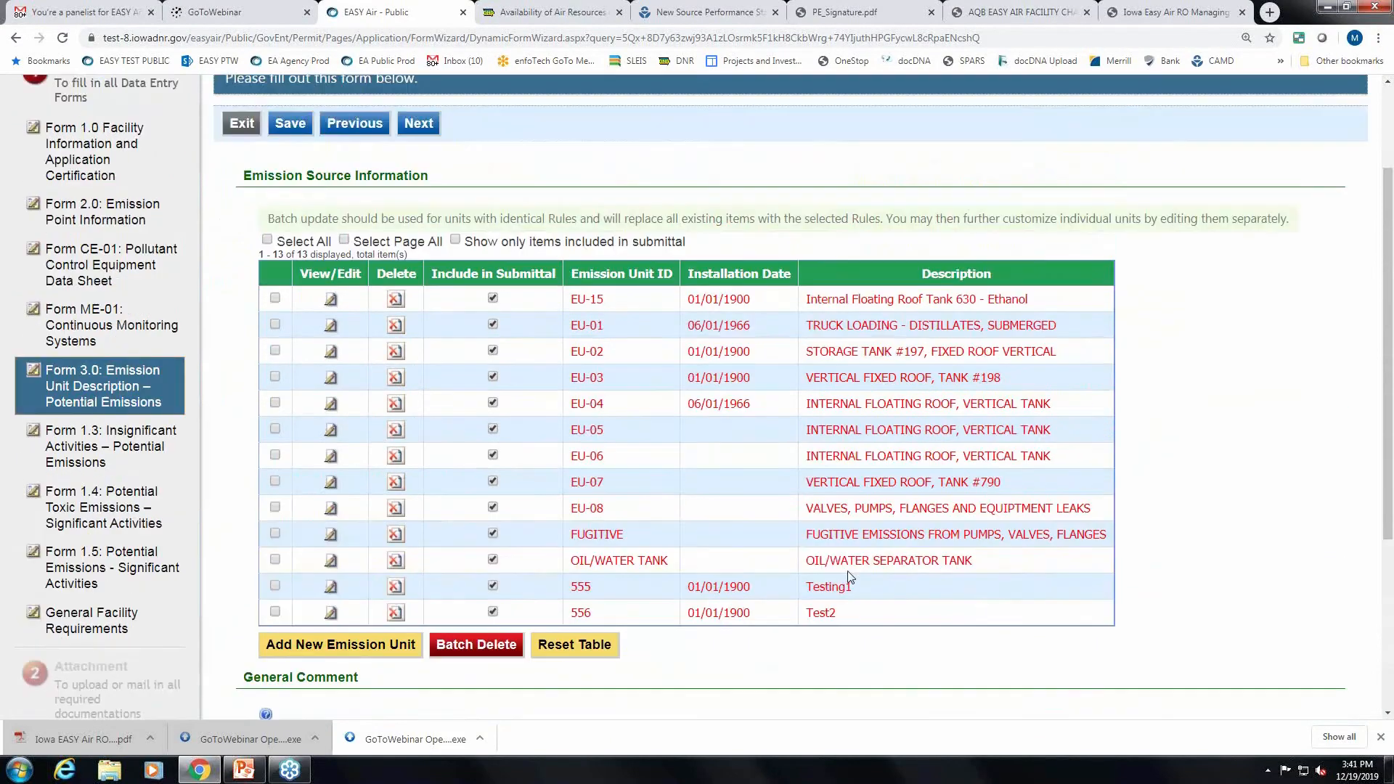
click(493, 403)
click(493, 428)
click(493, 455)
click(493, 481)
click(493, 507)
click(493, 533)
click(493, 560)
click(493, 586)
click(493, 612)
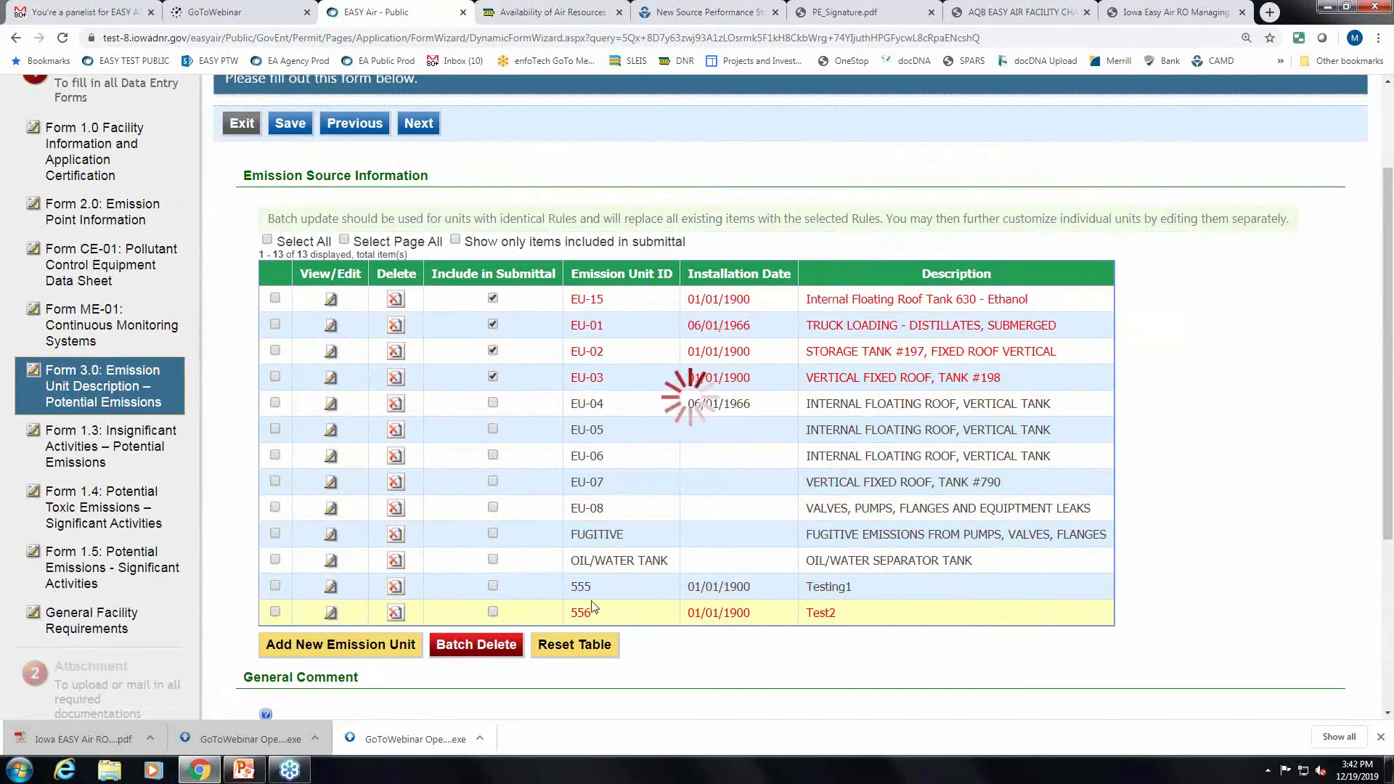
Show only included units and save Form 3.0, cancelling the leave-page prompt.
click(455, 239)
scroll(1065, 376, up, 2)
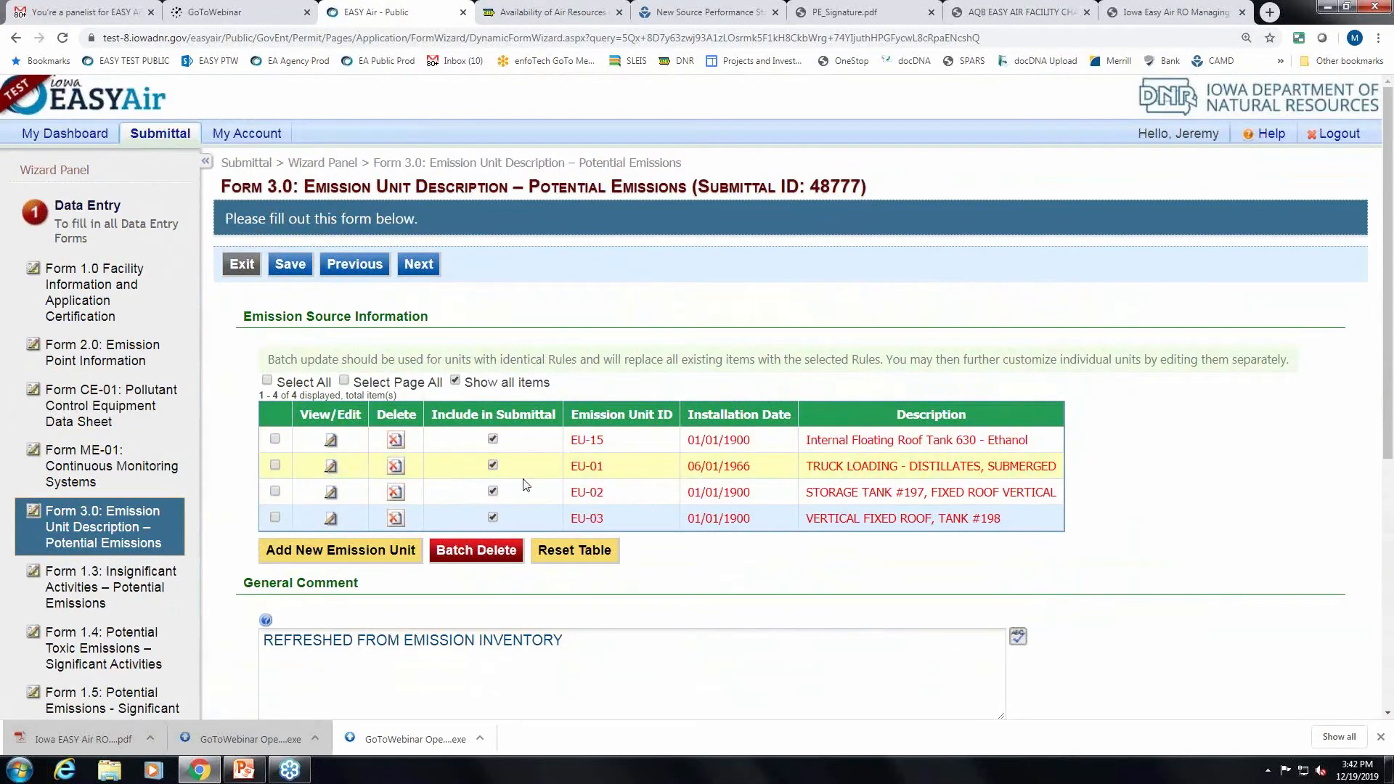
scroll(1060, 392, down, 2)
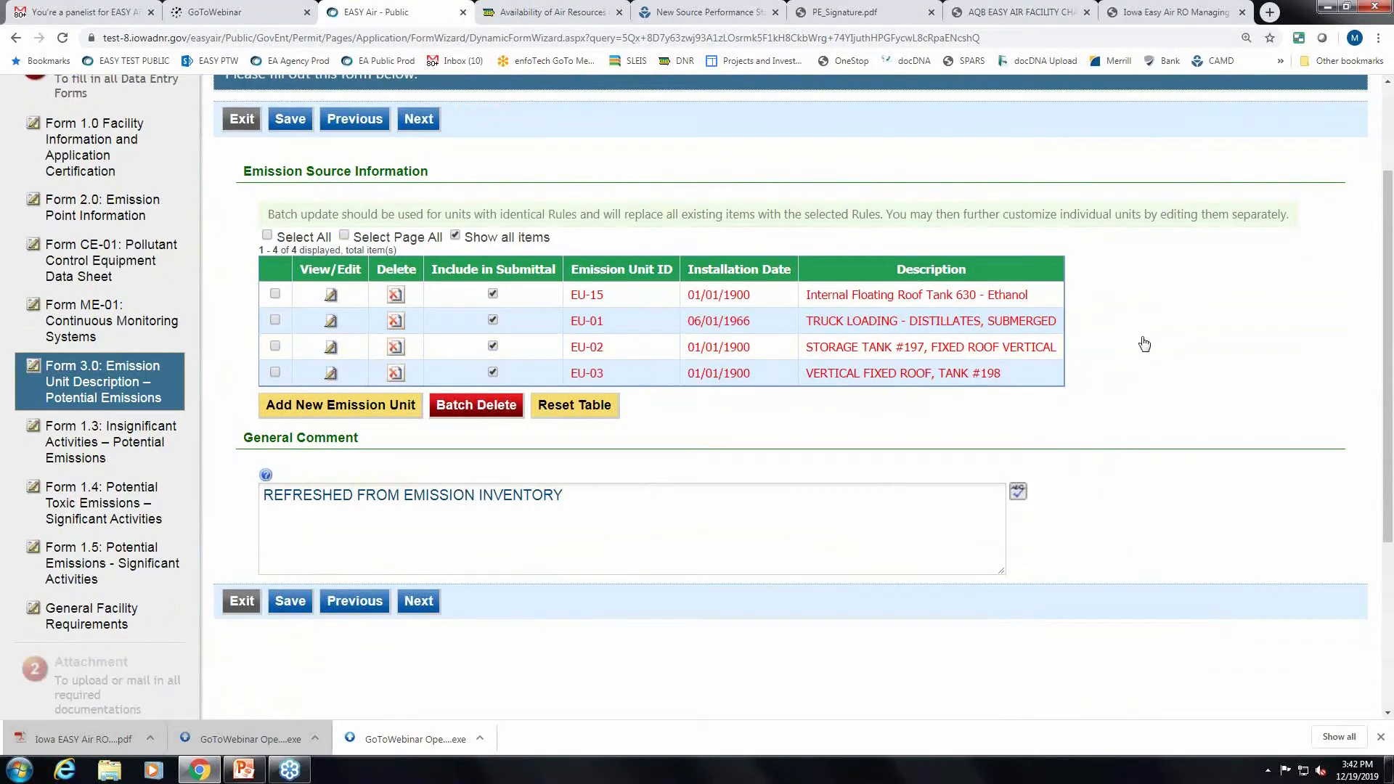
click(107, 438)
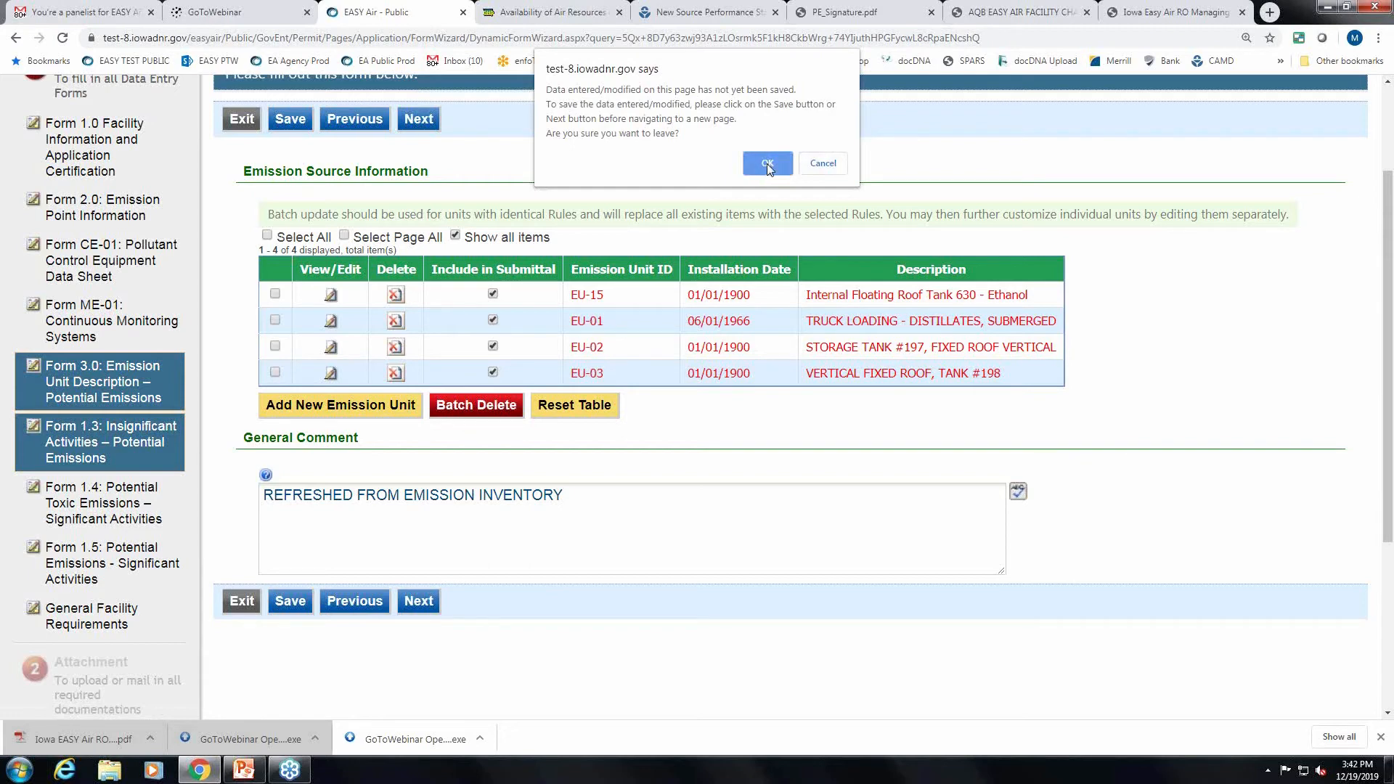
click(823, 165)
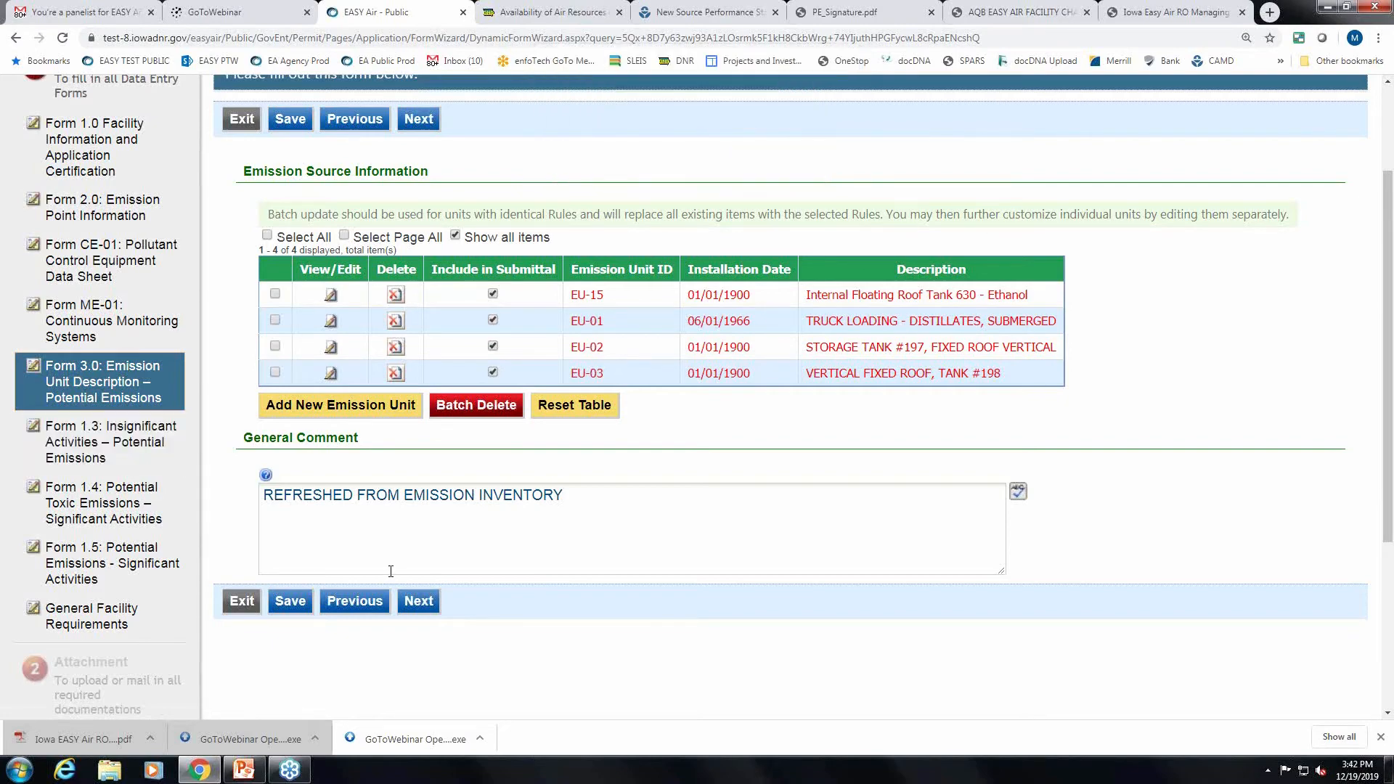
click(303, 610)
scroll(259, 186, down, 2)
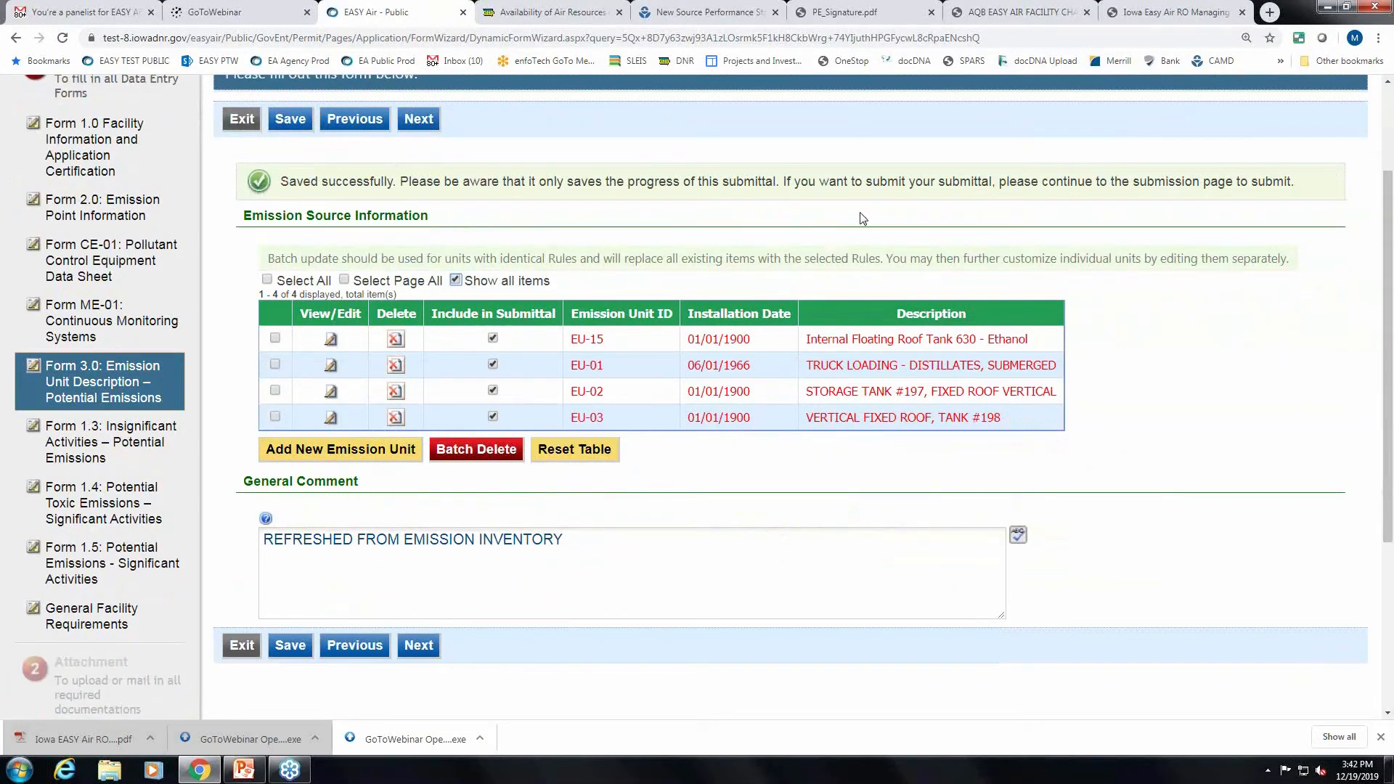
scroll(995, 218, down, 1)
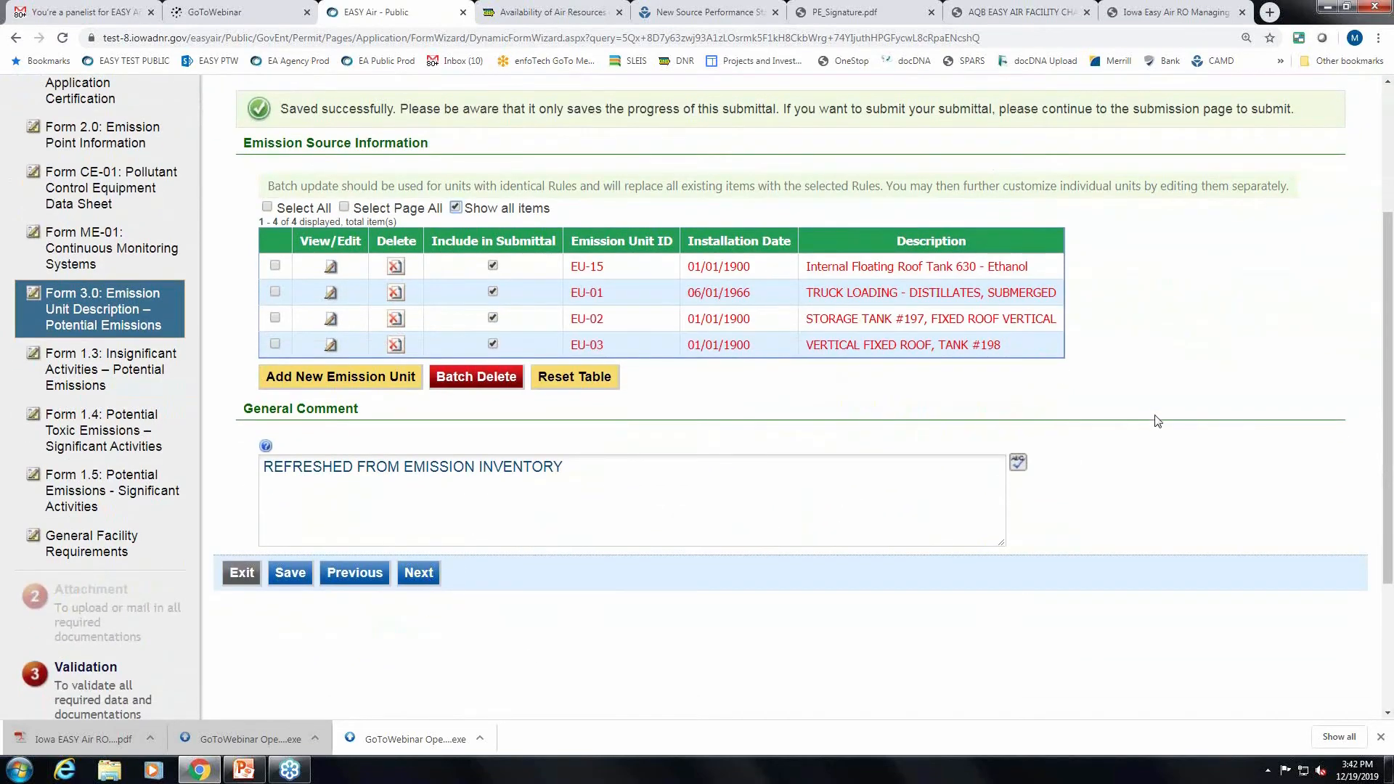
scroll(1157, 421, up, 2)
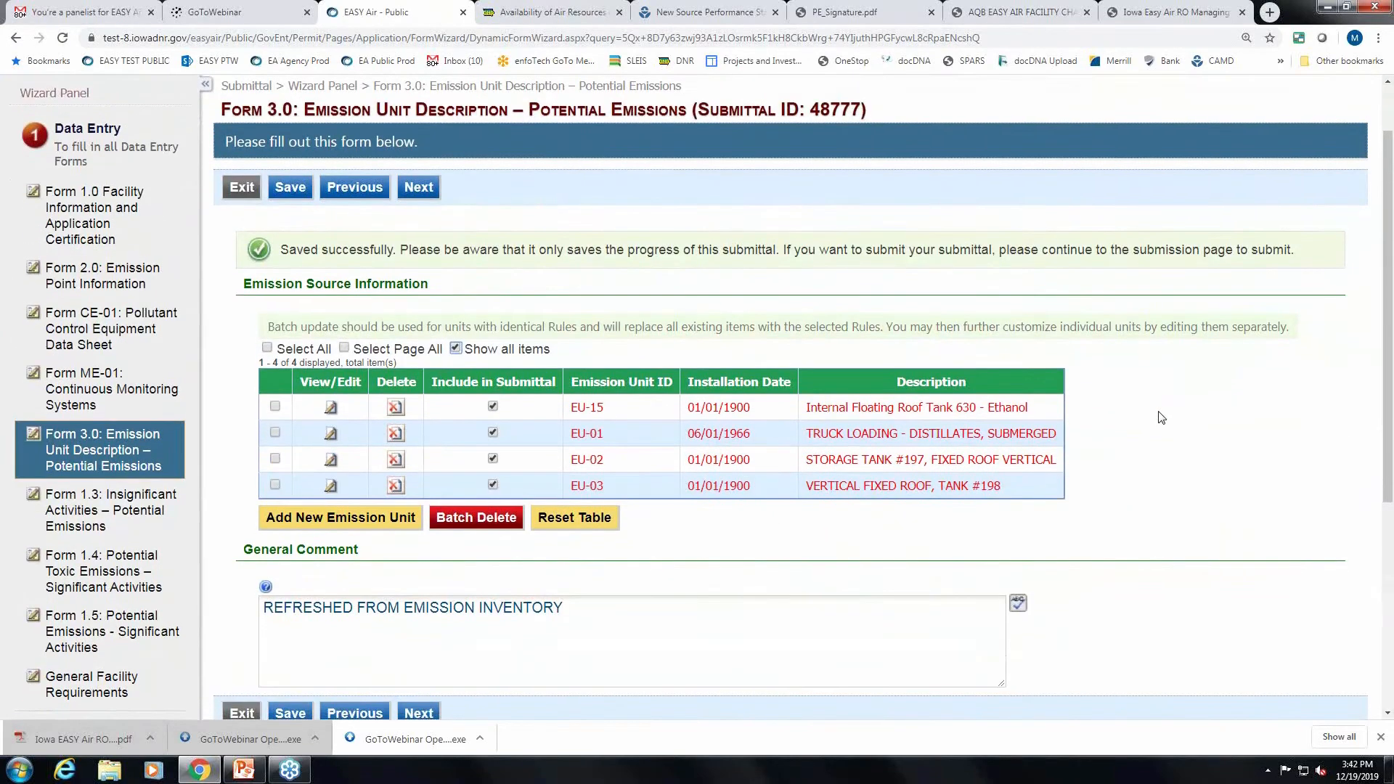
scroll(1162, 418, down, 1)
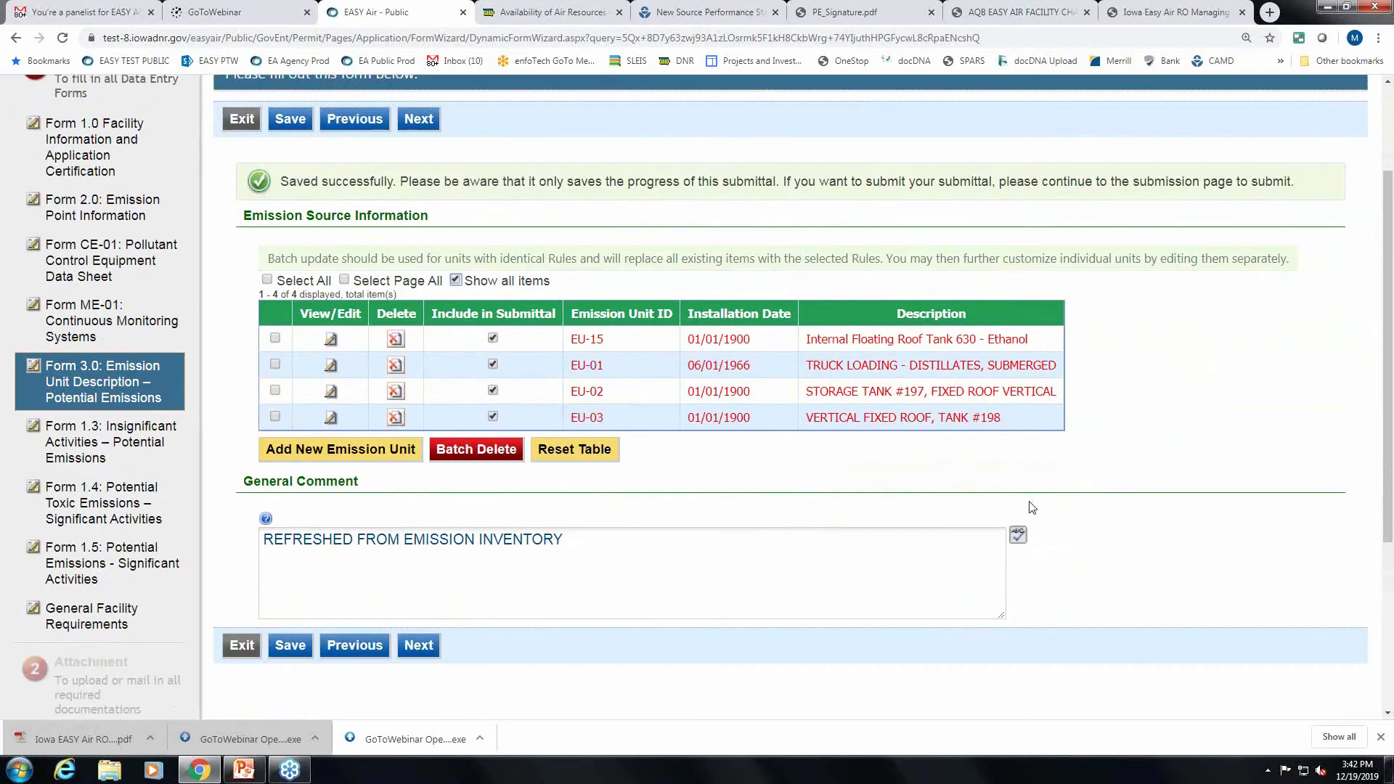
scroll(1139, 501, down, 1)
scroll(1075, 512, up, 1)
Advance to Form 1.3 Insignificant Activities.
click(419, 646)
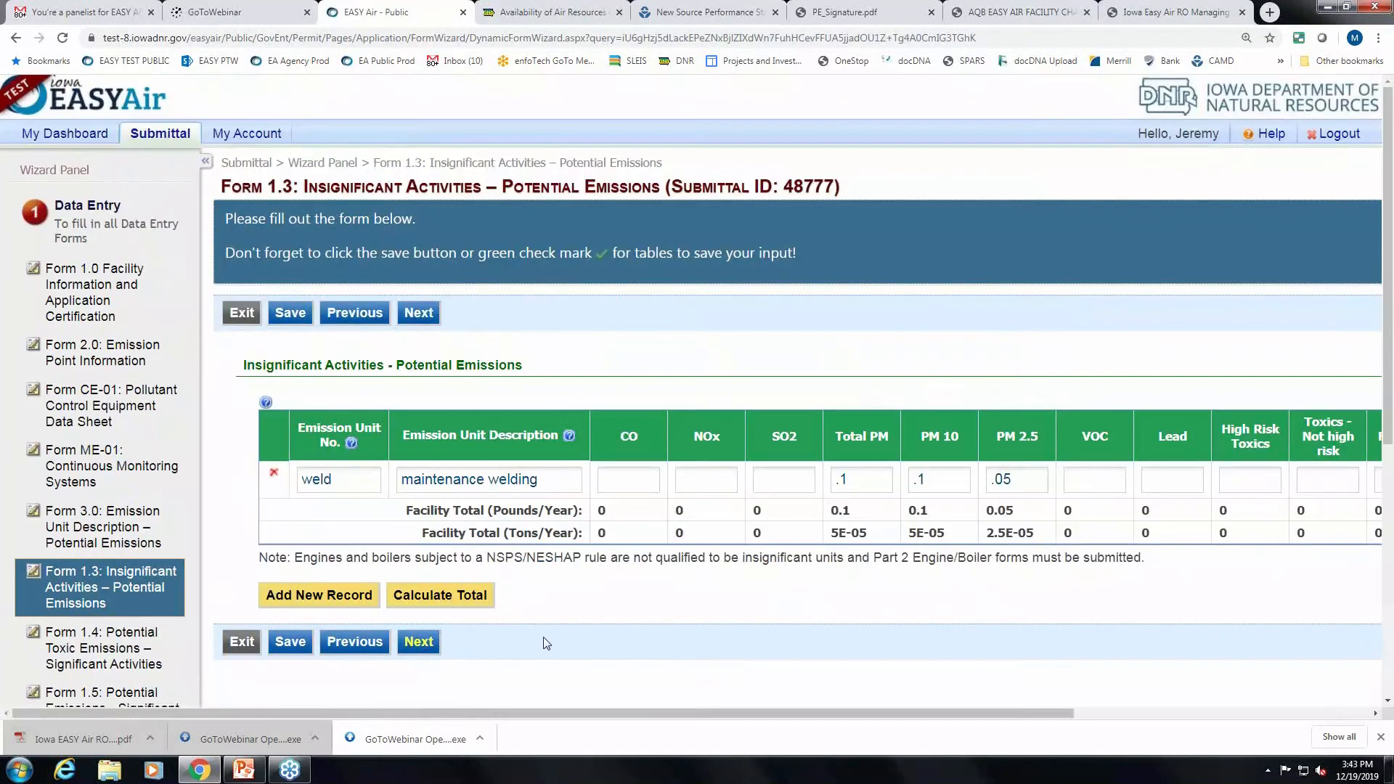
scroll(951, 593, down, 1)
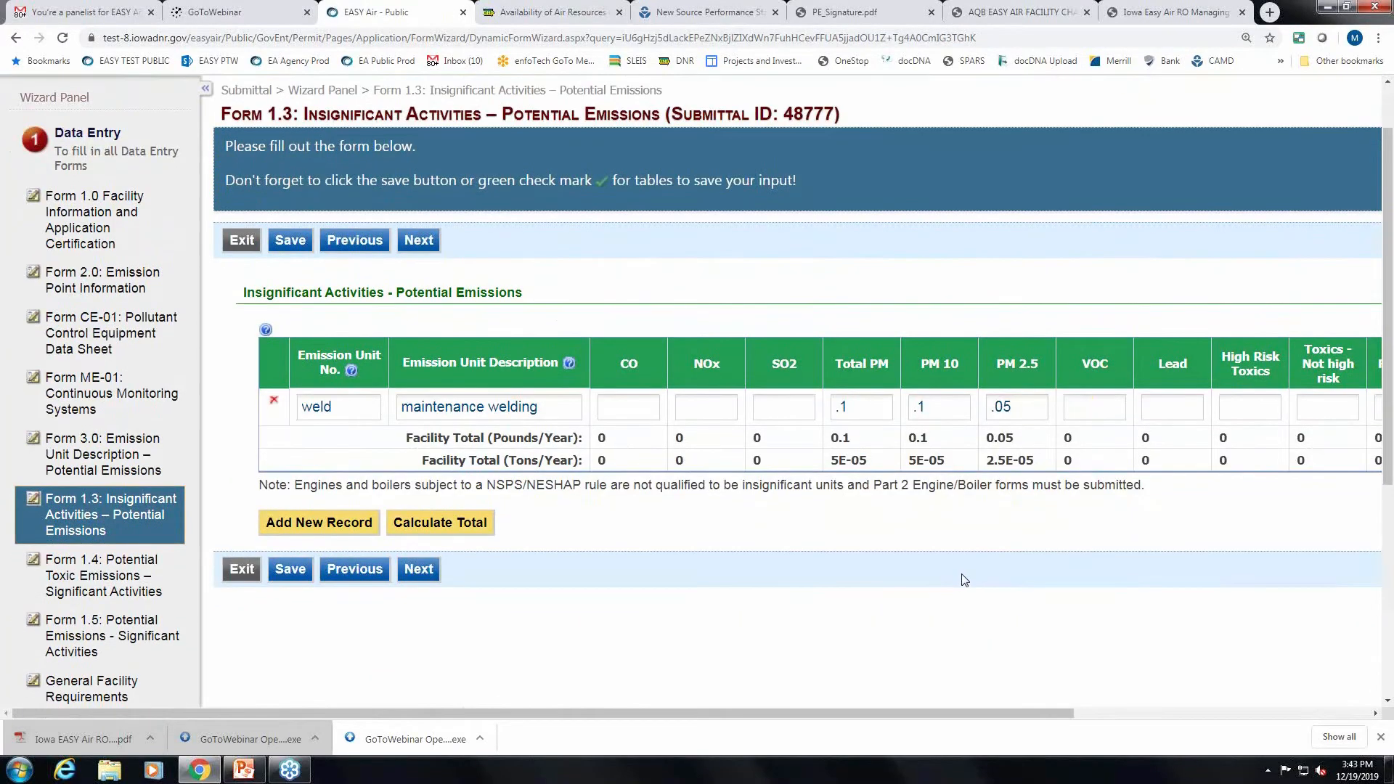
scroll(964, 580, down, 1)
scroll(964, 579, up, 1)
Add insignificant activity 1222, 'maintenance painting', with VOC 25.
click(317, 531)
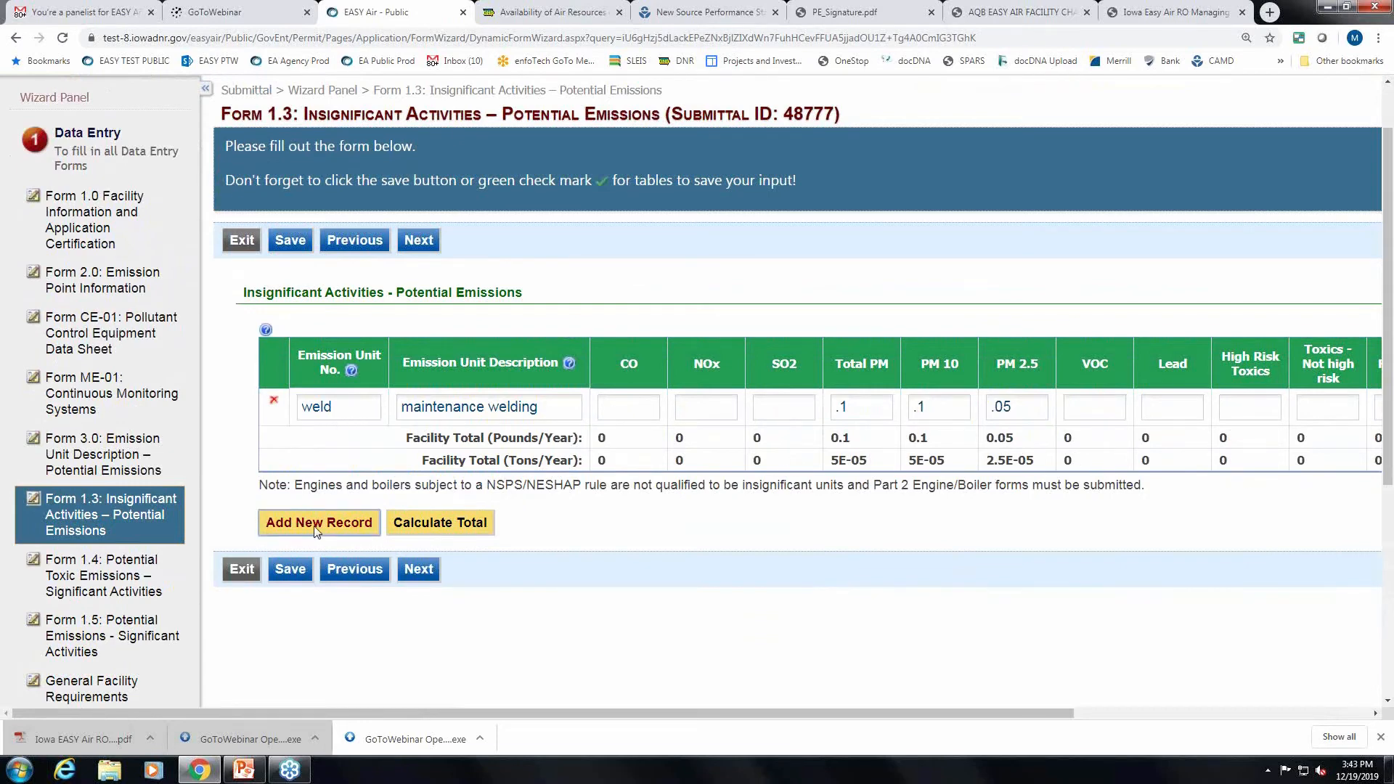
click(350, 442)
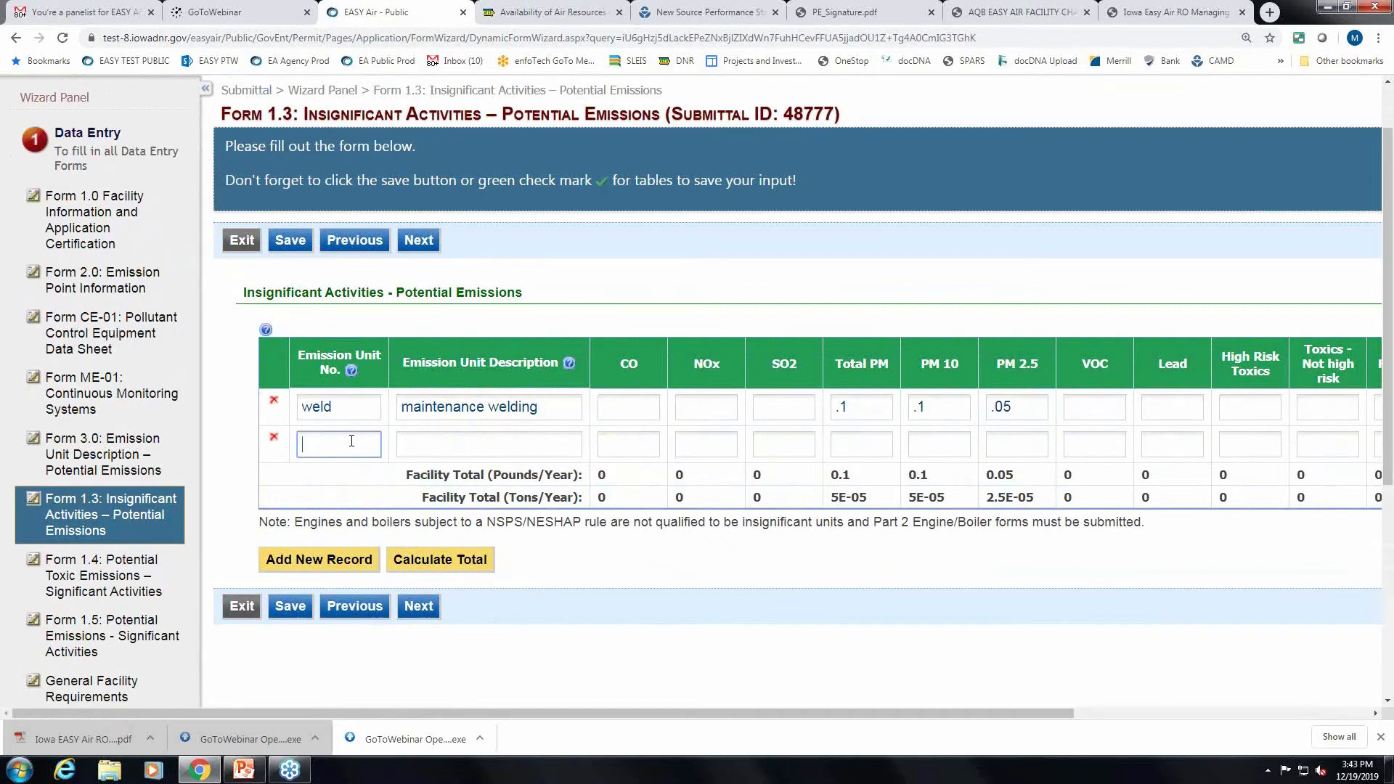
text(1222)
click(488, 443)
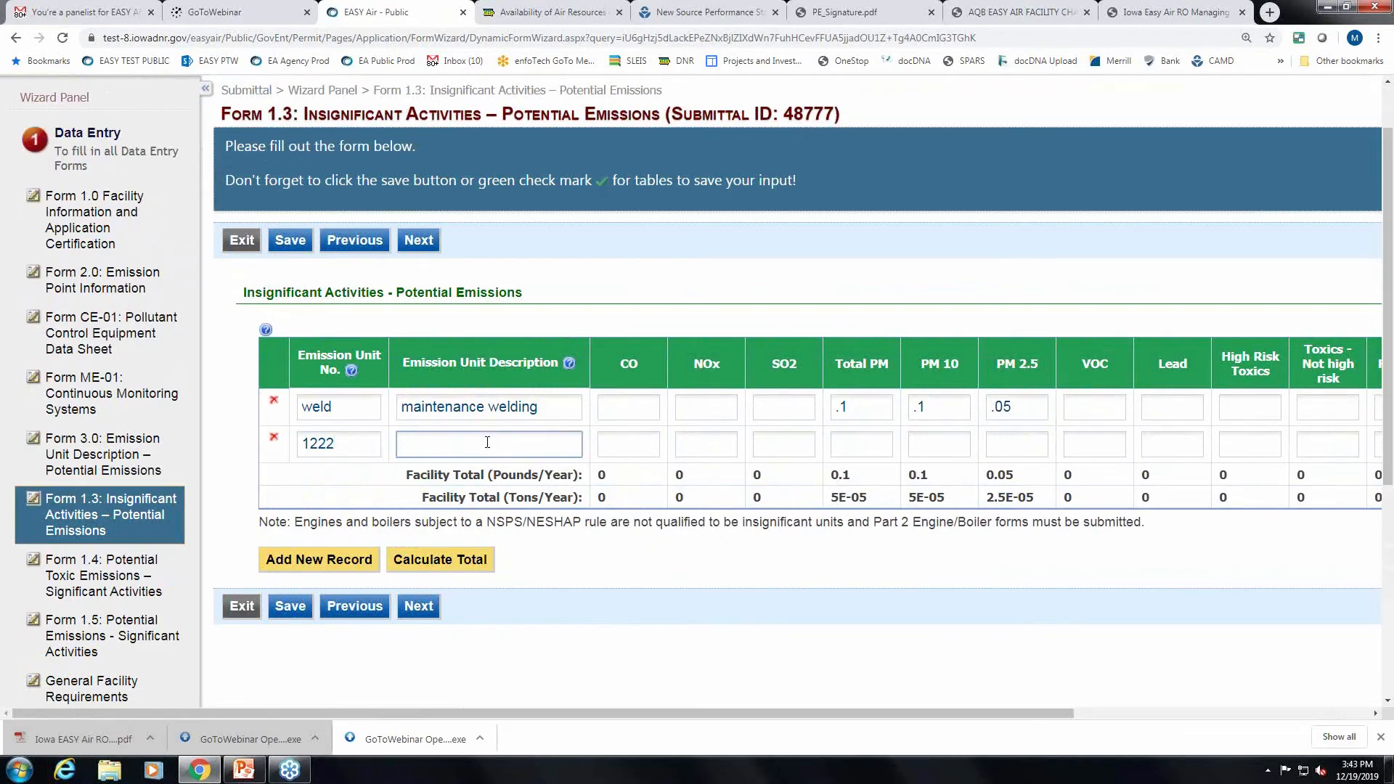
text(maintenance painting)
click(1099, 446)
text(25)
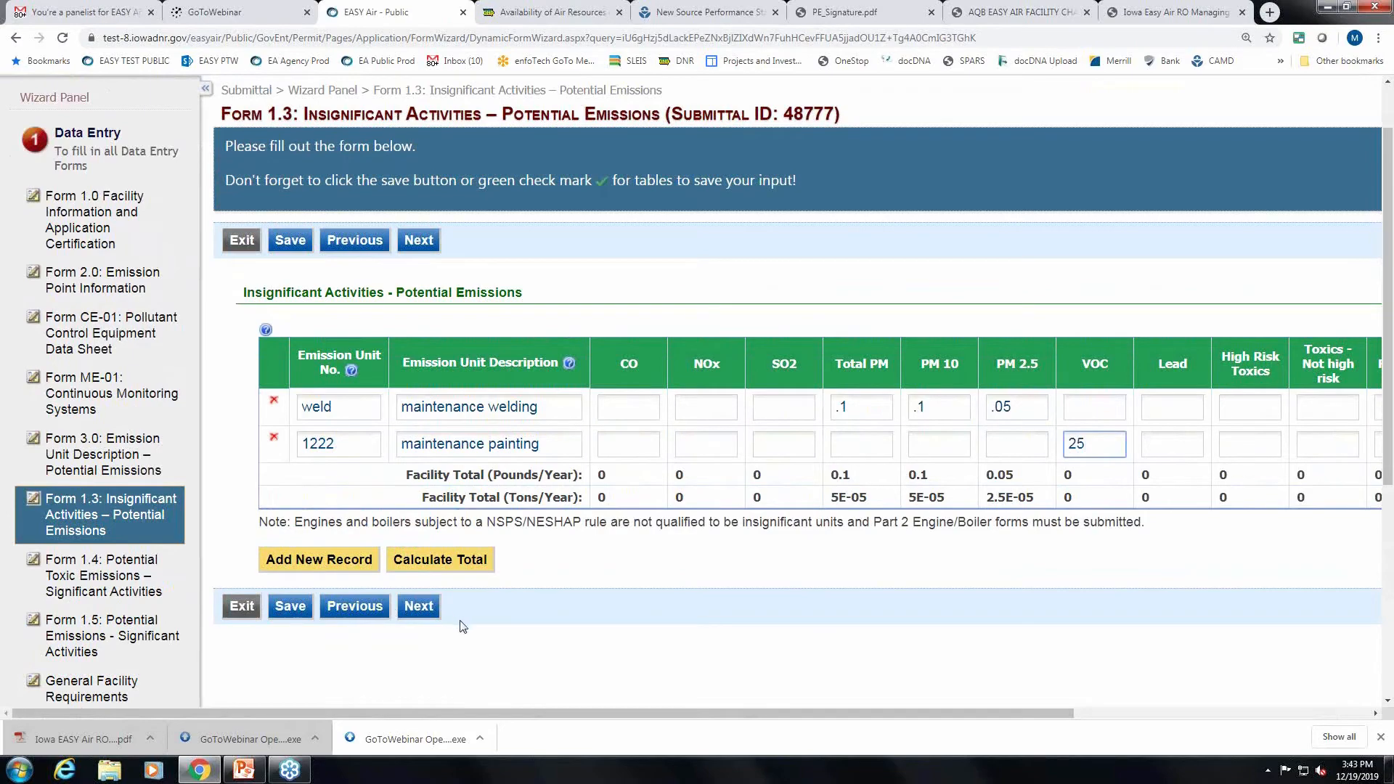
click(419, 608)
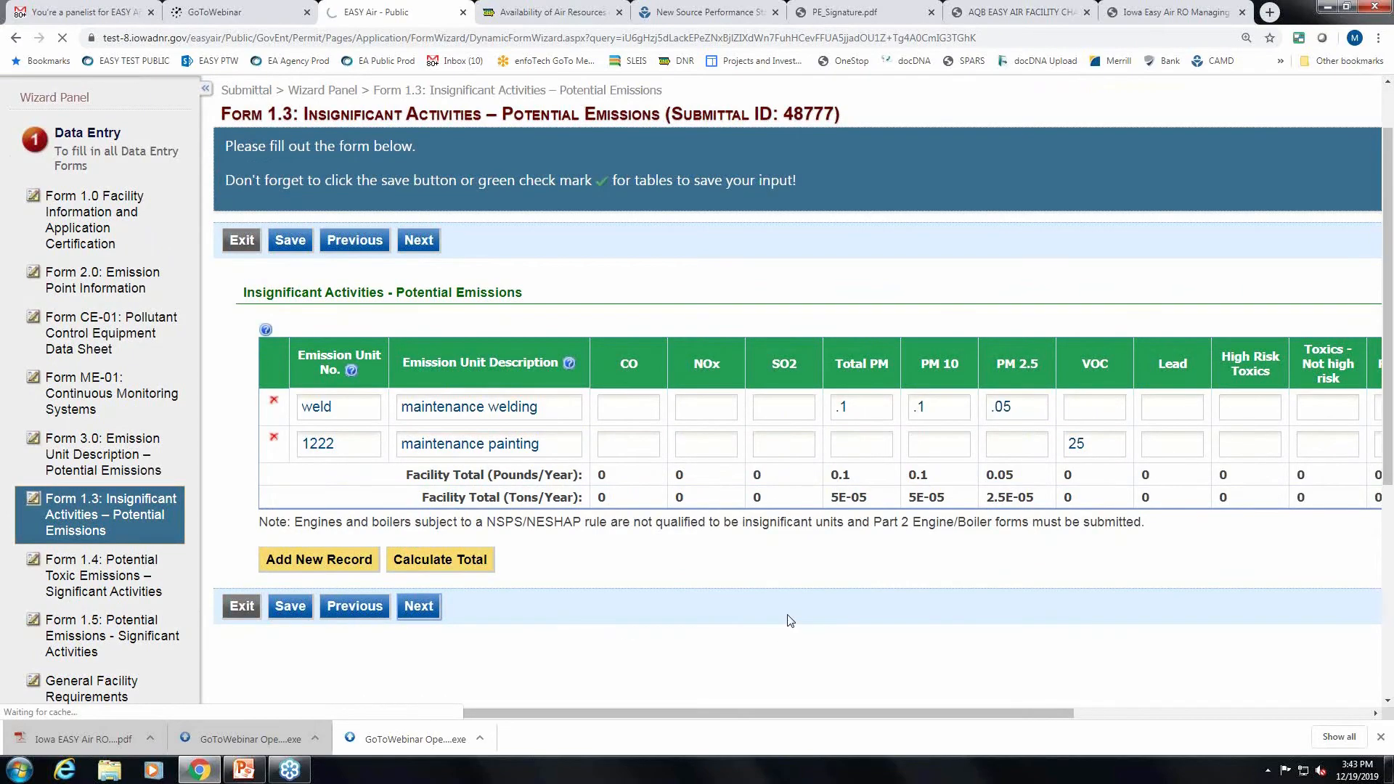
Calculate system emissions for the toxic pollutants on Form 1.4.
scroll(822, 586, down, 1)
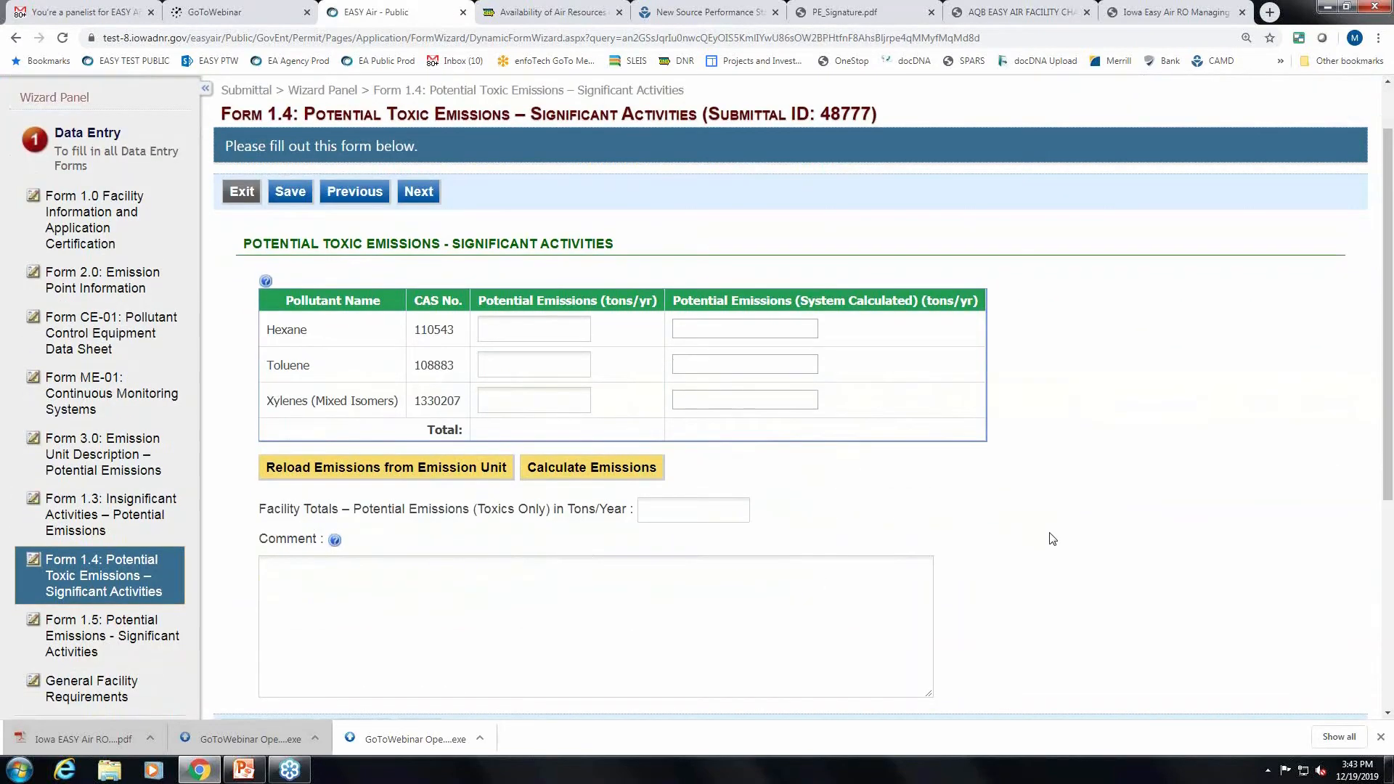
scroll(1052, 538, down, 1)
scroll(1232, 554, up, 2)
scroll(1232, 555, down, 2)
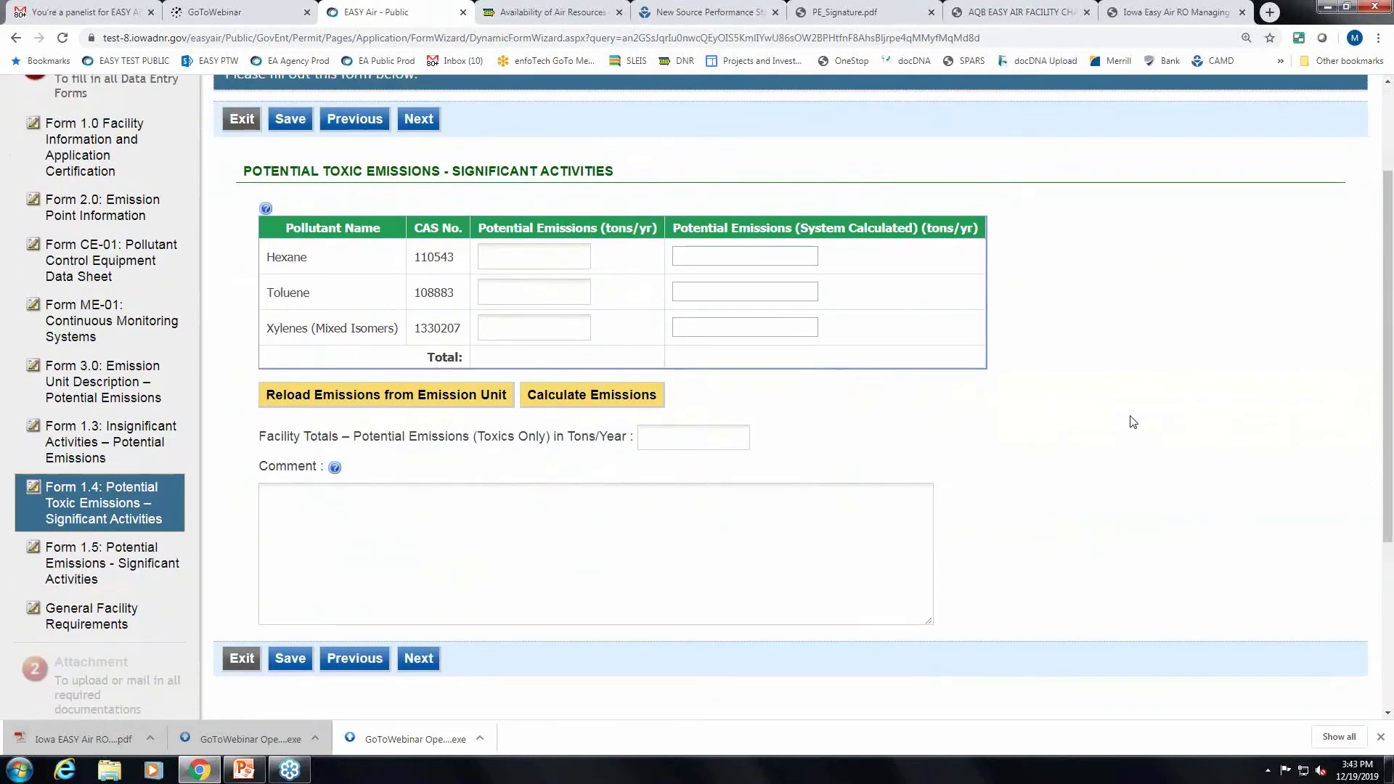
scroll(1133, 421, up, 1)
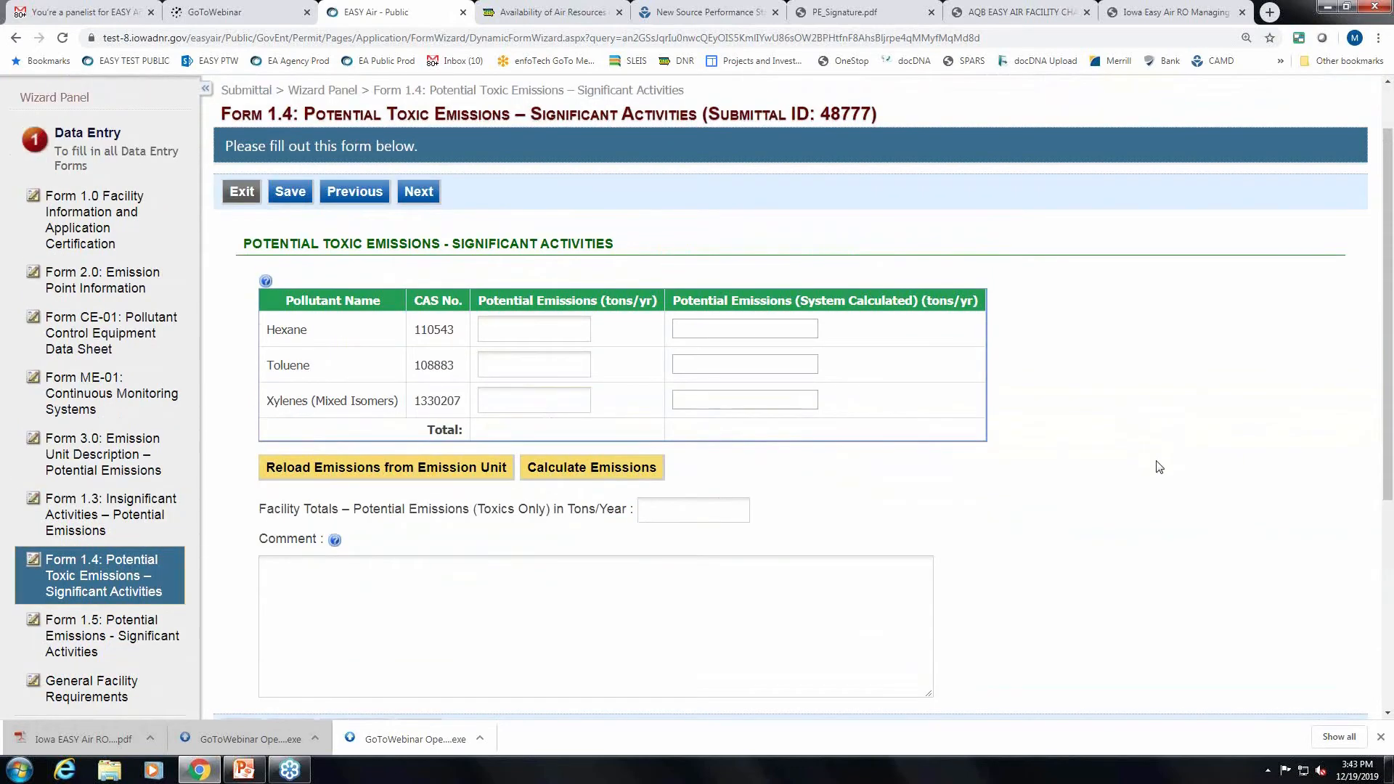
scroll(1159, 467, down, 1)
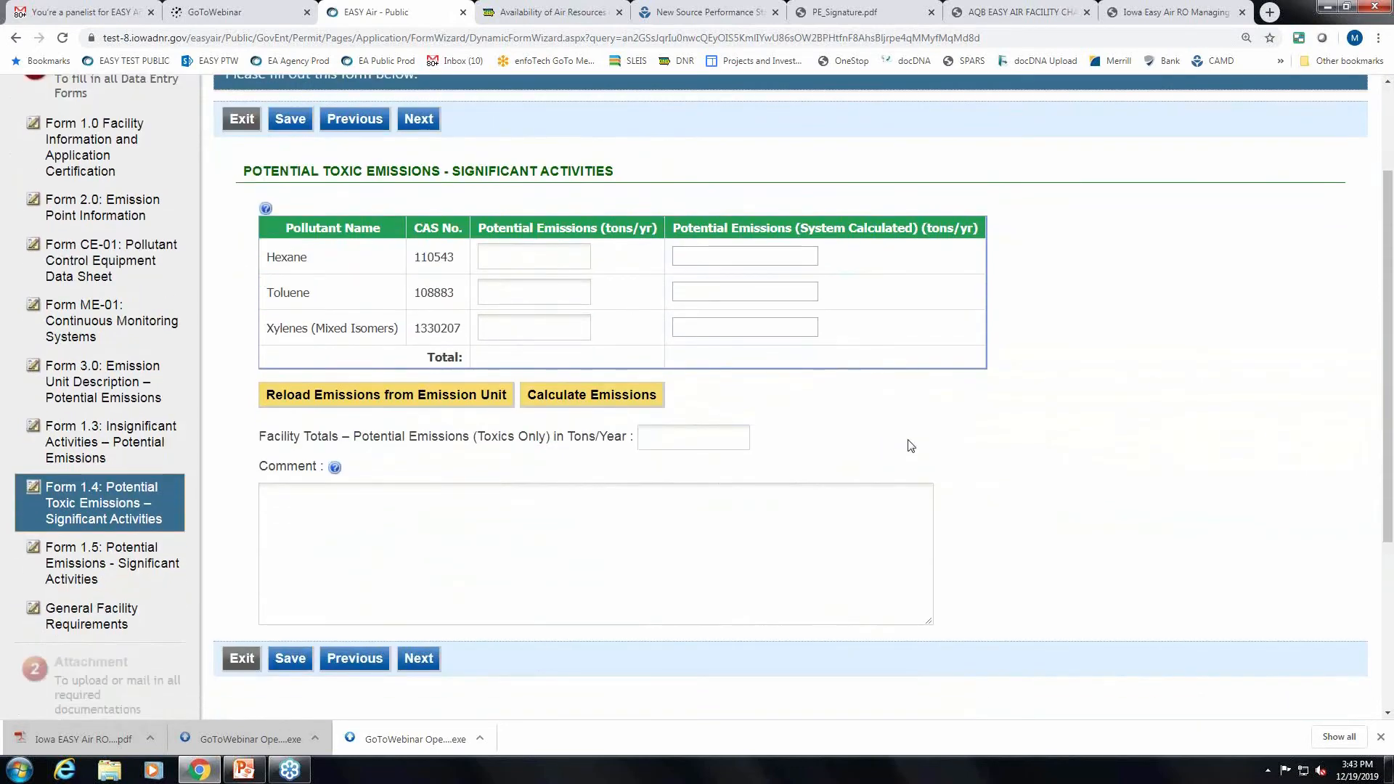
click(594, 397)
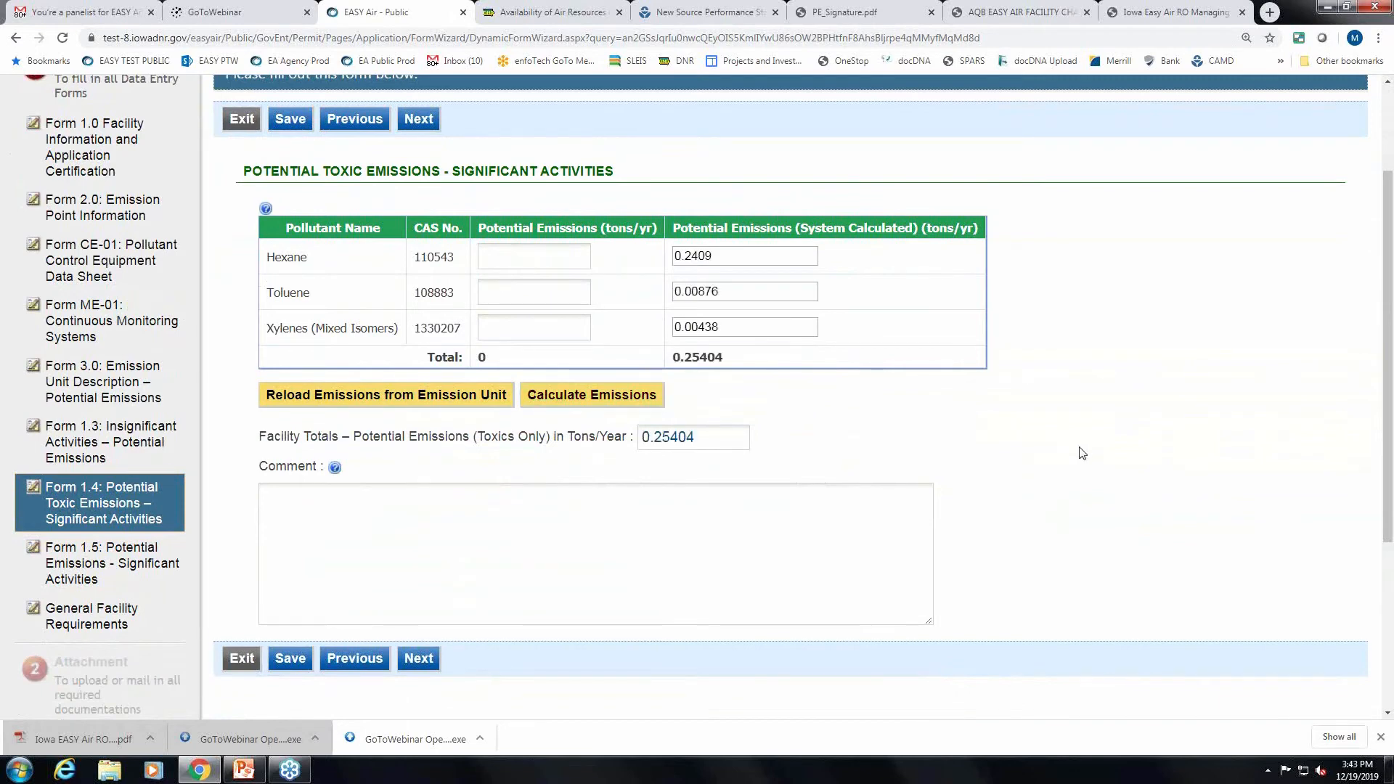
Enter 9.4 tons/yr potential emissions for Hexane, Toluene and Xylenes.
scroll(1046, 450, down, 1)
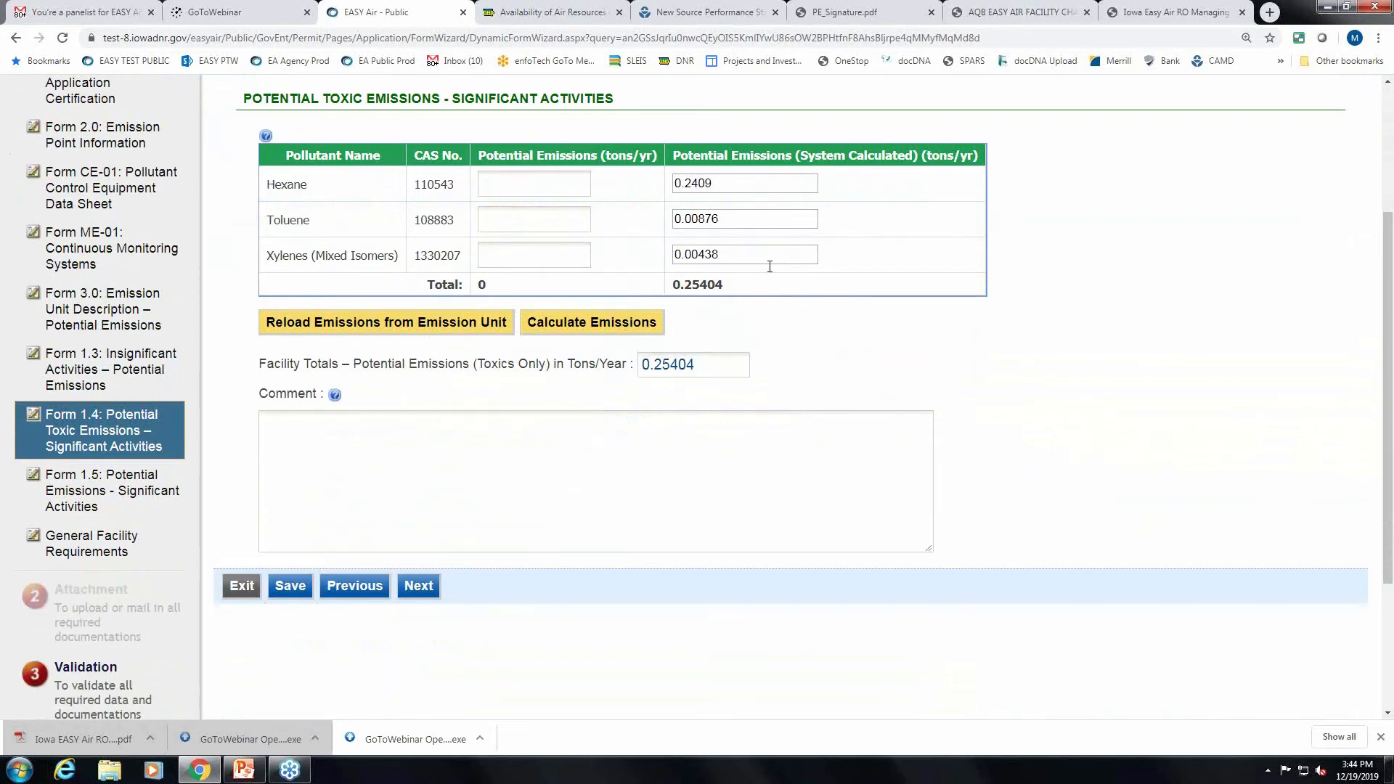
click(558, 188)
click(551, 225)
click(554, 255)
click(558, 190)
text(9.4)
click(560, 221)
text(9.4)
click(551, 255)
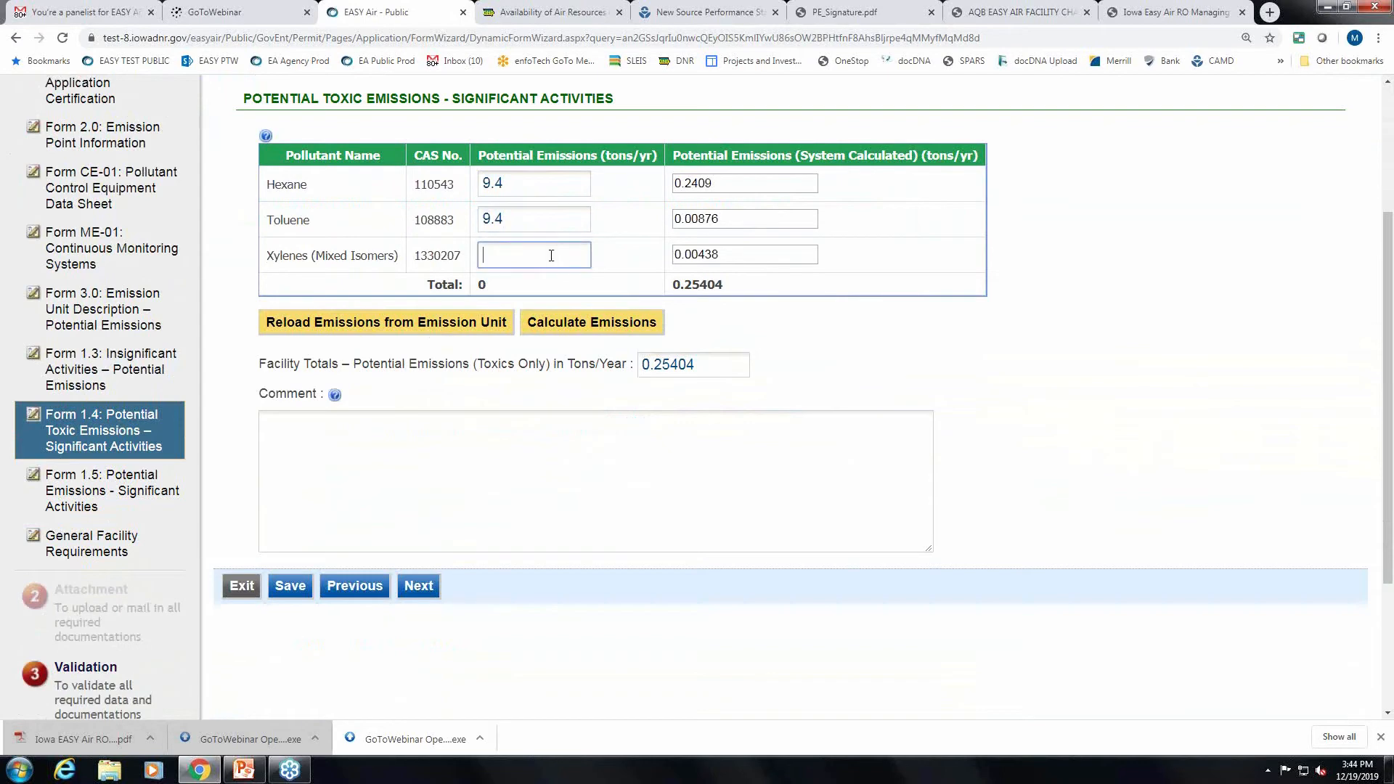
text(9.4)
Replace the toxic facility total with 24.4 and continue to Form 1.5.
scroll(933, 327, down, 1)
click(723, 298)
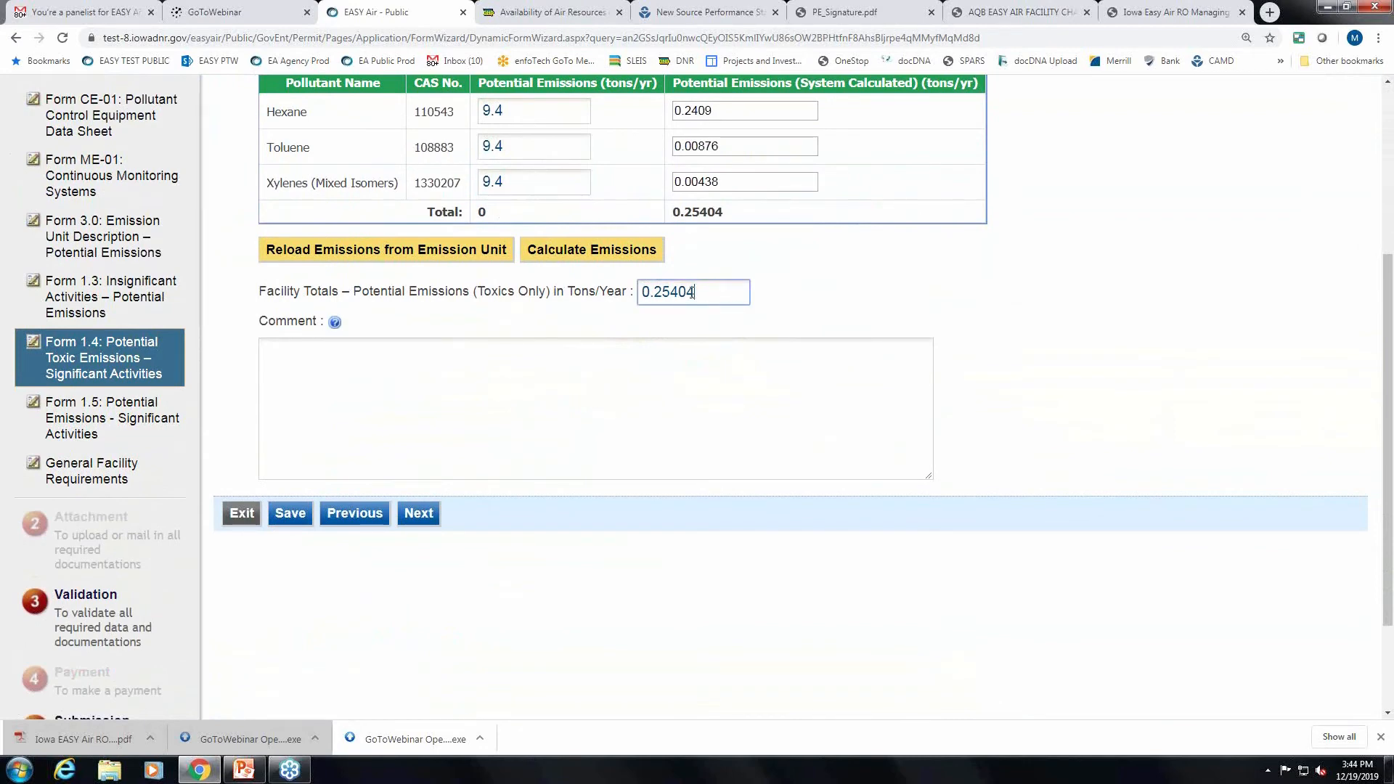
drag(724, 212, 692, 212)
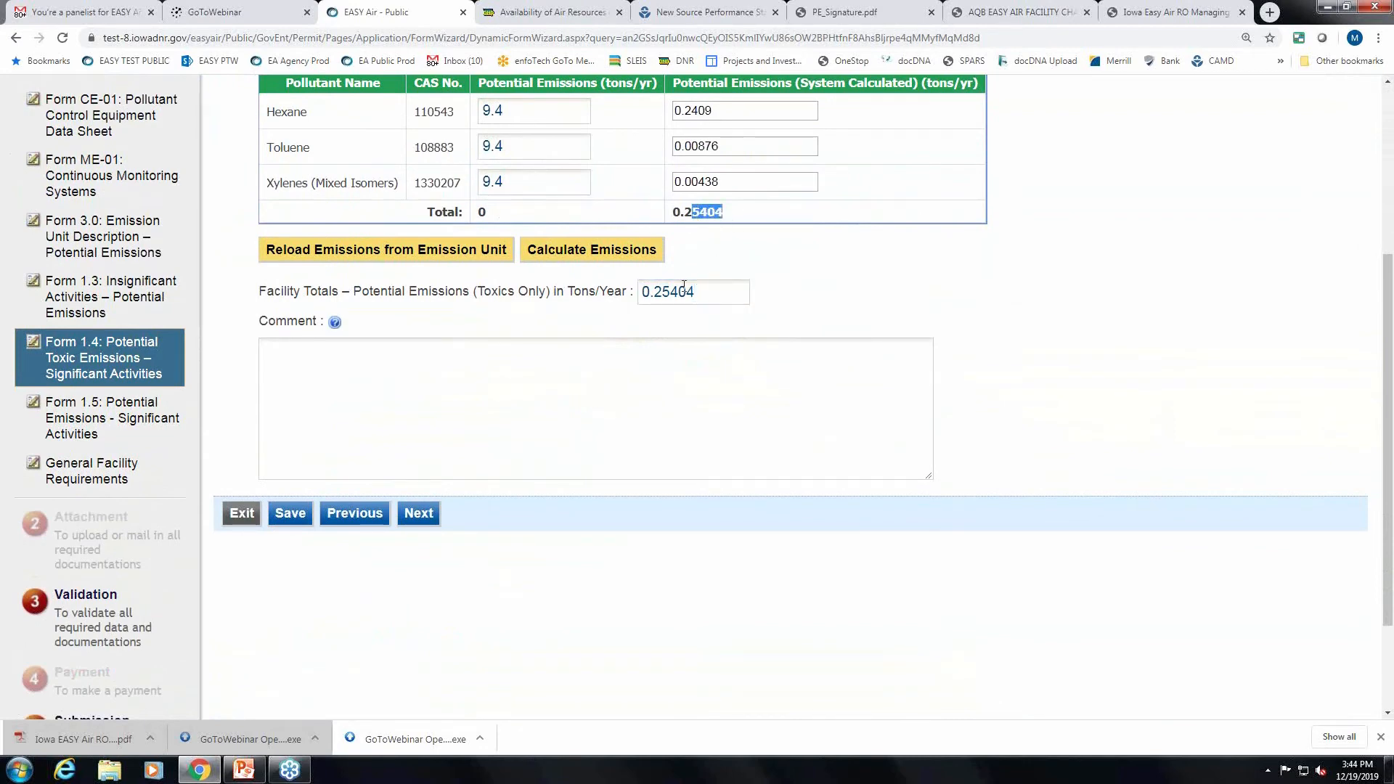
drag(697, 291, 644, 289)
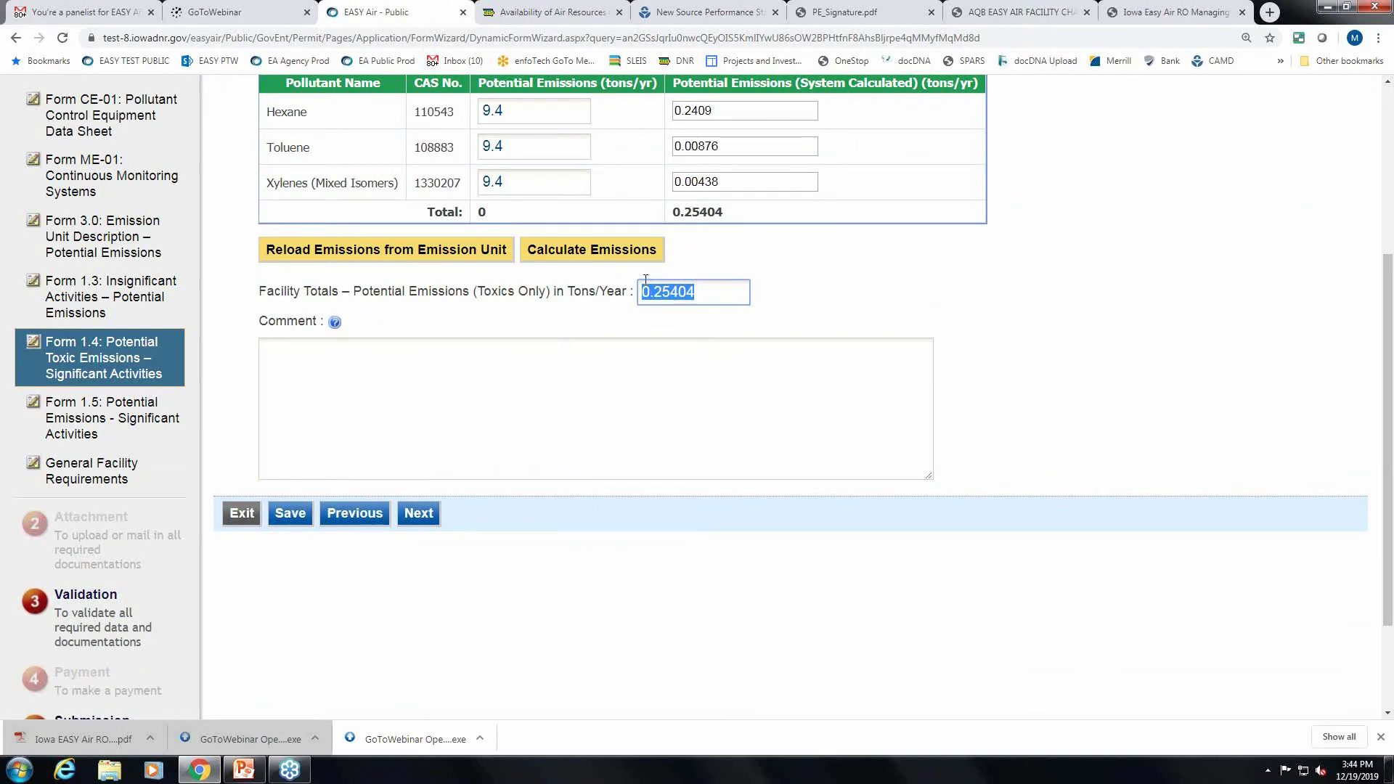
text(24.4)
scroll(1067, 347, down, 1)
scroll(1067, 347, up, 4)
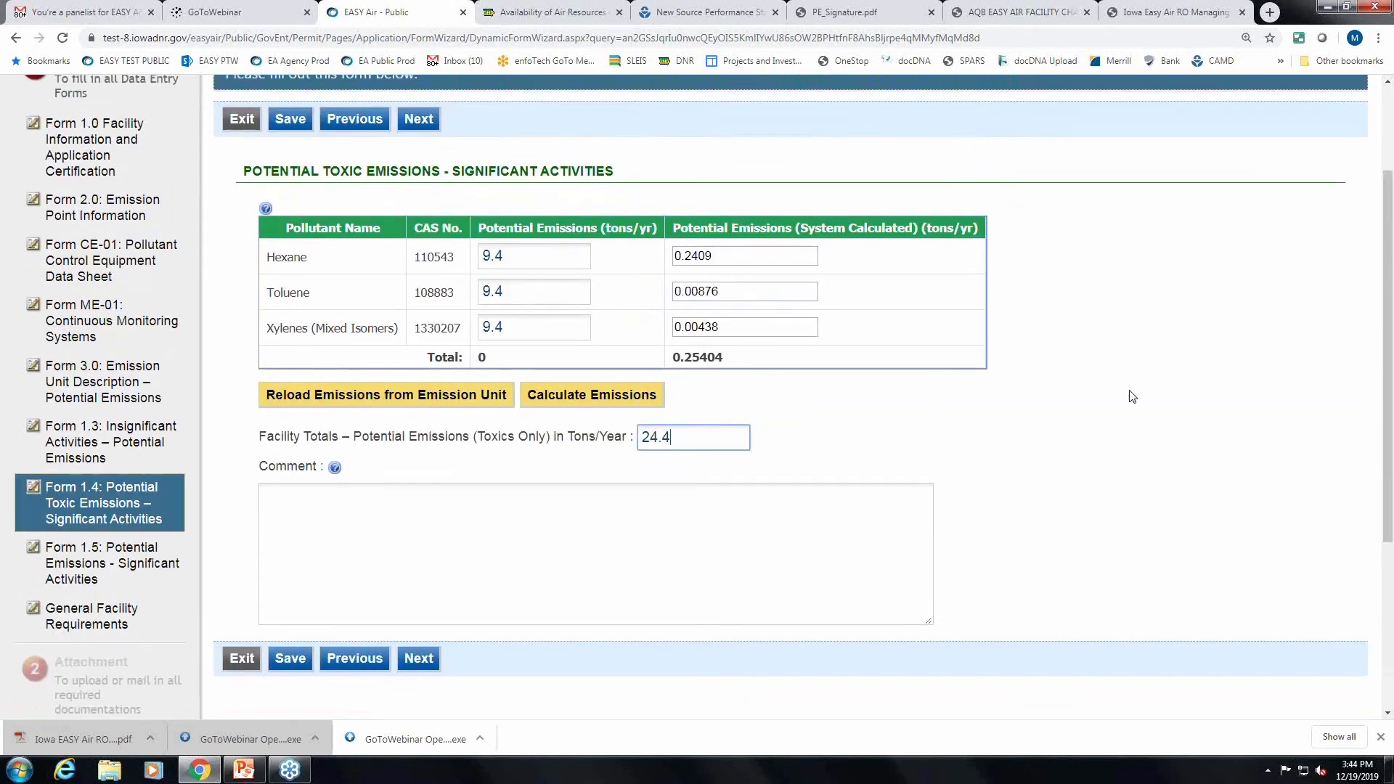
scroll(1130, 395, down, 3)
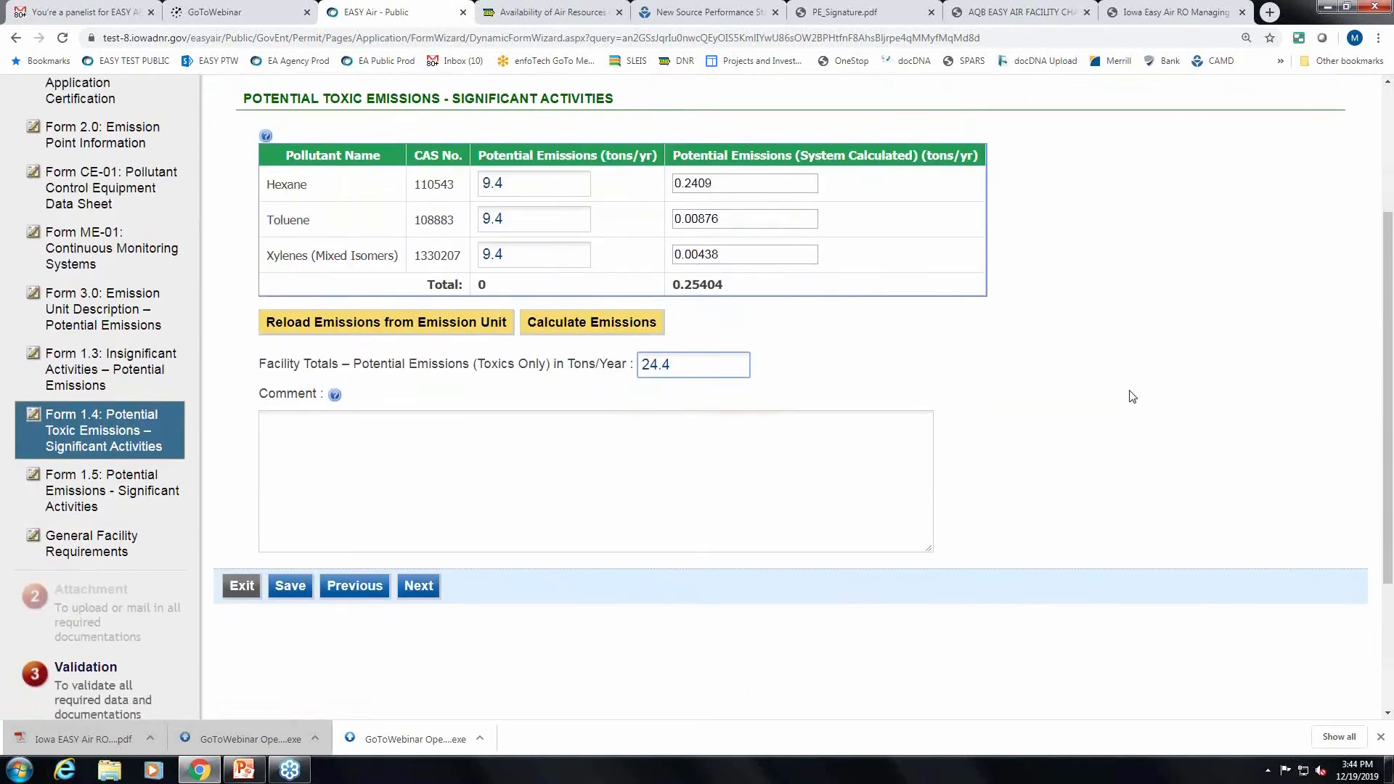
click(418, 587)
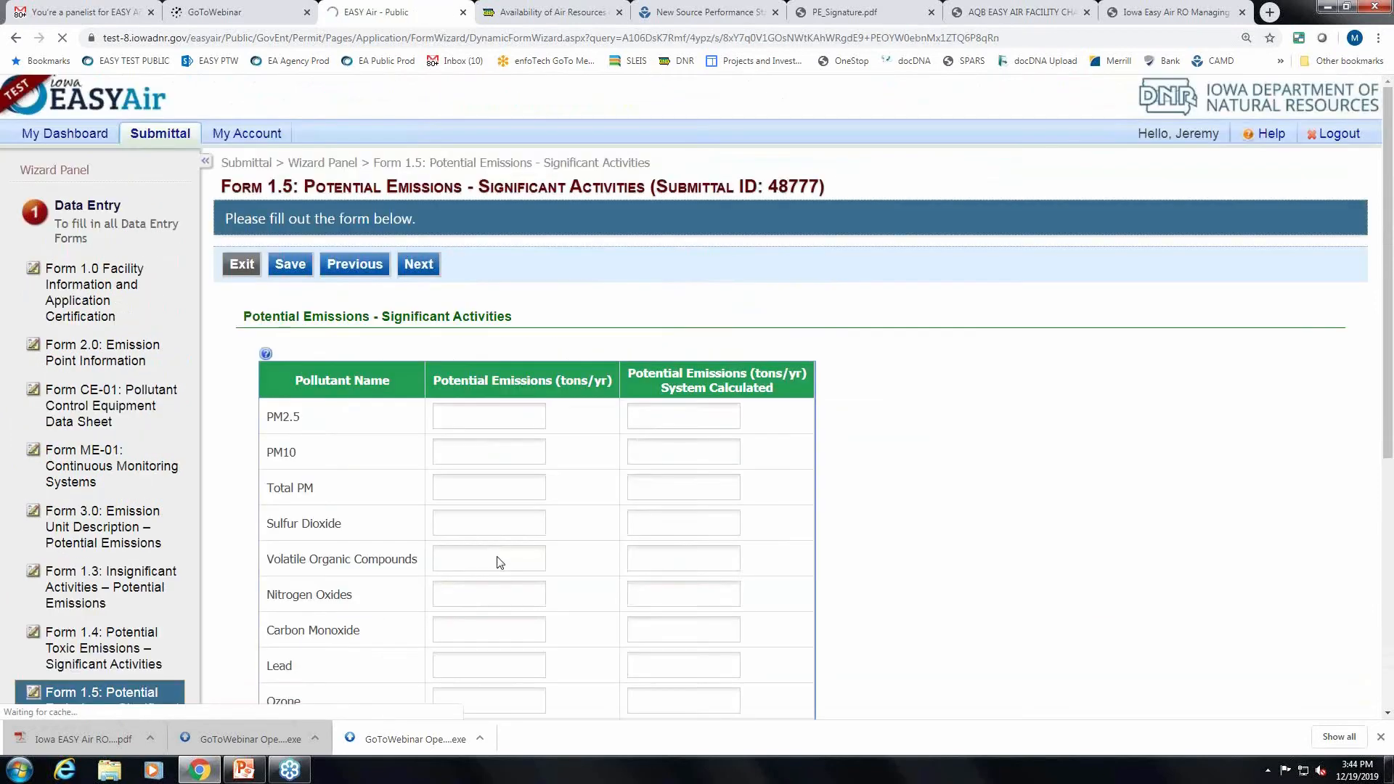
Calculate system emissions for the listed pollutants on Form 1.5.
scroll(980, 450, down, 3)
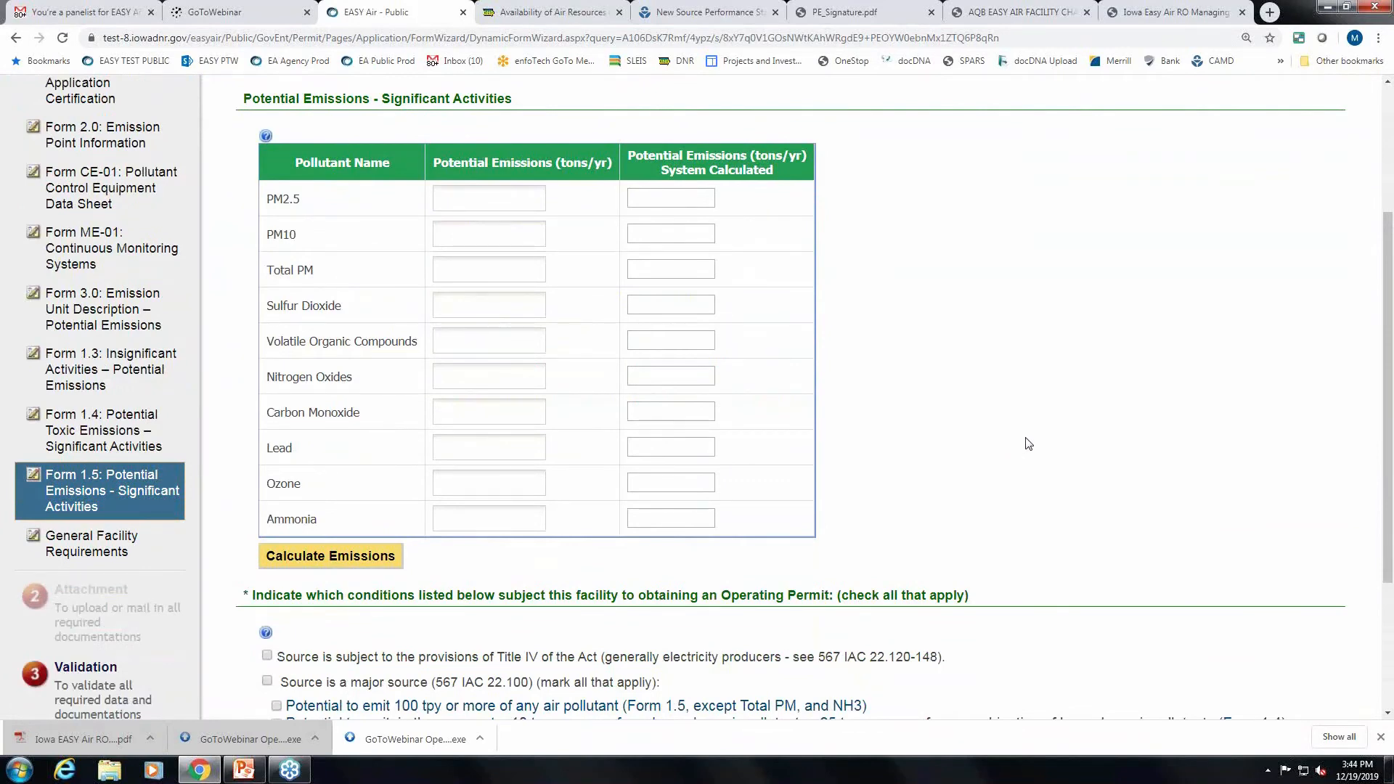
scroll(1029, 444, up, 1)
scroll(1028, 443, down, 1)
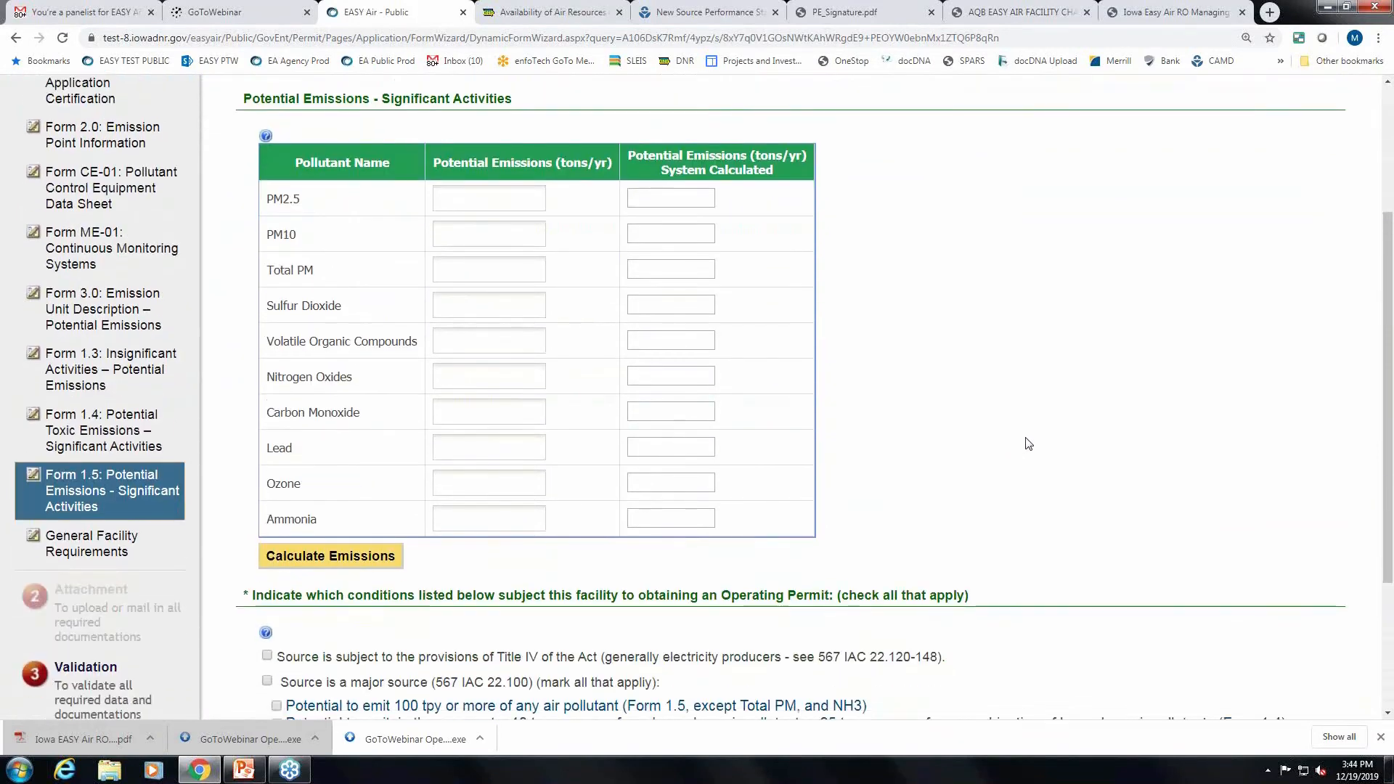
click(358, 557)
scroll(1042, 480, down, 1)
scroll(1042, 480, up, 1)
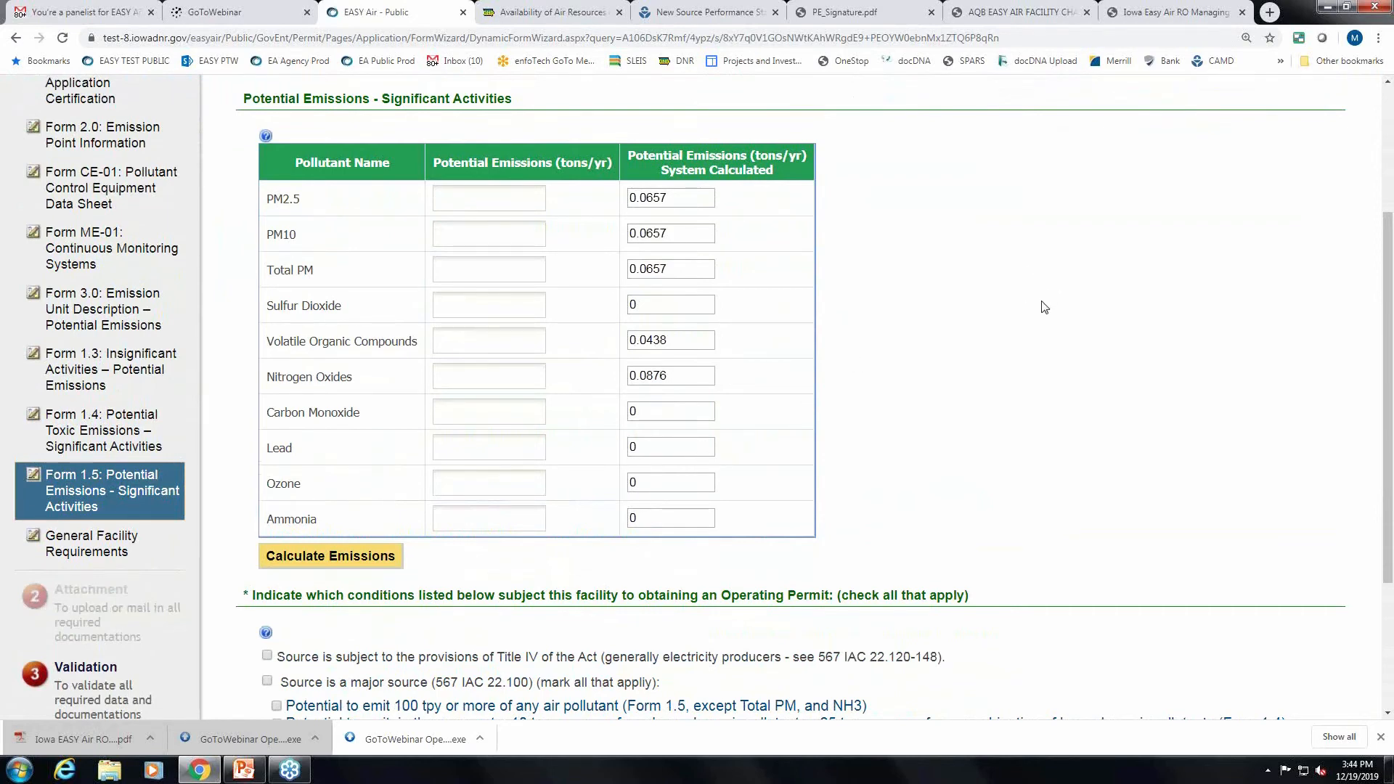
scroll(1042, 318, down, 1)
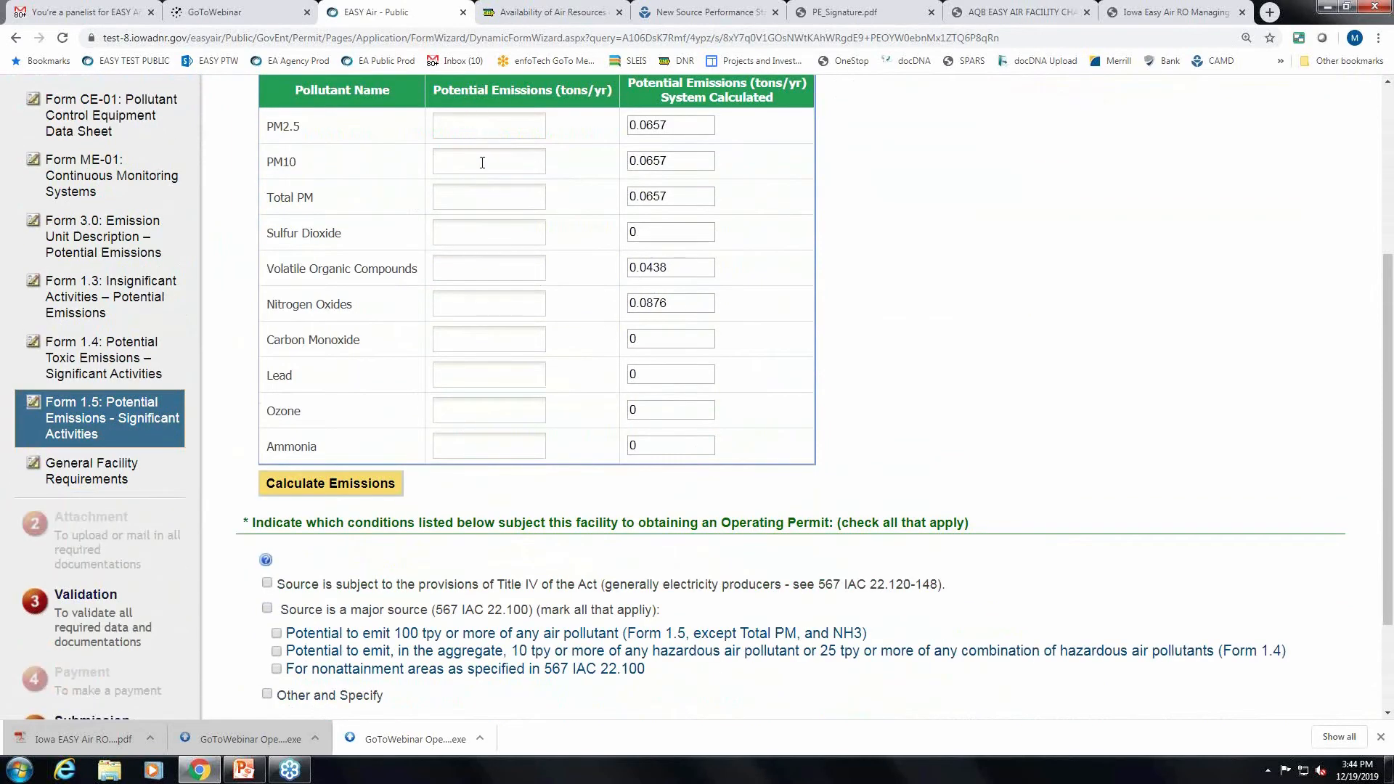
scroll(482, 163, up, 1)
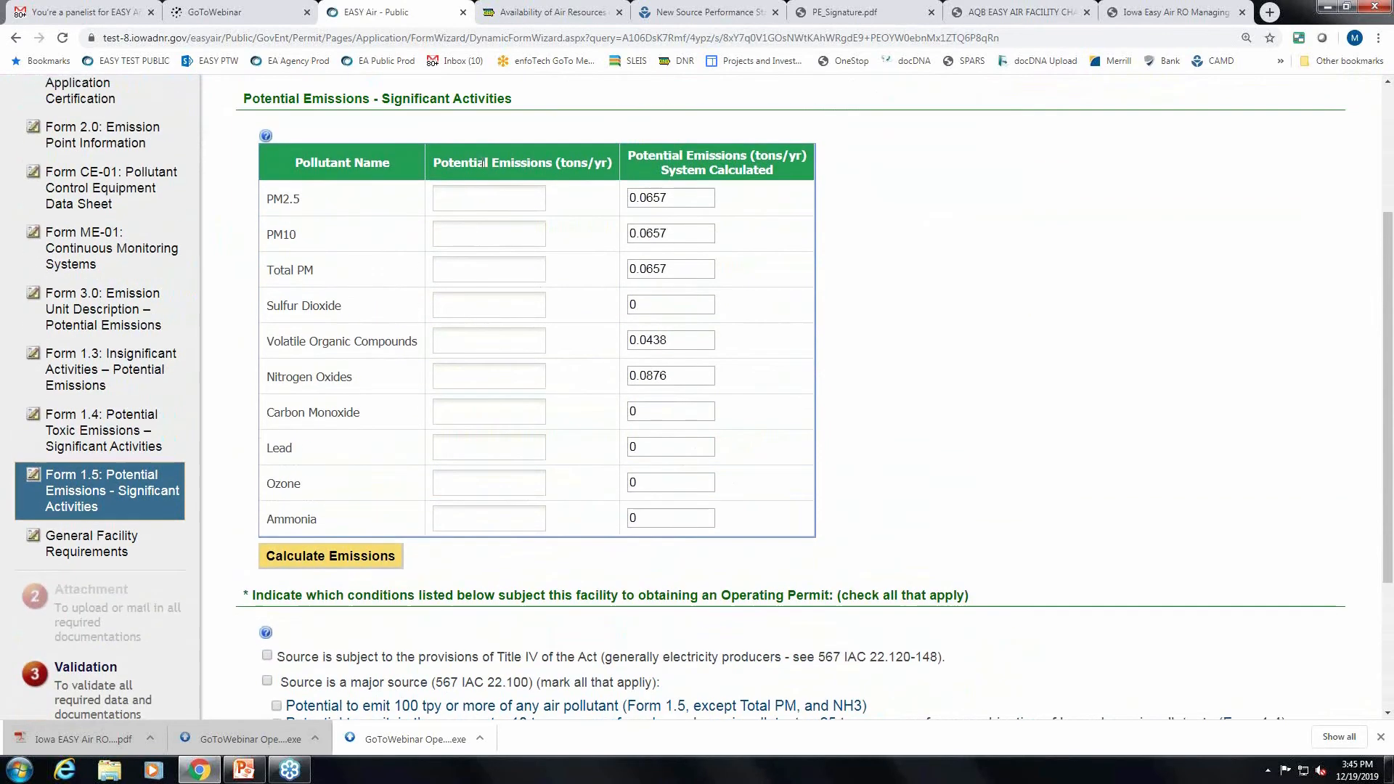
Enter 240 for Volatile Organic Compounds emissions.
click(502, 343)
text(240)
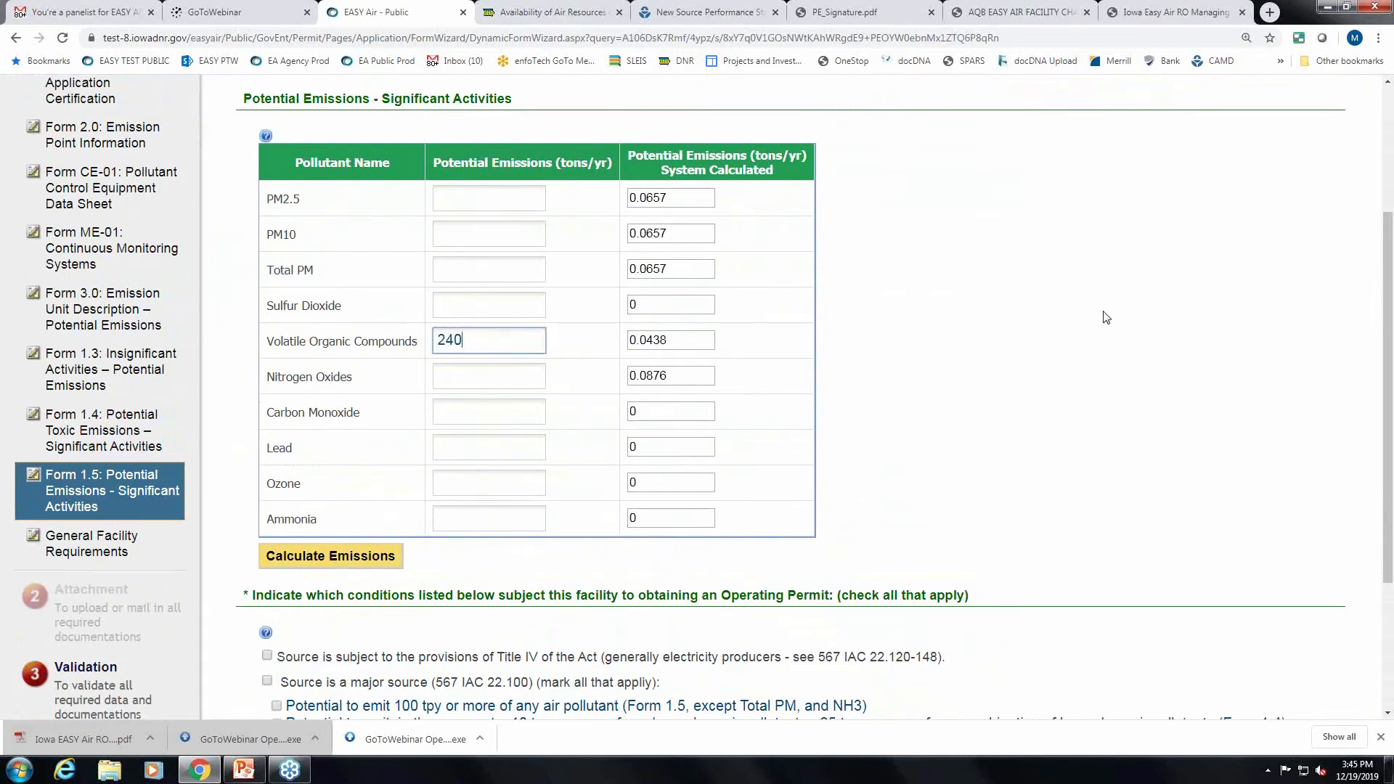
scroll(1064, 349, down, 1)
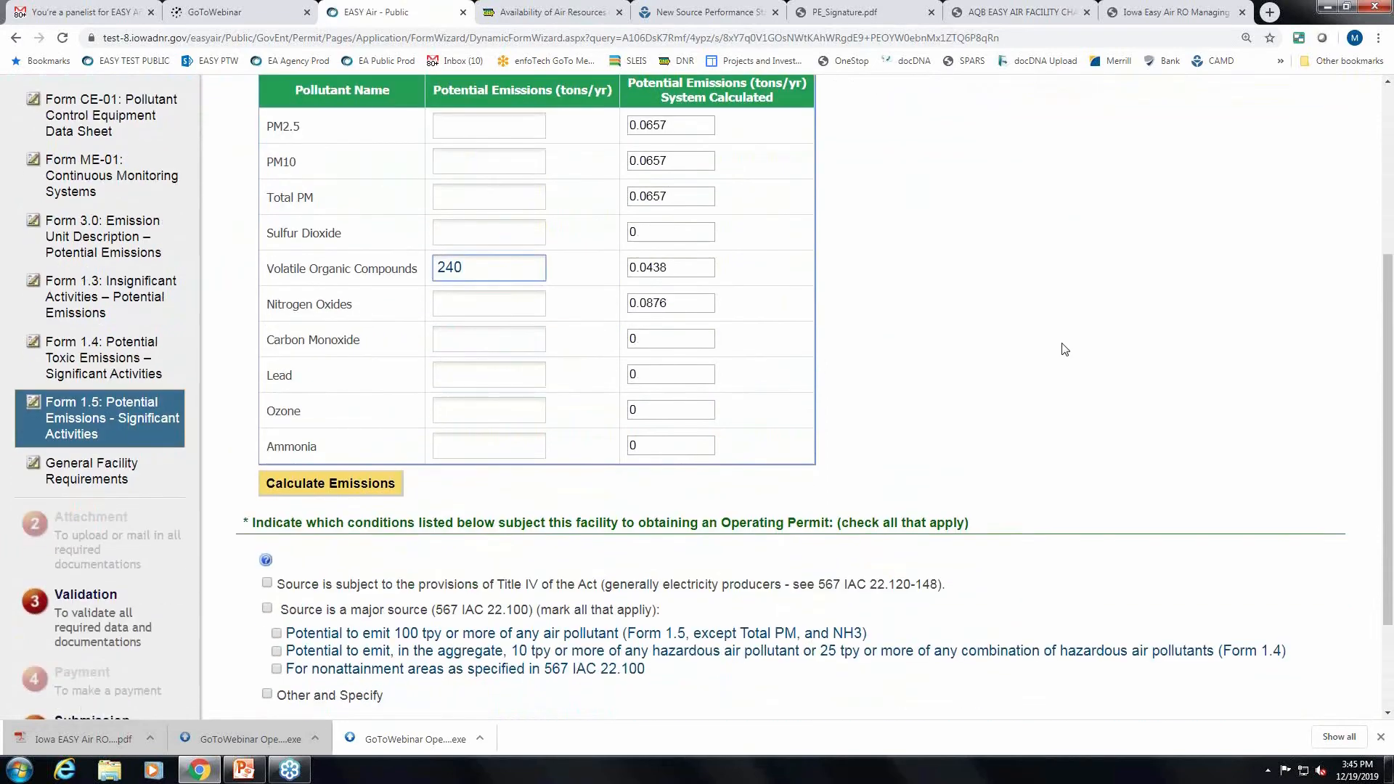
scroll(1064, 349, up, 1)
scroll(1065, 350, up, 1)
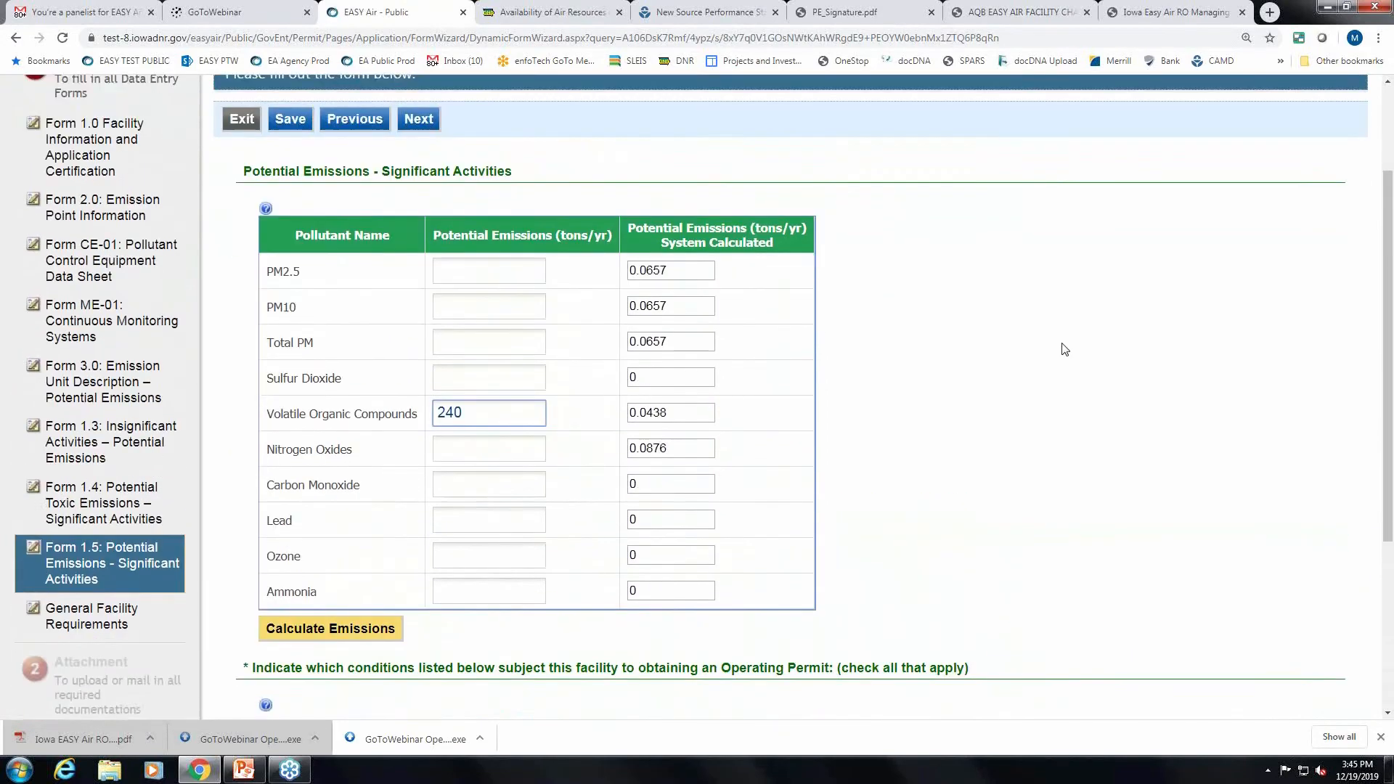
scroll(760, 364, down, 2)
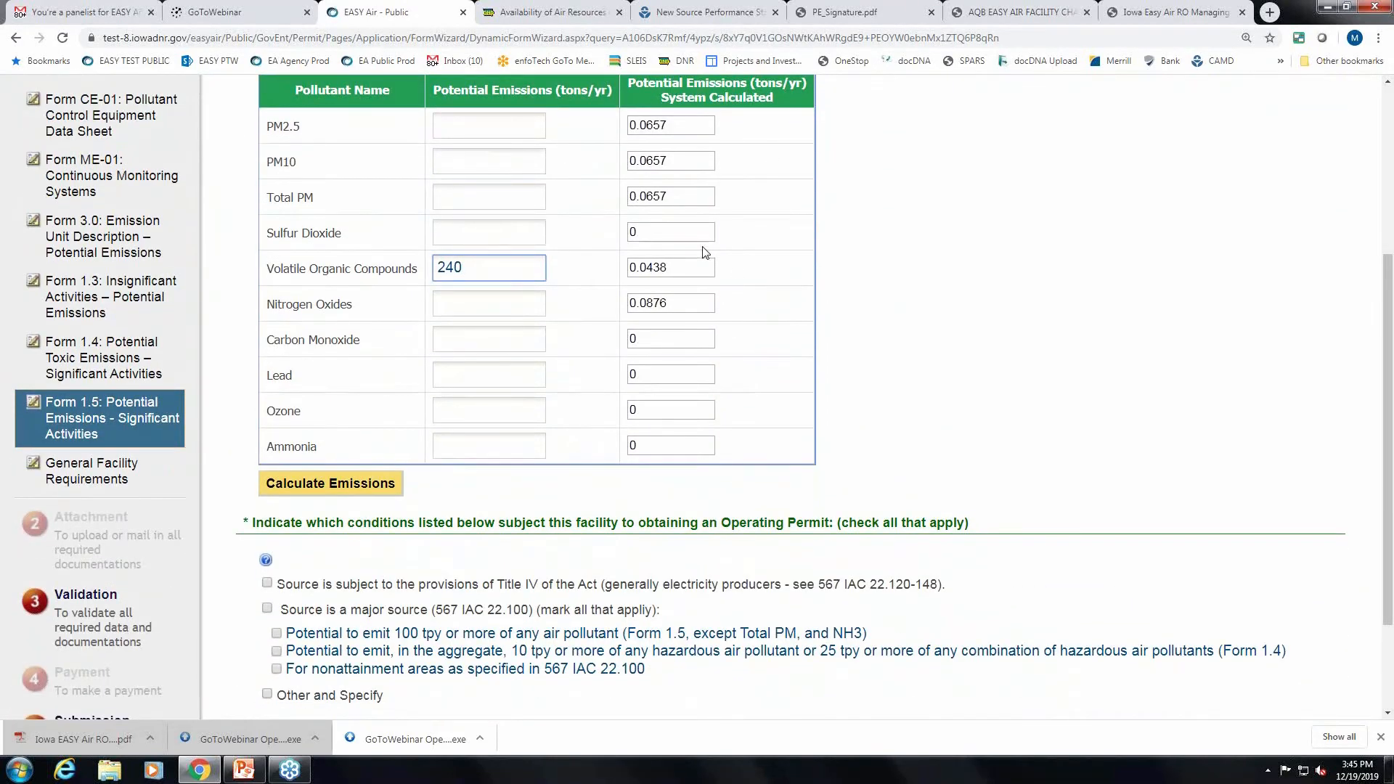
scroll(1175, 414, down, 1)
scroll(1176, 414, down, 1)
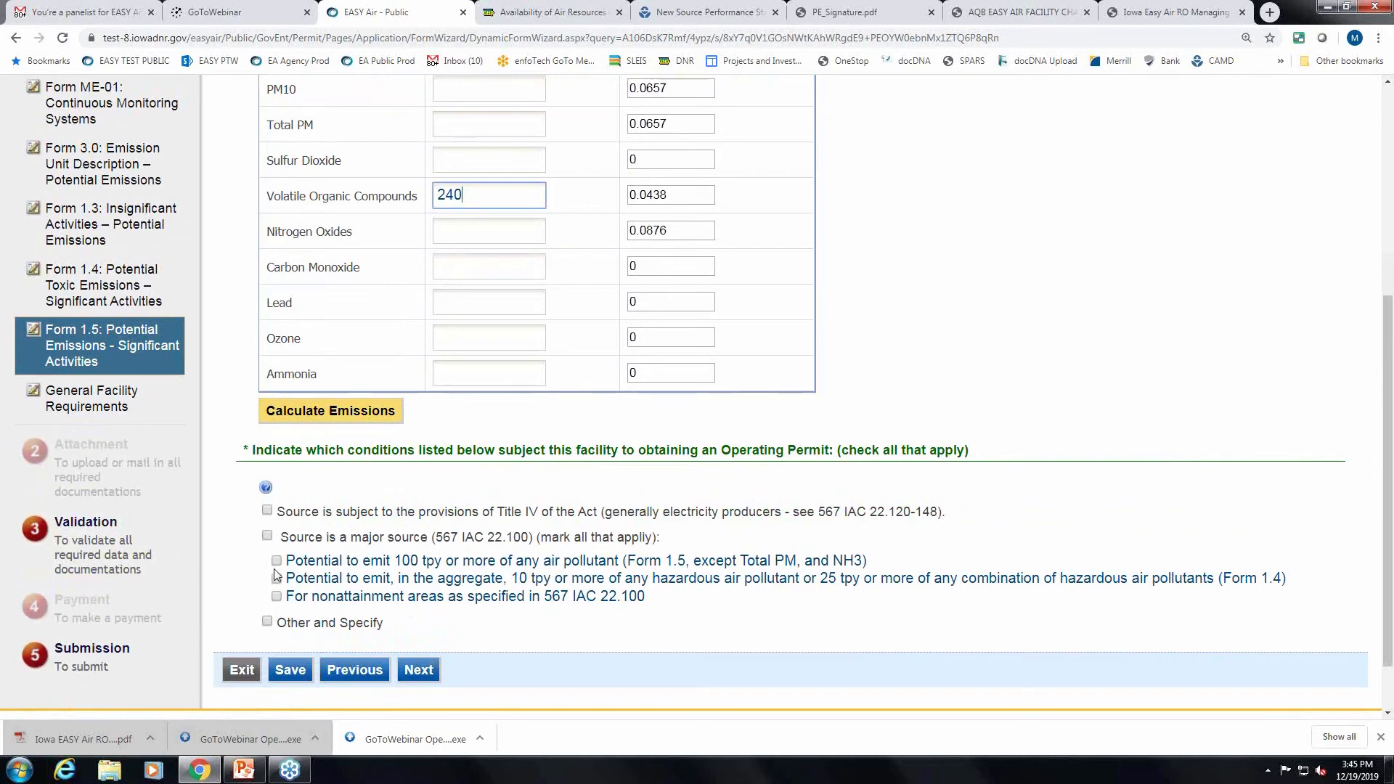
Mark the source as major for nonattainment areas.
click(275, 598)
click(276, 596)
scroll(594, 561, down, 1)
Go to the General Facility Requirements page and review its questions.
click(422, 603)
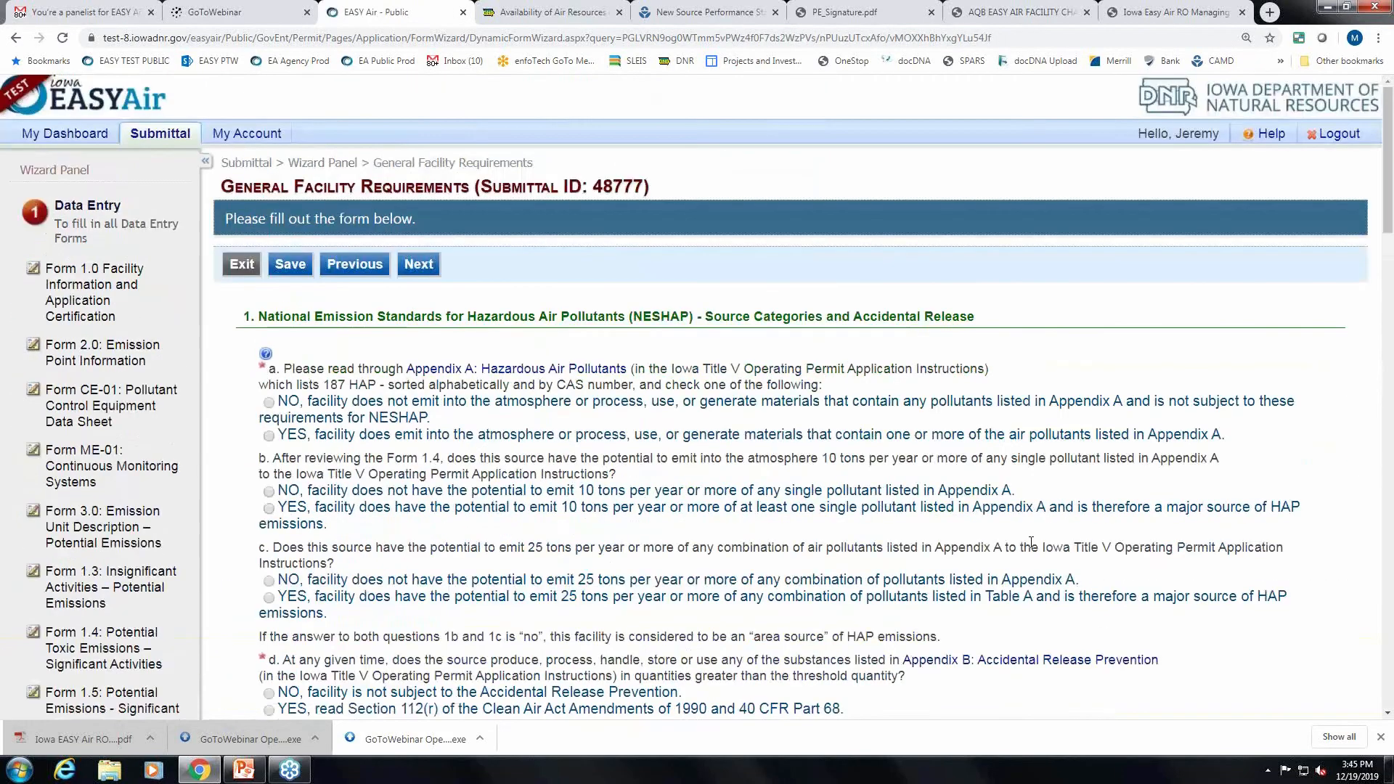
scroll(1032, 548, down, 1)
scroll(1032, 548, up, 1)
scroll(1031, 543, down, 1)
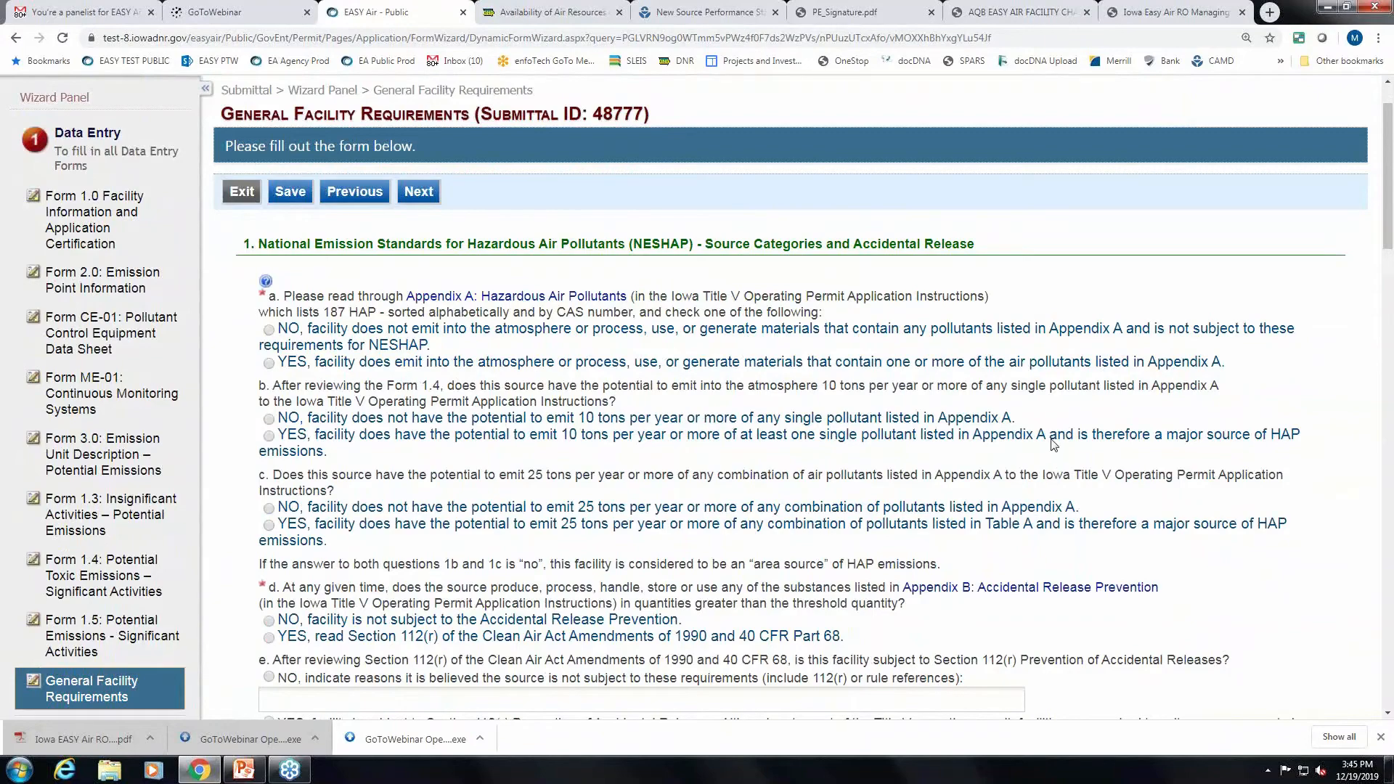
scroll(1055, 443, up, 1)
scroll(1057, 440, down, 2)
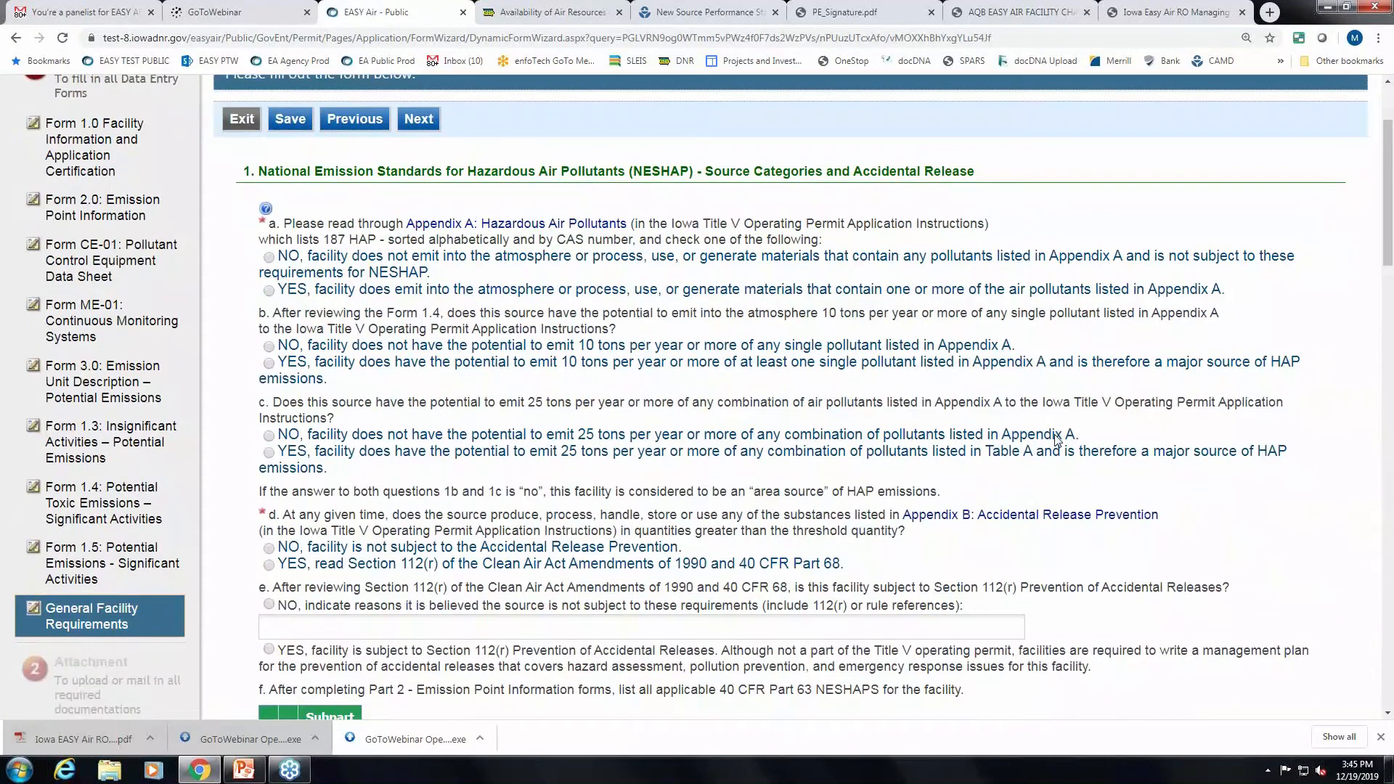
scroll(1060, 438, down, 1)
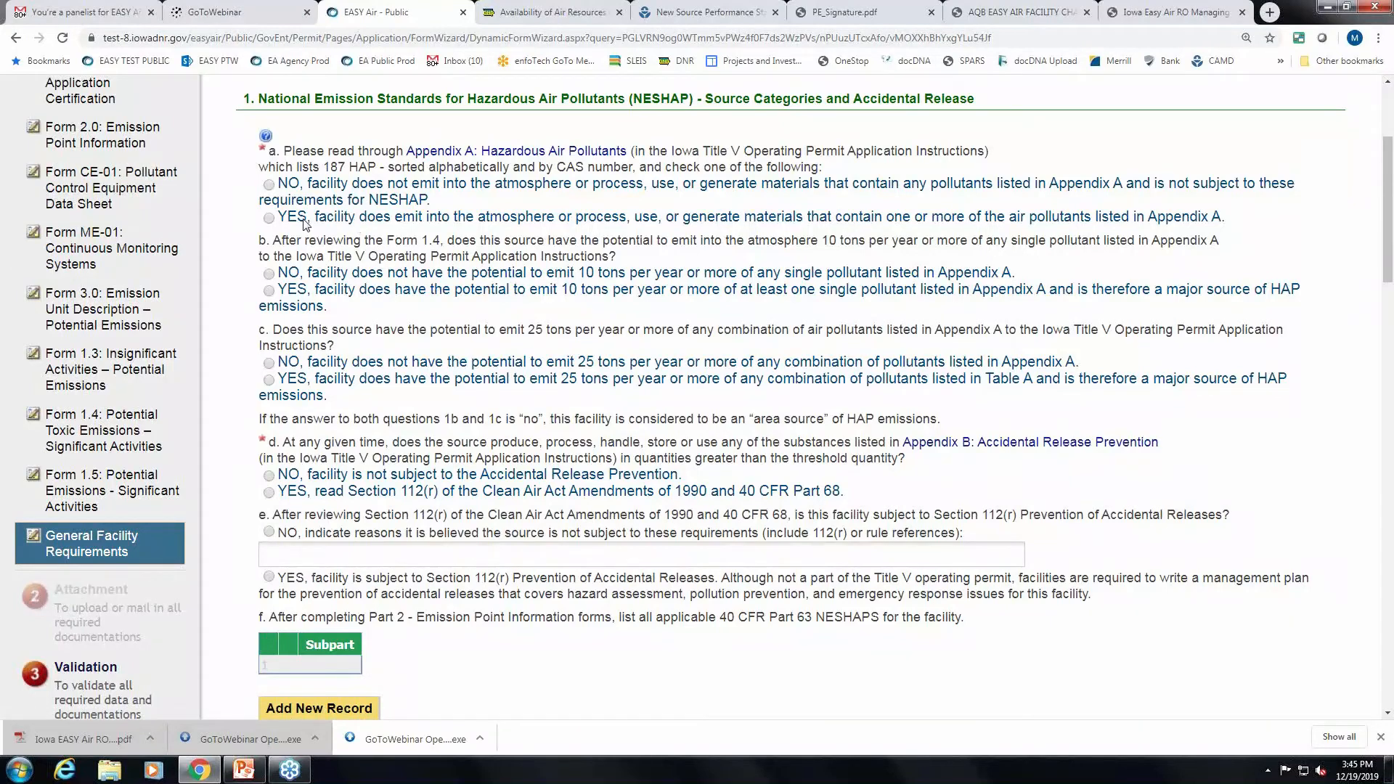
Answer NO to NESHAP question a and accidental-release question d.
click(270, 186)
click(269, 274)
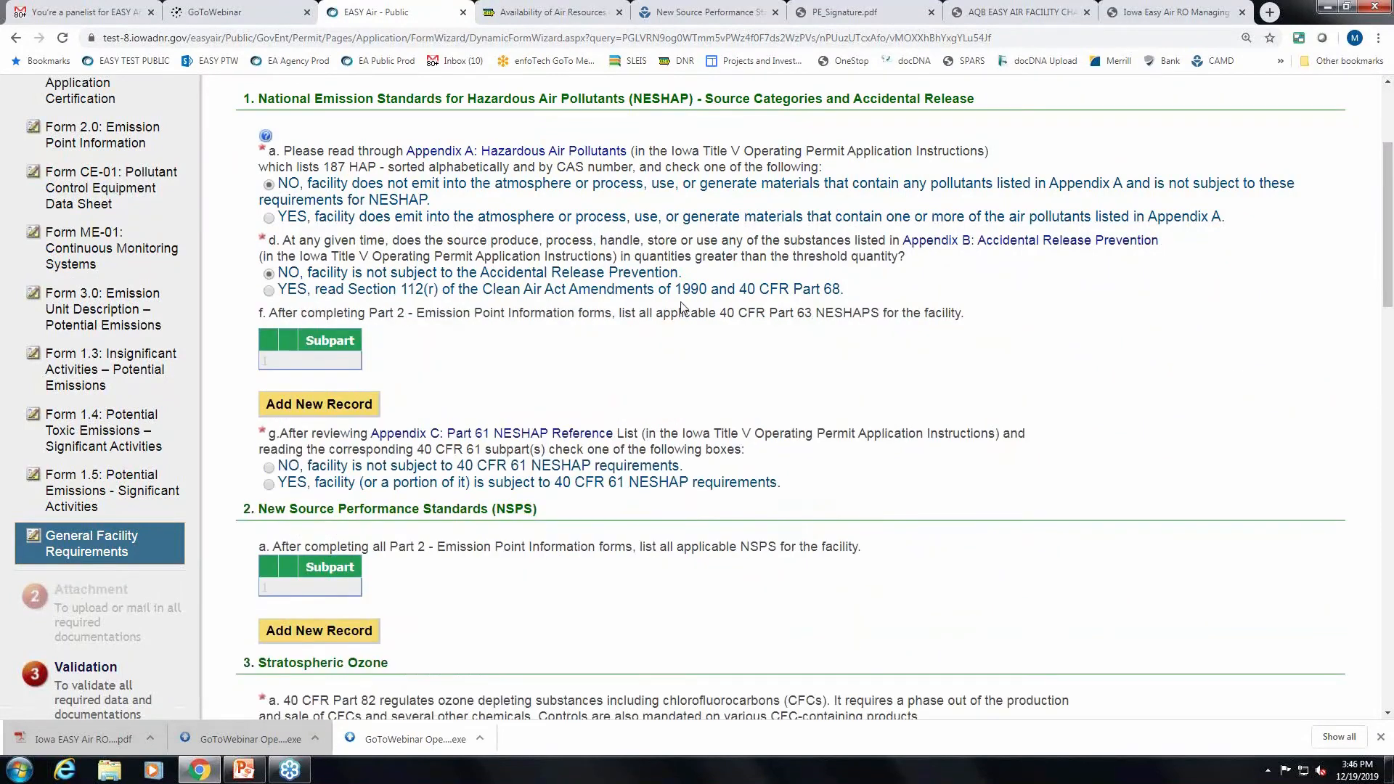
scroll(508, 297, down, 1)
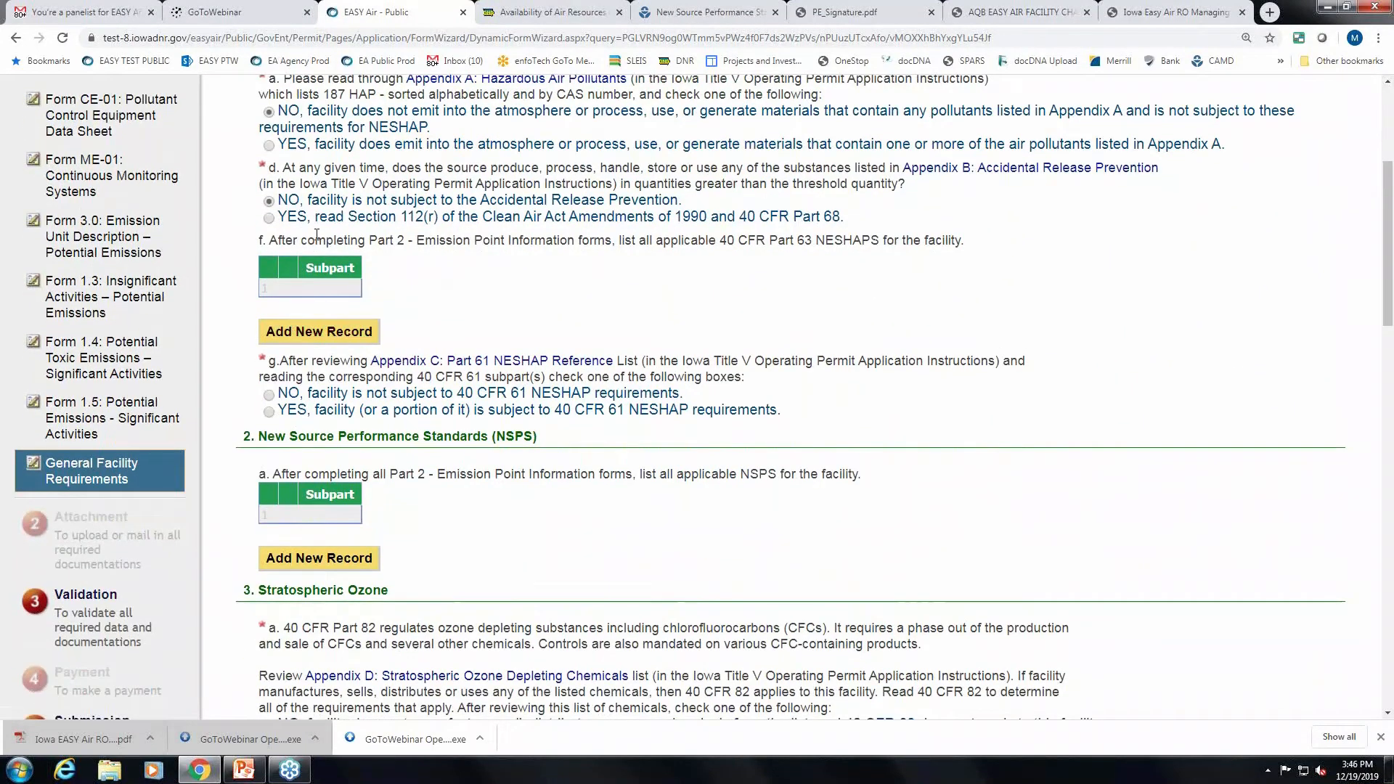
drag(269, 241, 953, 248)
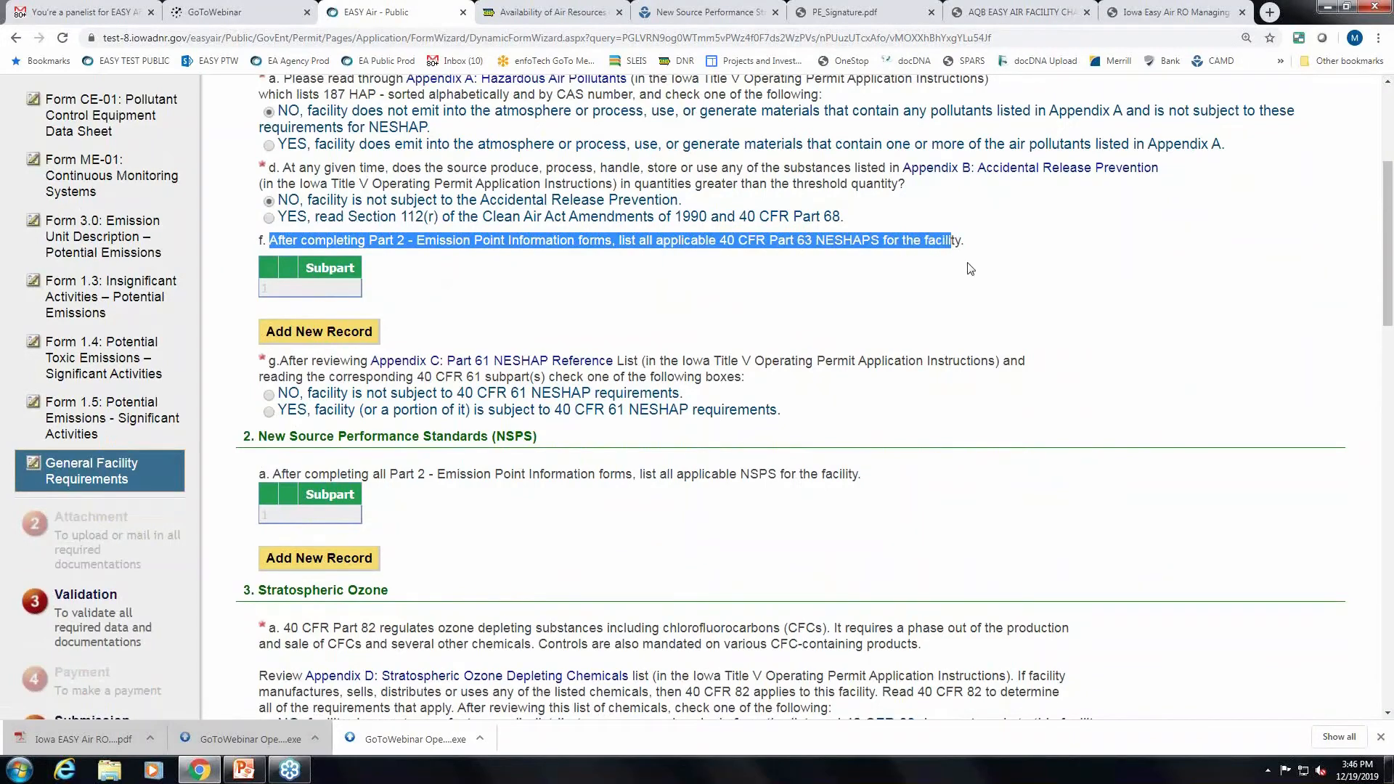
click(964, 284)
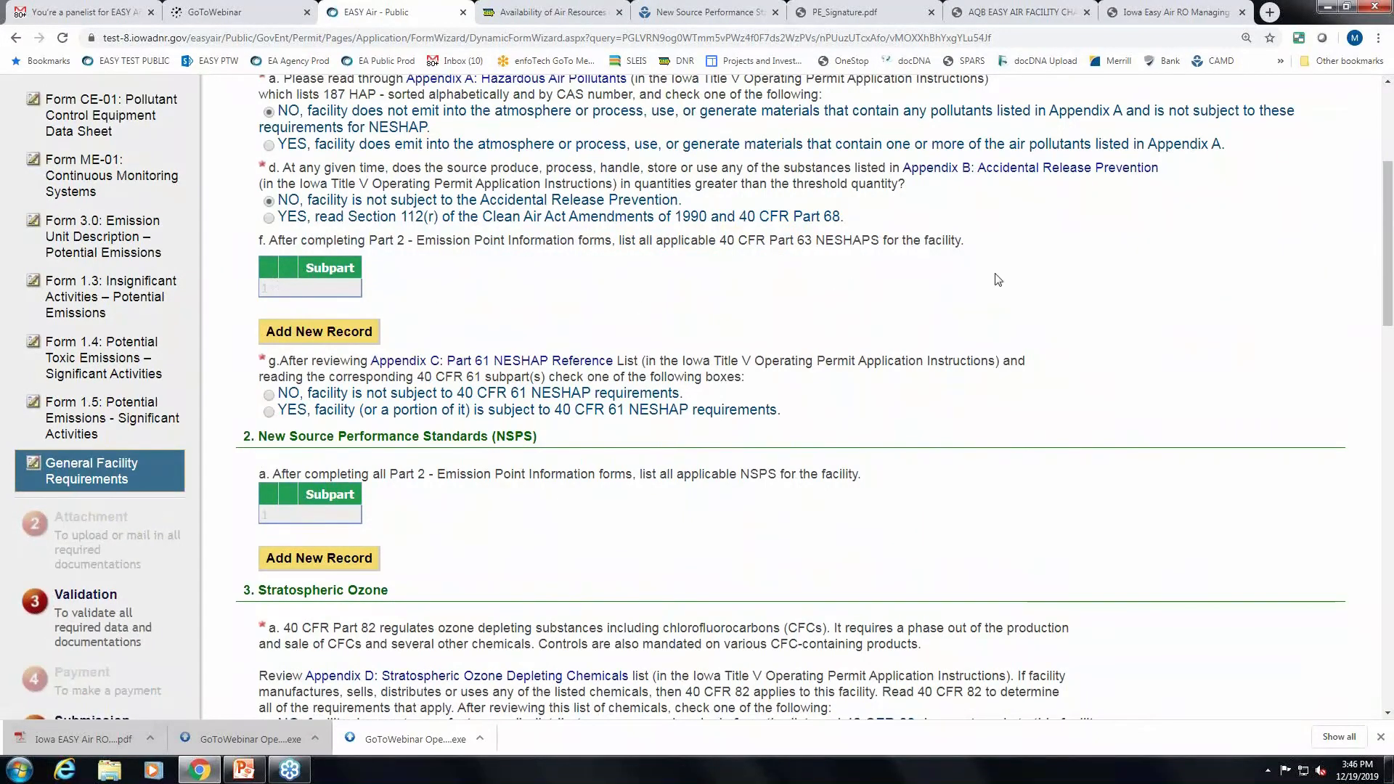
Add and save Part 63 subpart 63JJJJJJ: Industrial, Commercial and Institutional Boilers (Area Sources).
click(338, 333)
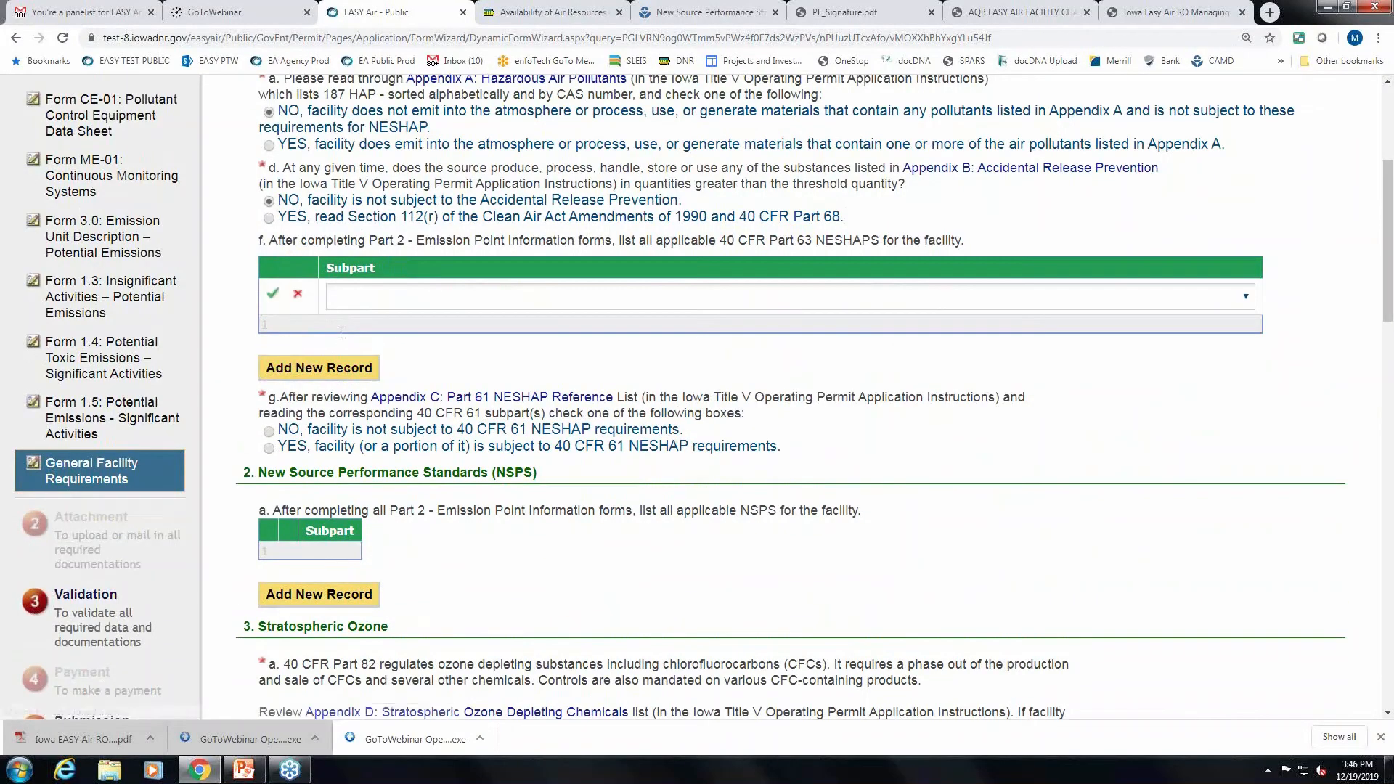
click(447, 297)
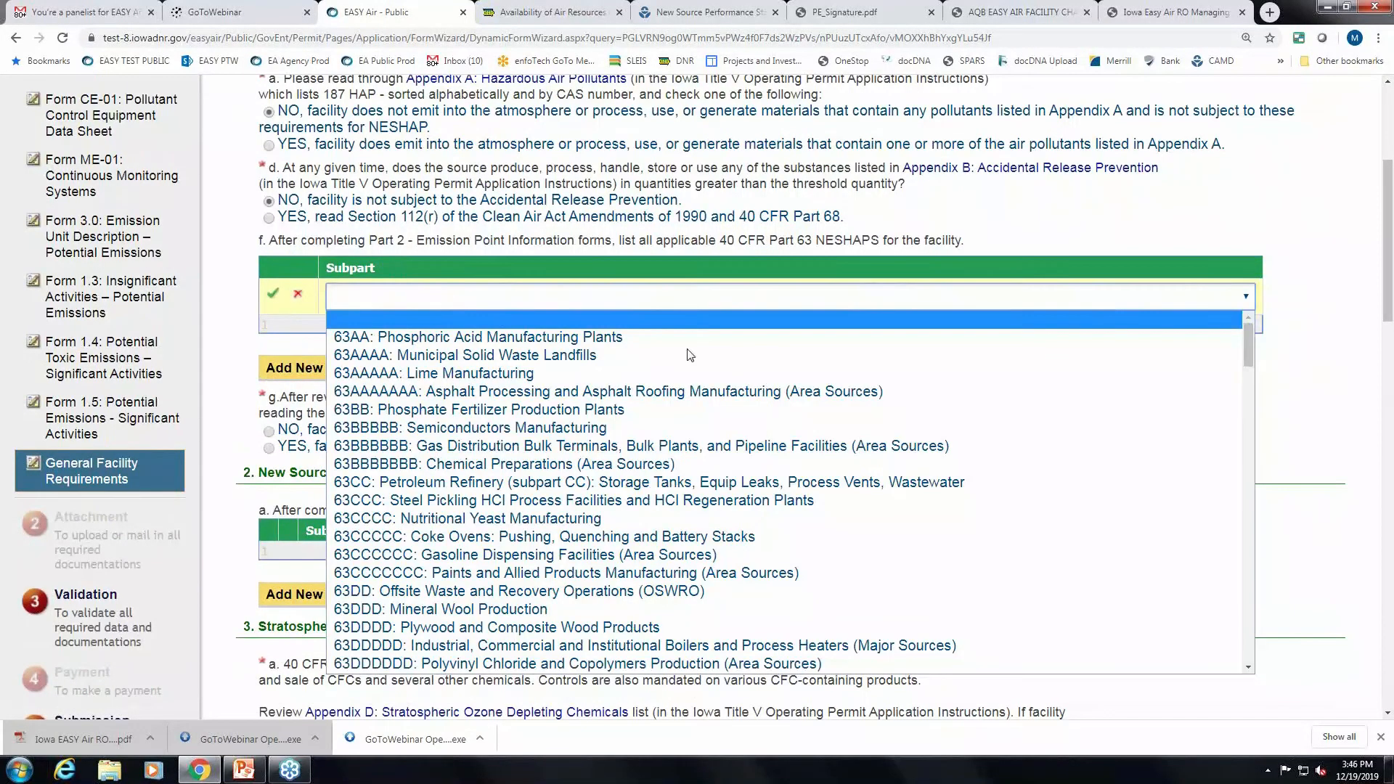
scroll(845, 398, down, 2)
scroll(845, 397, down, 3)
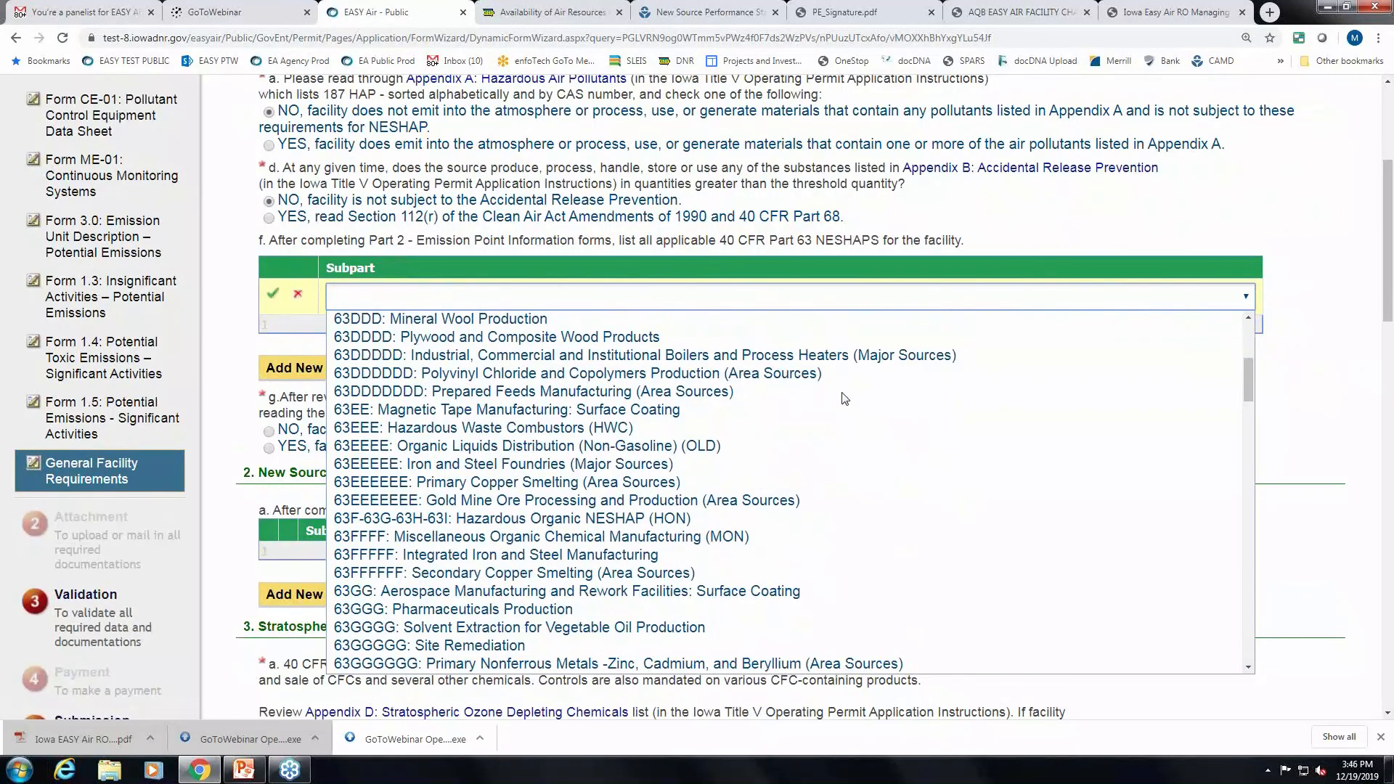
scroll(845, 397, down, 3)
scroll(845, 398, down, 6)
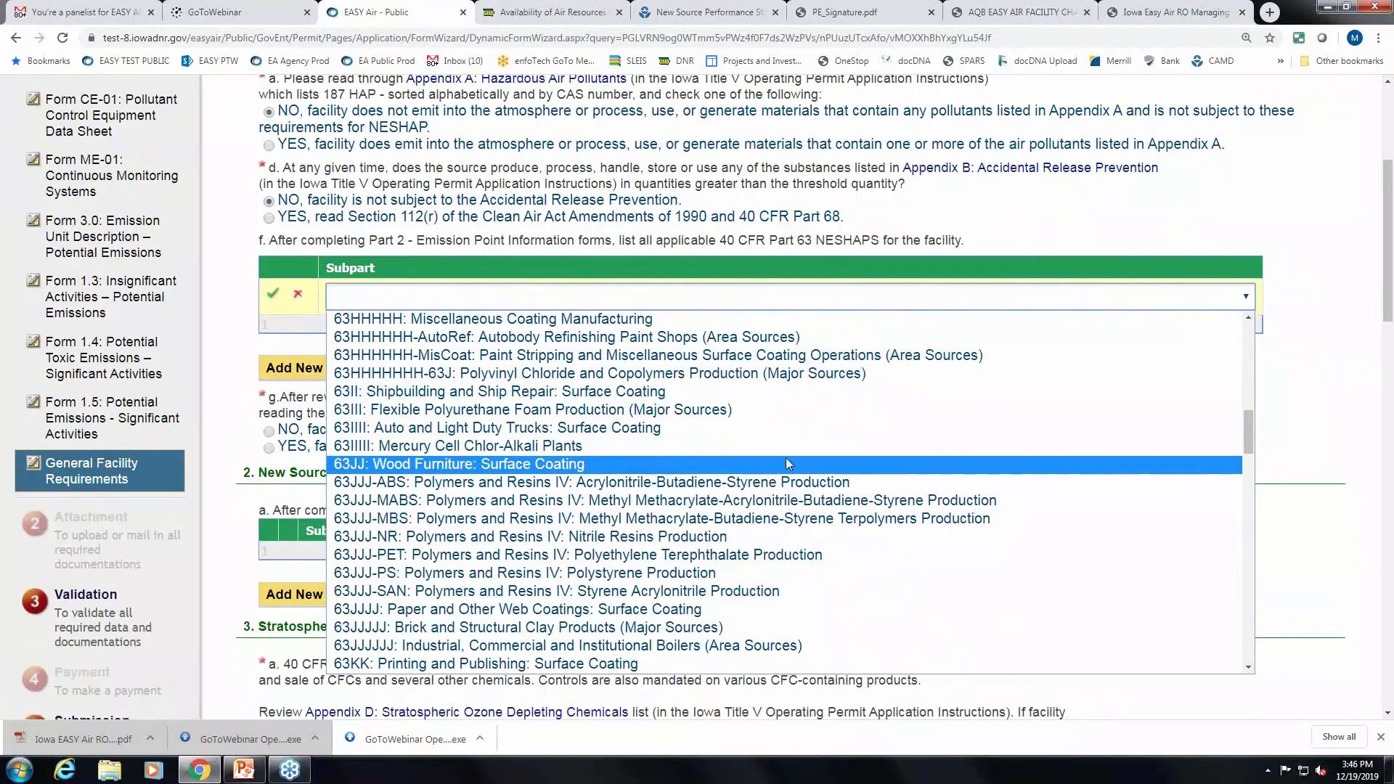
scroll(786, 458, down, 3)
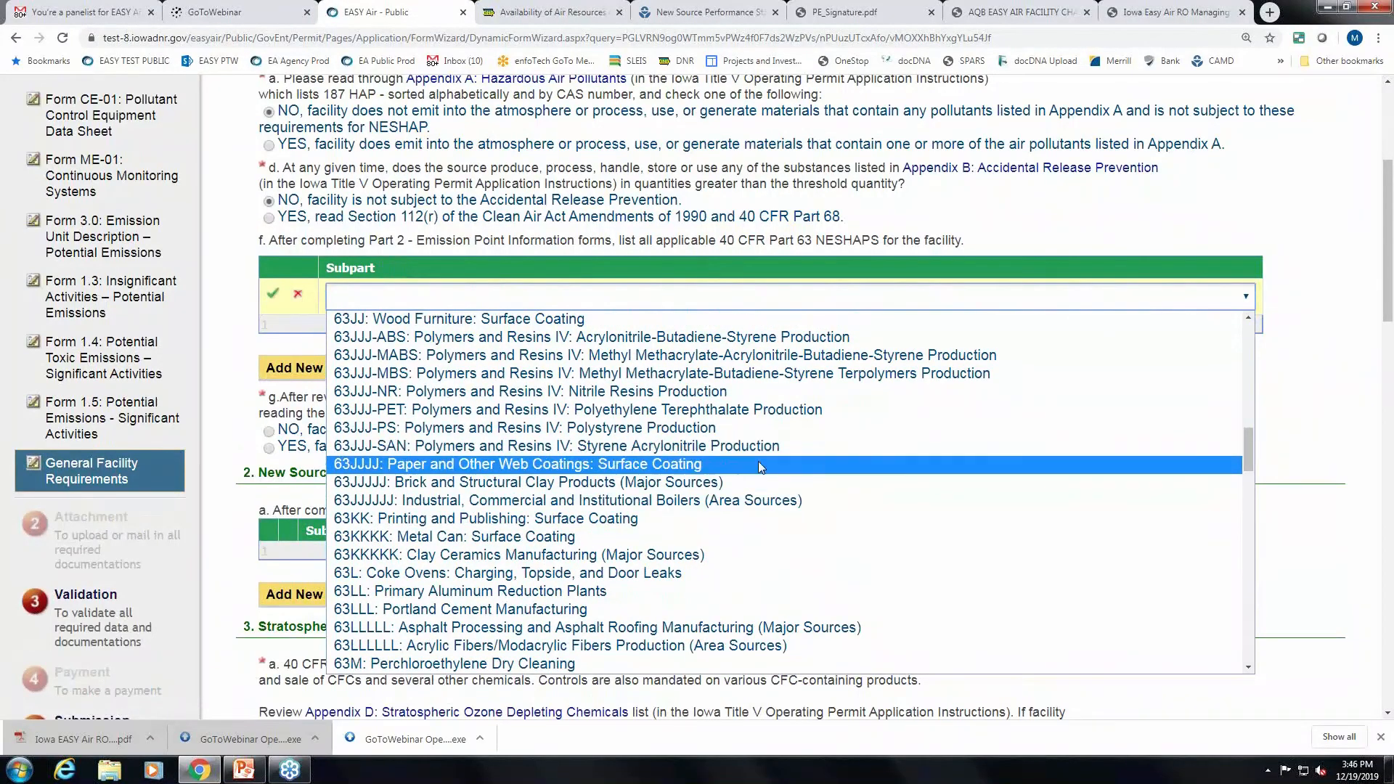
click(757, 500)
click(274, 295)
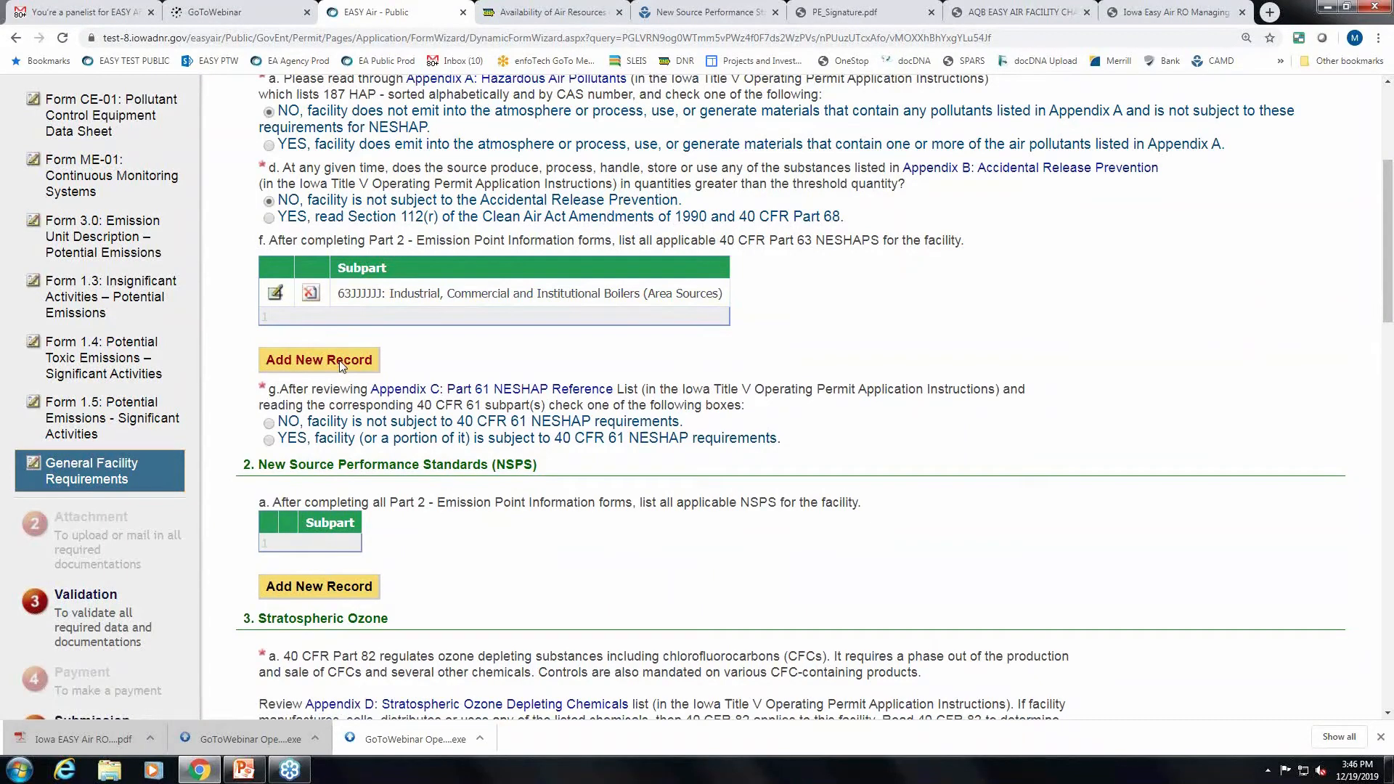
scroll(338, 360, down, 1)
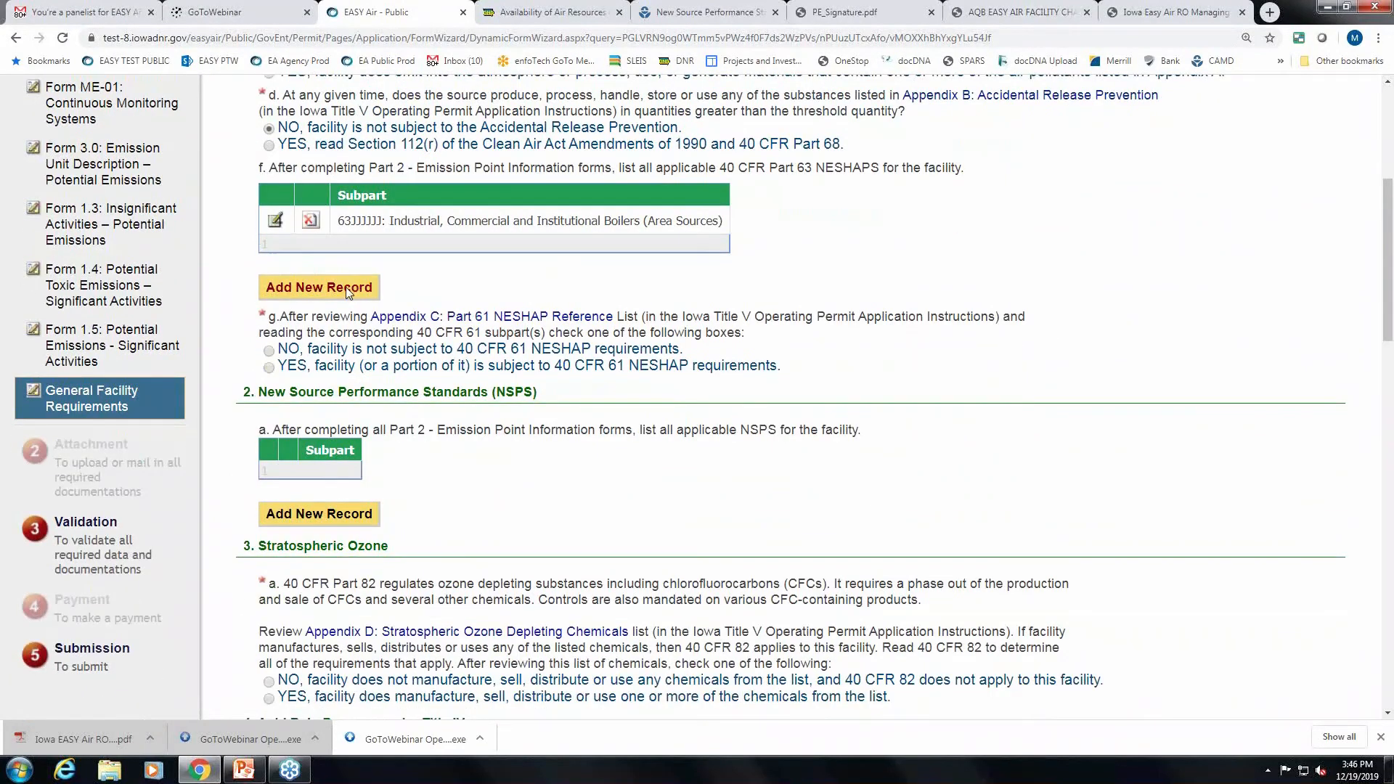
Answer NO to Part 61 NESHAP and stratospheric ozone, and save NSPS subpart 60DD: Grain Elevators.
click(270, 352)
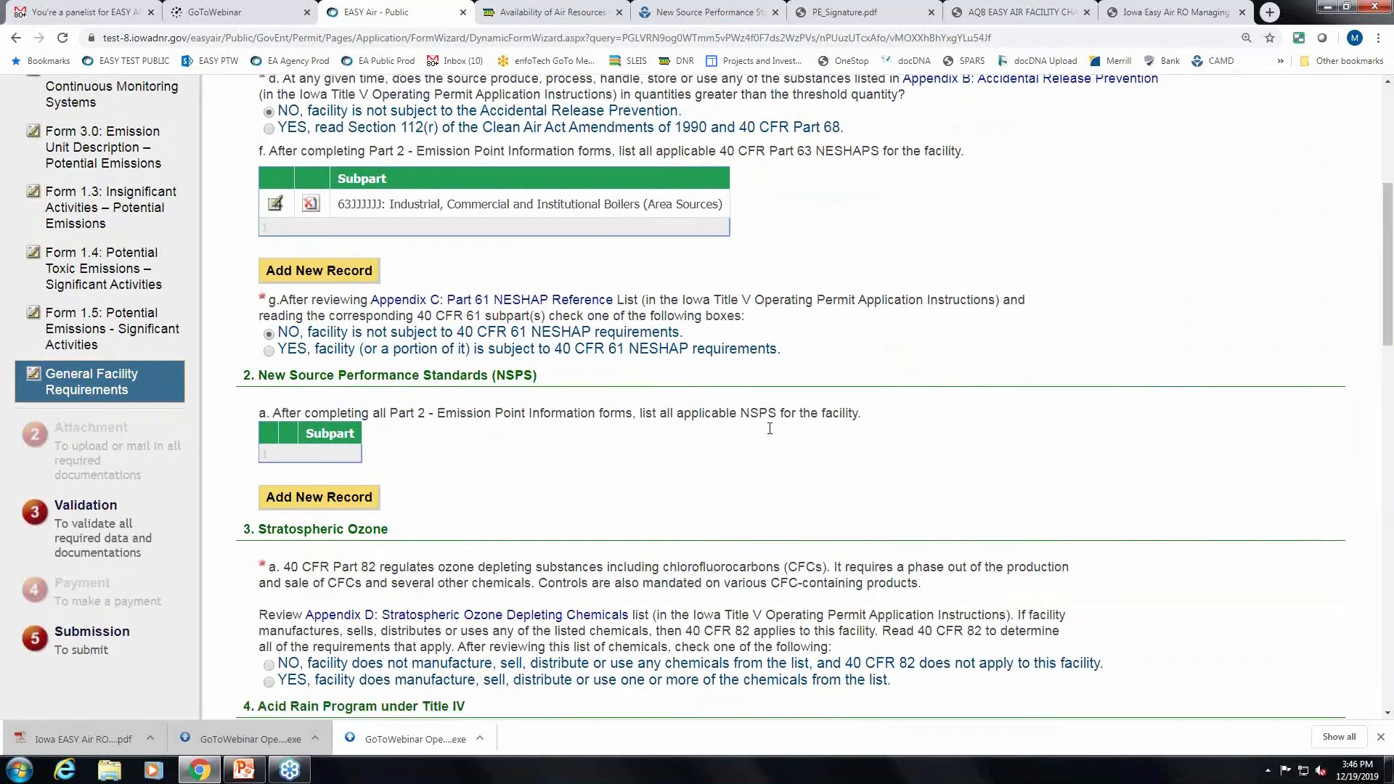
scroll(343, 457, down, 1)
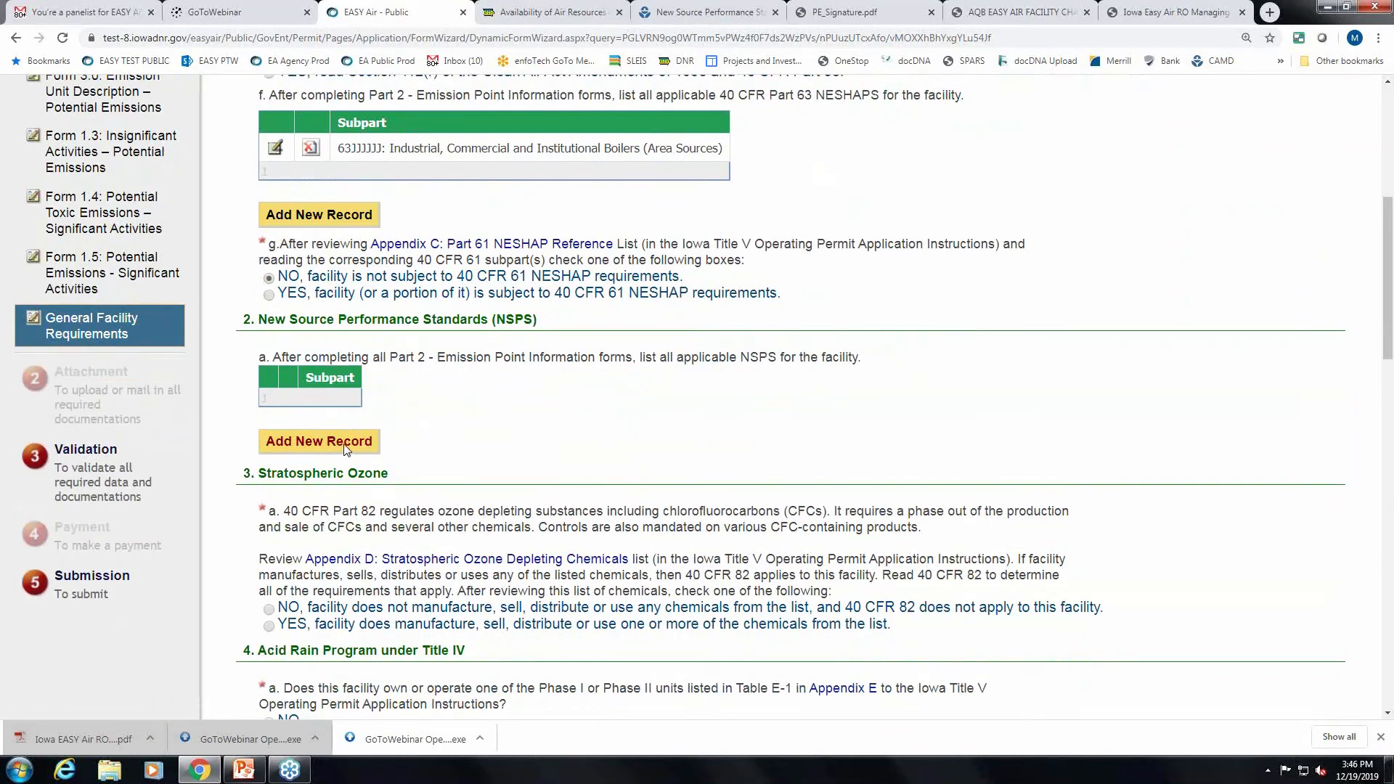
click(345, 444)
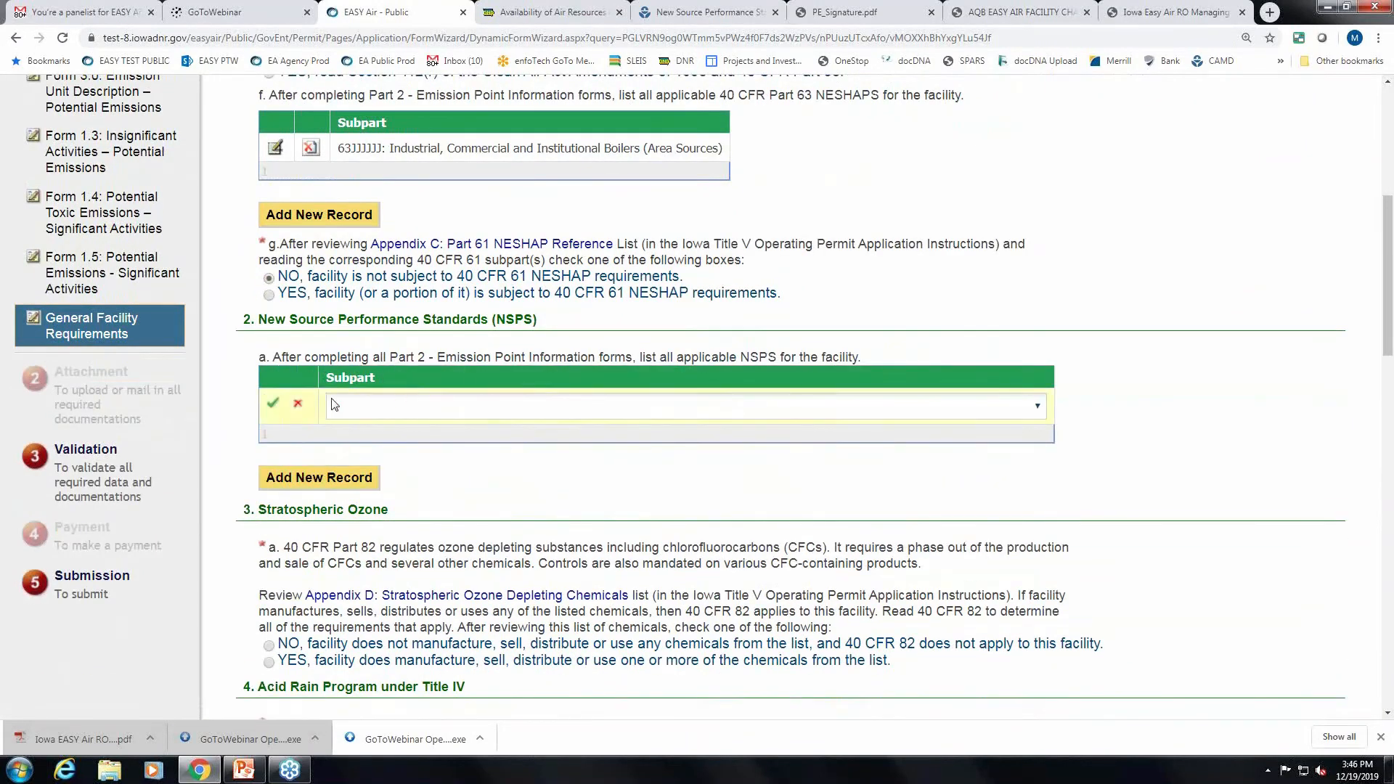
click(645, 413)
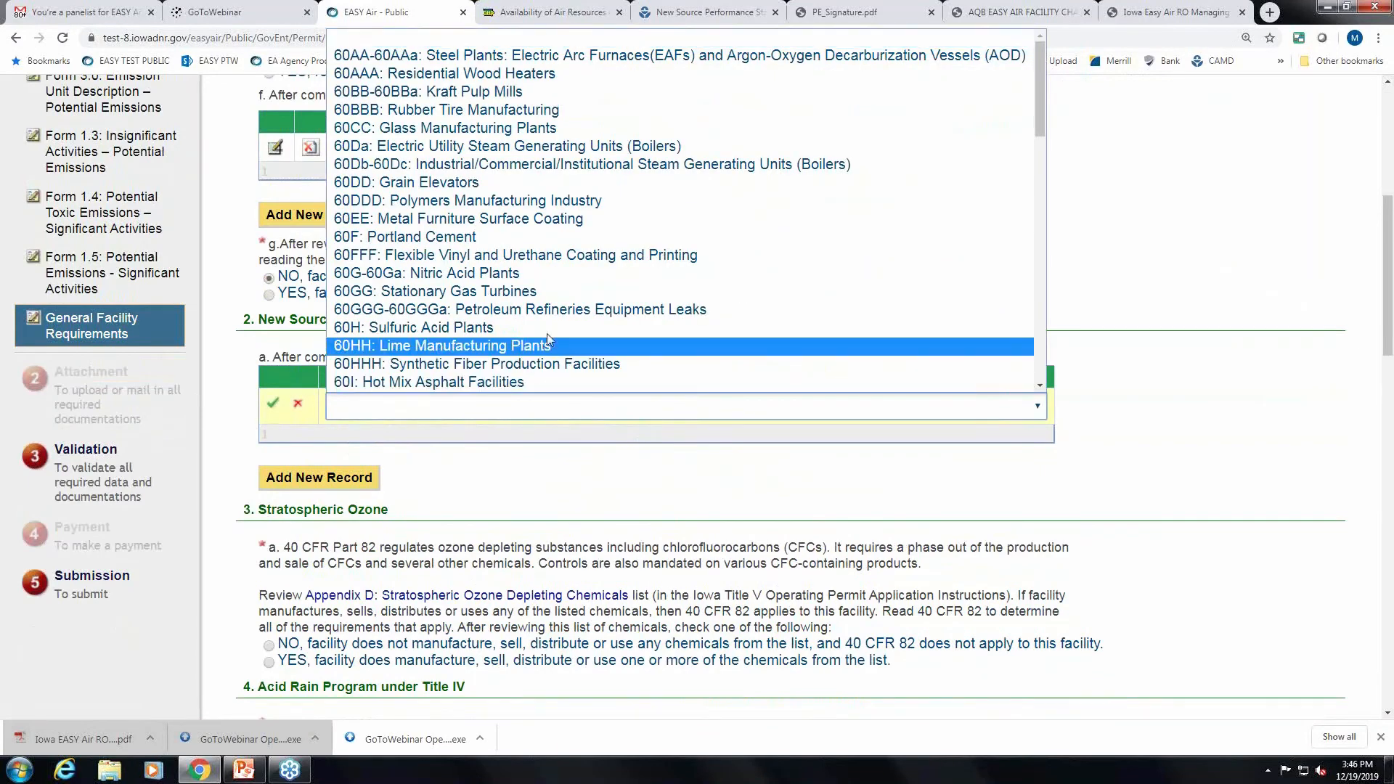
click(447, 183)
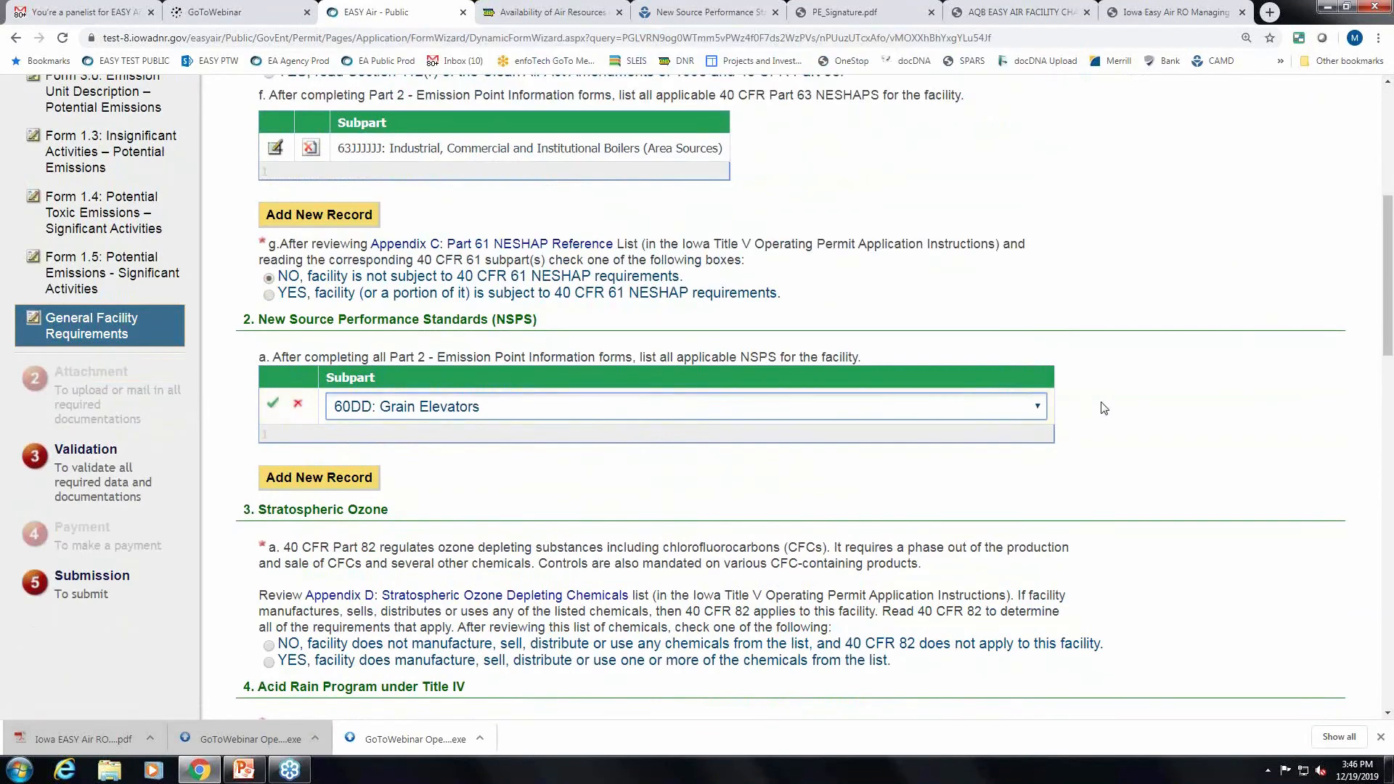
click(274, 404)
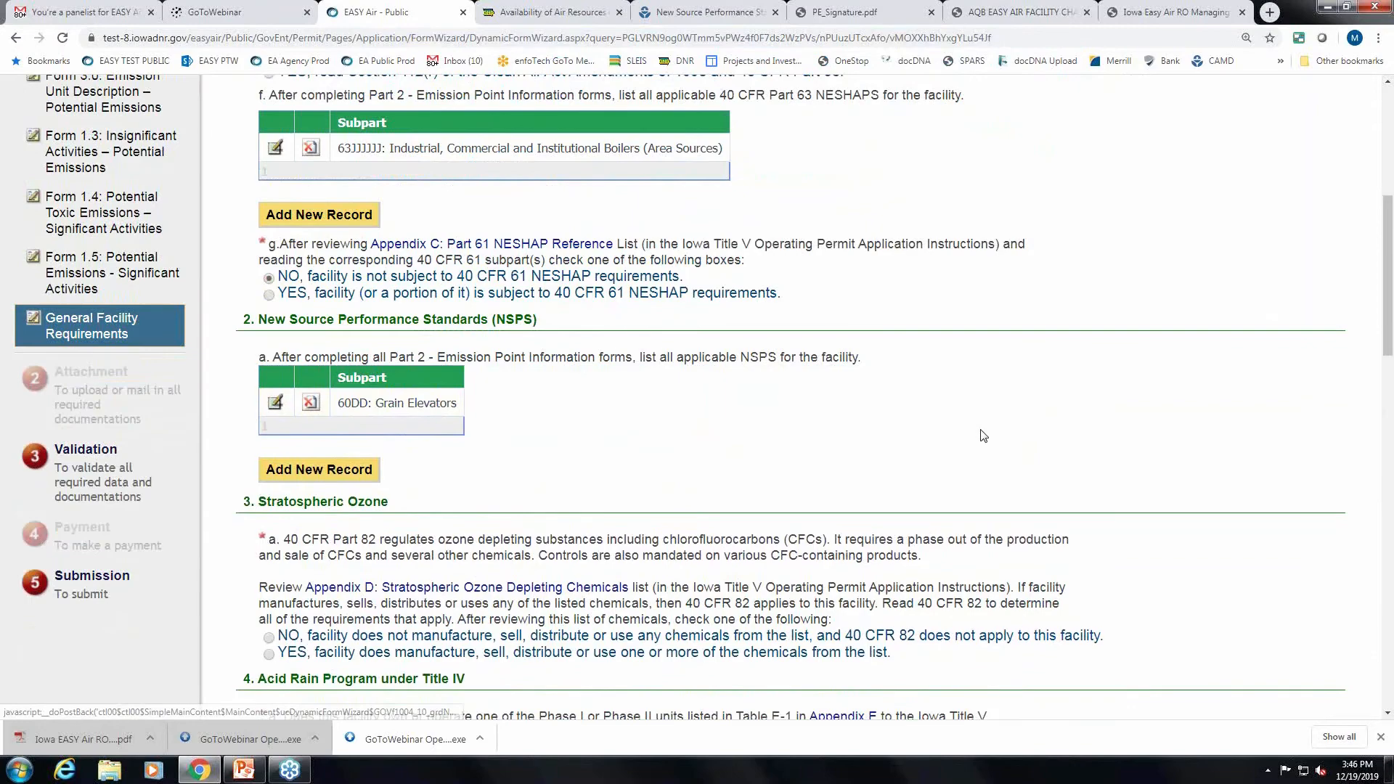
scroll(980, 439, down, 3)
click(268, 420)
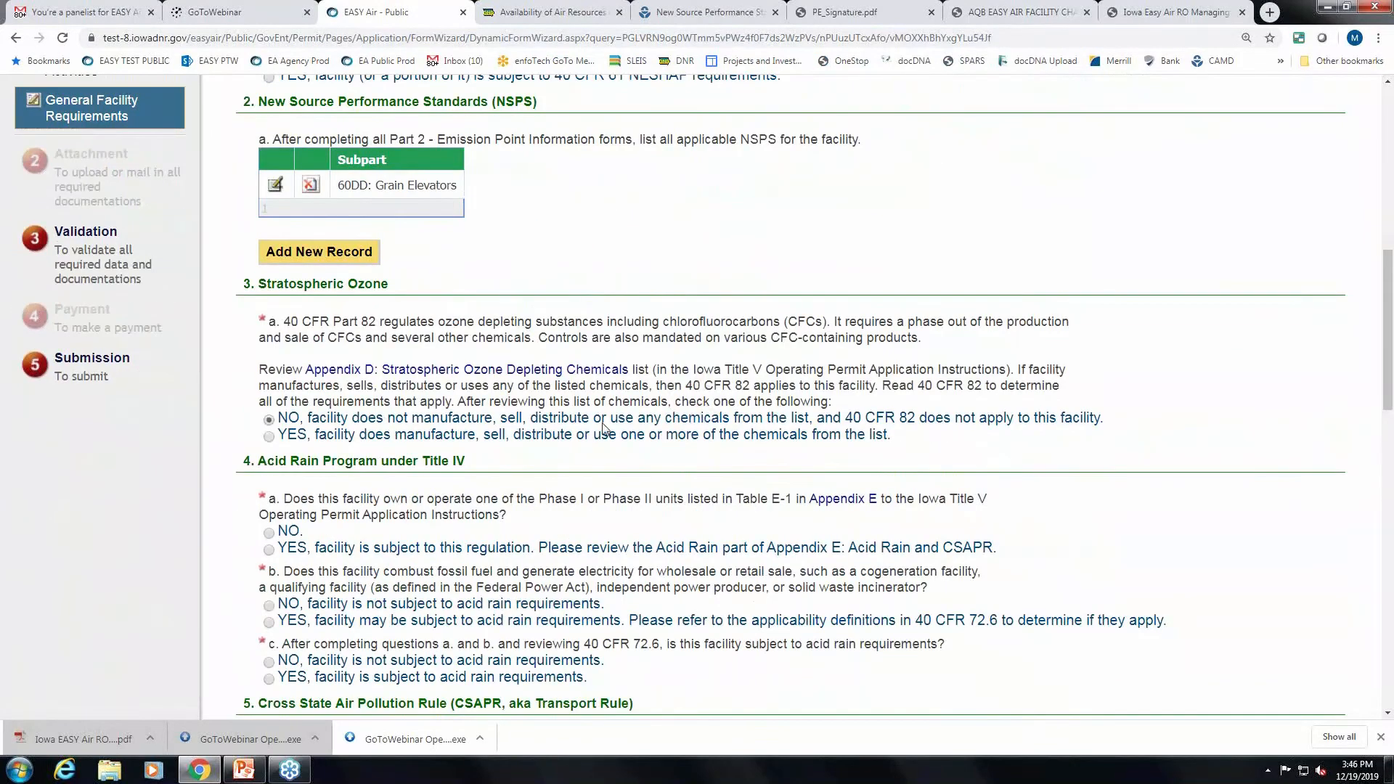
Answer NO to acid rain questions b and c, the fossil-fuel boiler/turbine and 28 source-category questions.
scroll(269, 427, down, 4)
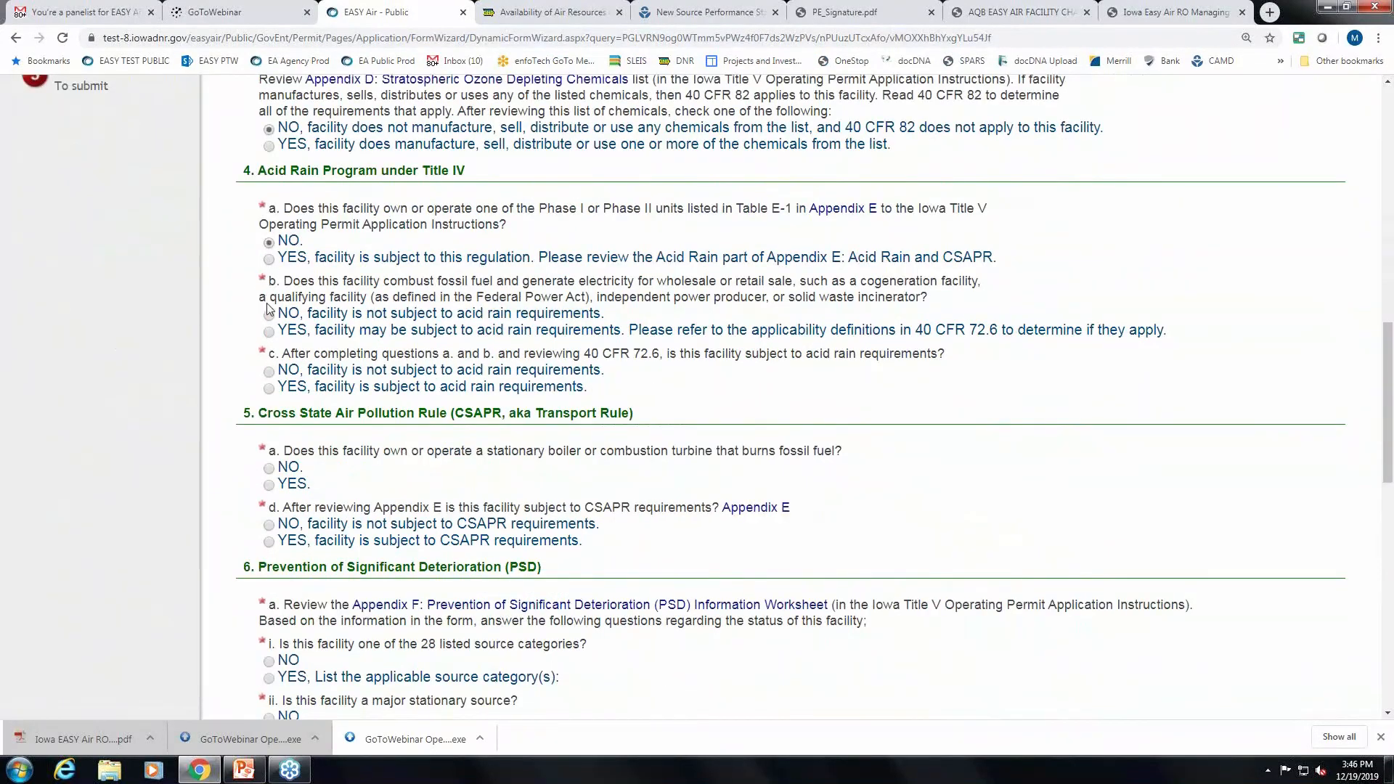
click(269, 317)
click(269, 372)
scroll(358, 367, down, 1)
click(268, 395)
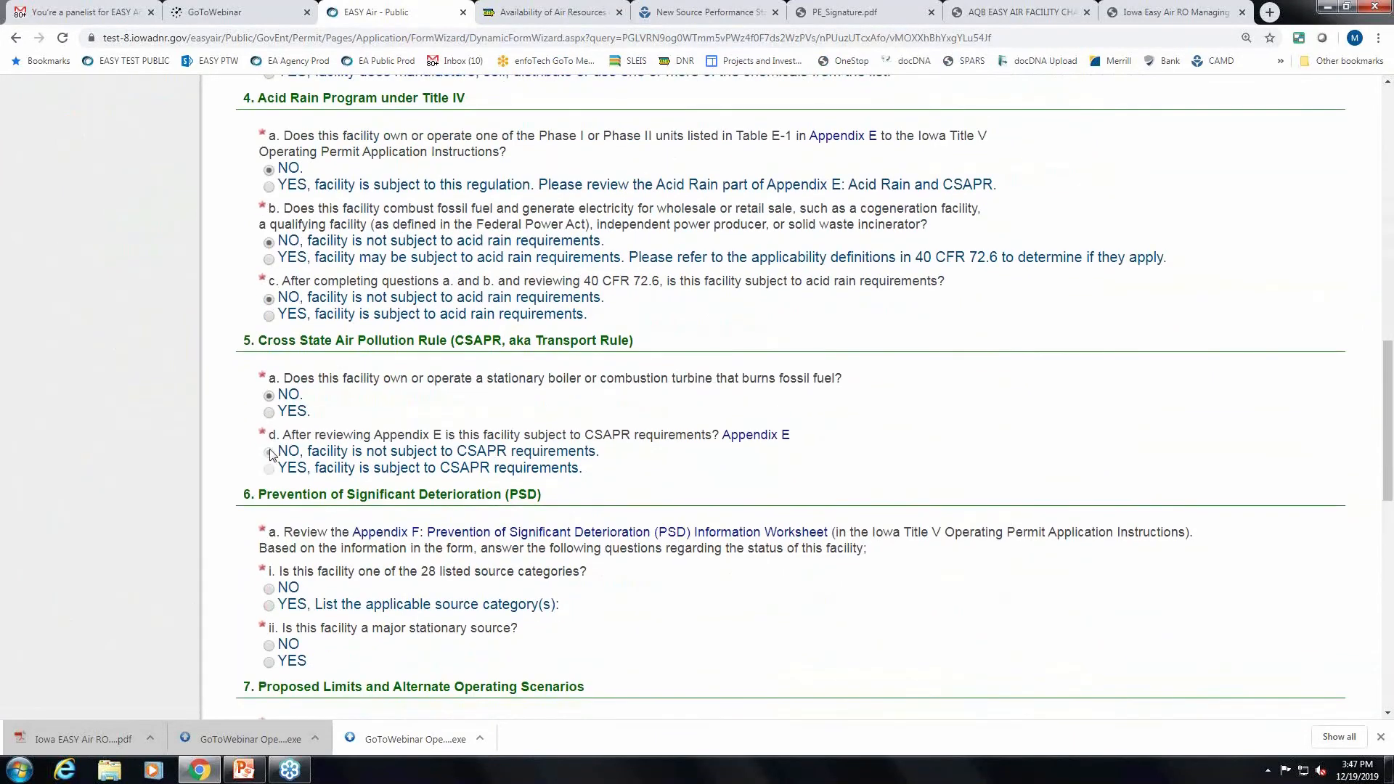
scroll(592, 403, down, 4)
click(269, 298)
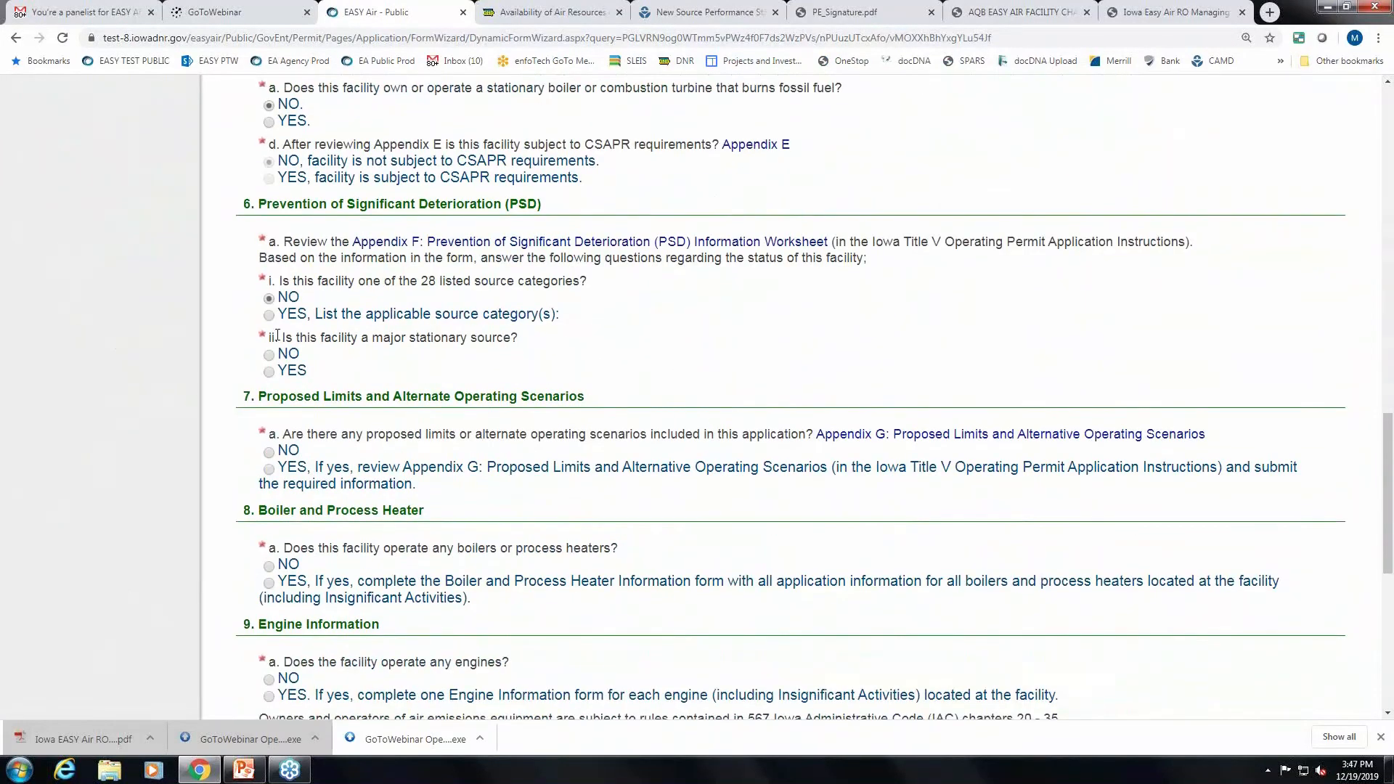
scroll(578, 305, down, 3)
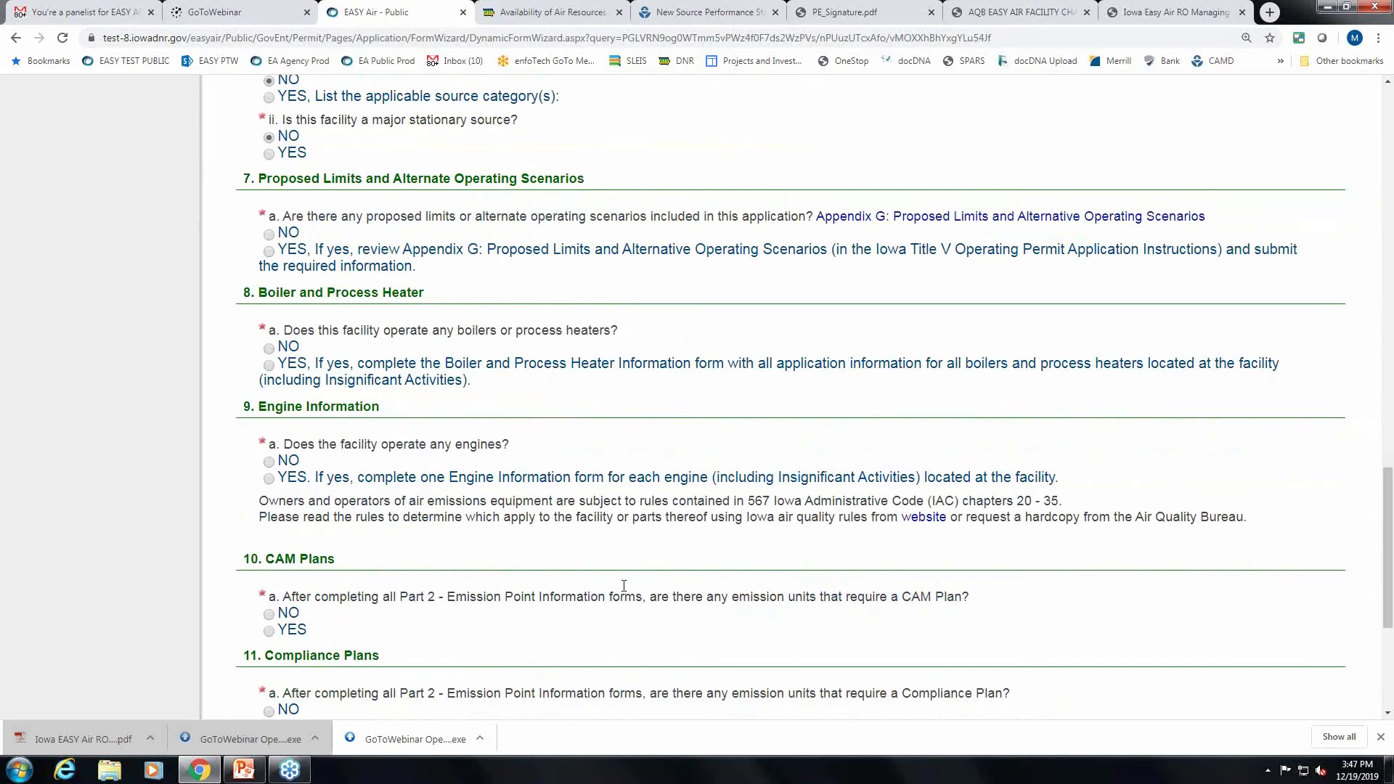
scroll(660, 557, down, 3)
scroll(660, 557, up, 3)
scroll(660, 557, down, 1)
scroll(659, 557, down, 1)
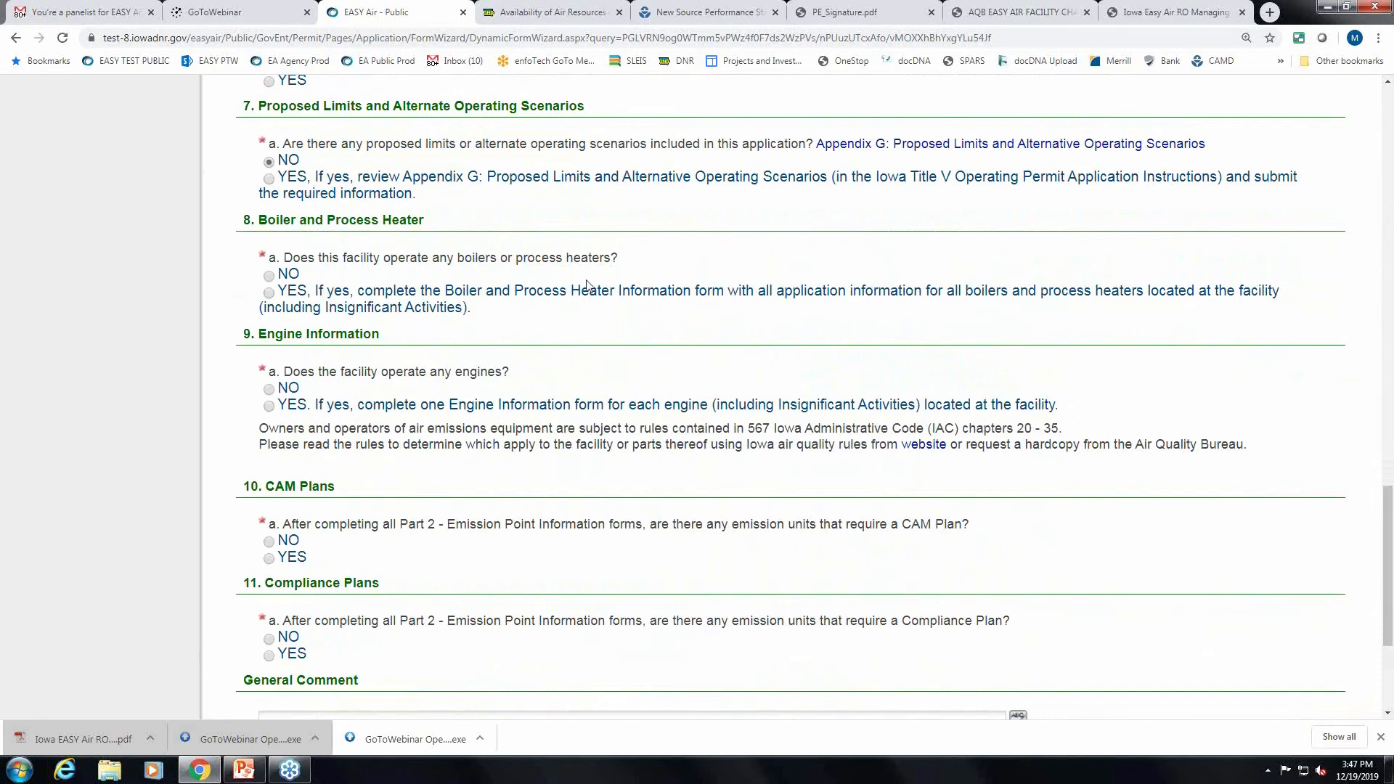
scroll(588, 286, down, 1)
Answer YES for boilers or process heaters, engines and CAM Plans, then advance.
click(271, 221)
scroll(277, 225, down, 1)
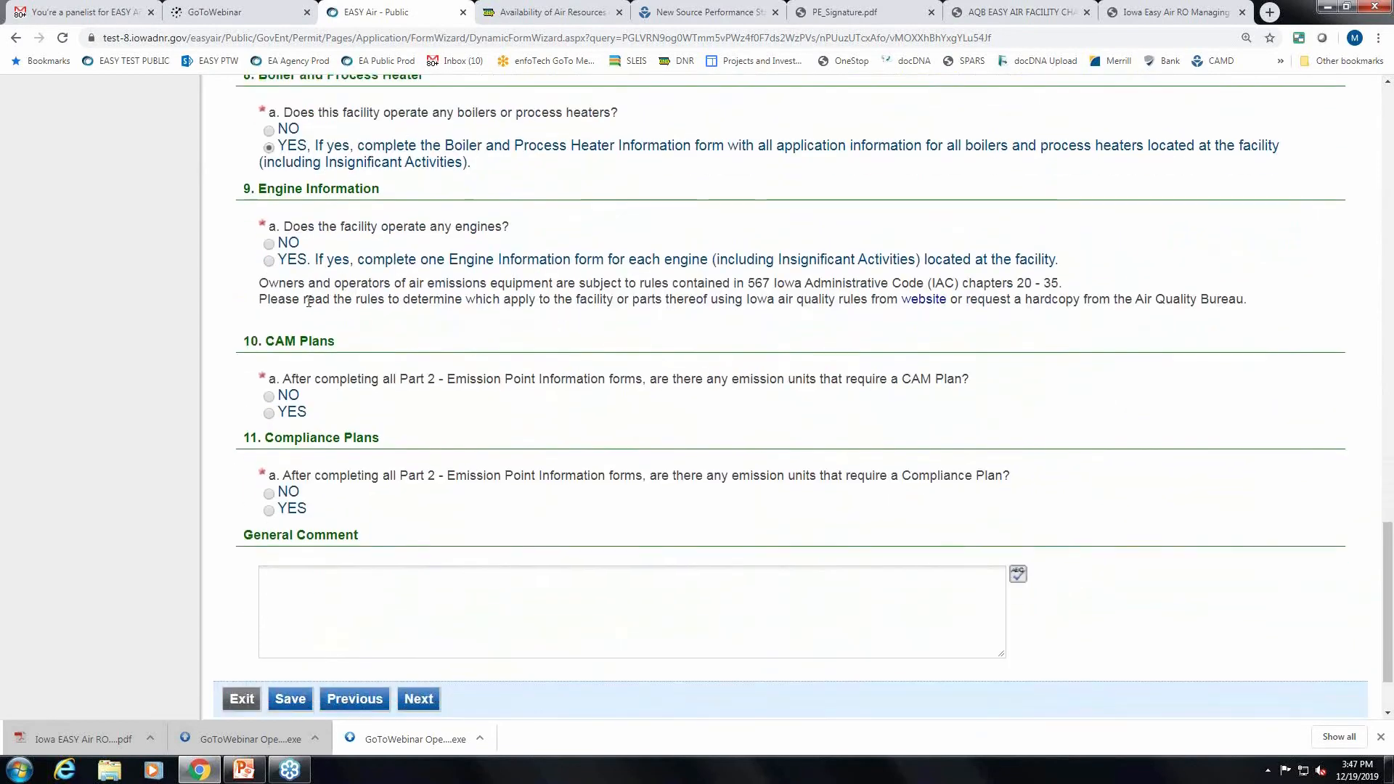
click(269, 261)
scroll(271, 291, down, 2)
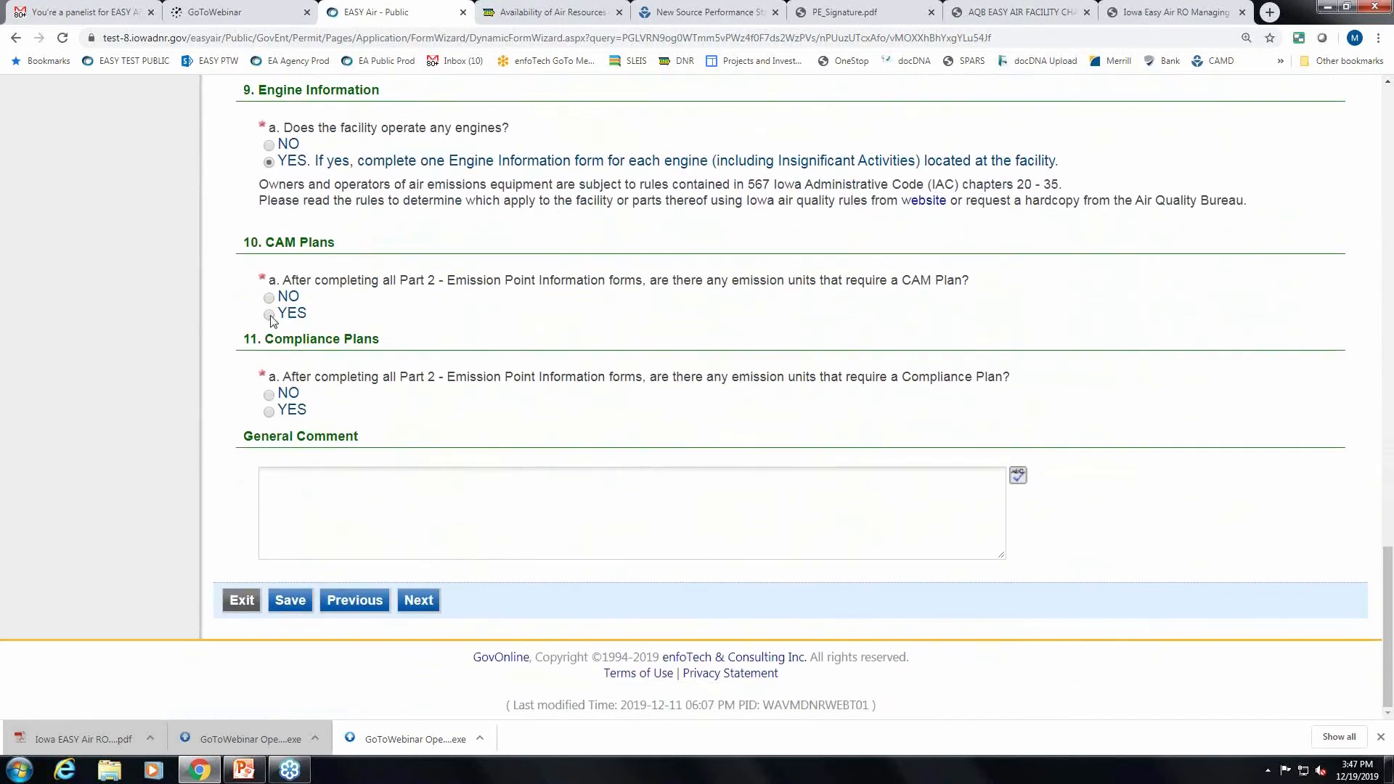
click(269, 315)
click(428, 604)
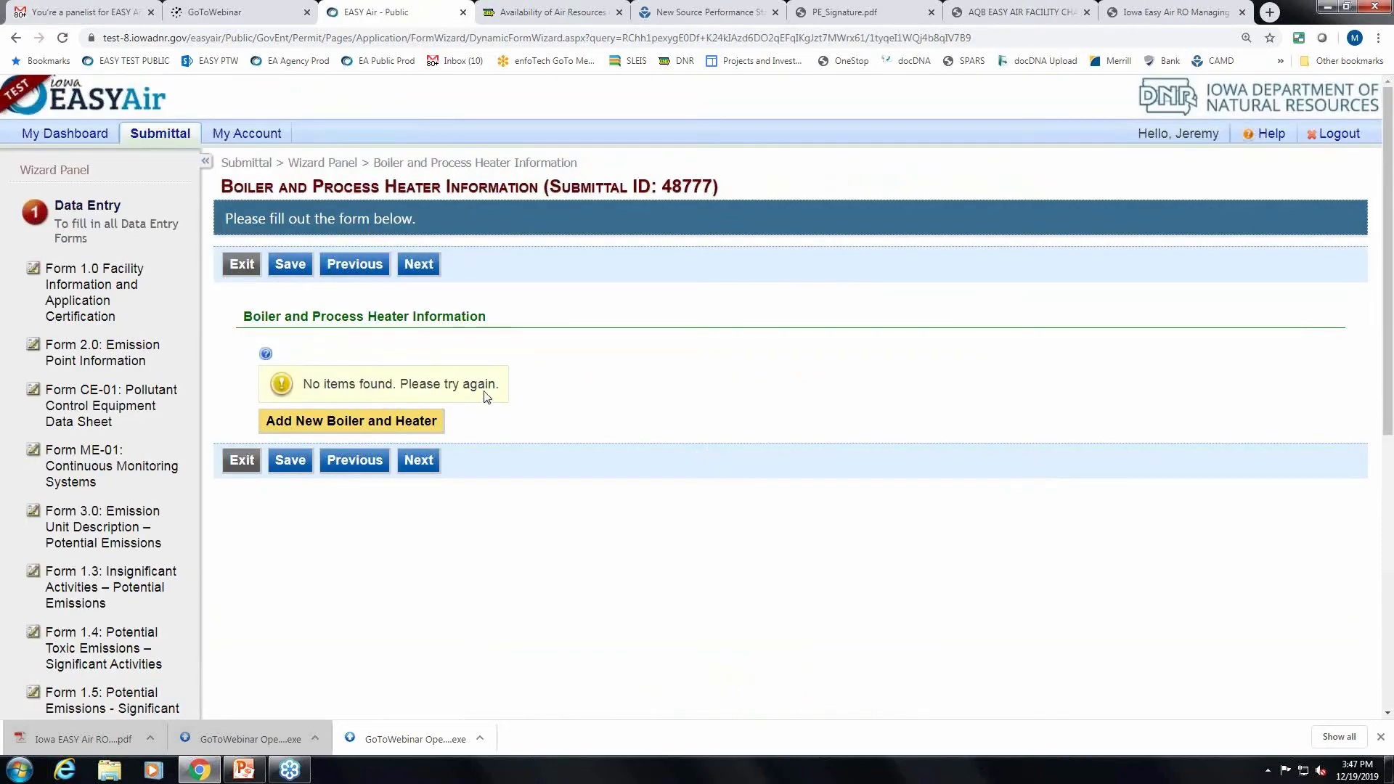
Add a new boiler entry with EU 11, EP 1, Natural Gas fuel and 110 MMBtu/hr capacity.
click(418, 429)
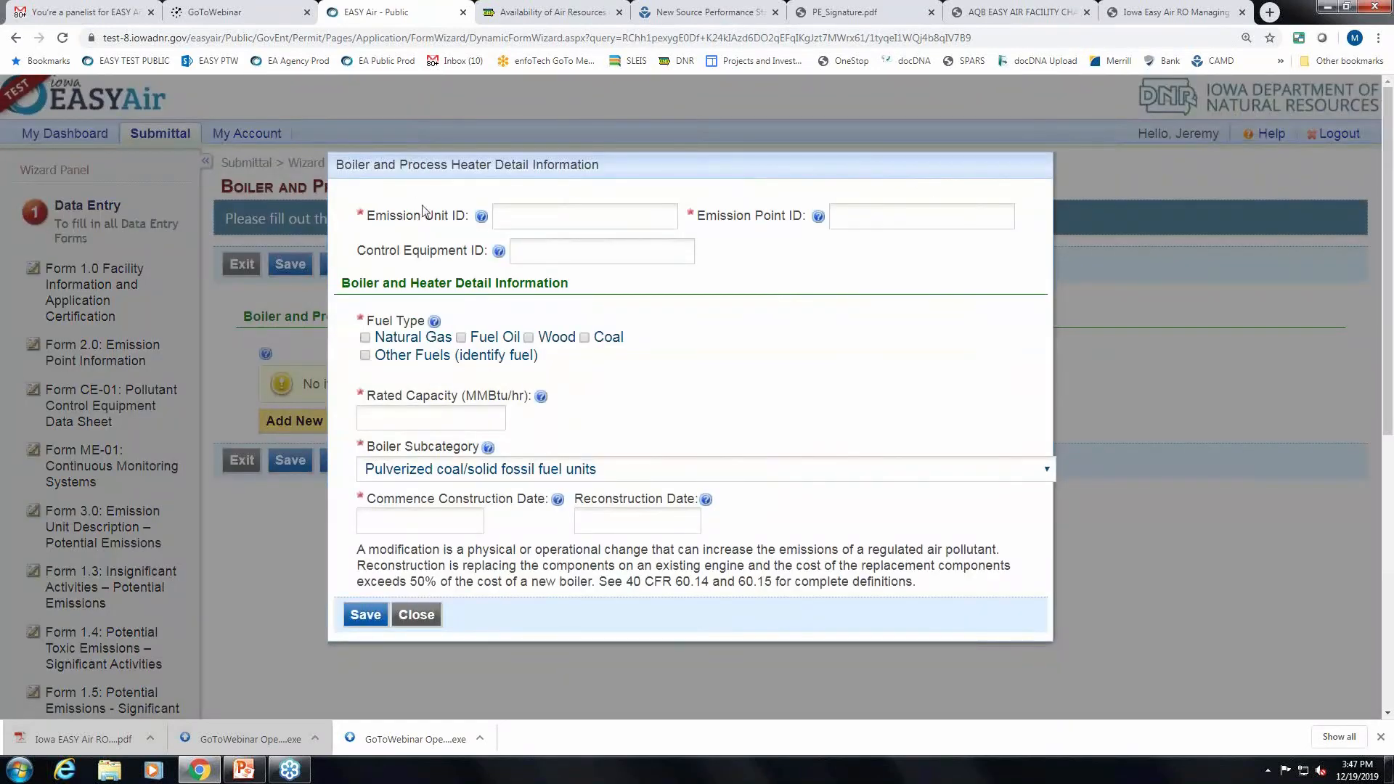
click(626, 213)
click(946, 218)
click(540, 210)
click(917, 217)
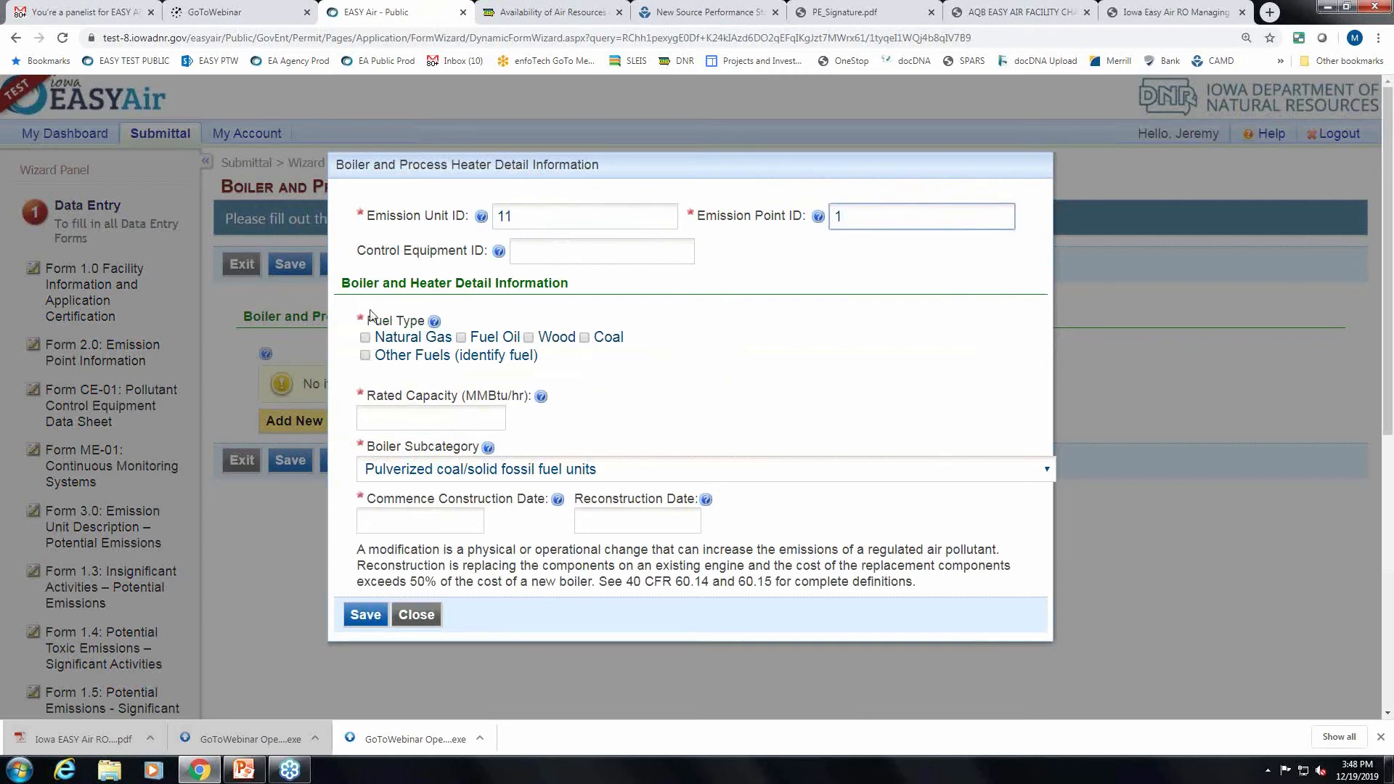
click(366, 337)
click(402, 419)
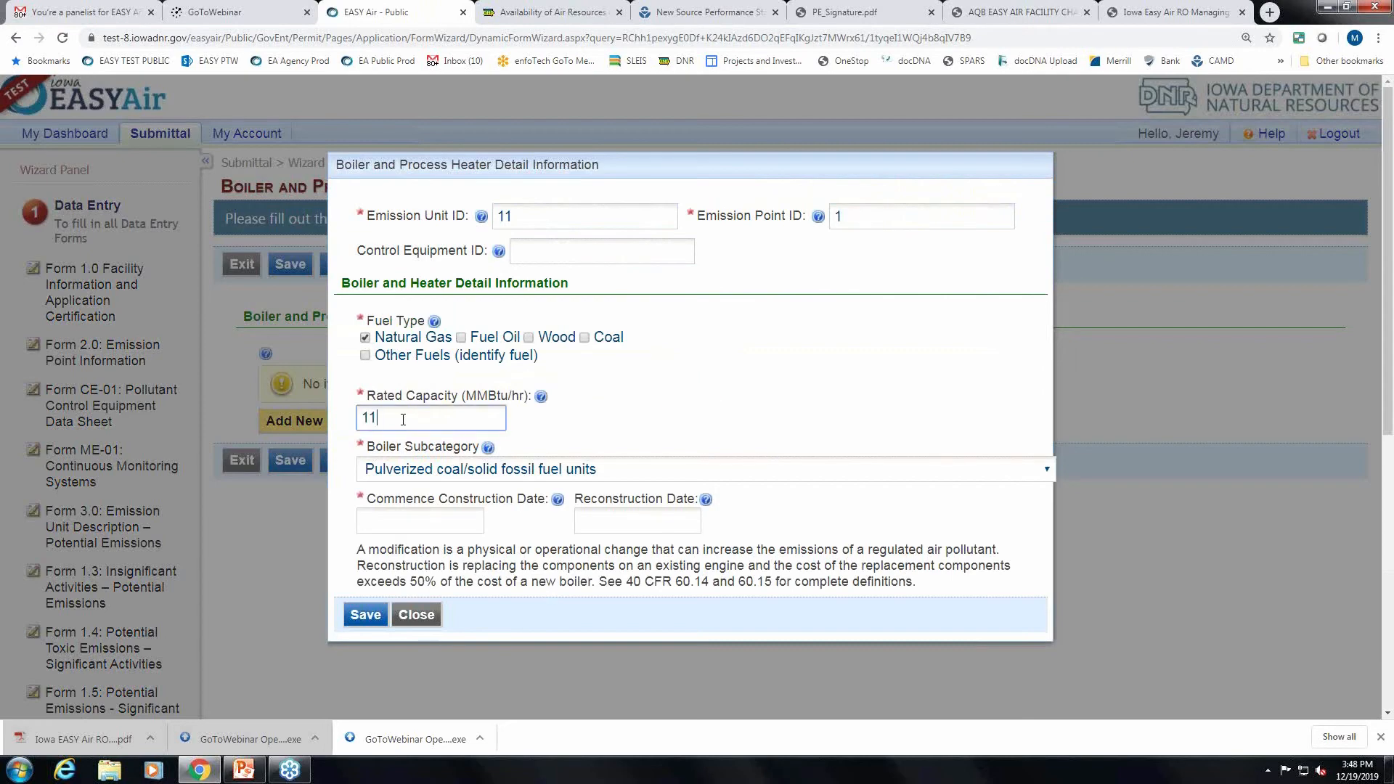
Set the subcategory to units designed to burn liquid fuel, construction date 12/03/2019, and save.
click(498, 472)
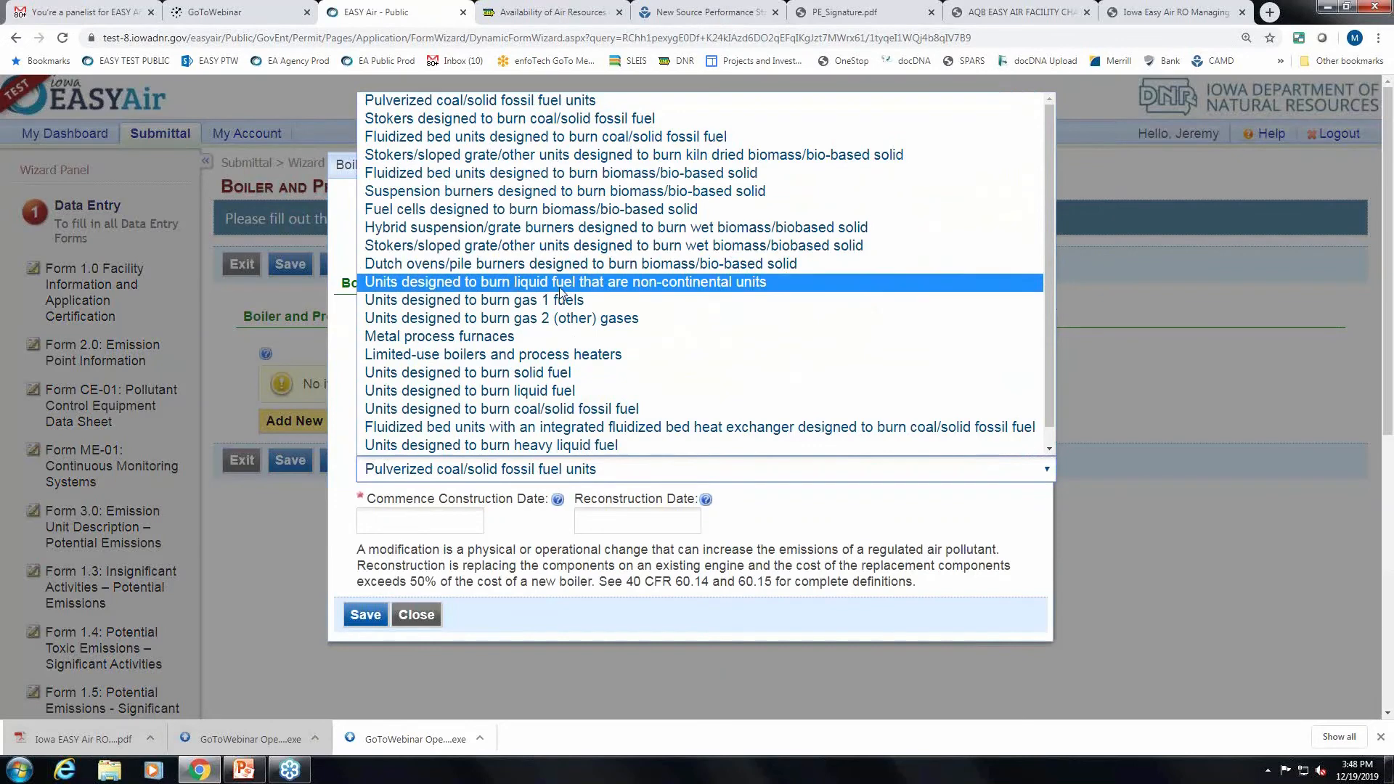
click(575, 390)
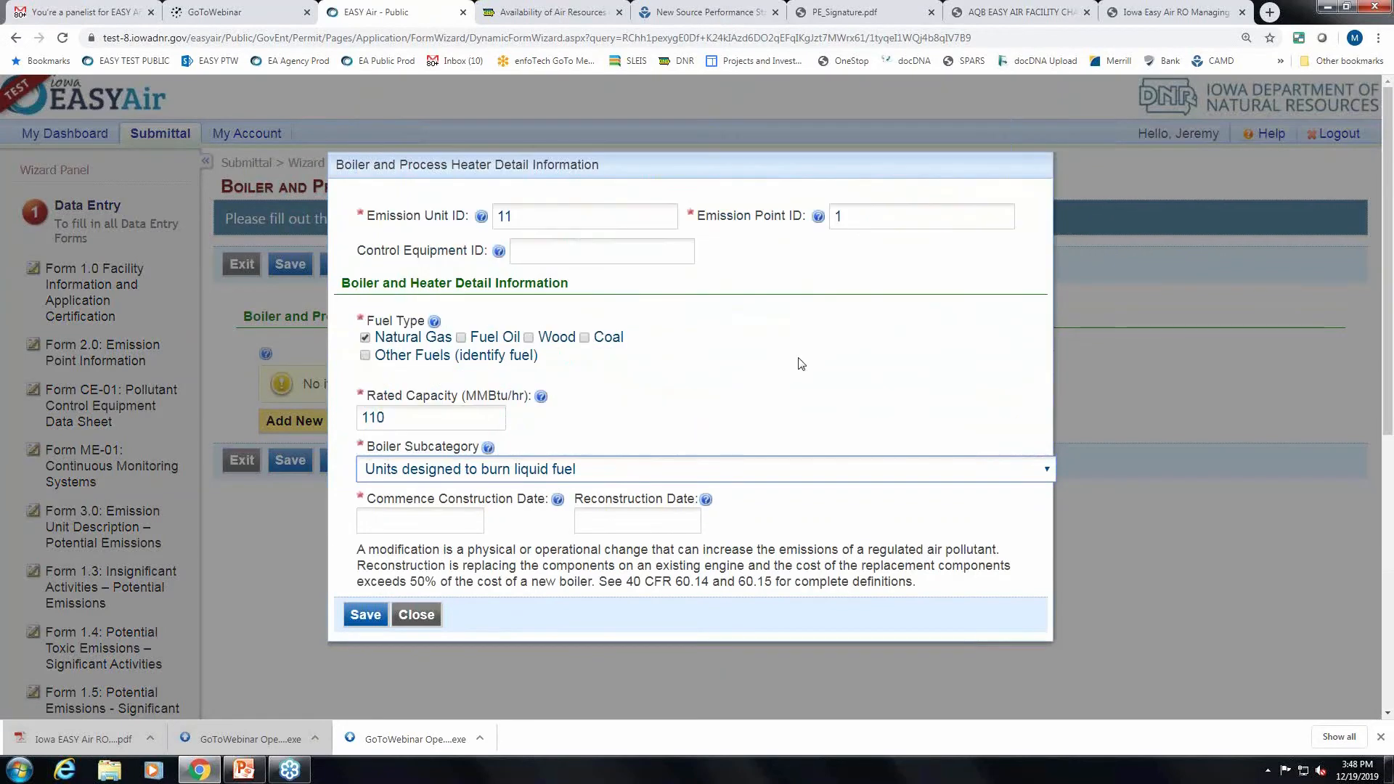
scroll(587, 472, down, 2)
click(420, 374)
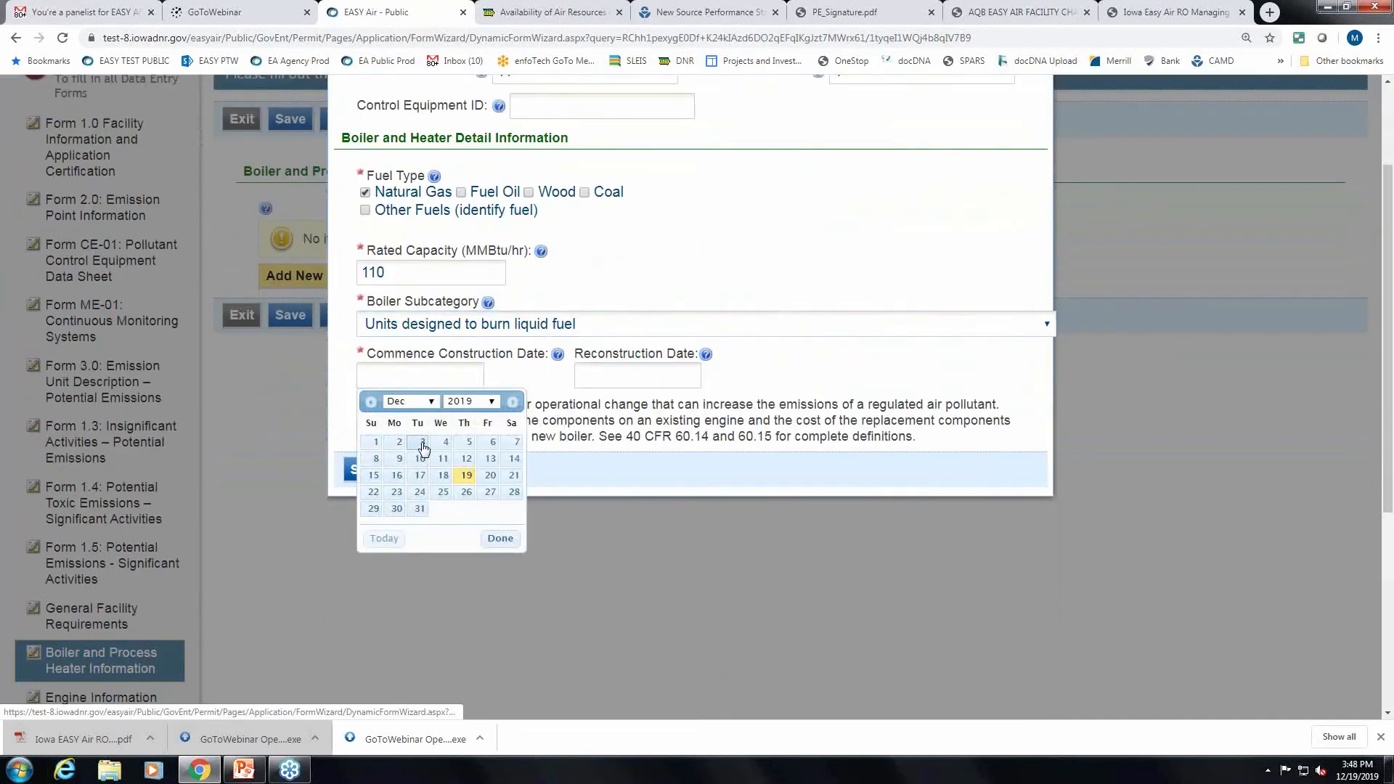
click(421, 445)
click(347, 470)
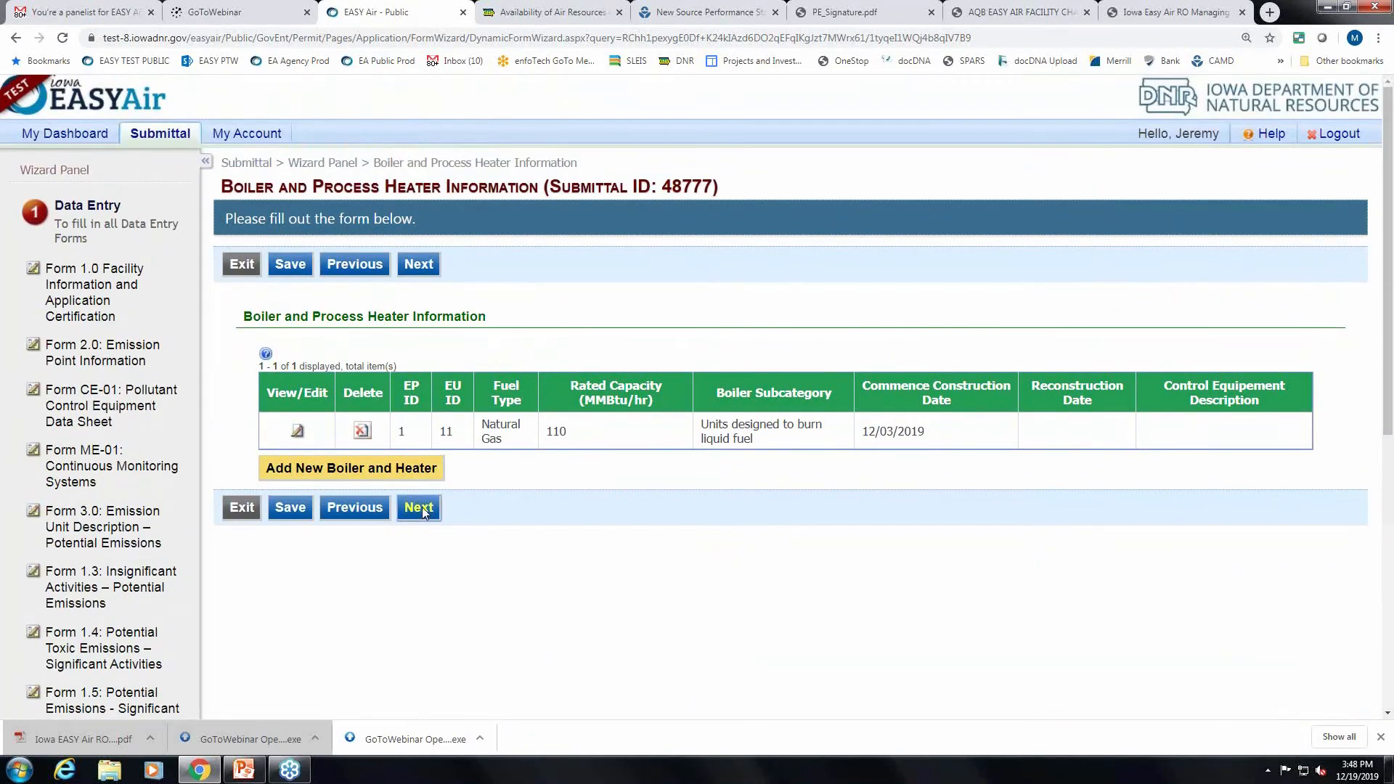
click(420, 506)
Add a new engine for unit 2: non-emergency, 400 rated power, compression ignition.
scroll(669, 504, down, 1)
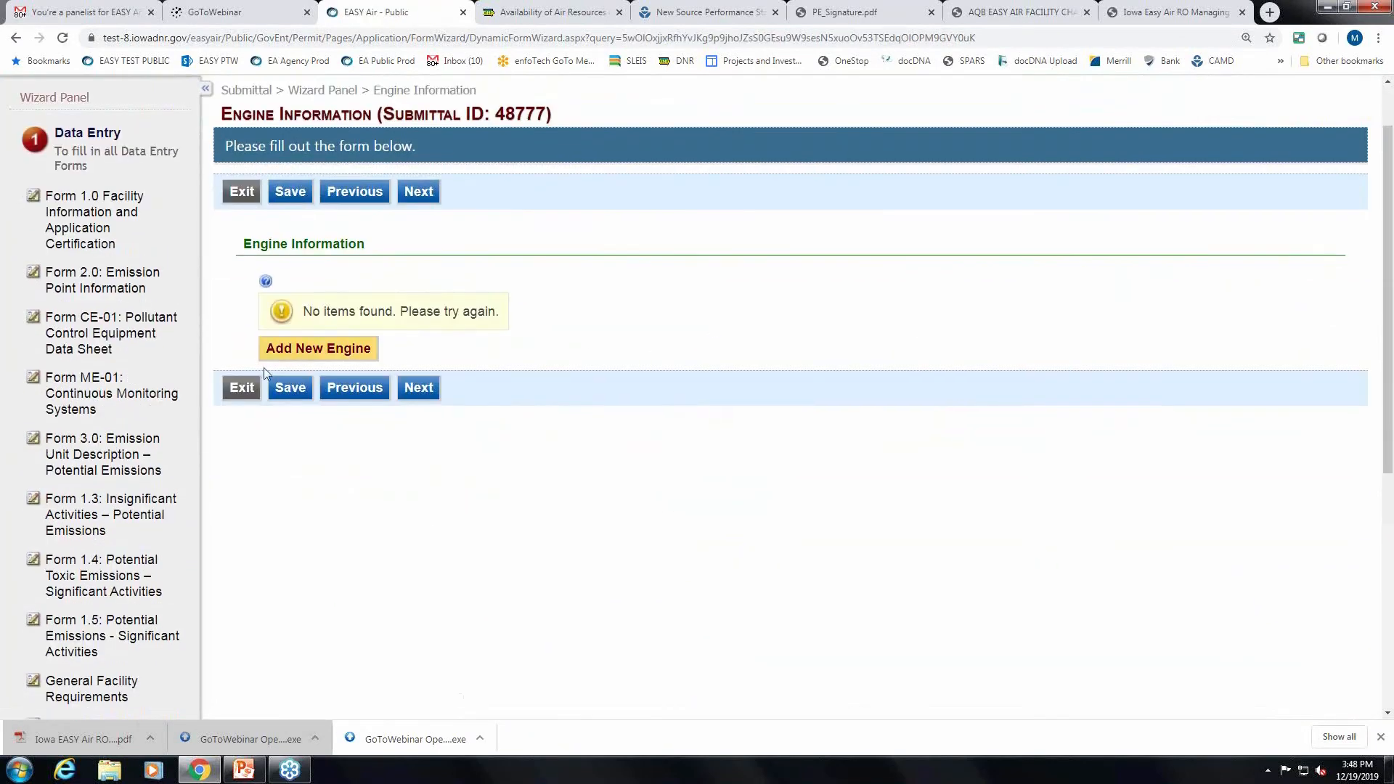
click(337, 347)
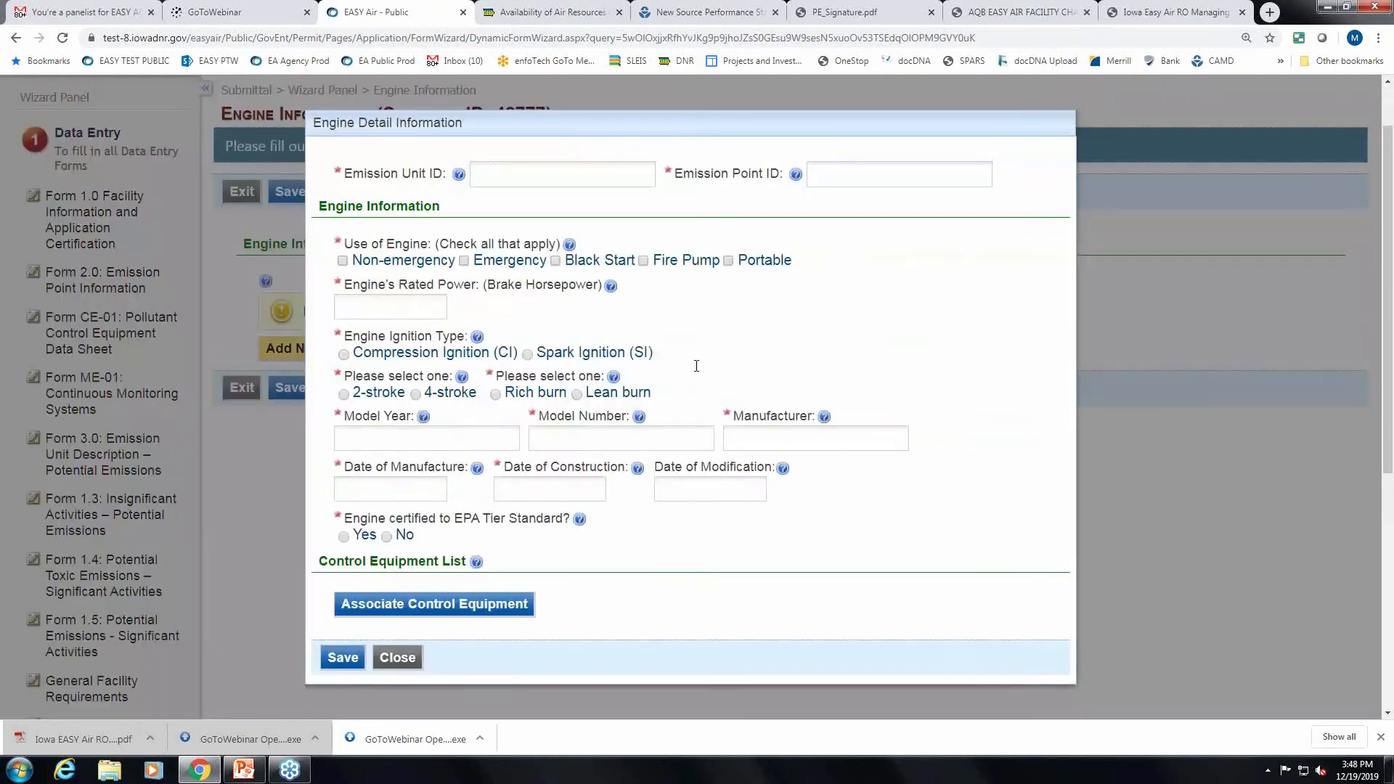
click(622, 184)
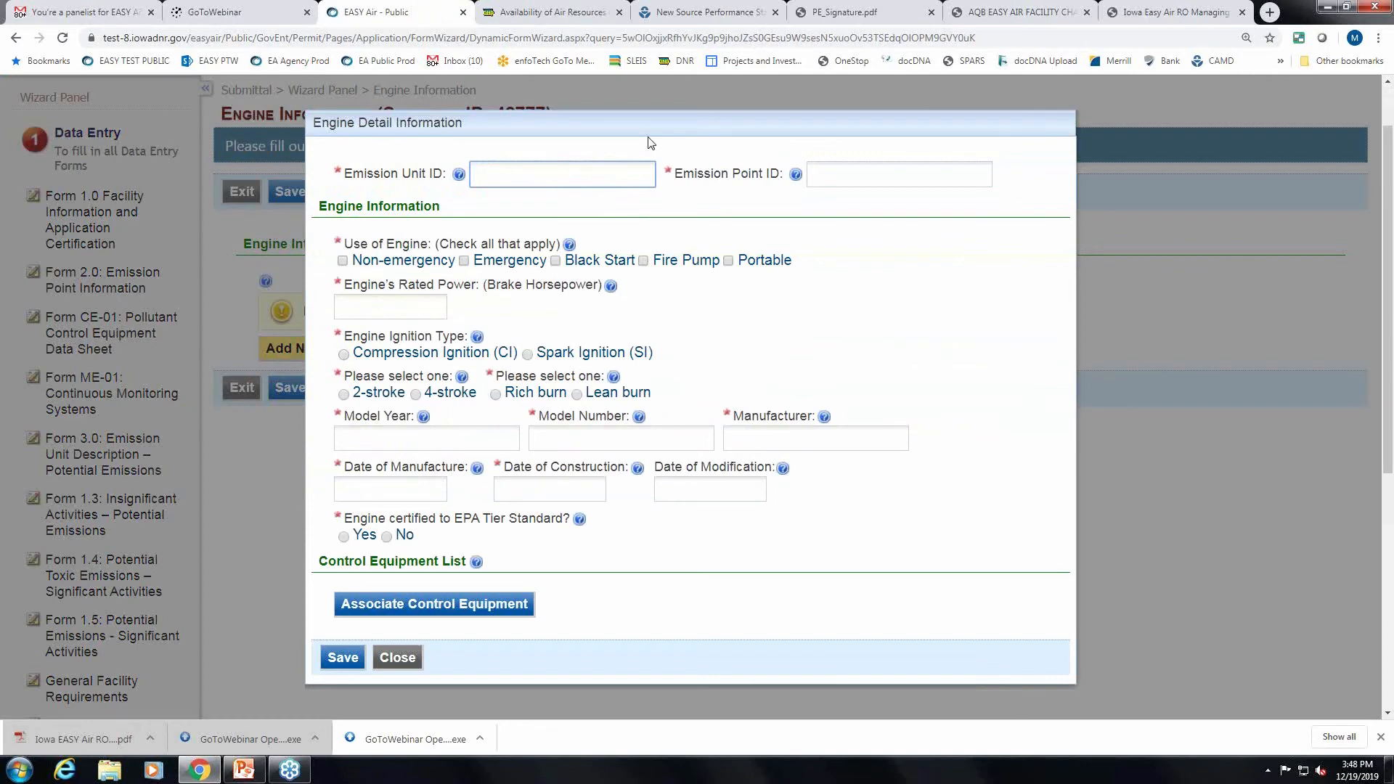
text(2)
click(883, 175)
click(342, 261)
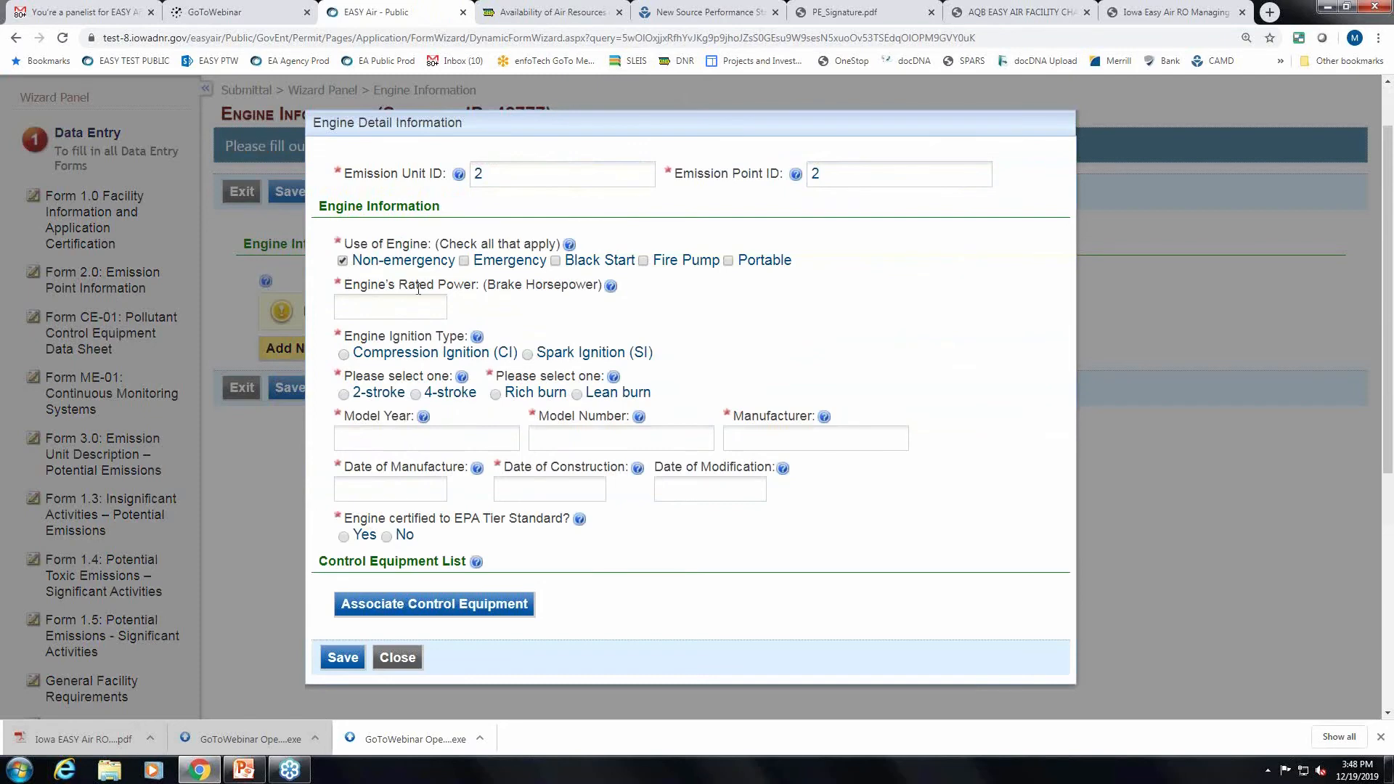
click(401, 304)
text(400)
click(344, 356)
Enter displacement per cylinder 10, model year 2007, the model number, and manufacturer Cat.
click(363, 393)
click(527, 349)
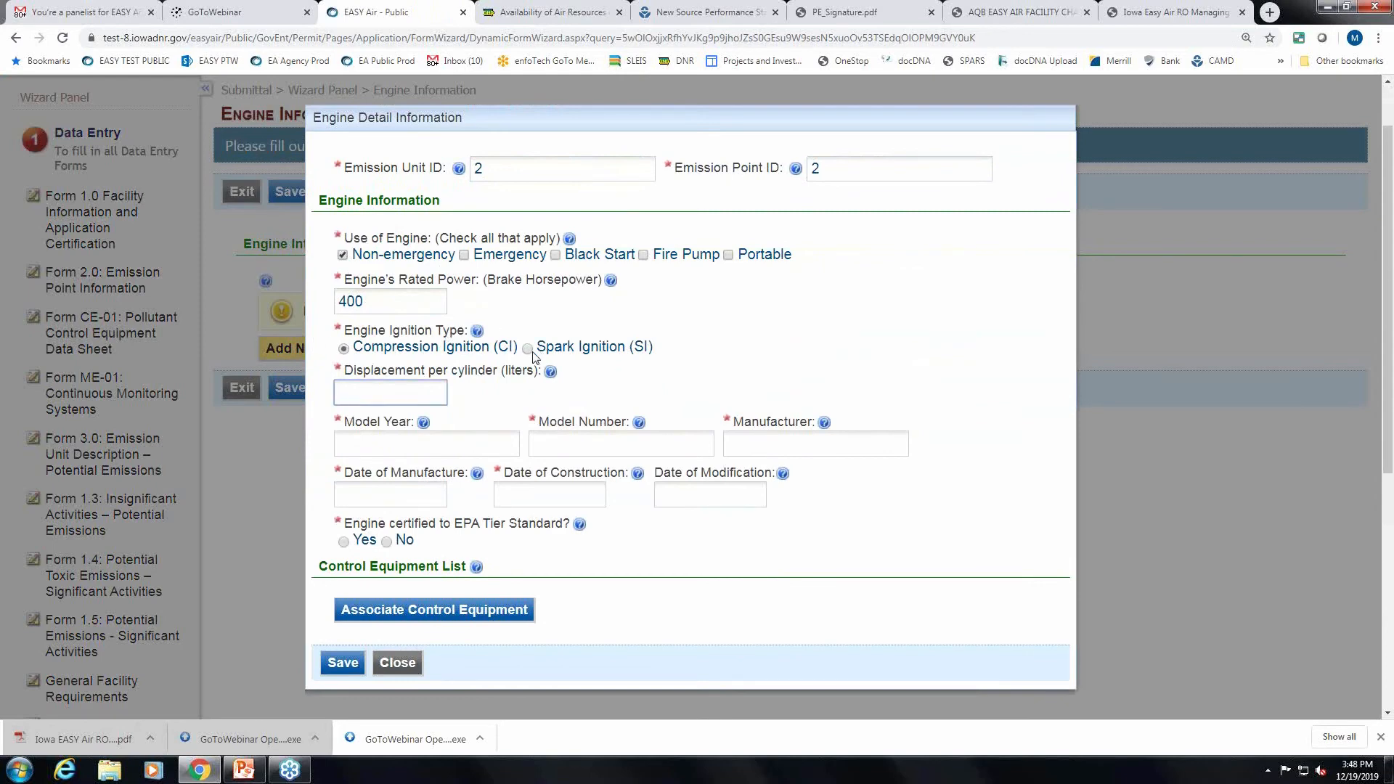
click(343, 353)
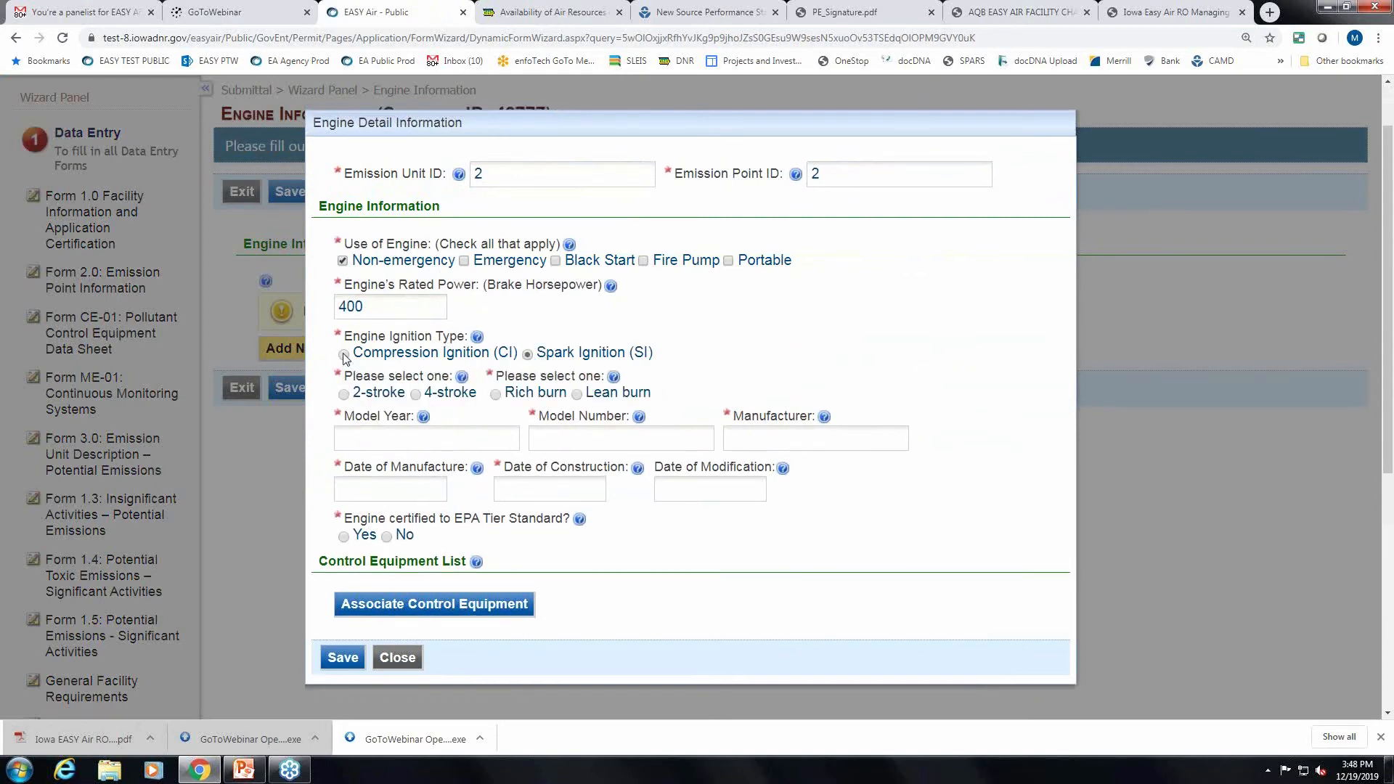
click(385, 385)
text(10)
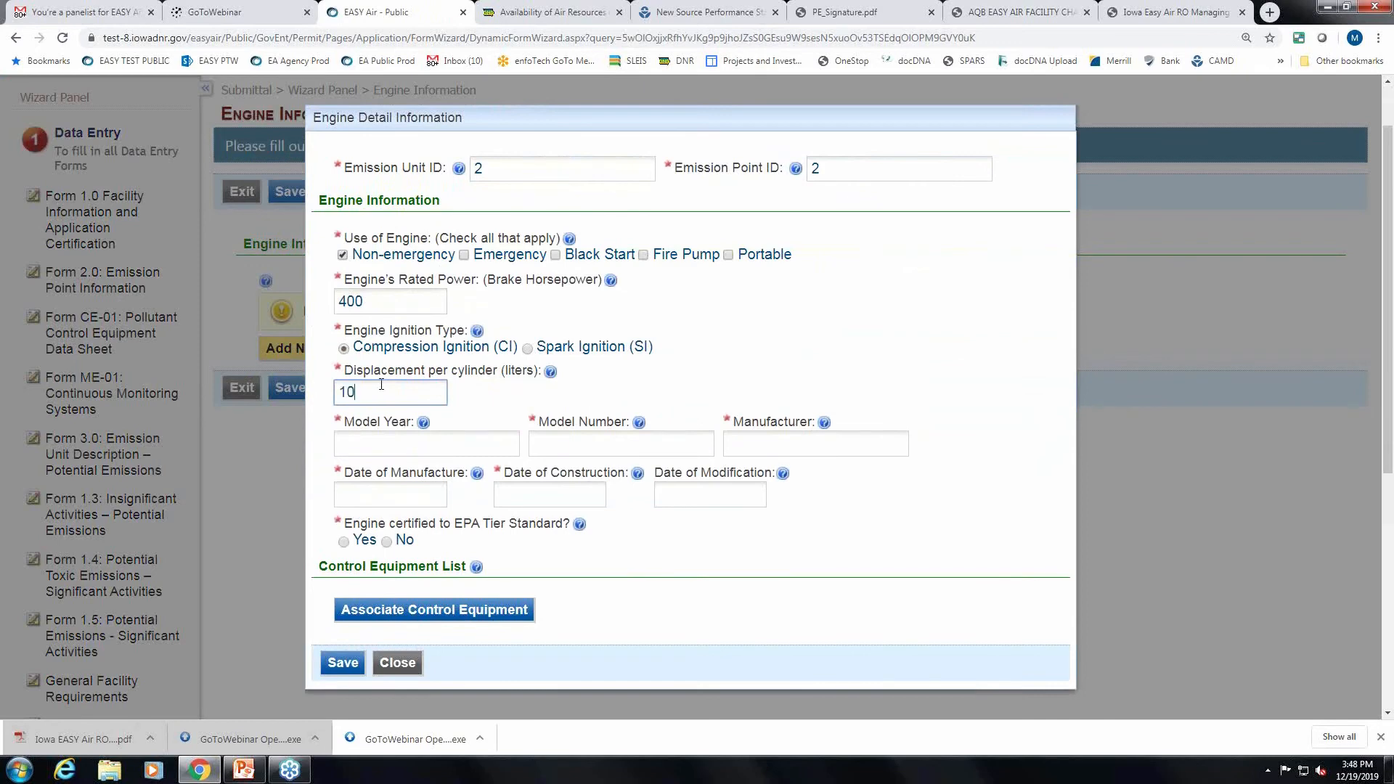
click(405, 446)
text(2007)
click(570, 444)
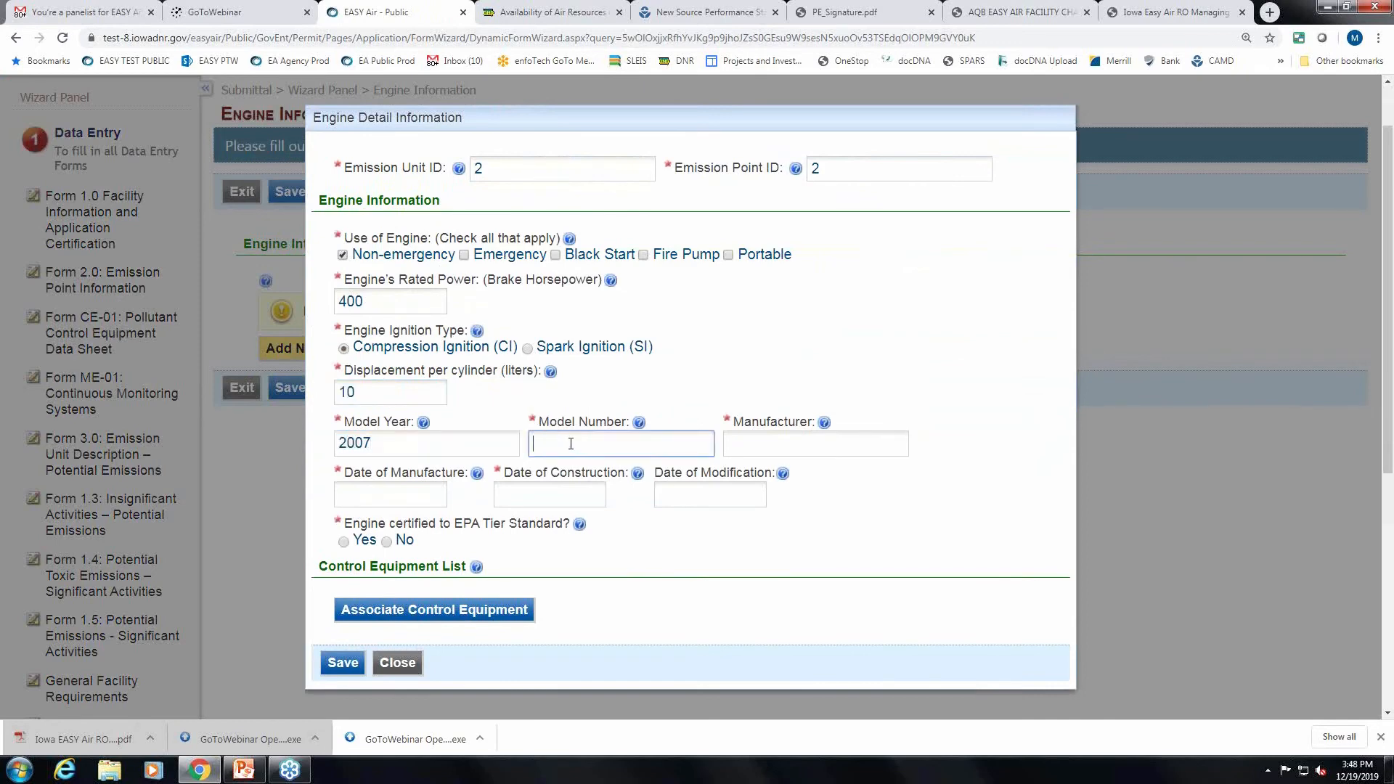
text(2007)
click(816, 448)
text(Cat)
Set manufacture date 12/02/2019, construction date 12/04/2019, EPA Tier 3 certified, and save the engine.
click(392, 495)
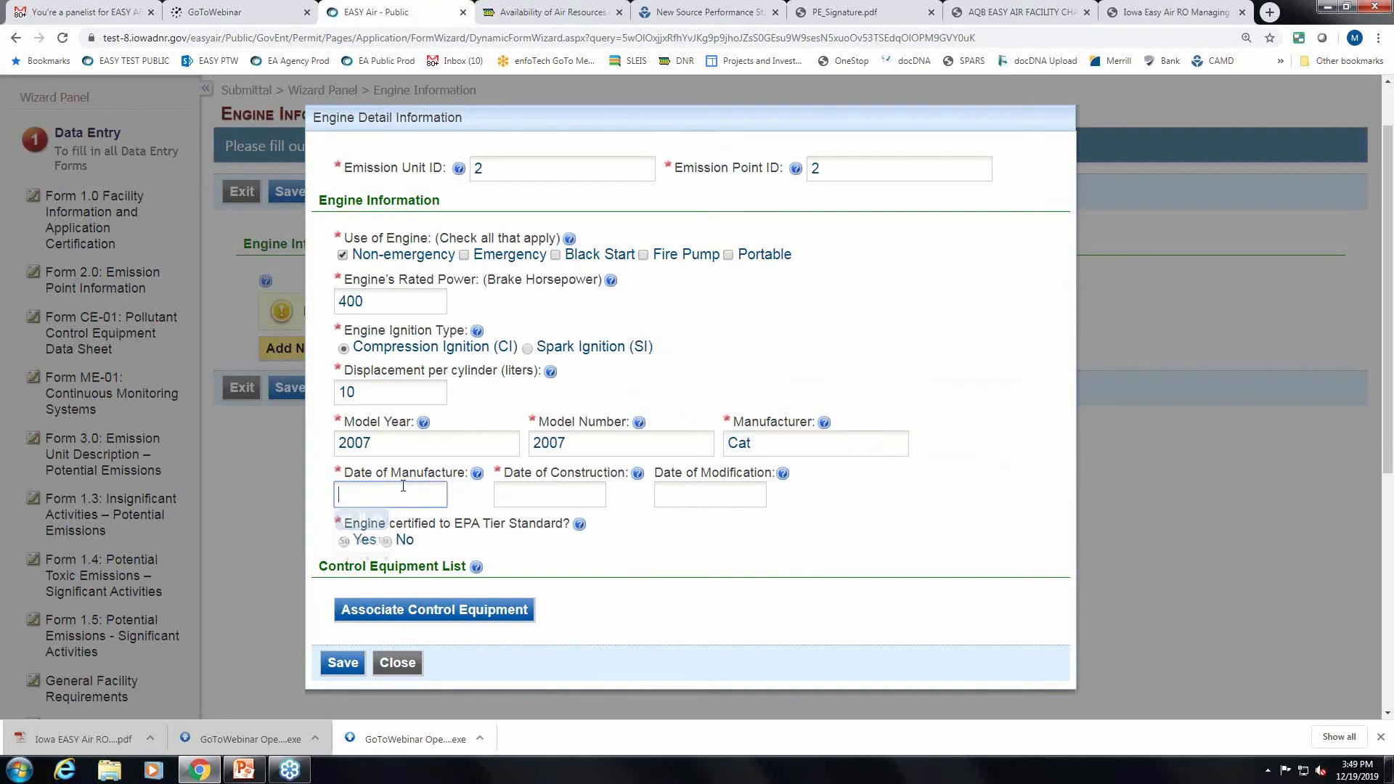
click(374, 563)
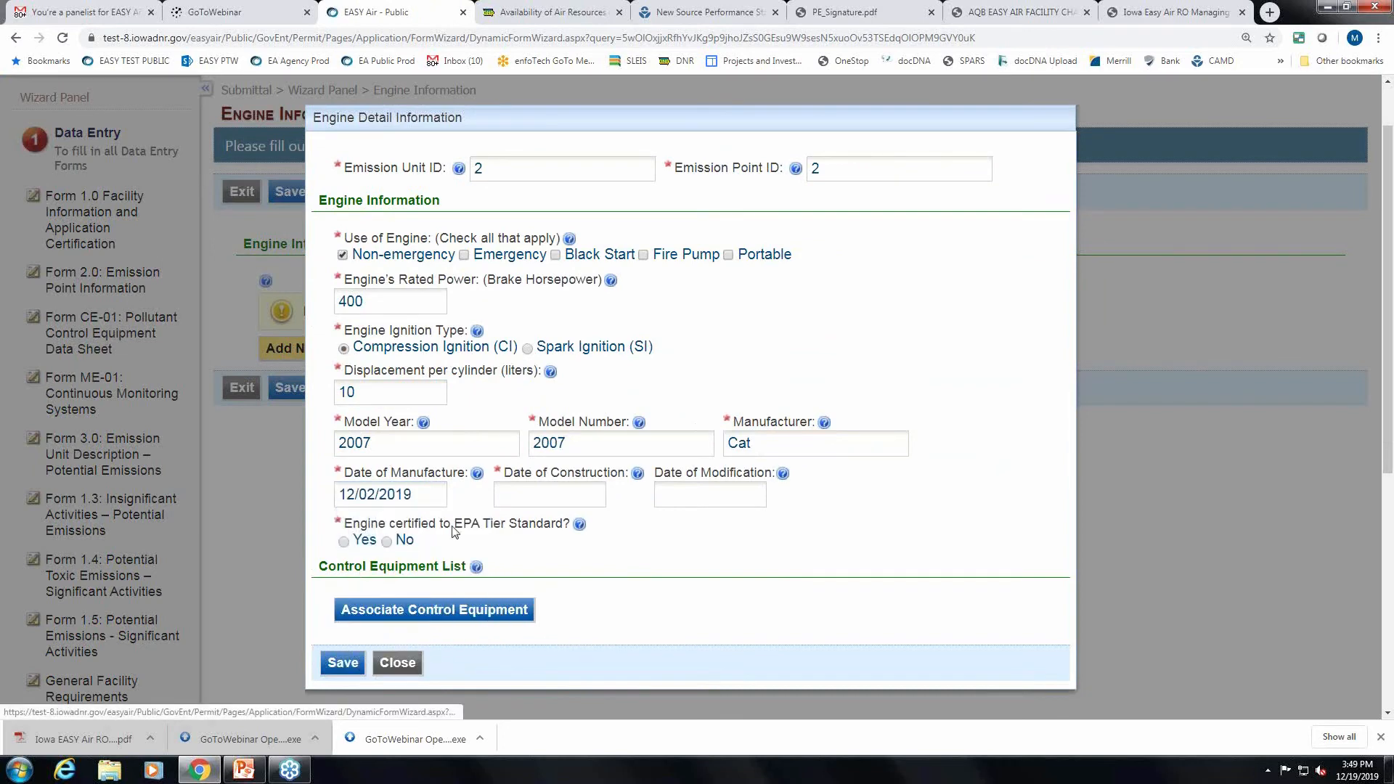
click(519, 495)
click(579, 563)
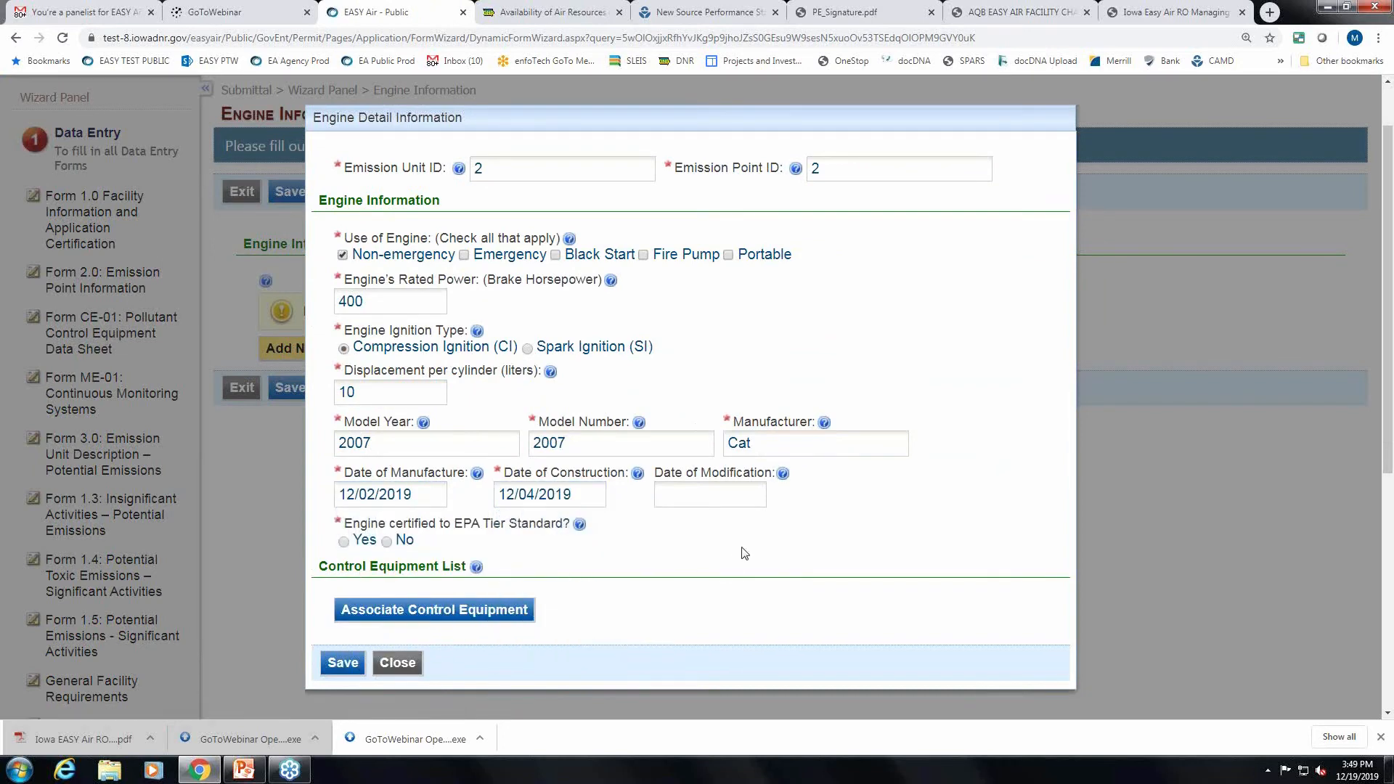
scroll(744, 553, down, 1)
click(344, 469)
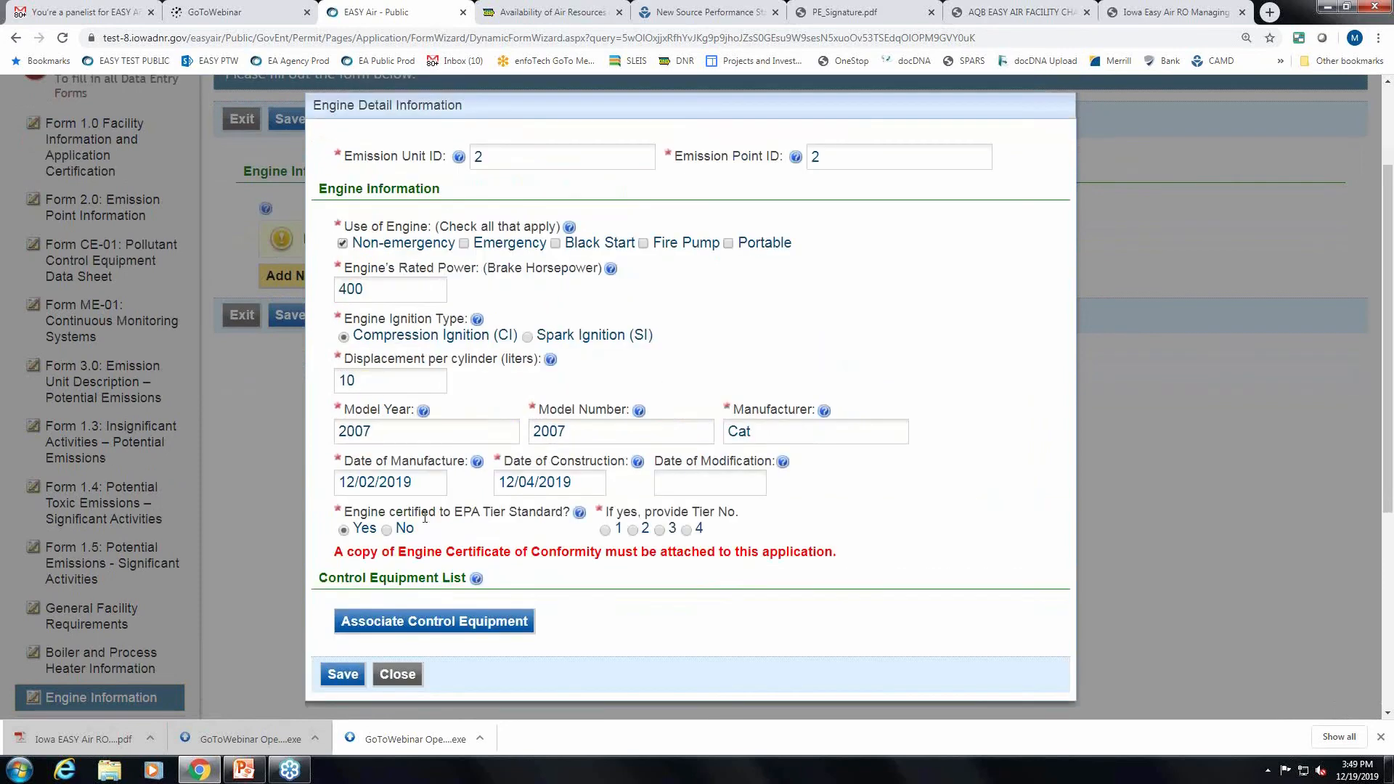
scroll(533, 513, down, 1)
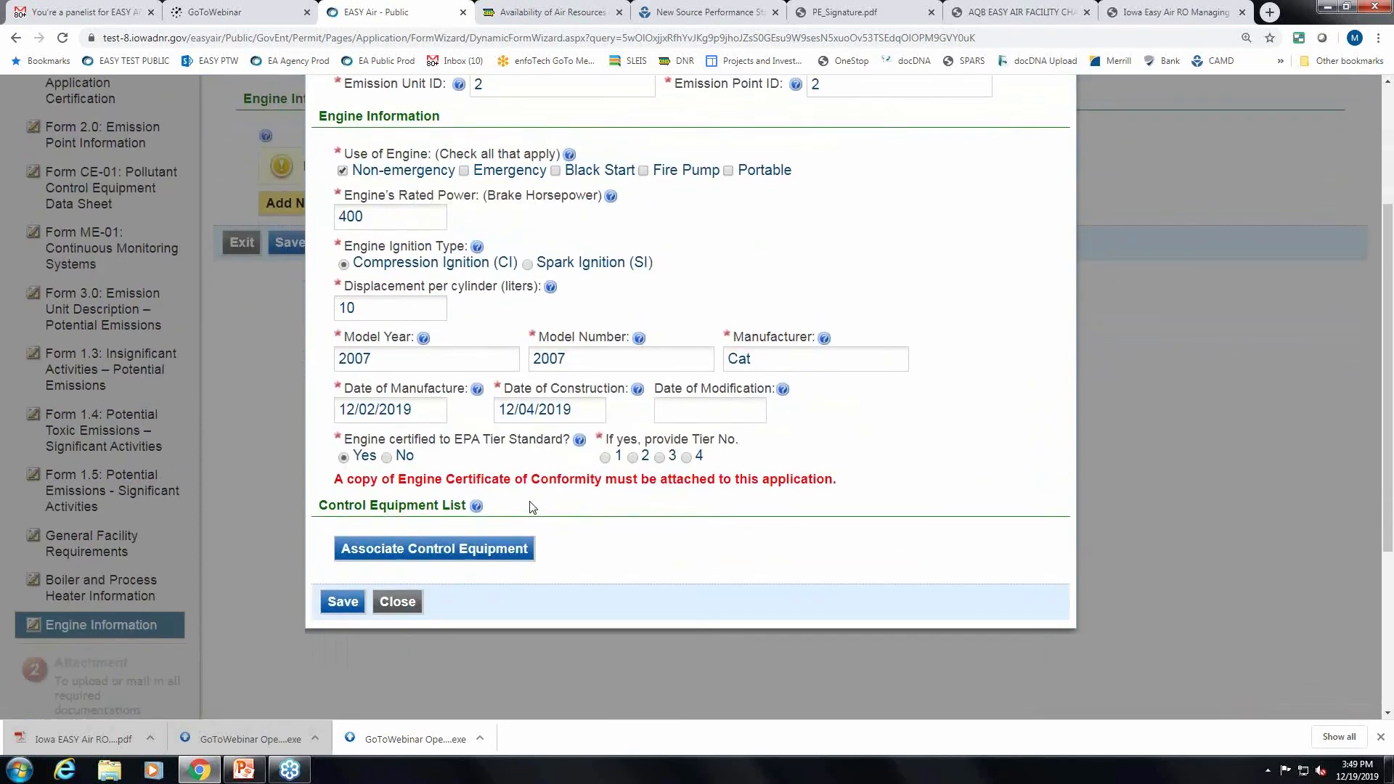
click(659, 459)
drag(338, 479, 835, 479)
triple_click(835, 480)
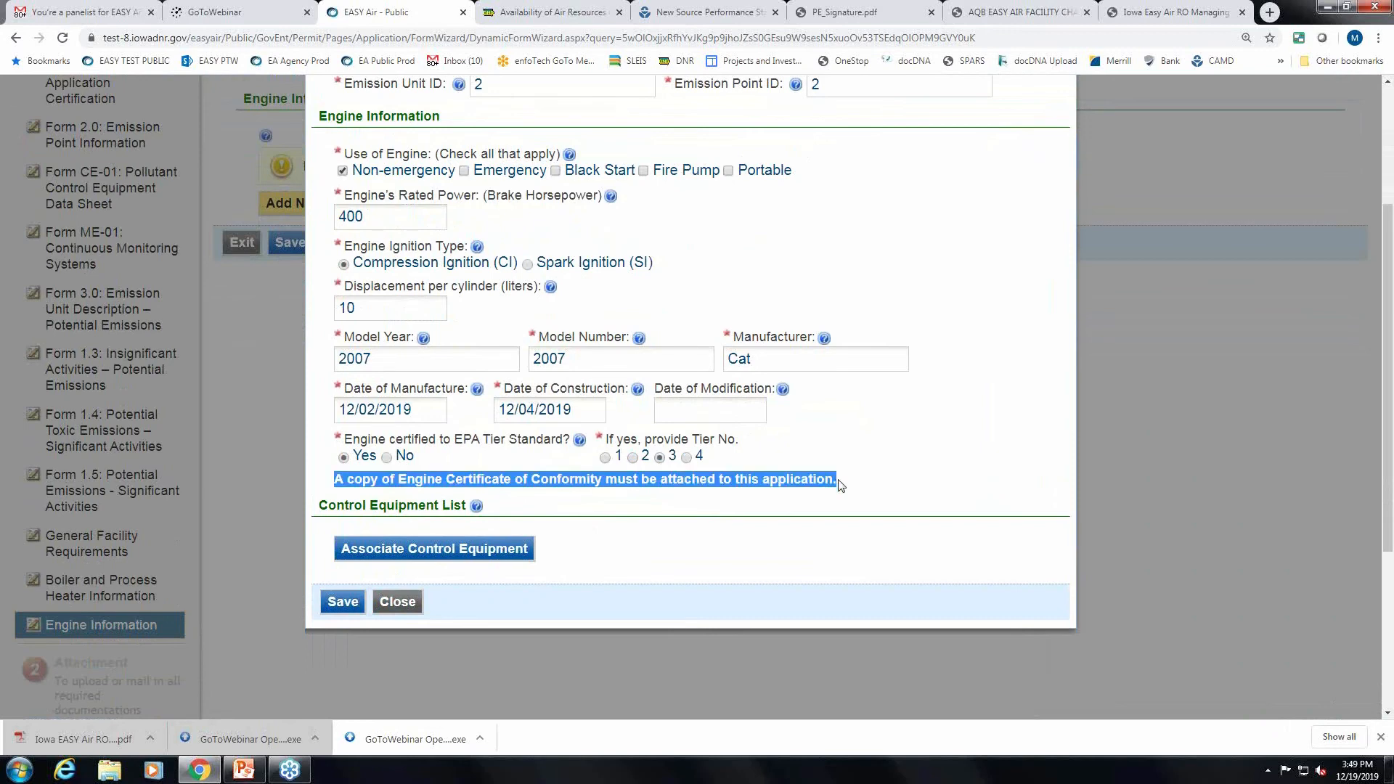
click(887, 512)
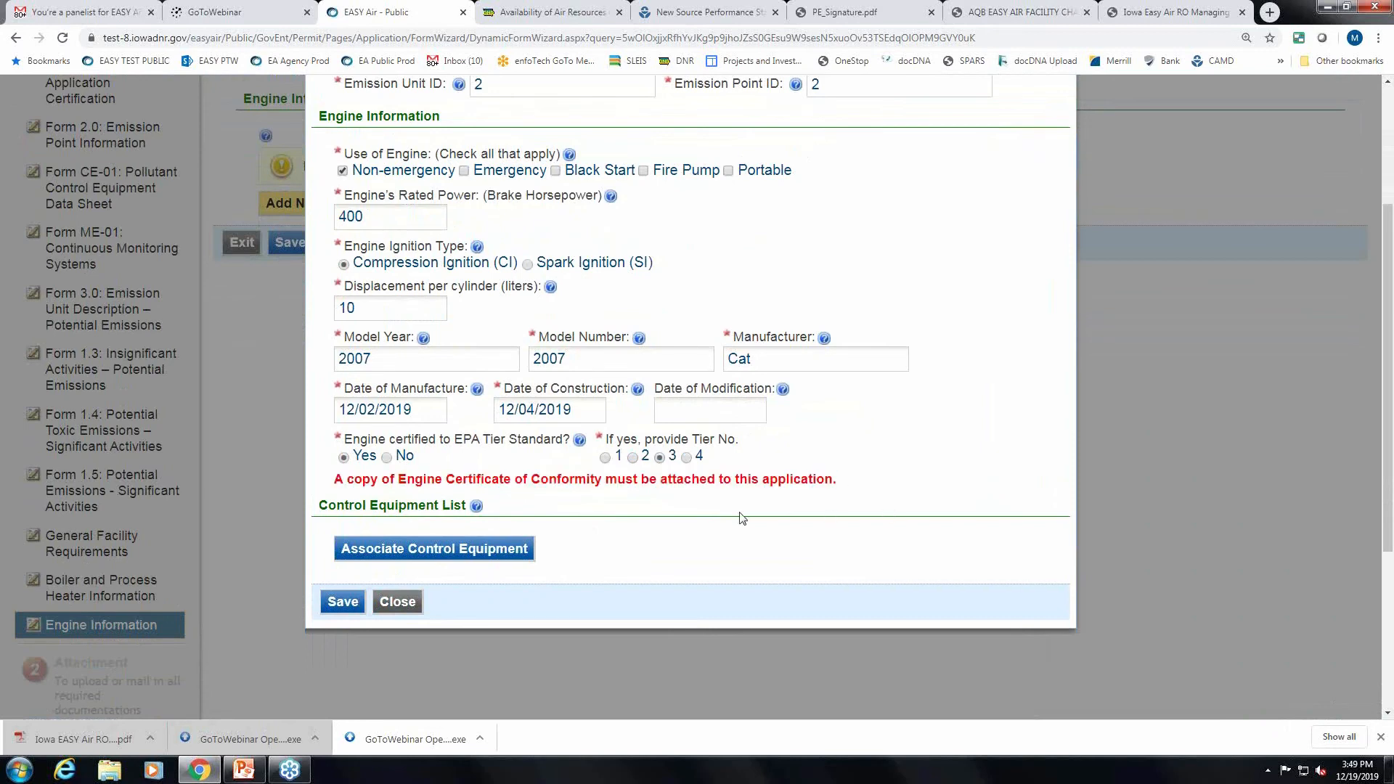
click(350, 603)
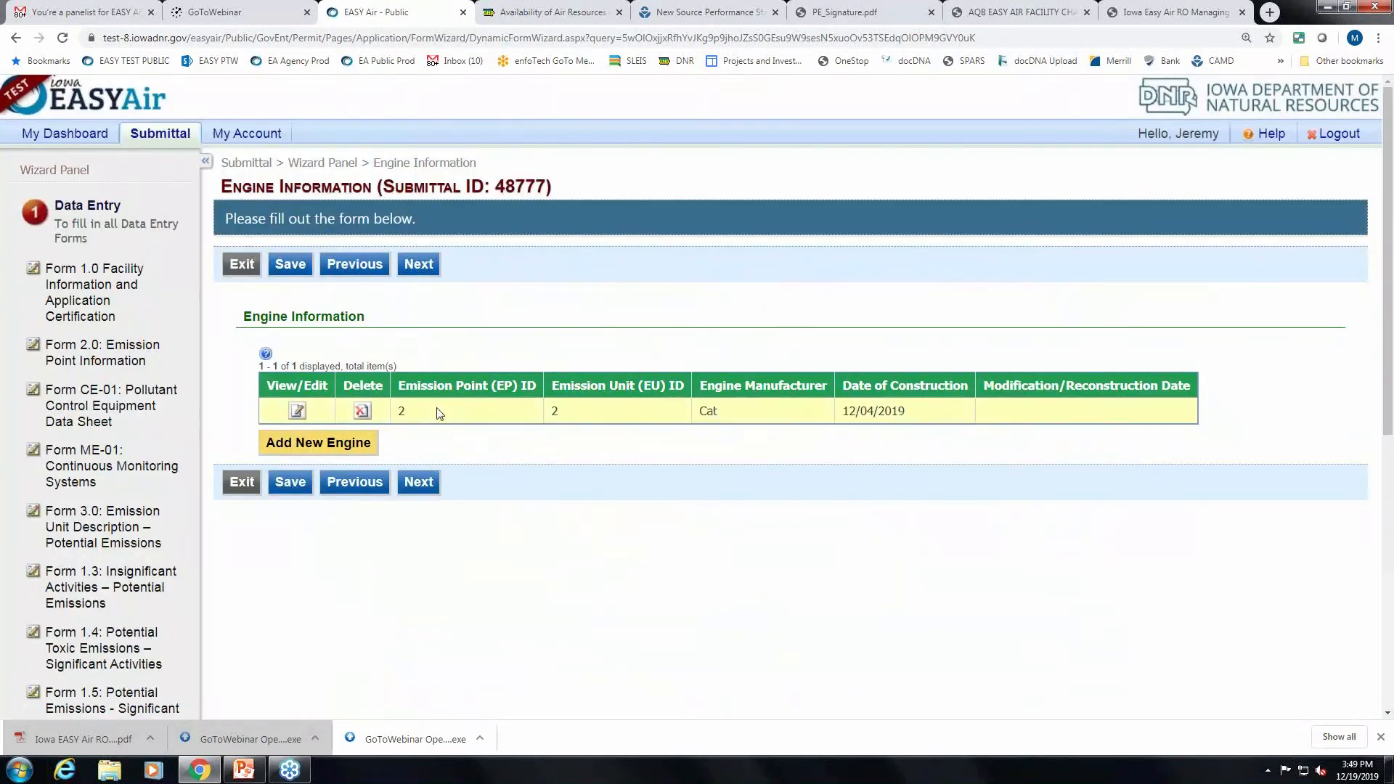
Advance to the Attachment step and review required documents such as the CAM Plan(s).
scroll(1046, 465, down, 1)
click(418, 412)
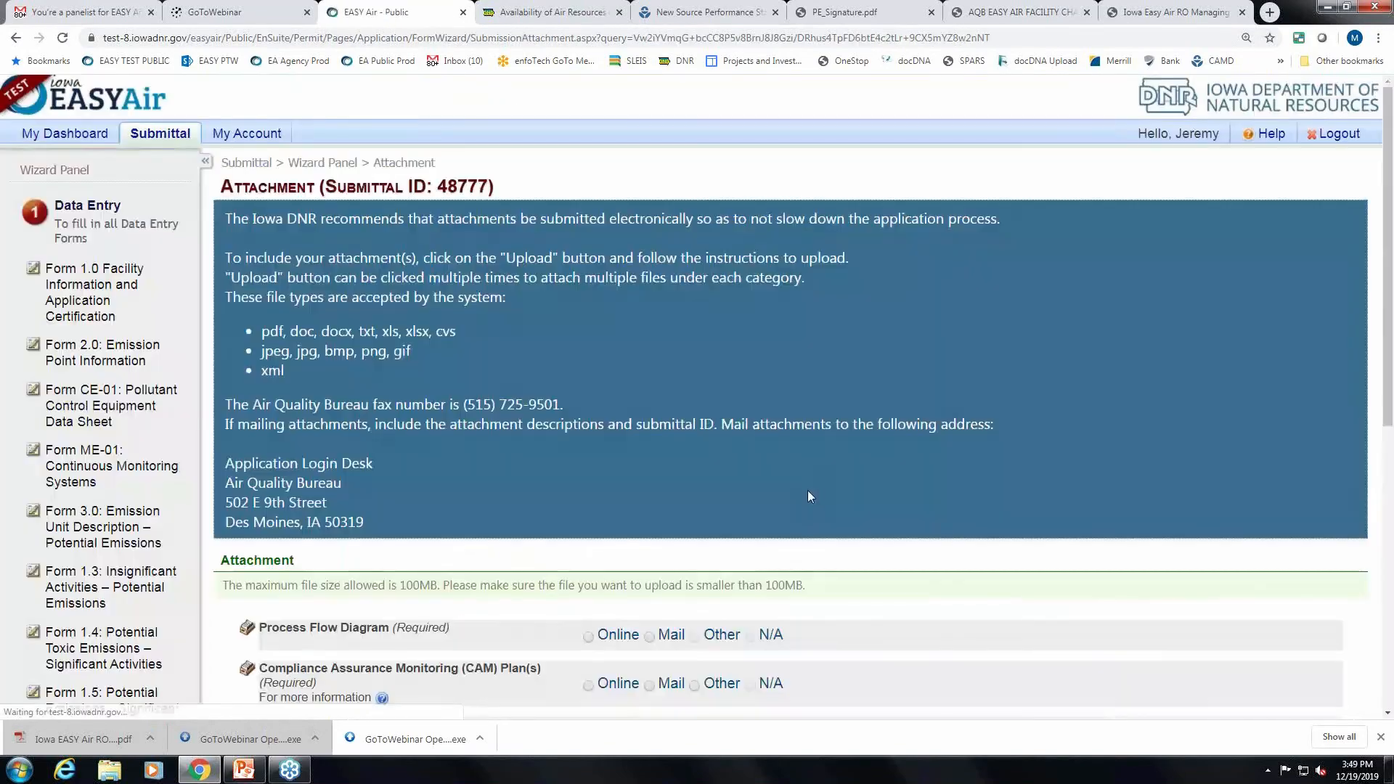
scroll(934, 493, down, 3)
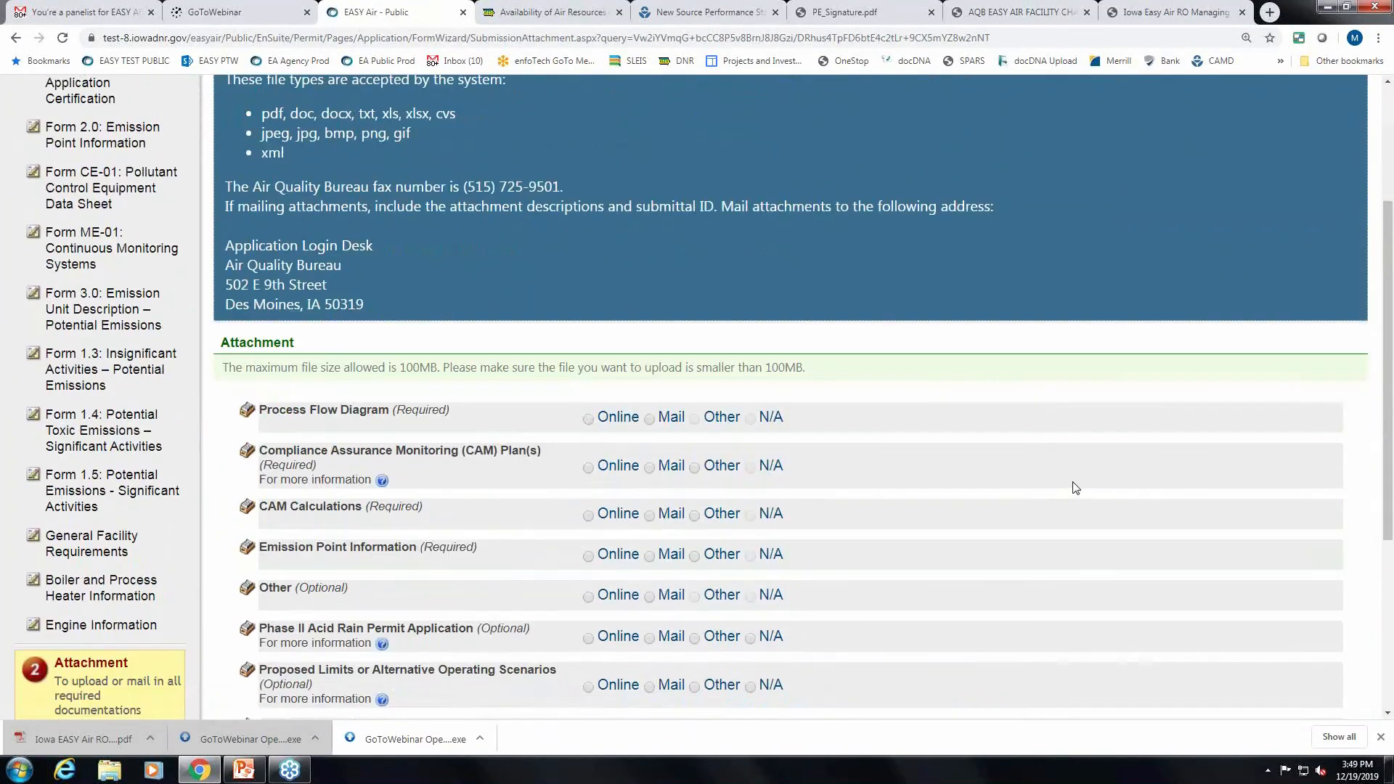
scroll(1076, 487, down, 3)
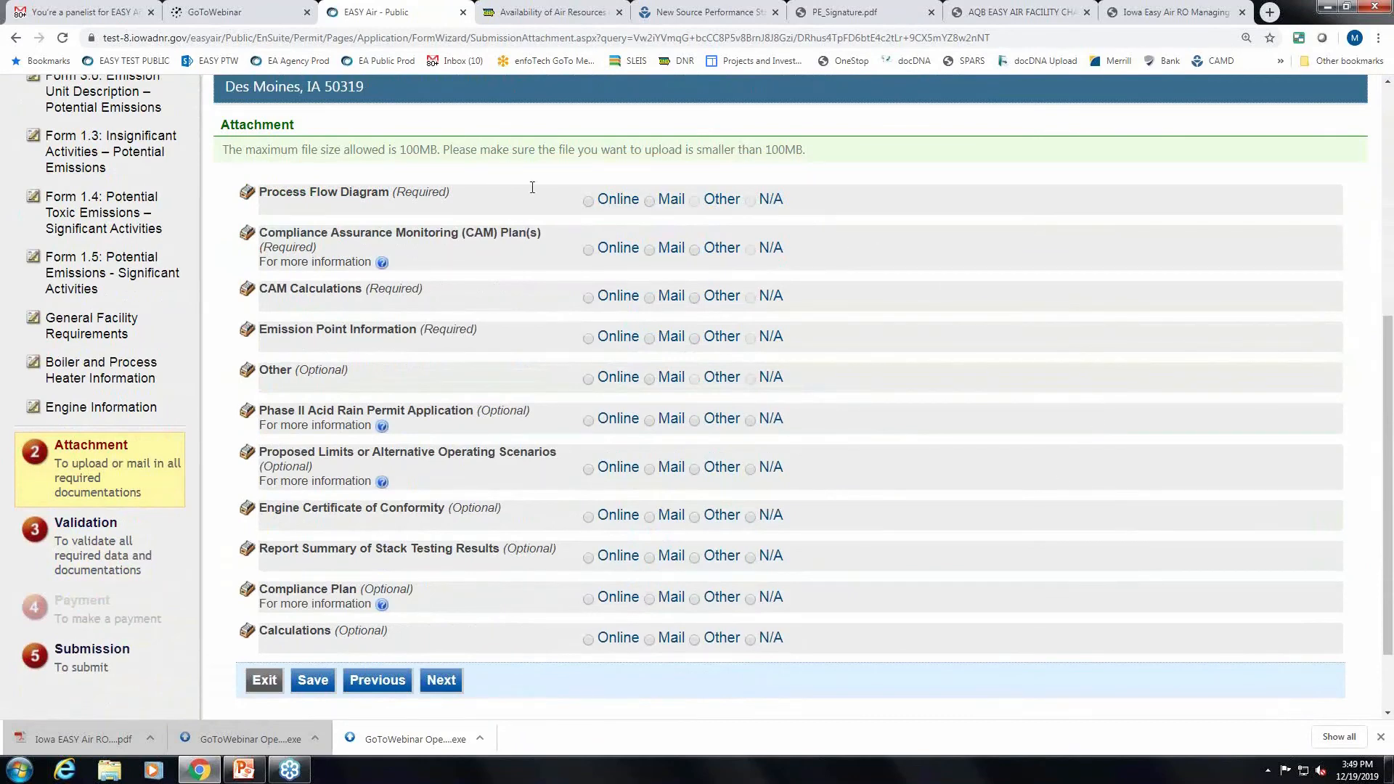
scroll(1067, 391, up, 1)
scroll(1068, 391, down, 1)
scroll(493, 341, down, 2)
scroll(490, 341, up, 2)
scroll(498, 296, up, 1)
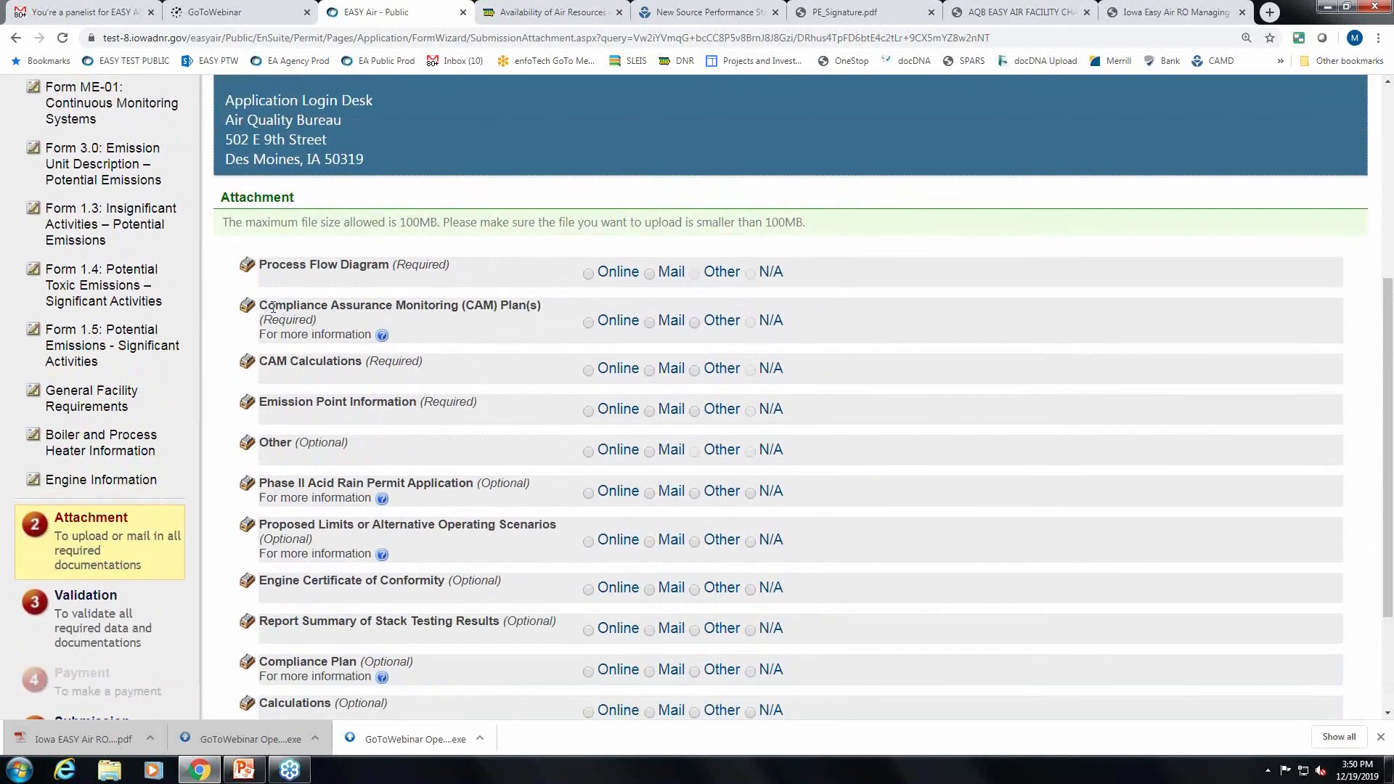
drag(548, 310, 259, 314)
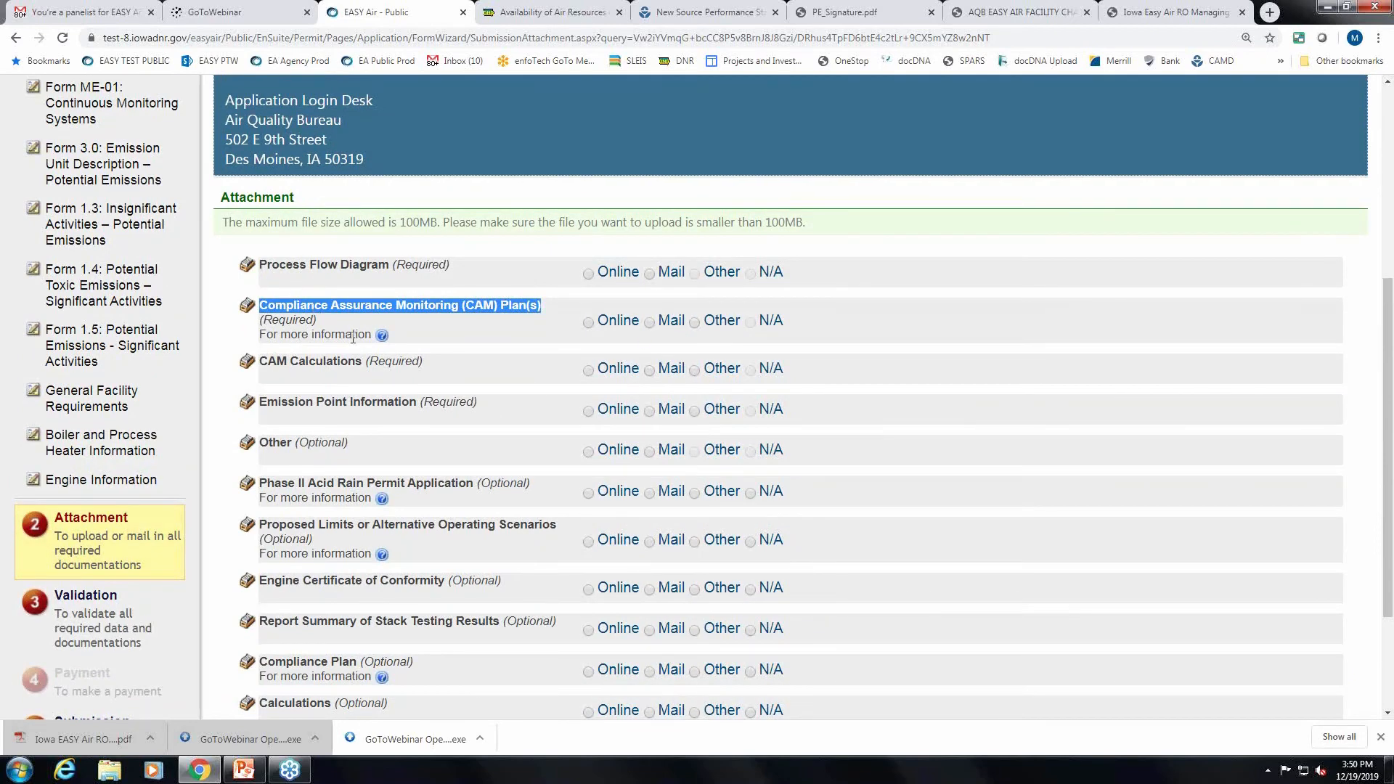
drag(313, 321, 266, 320)
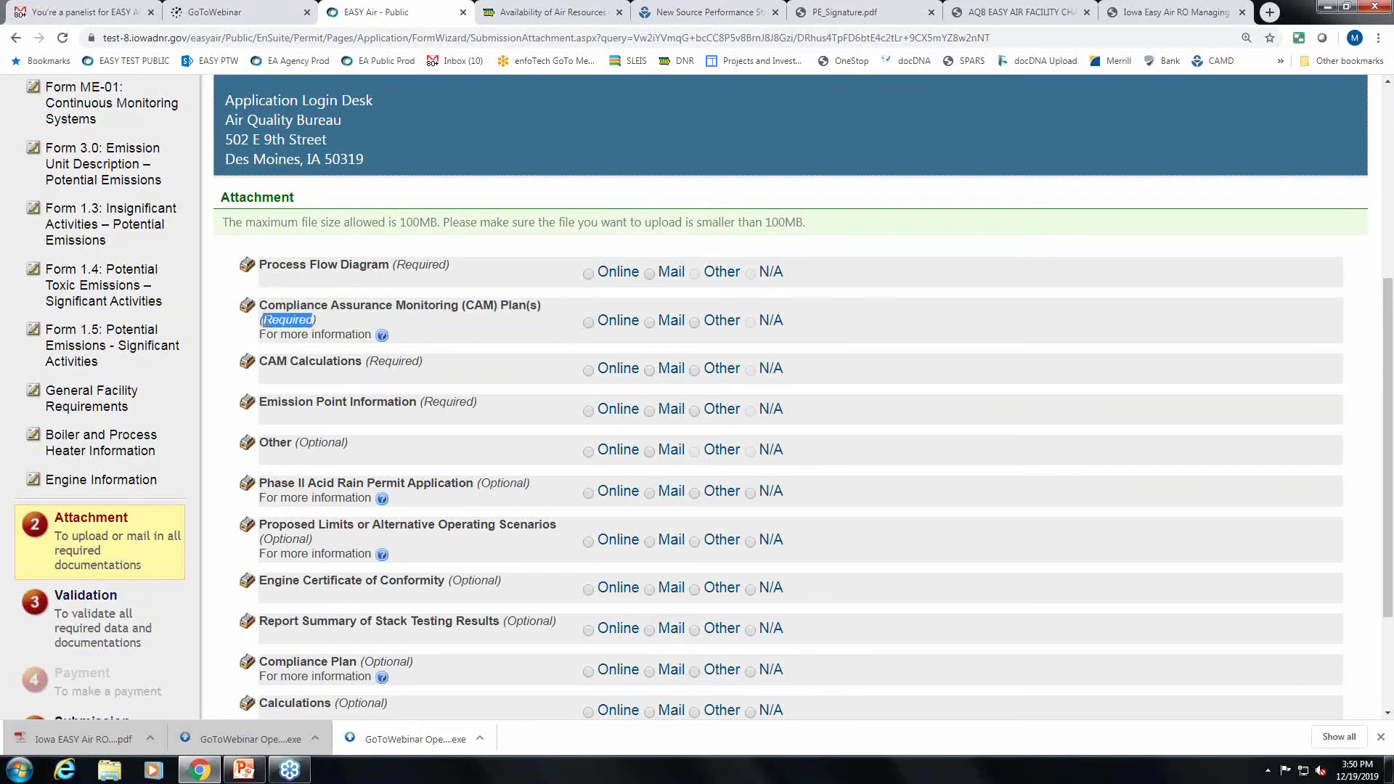
Choose Mail delivery for Process Flow Diagram, CAM Plan(s), CAM Calculations and Emission Point Information.
click(588, 274)
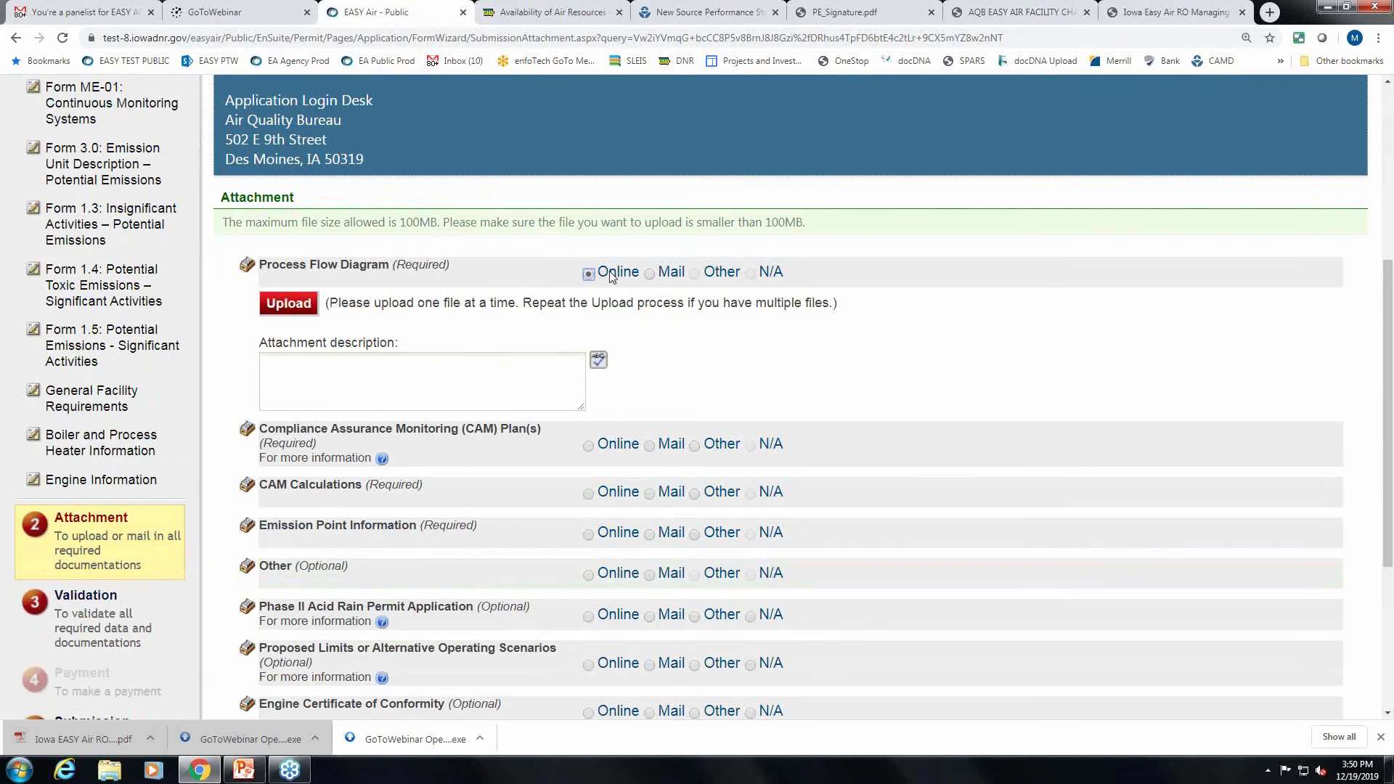
click(649, 274)
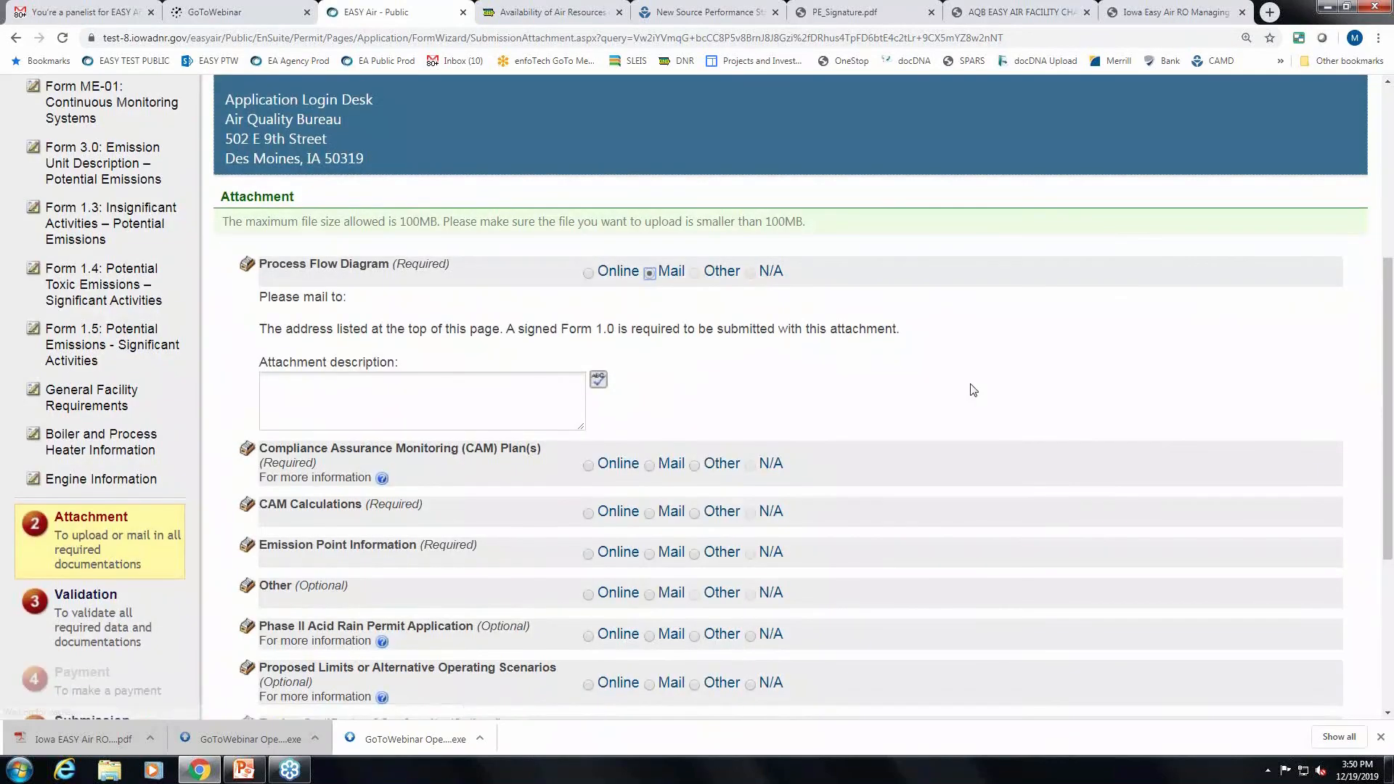
scroll(682, 394, down, 1)
click(649, 394)
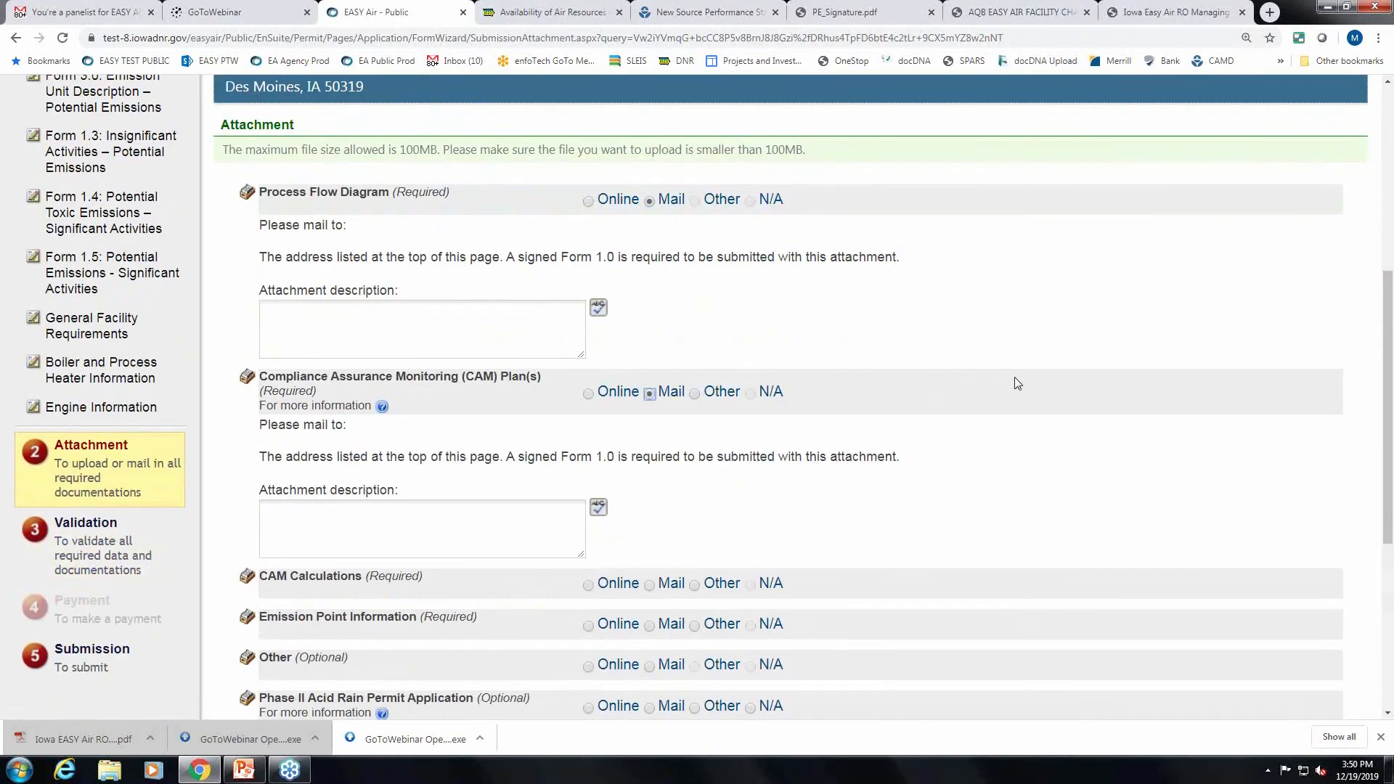
scroll(673, 452, down, 2)
click(650, 439)
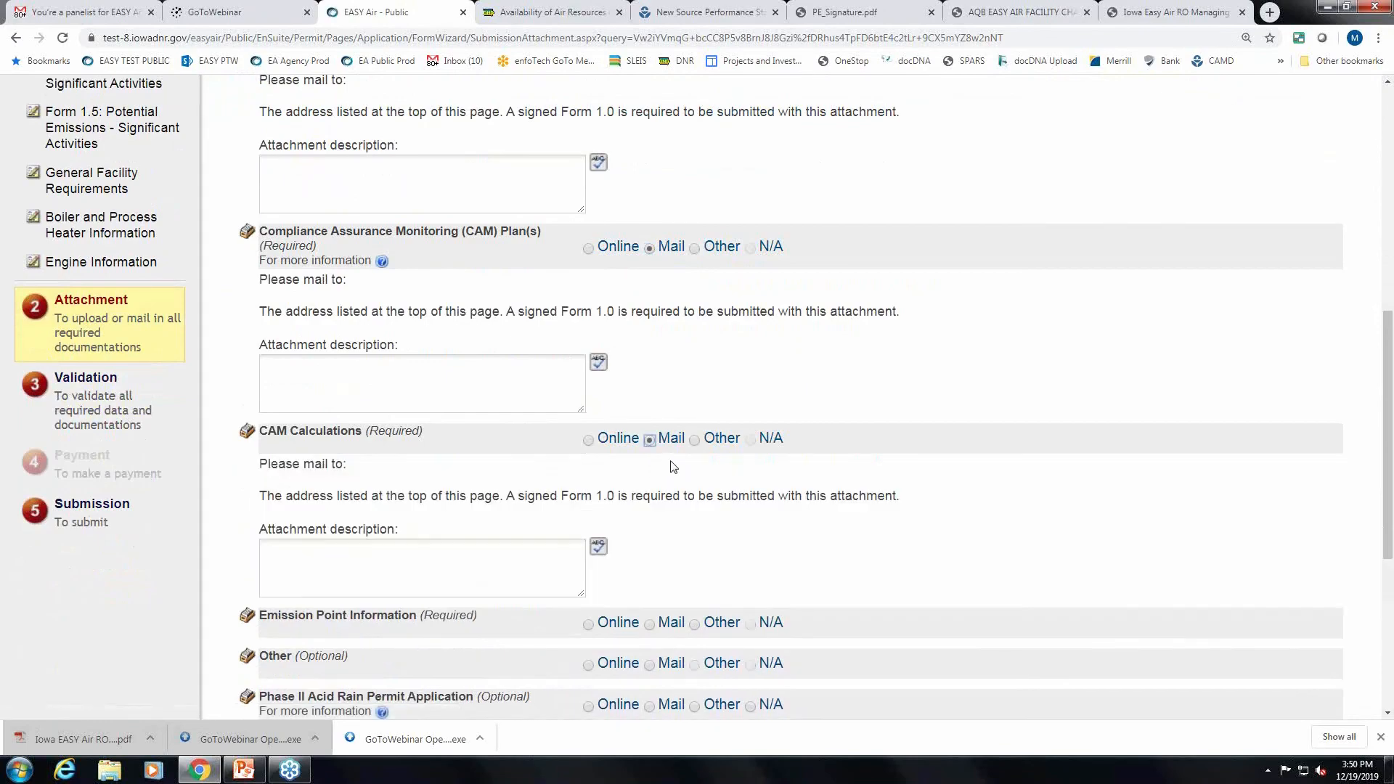
scroll(660, 495, down, 2)
click(650, 478)
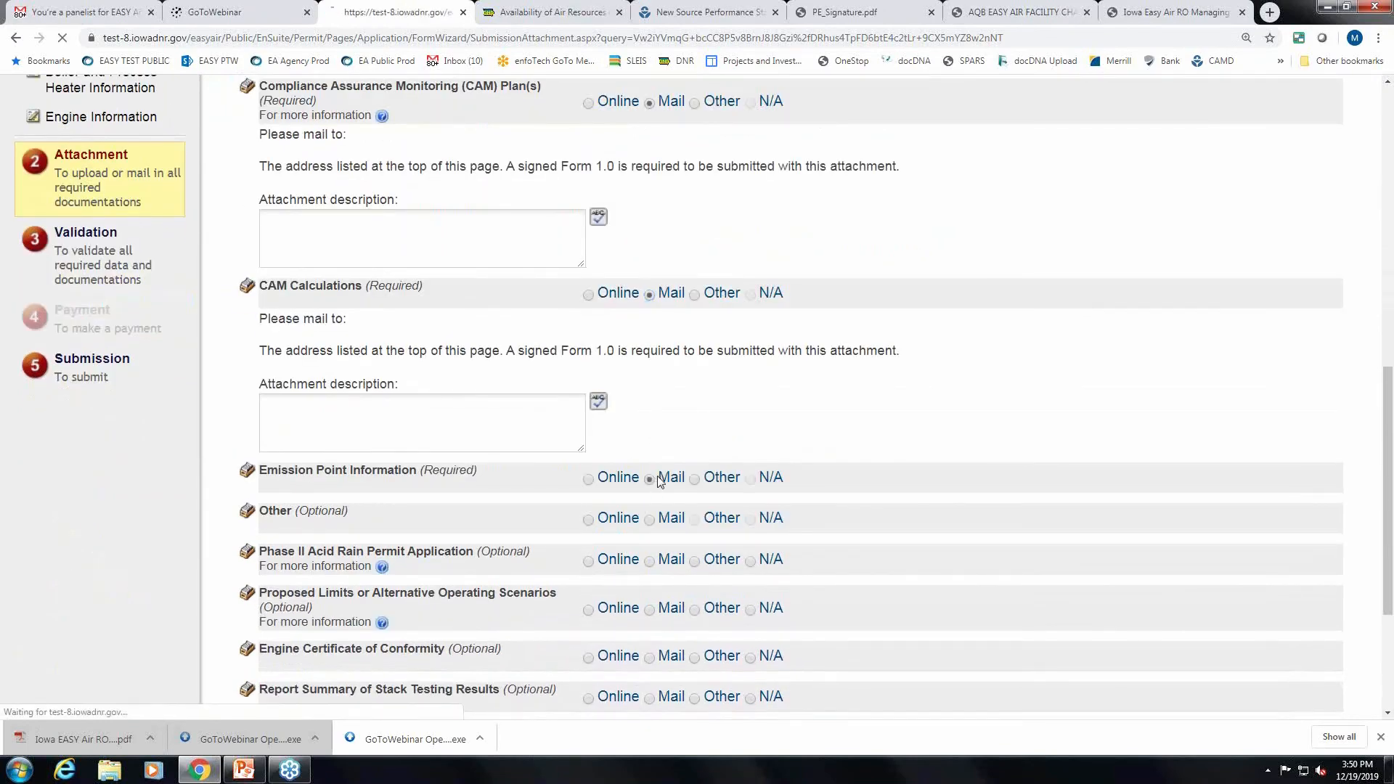
scroll(1122, 447, down, 1)
scroll(1066, 425, down, 2)
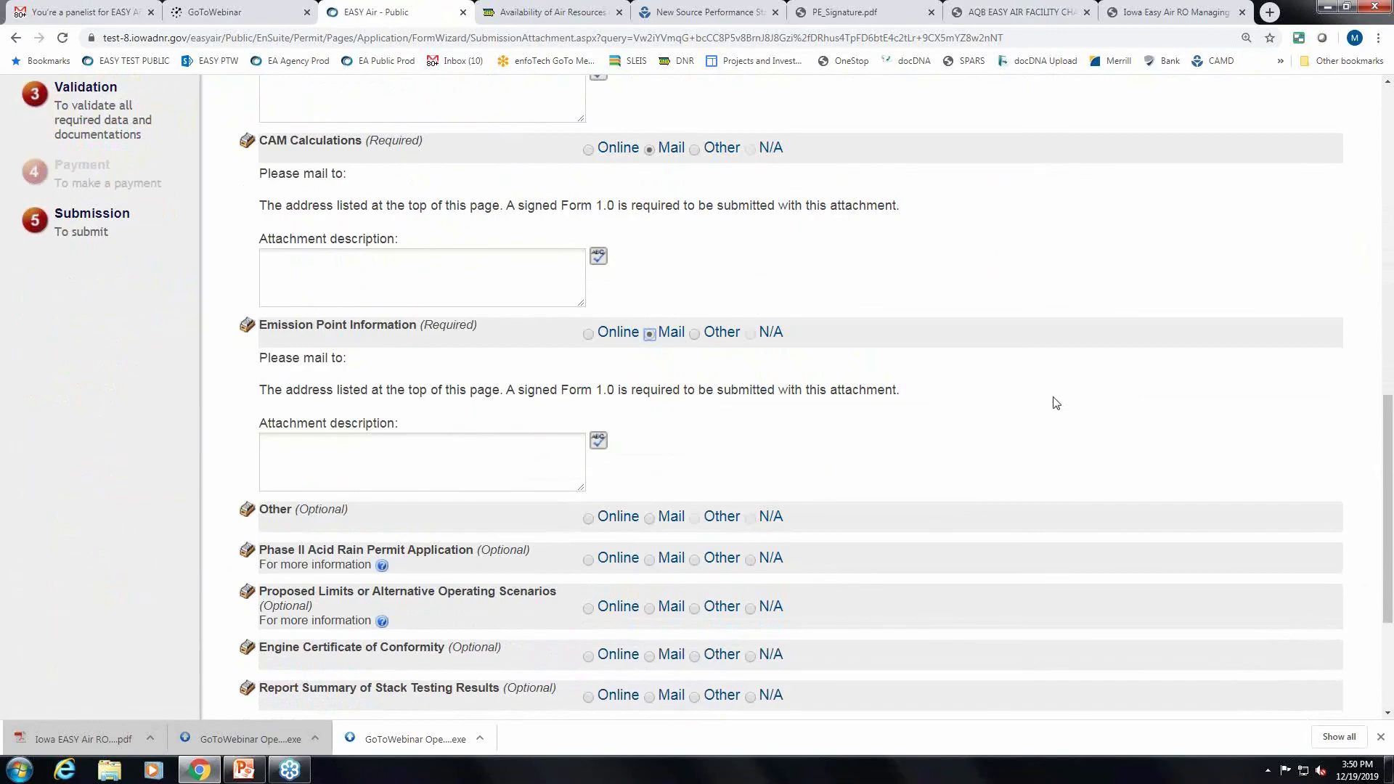
scroll(1062, 392, down, 1)
scroll(1062, 392, up, 6)
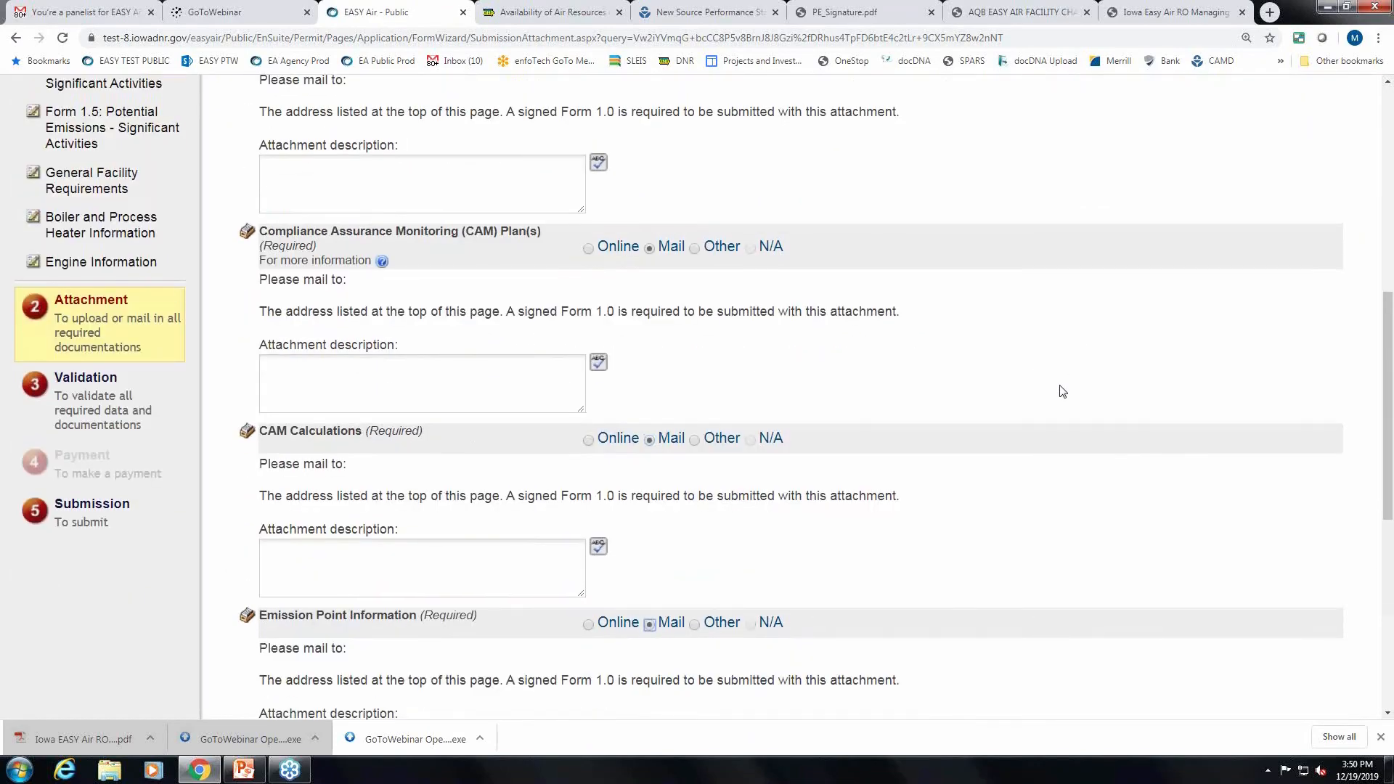
scroll(1062, 391, down, 8)
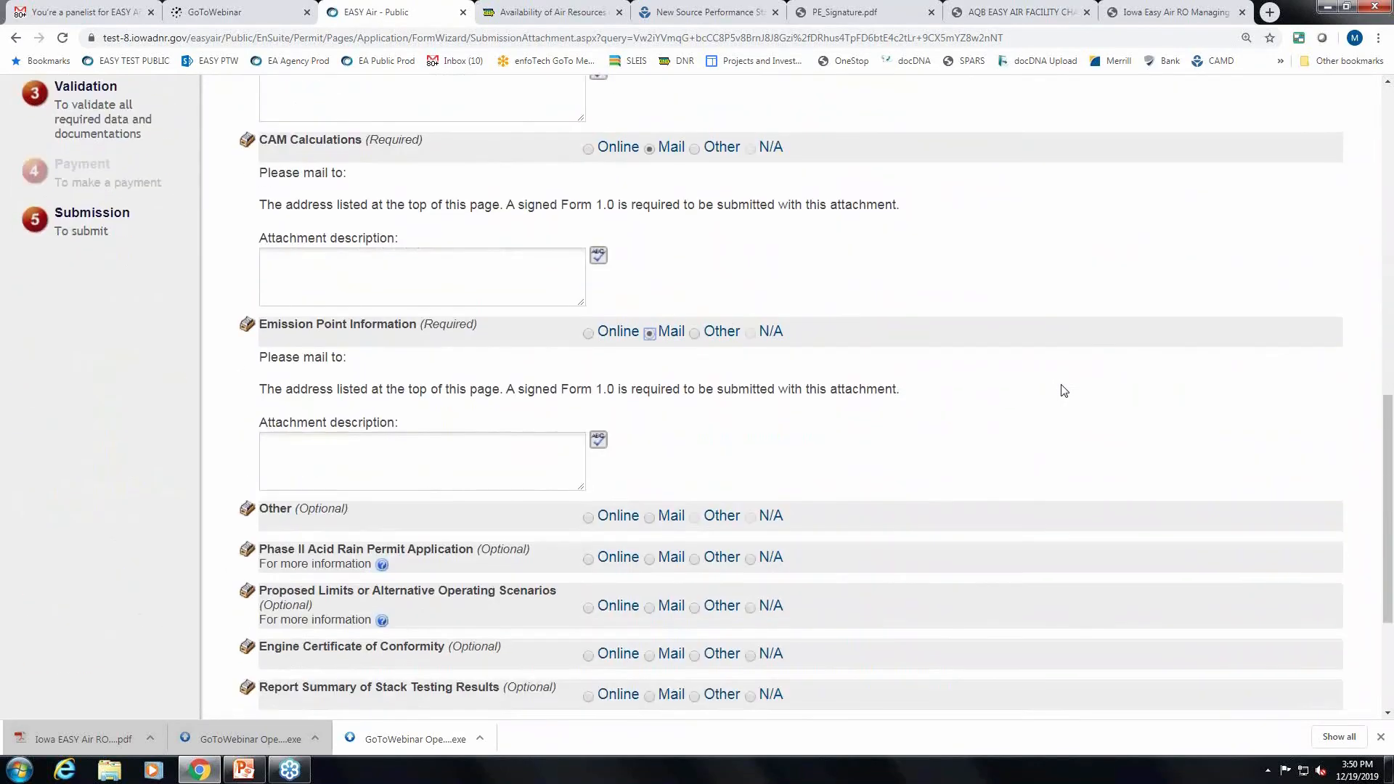
scroll(1041, 489, up, 8)
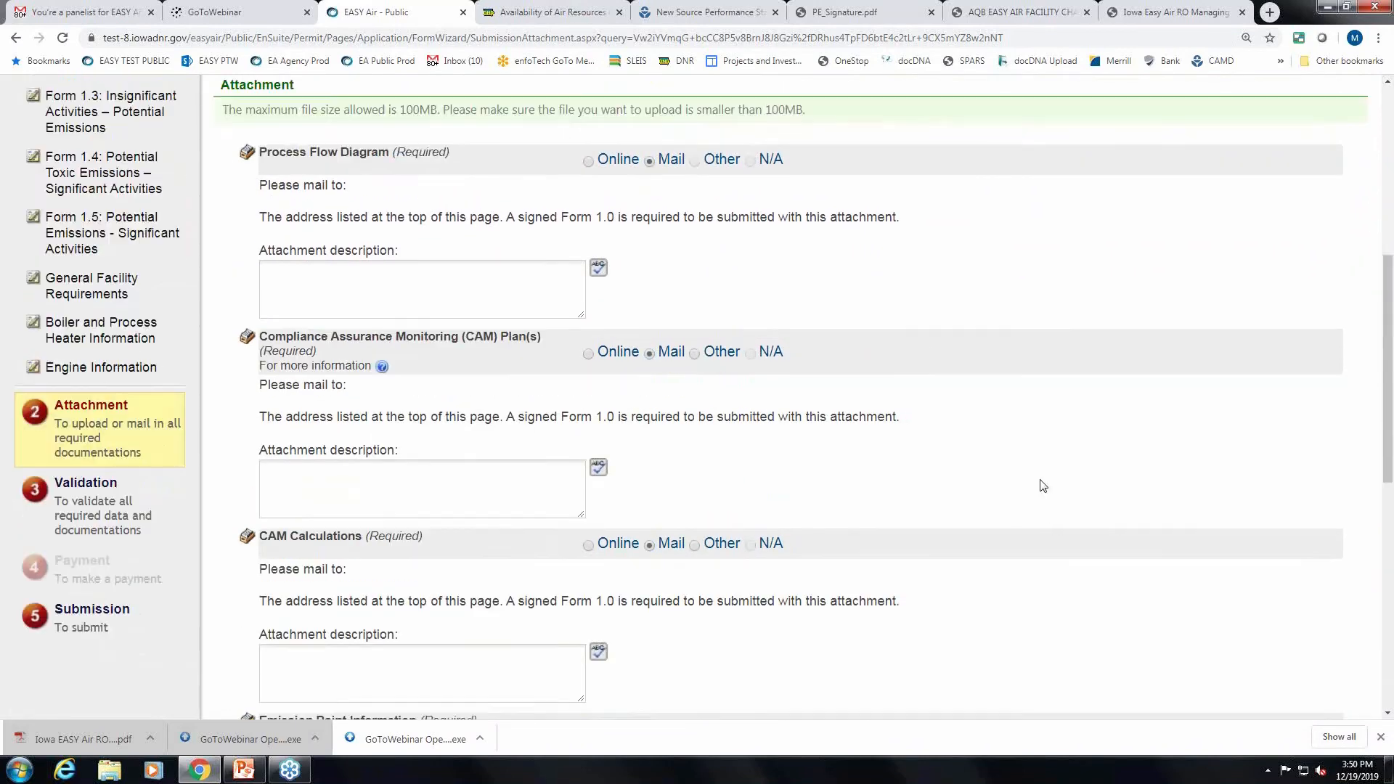
scroll(1042, 489, down, 8)
Run validation, review the incomplete CE556 error, and open Form CE-01.
click(443, 583)
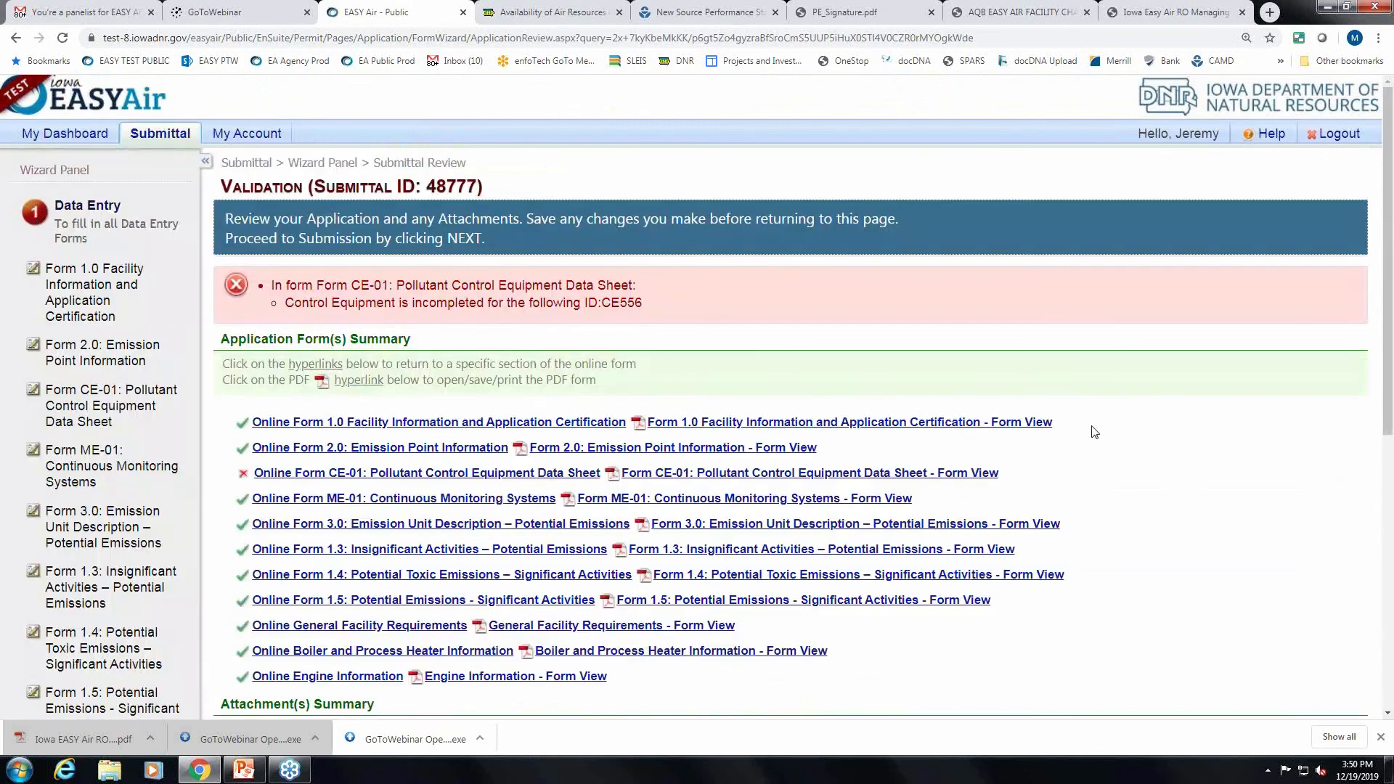
scroll(1094, 432, down, 1)
scroll(1094, 432, up, 1)
scroll(1153, 465, down, 1)
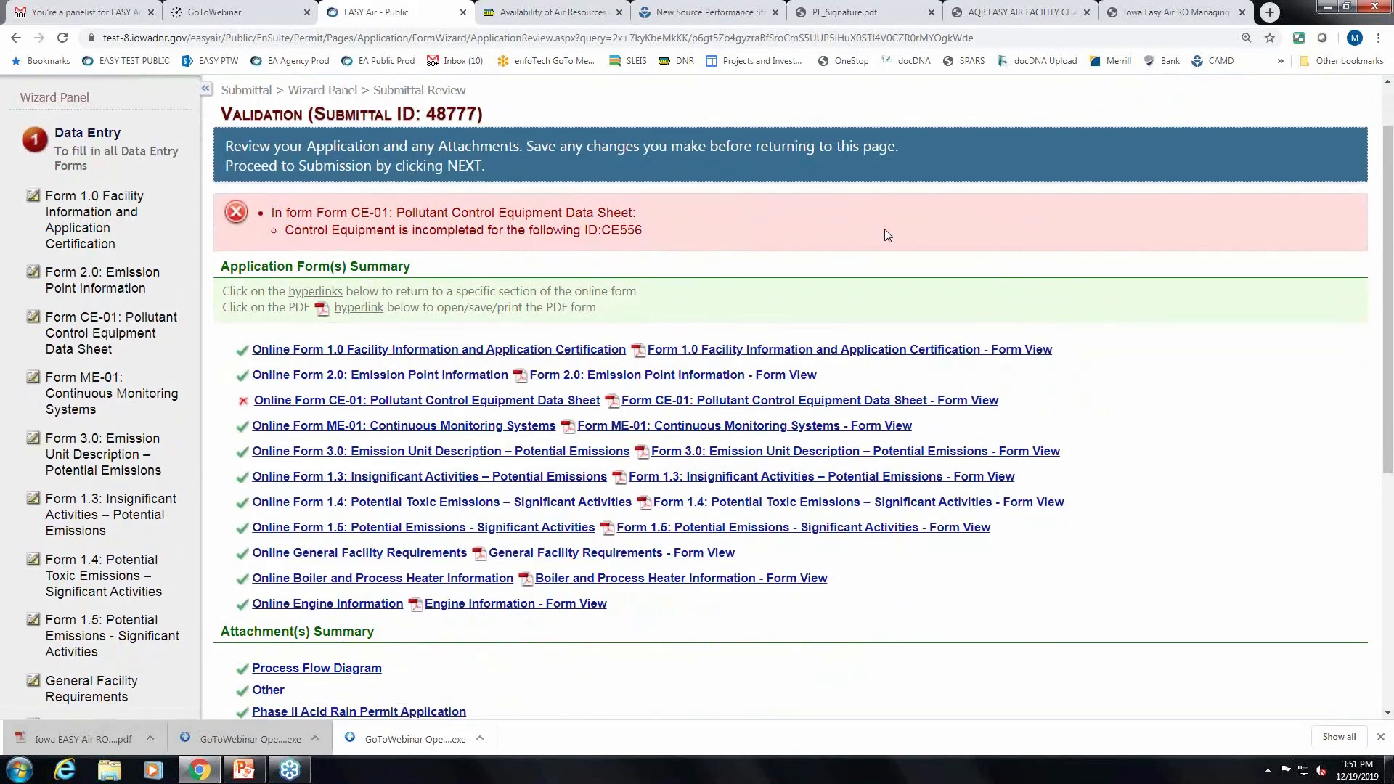
scroll(885, 229, down, 1)
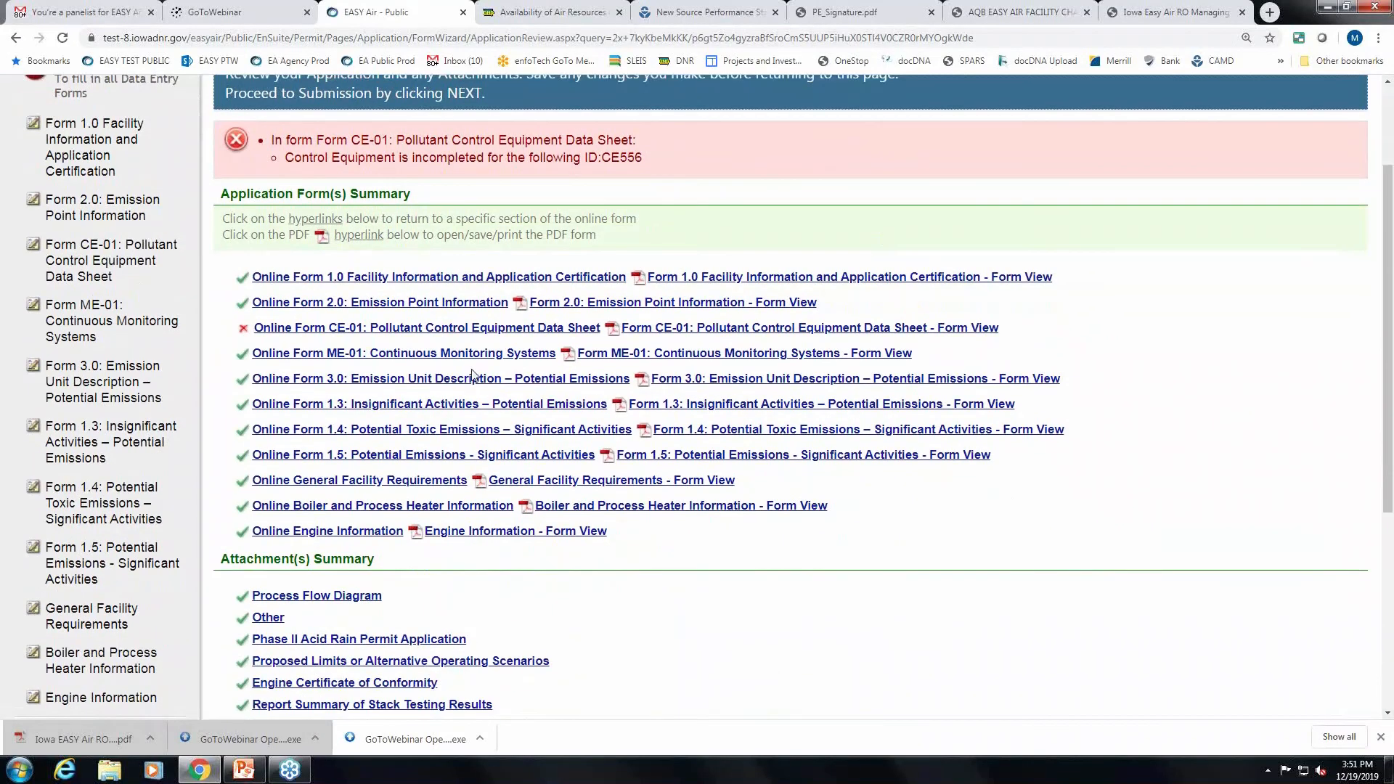
click(448, 329)
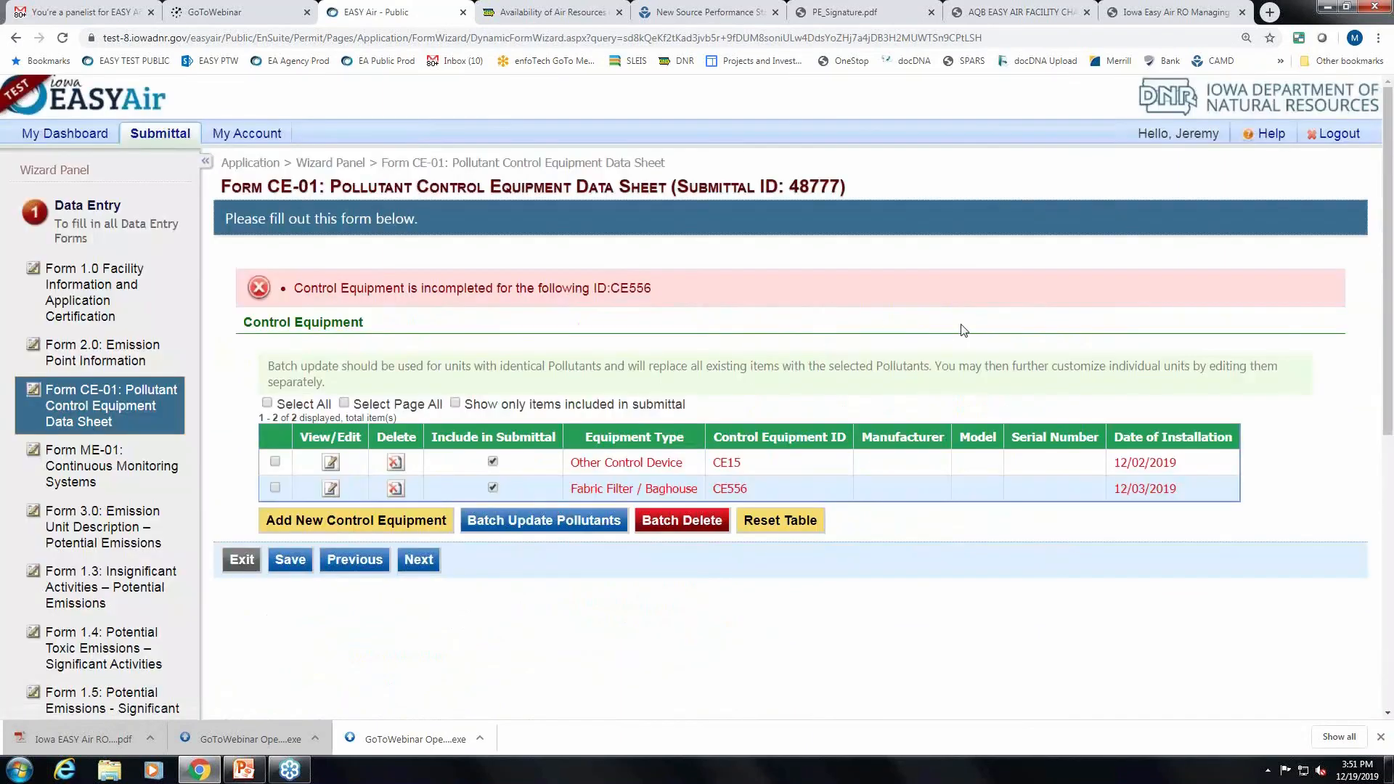
In CE556, mark exhaust to atmosphere and efficiency based on manufacturer's data.
scroll(964, 331, down, 1)
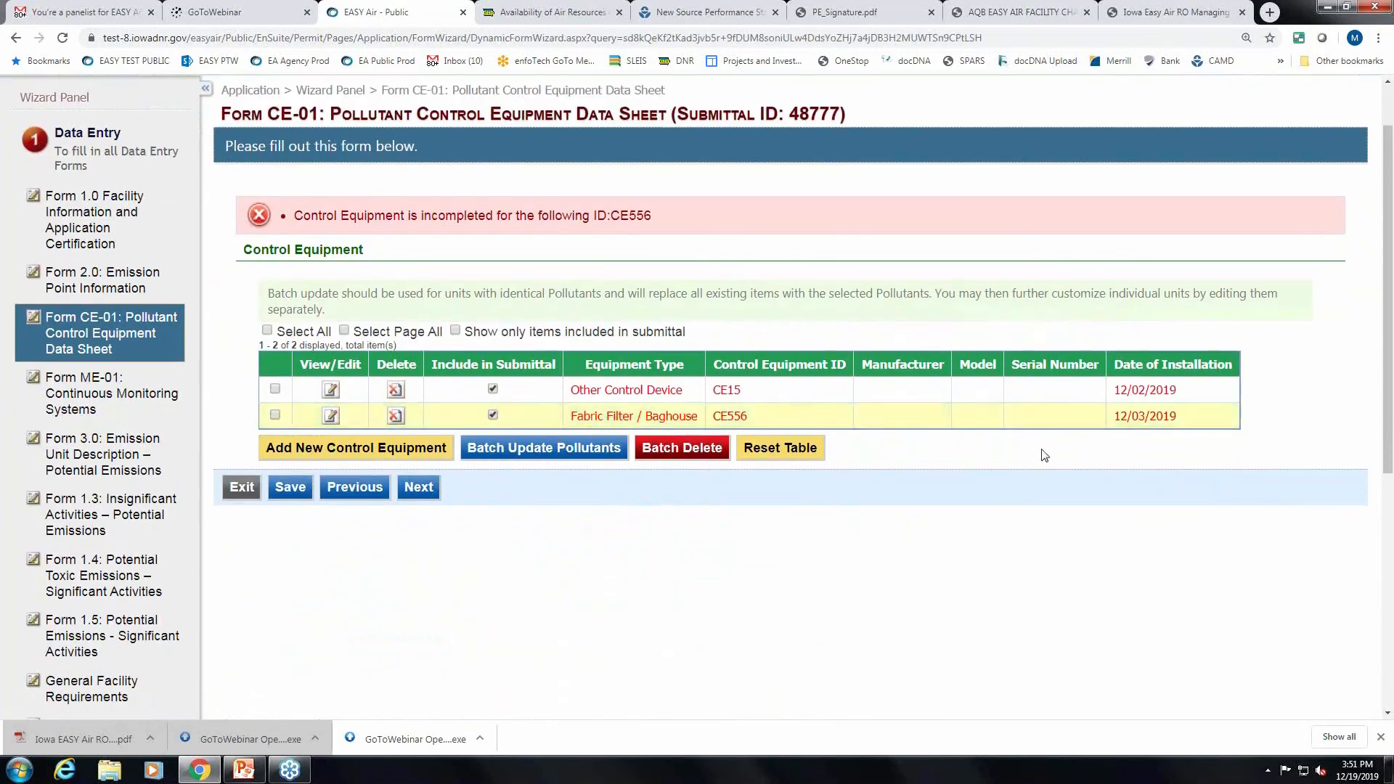
click(330, 416)
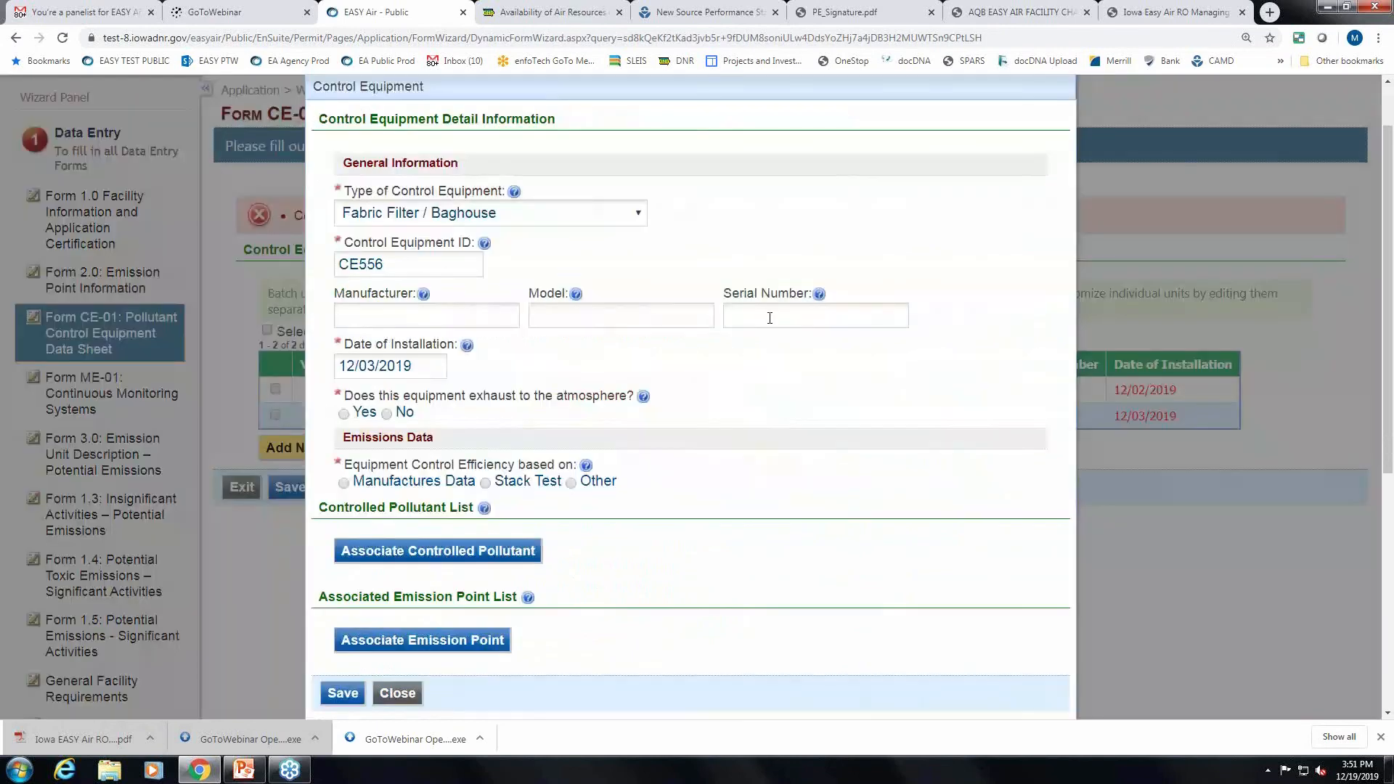
scroll(793, 316, down, 1)
click(357, 344)
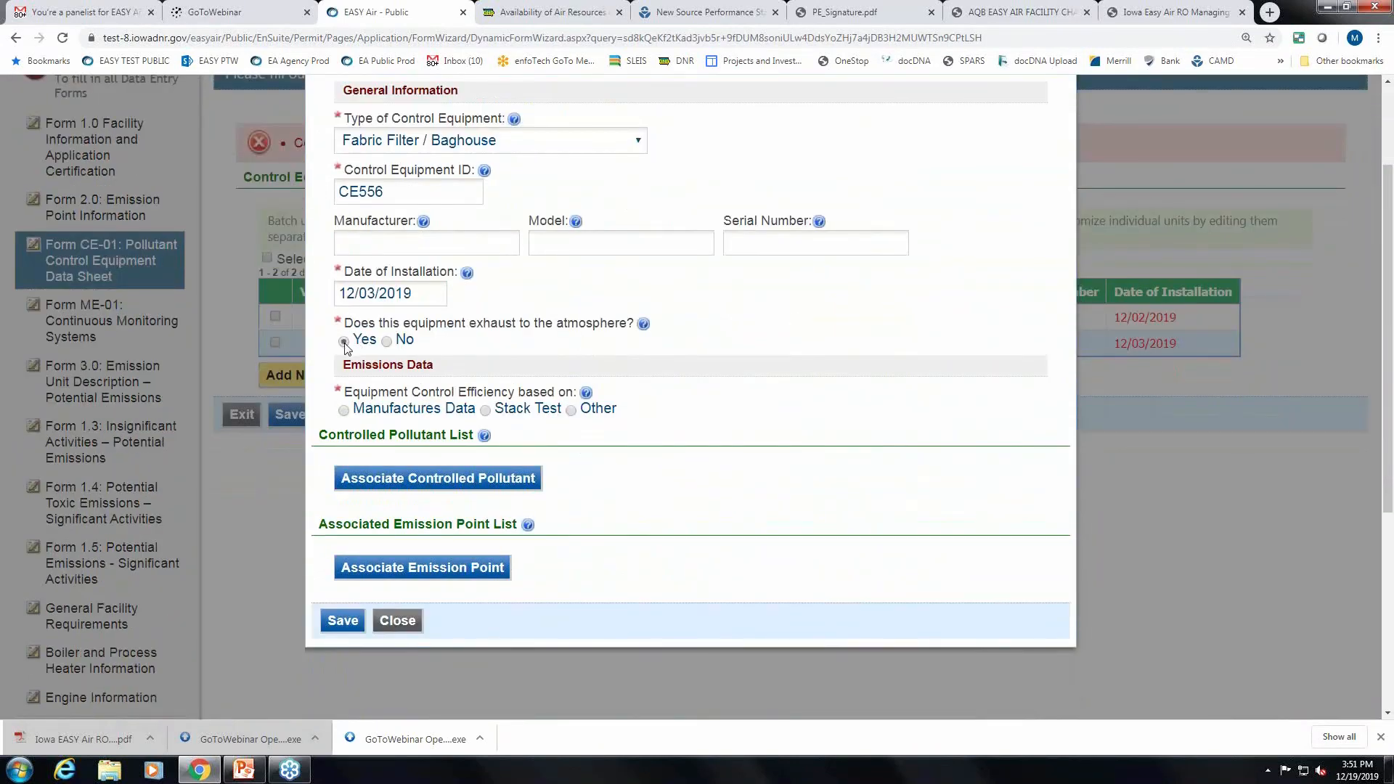
scroll(509, 363, down, 1)
click(359, 340)
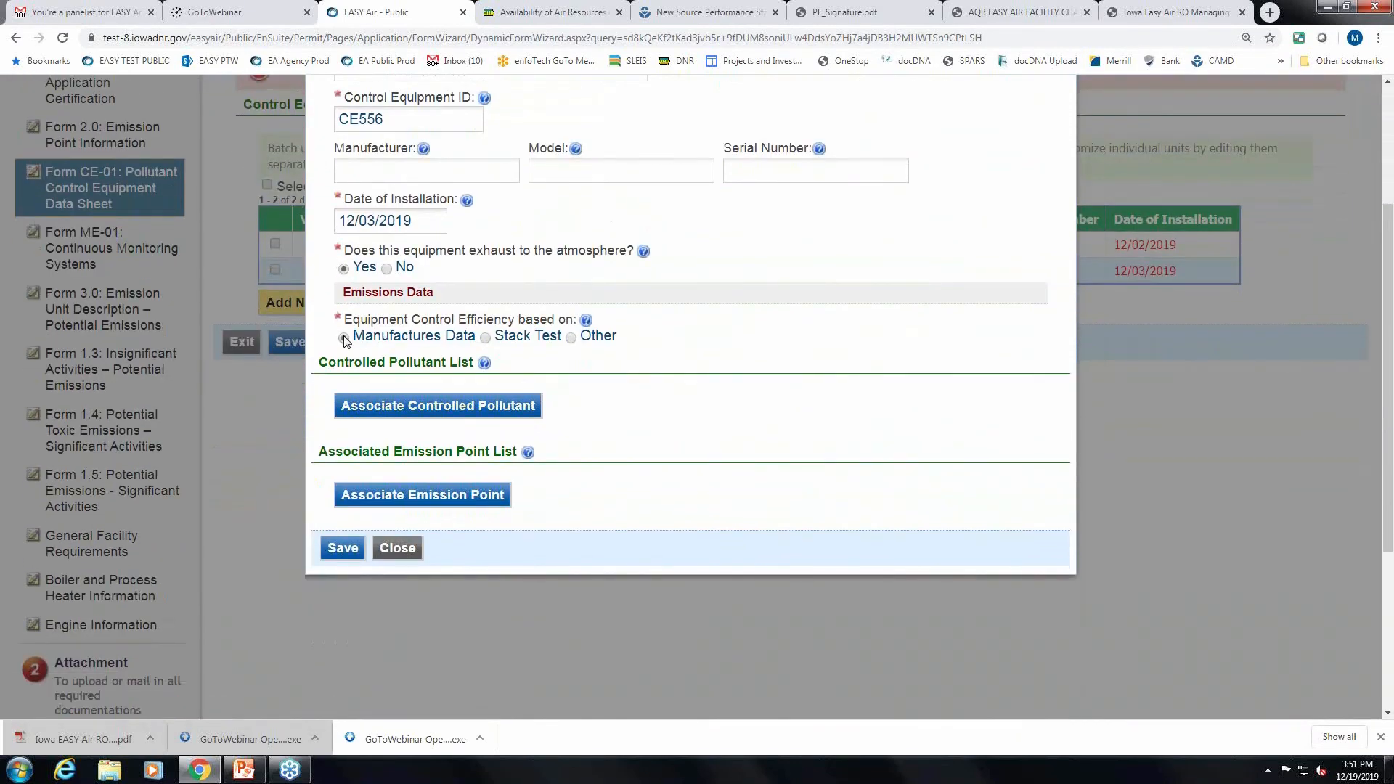
scroll(777, 366, down, 3)
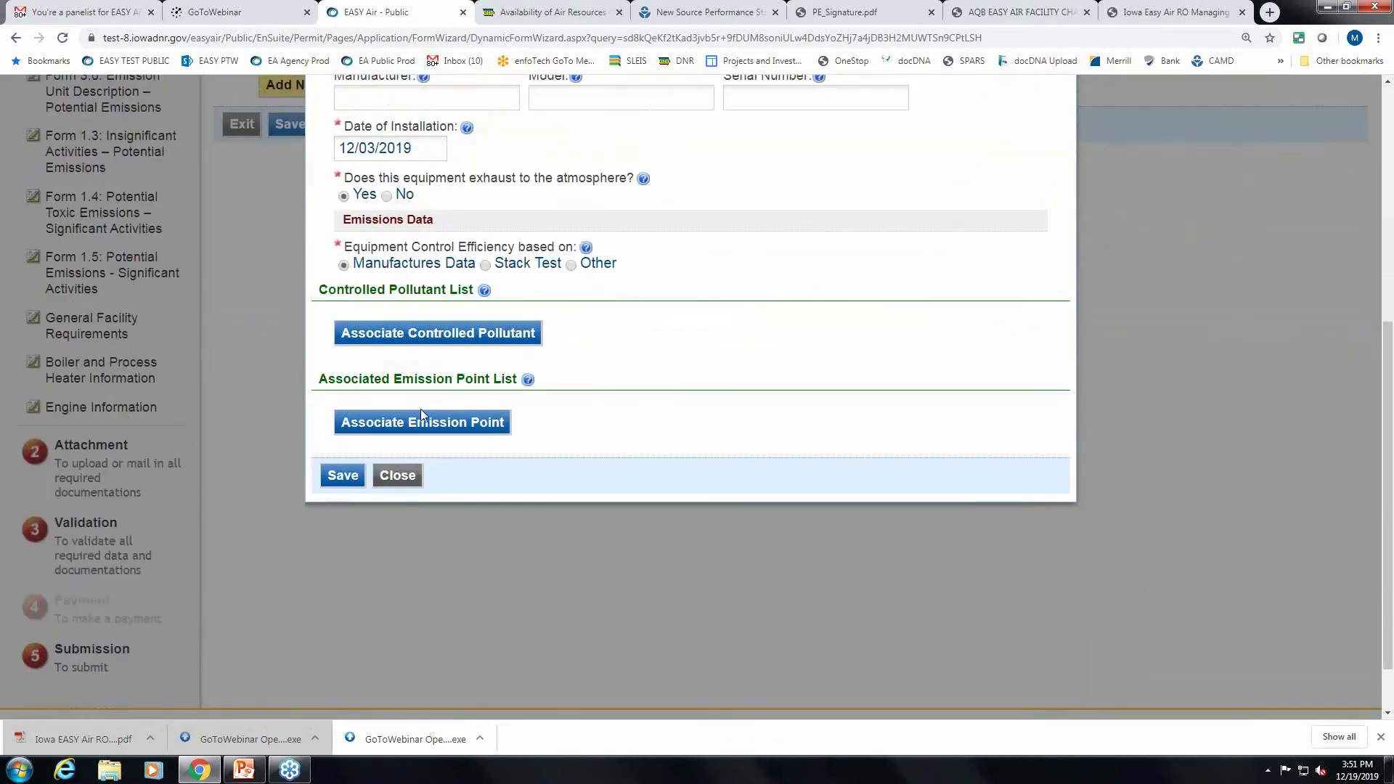
Associate Volatile Organic Compounds with 50% capture, control and combined efficiencies.
click(421, 336)
click(459, 405)
text(VO)
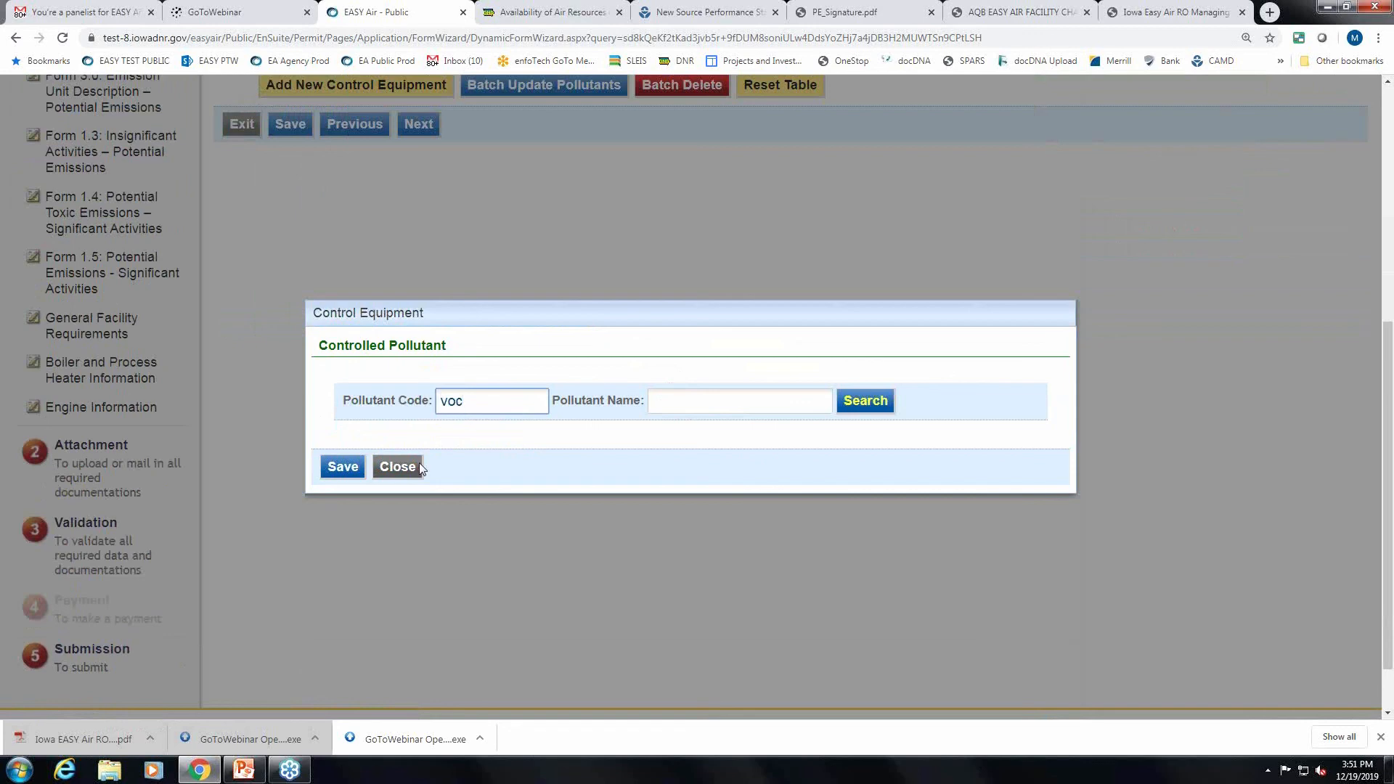
click(881, 401)
click(351, 428)
click(364, 465)
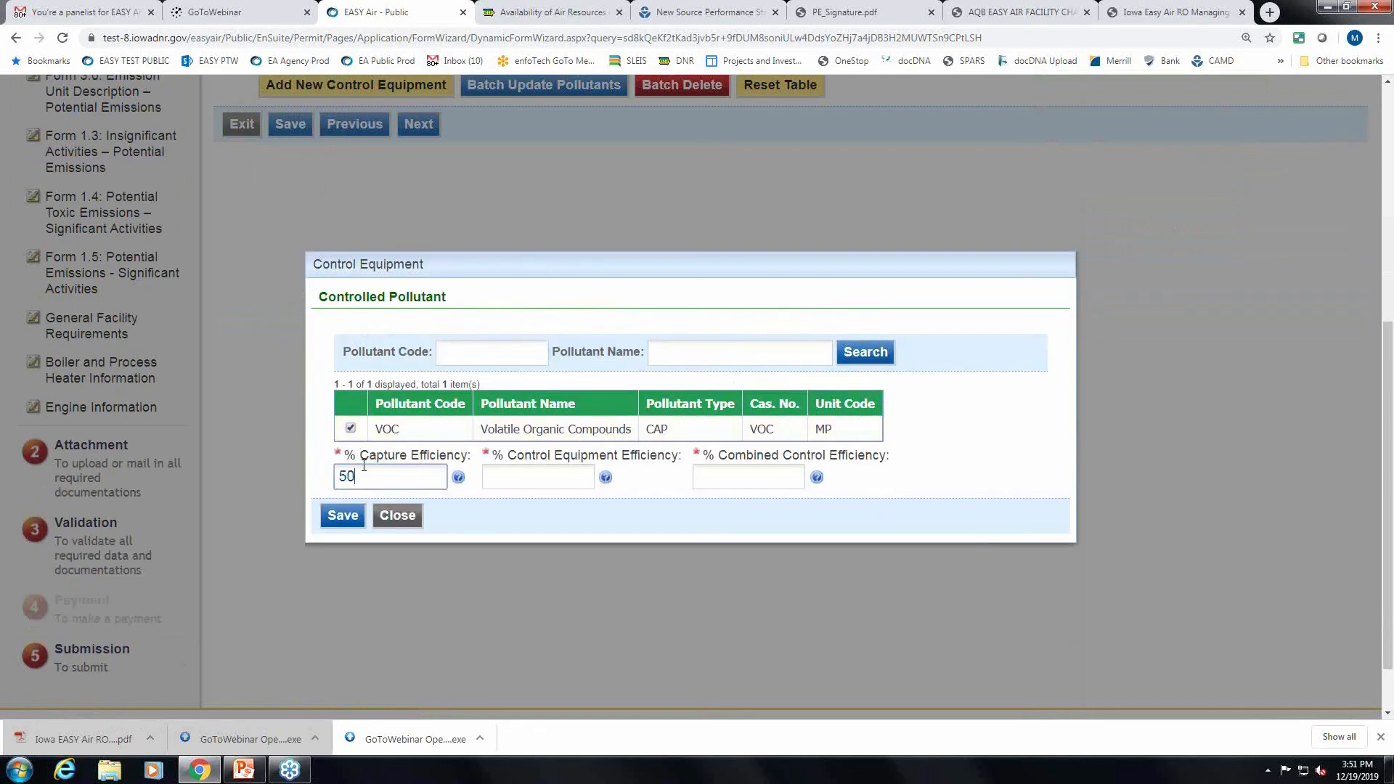
click(538, 468)
text(50)
click(758, 476)
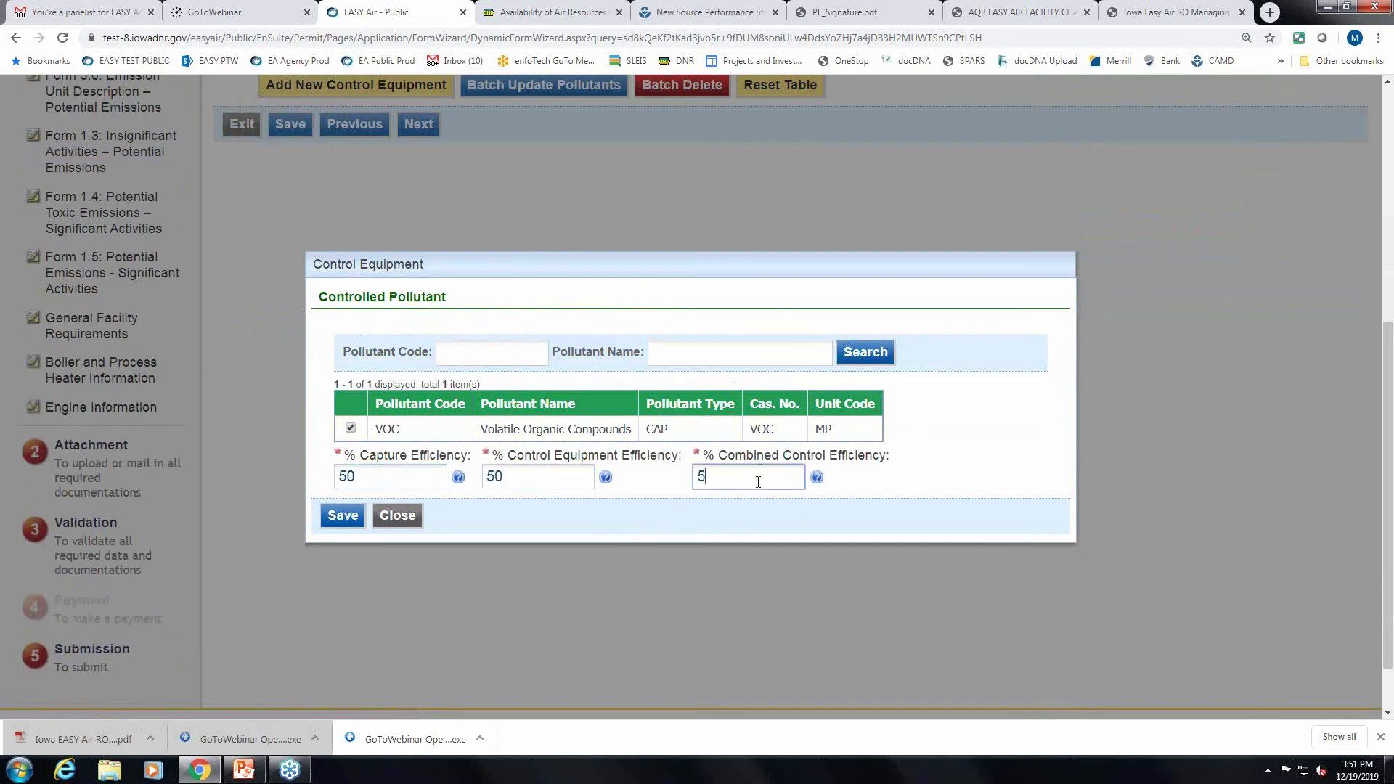
click(335, 514)
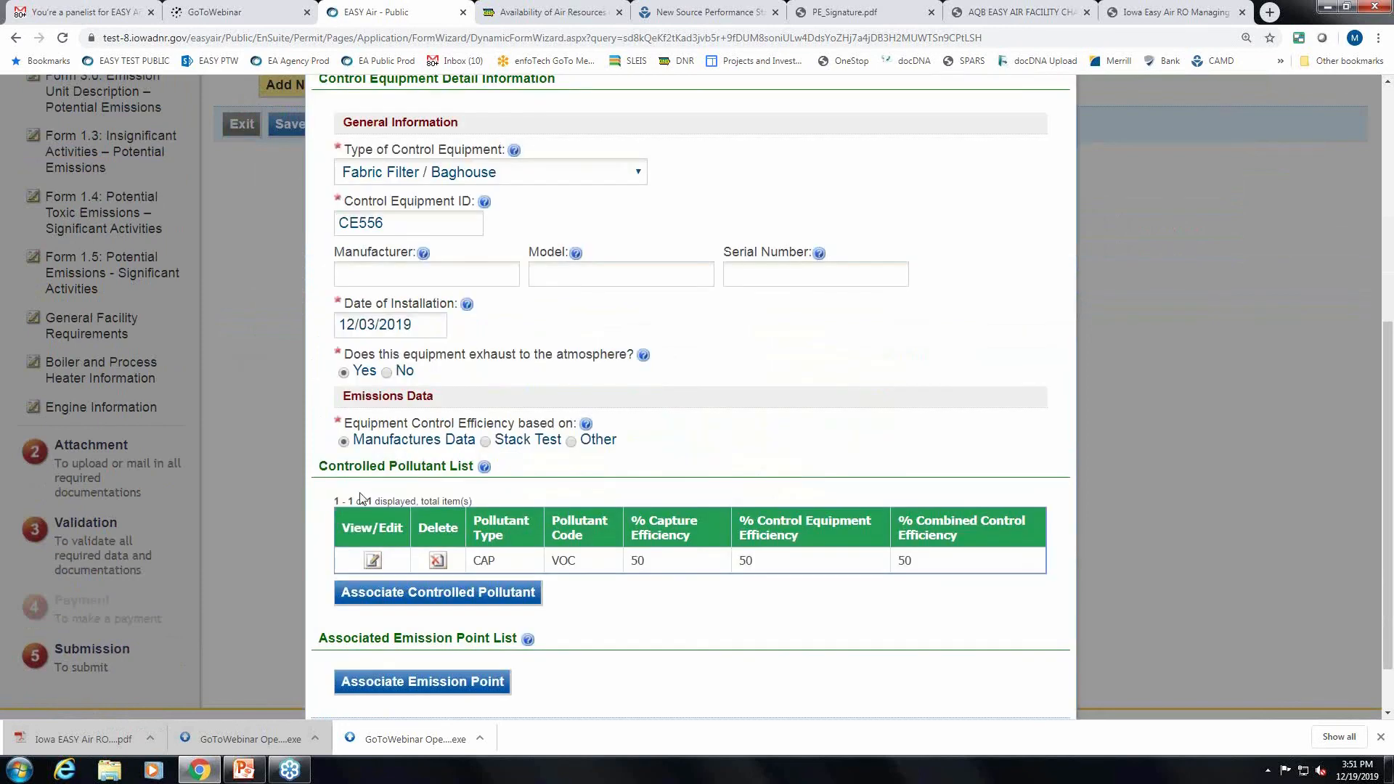
Associate emission point EP-03, save CE556 and the CE-01 form, and return to Validation.
scroll(360, 497, down, 1)
click(463, 611)
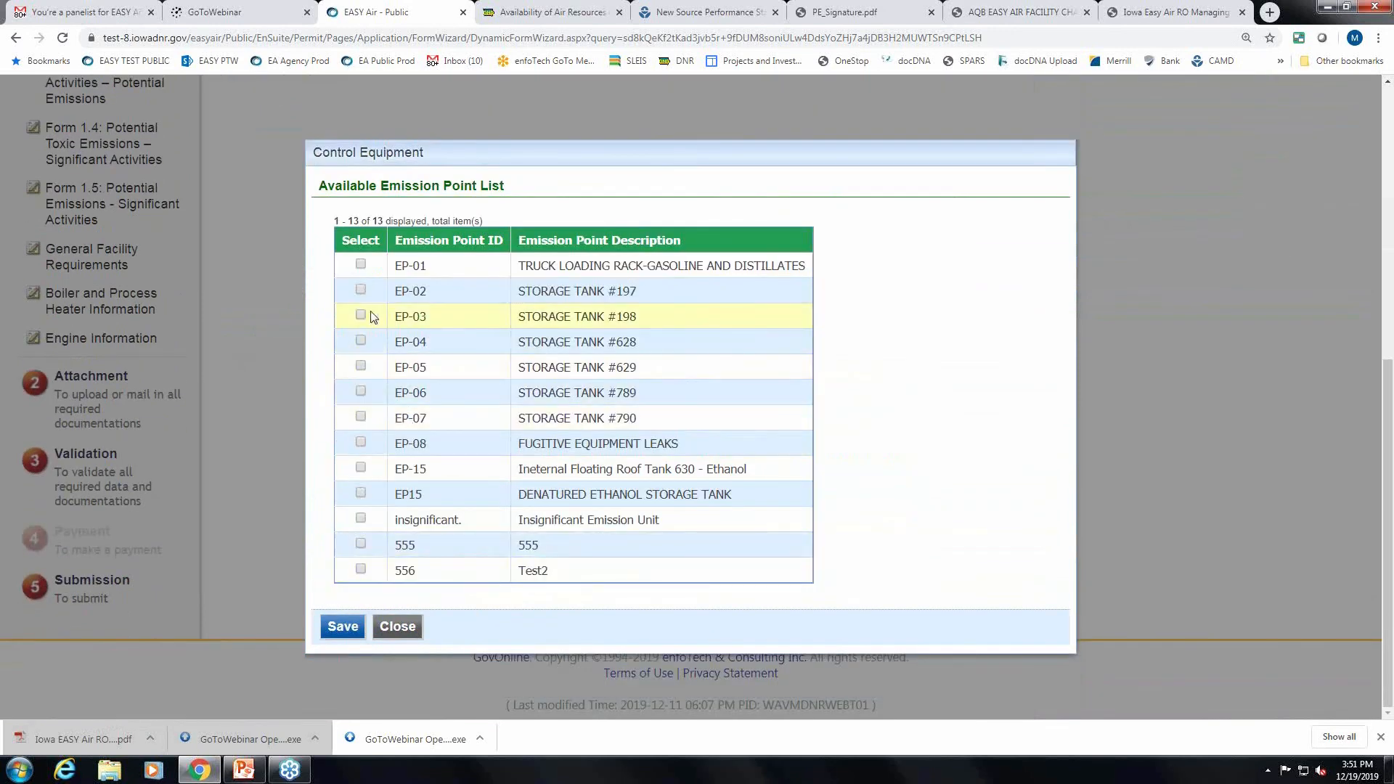
click(360, 315)
click(335, 627)
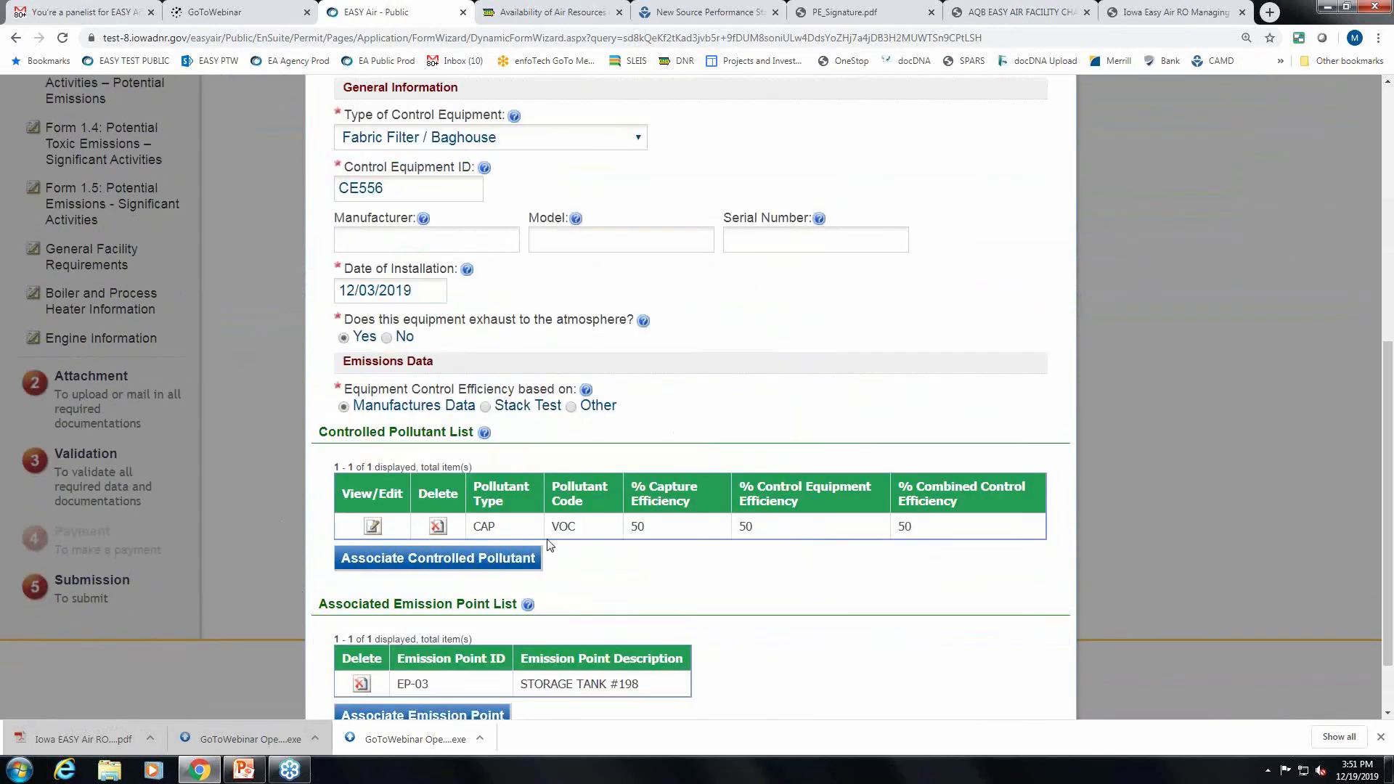
scroll(353, 682, down, 1)
click(353, 690)
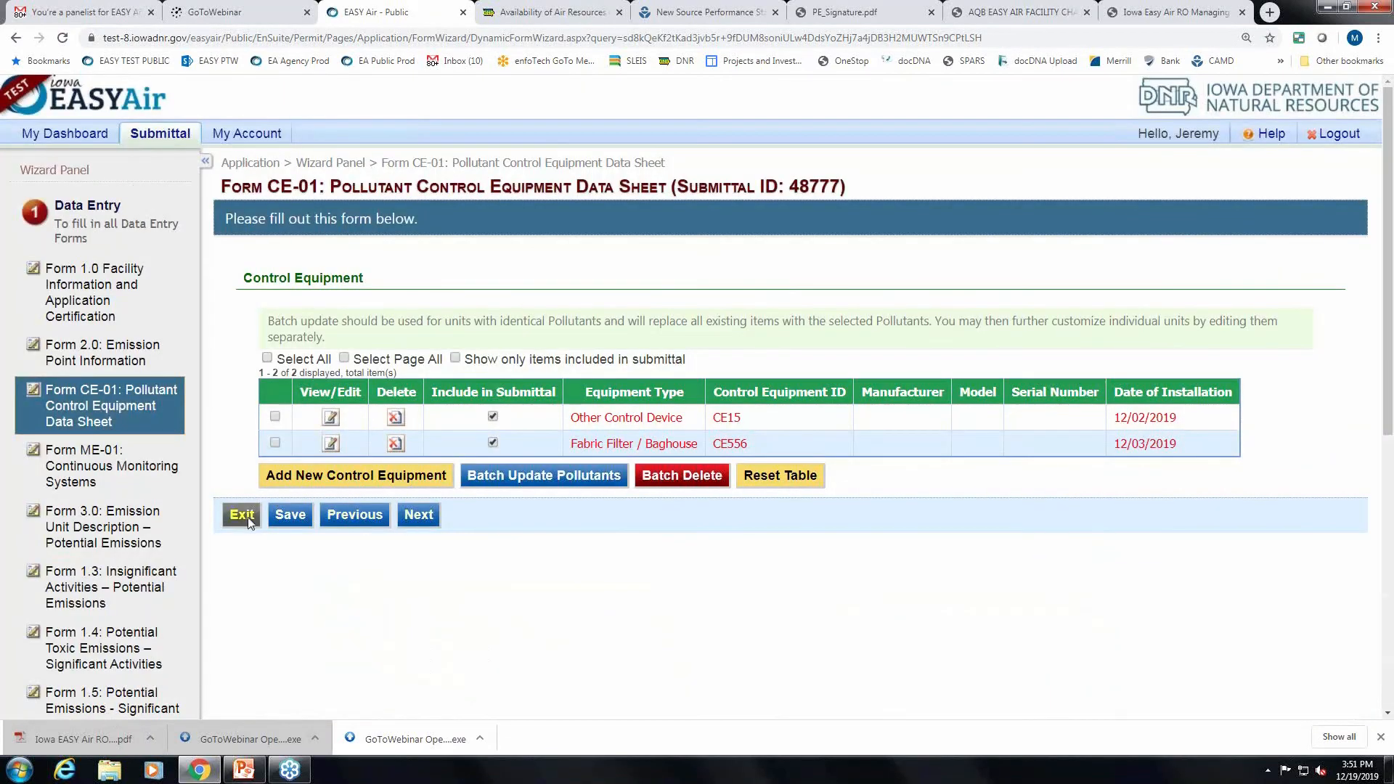
click(290, 515)
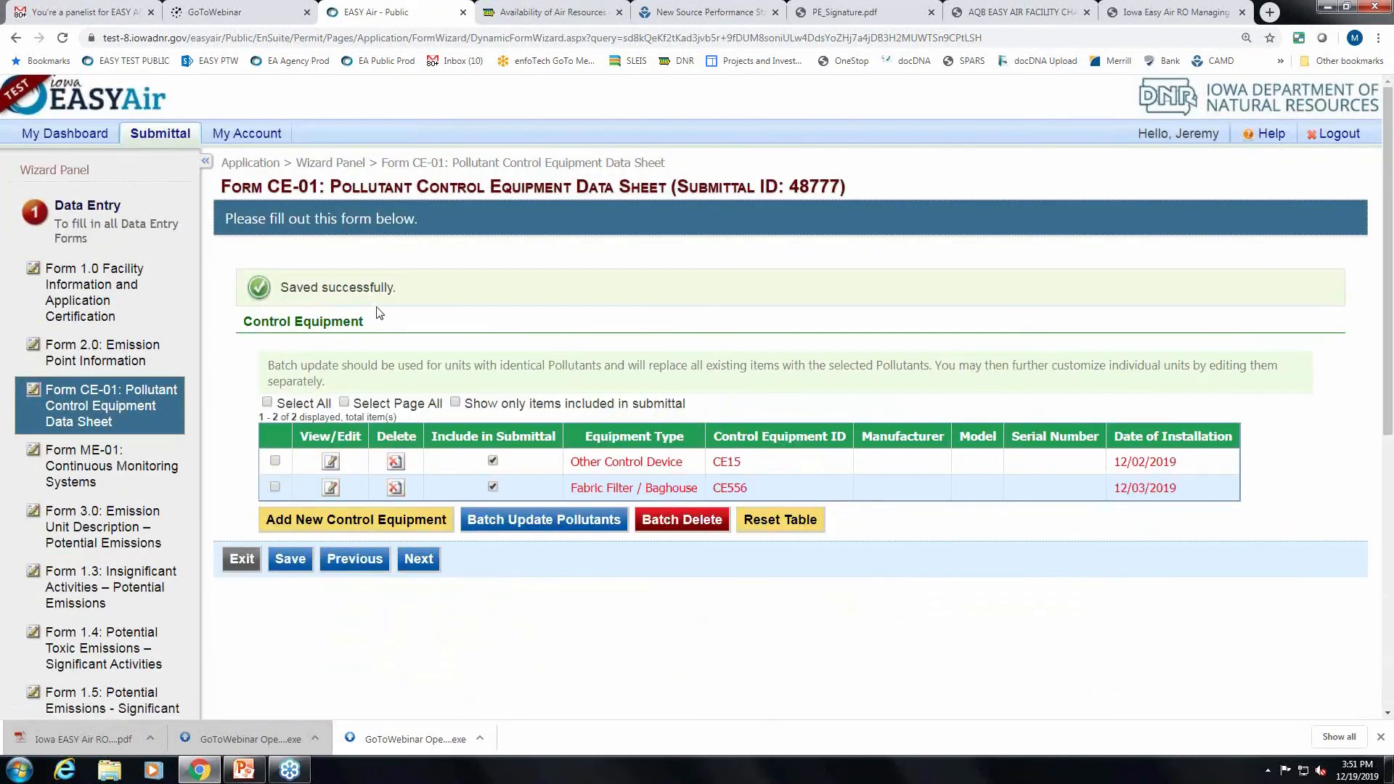
scroll(69, 498, down, 6)
click(109, 555)
Check that all forms and attachments pass validation, then proceed to submission.
scroll(1084, 489, down, 1)
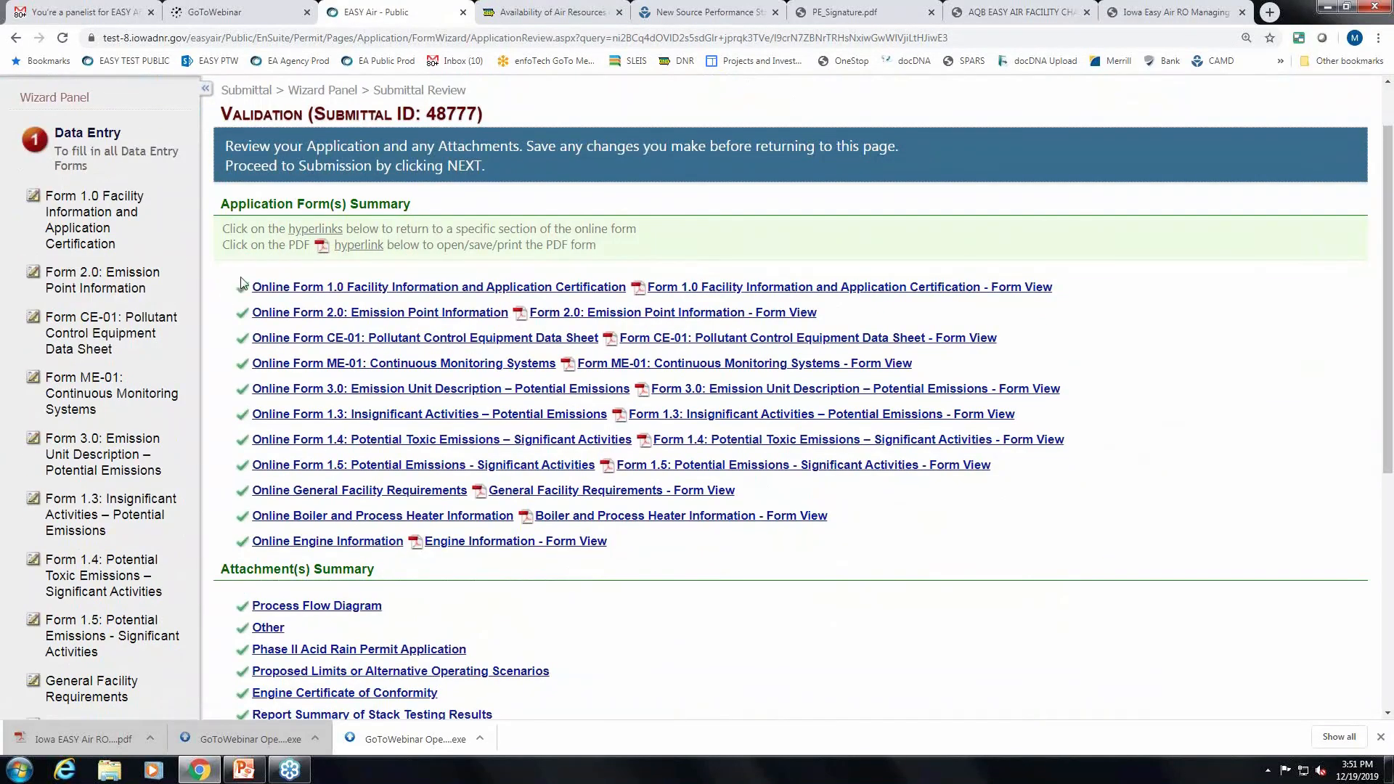
scroll(242, 525, down, 2)
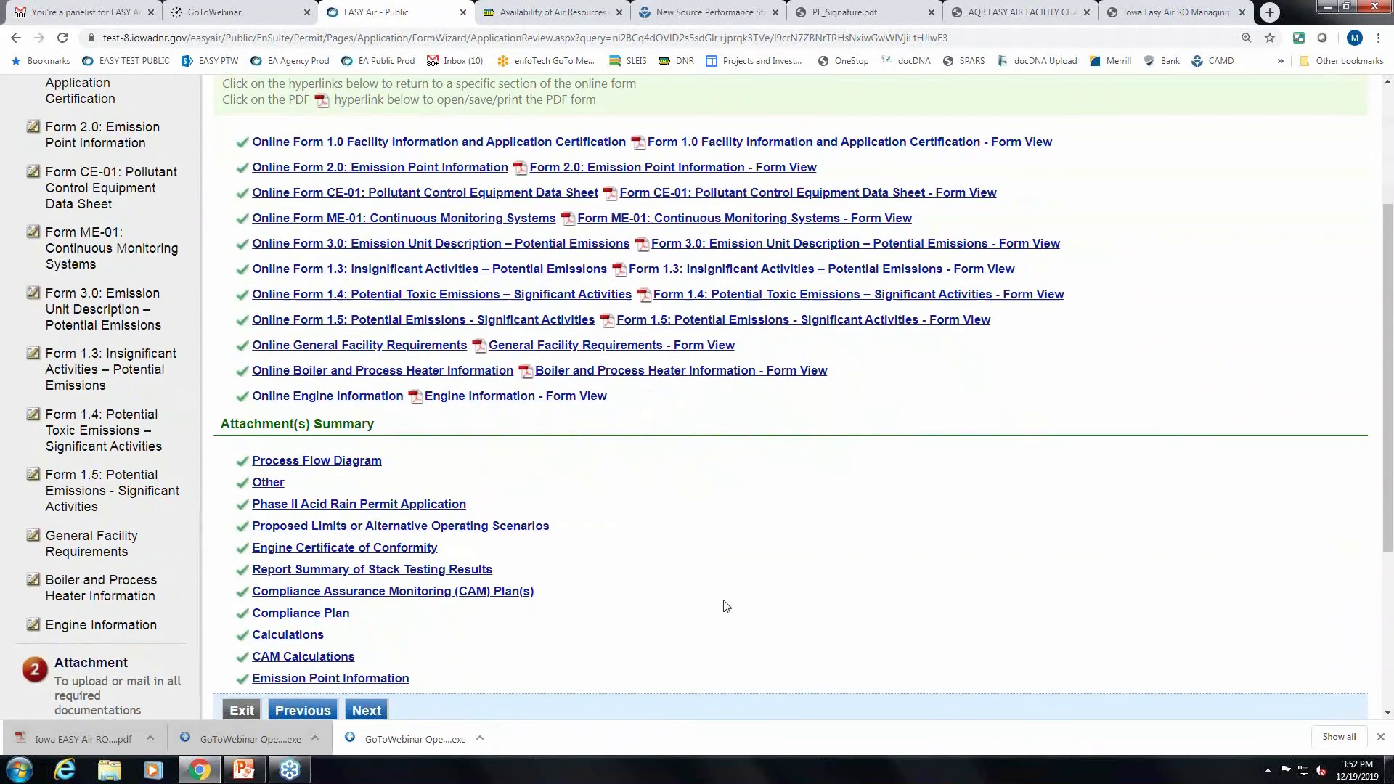
scroll(726, 606, up, 2)
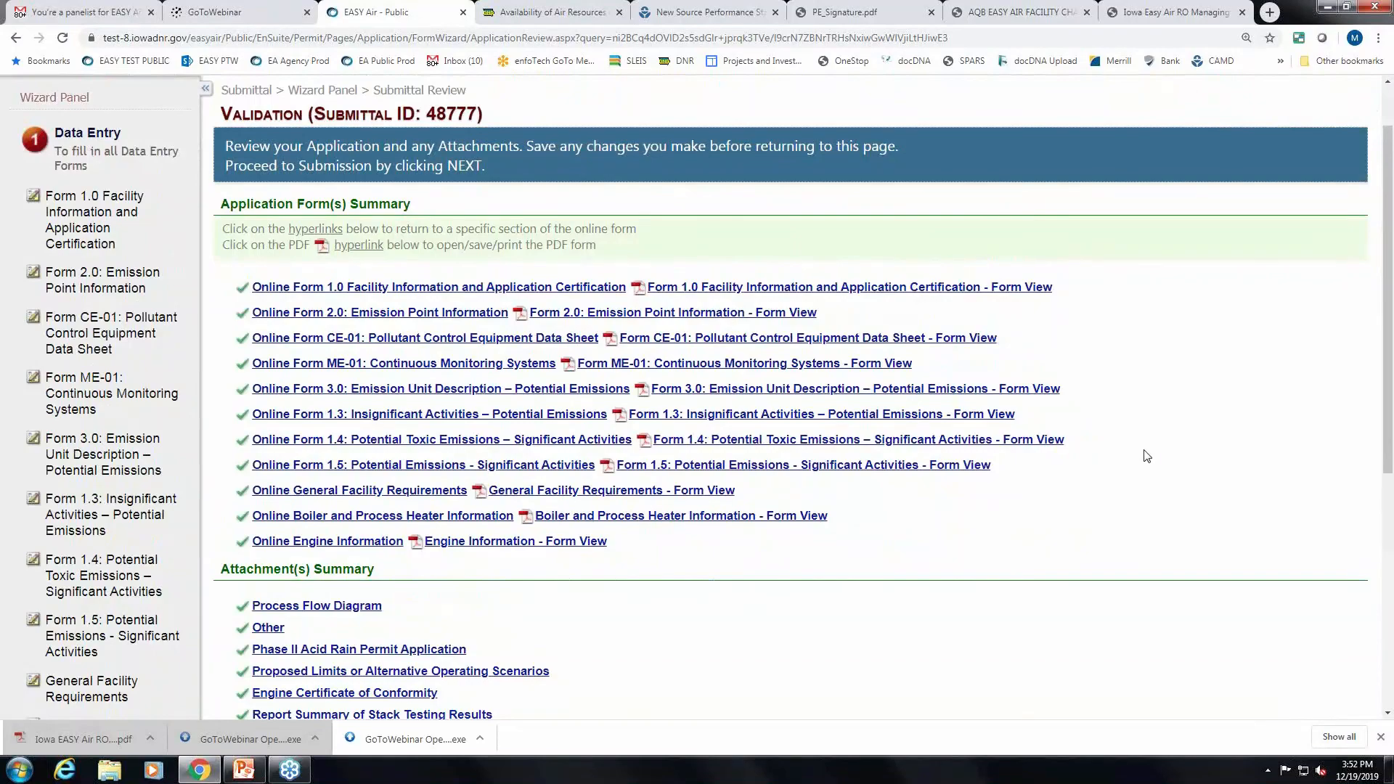
scroll(1148, 457, down, 5)
scroll(1151, 450, up, 3)
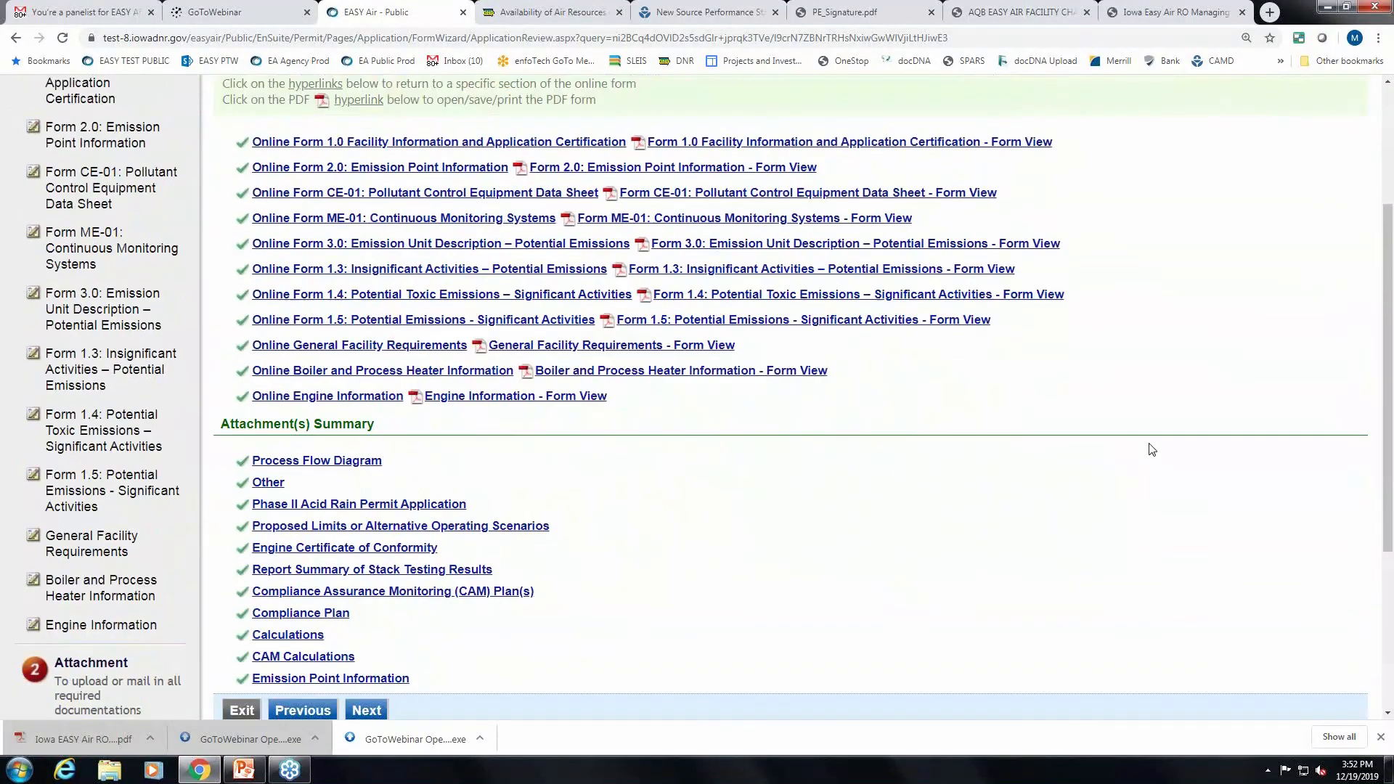
scroll(1151, 450, down, 1)
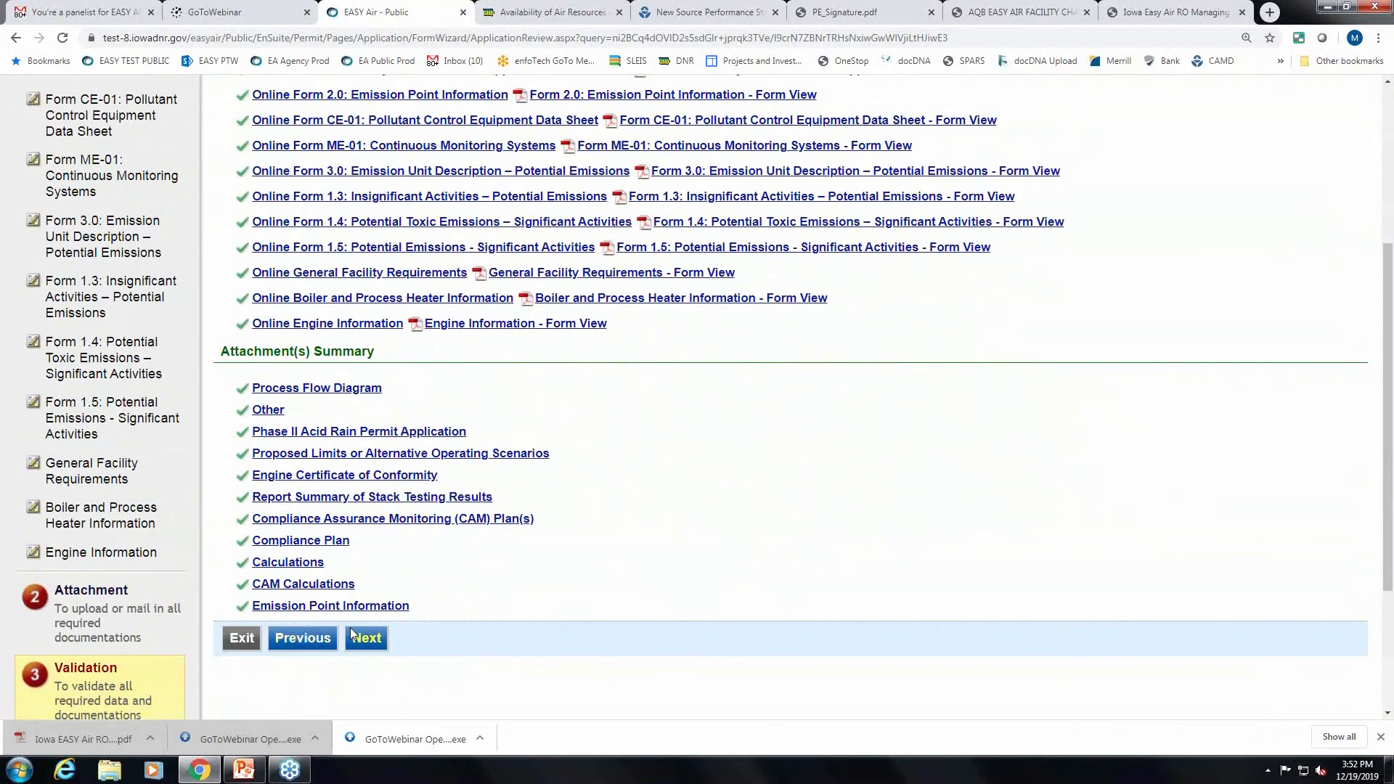
click(384, 645)
Enter the answer to the certification security question and the certification PIN.
scroll(955, 594, down, 1)
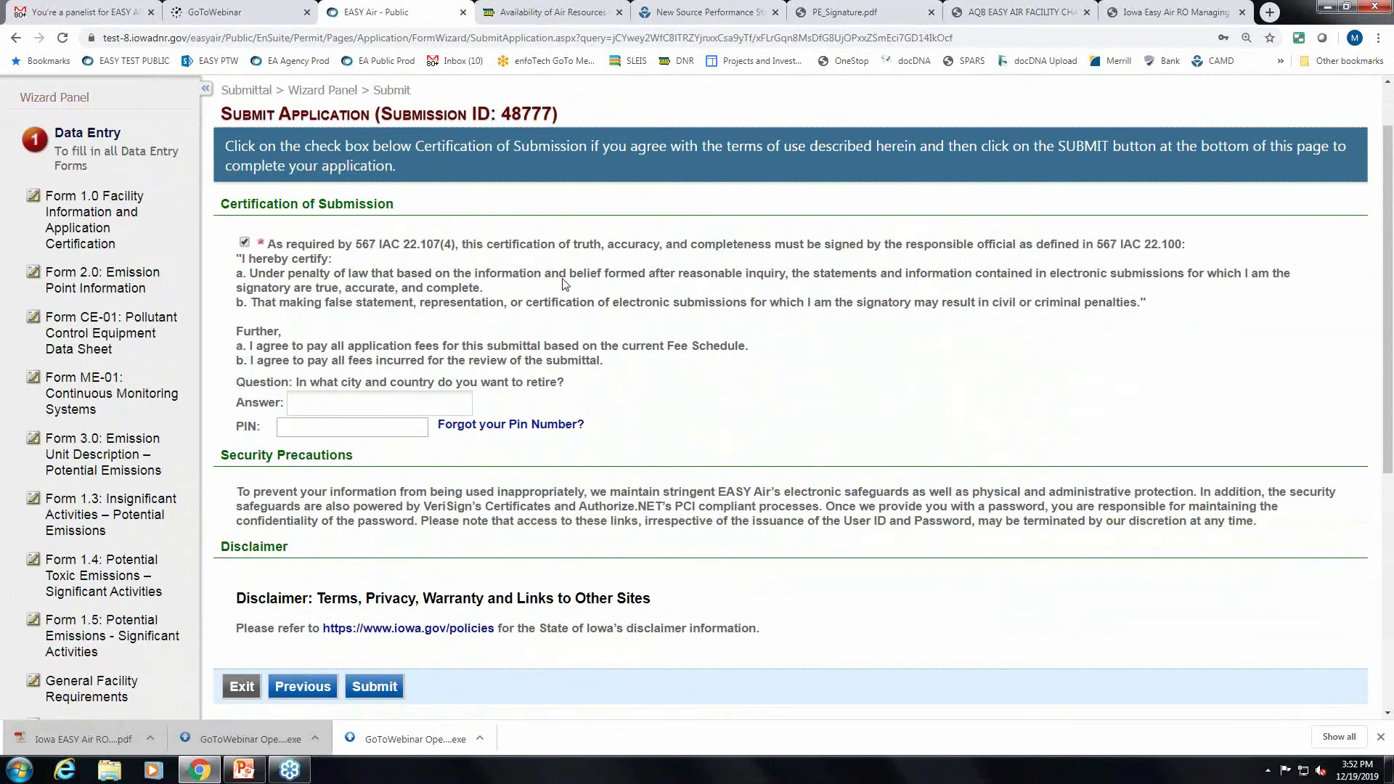
click(353, 402)
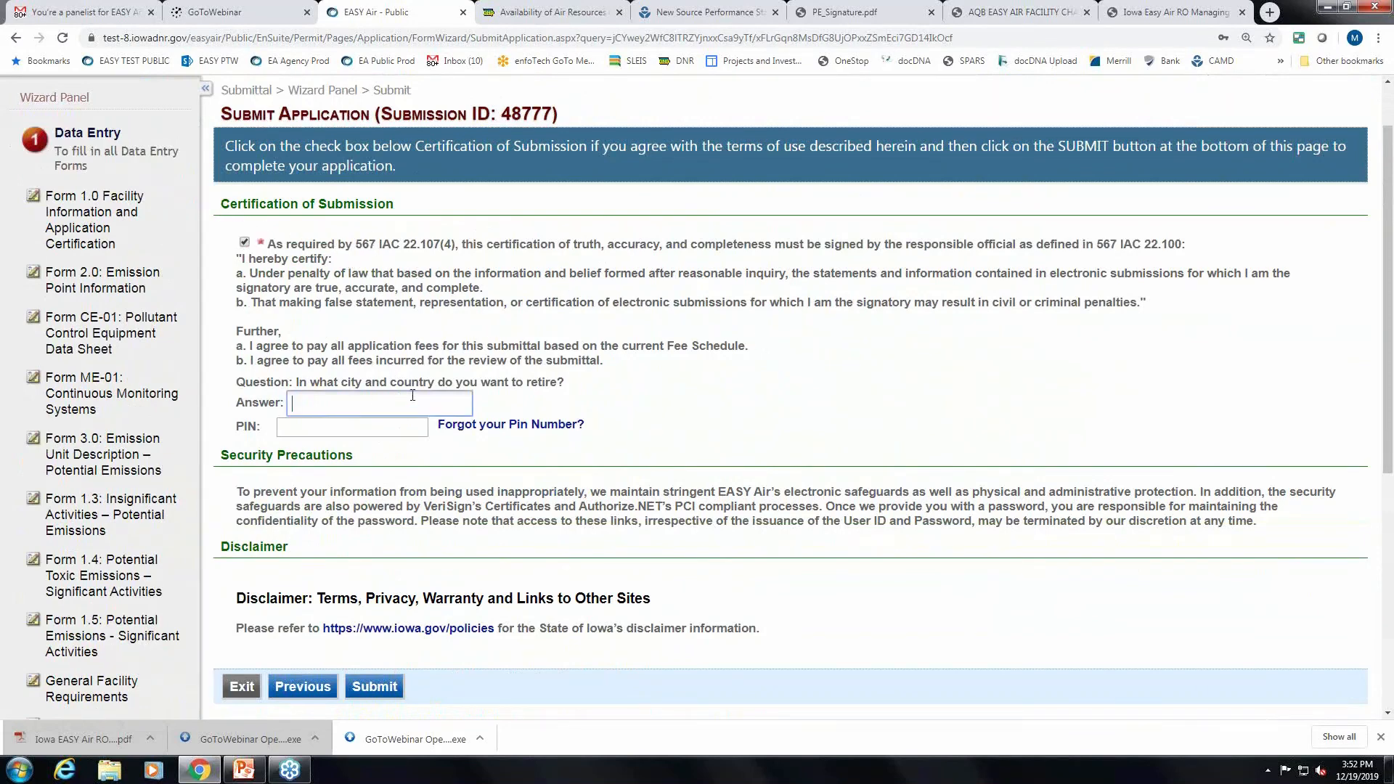
click(355, 428)
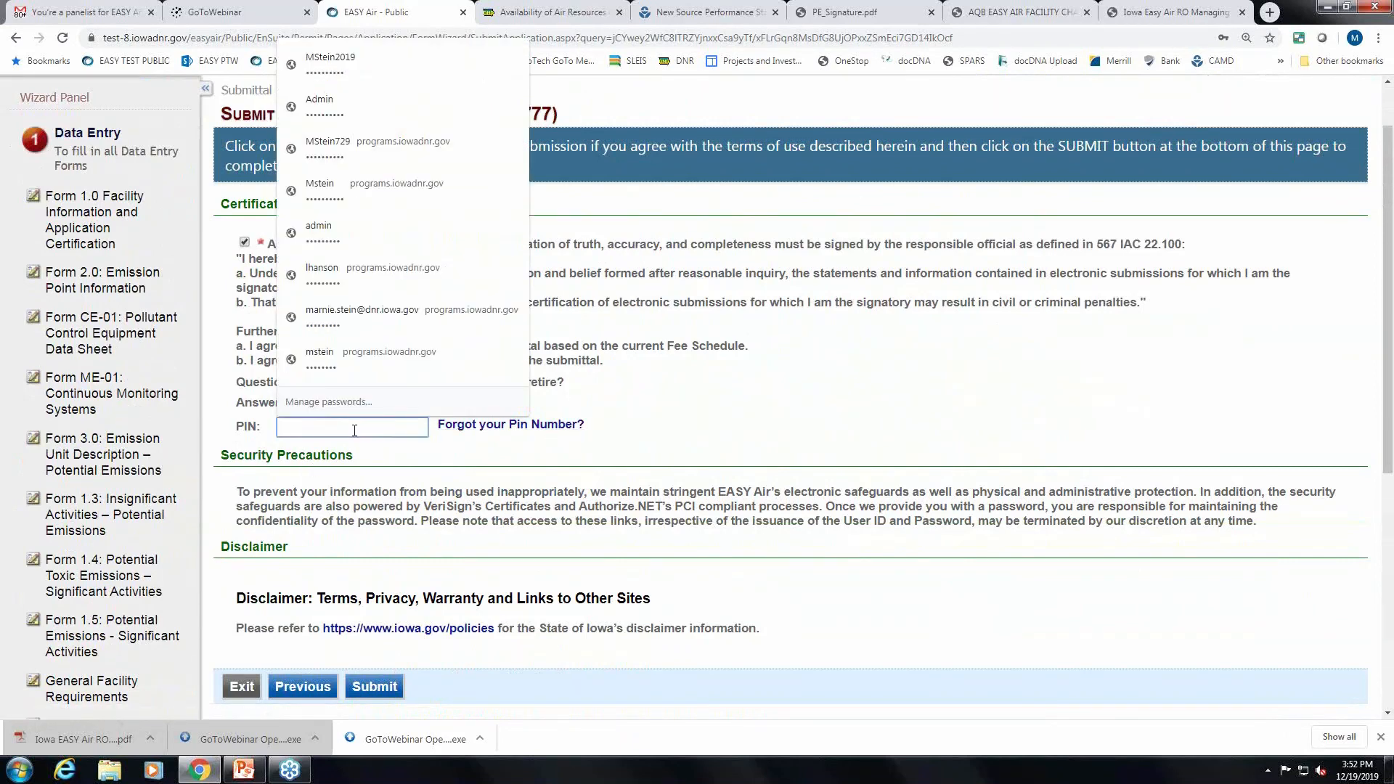
text(••••)
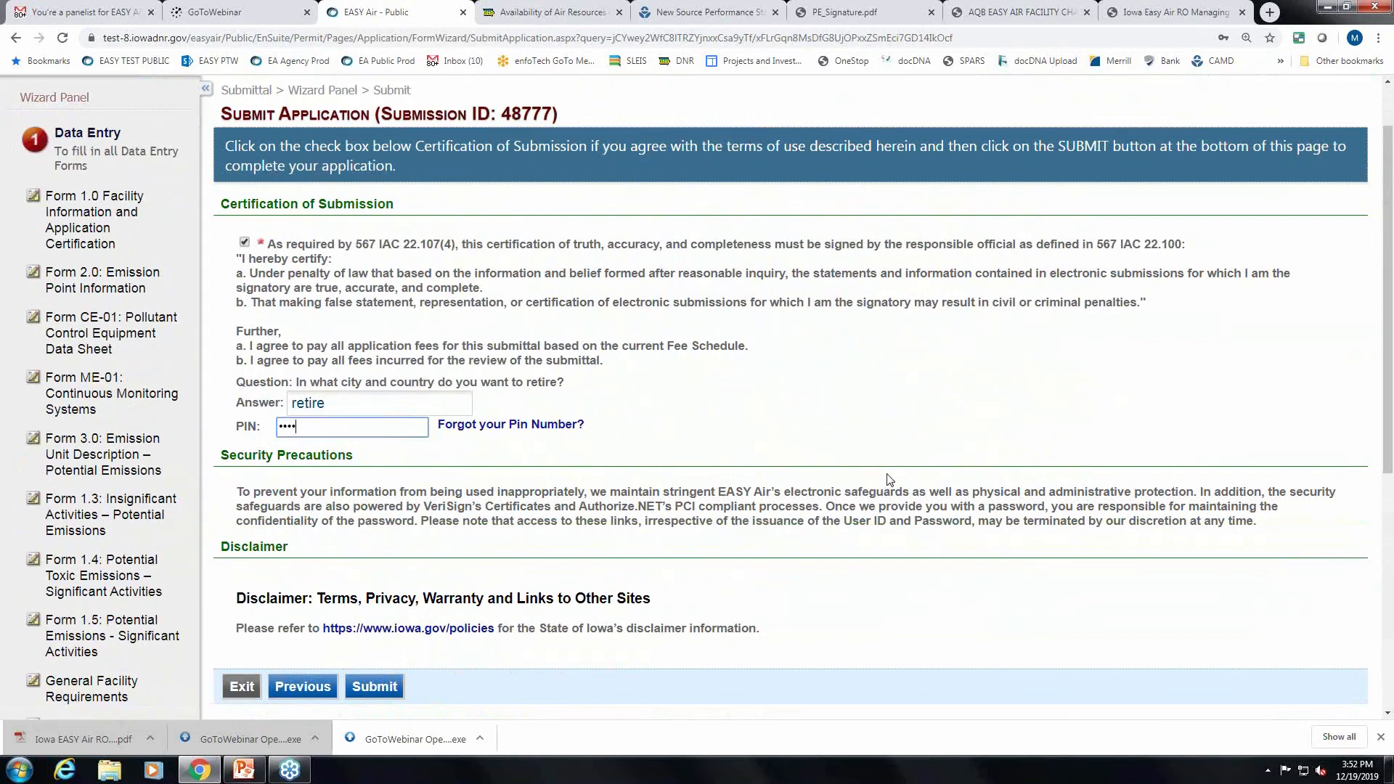
Review the certification page and submit the Title V application.
scroll(887, 479, down, 1)
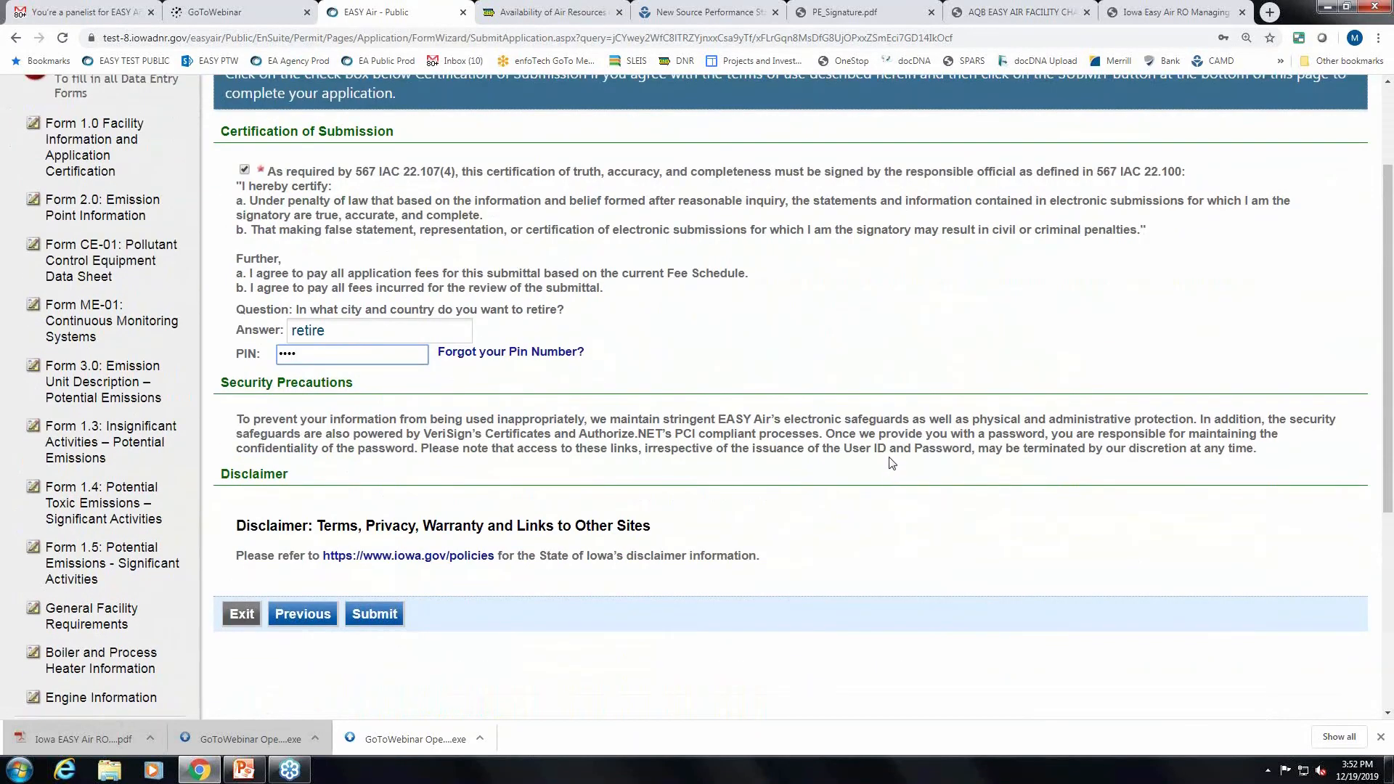
scroll(900, 464, up, 1)
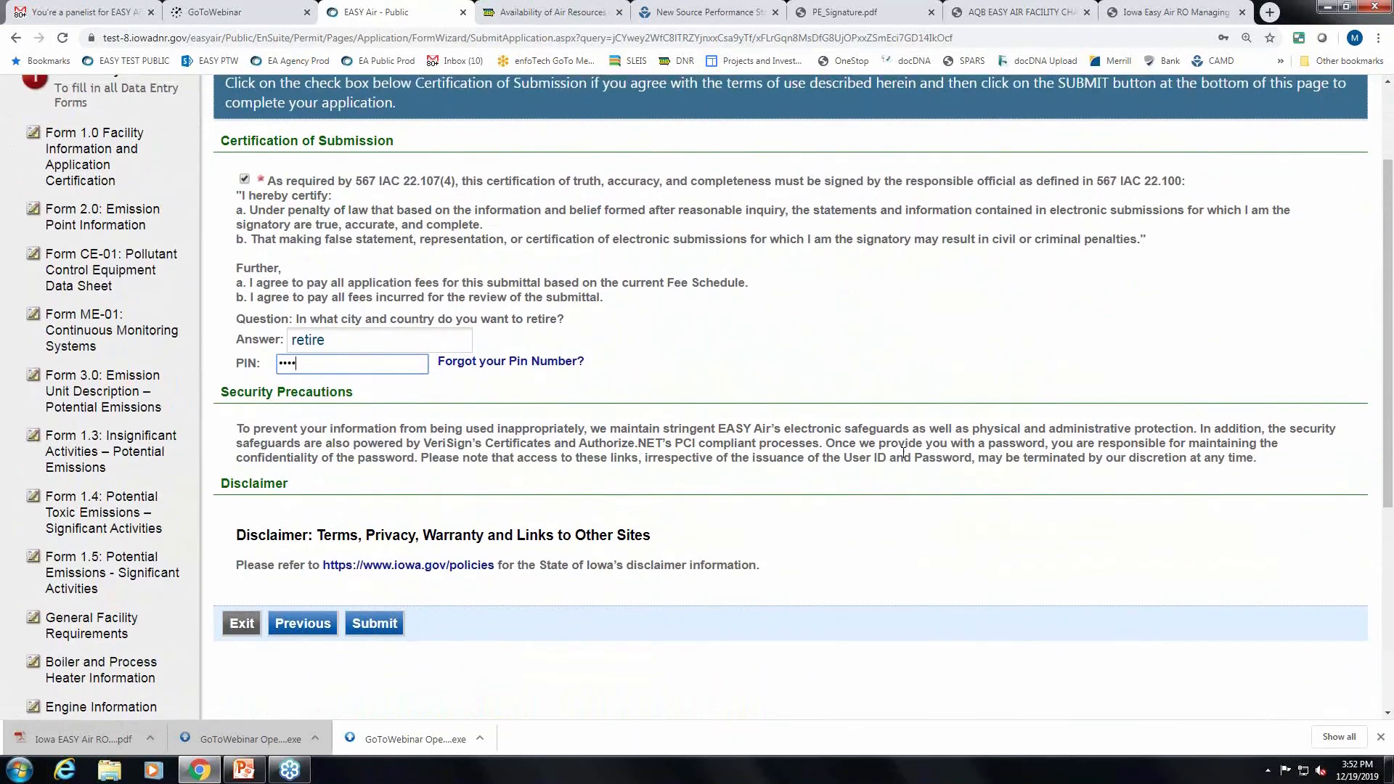
scroll(904, 459, down, 1)
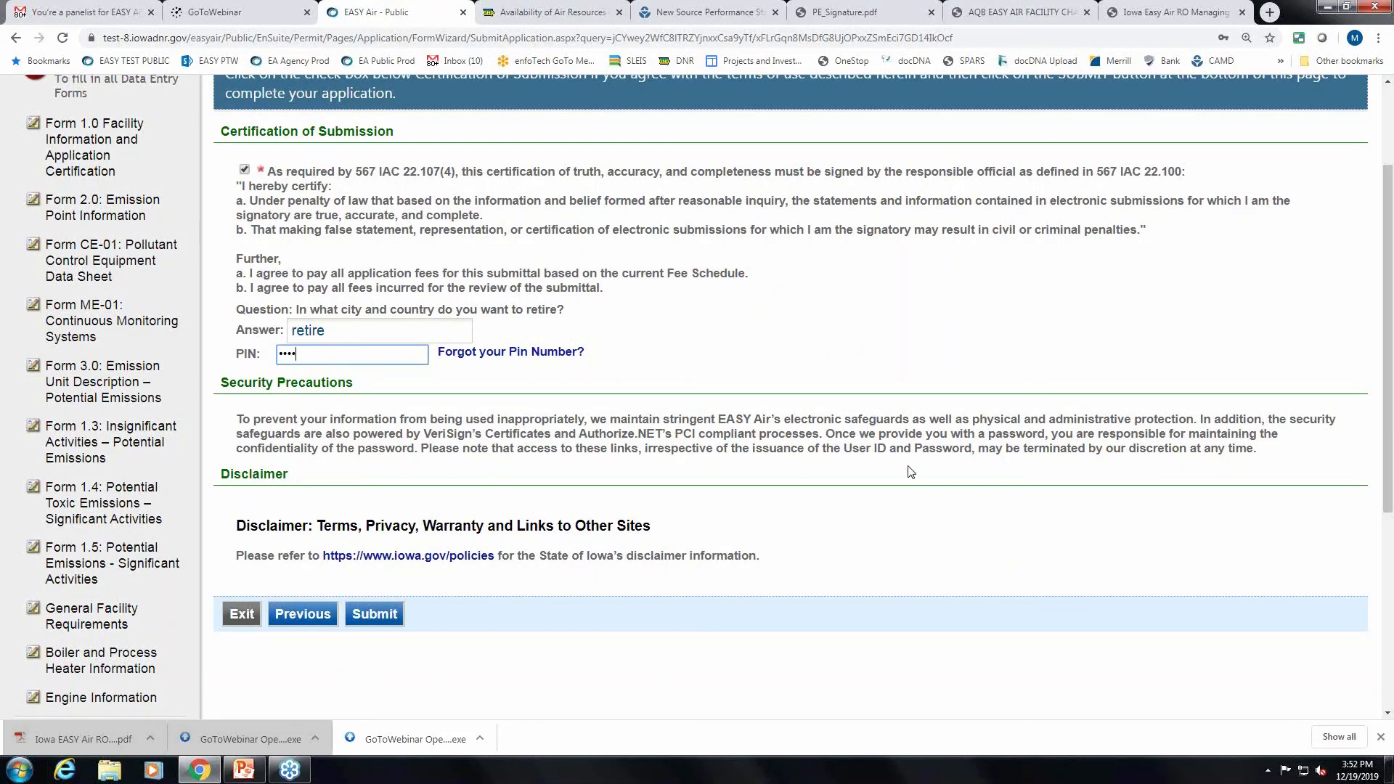
scroll(910, 468, down, 2)
scroll(908, 467, up, 2)
scroll(685, 482, up, 2)
scroll(684, 482, up, 1)
scroll(731, 473, down, 2)
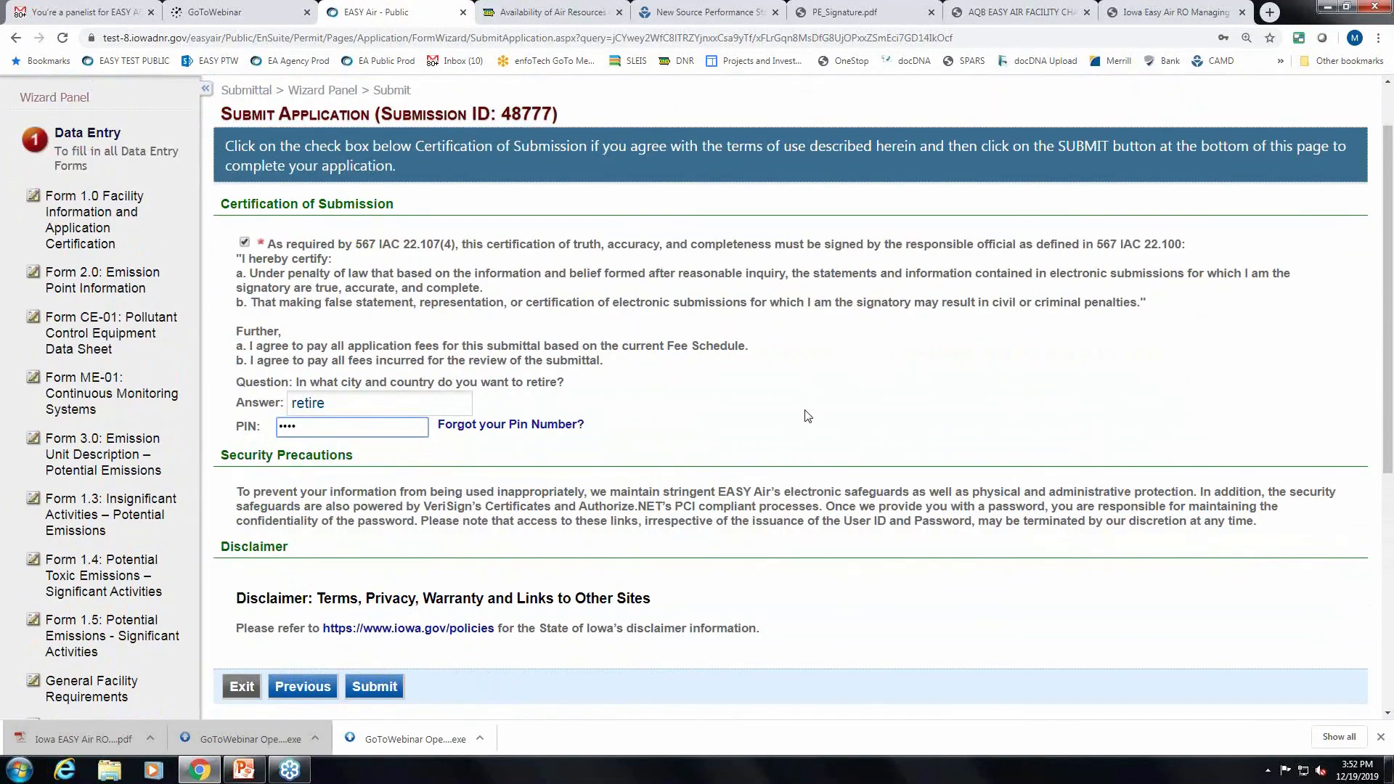
scroll(803, 414, down, 1)
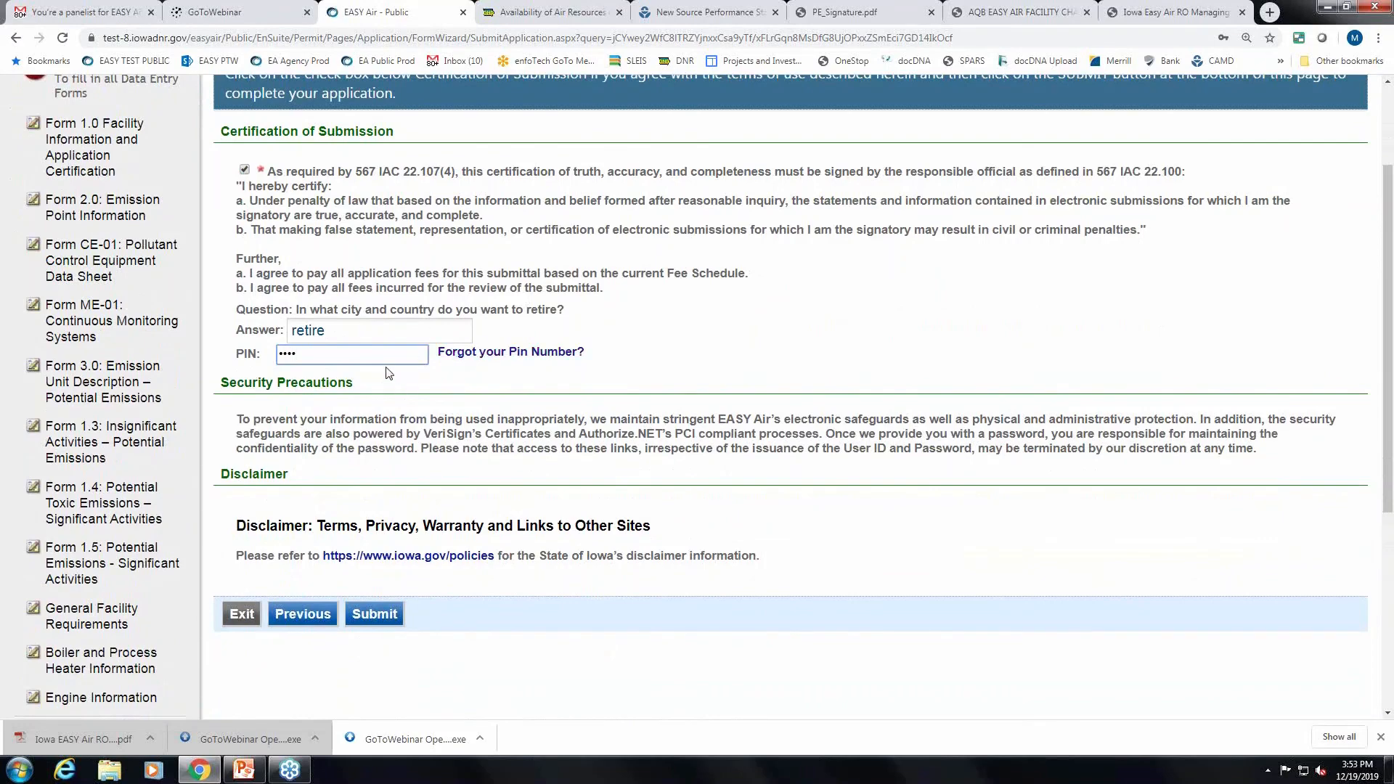
scroll(645, 413, down, 1)
click(376, 469)
Select the submittal ID and review the listed forms, mailed attachments and certification details.
scroll(1024, 471, up, 2)
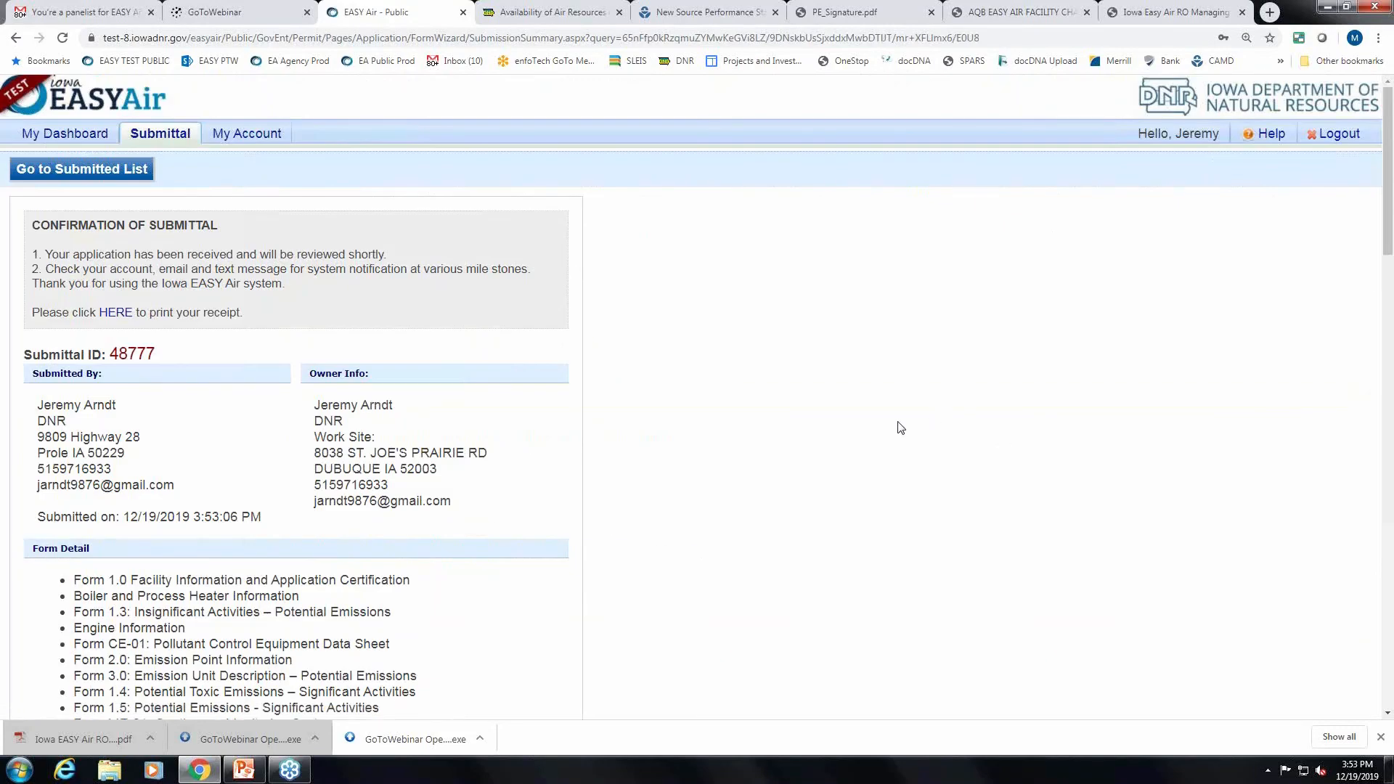
scroll(901, 427, down, 1)
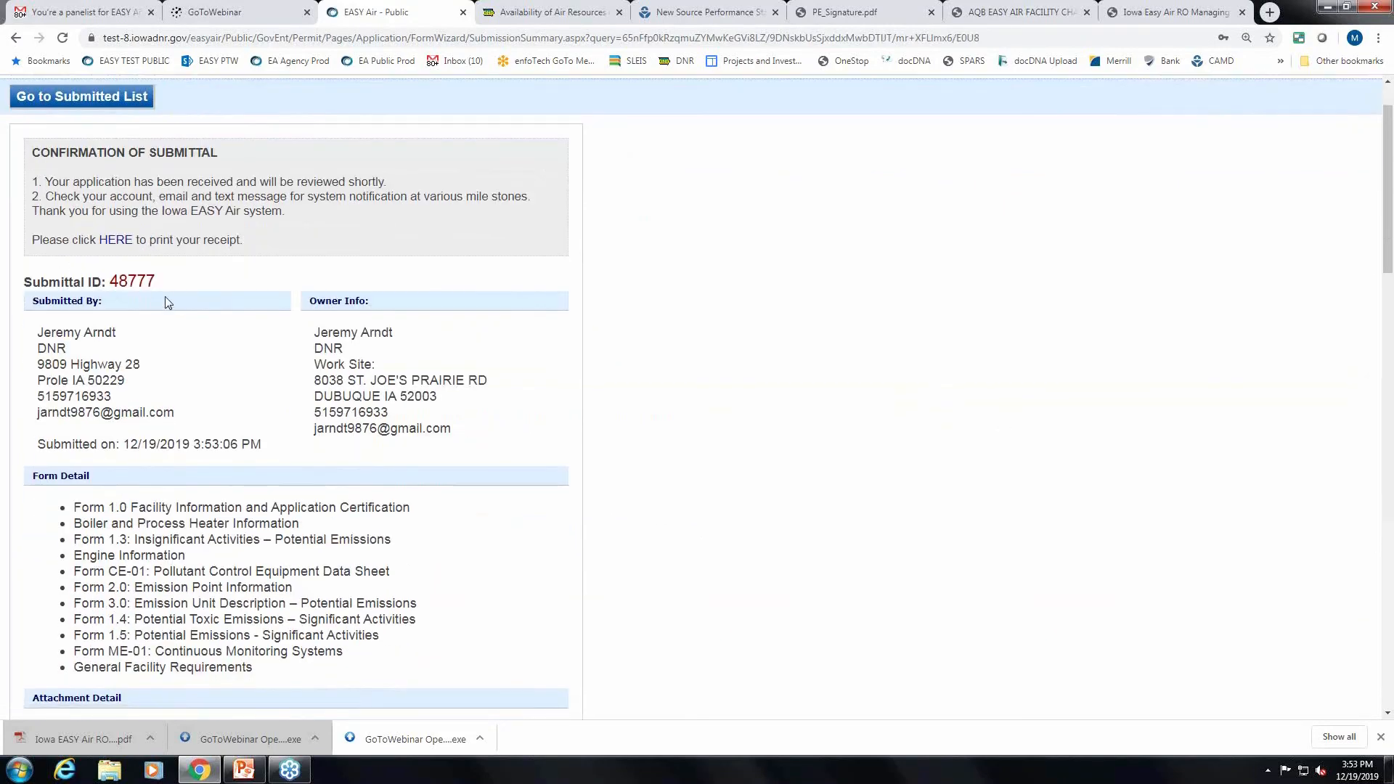
drag(163, 289, 107, 282)
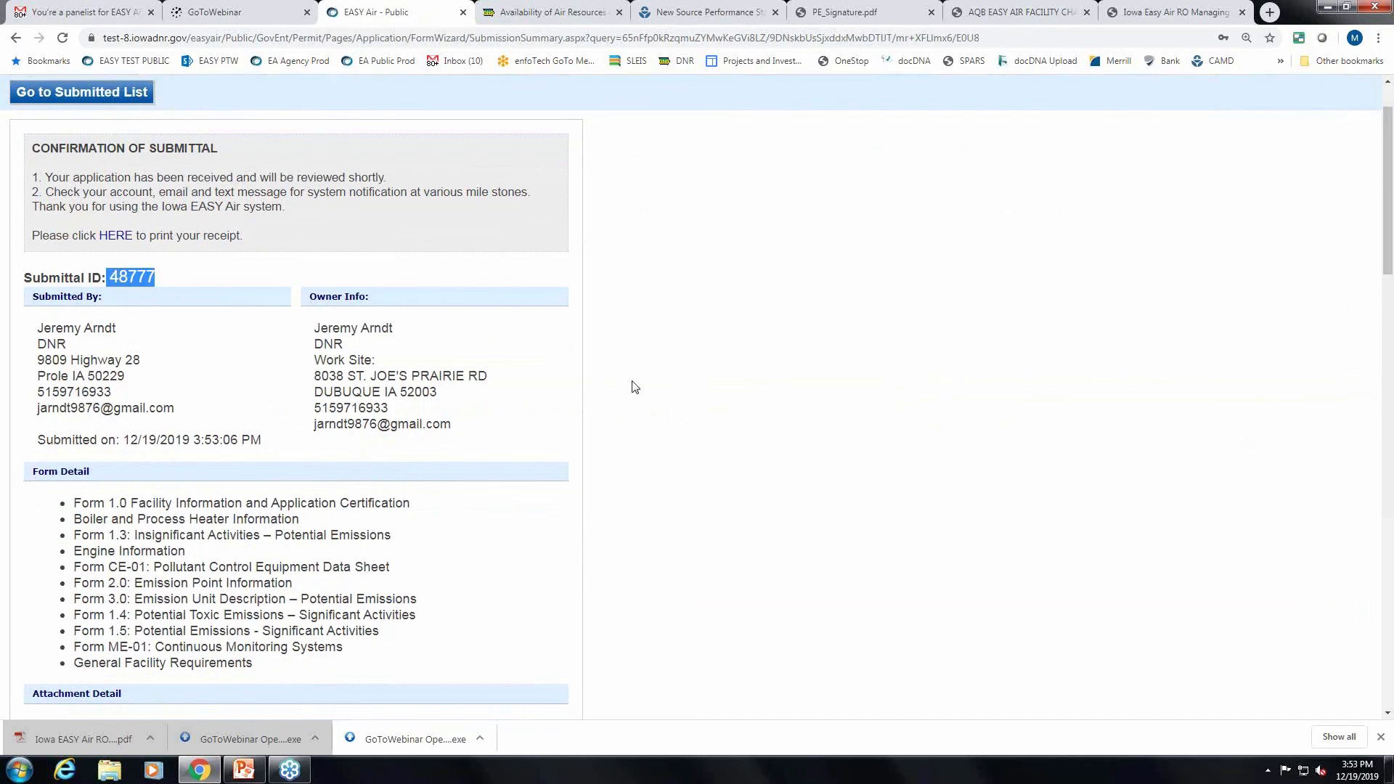
scroll(632, 386, down, 2)
scroll(691, 417, down, 5)
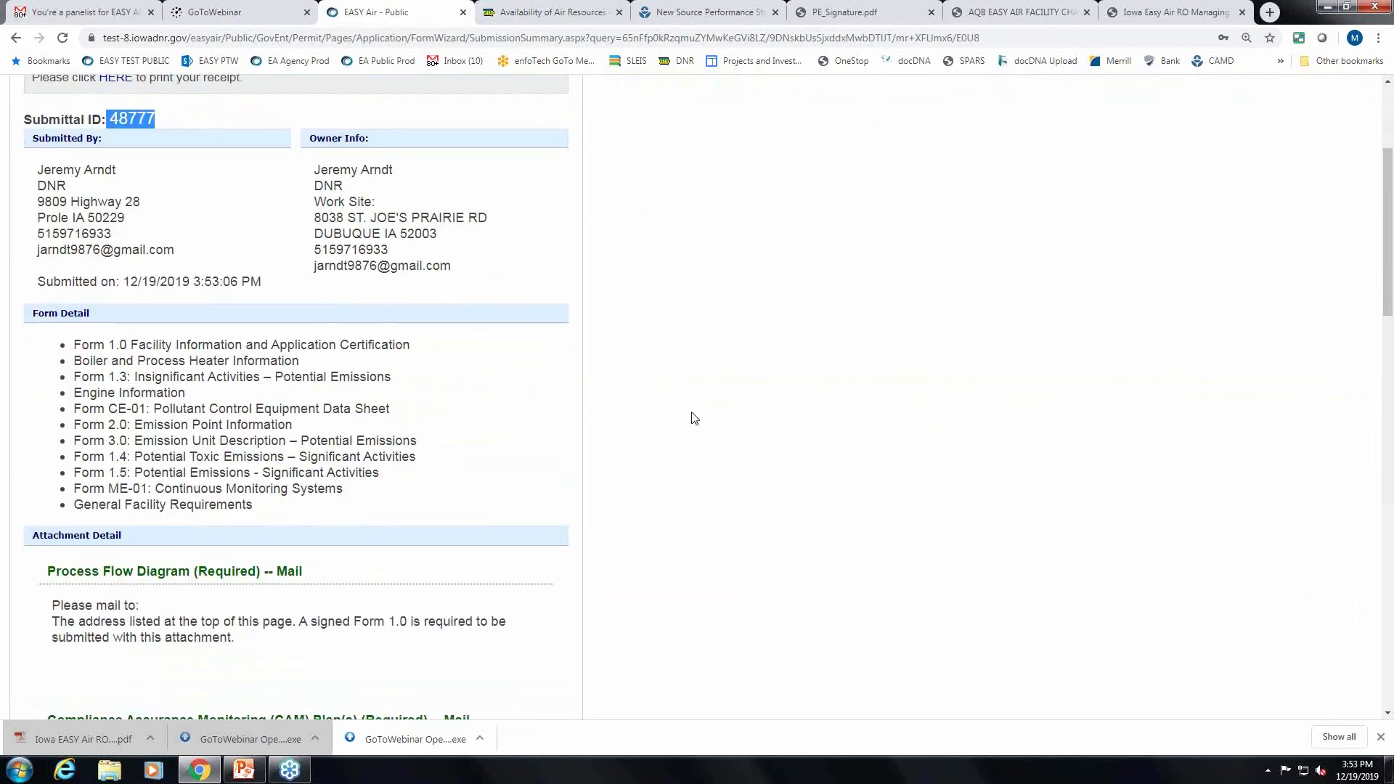
scroll(341, 353, down, 15)
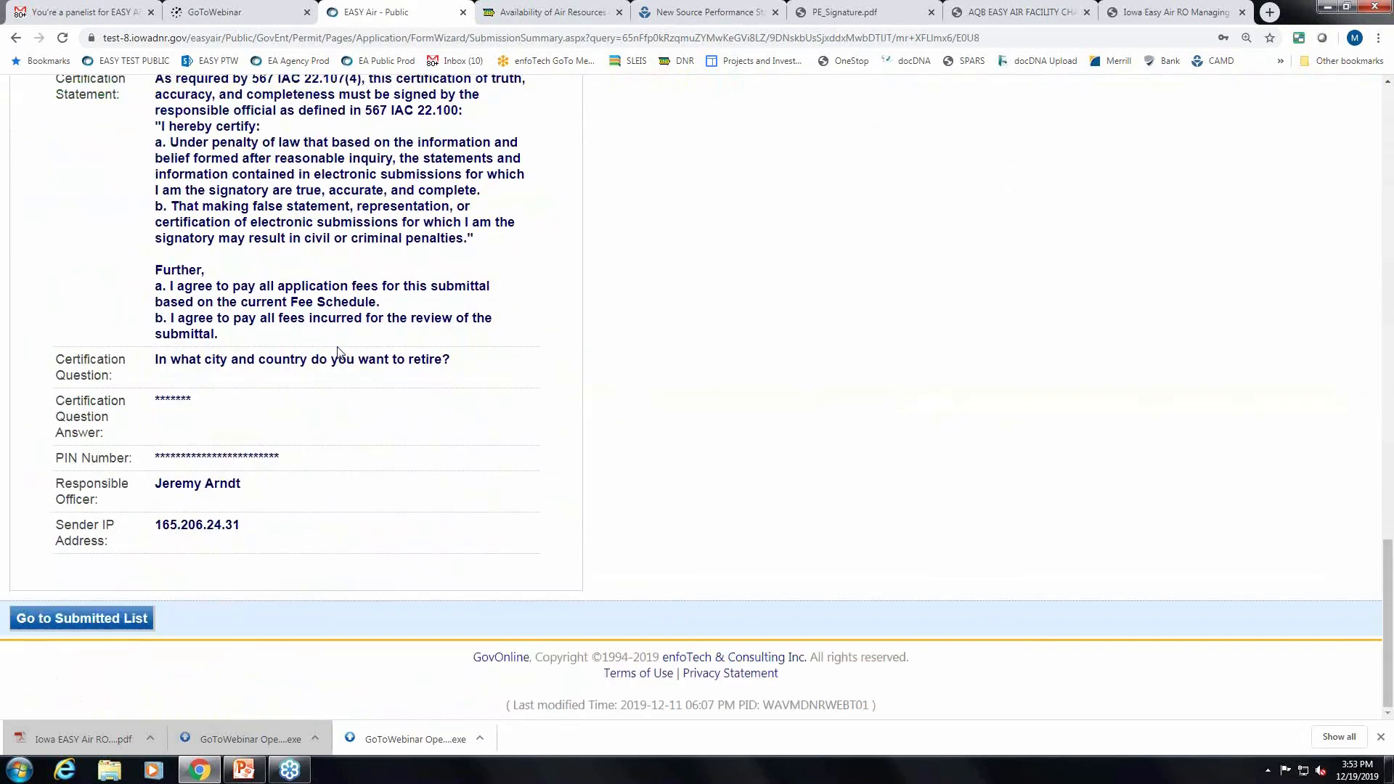
Go to the submitted list and find the new Title V application marked Partial Submittal Received.
click(119, 624)
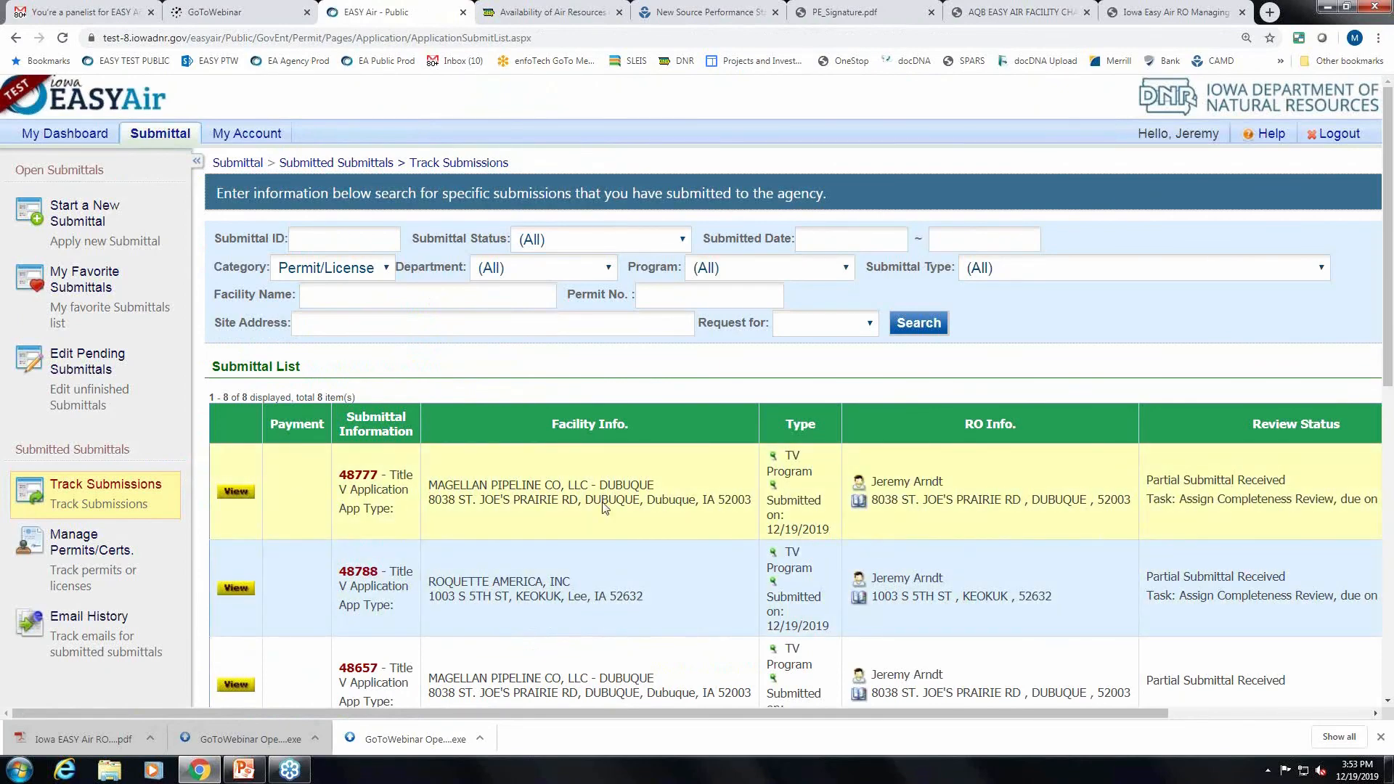
scroll(622, 482, down, 3)
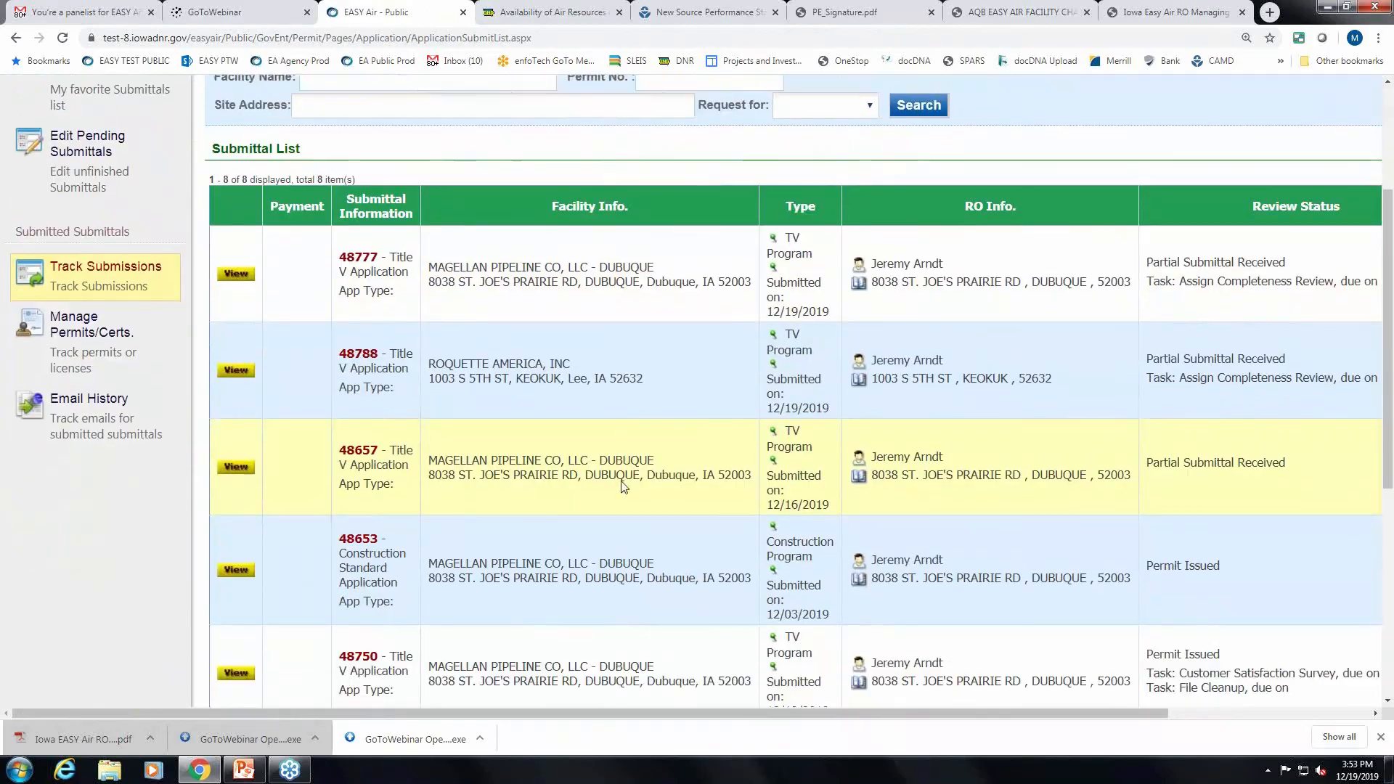